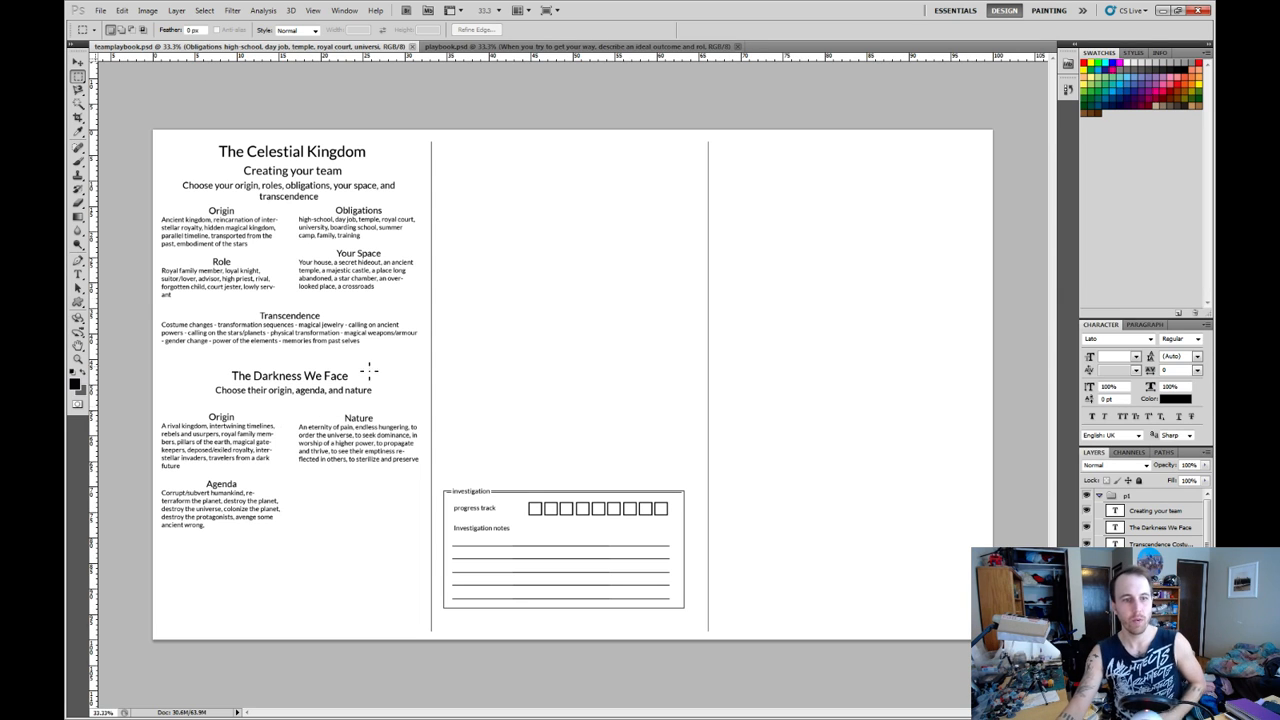
# Move the "Nature" text block from the first column to the top of the middle column.
pyautogui.click(78, 62)
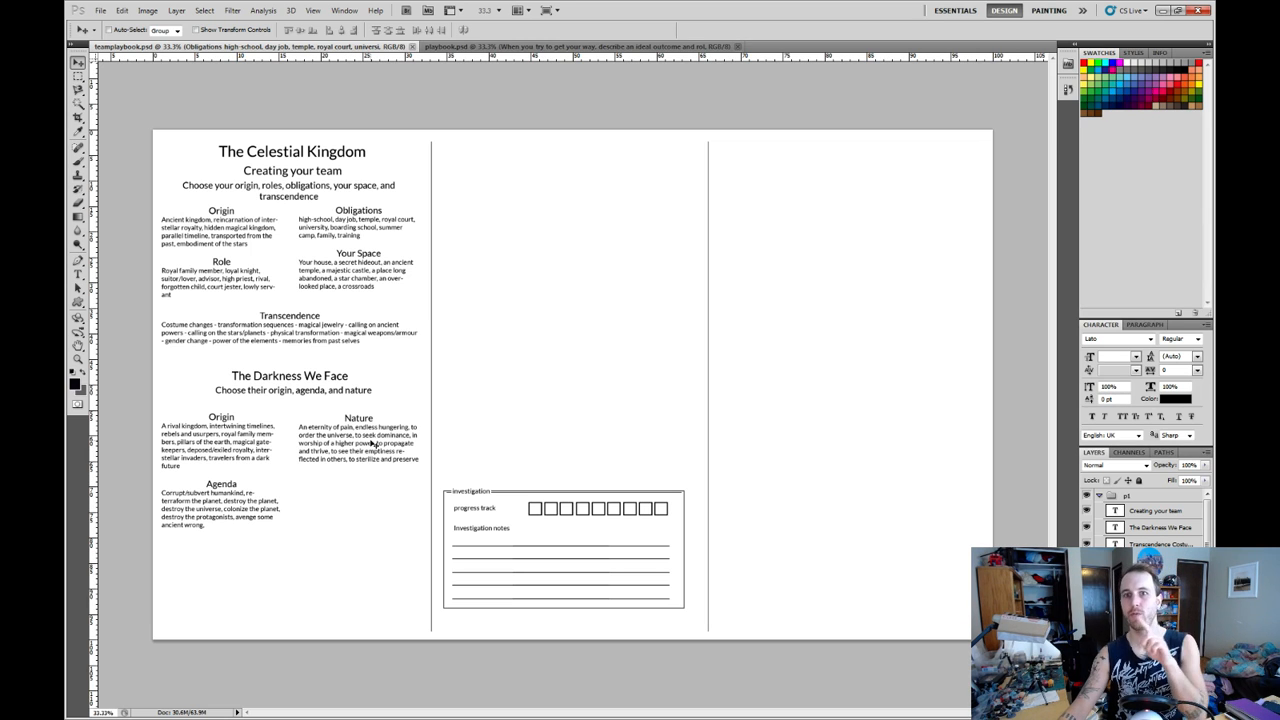
pyautogui.rightClick(368, 427)
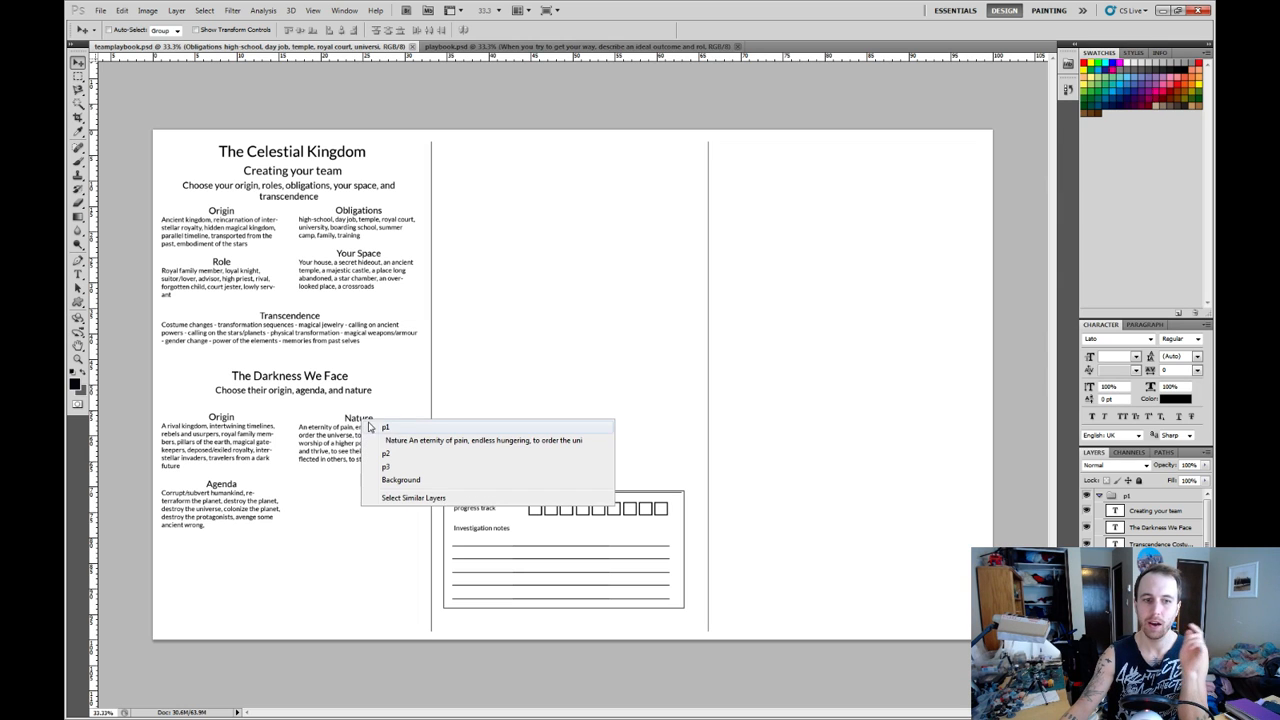
pyautogui.click(405, 440)
pyautogui.moveTo(405, 440); pyautogui.dragTo(525, 178)
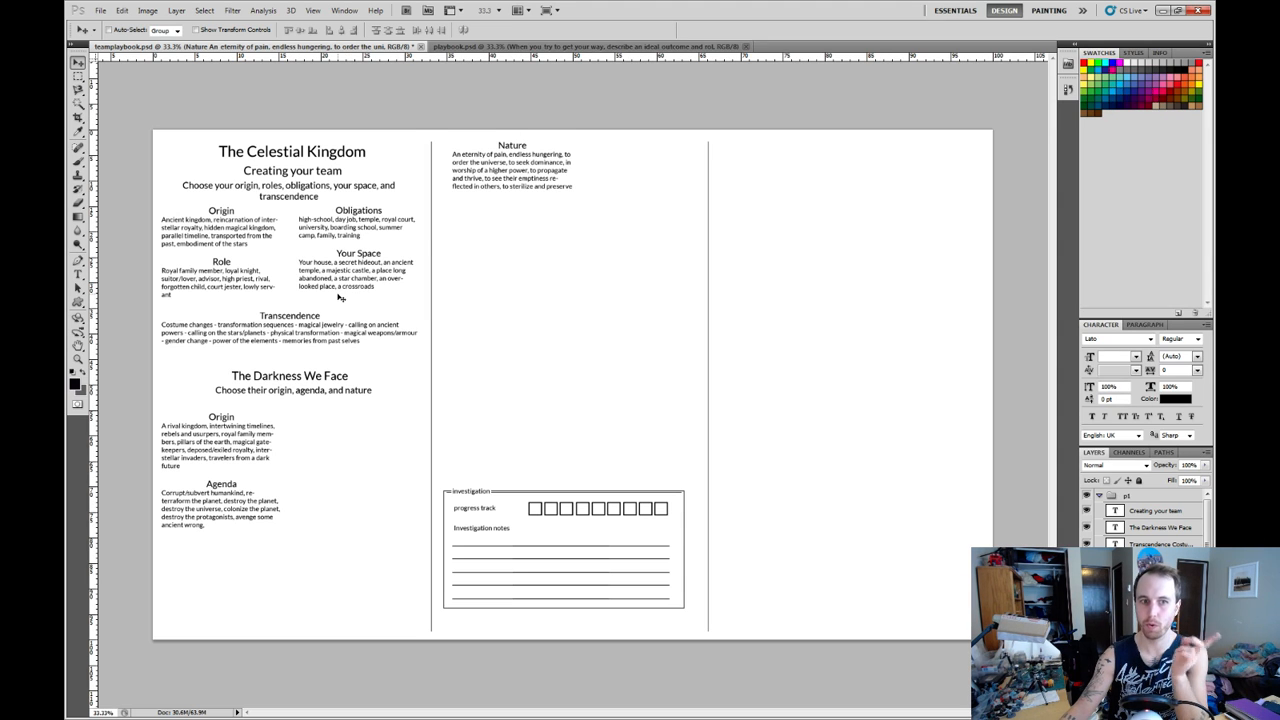
# Move the "Obligations" and "Your Space" block to the bottom of the third column, and place the "Transcendence" block just above it.
pyautogui.rightClick(356, 256)
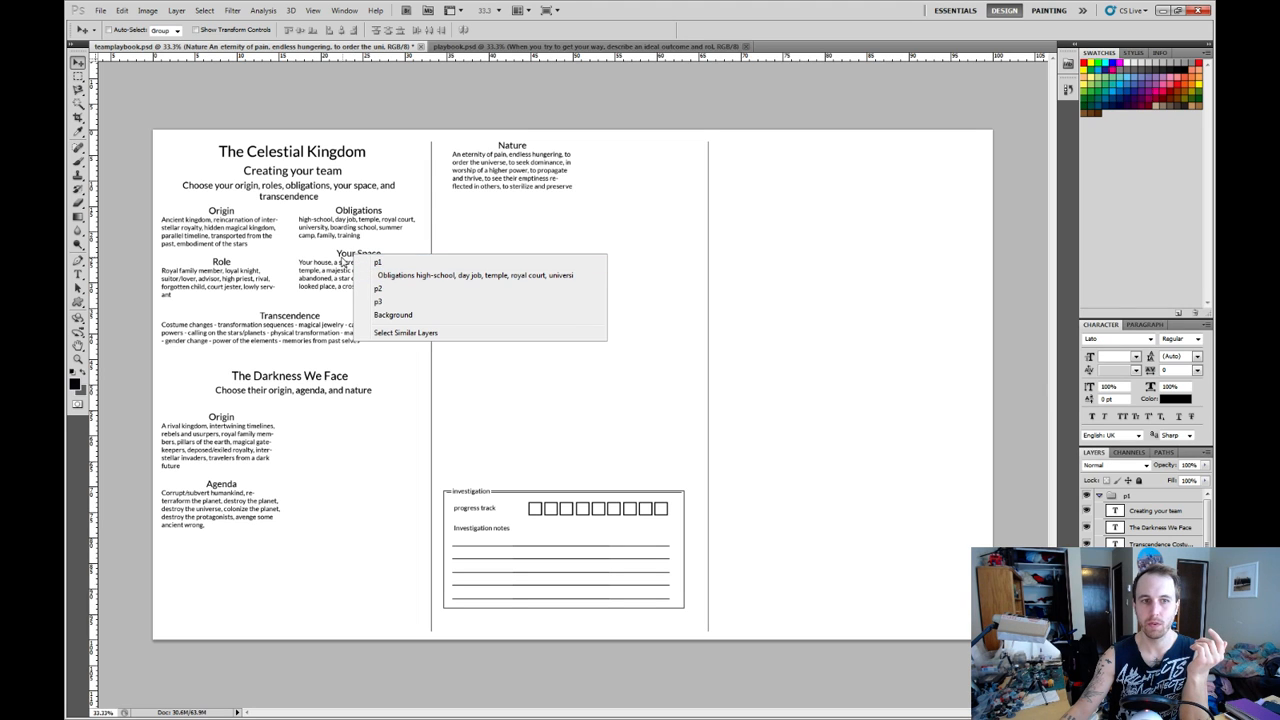
pyautogui.click(392, 276)
pyautogui.moveTo(336, 263); pyautogui.dragTo(904, 589)
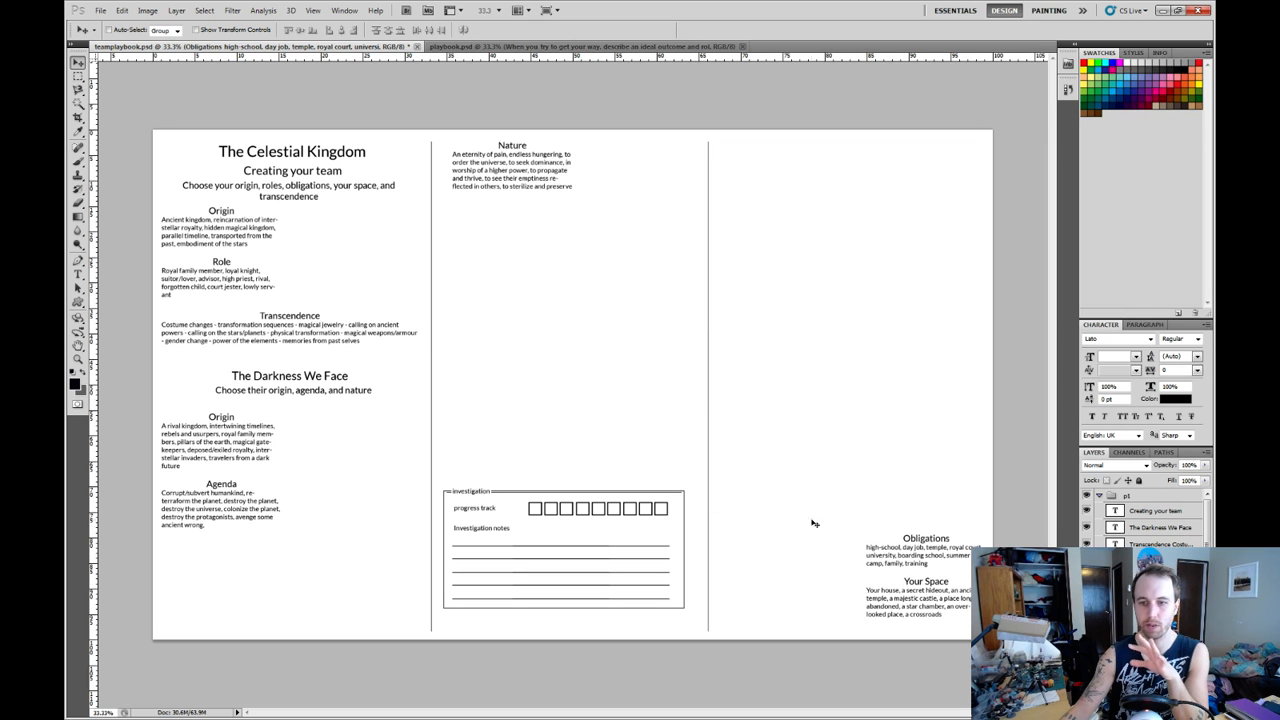
pyautogui.rightClick(296, 318)
pyautogui.click(320, 337)
pyautogui.moveTo(290, 332); pyautogui.dragTo(854, 501)
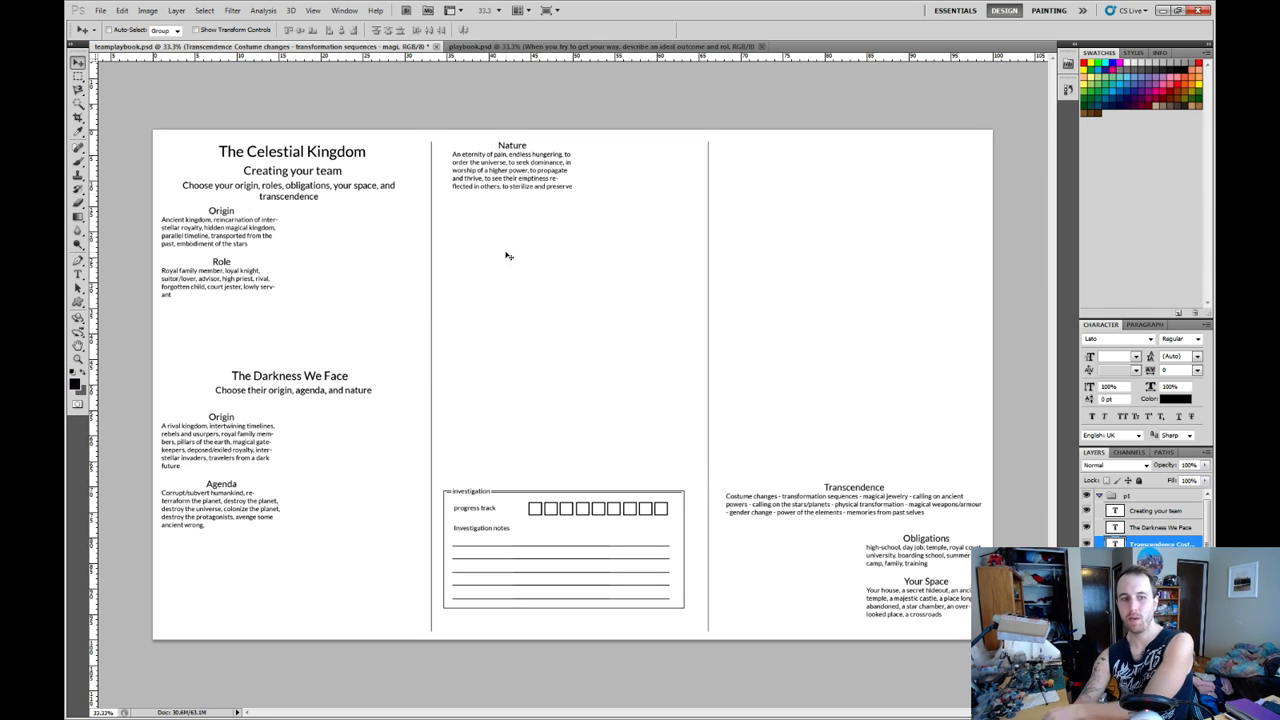
# Nudge the "Creating your team" heading slightly up and move its "Choose your origin, roles, obligations..." subtitle to the bottom of the first column.
pyautogui.rightClick(295, 177)
pyautogui.click(310, 189)
pyautogui.moveTo(299, 174)
pyautogui.mouseDown()
pyautogui.moveTo(325, 476)
pyautogui.moveTo(336, 436)
pyautogui.moveTo(297, 170)
pyautogui.mouseUp()
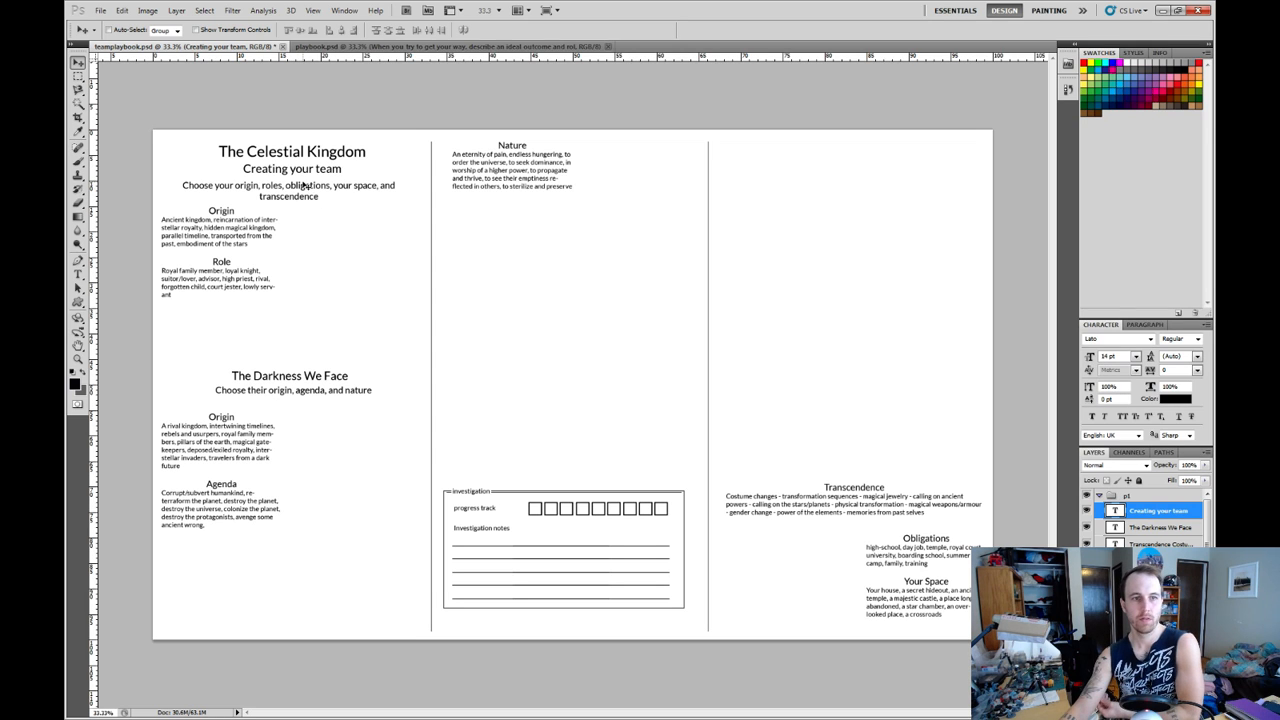
pyautogui.rightClick(299, 187)
pyautogui.click(348, 210)
pyautogui.moveTo(298, 196); pyautogui.dragTo(298, 576)
# Move the team's "Origin" and "Role" text block down to the bottom of the first column.
pyautogui.rightClick(222, 216)
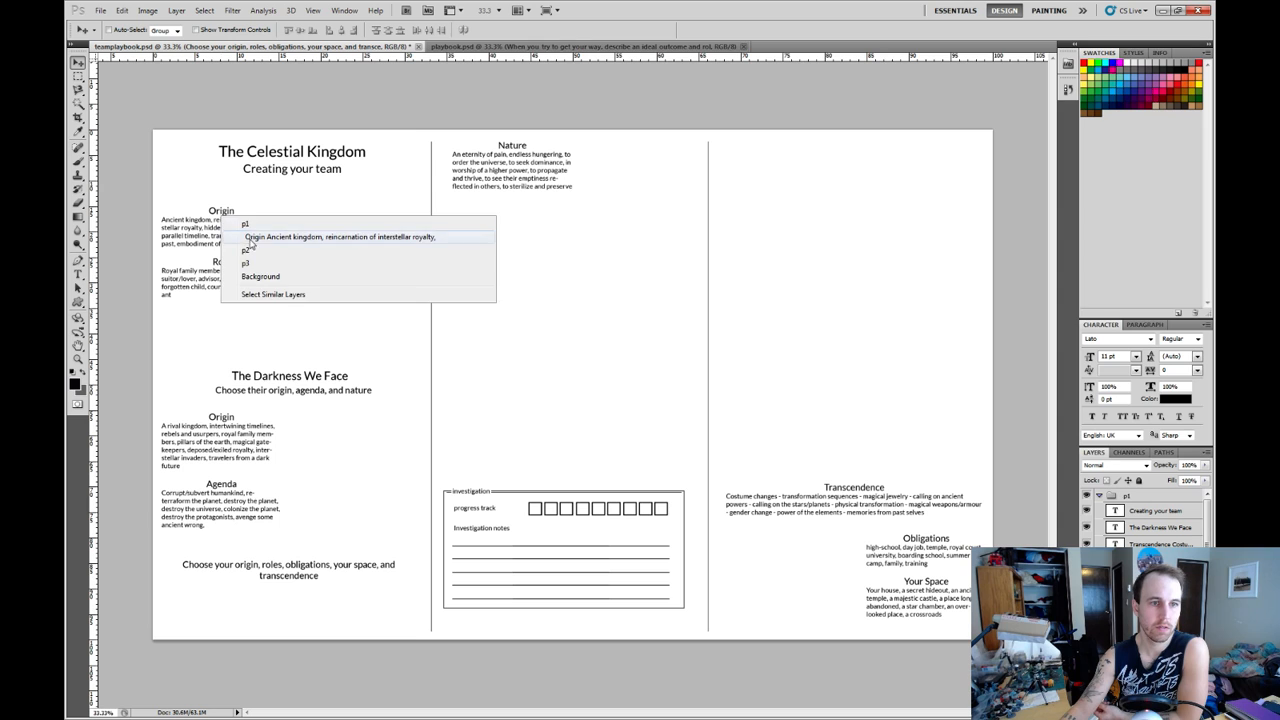
pyautogui.click(250, 237)
pyautogui.moveTo(224, 219); pyautogui.dragTo(263, 577)
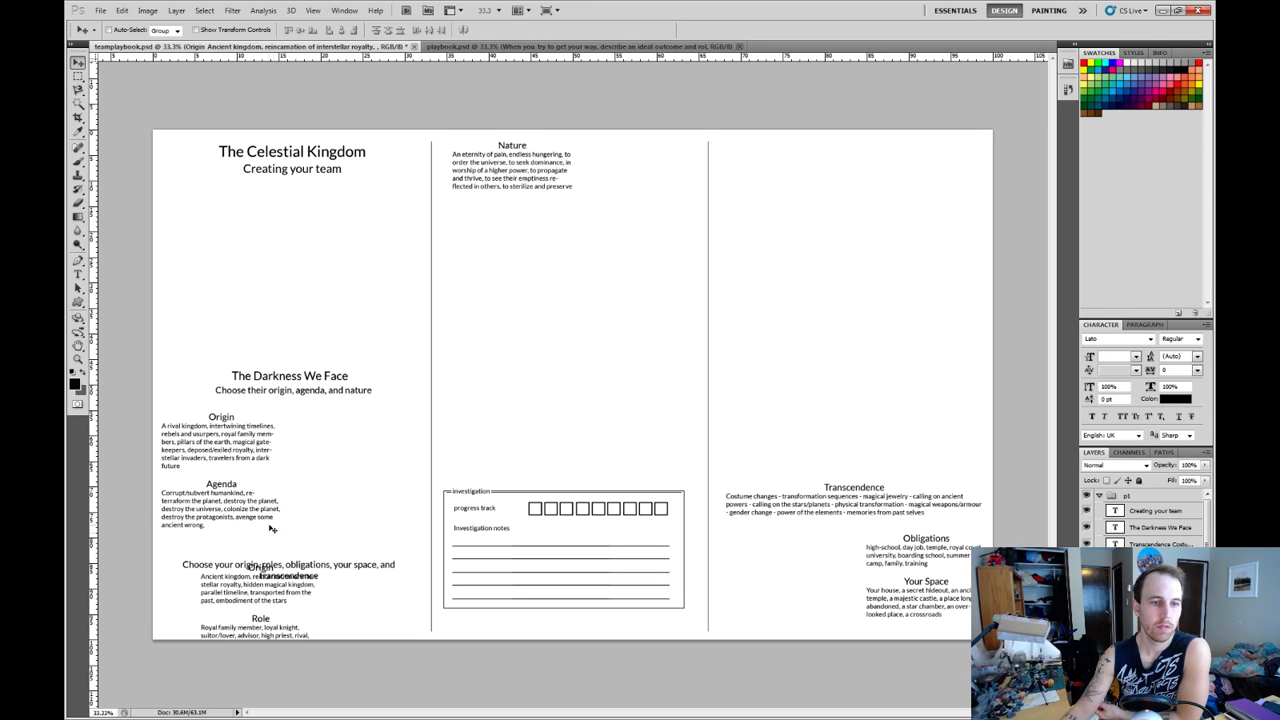
# Move "The Darkness We Face" up under the page title and "Creating your team" down above its subtitle in the first column.
pyautogui.rightClick(285, 382)
pyautogui.click(323, 400)
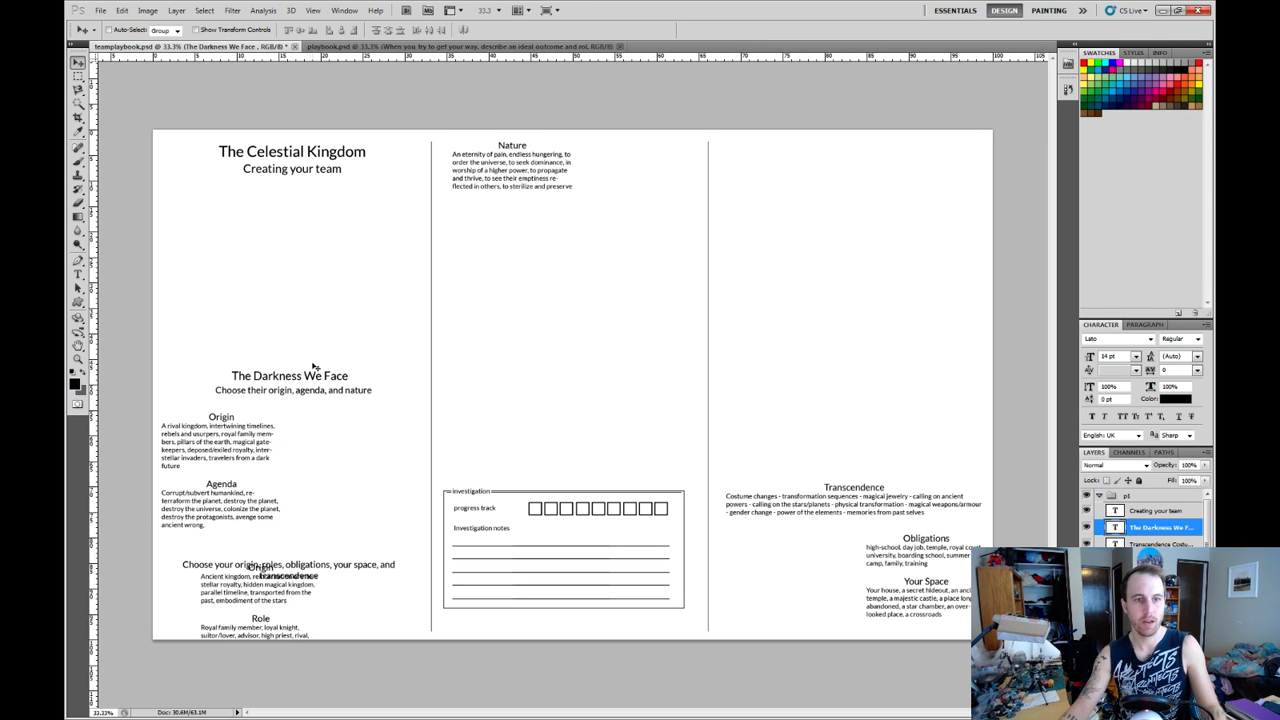
pyautogui.moveTo(301, 384); pyautogui.dragTo(300, 195)
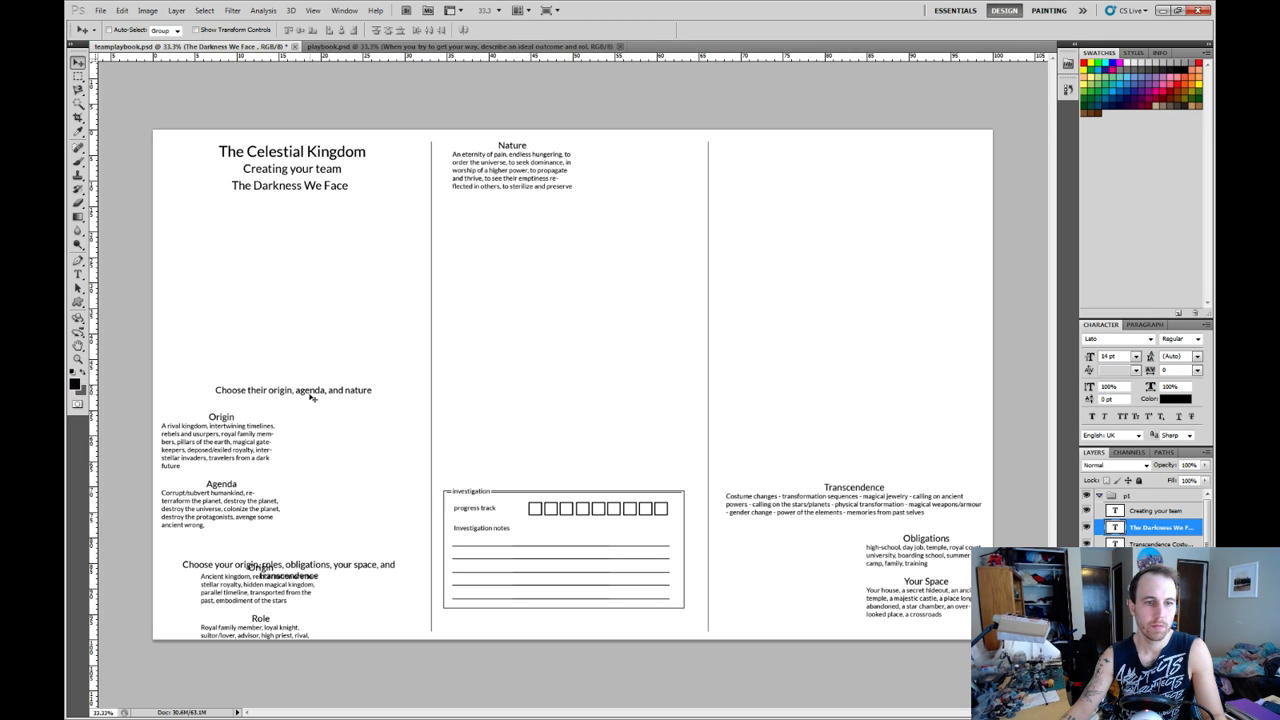
pyautogui.rightClick(306, 172)
pyautogui.click(333, 192)
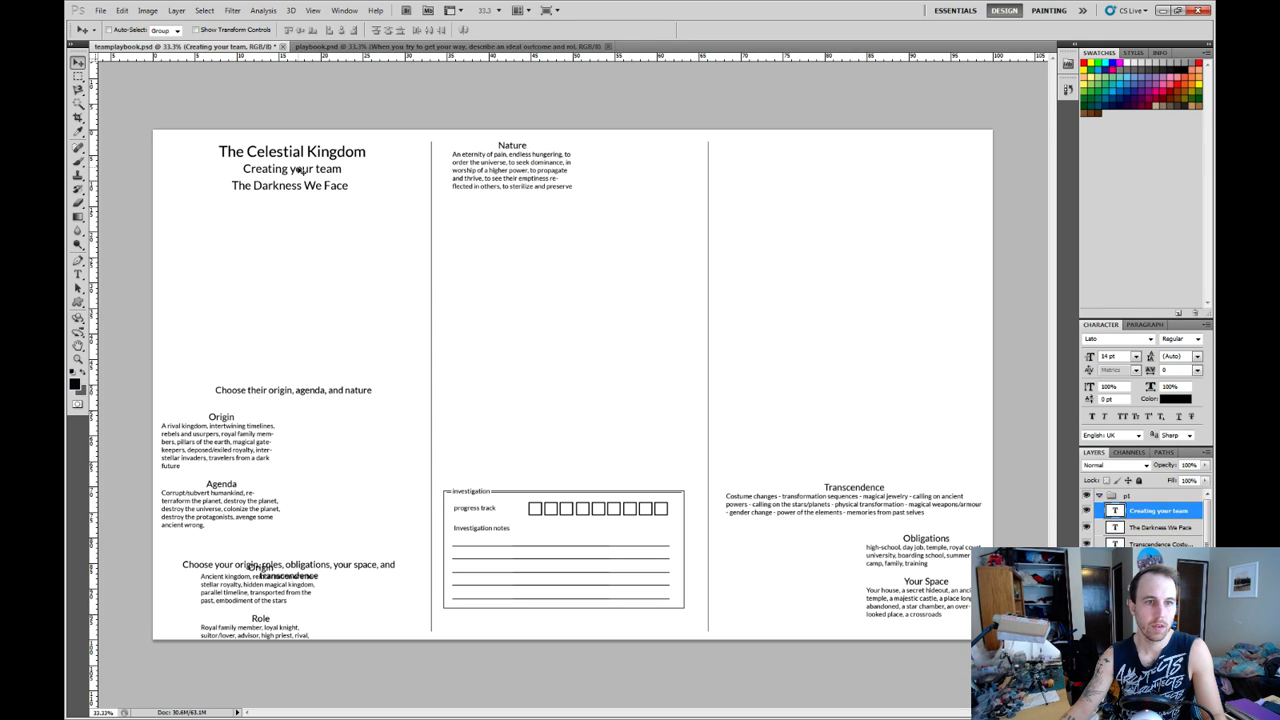
pyautogui.moveTo(302, 172); pyautogui.dragTo(308, 549)
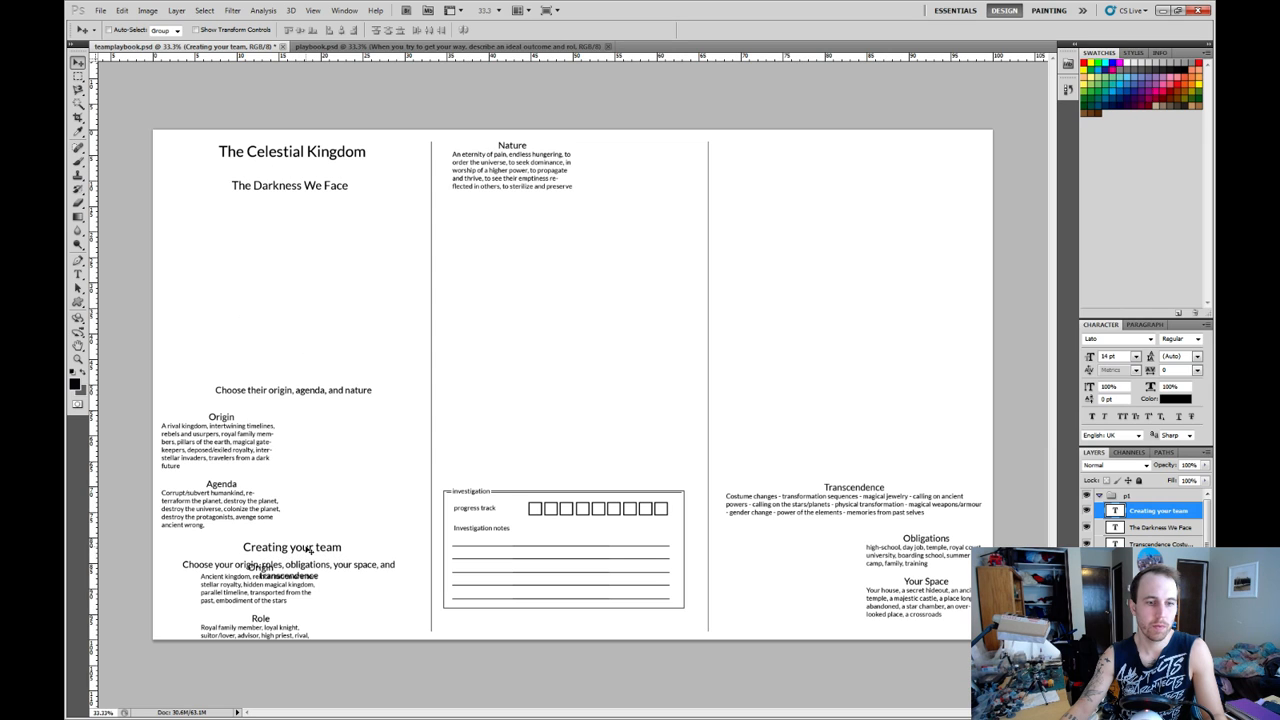
# Move the "Choose their origin, agenda, and nature" subtitle up beneath "The Darkness We Face".
pyautogui.rightClick(292, 400)
pyautogui.click(324, 412)
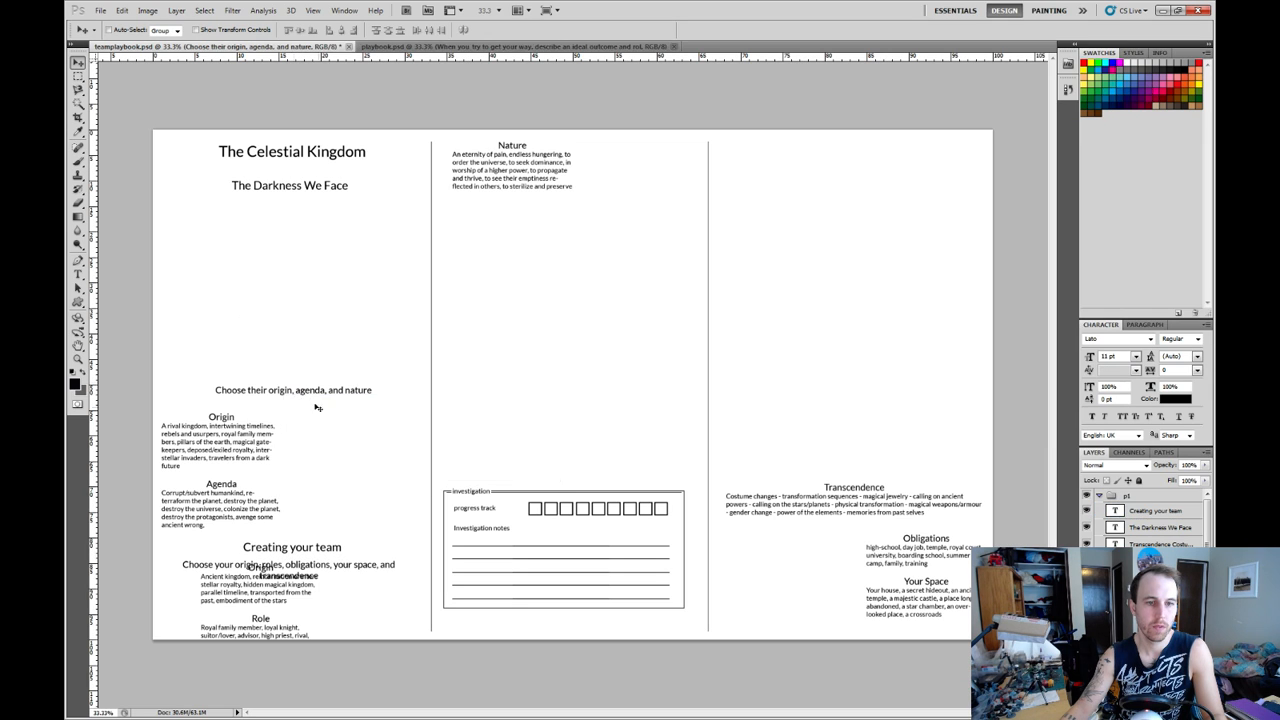
pyautogui.moveTo(289, 397); pyautogui.dragTo(289, 206)
# Shift "The Darkness We Face" and its subtitle up to close the gaps below "The Celestial Kingdom".
pyautogui.rightClick(293, 190)
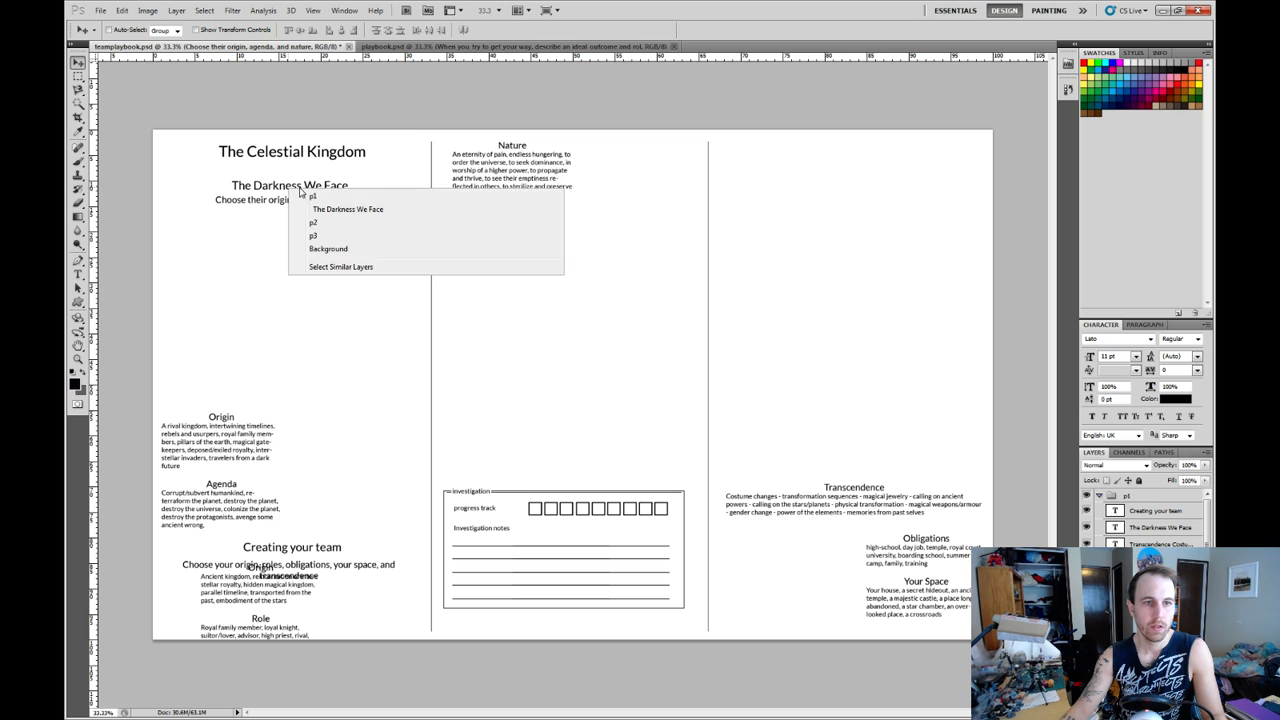
pyautogui.click(318, 207)
pyautogui.hotkey('shift', 'Up')
pyautogui.hotkey('shift', 'Up')
pyautogui.hotkey('shift', 'Up')
pyautogui.hotkey('shift', 'Up')
pyautogui.hotkey('shift', 'Up')
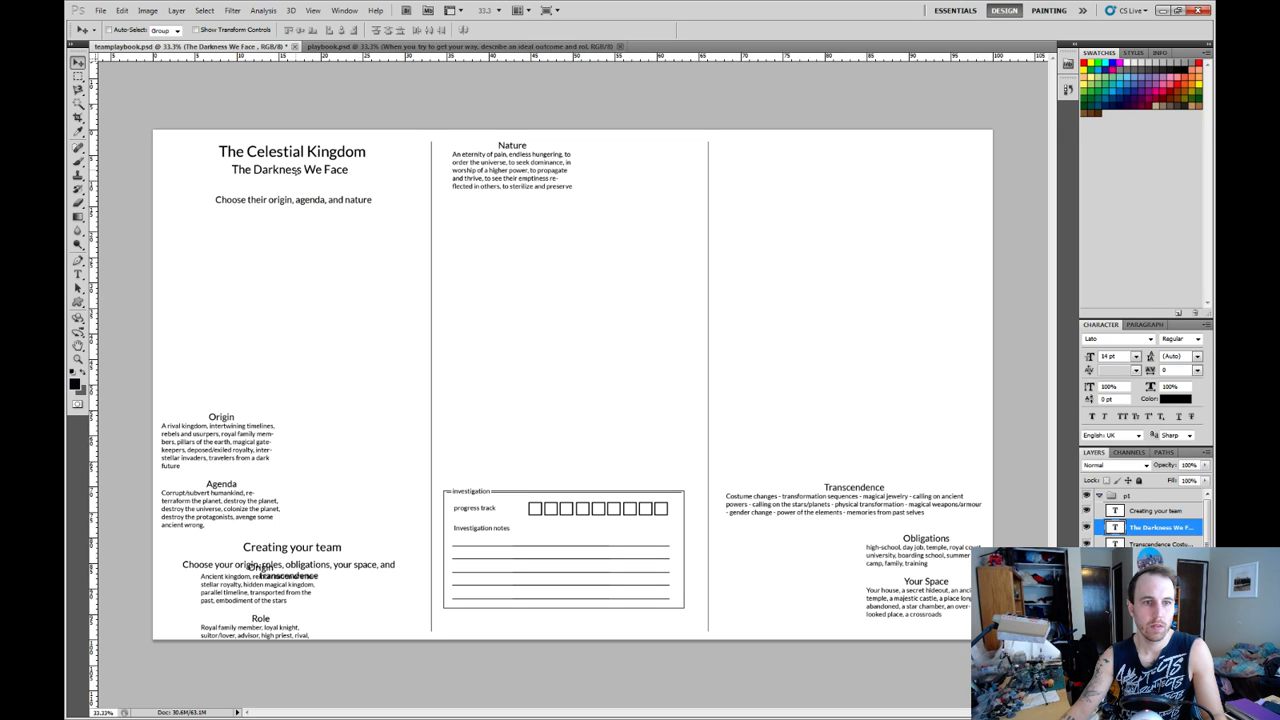
pyautogui.rightClick(298, 206)
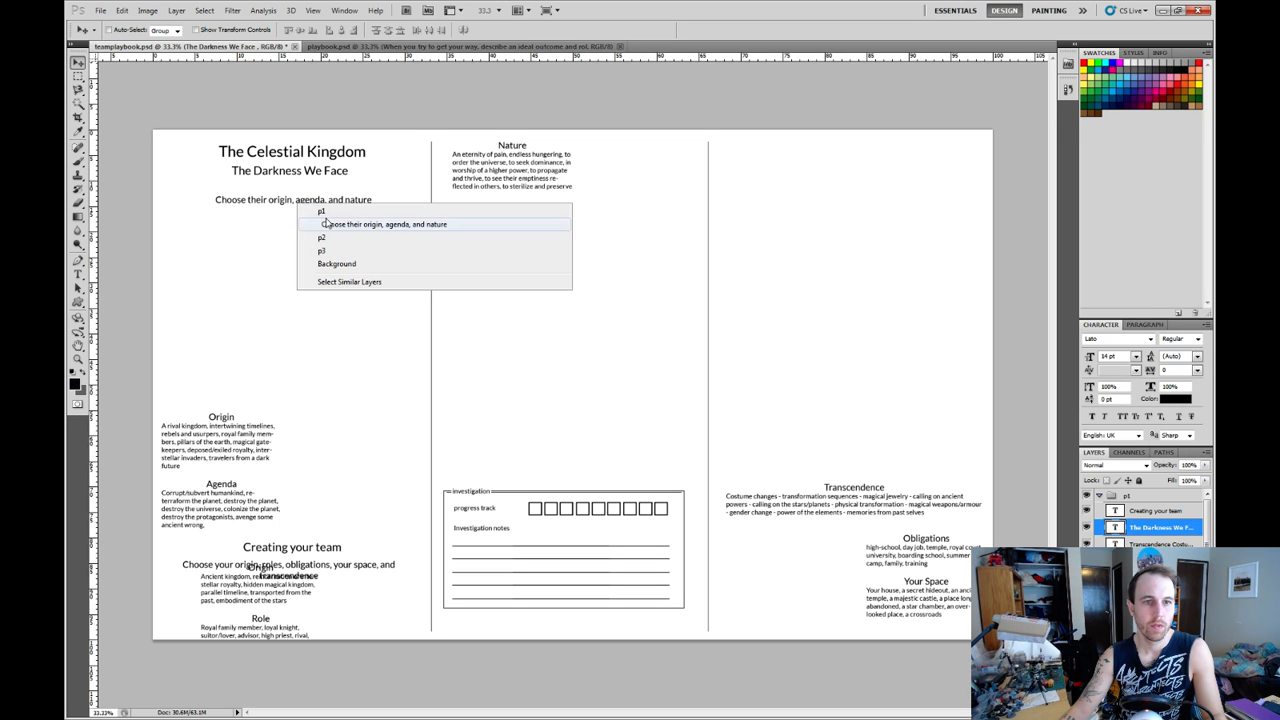
pyautogui.click(328, 222)
pyautogui.hotkey('shift', 'Up')
pyautogui.hotkey('shift', 'Up')
pyautogui.hotkey('shift', 'Up')
pyautogui.hotkey('shift', 'Up')
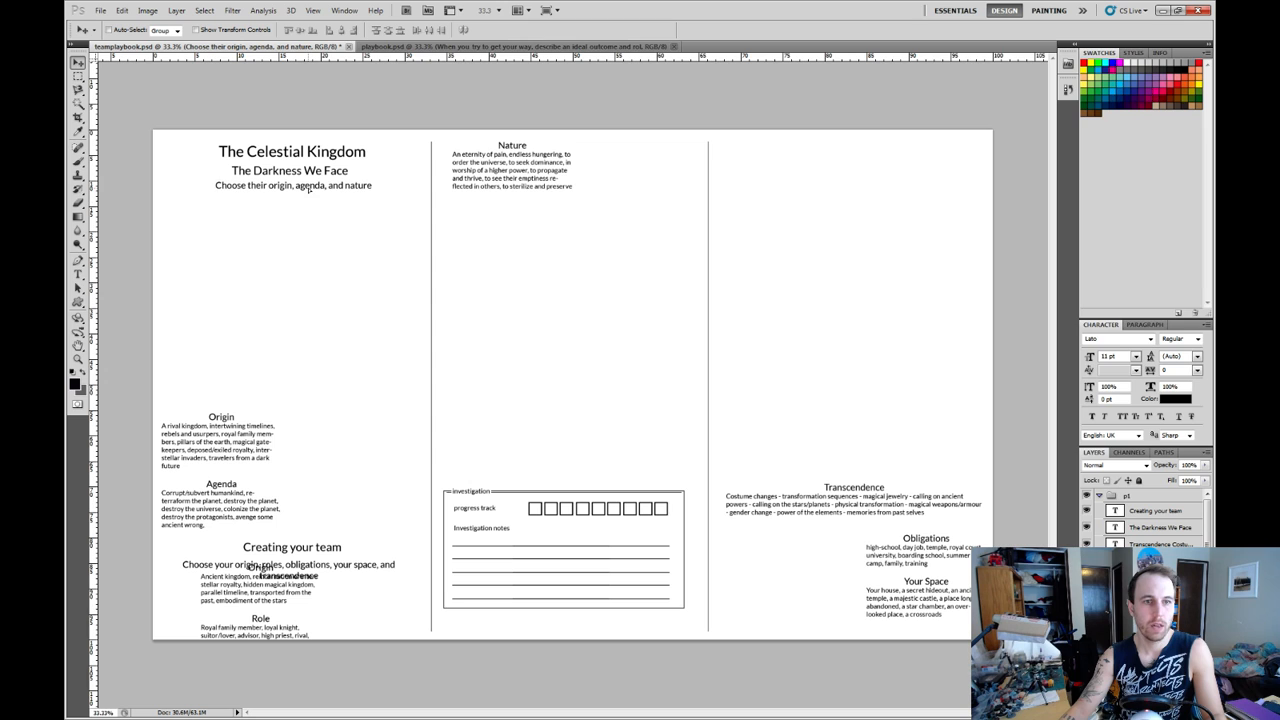
# Place the "Nature" block and the darkness "Origin" and "Agenda" block side by side beneath the first column's subtitle.
pyautogui.rightClick(514, 148)
pyautogui.click(540, 166)
pyautogui.moveTo(441, 182); pyautogui.dragTo(239, 210)
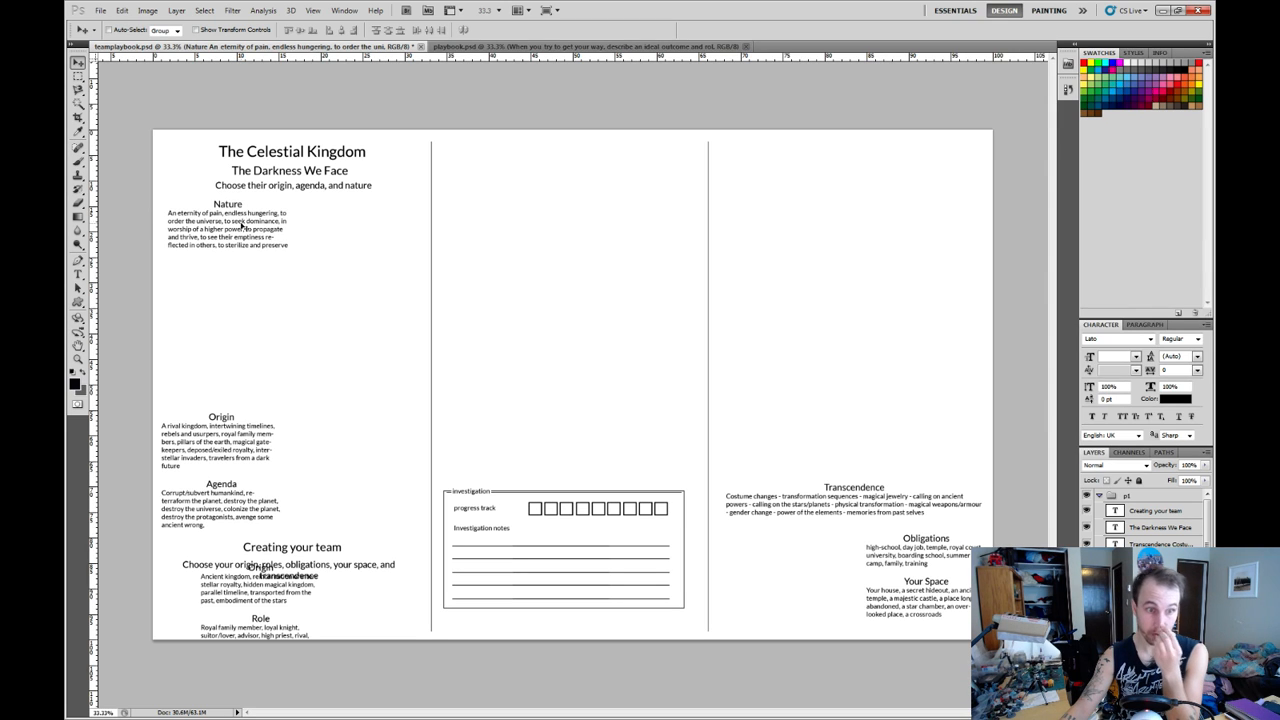
pyautogui.rightClick(240, 425)
pyautogui.click(260, 437)
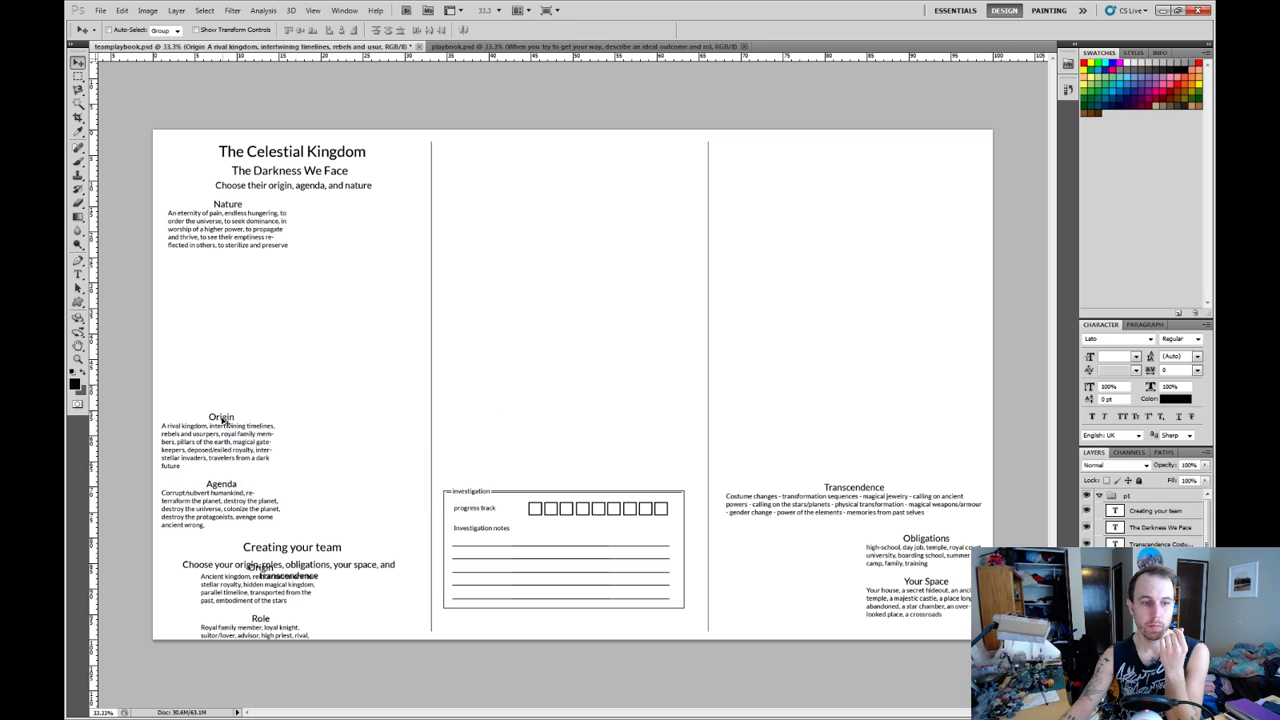
pyautogui.moveTo(226, 423); pyautogui.dragTo(367, 208)
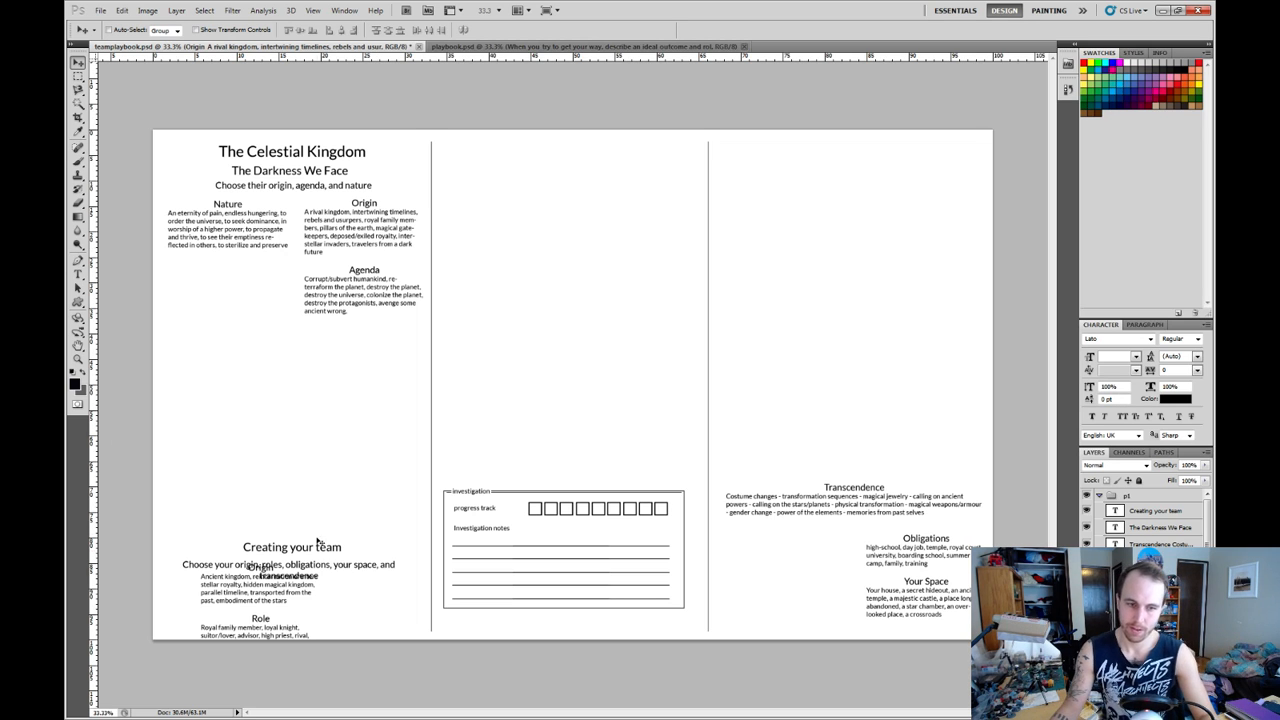
# Move the team's "Origin" and "Role" block up off its subtitle, to the first column's left margin above "Creating your team".
pyautogui.rightClick(280, 600)
pyautogui.click(322, 621)
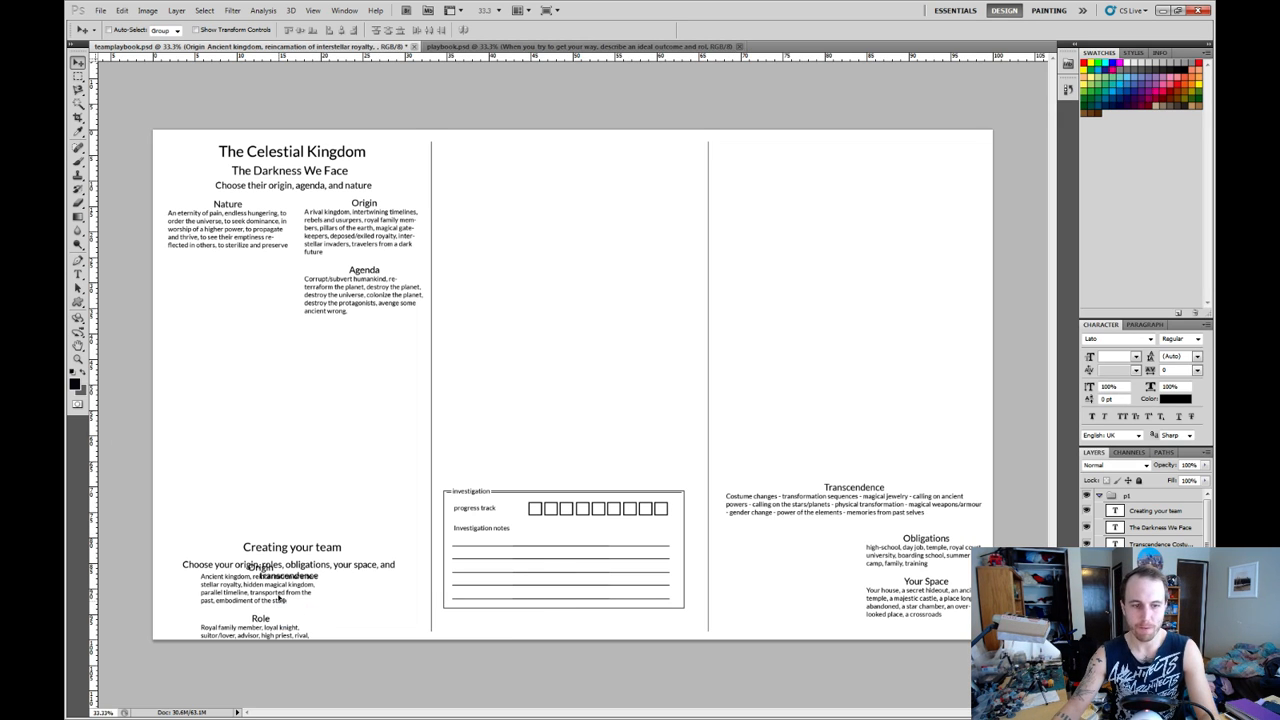
pyautogui.rightClick(280, 434)
pyautogui.click(257, 603)
pyautogui.moveTo(243, 597); pyautogui.dragTo(203, 487)
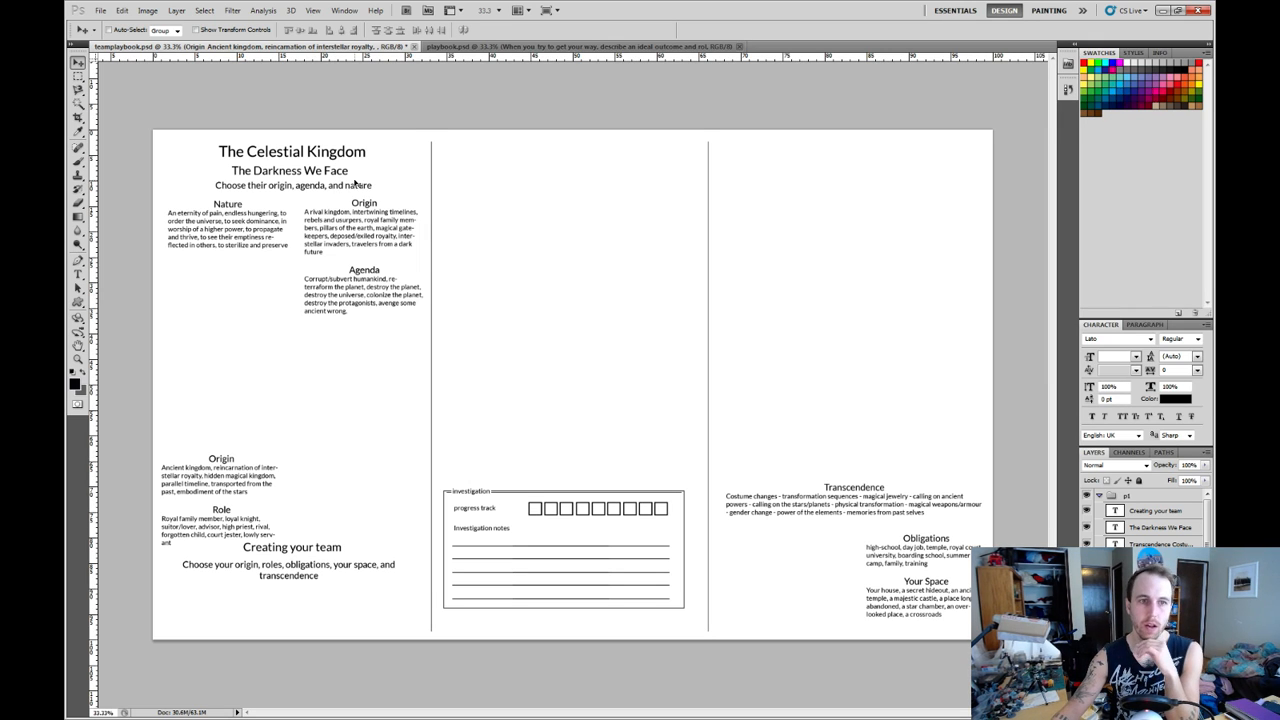
# Nudge "The Darkness We Face" heading and "The Celestial Kingdom" title slightly upward.
pyautogui.rightClick(265, 174)
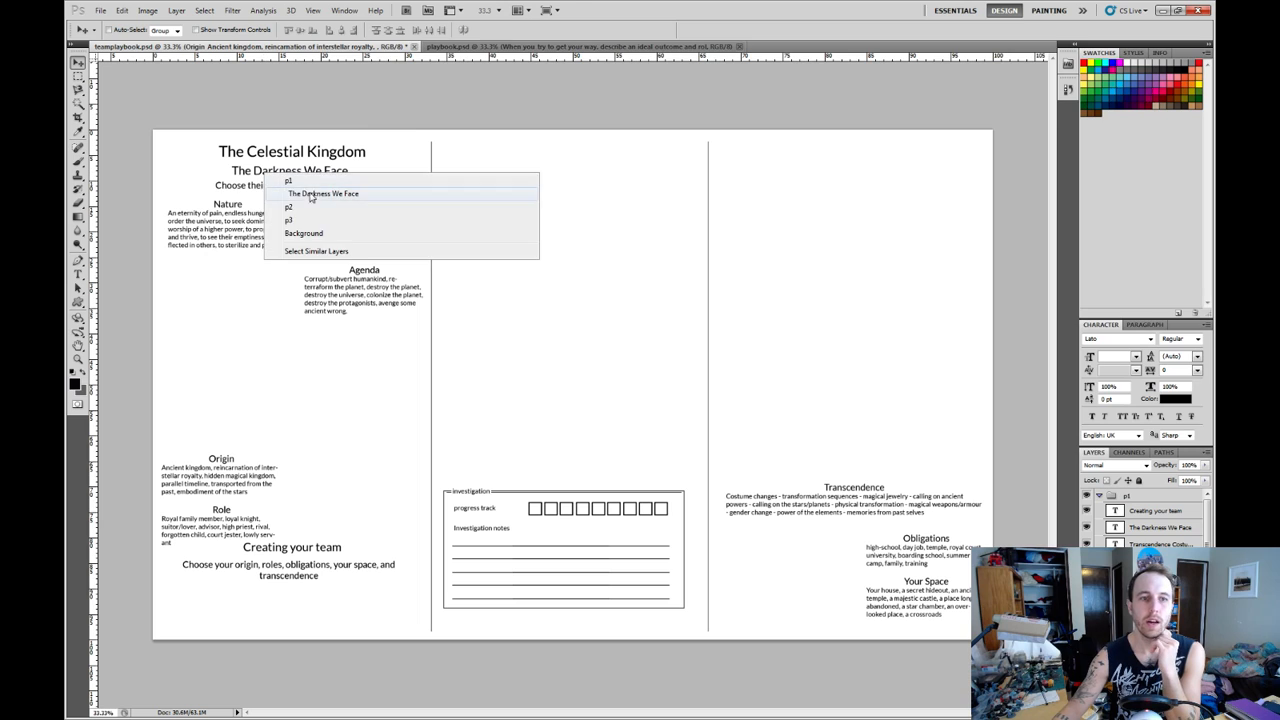
pyautogui.click(313, 196)
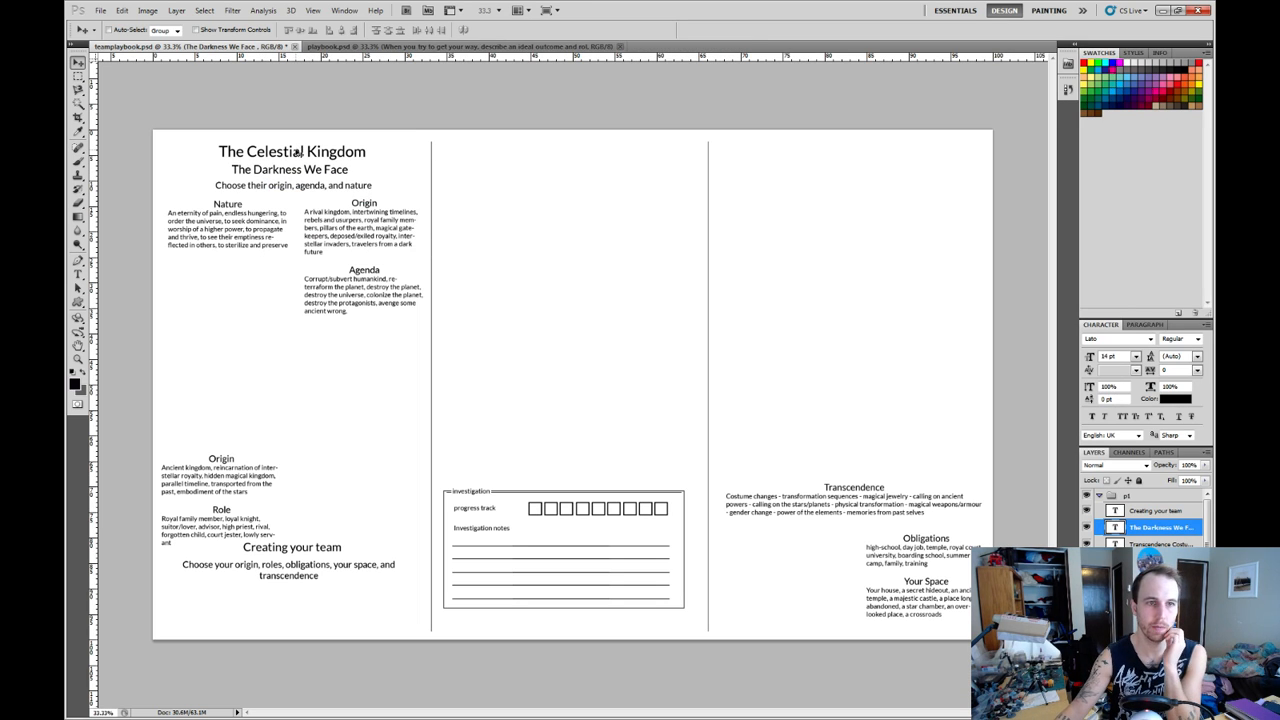
pyautogui.rightClick(297, 151)
pyautogui.click(346, 171)
pyautogui.press('Up')
pyautogui.press('Up')
pyautogui.press('Up')
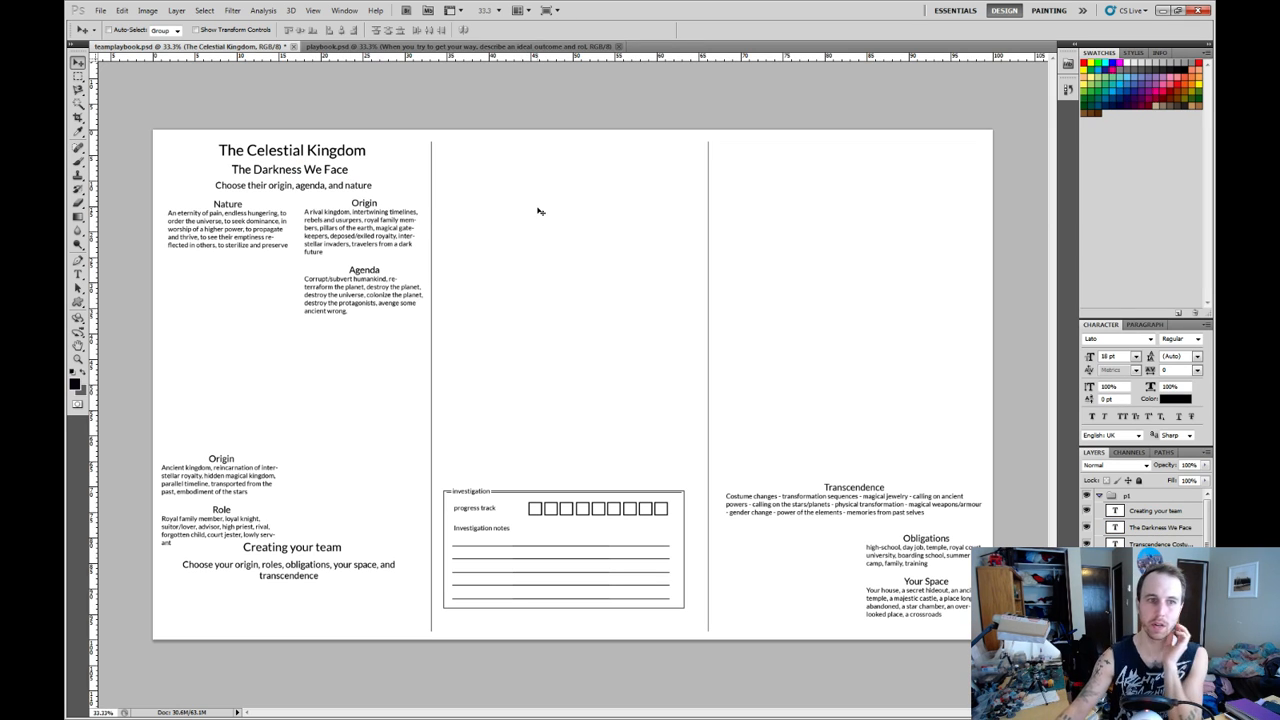
# Replace the "Choose their origin, agenda, and nature" subtitle with "Detail the situation".
pyautogui.rightClick(302, 187)
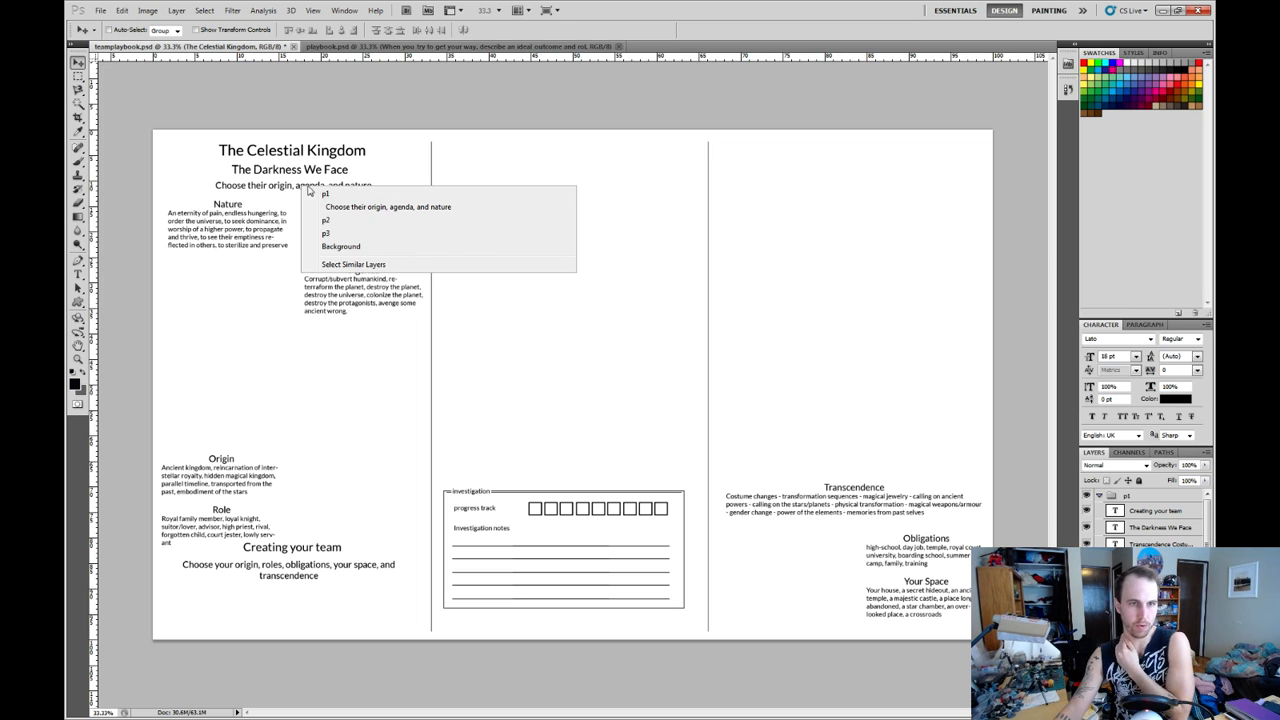
pyautogui.click(366, 208)
pyautogui.press('t')
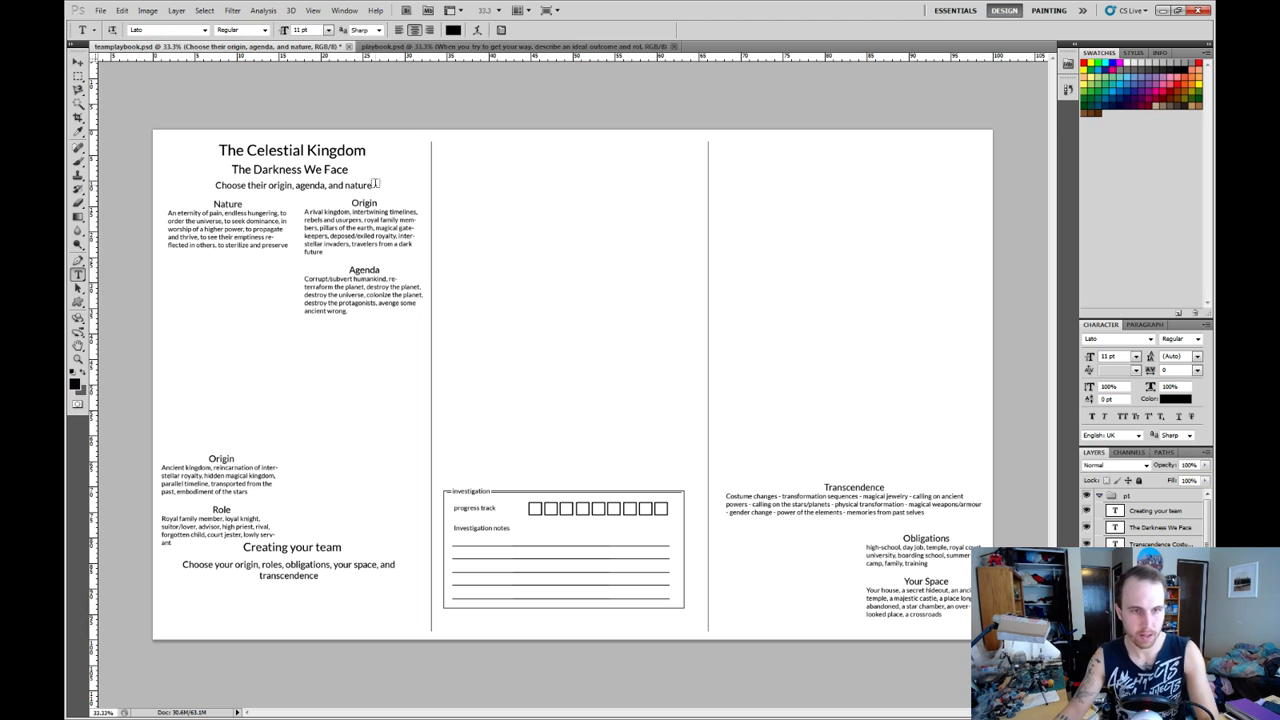
pyautogui.moveTo(372, 186); pyautogui.dragTo(211, 187)
pyautogui.write('Detail')
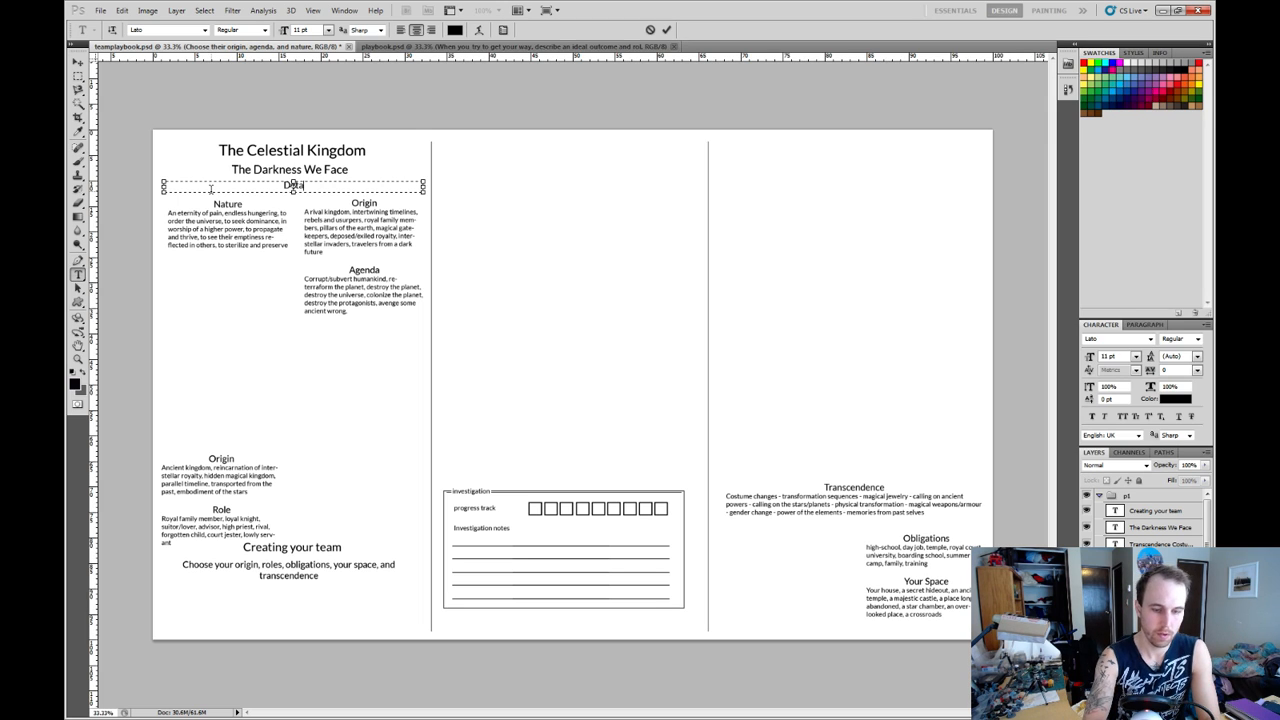
pyautogui.write(' the')
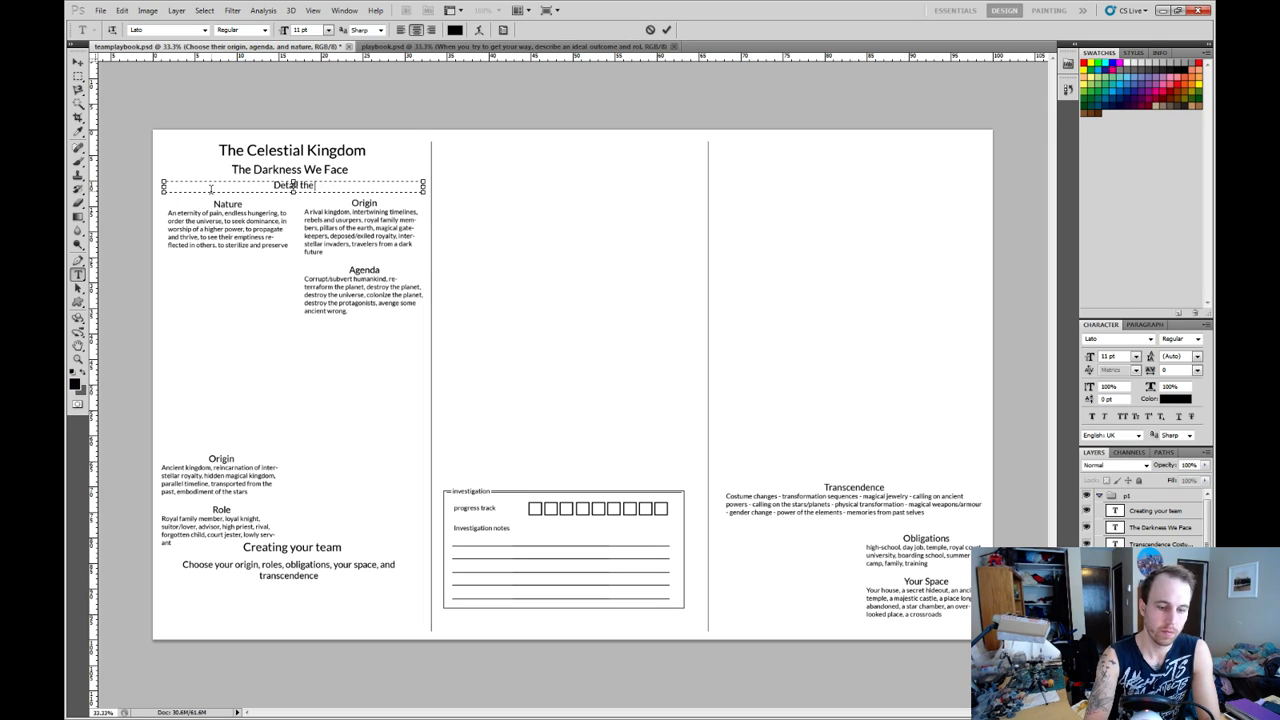
pyautogui.write(' situation')
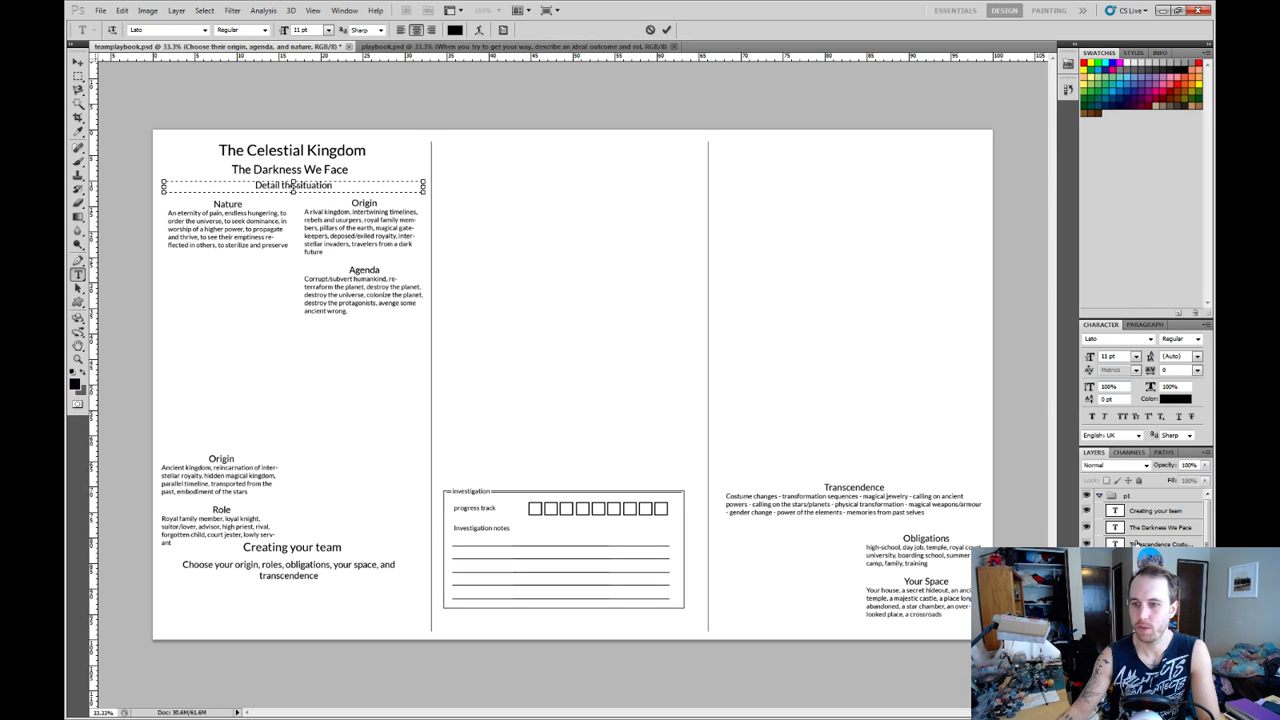
pyautogui.click(1155, 594)
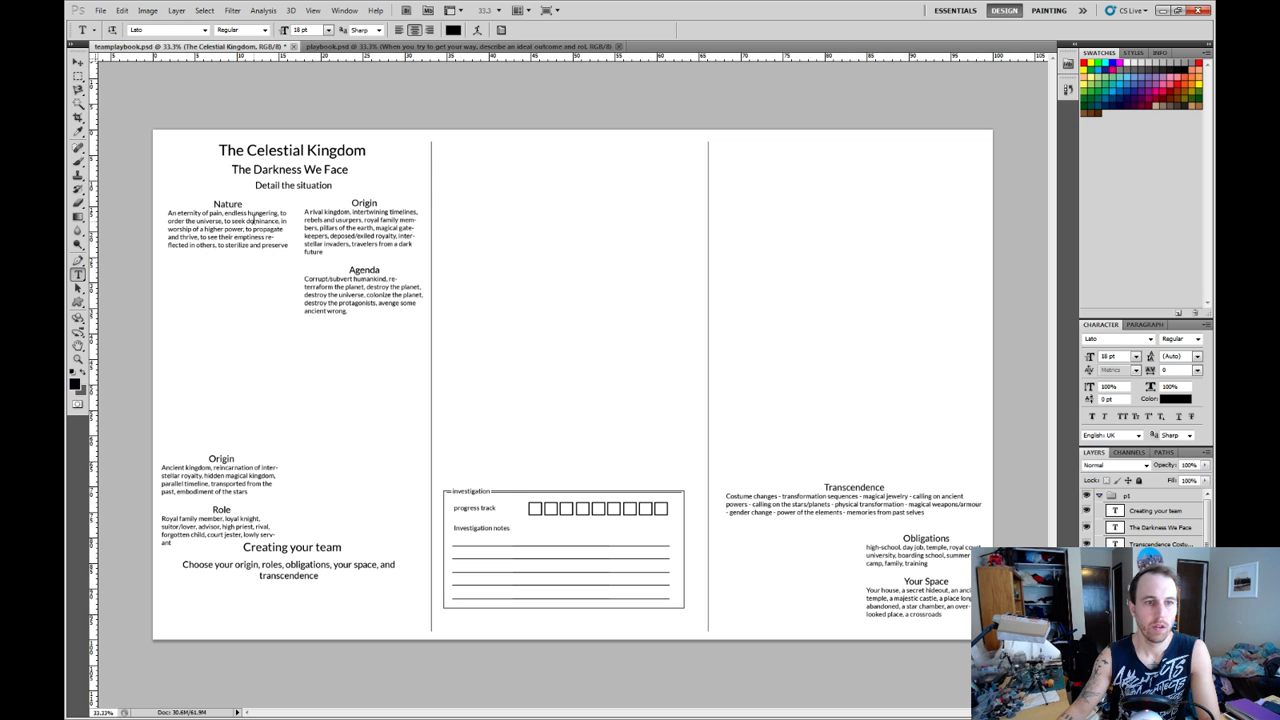
# Reword the first column's "Nature" heading to "The Nature of The Darkness".
pyautogui.click(242, 203)
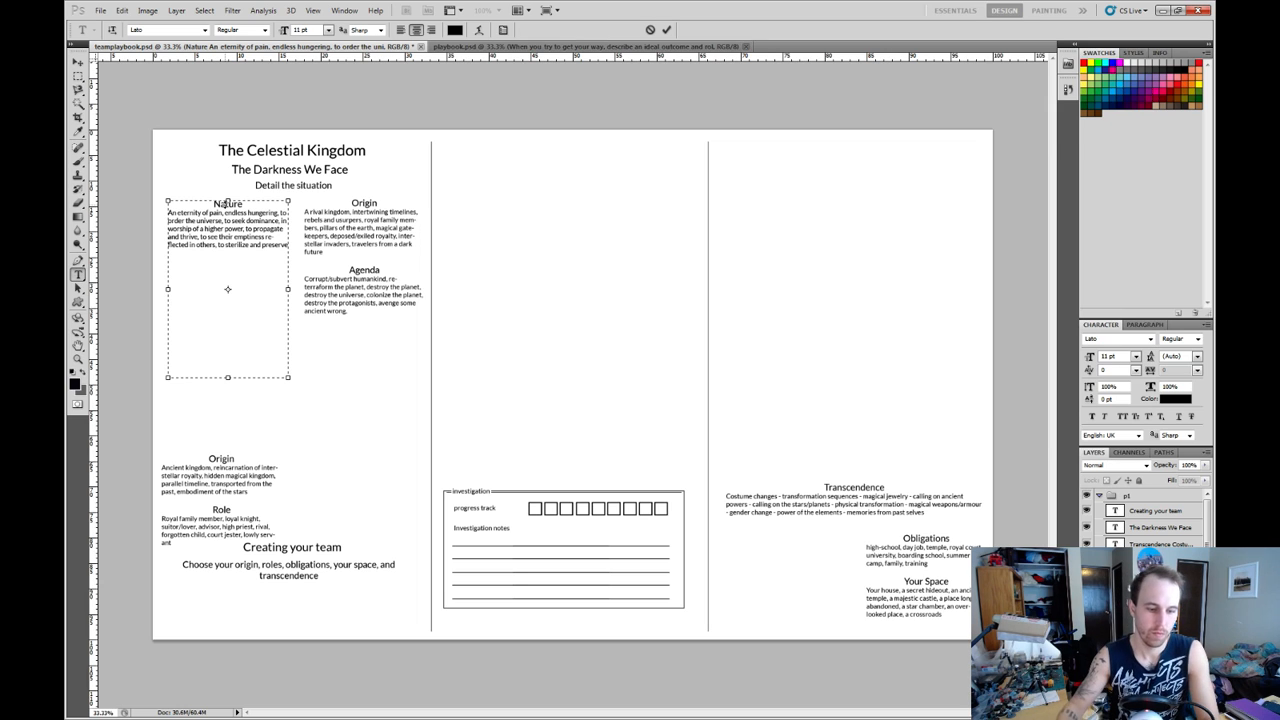
pyautogui.write('The')
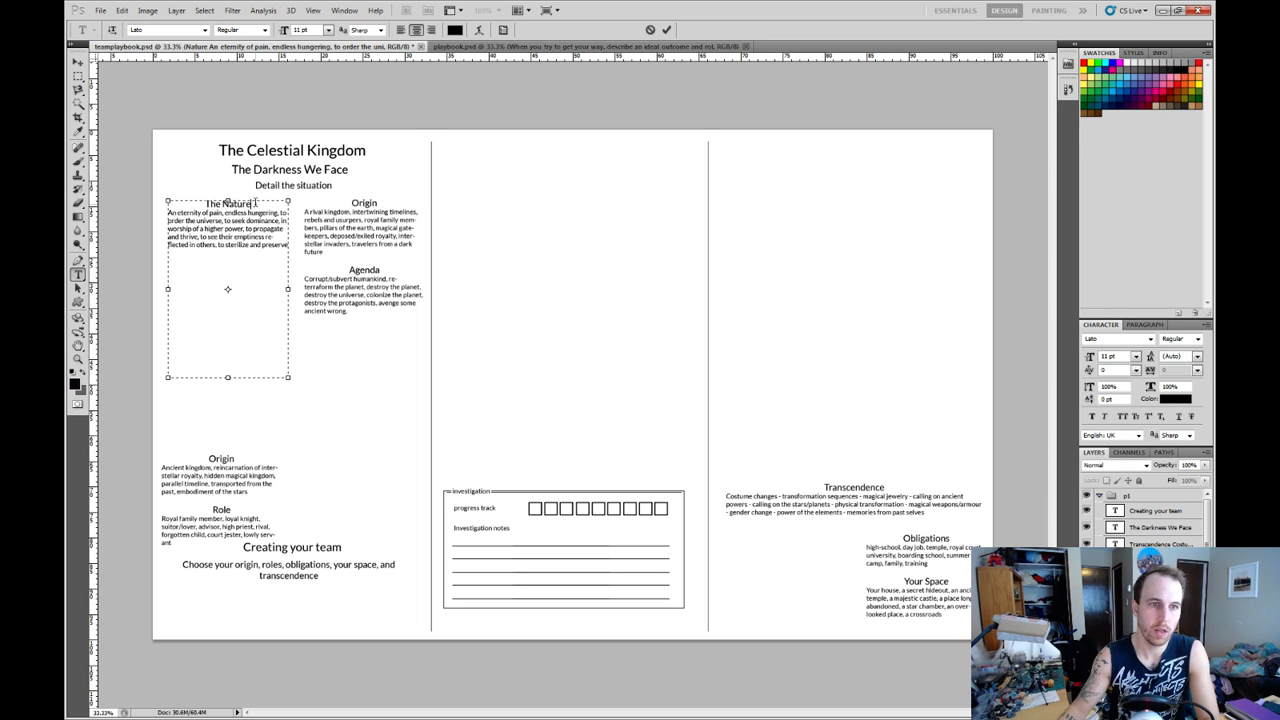
pyautogui.click(254, 203)
pyautogui.write('of the')
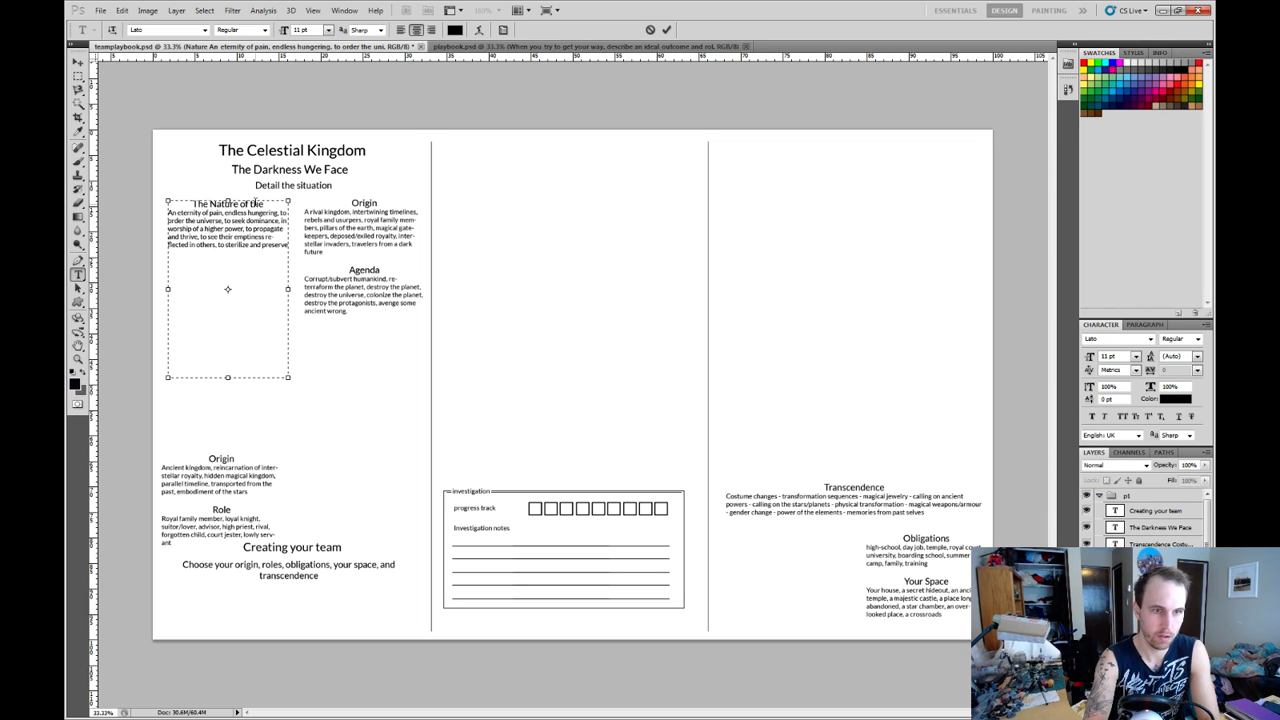
pyautogui.press('BackSpace')
pyautogui.press('BackSpace')
pyautogui.press('BackSpace')
pyautogui.press('BackSpace')
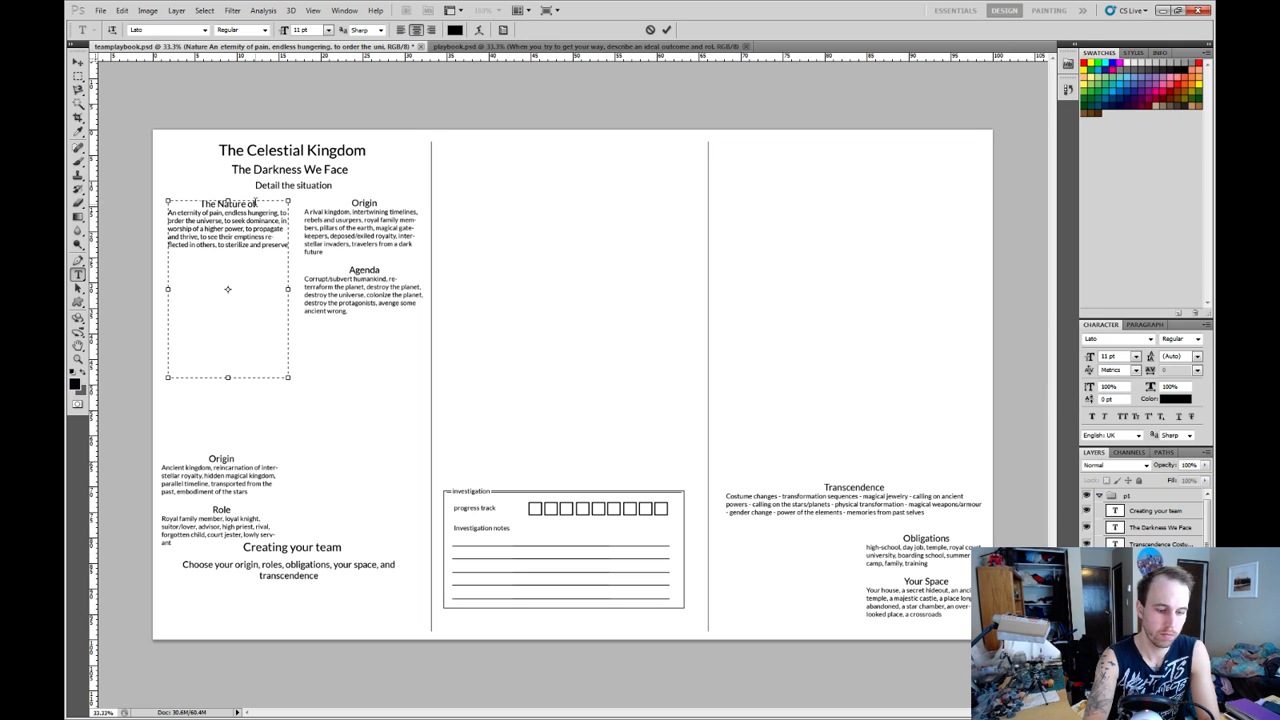
pyautogui.write('The Da')
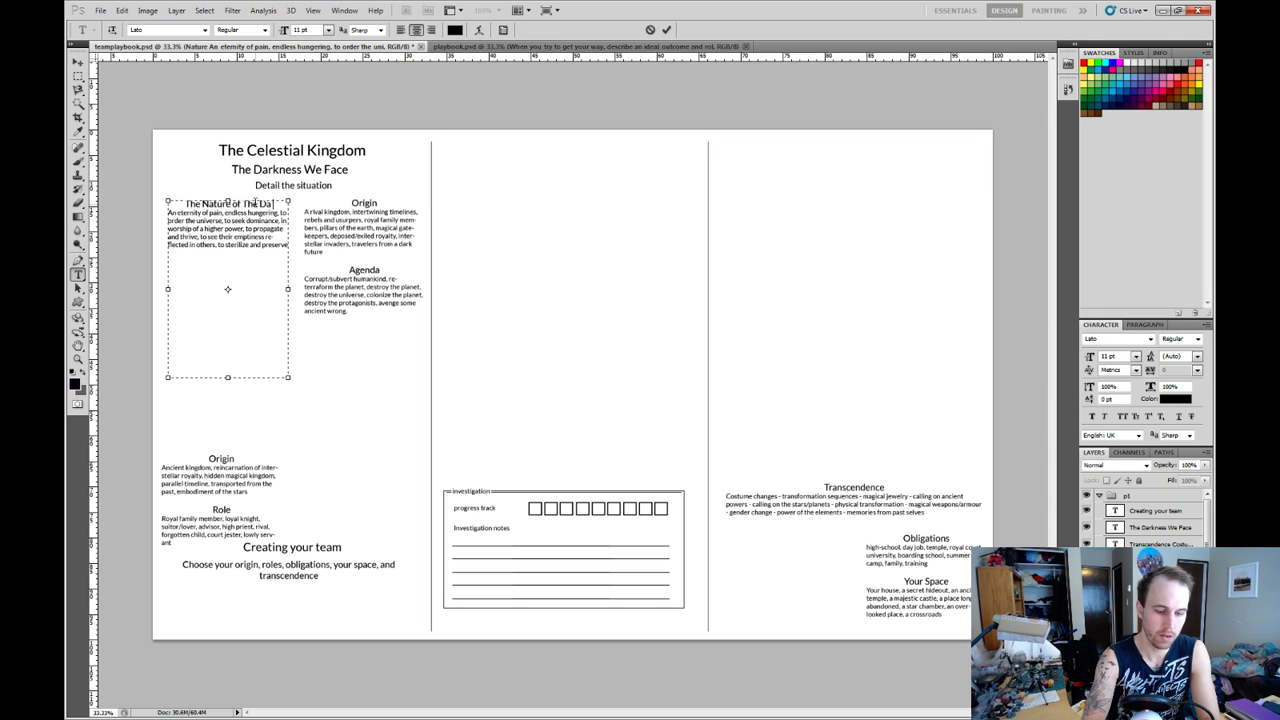
pyautogui.write('rkness')
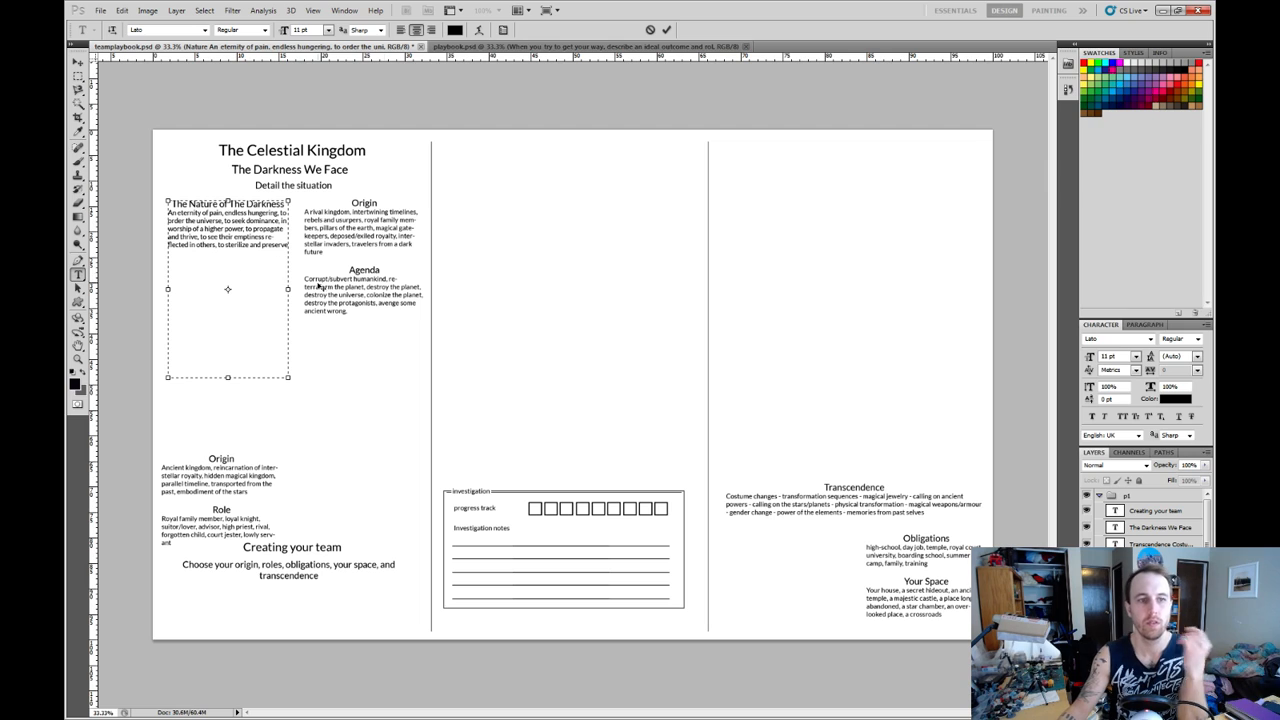
pyautogui.click(1160, 578)
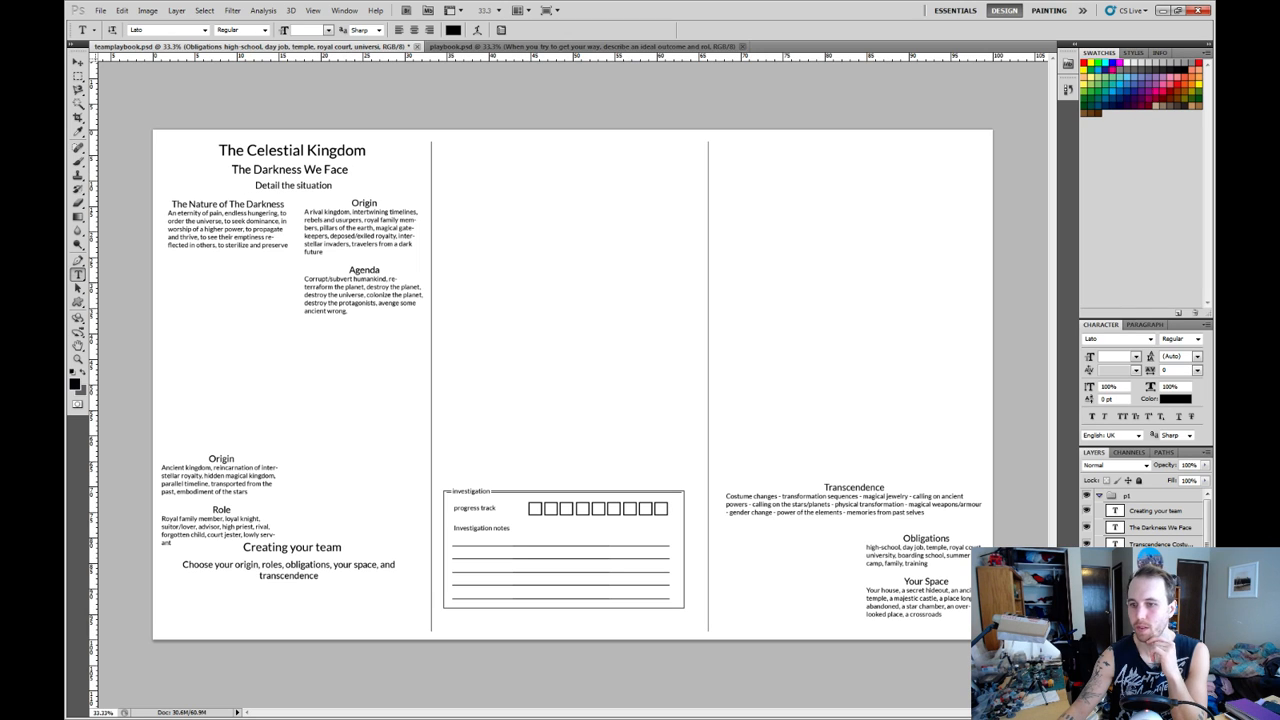
# Hide "The Darkness We Face" heading and move the "Detail the situation" subtitle up directly beneath "The Celestial Kingdom" title.
pyautogui.click(1087, 527)
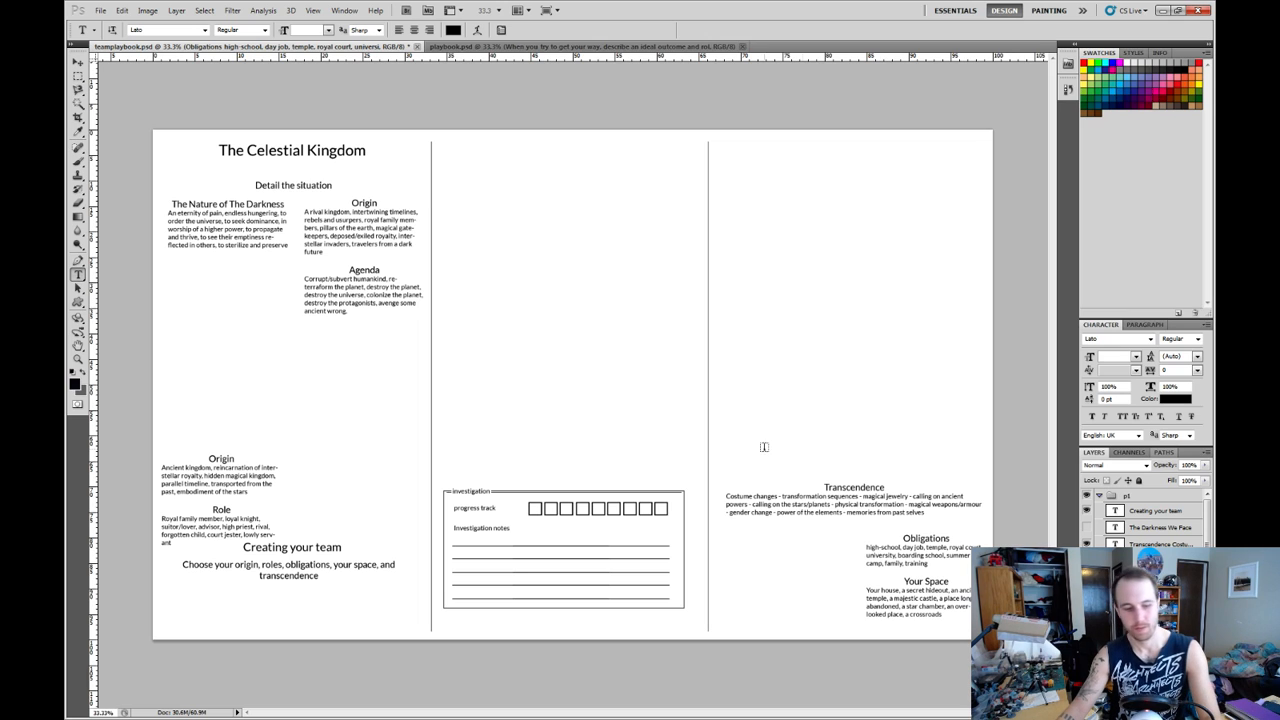
pyautogui.press('v')
pyautogui.rightClick(308, 187)
pyautogui.click(368, 210)
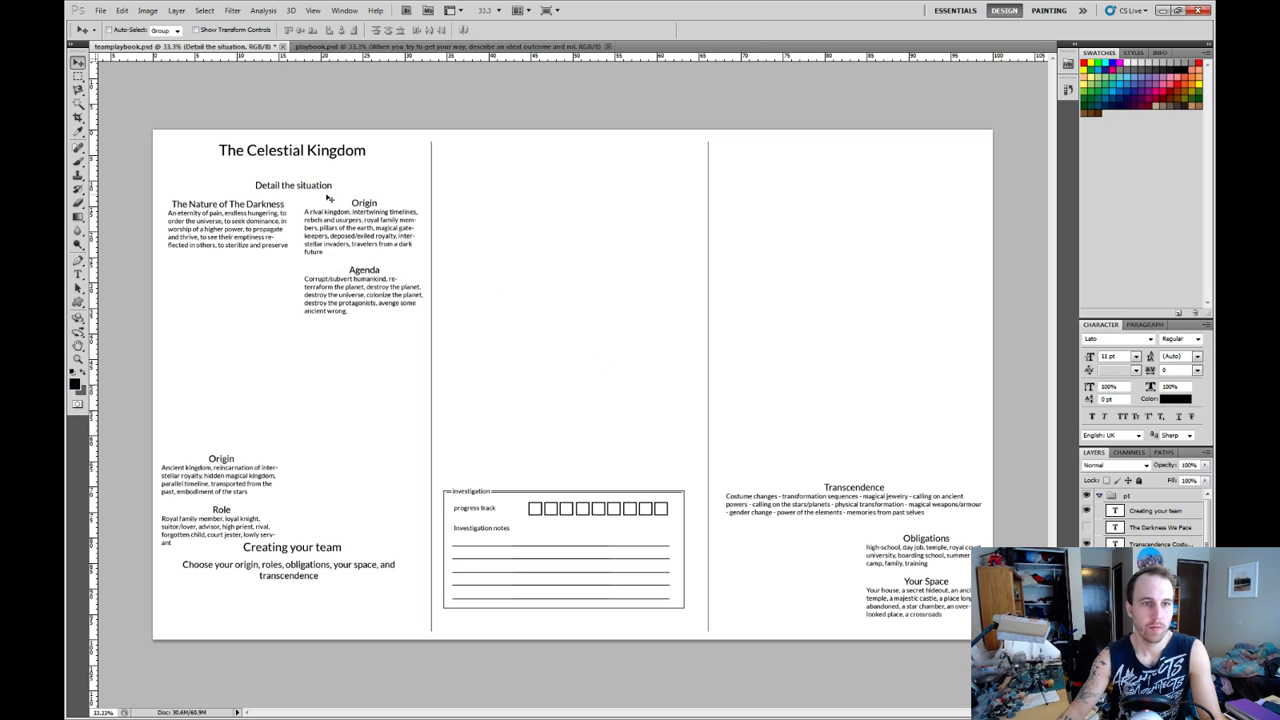
pyautogui.moveTo(298, 185); pyautogui.dragTo(298, 168)
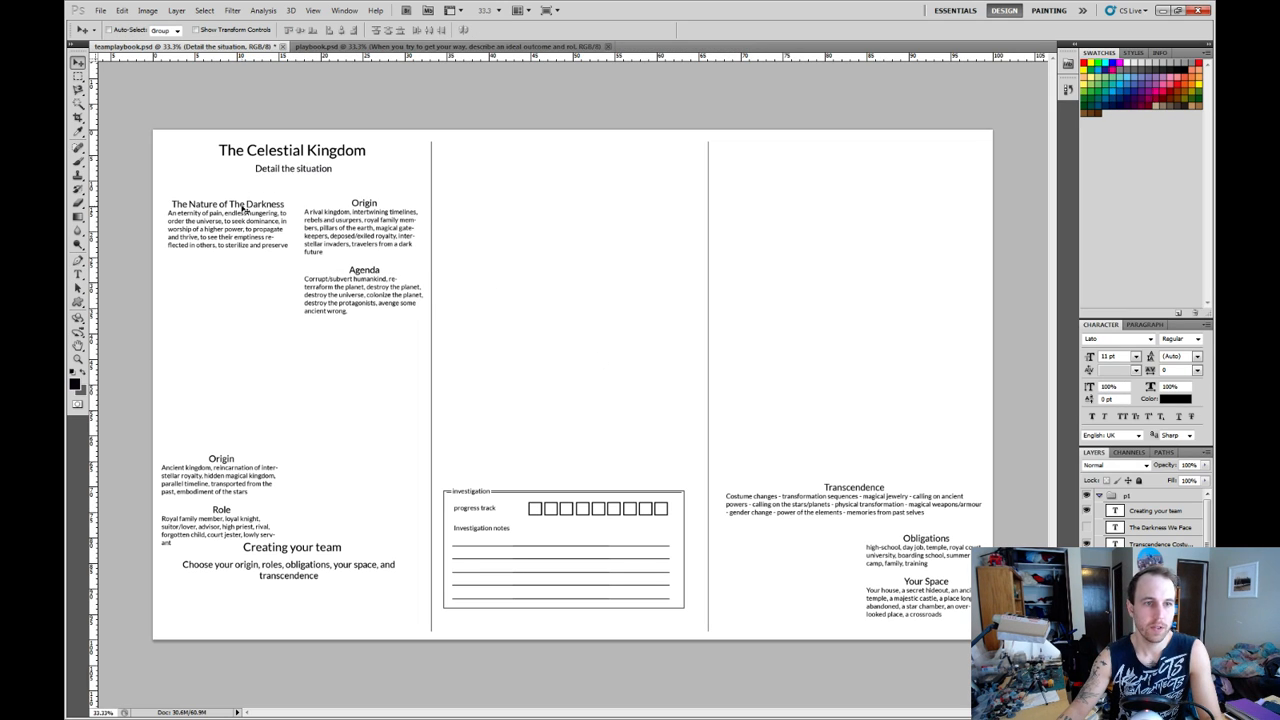
# Move "The Nature of The Darkness" block up beneath the subtitle and stack the darkness "Origin" and "Agenda" block directly under it.
pyautogui.rightClick(243, 208)
pyautogui.click(292, 230)
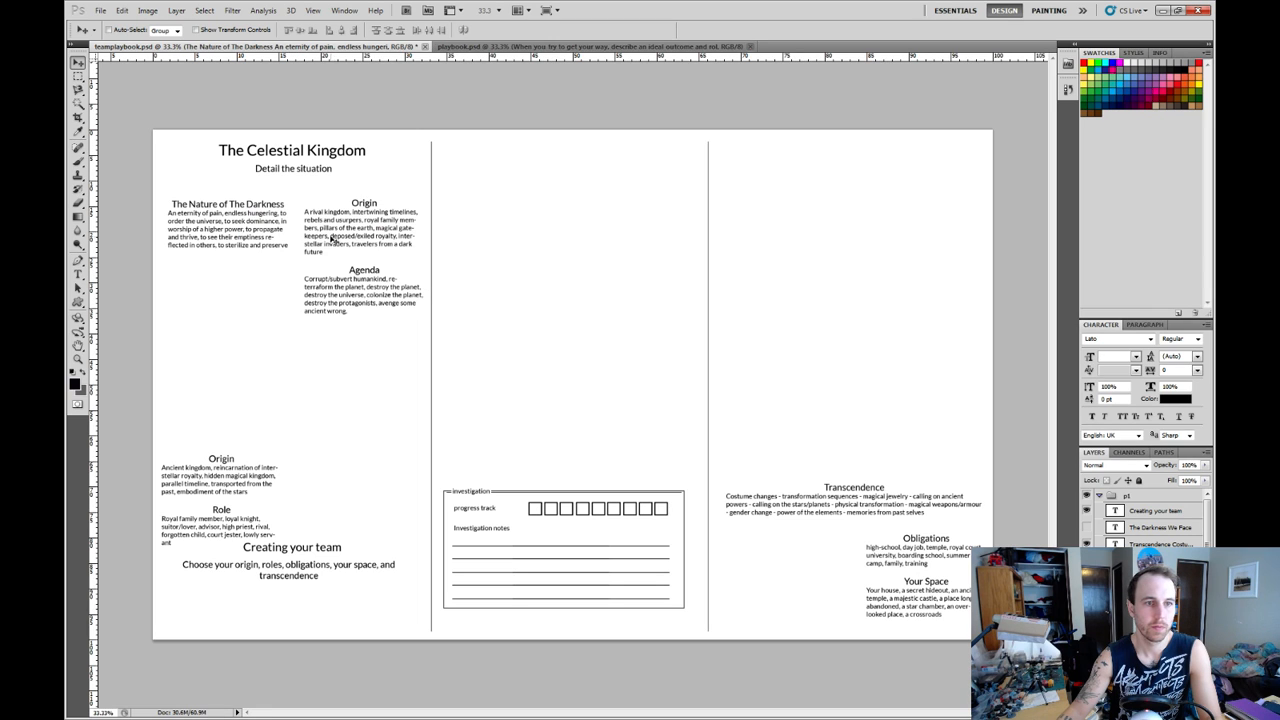
pyautogui.moveTo(231, 213); pyautogui.dragTo(230, 197)
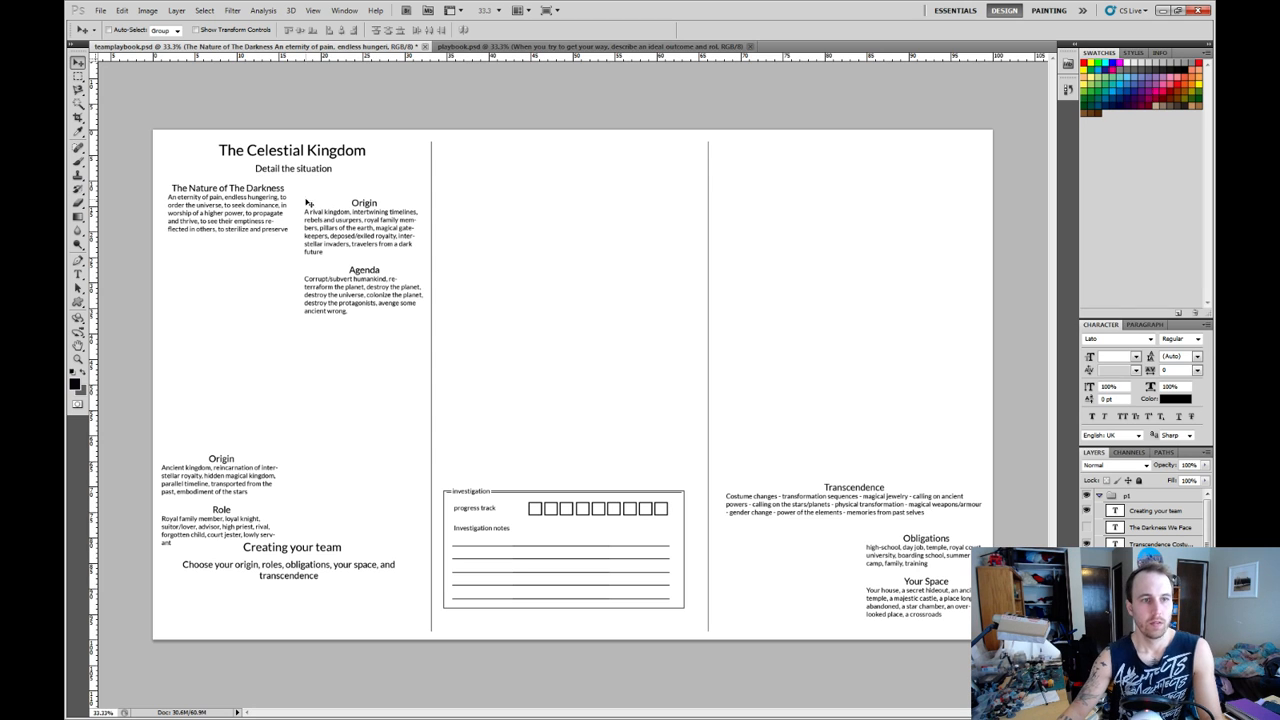
pyautogui.rightClick(369, 204)
pyautogui.click(421, 216)
pyautogui.moveTo(369, 204); pyautogui.dragTo(231, 248)
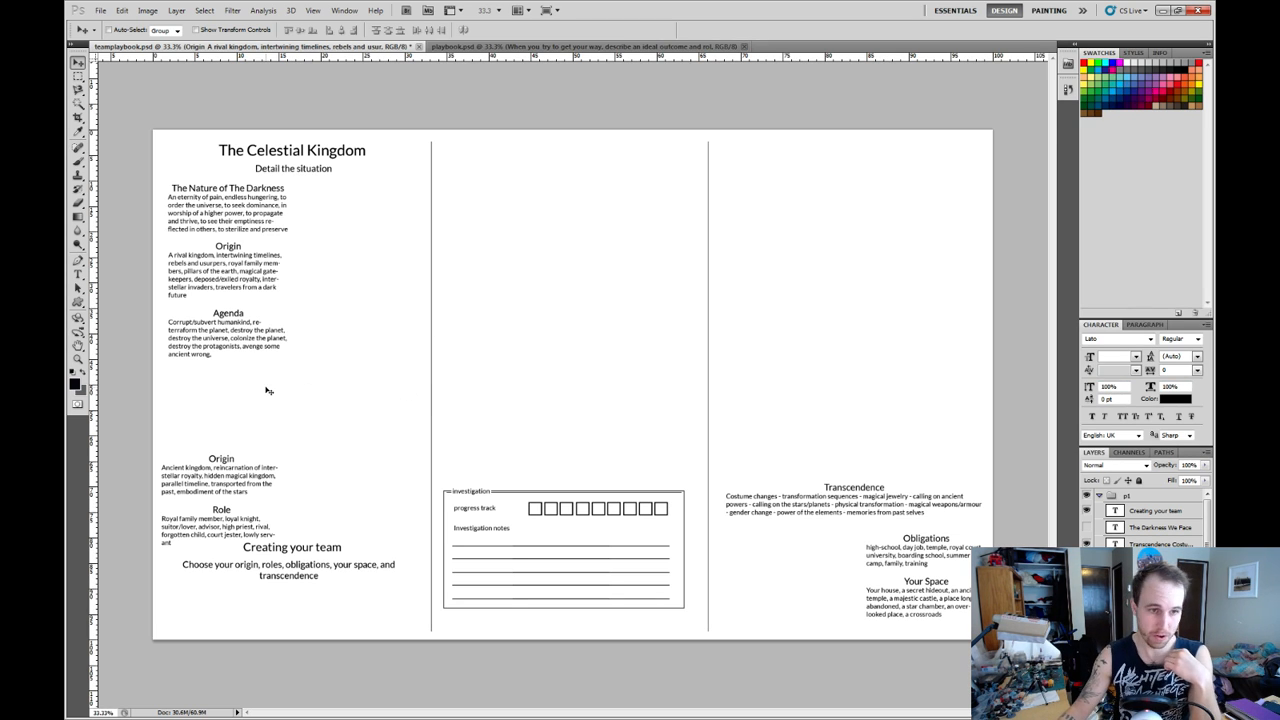
# Move the team's "Origin" and "Role" block up beside "The Nature of The Darkness", in the first column's right half.
pyautogui.rightClick(226, 463)
pyautogui.click(270, 485)
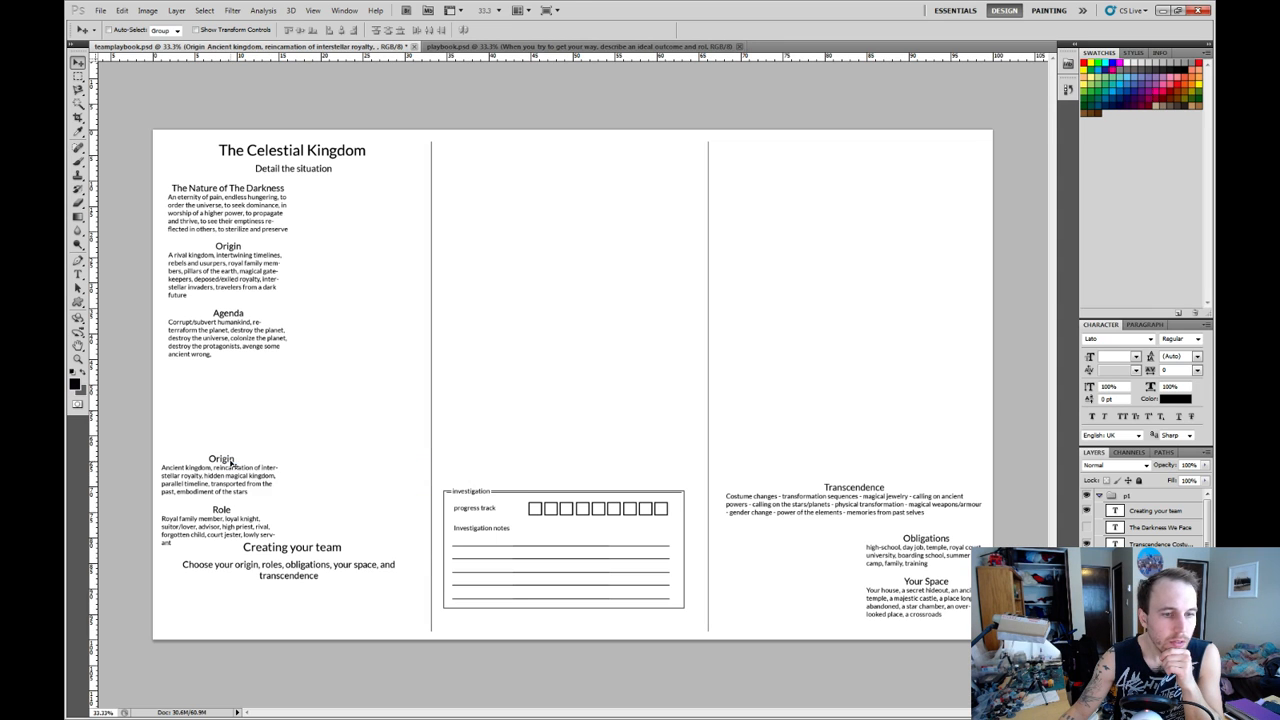
pyautogui.moveTo(231, 466); pyautogui.dragTo(376, 194)
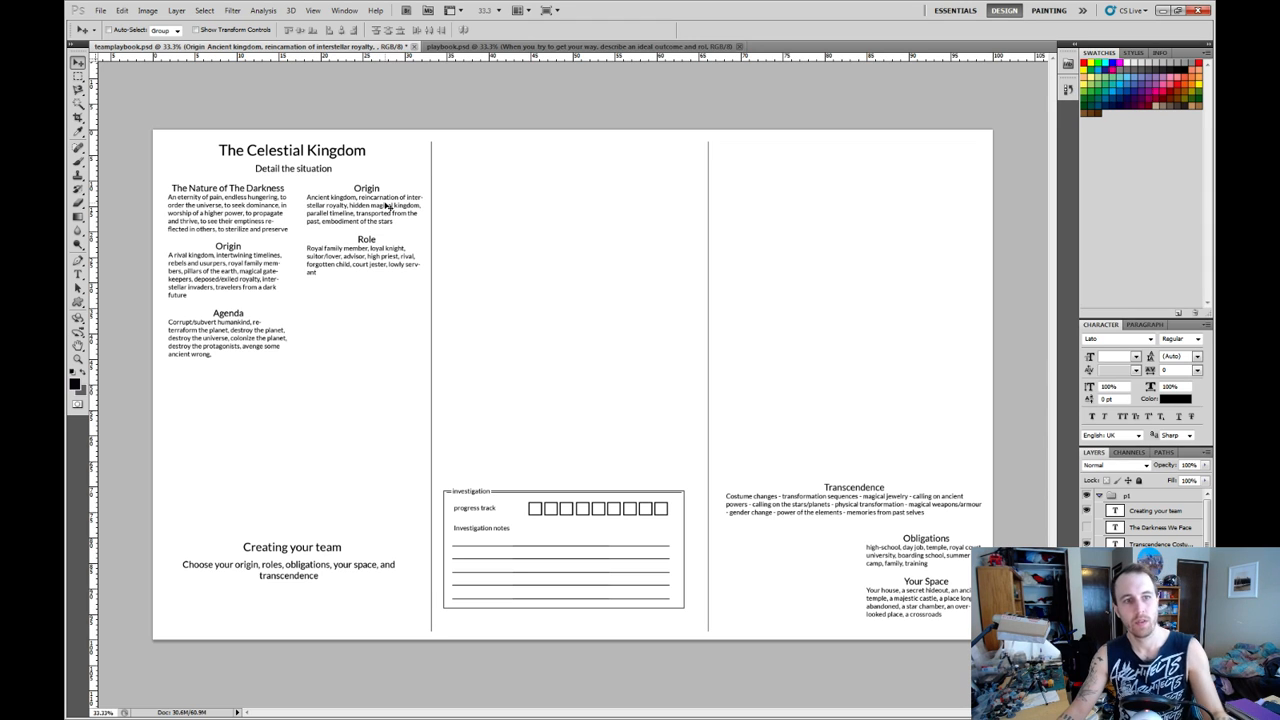
# Try rewording the team block's "Origin" heading to a phrase starting with "Those Who Fight the".
pyautogui.rightClick(371, 187)
pyautogui.click(422, 211)
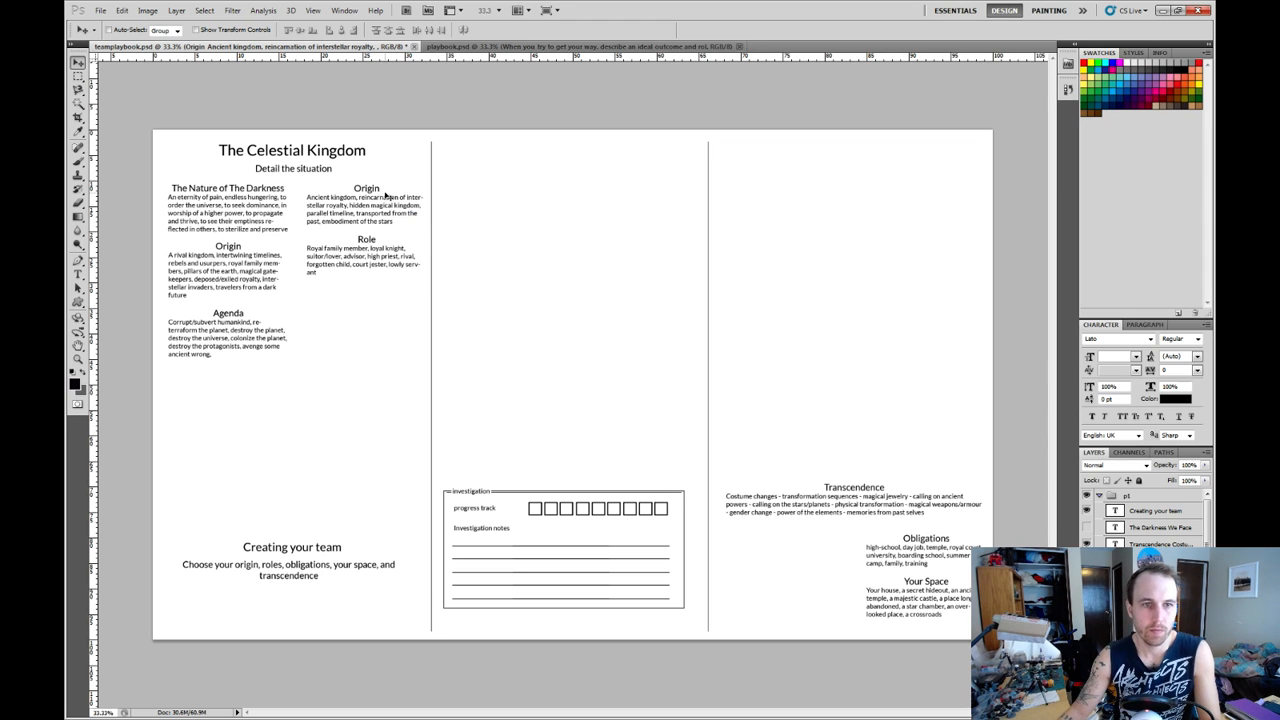
pyautogui.press('t')
pyautogui.click(367, 189)
pyautogui.doubleClick(367, 188)
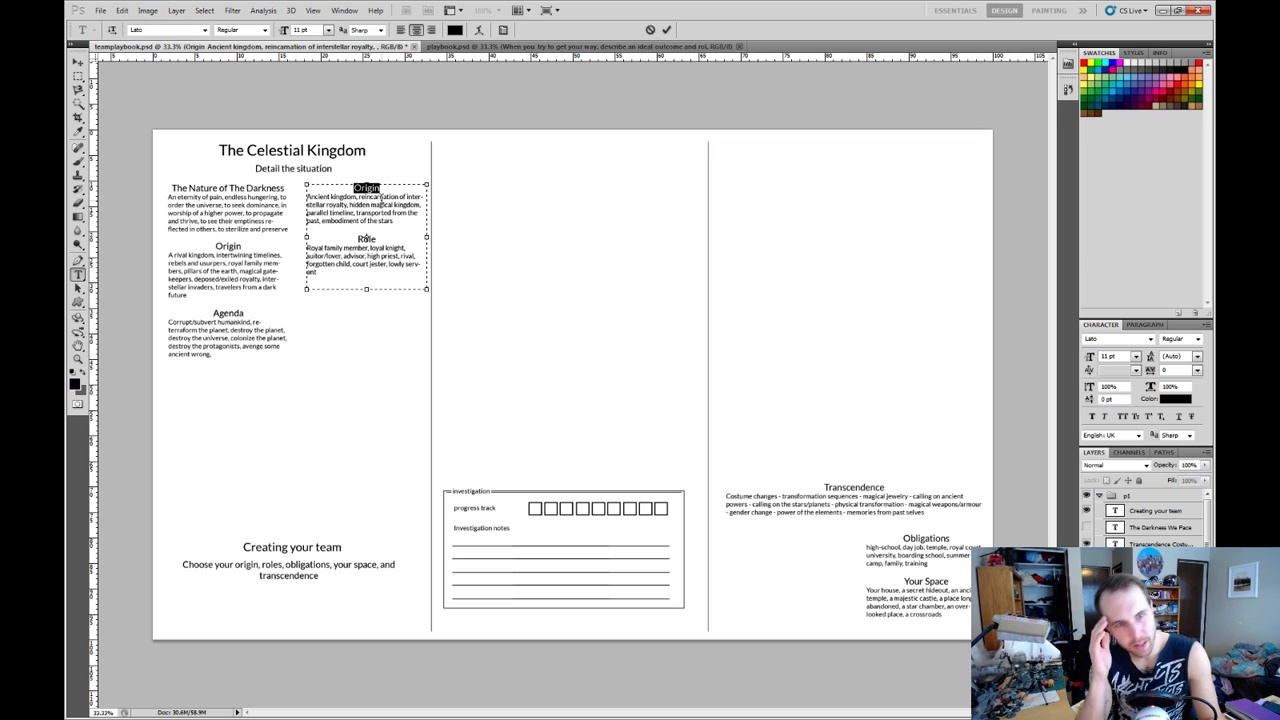
pyautogui.write('Rol')
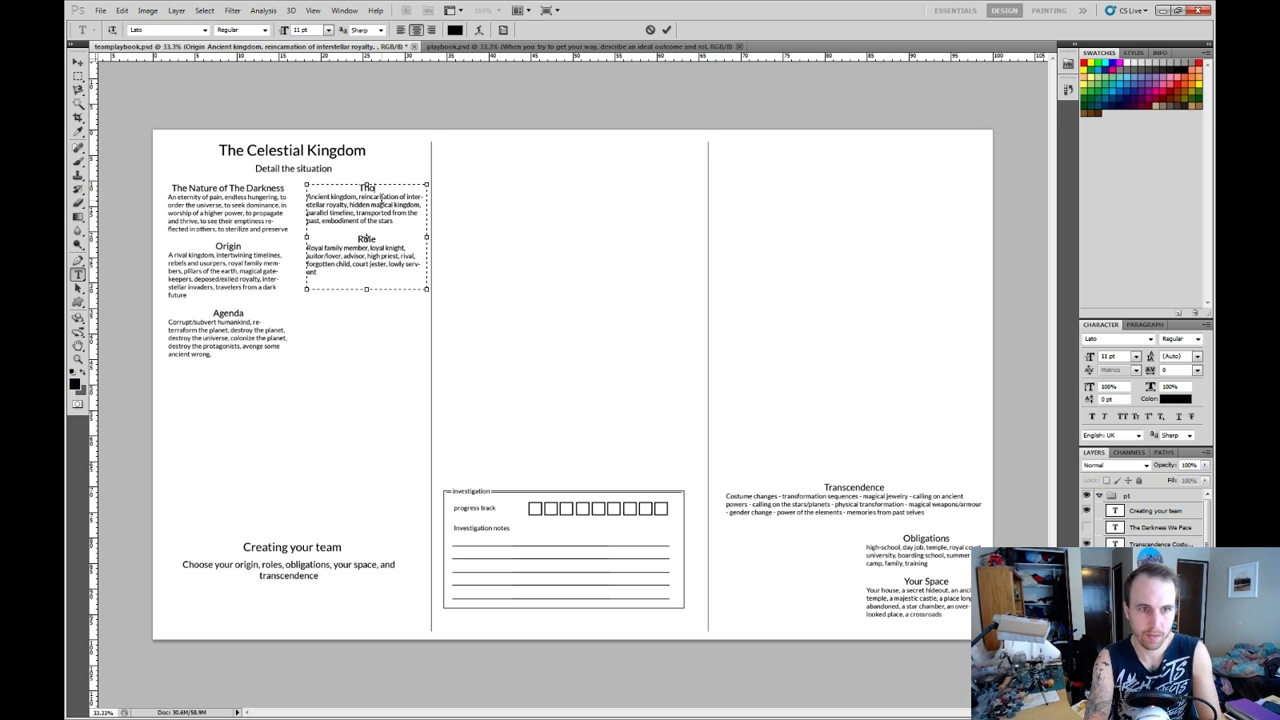
pyautogui.write('se who')
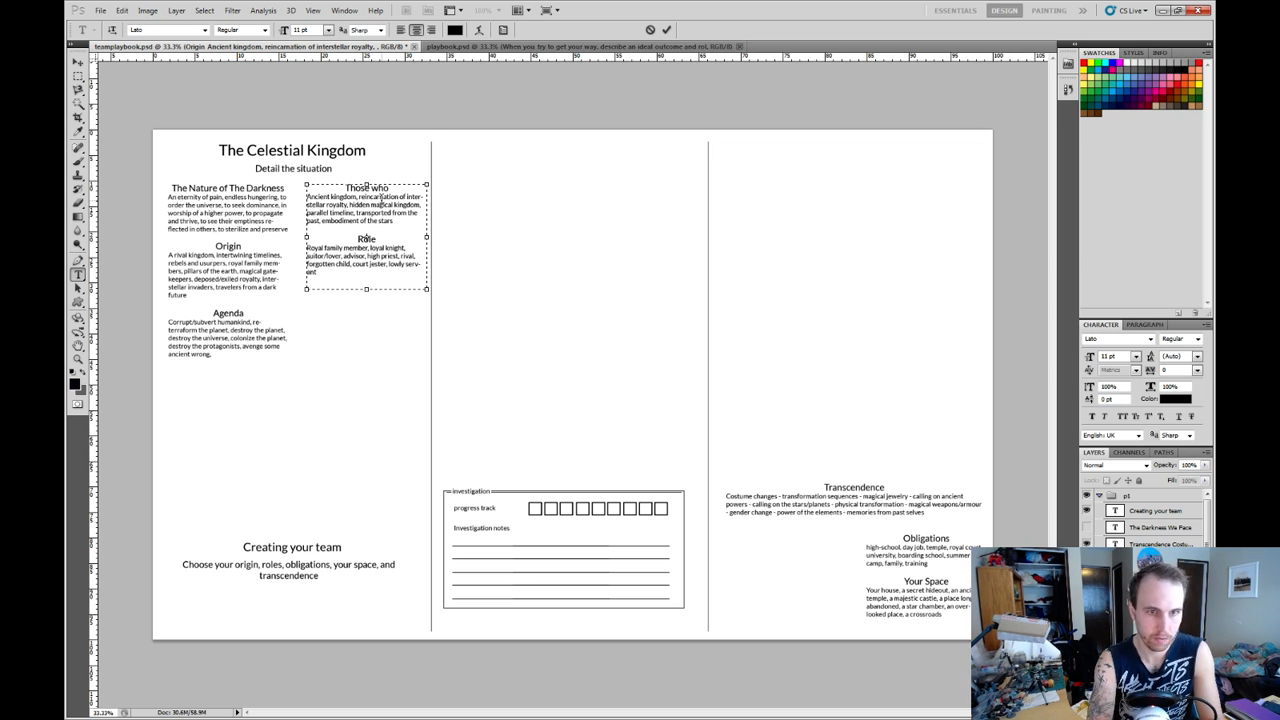
pyautogui.write(' fi')
pyautogui.press('BackSpace')
pyautogui.press('BackSpace')
pyautogui.press('BackSpace')
pyautogui.press('BackSpace')
pyautogui.press('BackSpace')
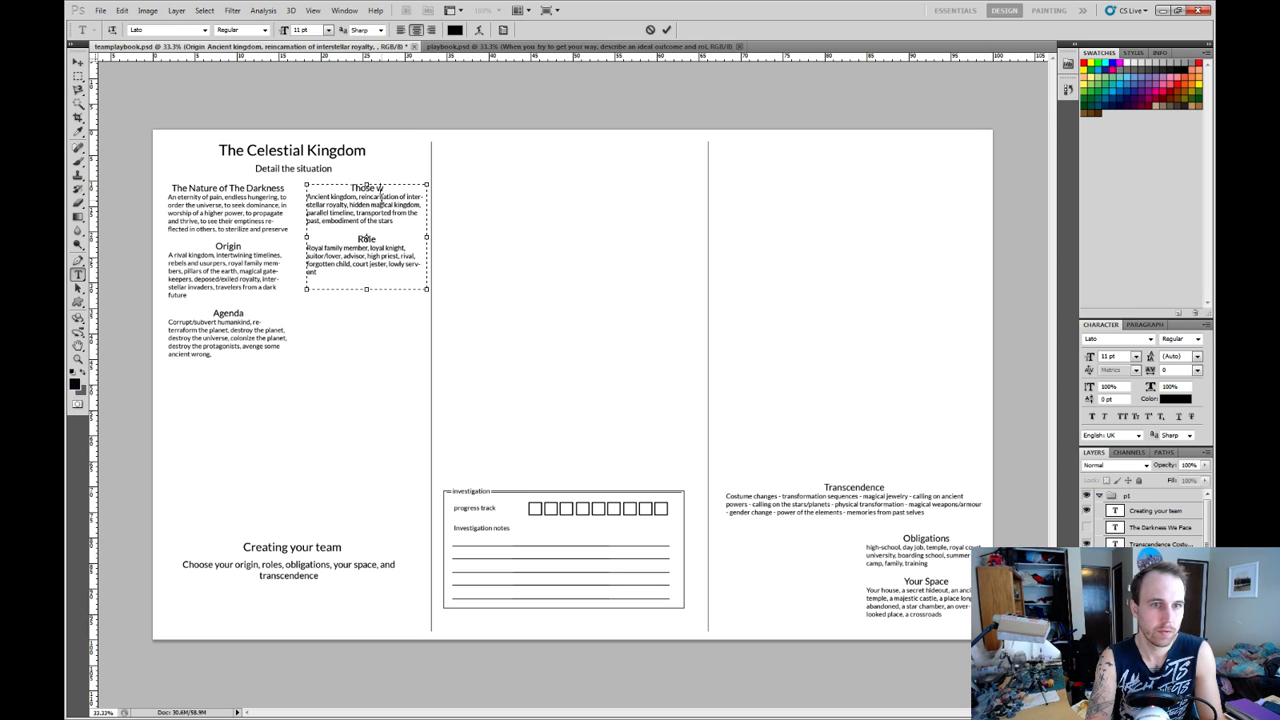
pyautogui.press('BackSpace')
pyautogui.write('Who F')
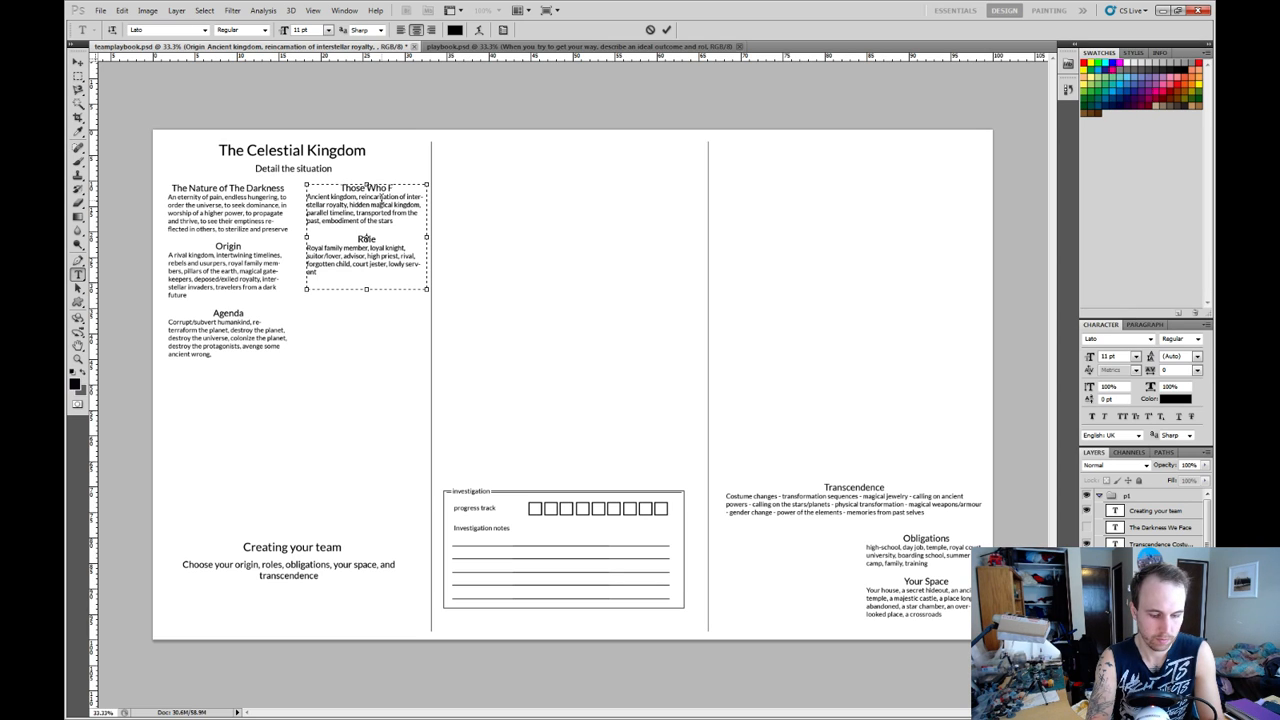
pyautogui.write('ight It')
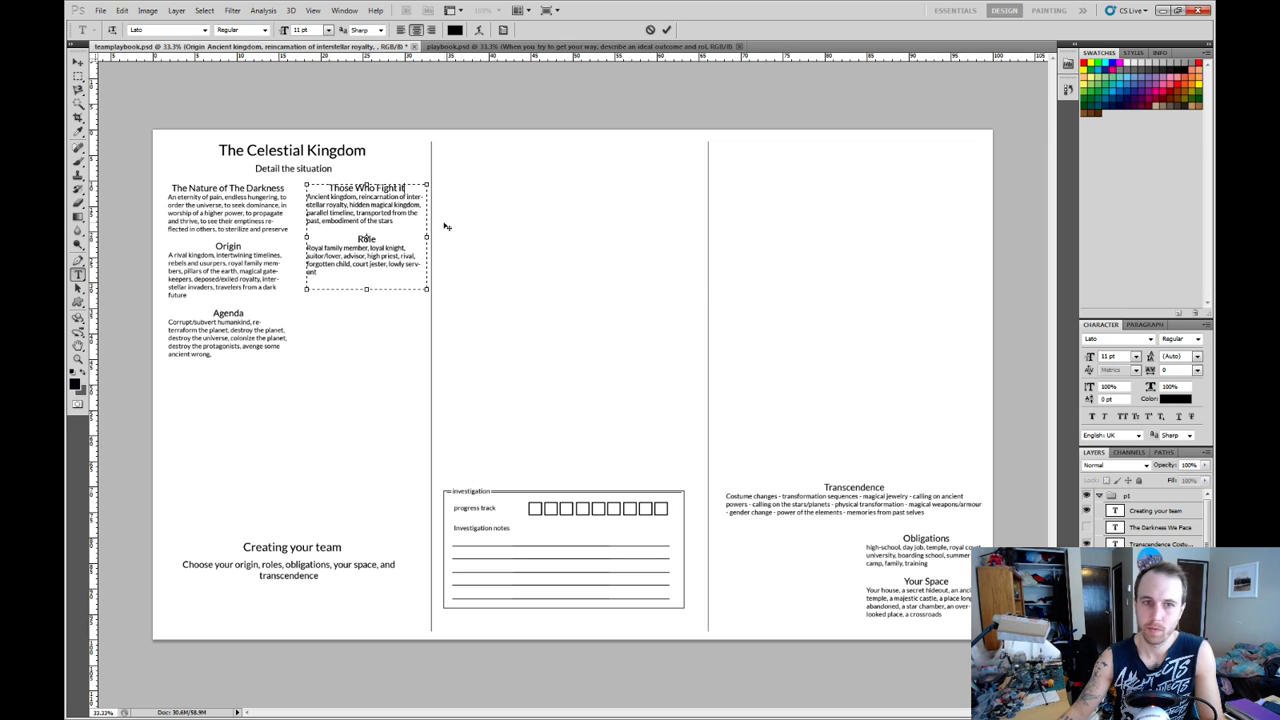
pyautogui.press('BackSpace')
pyautogui.press('BackSpace')
pyautogui.press('BackSpace')
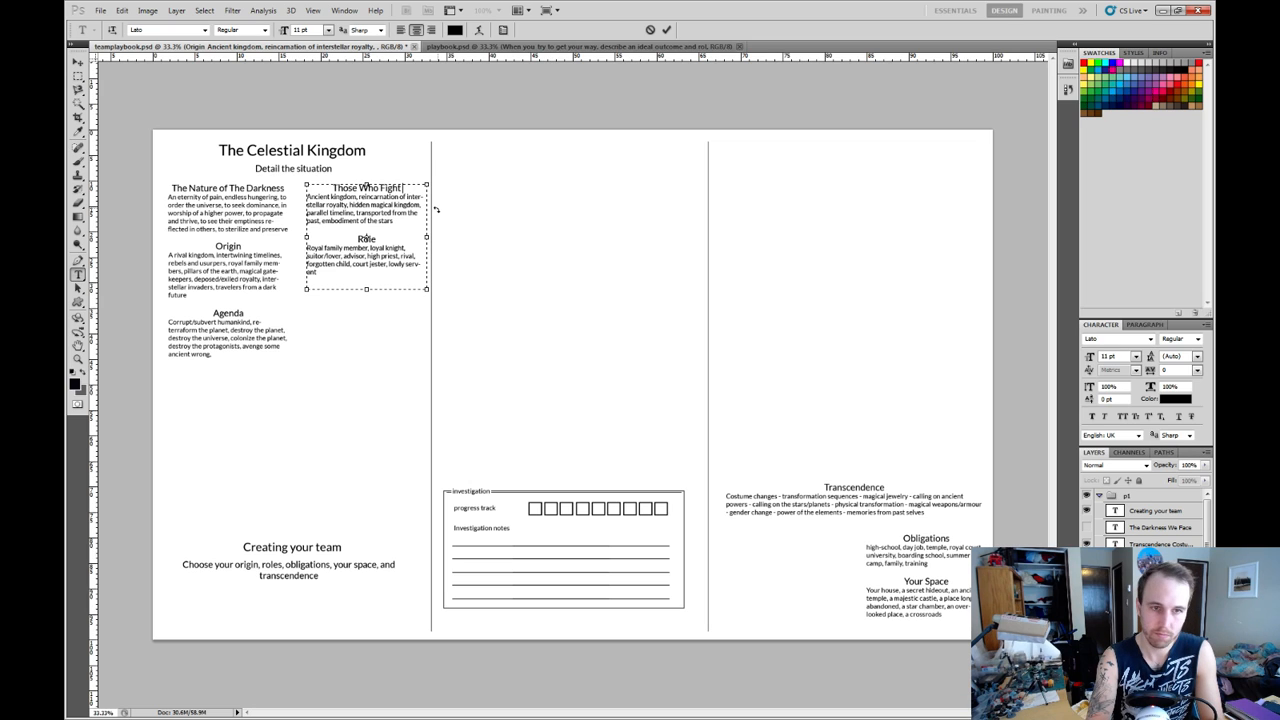
pyautogui.write('the Da')
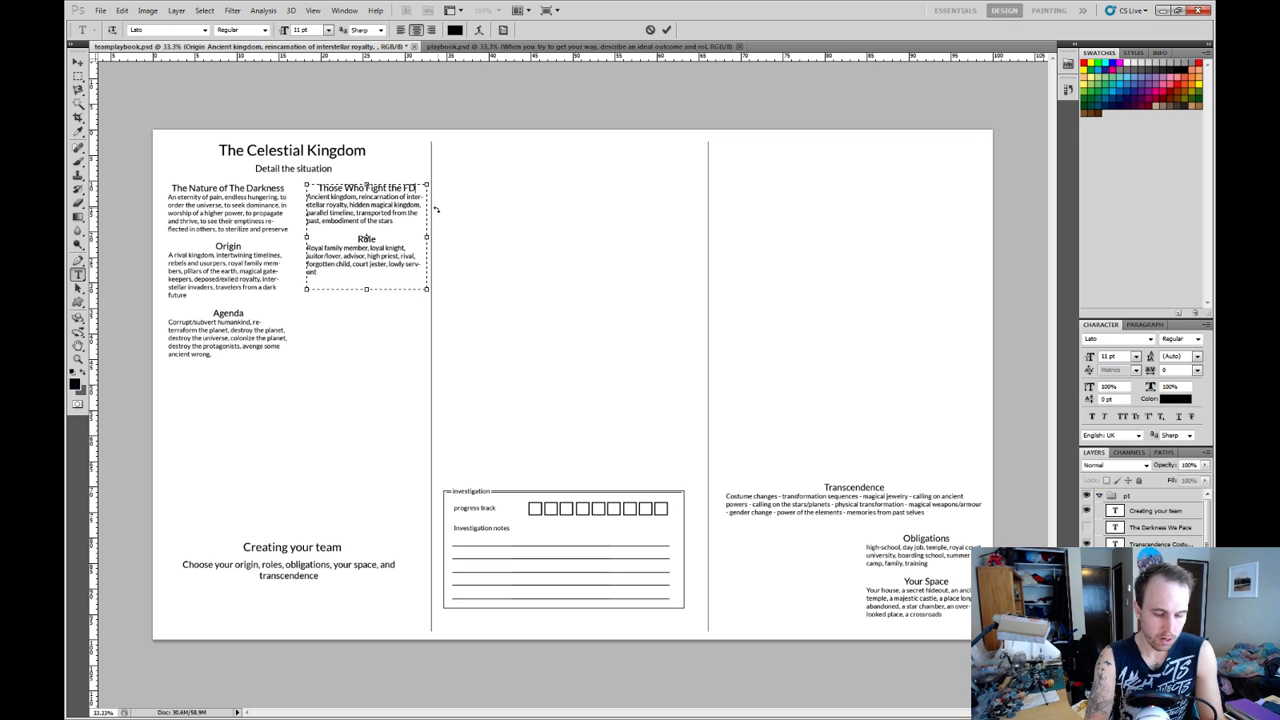
pyautogui.press('BackSpace')
pyautogui.press('BackSpace')
pyautogui.write('Dar')
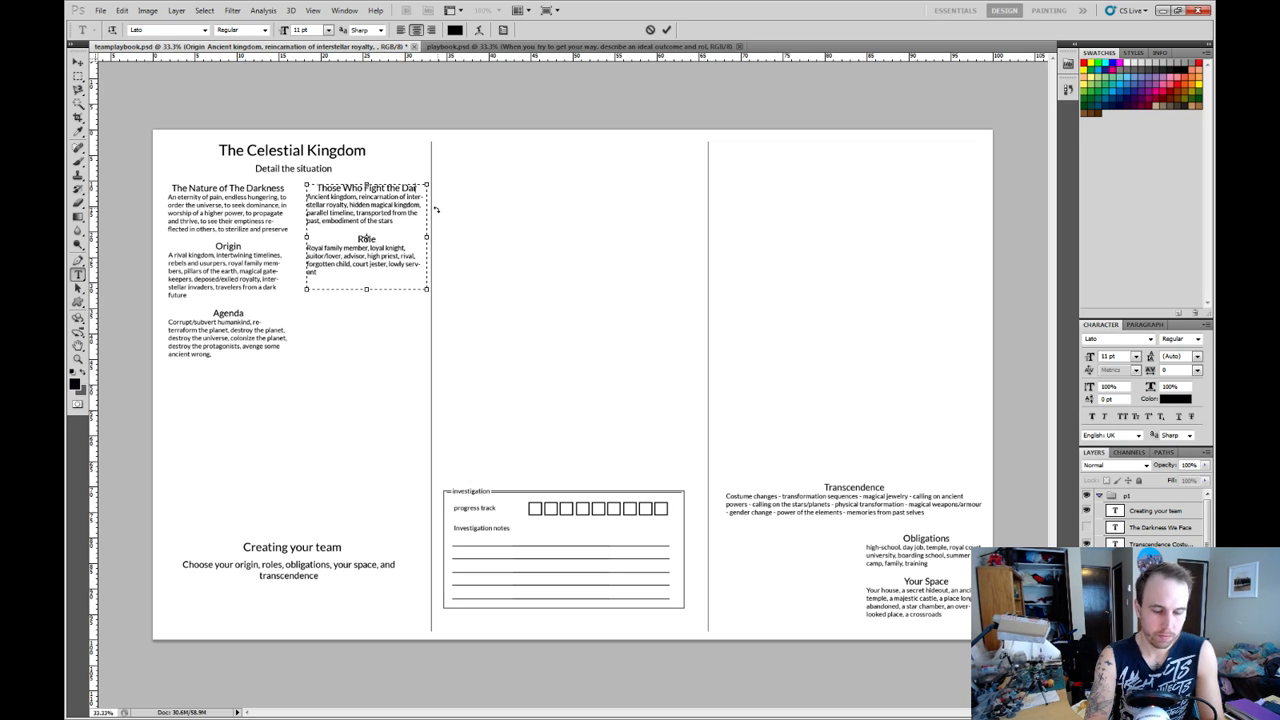
# Replace the team block's trial heading with "The team" and lengthen its text box down to about the end of the "Agenda" text.
pyautogui.press('BackSpace')
pyautogui.press('BackSpace')
pyautogui.press('BackSpace')
pyautogui.press('BackSpace')
pyautogui.press('BackSpace')
pyautogui.press('BackSpace')
pyautogui.press('BackSpace')
pyautogui.press('BackSpace')
pyautogui.press('BackSpace')
pyautogui.press('BackSpace')
pyautogui.press('BackSpace')
pyautogui.press('BackSpace')
pyautogui.press('BackSpace')
pyautogui.press('BackSpace')
pyautogui.press('BackSpace')
pyautogui.press('BackSpace')
pyautogui.press('BackSpace')
pyautogui.press('BackSpace')
pyautogui.press('BackSpace')
pyautogui.press('BackSpace')
pyautogui.press('BackSpace')
pyautogui.press('BackSpace')
pyautogui.press('BackSpace')
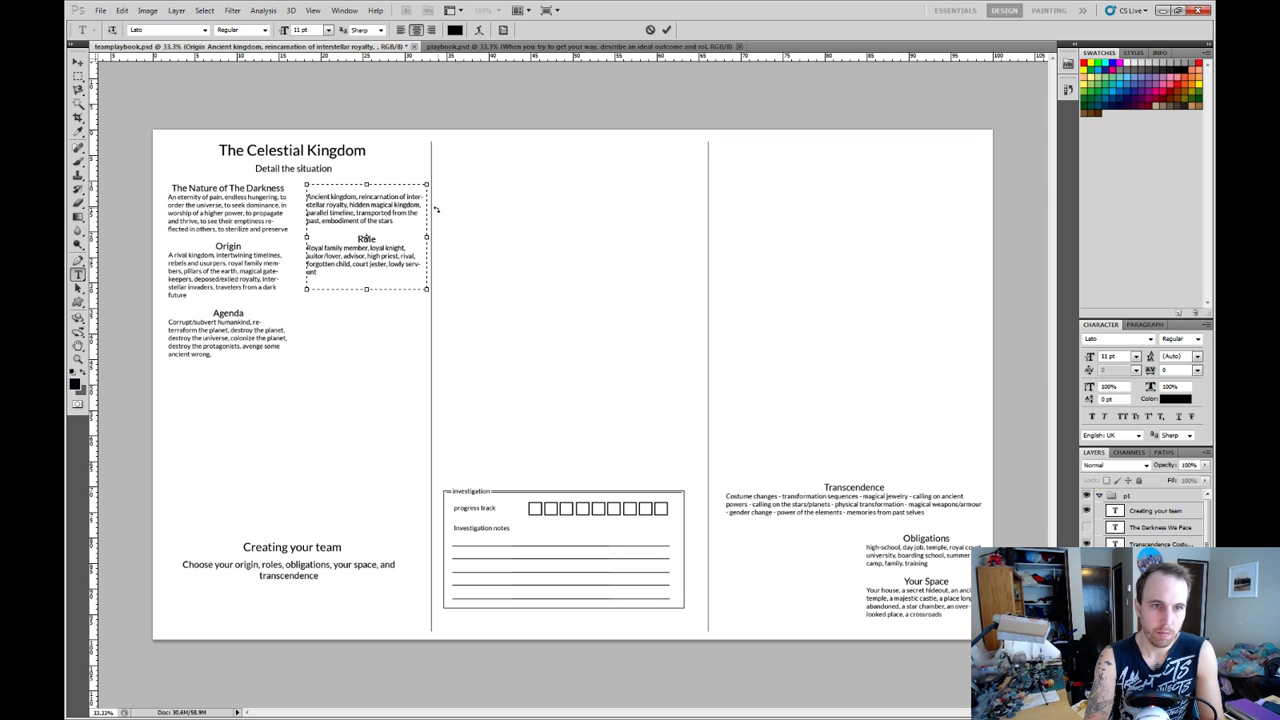
pyautogui.write('The team')
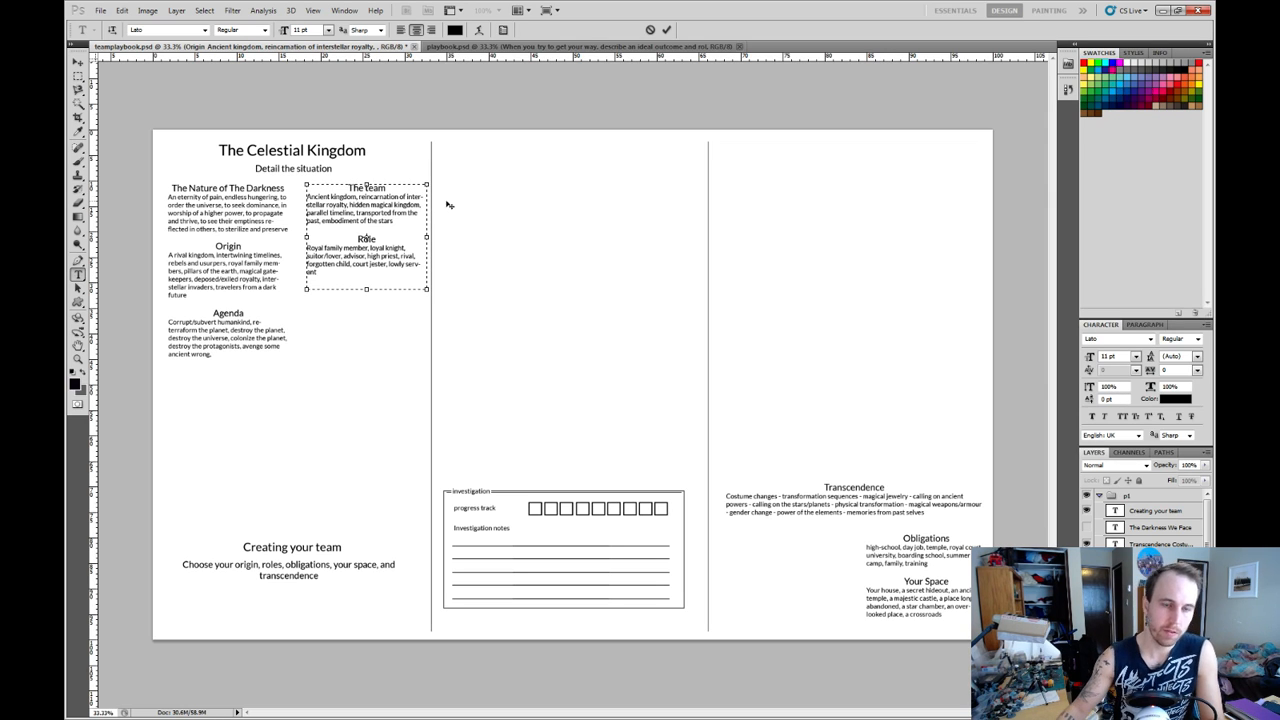
pyautogui.click(389, 264)
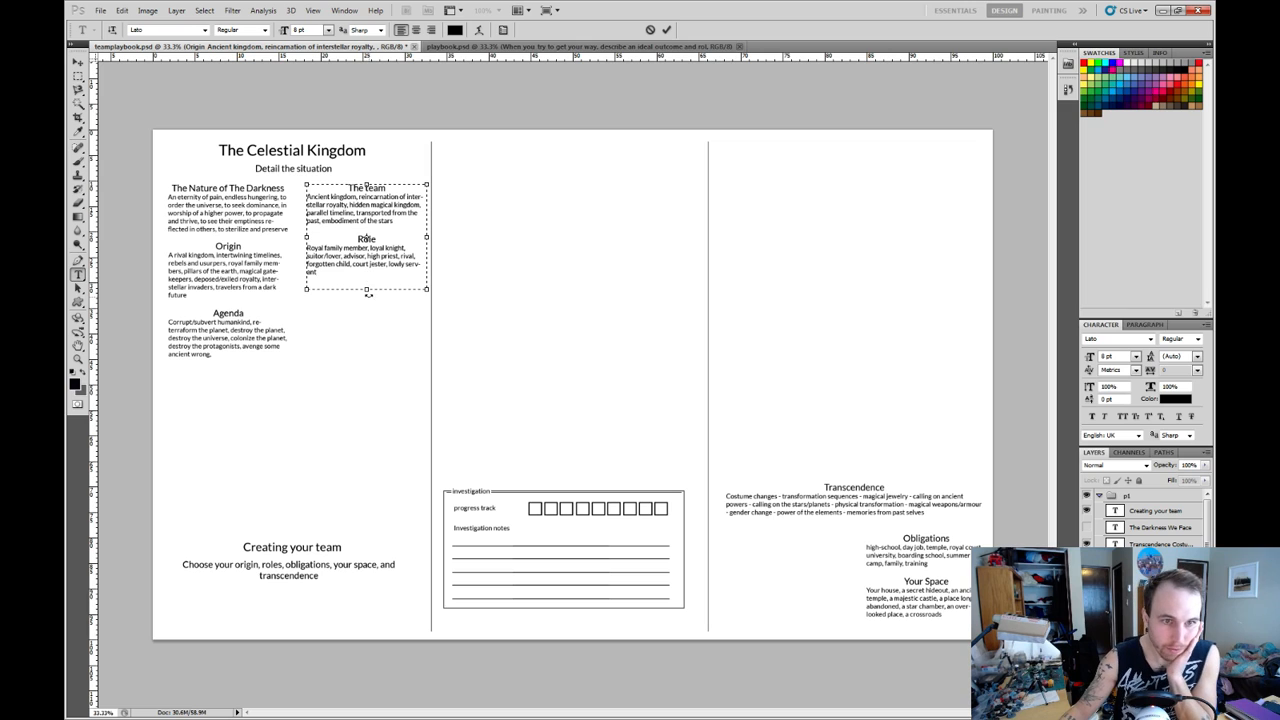
pyautogui.moveTo(368, 290); pyautogui.dragTo(367, 361)
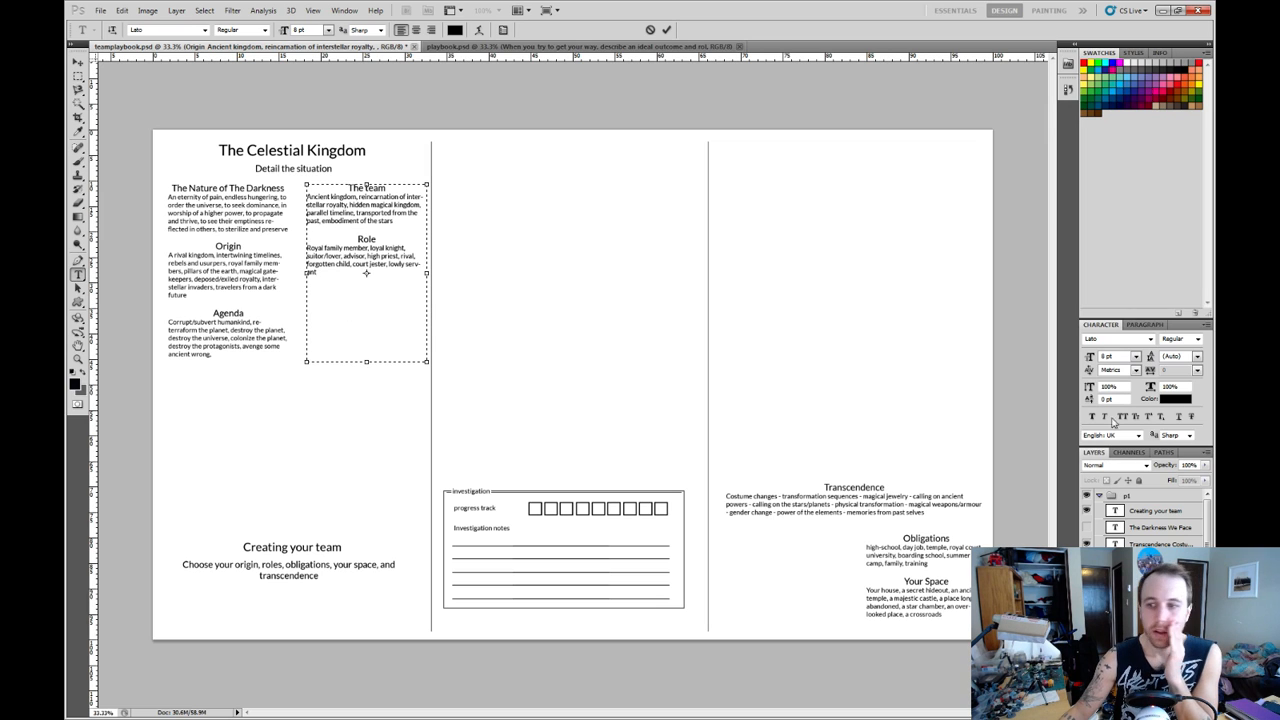
pyautogui.click(1160, 544)
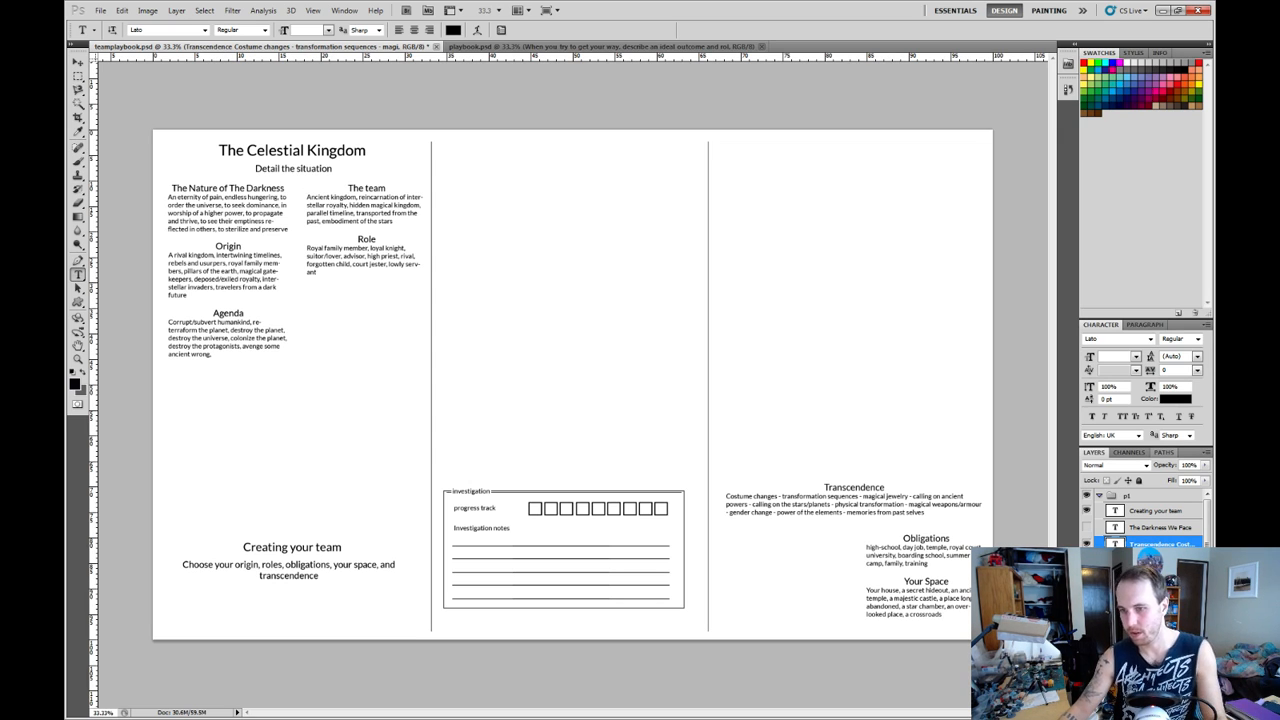
# Move "The team" and "Role" block to the third column, above "Transcendence".
pyautogui.press('v')
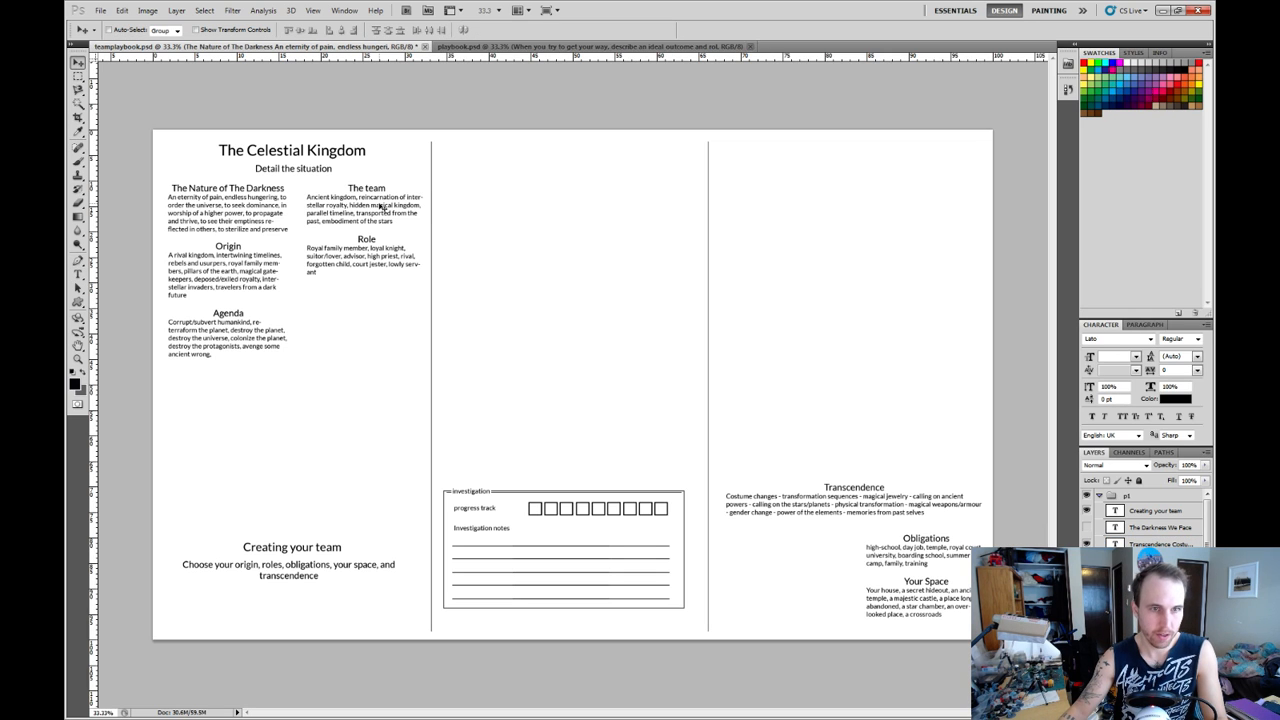
pyautogui.rightClick(381, 208)
pyautogui.click(415, 226)
pyautogui.moveTo(383, 209); pyautogui.dragTo(911, 374)
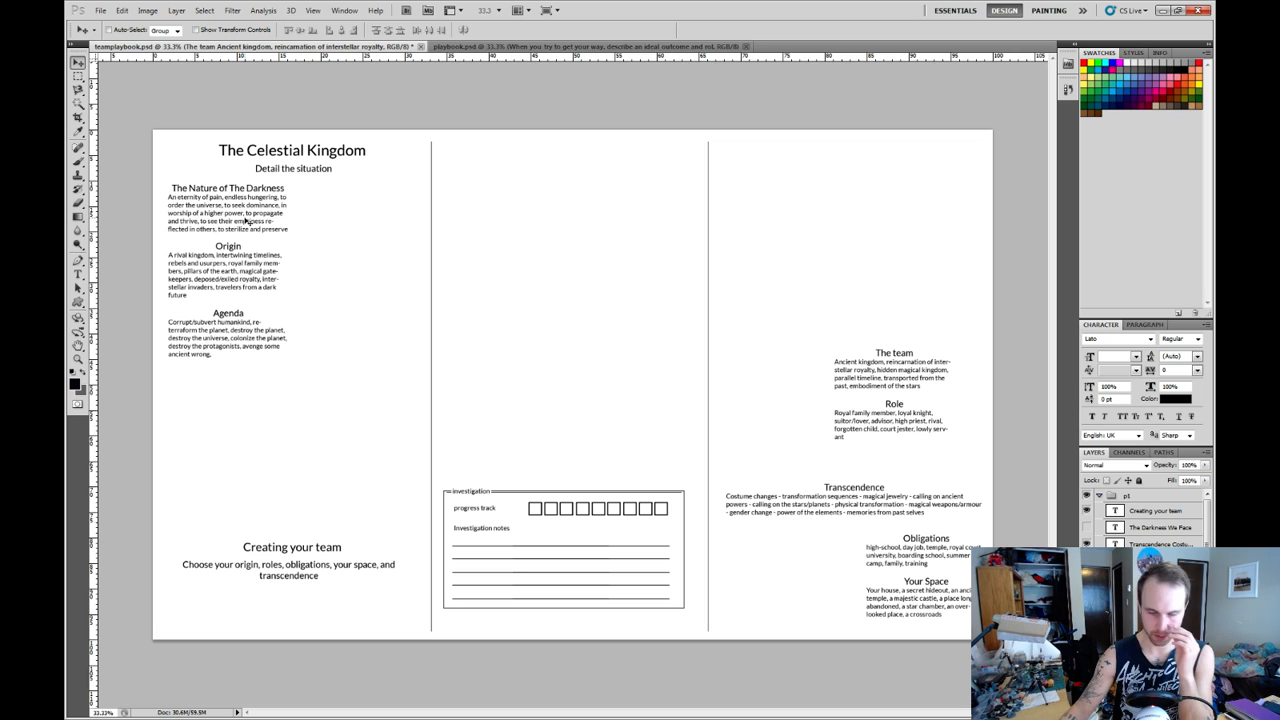
# Move the darkness "Origin" and "Agenda" block down and toward the middle of the first column, leaving a gap below the Nature block.
pyautogui.rightClick(237, 265)
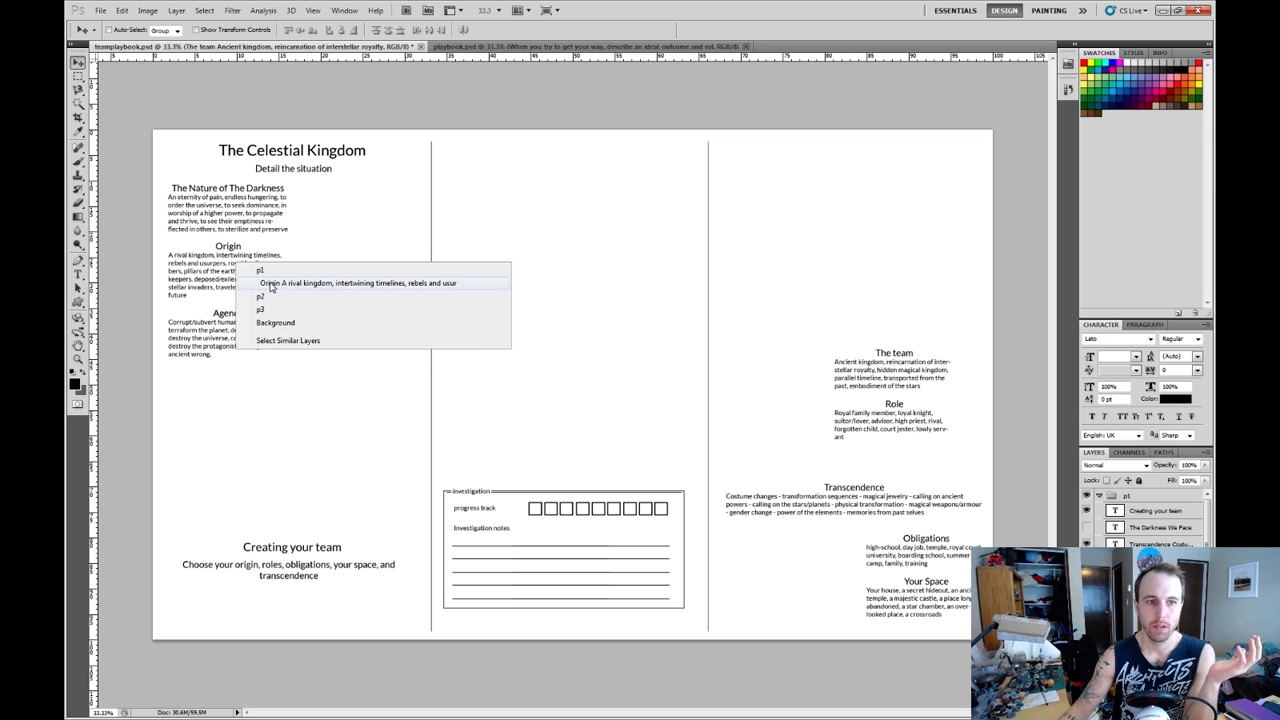
pyautogui.click(270, 284)
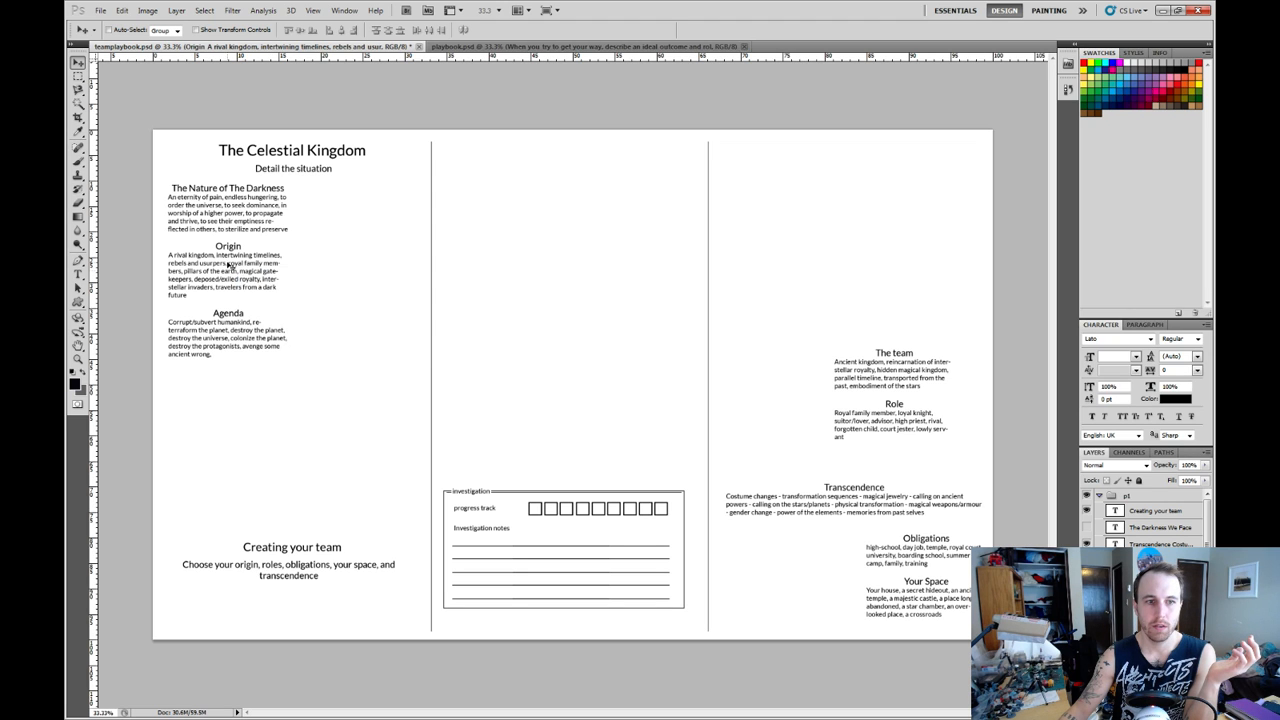
pyautogui.moveTo(231, 267); pyautogui.dragTo(289, 320)
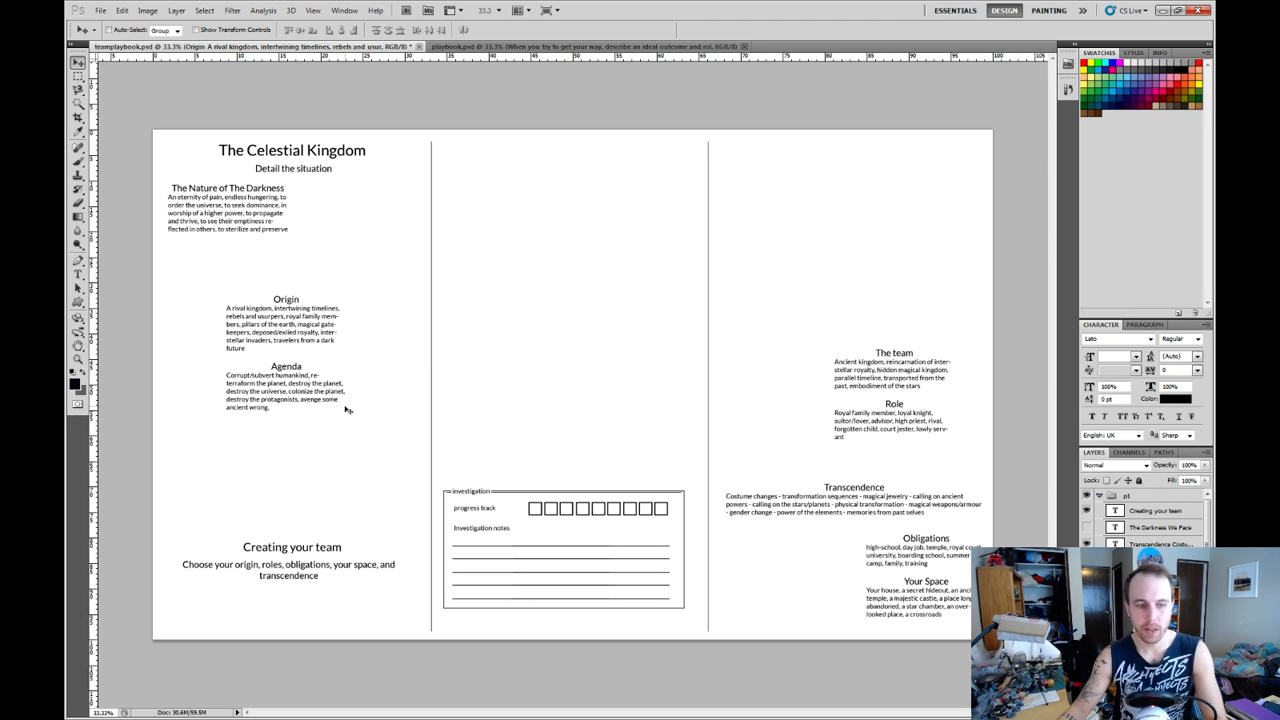
# Move the "Agenda" section out of the Origin text block to beneath "The Nature of The Darkness" text, lengthening that block's text box.
pyautogui.press('t')
pyautogui.moveTo(275, 408); pyautogui.dragTo(222, 367)
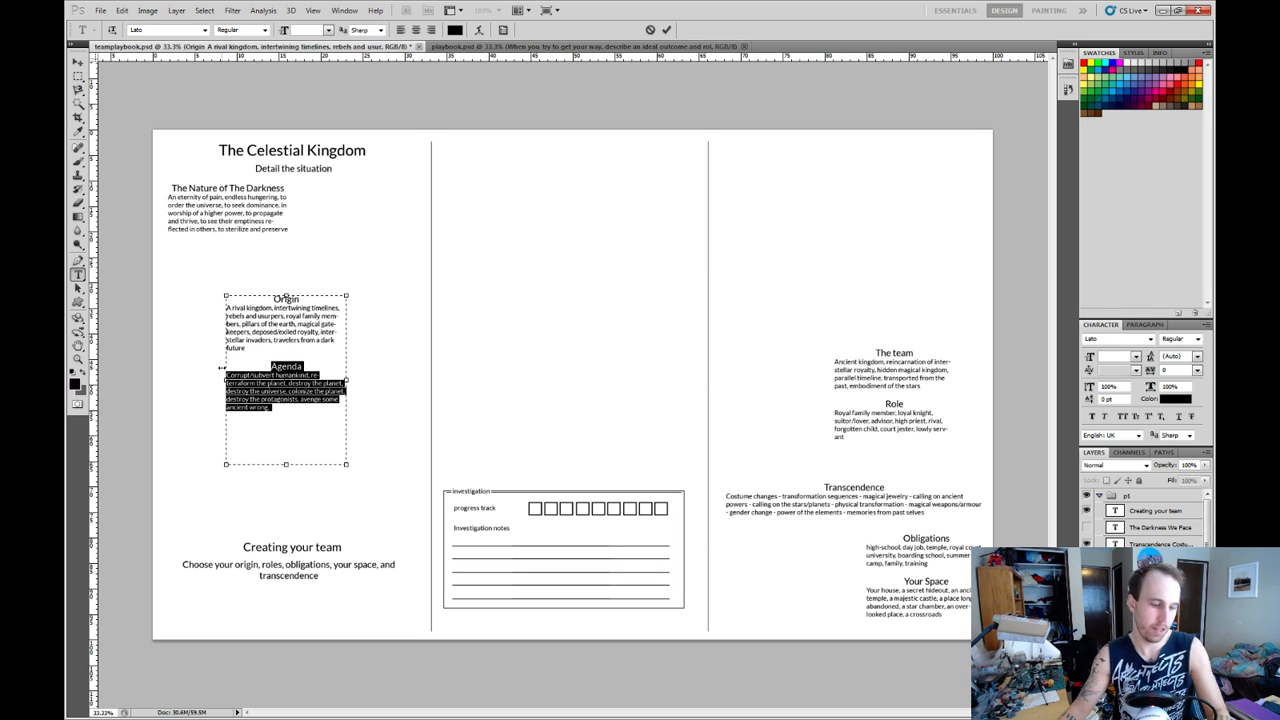
pyautogui.press('BackSpace')
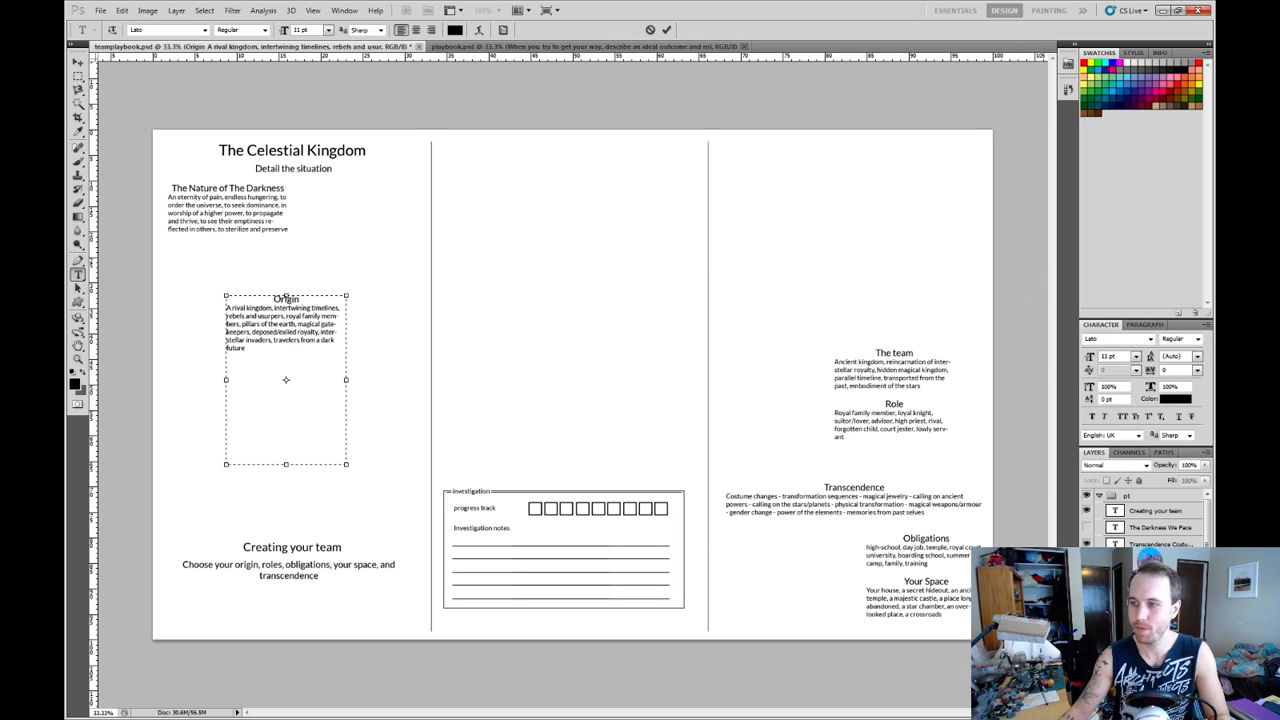
pyautogui.click(1160, 544)
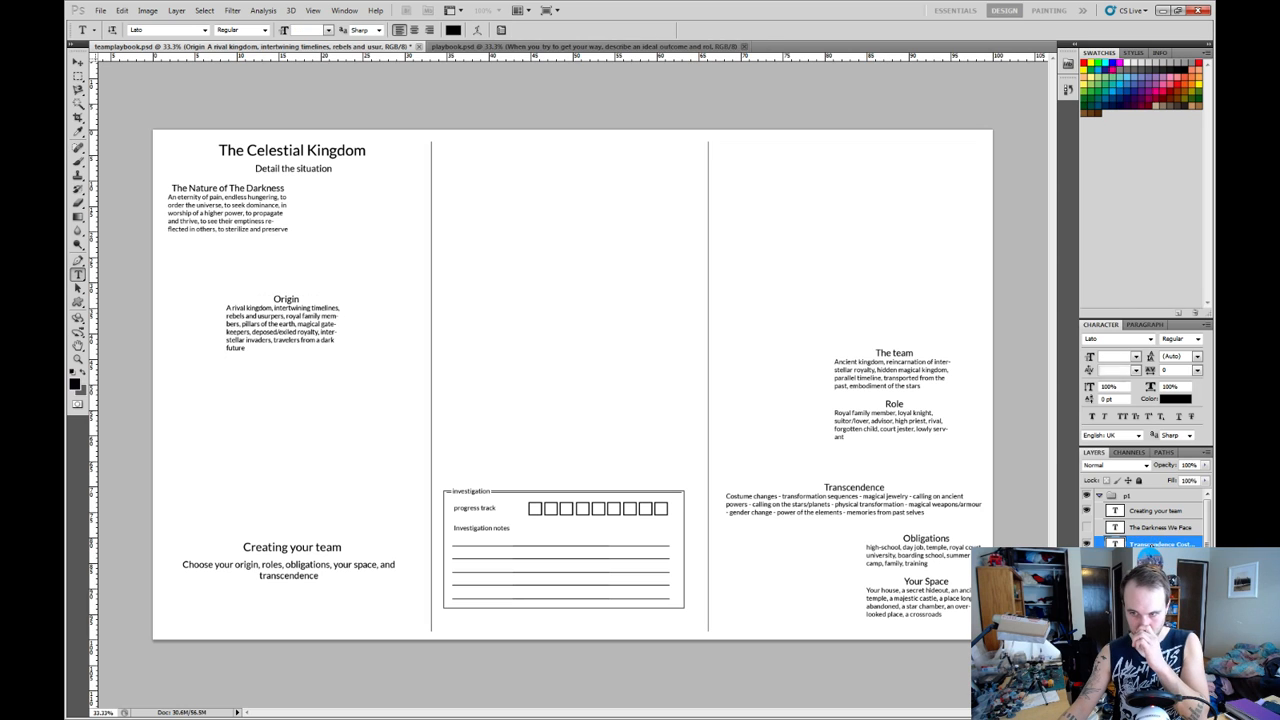
pyautogui.click(1155, 611)
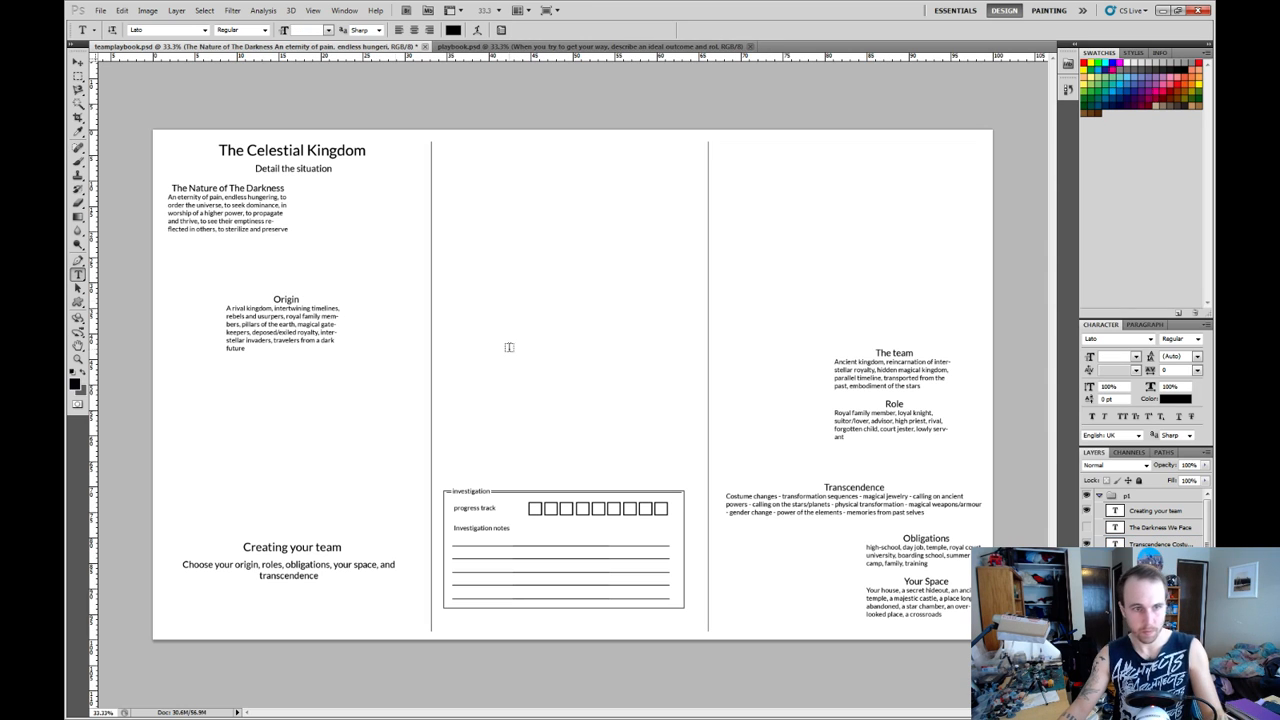
pyautogui.click(288, 229)
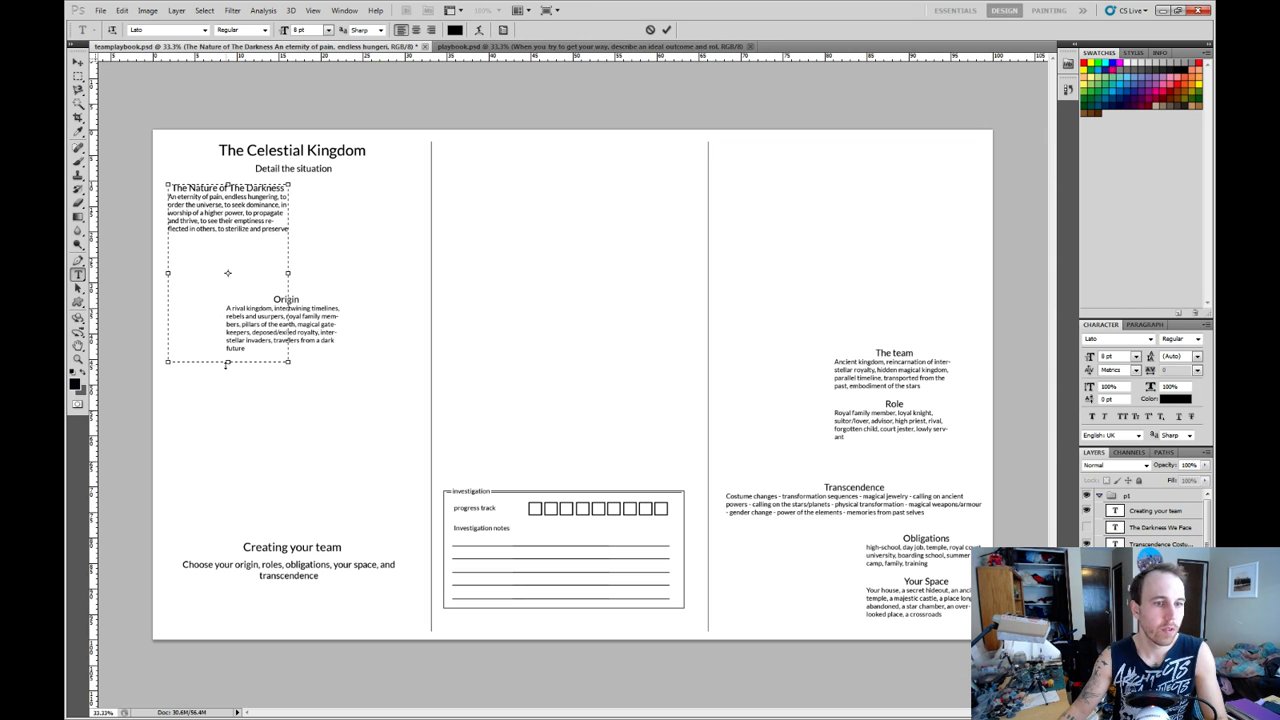
pyautogui.moveTo(228, 363); pyautogui.dragTo(227, 447)
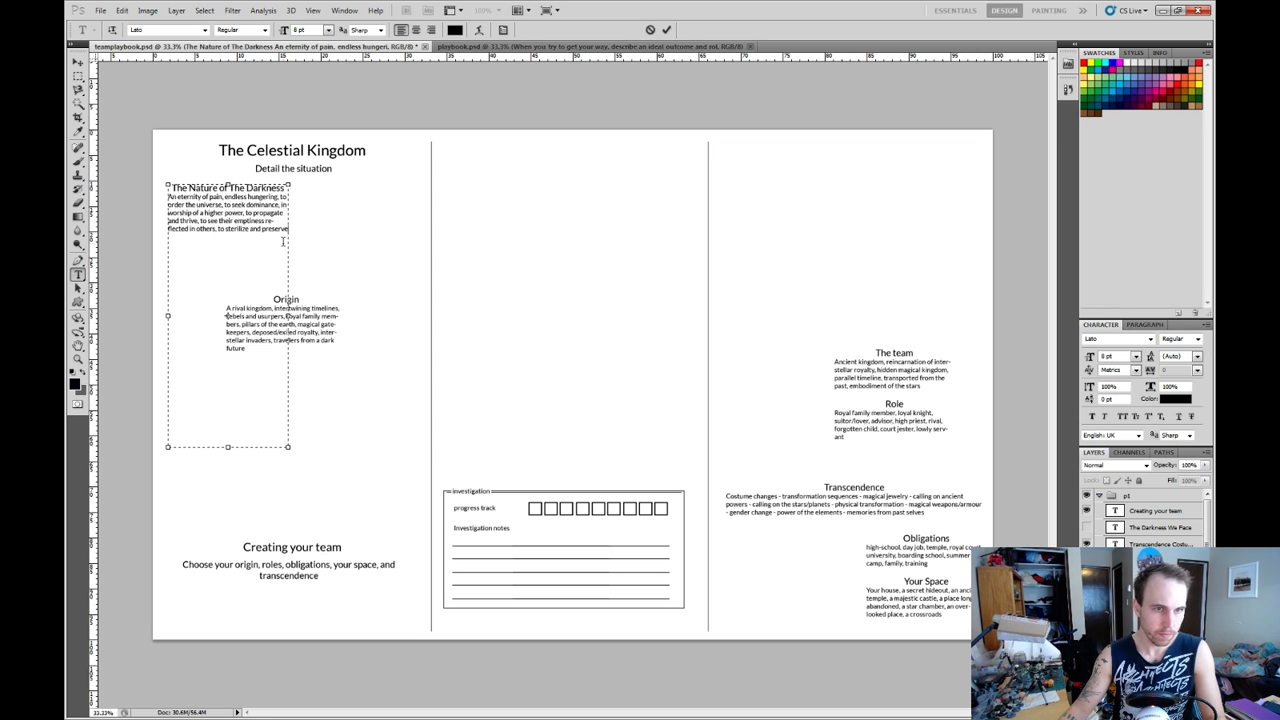
pyautogui.write('Agenda Corrupt/subvert humankind, re-terraform the planet, destroy the planet, destroy the universe, colonize the planet, destroy the protagonists, avenge some ancient wrong.')
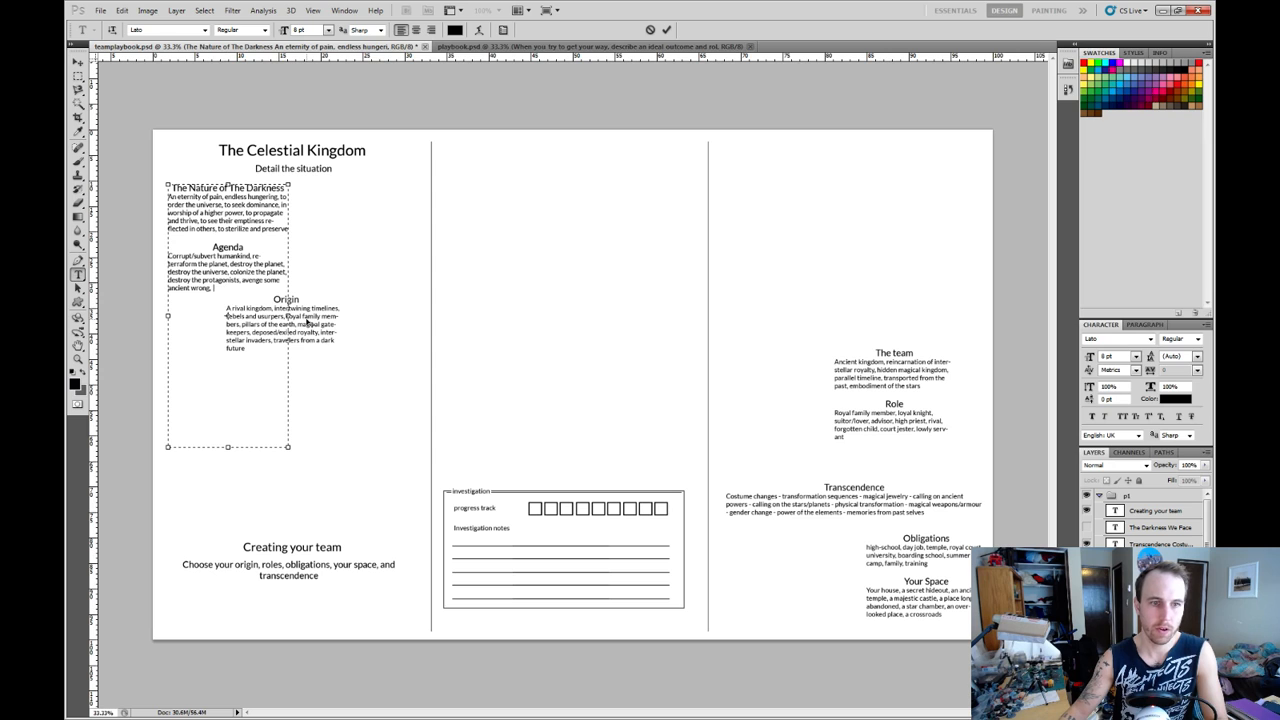
# Move the remaining "Origin" section into the Nature text block below "Agenda", removing its separate text block.
pyautogui.click(1158, 611)
pyautogui.doubleClick(1115, 611)
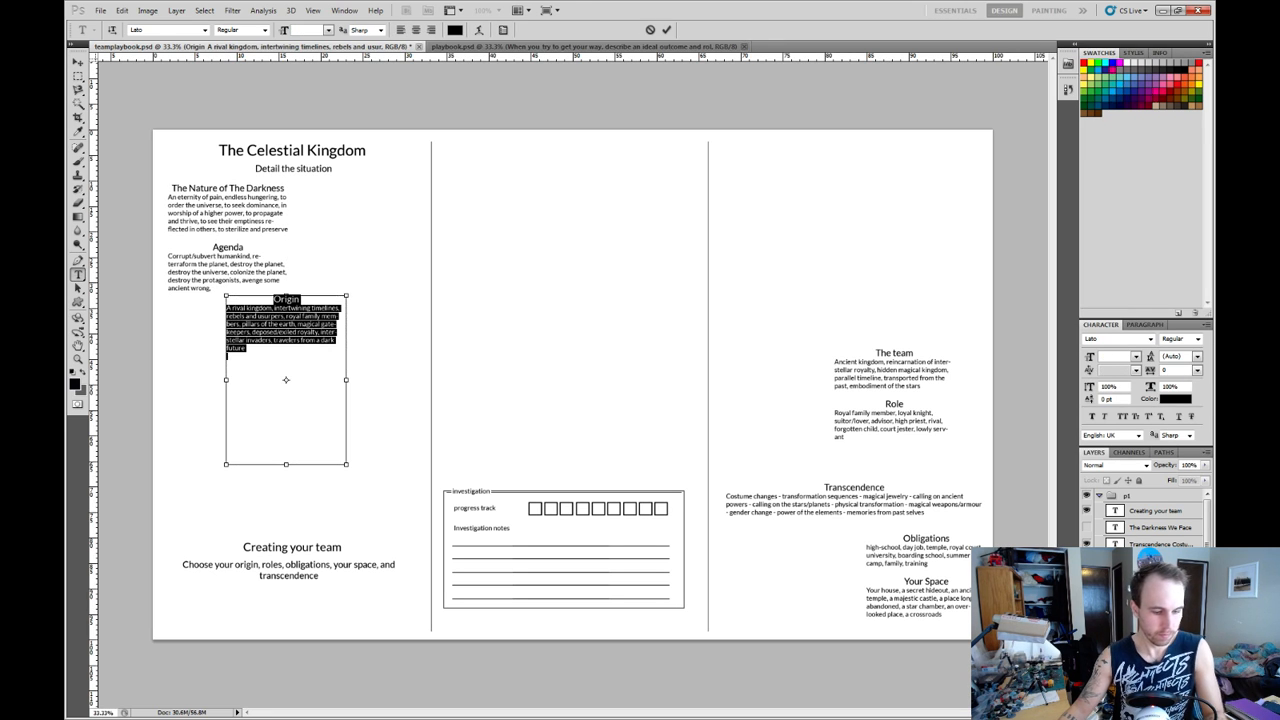
pyautogui.press('BackSpace')
pyautogui.hotkey('ctrl', 'Return')
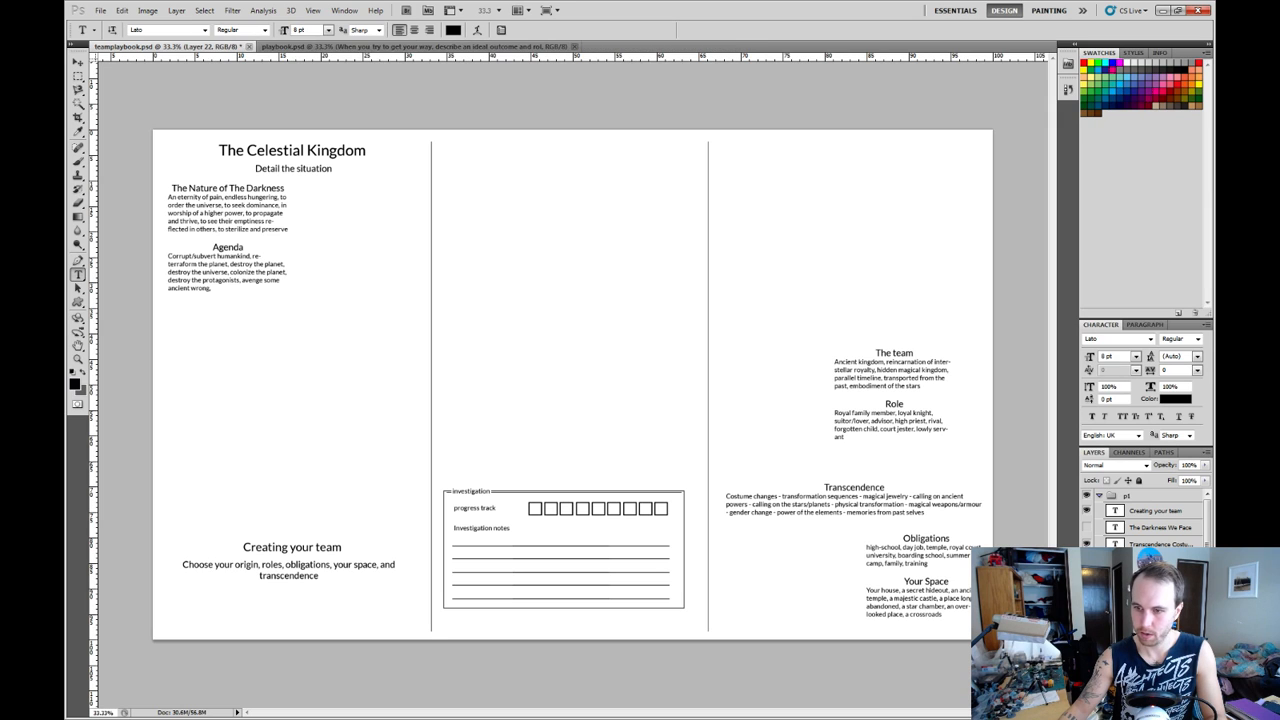
pyautogui.click(214, 290)
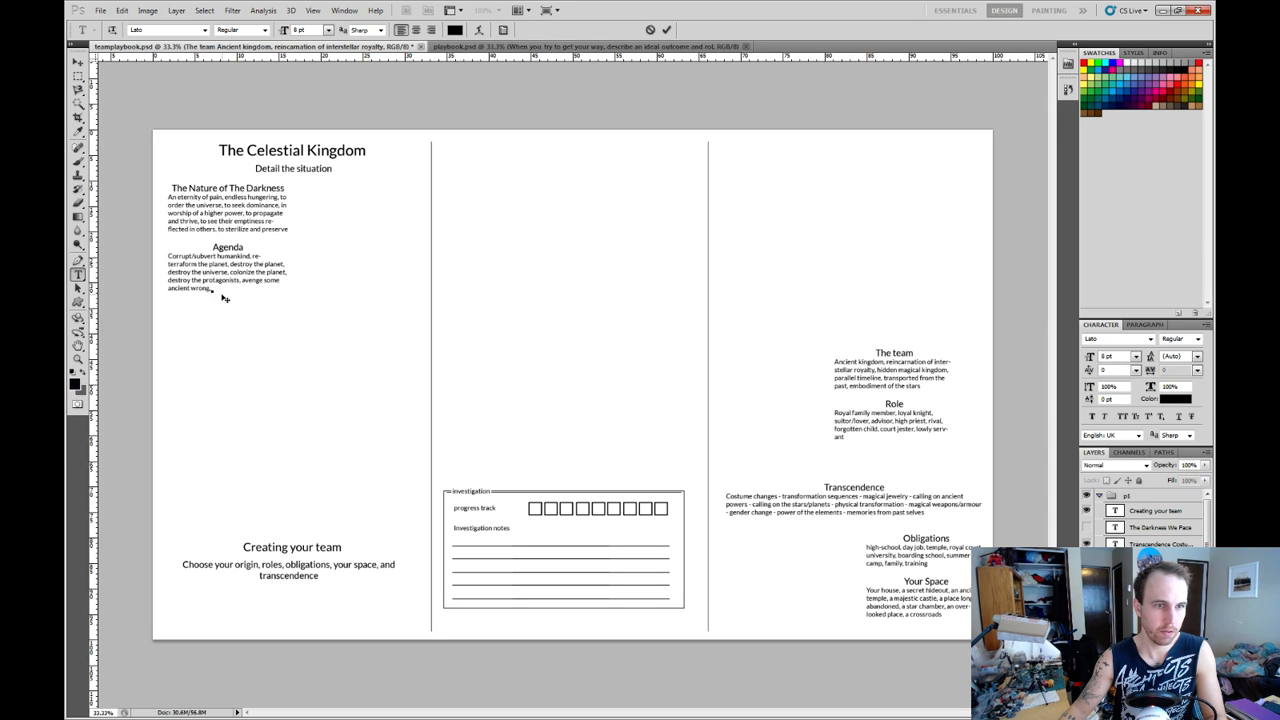
pyautogui.press('Escape')
pyautogui.click(213, 288)
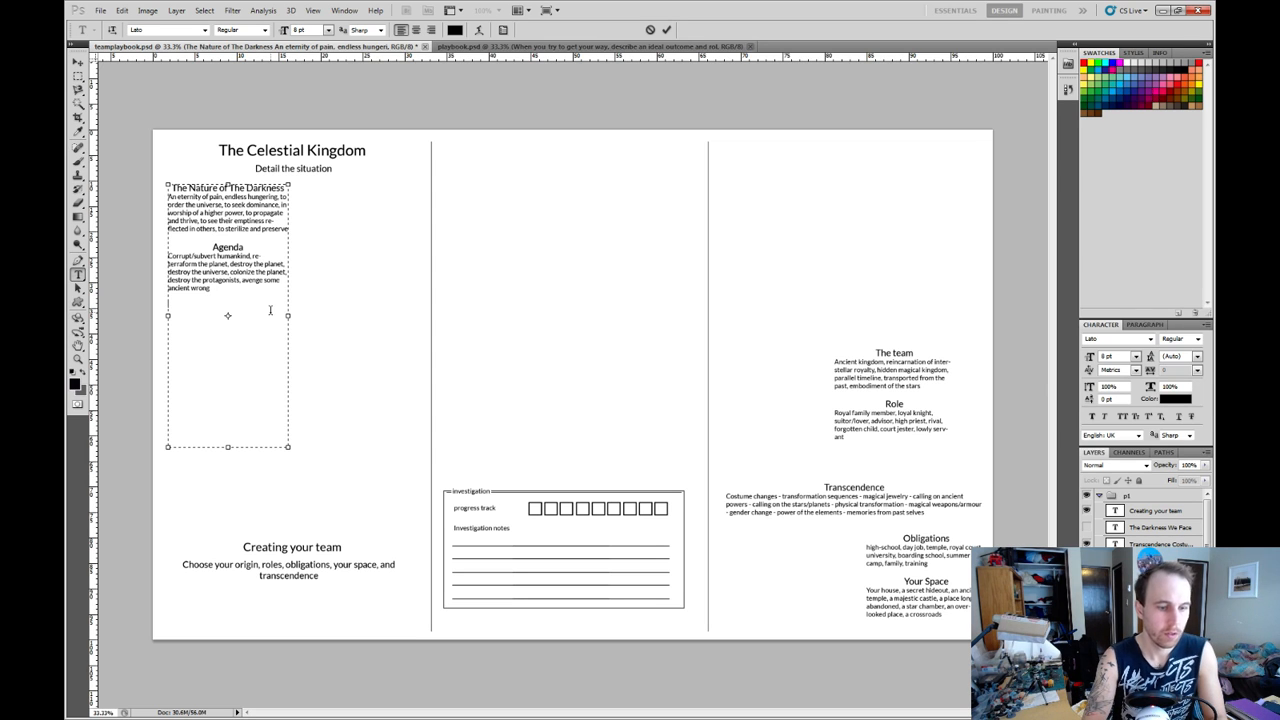
pyautogui.write('Origin A rival kingdom, intertwining timelines, rebels and usurpers, royal family mem- bers, pillars of the earth, magical gate- keepers, deposed/exiled royalty, inter- stellar invaders, travelers from a dark future')
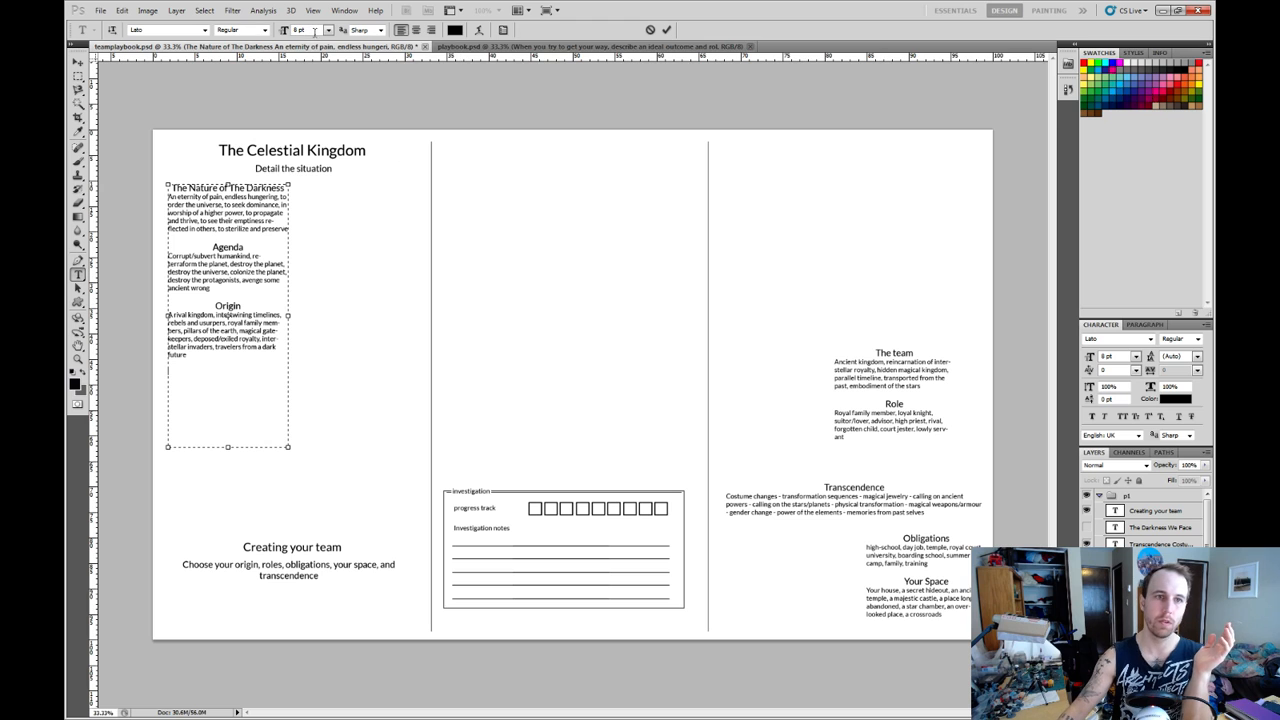
# Detach both playbook documents into floating windows and bring the team playbook to the front, enlarged to show the whole sheet.
pyautogui.moveTo(318, 47); pyautogui.dragTo(350, 98)
pyautogui.moveTo(329, 47); pyautogui.dragTo(383, 157)
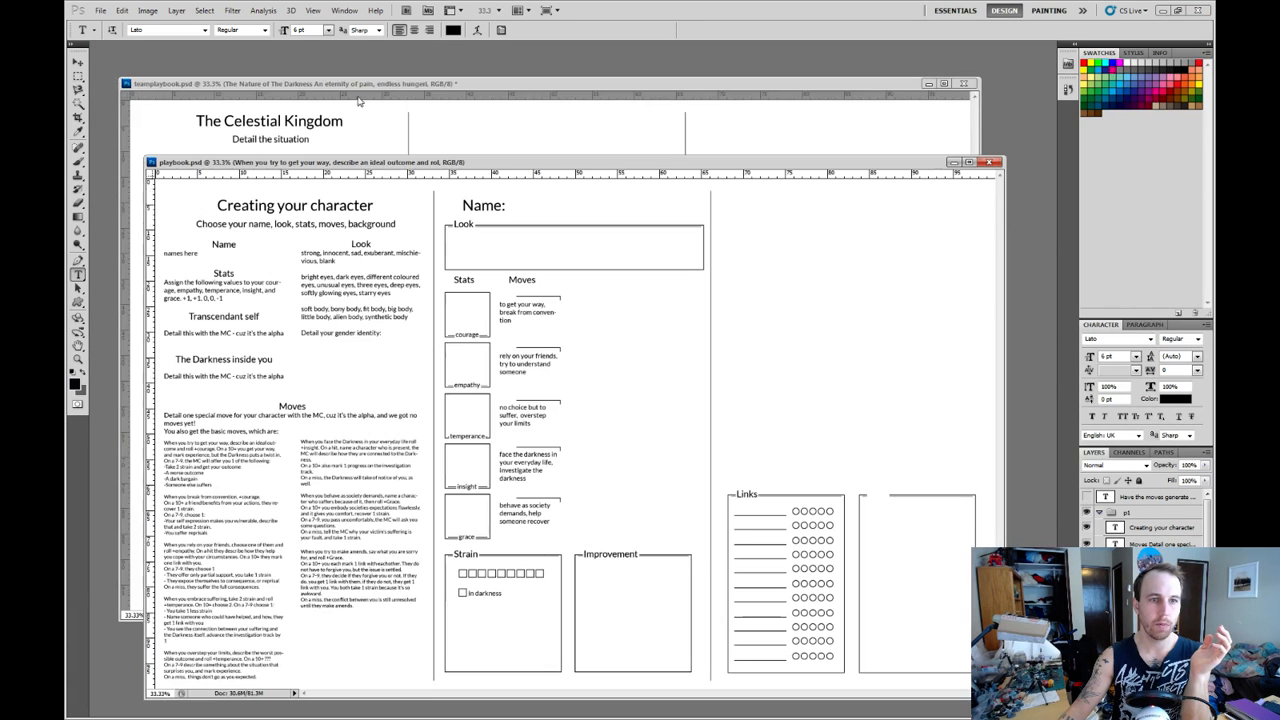
pyautogui.click(357, 90)
pyautogui.moveTo(393, 84); pyautogui.dragTo(389, 75)
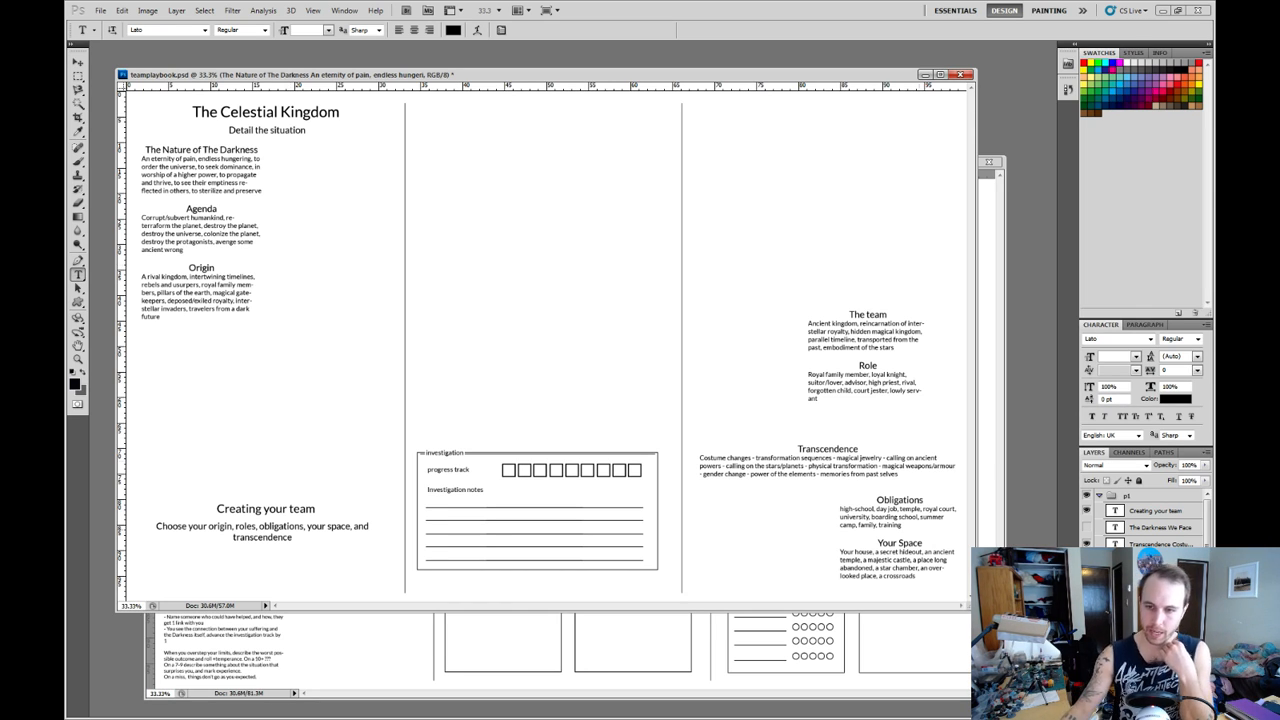
pyautogui.moveTo(976, 610); pyautogui.dragTo(1005, 632)
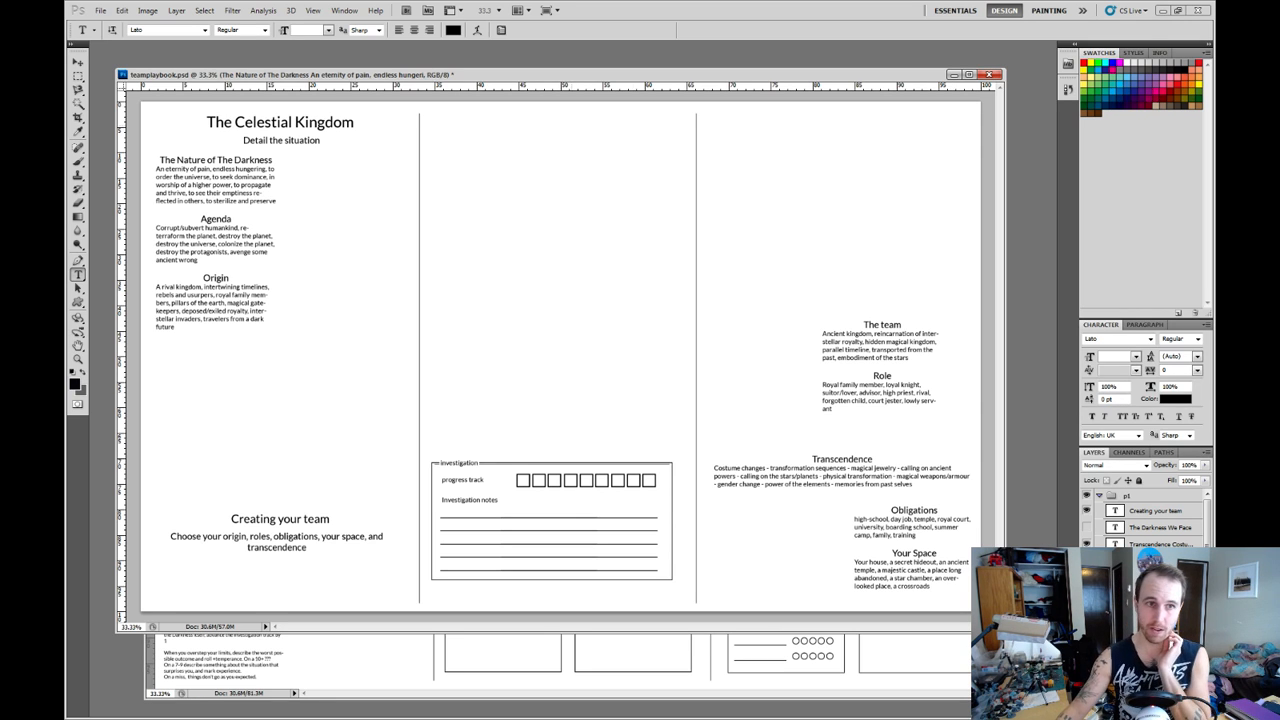
pyautogui.moveTo(484, 75); pyautogui.dragTo(485, 60)
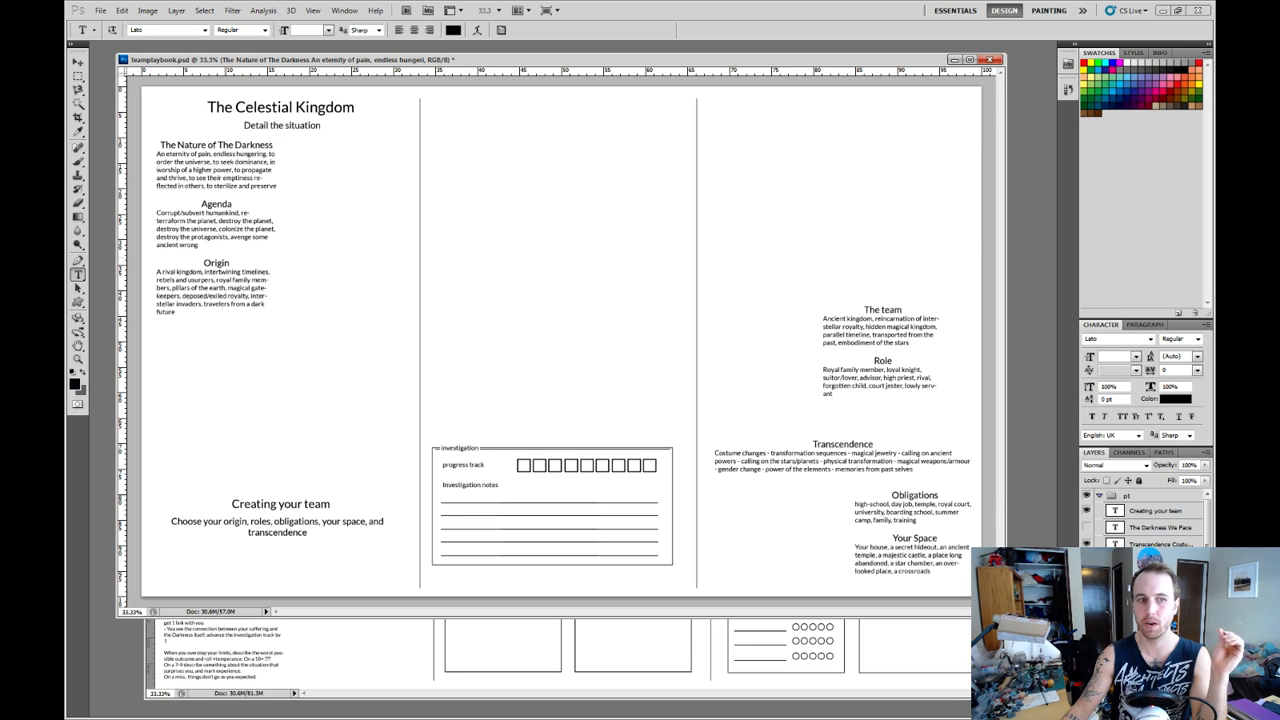
# Move "The team" and "Role" block, followed by the "Obligations" and "Your Space" block, into the first column below "Origin".
pyautogui.click(78, 63)
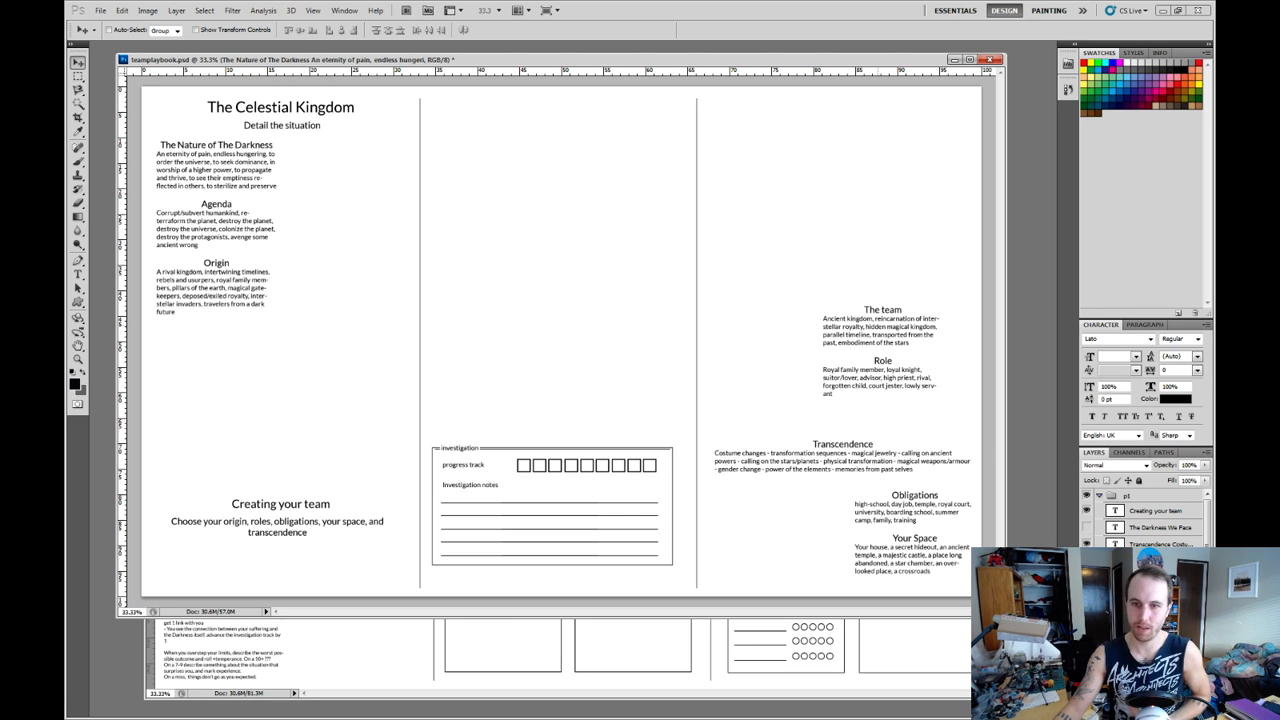
pyautogui.rightClick(877, 325)
pyautogui.click(905, 346)
pyautogui.moveTo(898, 346); pyautogui.dragTo(231, 387)
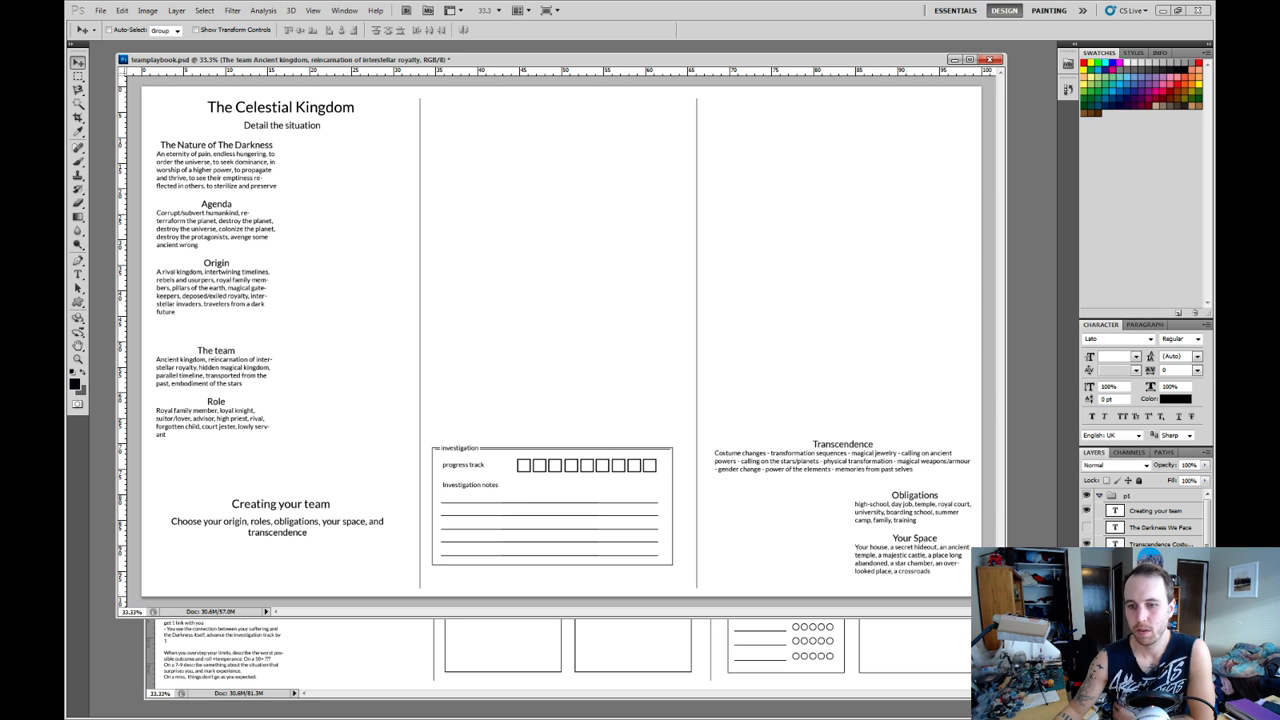
pyautogui.moveTo(949, 562); pyautogui.dragTo(589, 229)
# Move the "Creating your team" heading to the second column and its instruction line across the divider between the second and third columns.
pyautogui.rightClick(325, 505)
pyautogui.click(380, 525)
pyautogui.rightClick(323, 521)
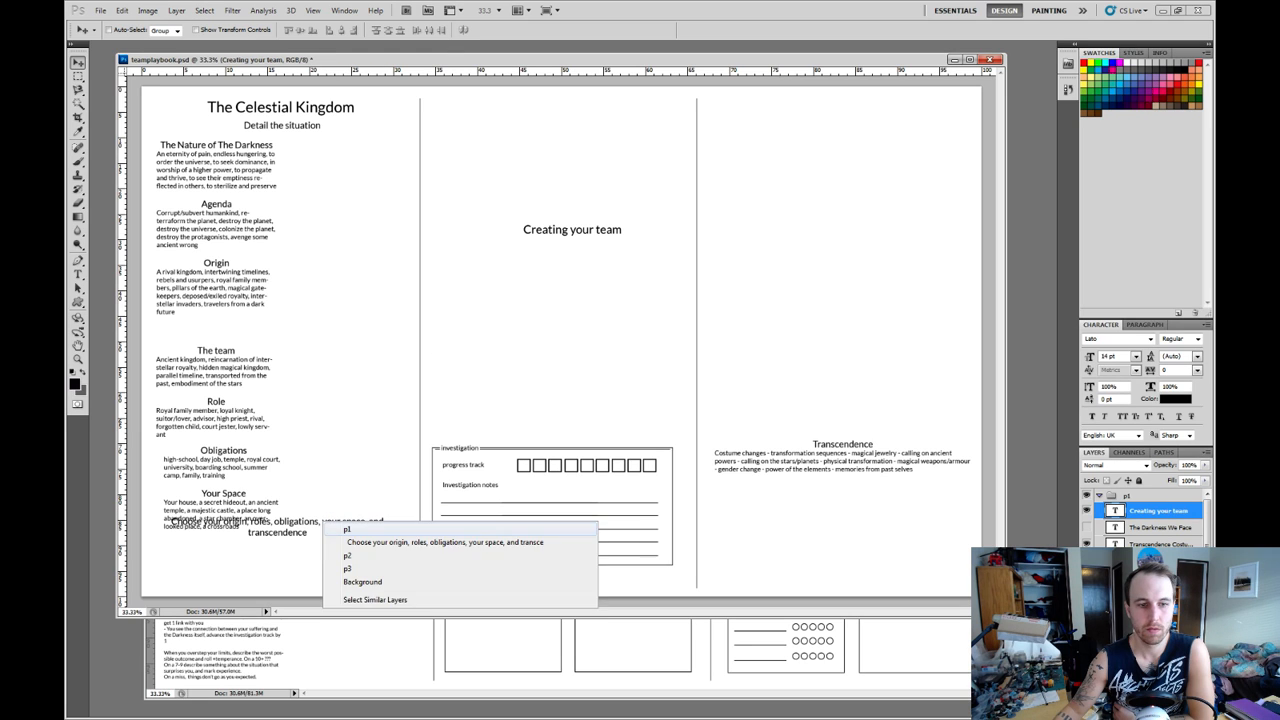
pyautogui.click(360, 542)
pyautogui.moveTo(350, 535); pyautogui.dragTo(834, 300)
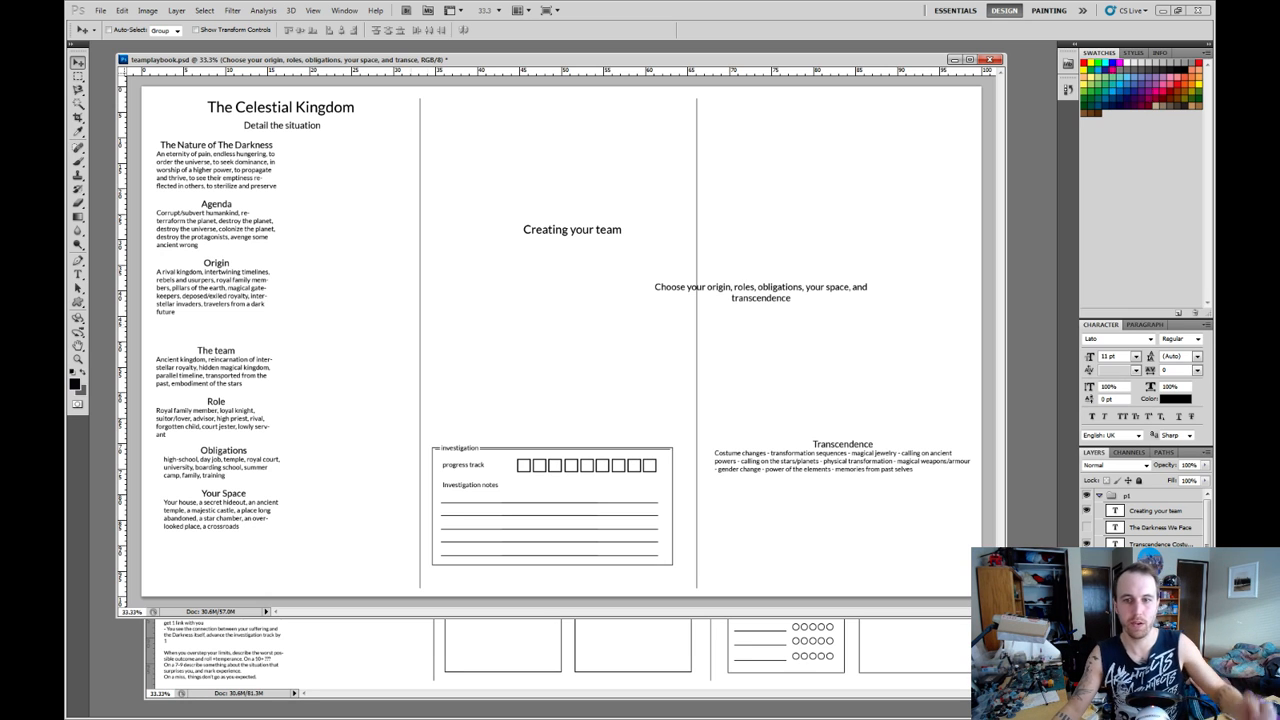
# Reword the "The team" heading above "Role" as "Origin".
pyautogui.press('t')
pyautogui.moveTo(236, 350); pyautogui.dragTo(196, 350)
pyautogui.write('Origin')
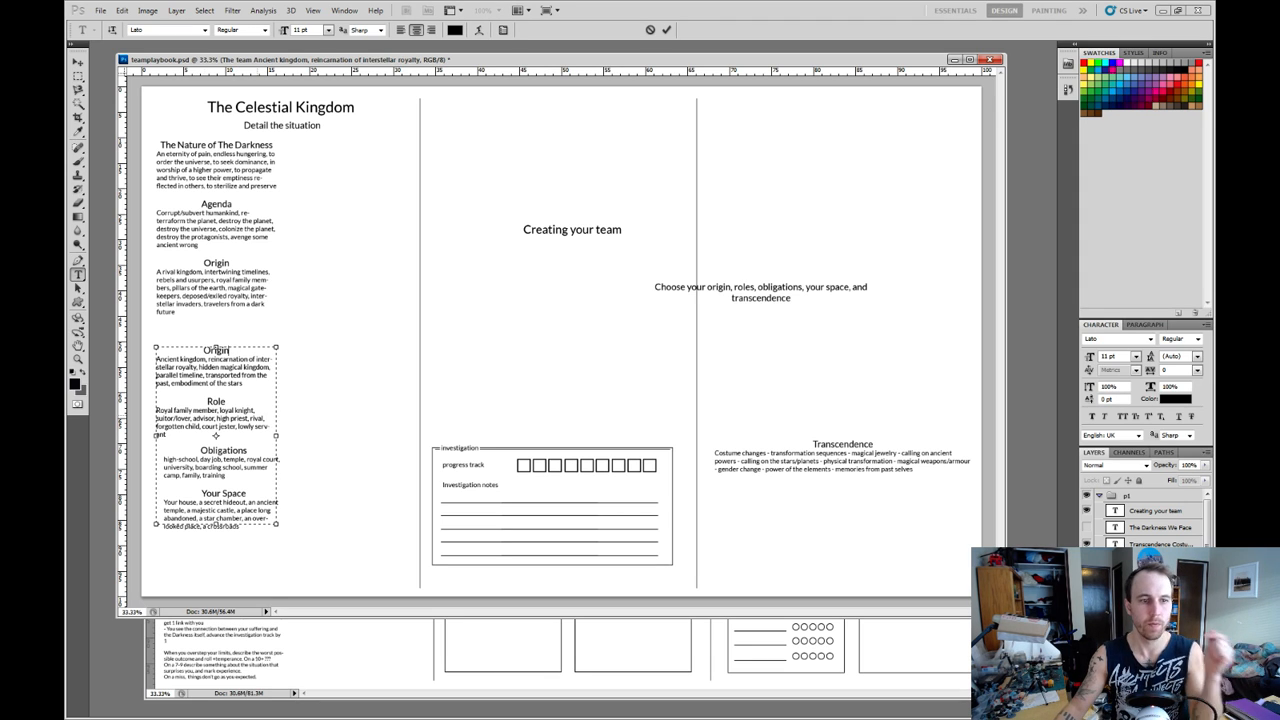
pyautogui.click(226, 401)
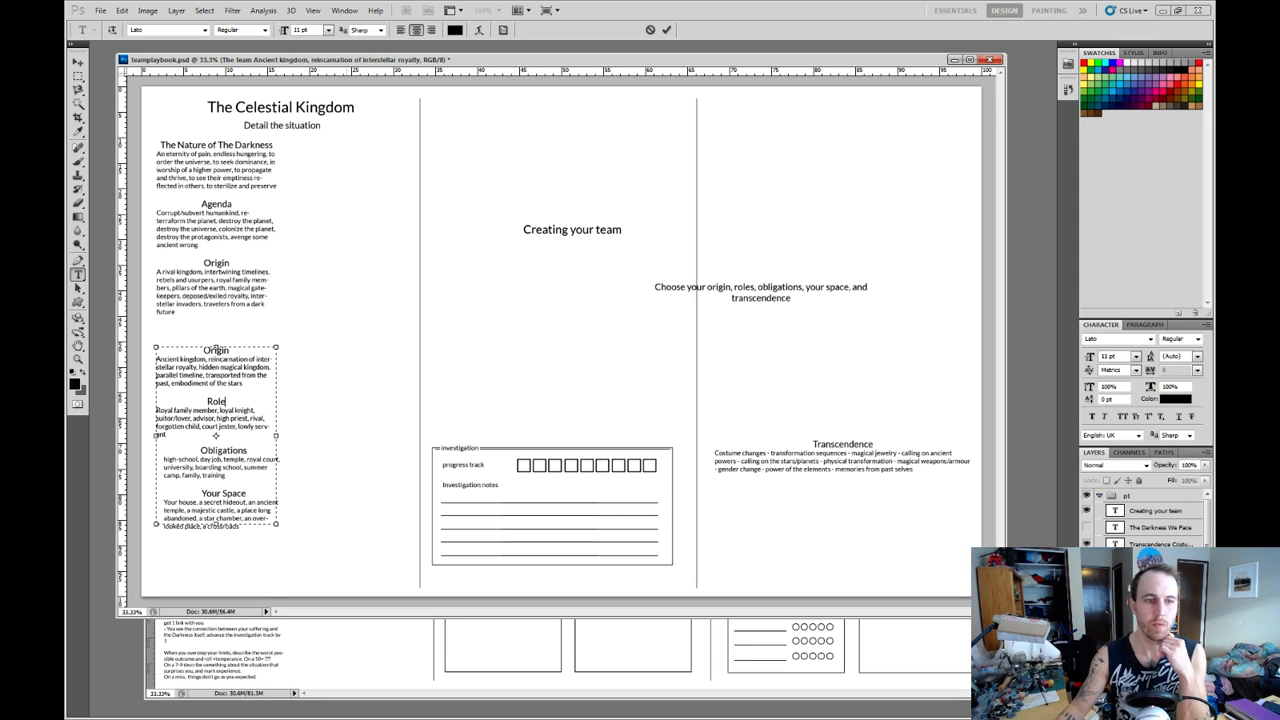
pyautogui.hotkey('ctrl', 'Return')
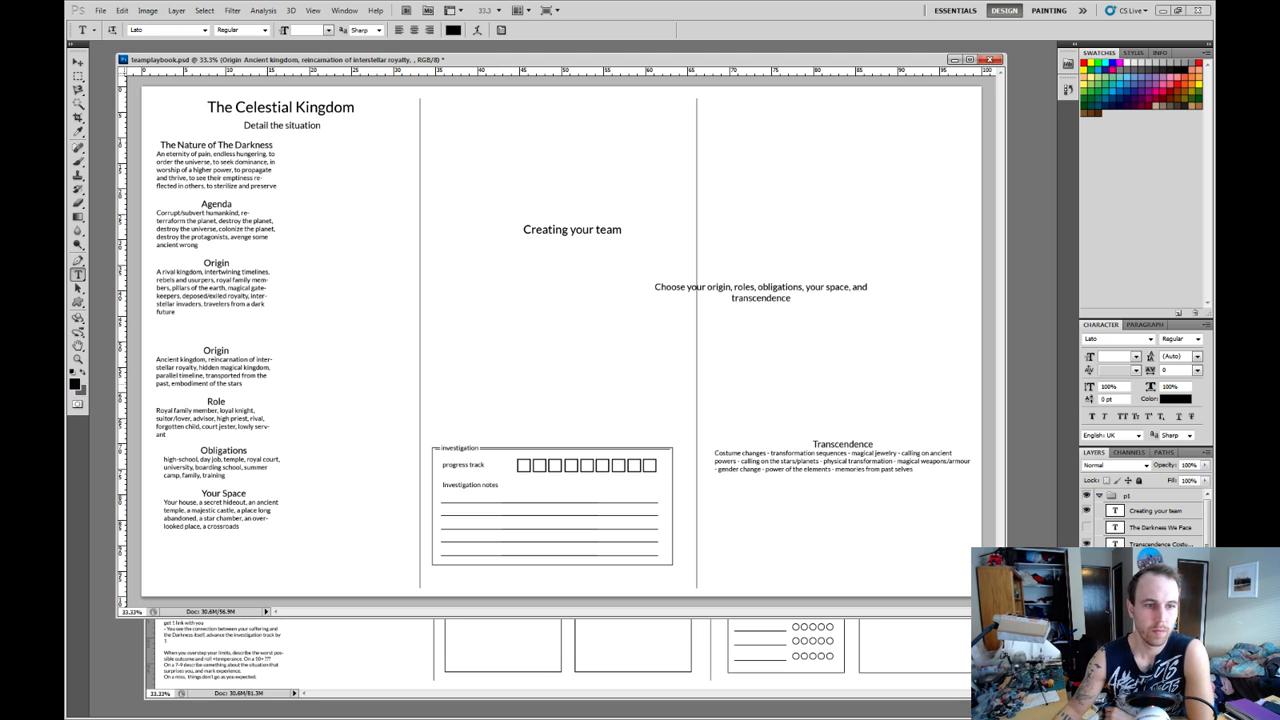
# Review the team's origin and role options, such as parallel timeline, lowly servant, loyal knight and high priest.
pyautogui.moveTo(204, 375); pyautogui.dragTo(156, 375)
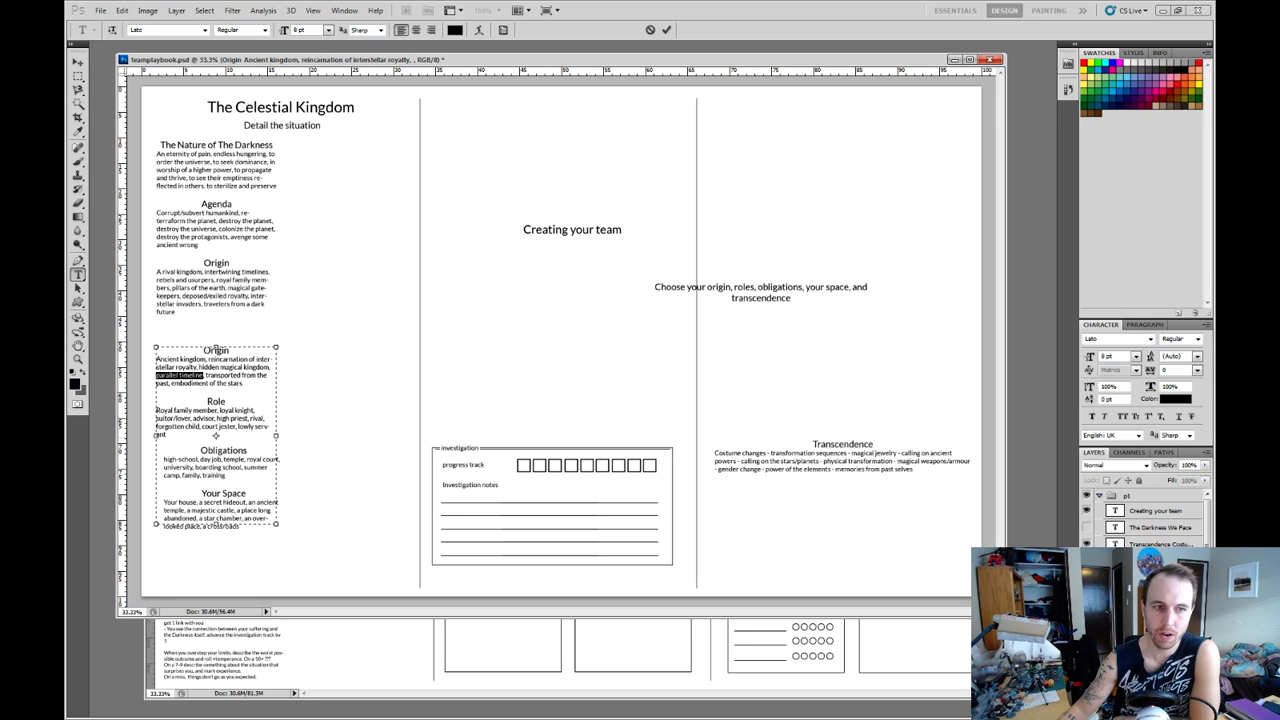
pyautogui.click(167, 435)
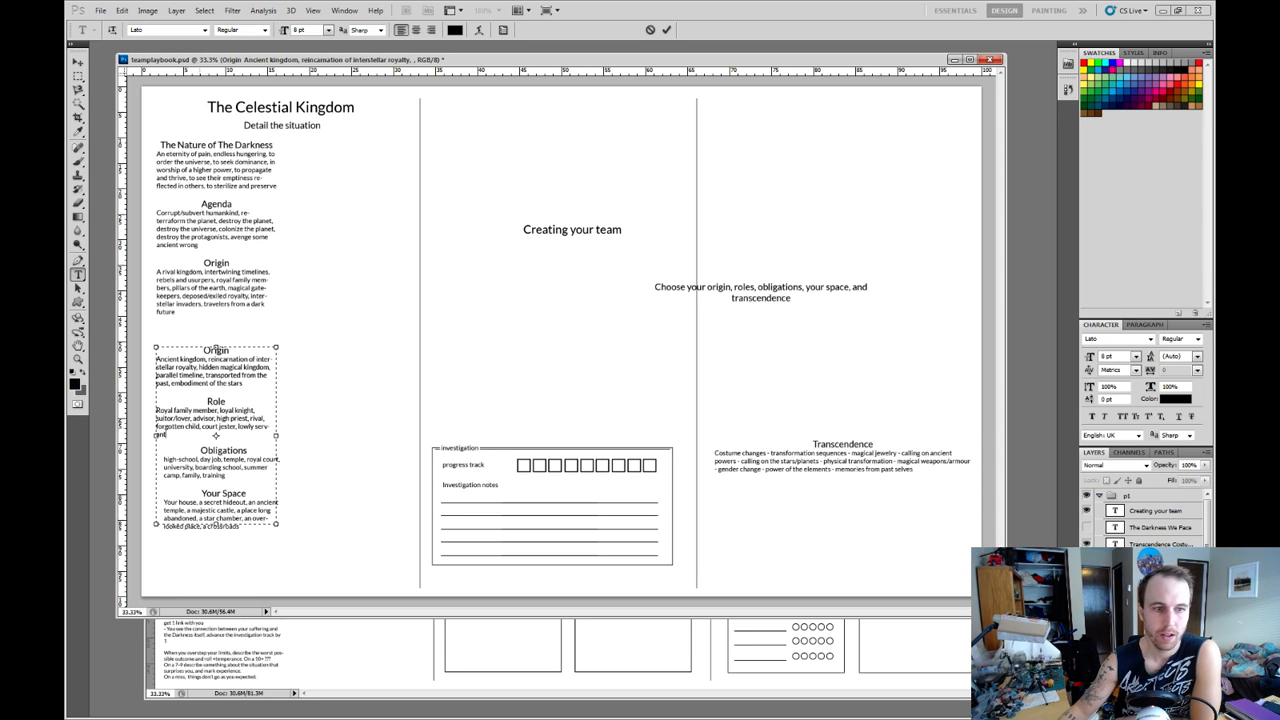
pyautogui.moveTo(199, 427); pyautogui.dragTo(156, 427)
pyautogui.click(243, 427)
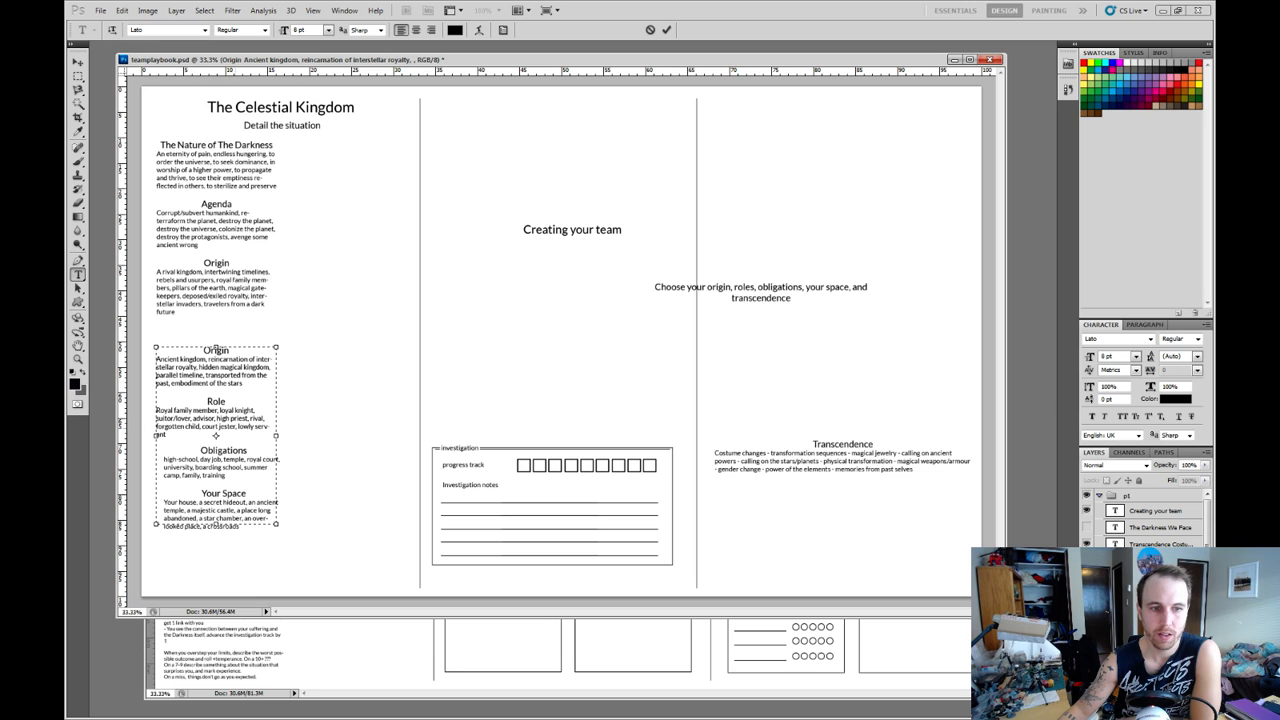
pyautogui.moveTo(239, 427); pyautogui.dragTo(168, 435)
pyautogui.click(237, 427)
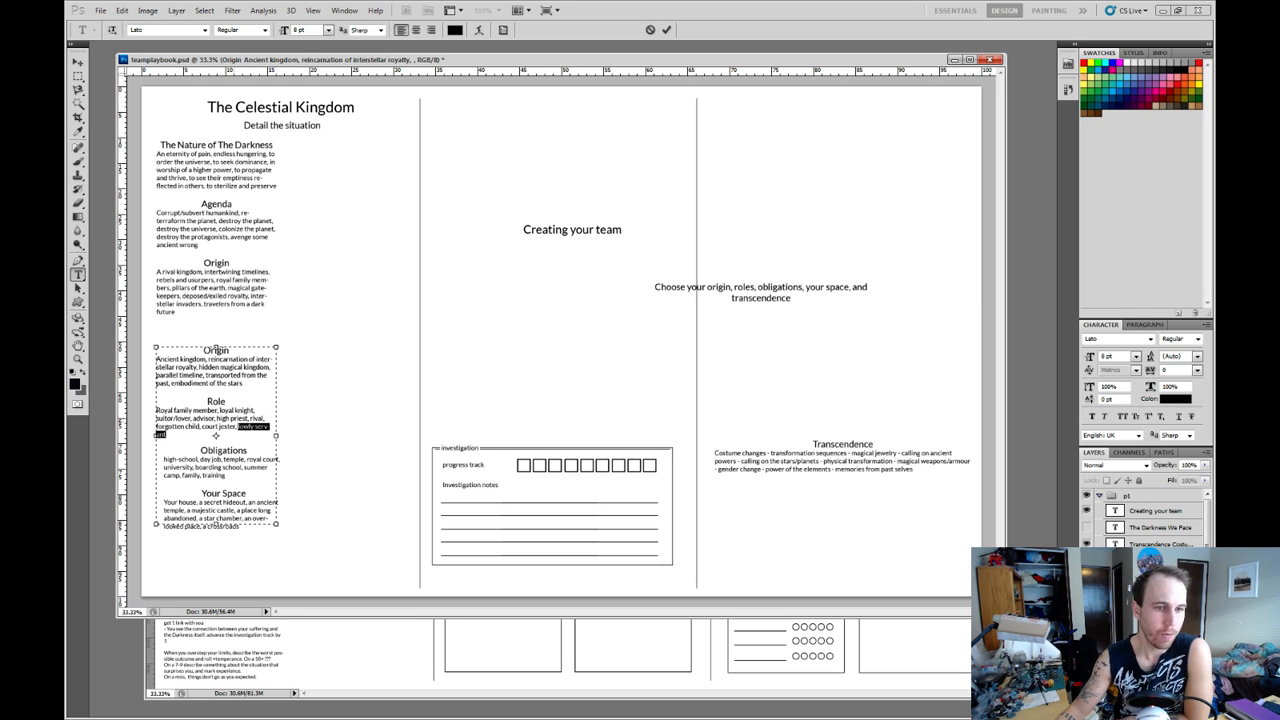
pyautogui.moveTo(219, 410); pyautogui.dragTo(252, 410)
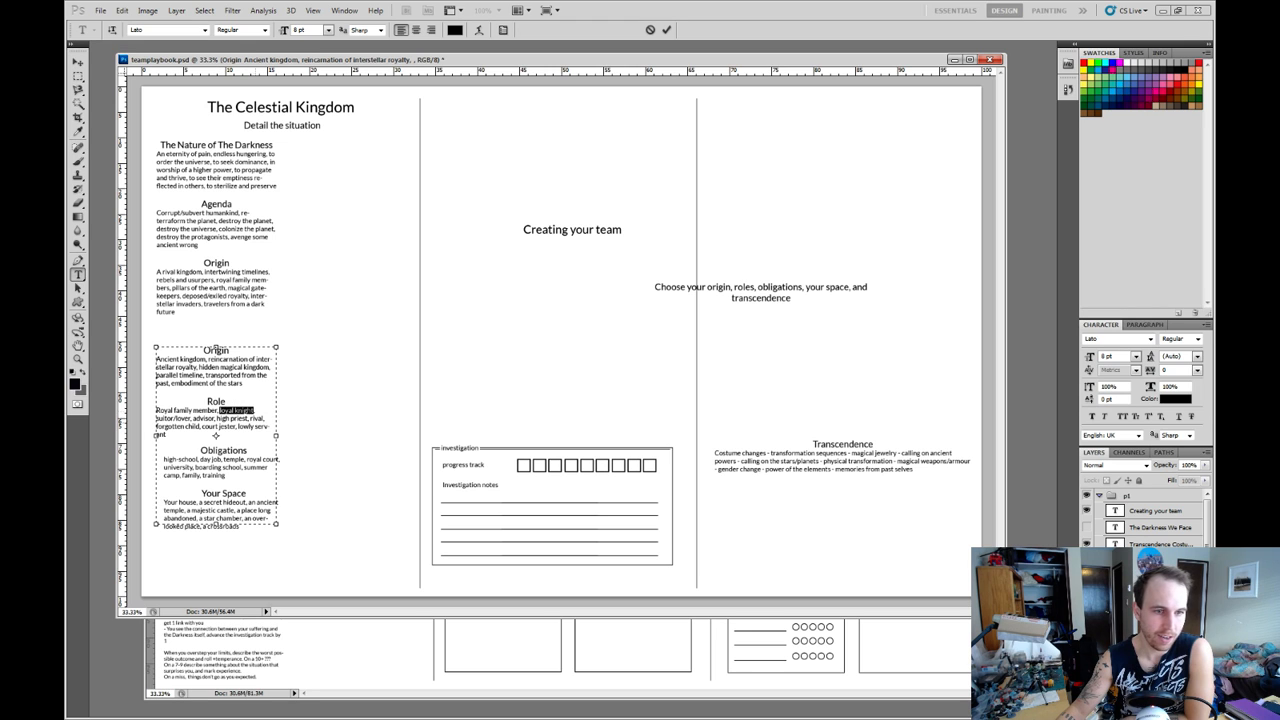
pyautogui.click(253, 411)
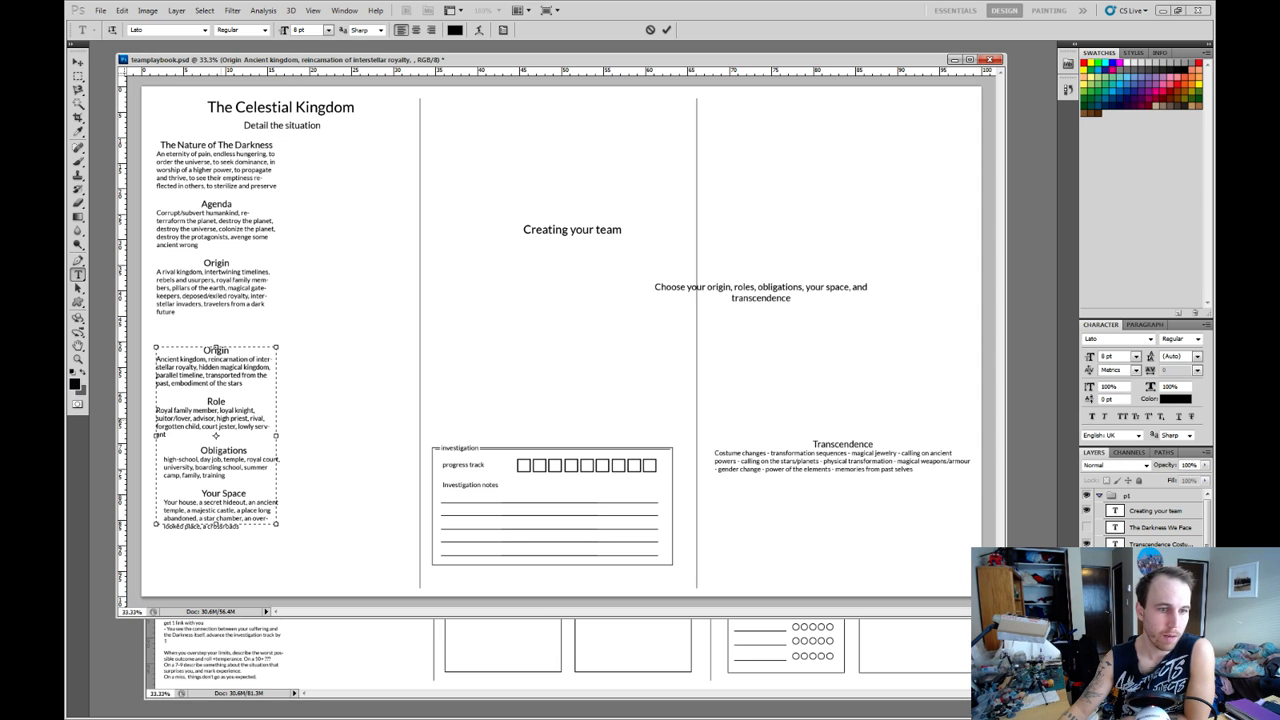
pyautogui.moveTo(216, 418); pyautogui.dragTo(247, 418)
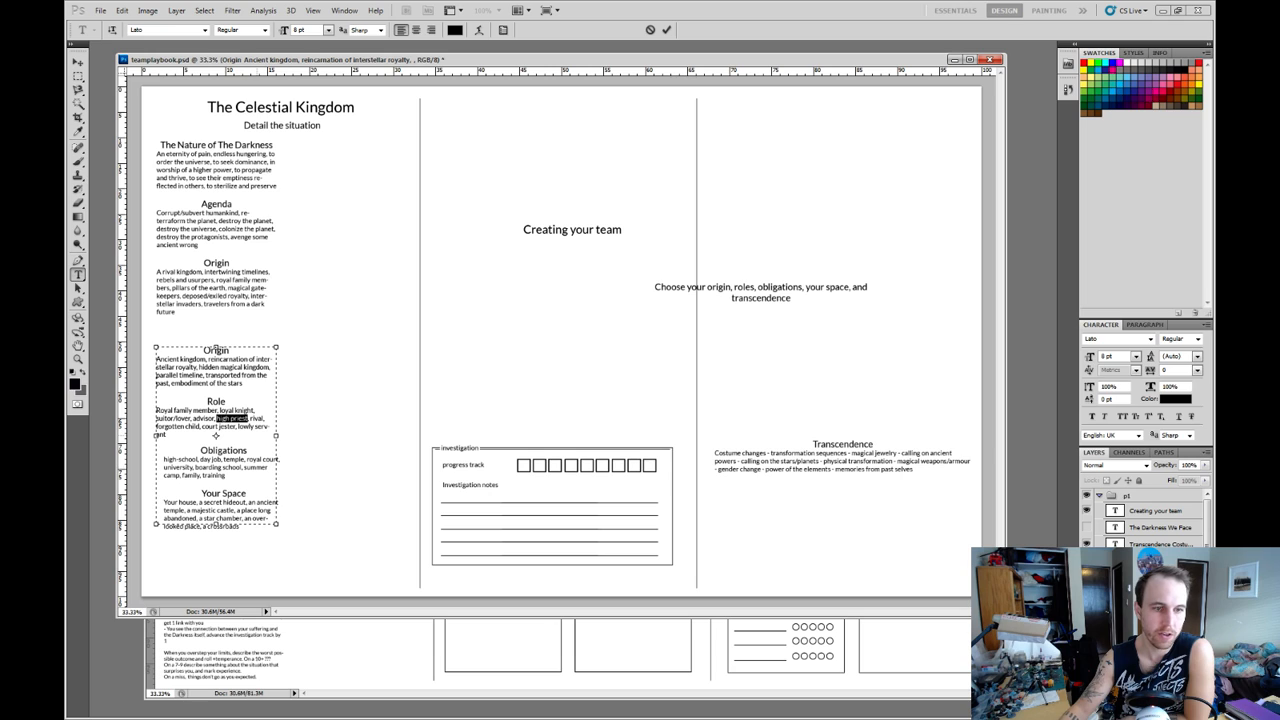
pyautogui.click(247, 419)
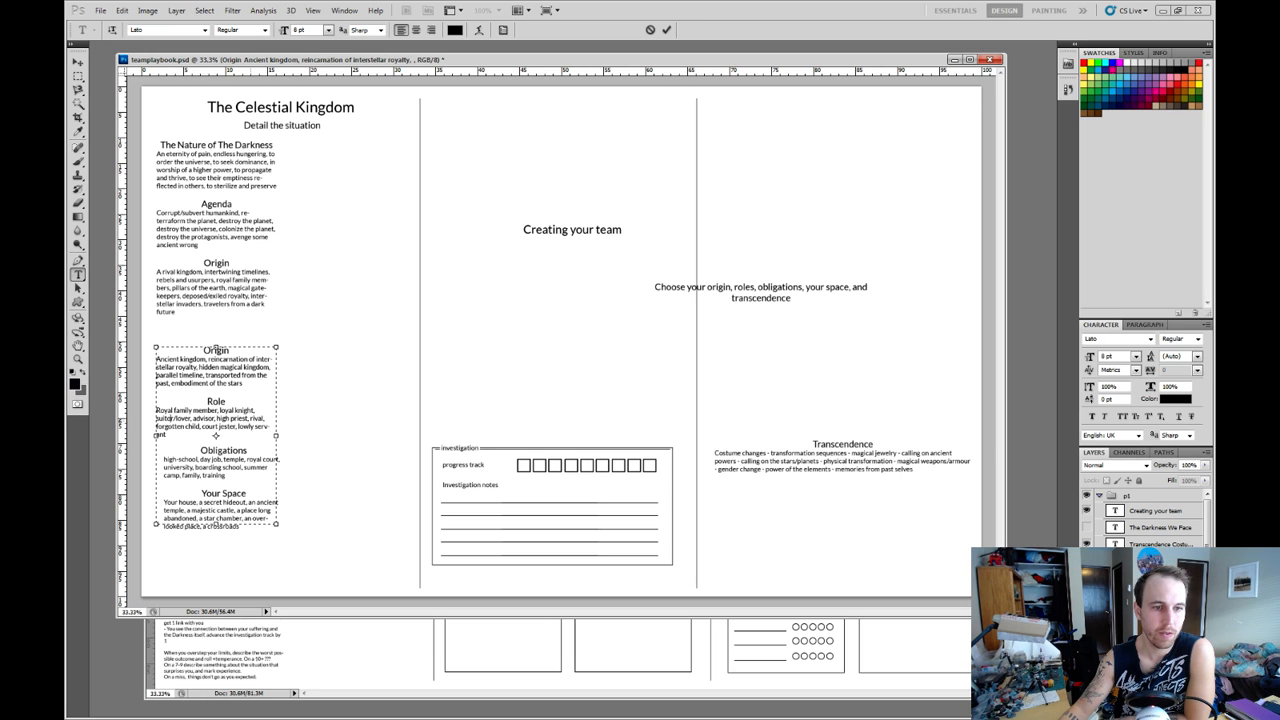
pyautogui.moveTo(249, 418)
pyautogui.mouseDown()
pyautogui.moveTo(268, 418)
pyautogui.moveTo(252, 410)
pyautogui.mouseUp()
pyautogui.click(252, 410)
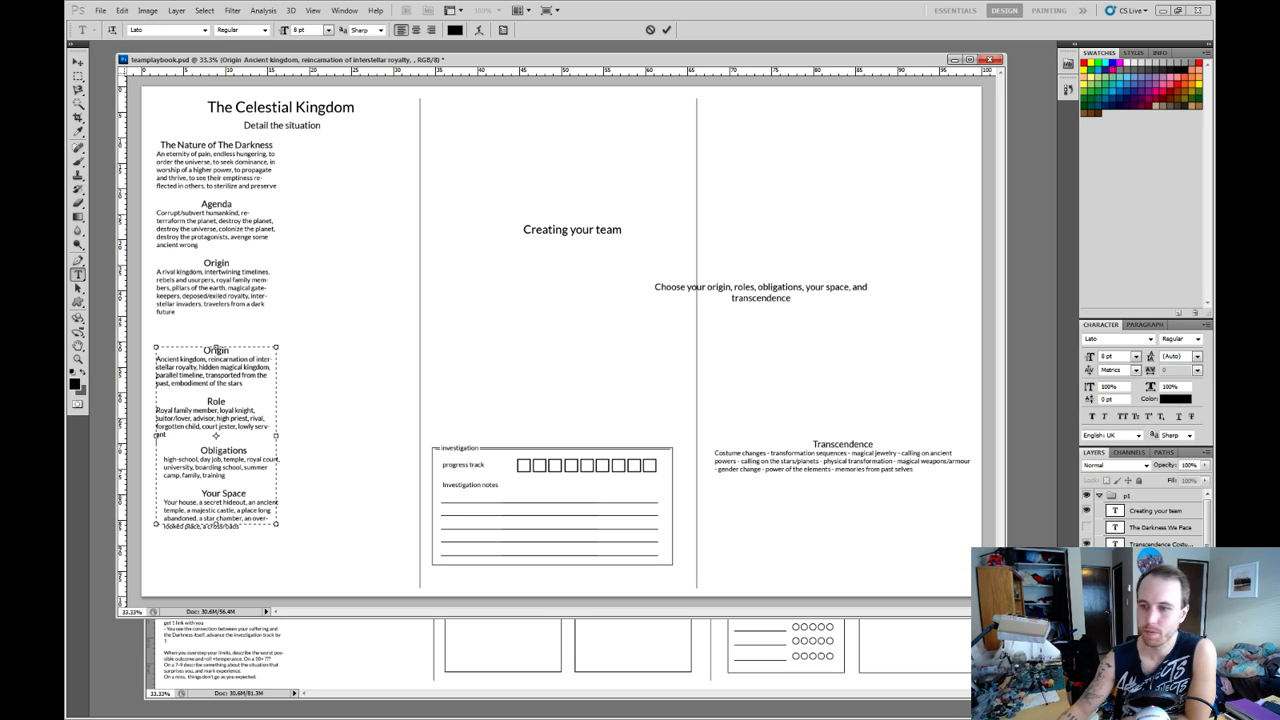
# Align the "Obligations" and "Your Space" block with the "Role" text above it, and select the Nature of The Darkness text layer.
pyautogui.click(1160, 578)
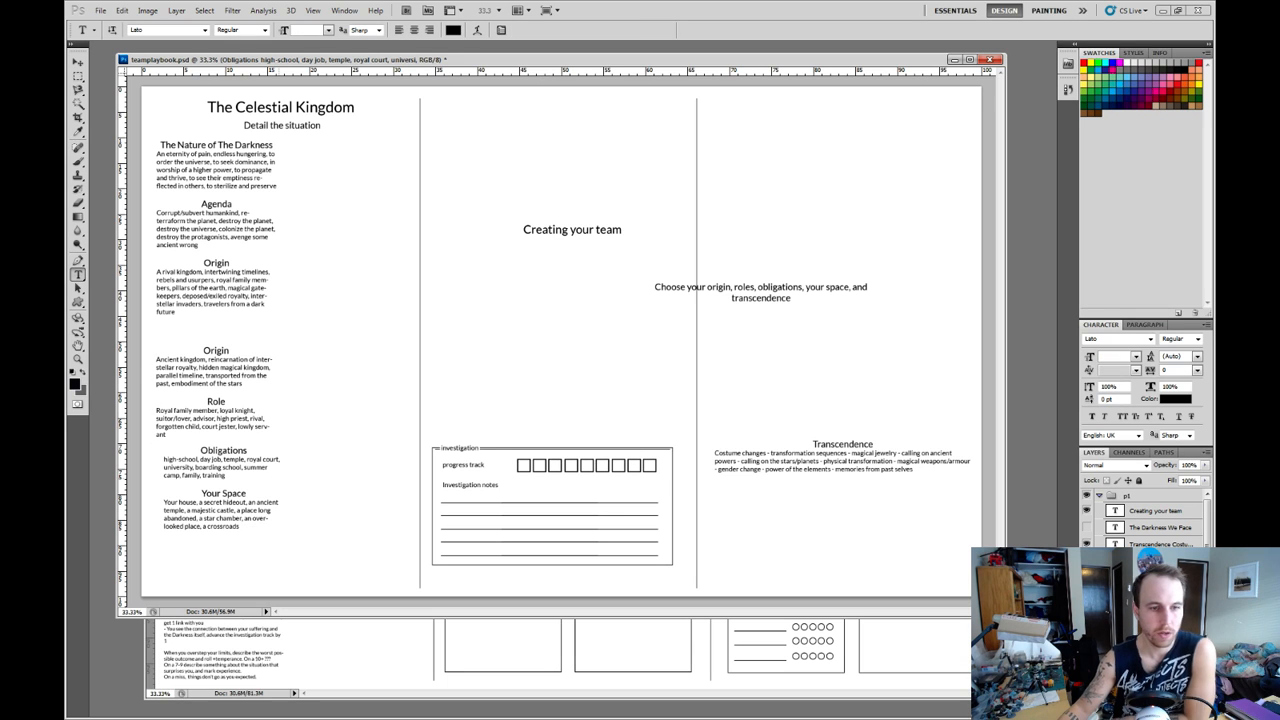
pyautogui.press('v')
pyautogui.moveTo(222, 475); pyautogui.dragTo(213, 477)
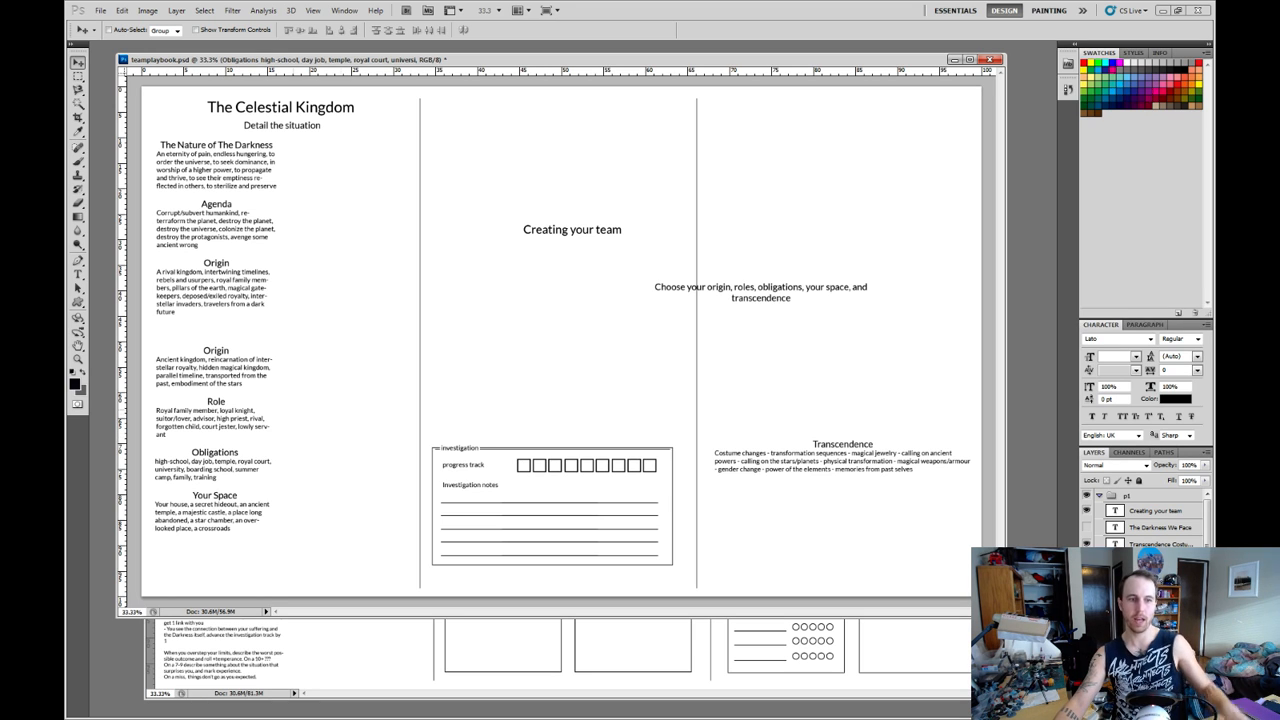
pyautogui.click(1160, 627)
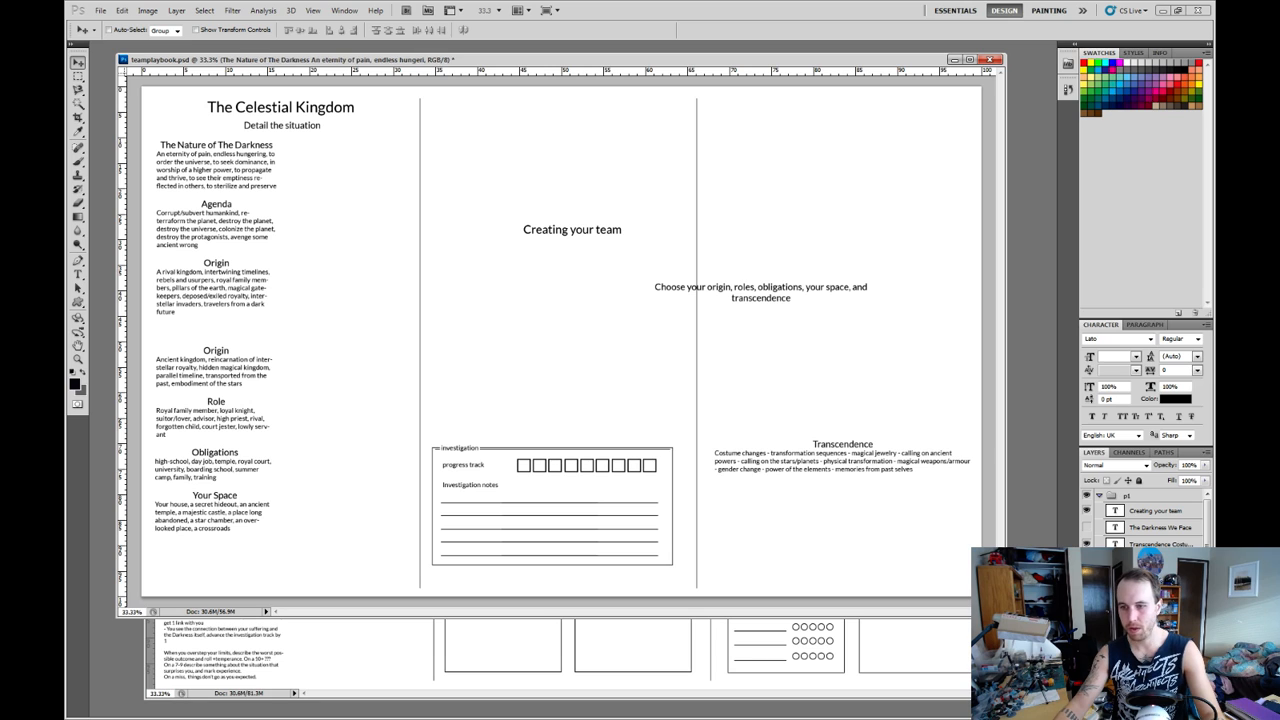
# Move the team's Origin, Role, Obligations and Your Space texts together from the first column into the second column.
pyautogui.click(1160, 594)
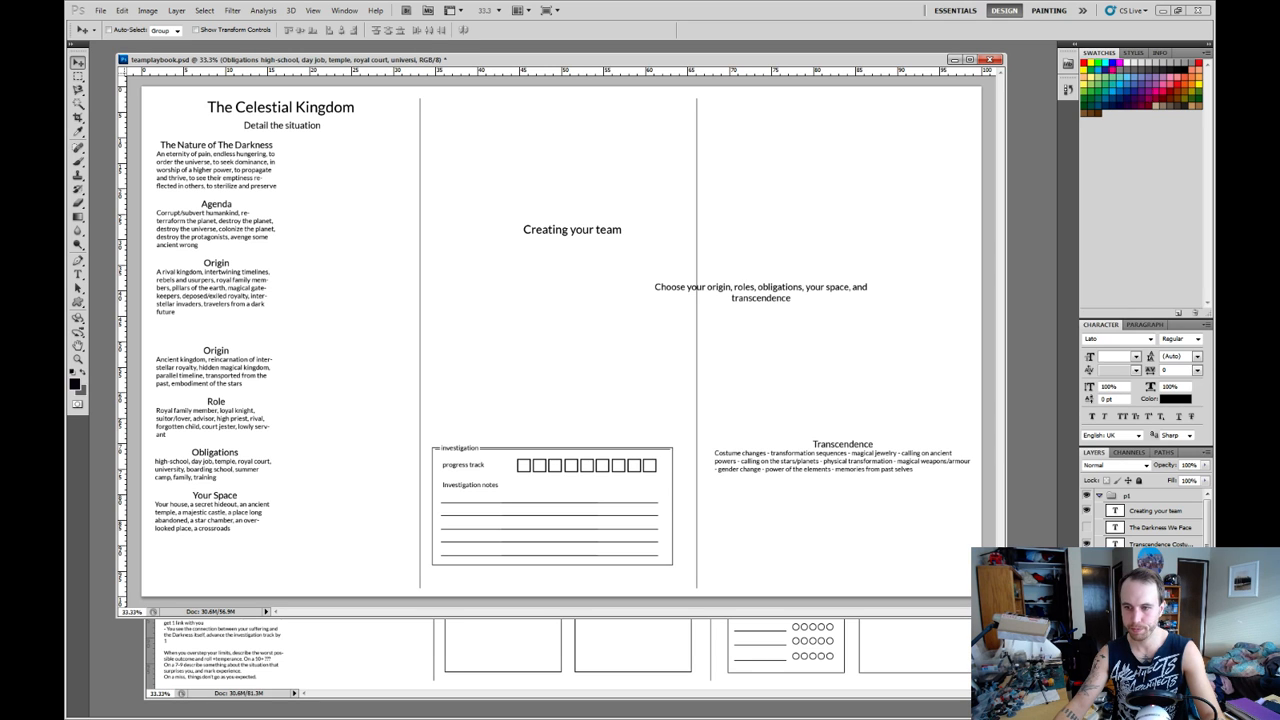
pyautogui.keyDown('ctrl'); pyautogui.click(1160, 611); pyautogui.keyUp('ctrl')
pyautogui.moveTo(216, 440); pyautogui.dragTo(550, 271)
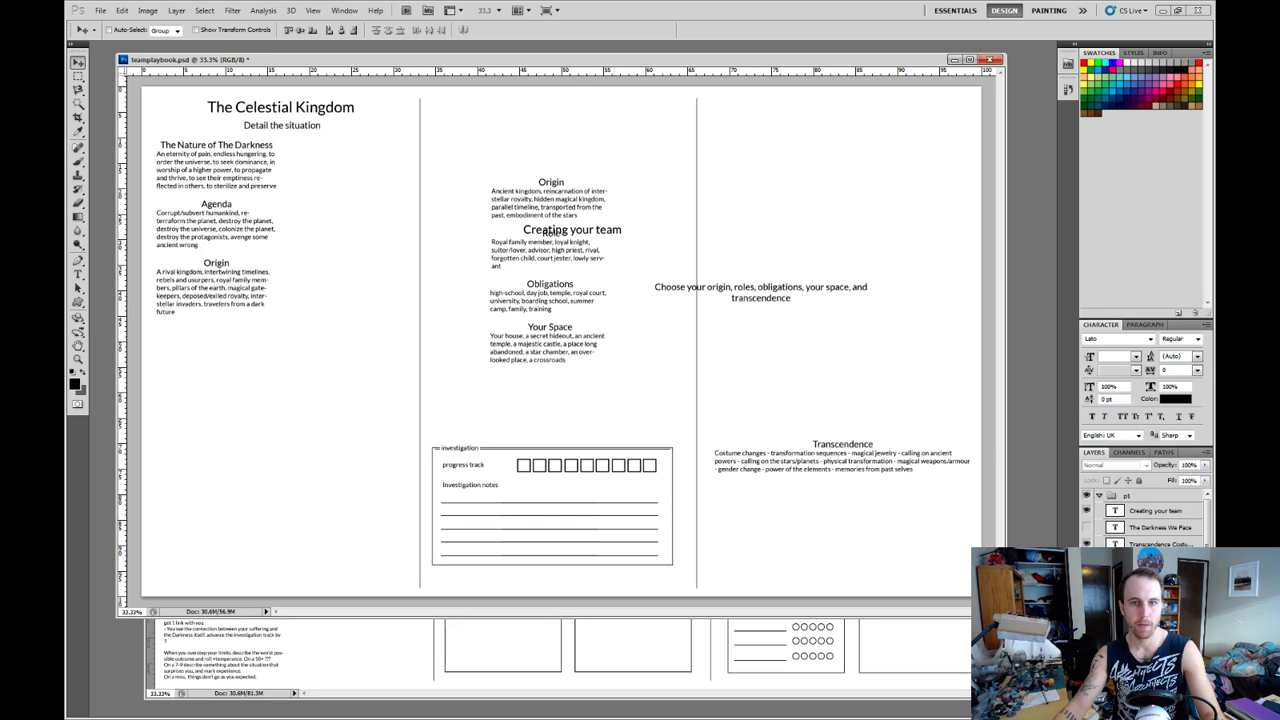
# Move the "Creating your team" heading to the top of the second column, level with the Celestial Kingdom title.
pyautogui.rightClick(613, 231)
pyautogui.click(660, 253)
pyautogui.moveTo(650, 251); pyautogui.dragTo(632, 129)
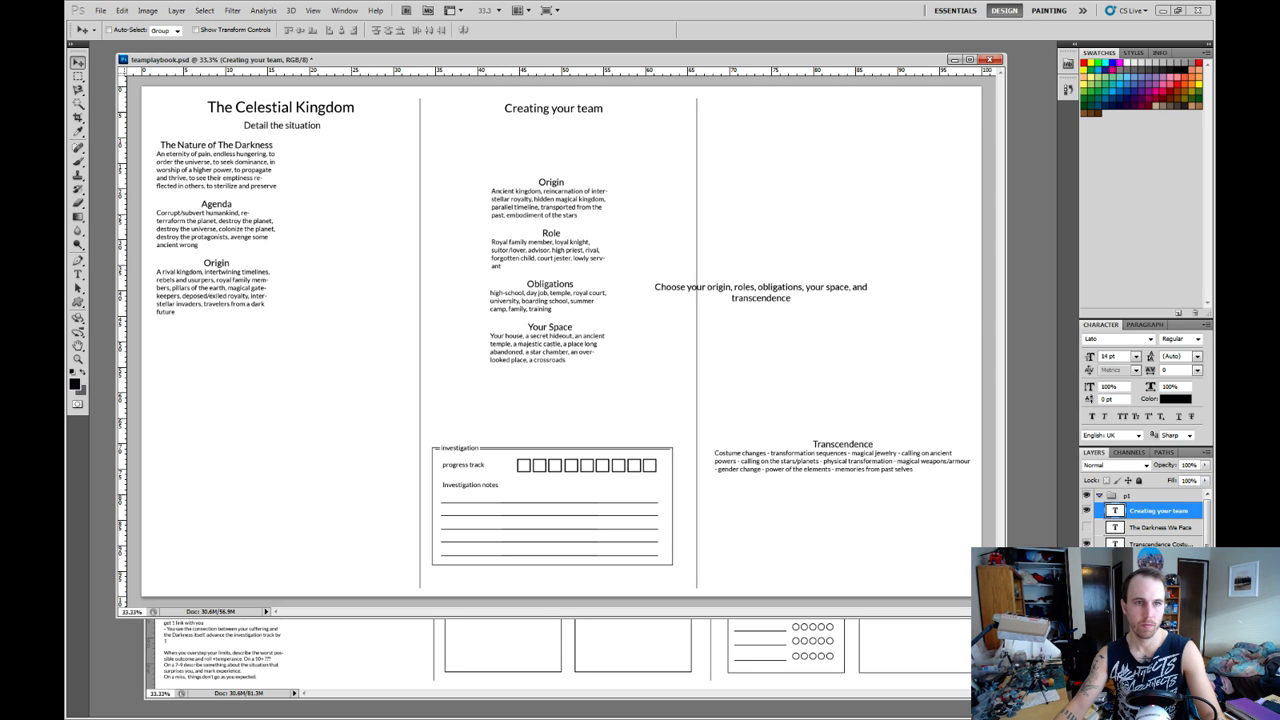
# Change the first column's title to "The Celestial Kingdoms".
pyautogui.press('t')
pyautogui.click(281, 107)
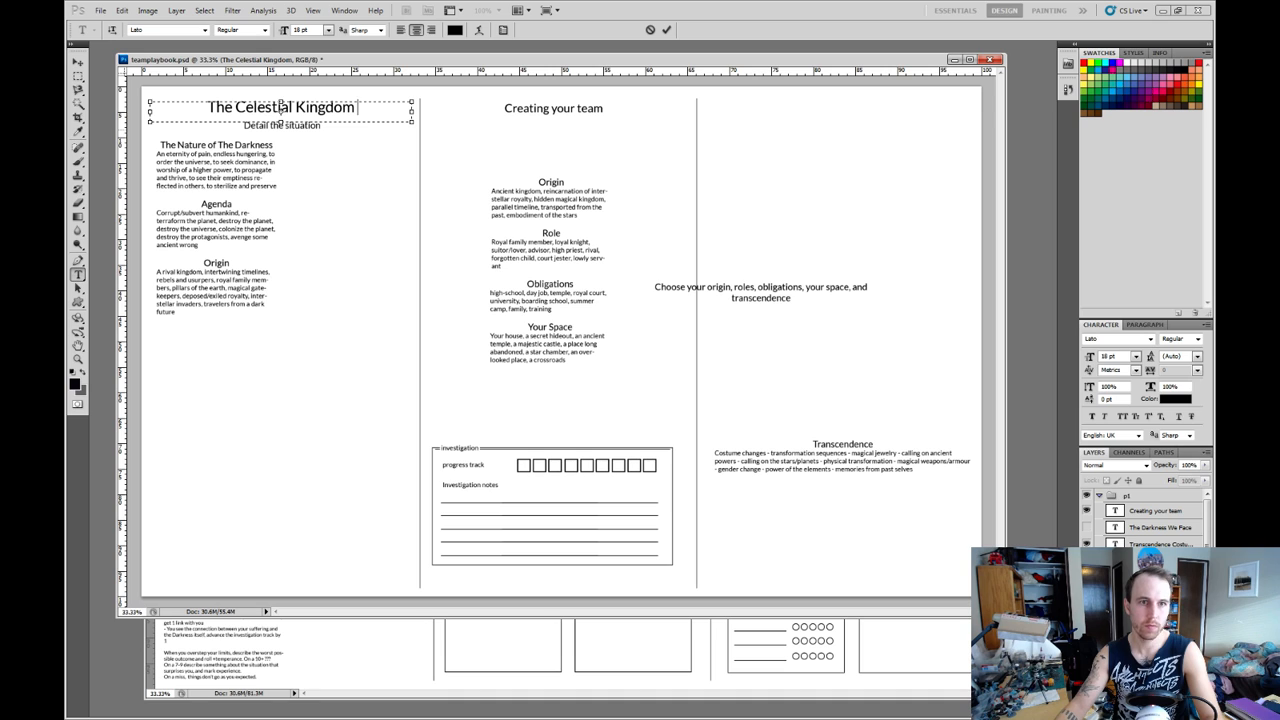
pyautogui.write('s')
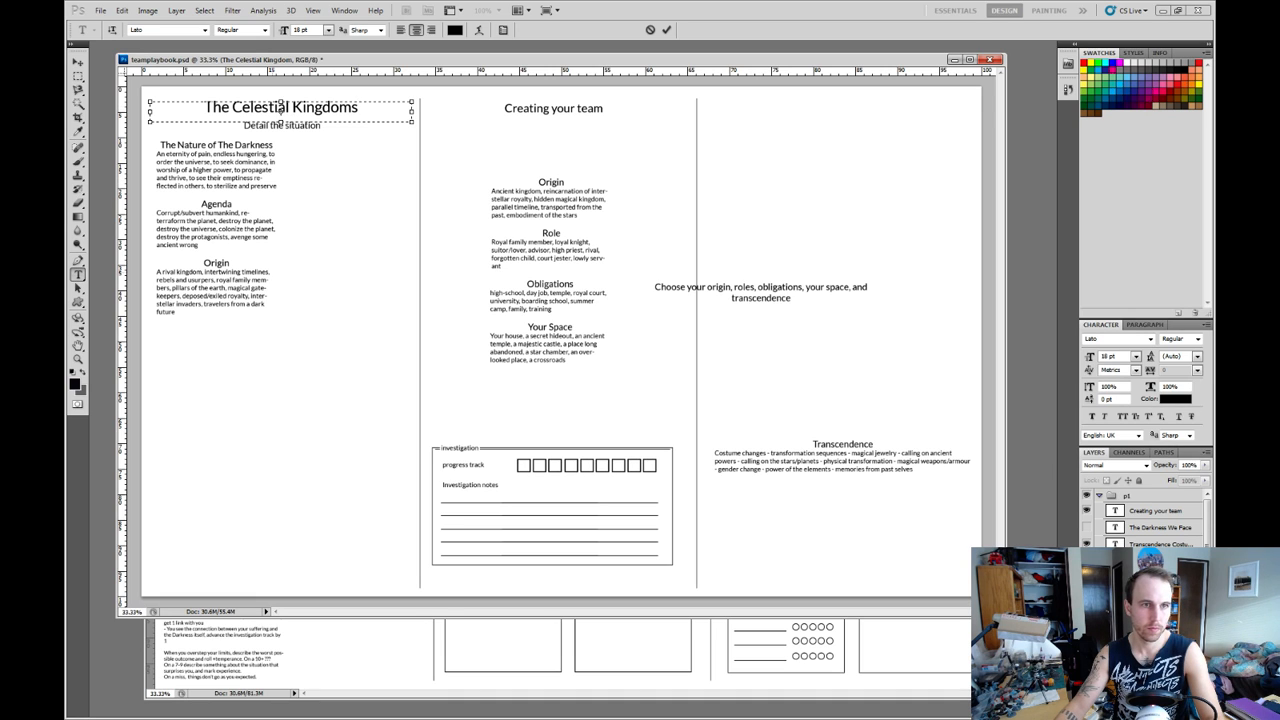
pyautogui.hotkey('ctrl', 'Return')
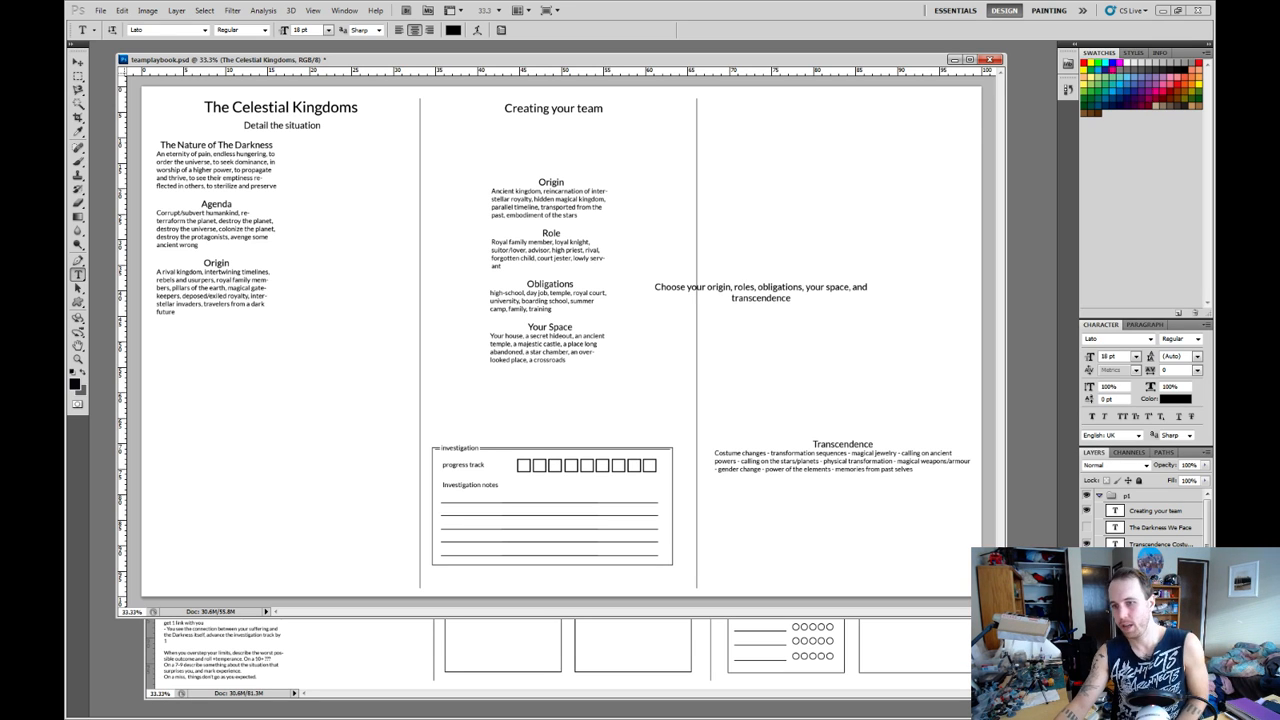
# Duplicate the Nature of The Darkness text layer and place the copy directly below the original in the first column.
pyautogui.click(1160, 594)
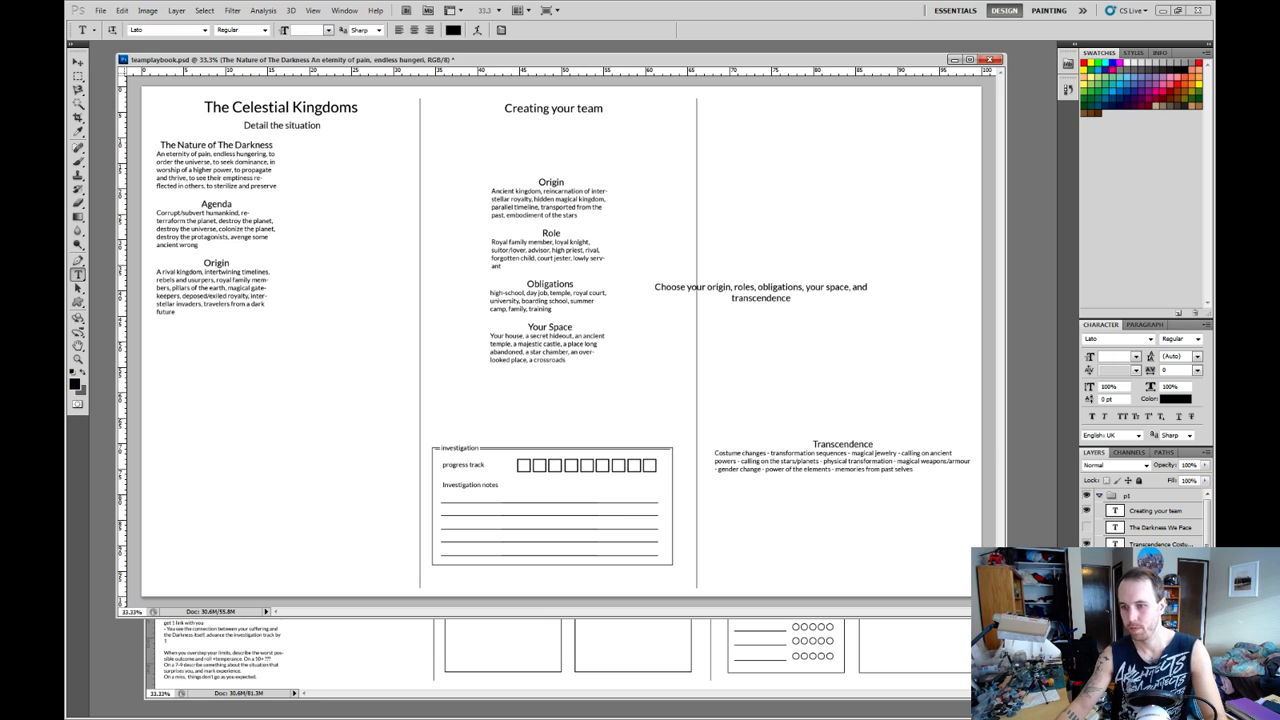
pyautogui.hotkey('ctrl', 'j')
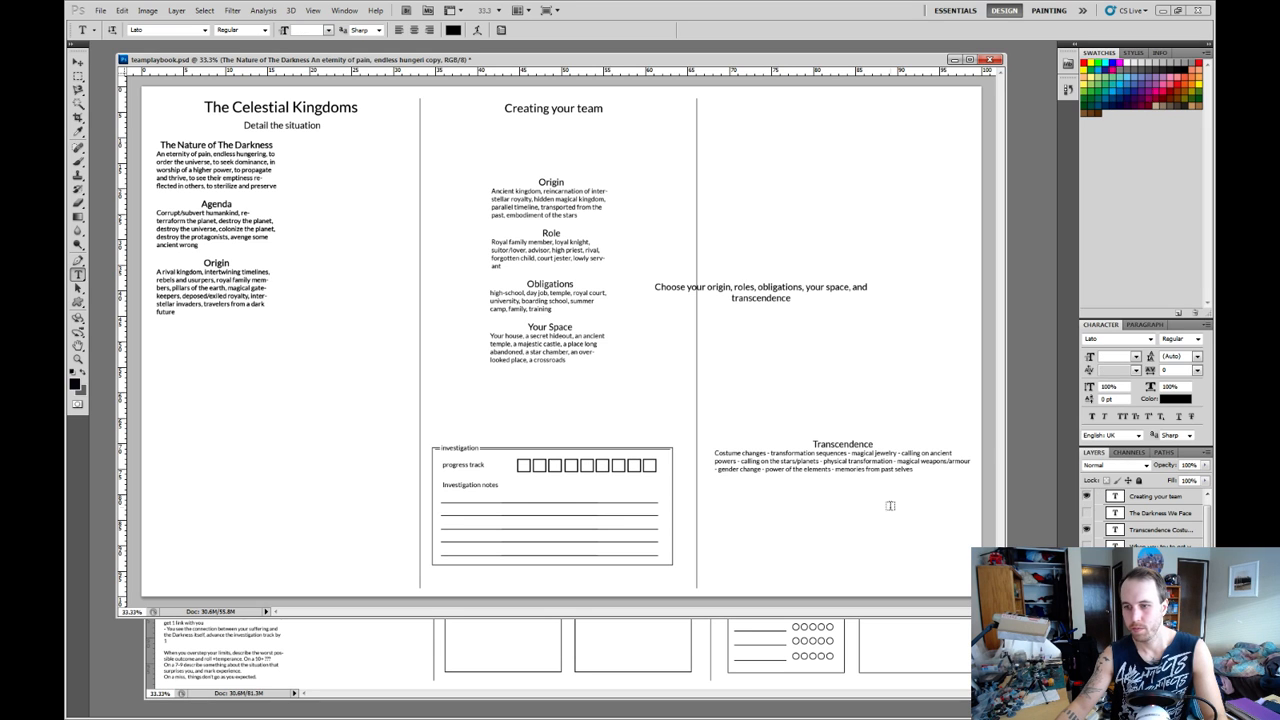
pyautogui.press('v')
pyautogui.moveTo(397, 203); pyautogui.dragTo(397, 406)
# Replace all of the copied text with the heading "The Human World" and centre it.
pyautogui.press('t')
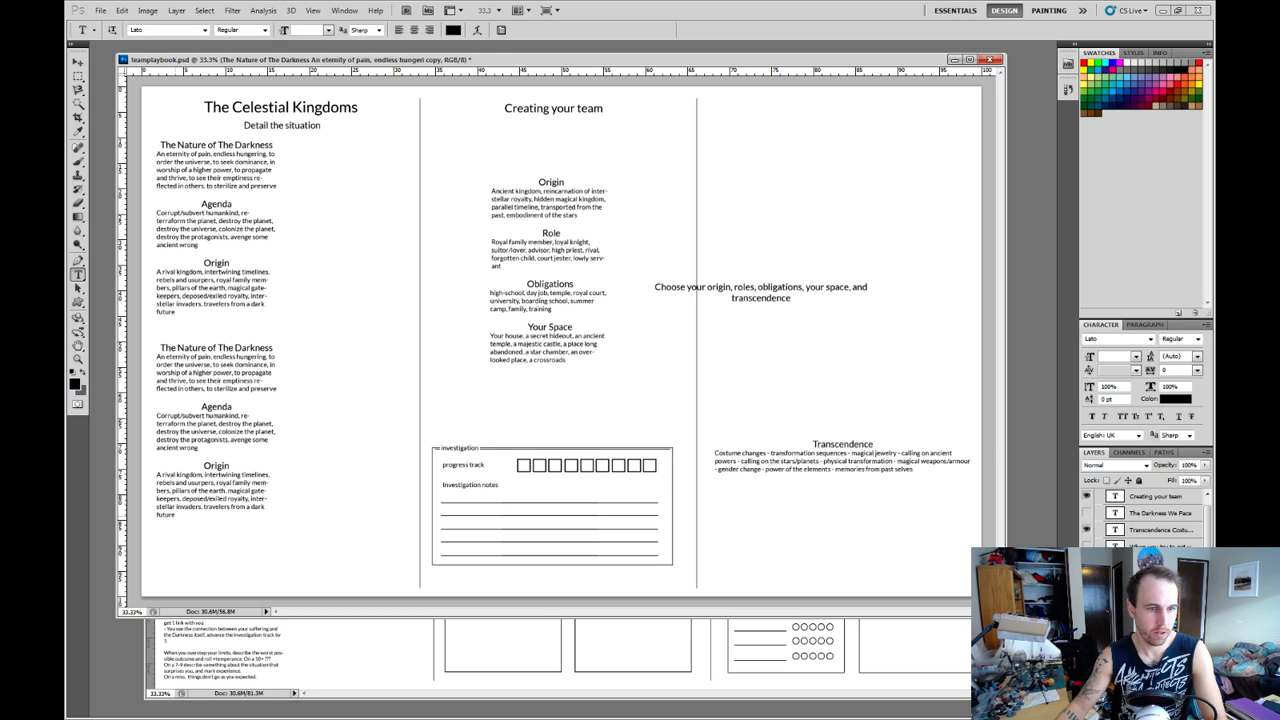
pyautogui.moveTo(180, 516); pyautogui.dragTo(159, 346)
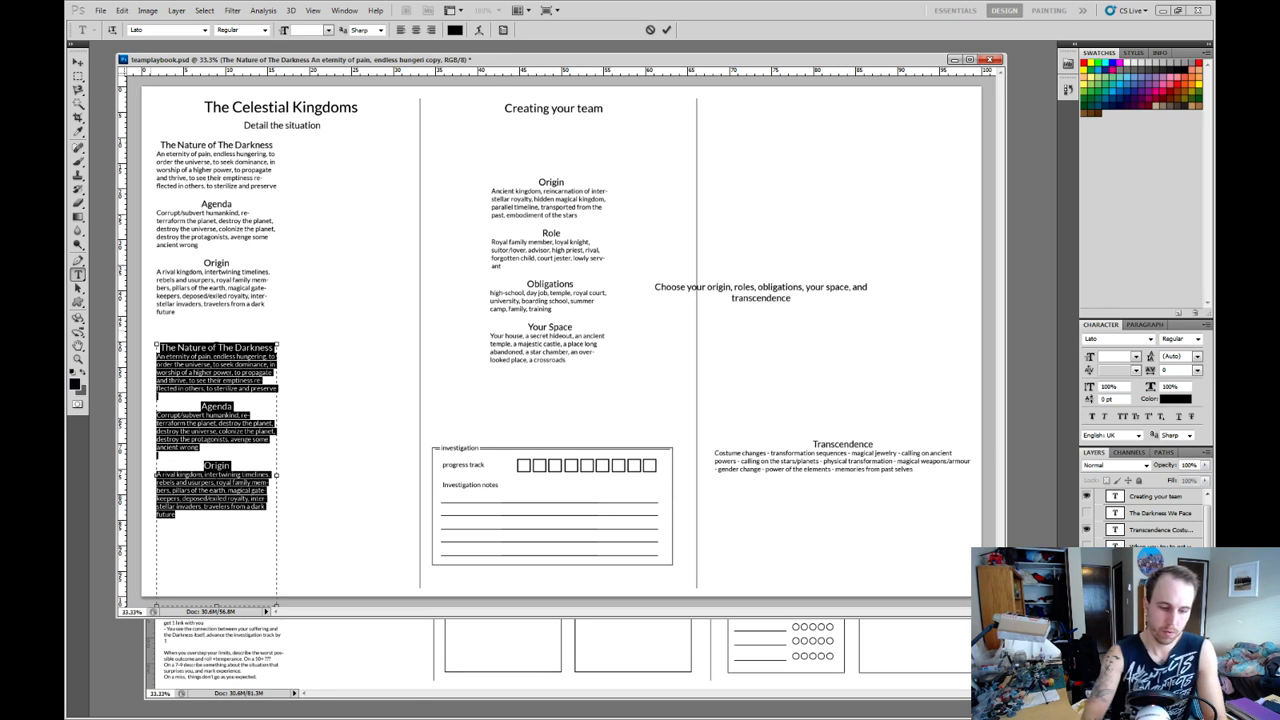
pyautogui.write('The')
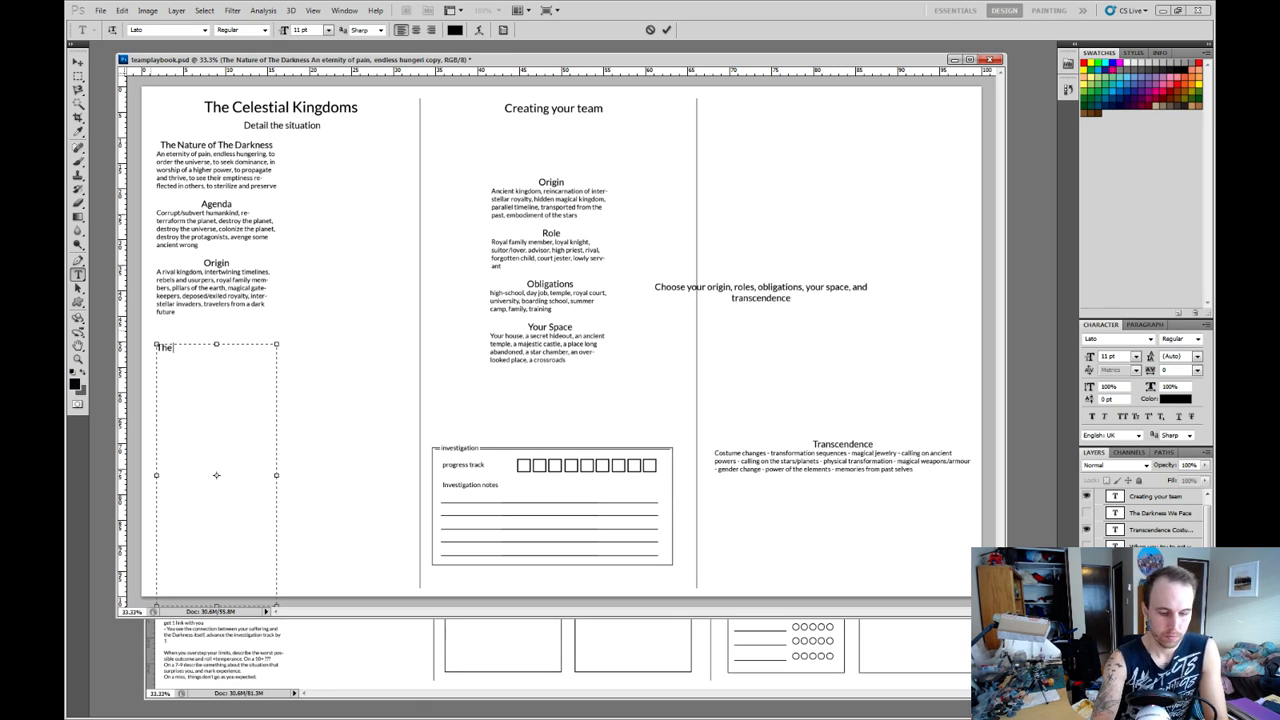
pyautogui.write(' Human Worl')
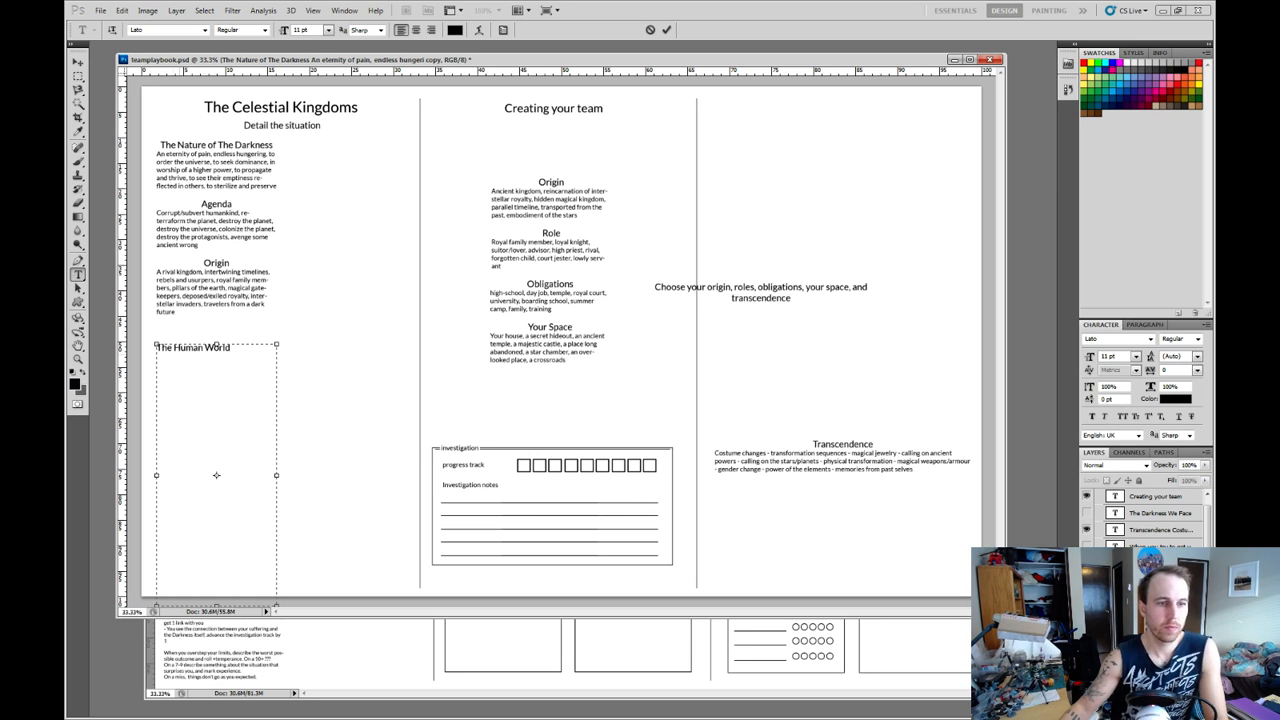
pyautogui.write('d')
pyautogui.hotkey('ctrl', 'shift', 'c')
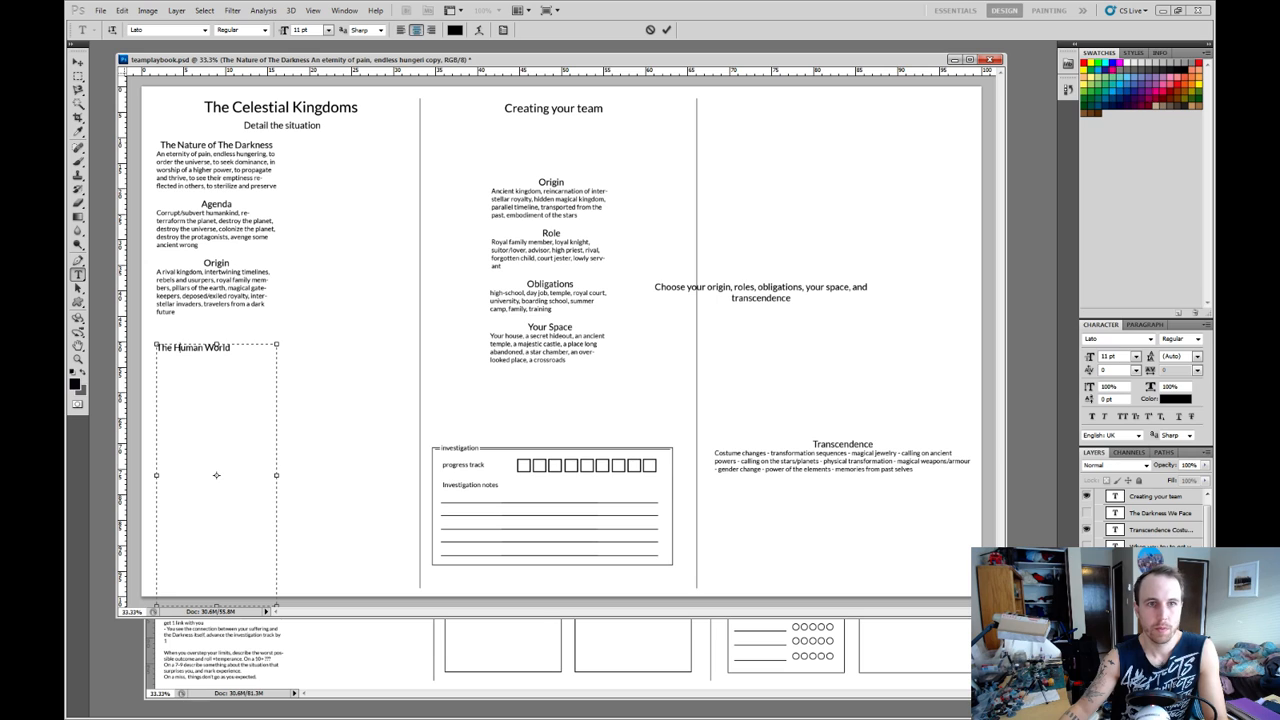
# Reword the new heading as "The Mundane World".
pyautogui.hotkey('shift', 'Left')
pyautogui.hotkey('shift', 'Left')
pyautogui.hotkey('shift', 'Left')
pyautogui.hotkey('shift', 'Left')
pyautogui.hotkey('shift', 'Left')
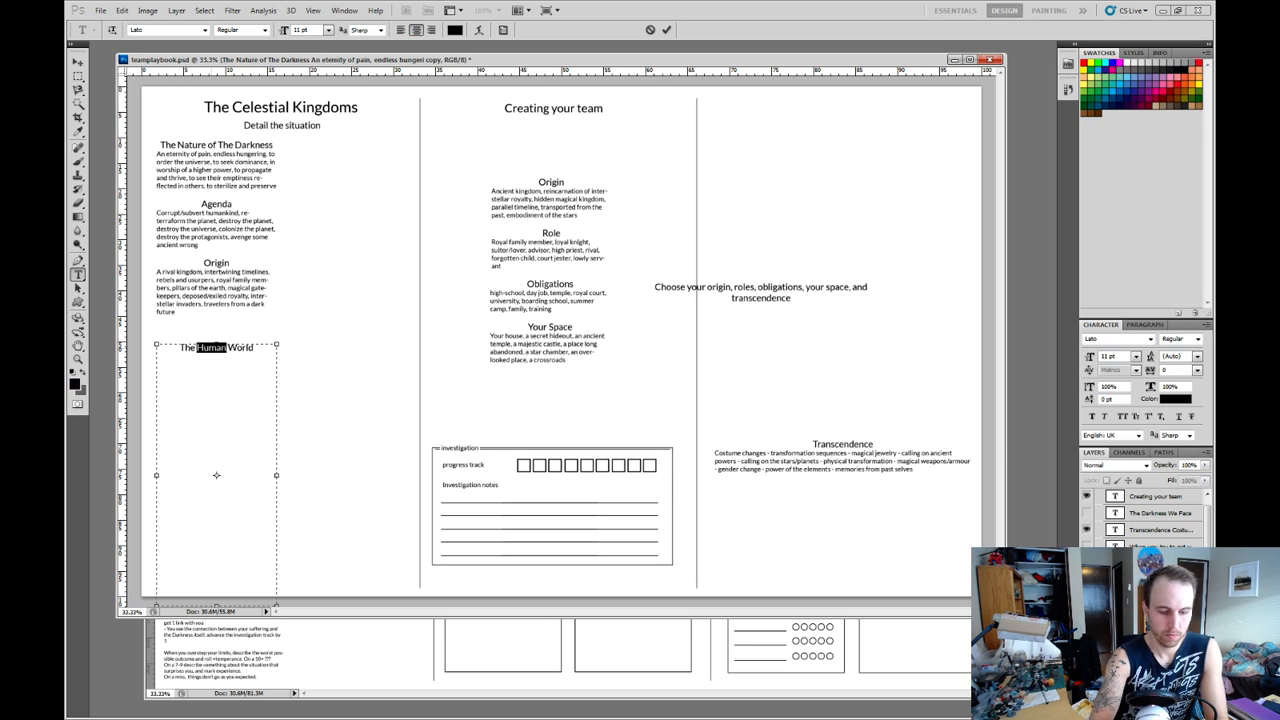
pyautogui.write('E')
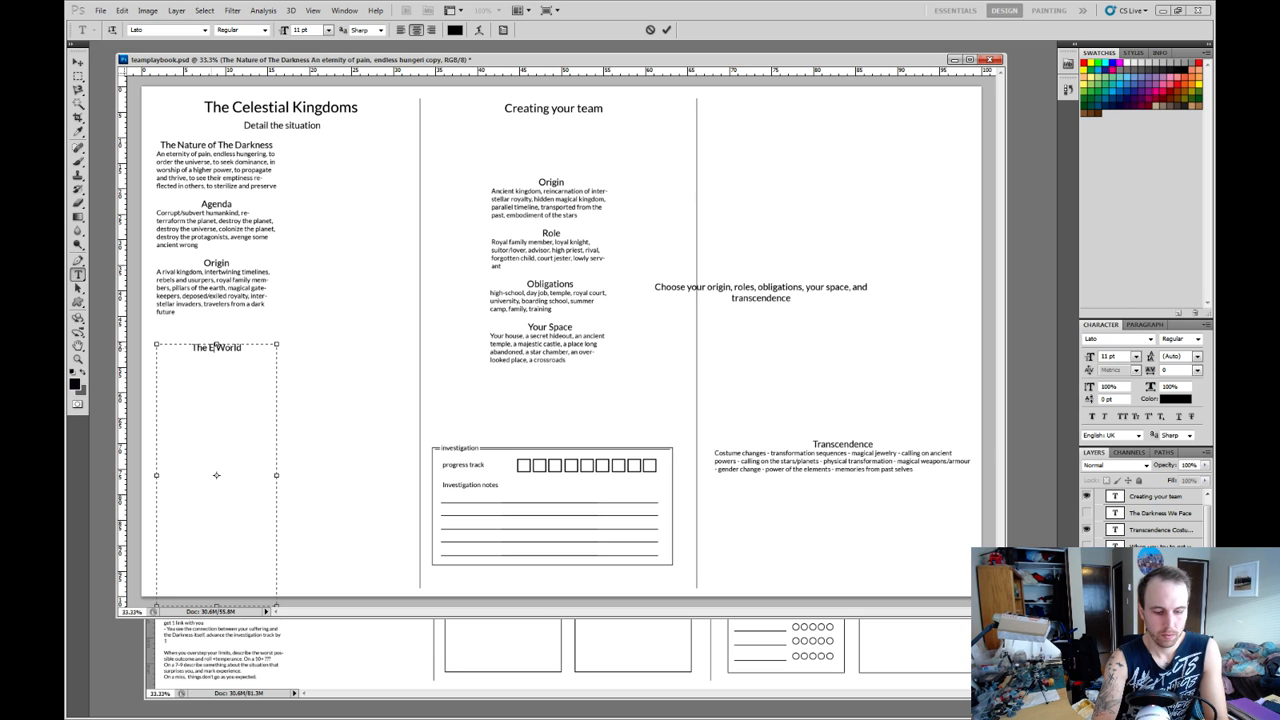
pyautogui.press('BackSpace')
pyautogui.write('Mundane')
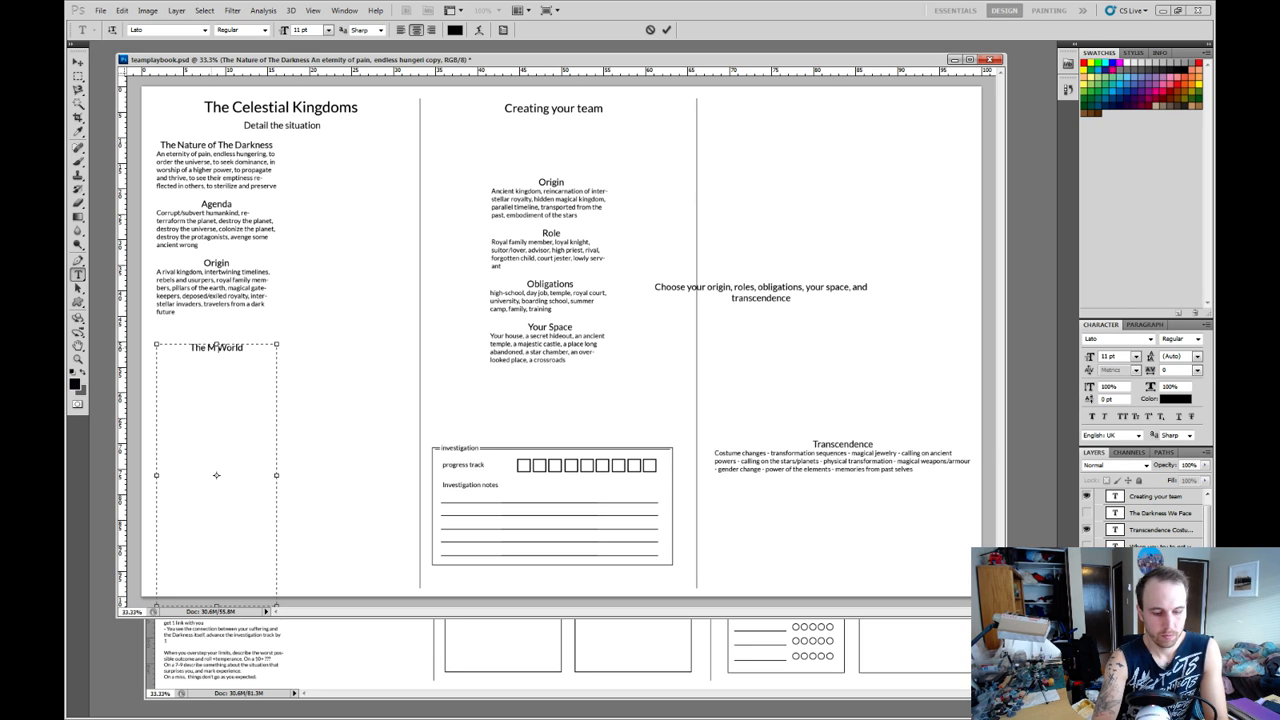
# Shorten the text box to end within the page and add a "Location" line beneath the Mundane World heading.
pyautogui.press('Down')
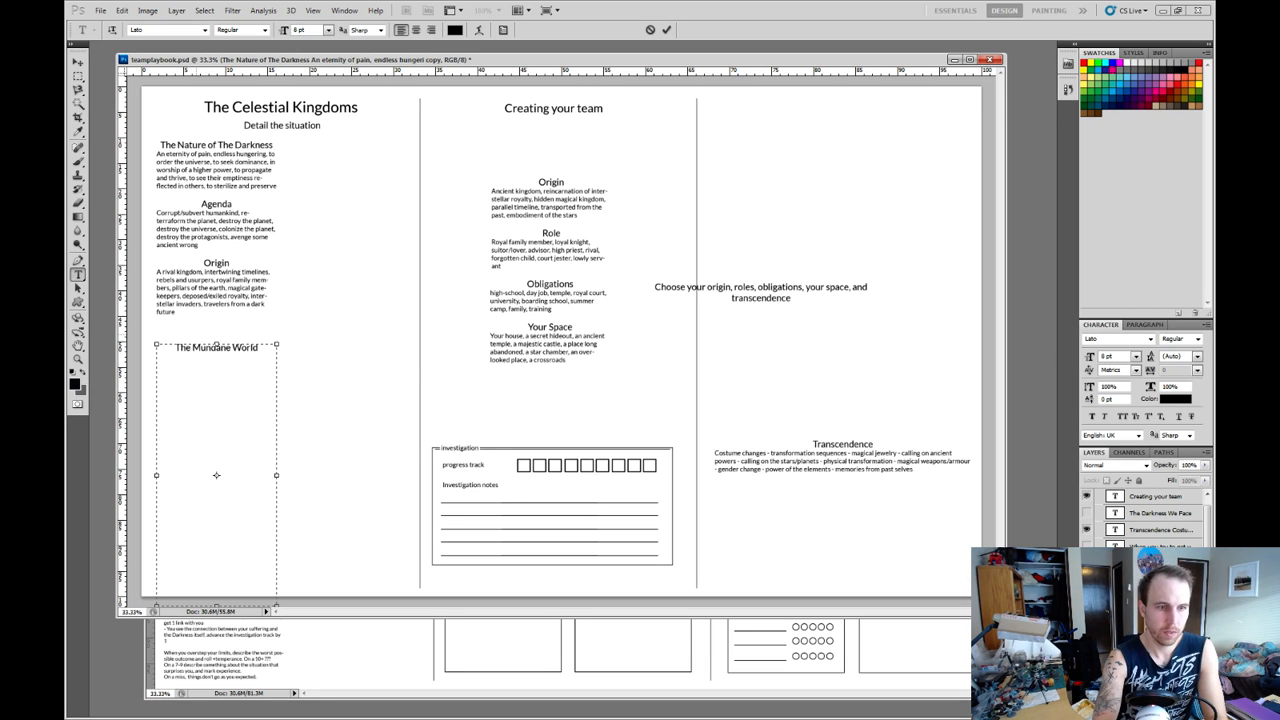
pyautogui.write('Th')
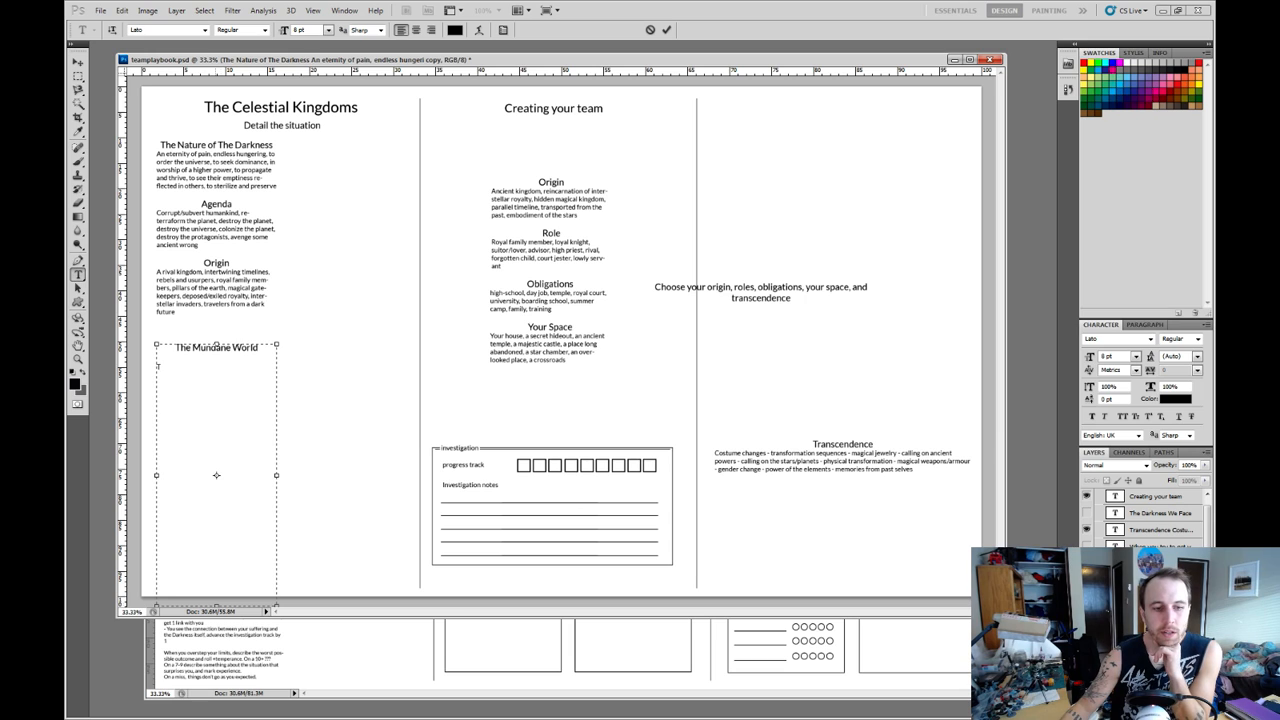
pyautogui.moveTo(216, 605); pyautogui.dragTo(216, 572)
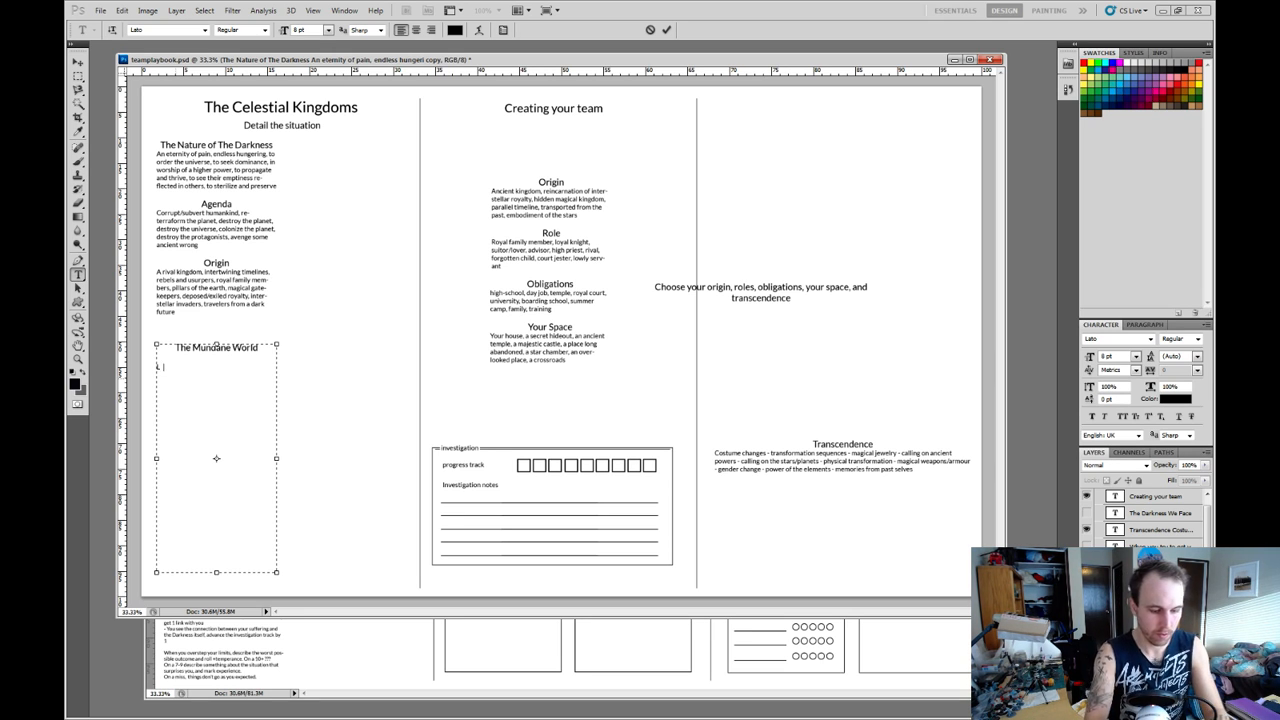
pyautogui.write('ocation ')
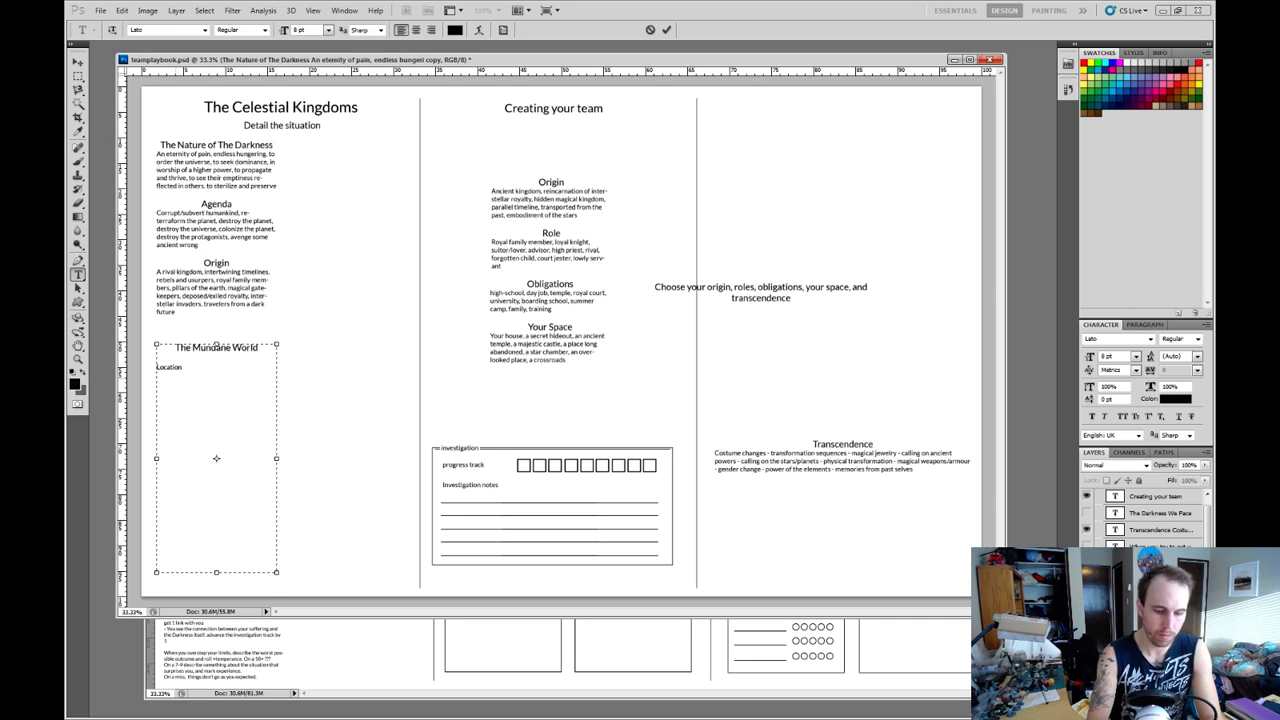
pyautogui.write('A big')
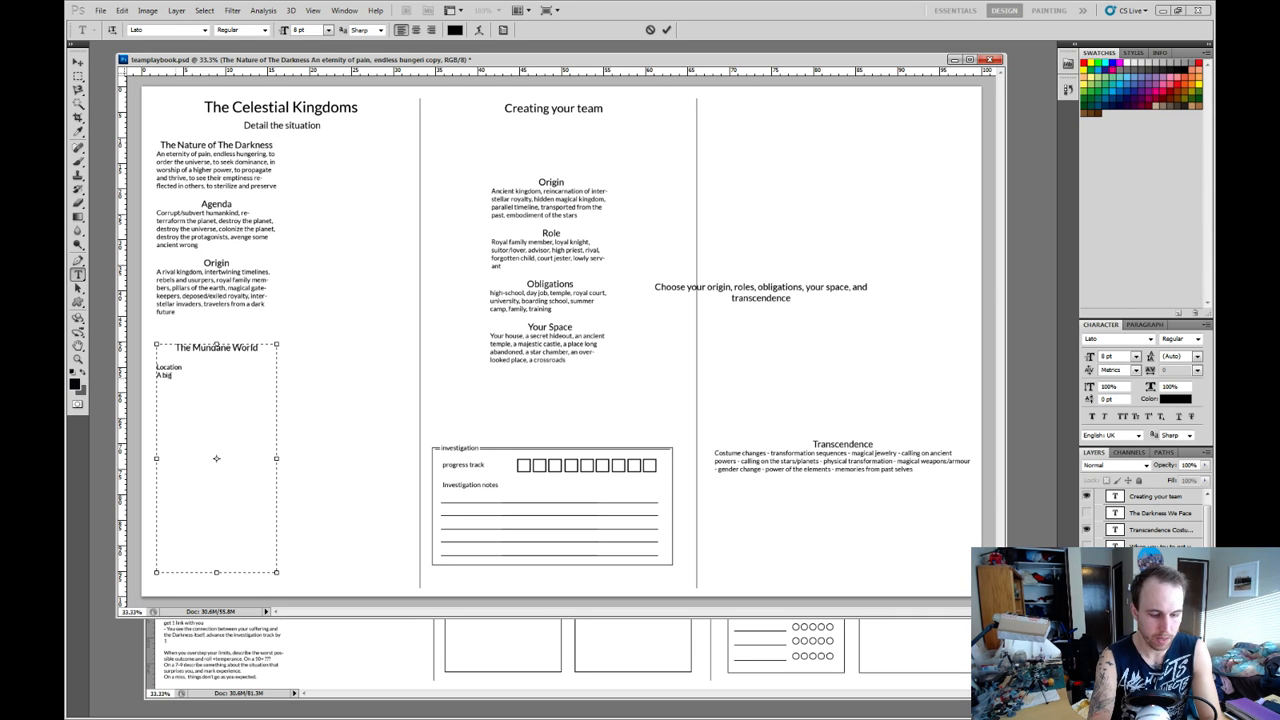
pyautogui.write(' city, a small town,')
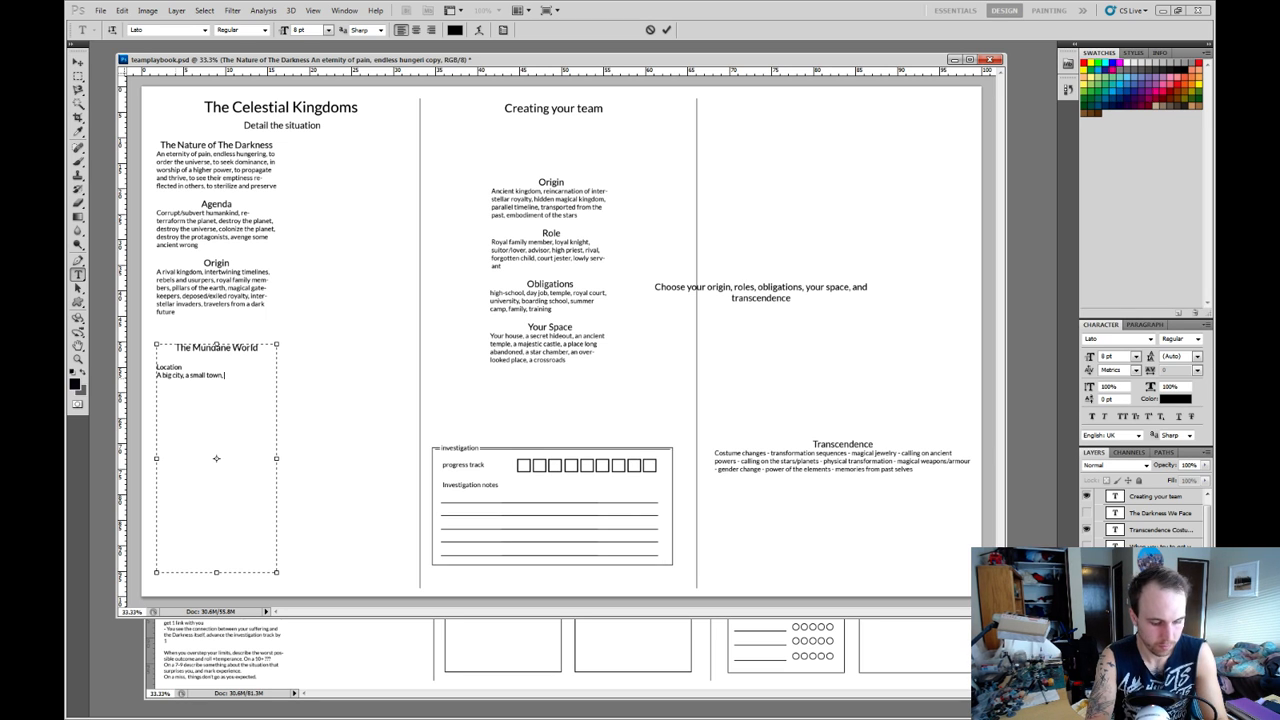
# Enter the Mundane World options "A big city, a small town, massive corporations, authoritarian government," below the "Location" line.
pyautogui.write('massive corporations, auth')
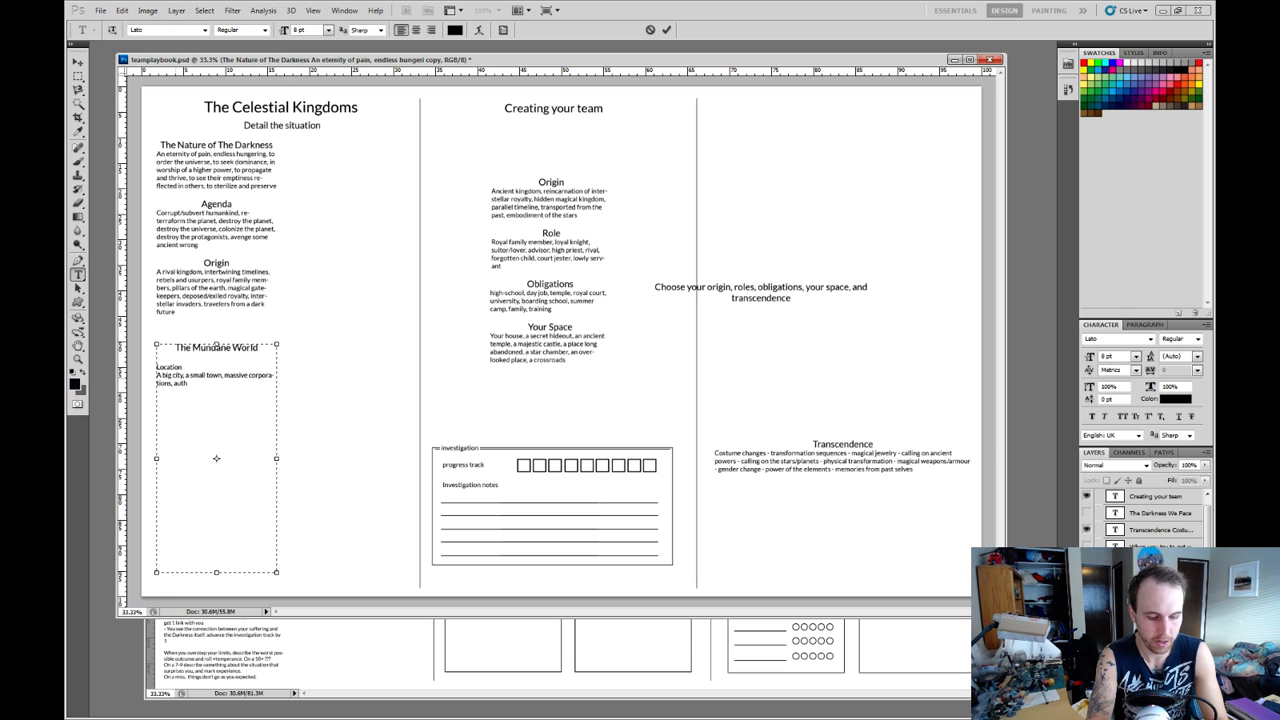
pyautogui.write('itarian state')
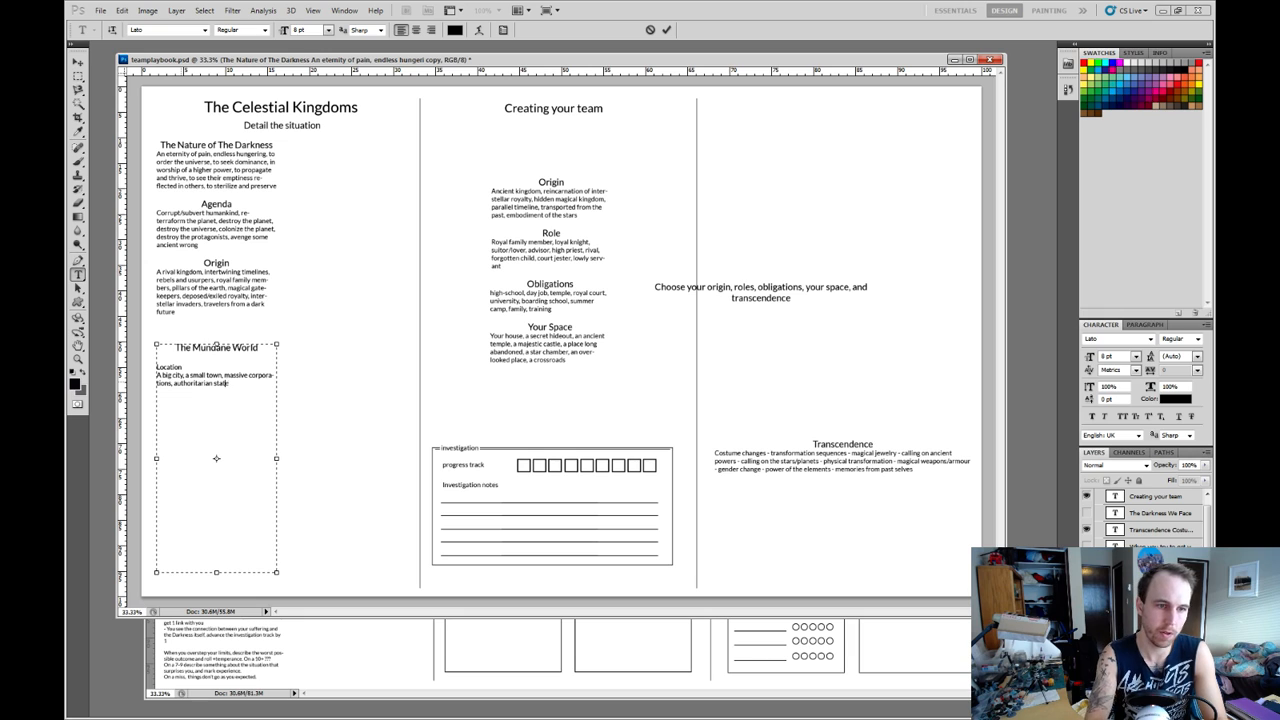
pyautogui.write('gov')
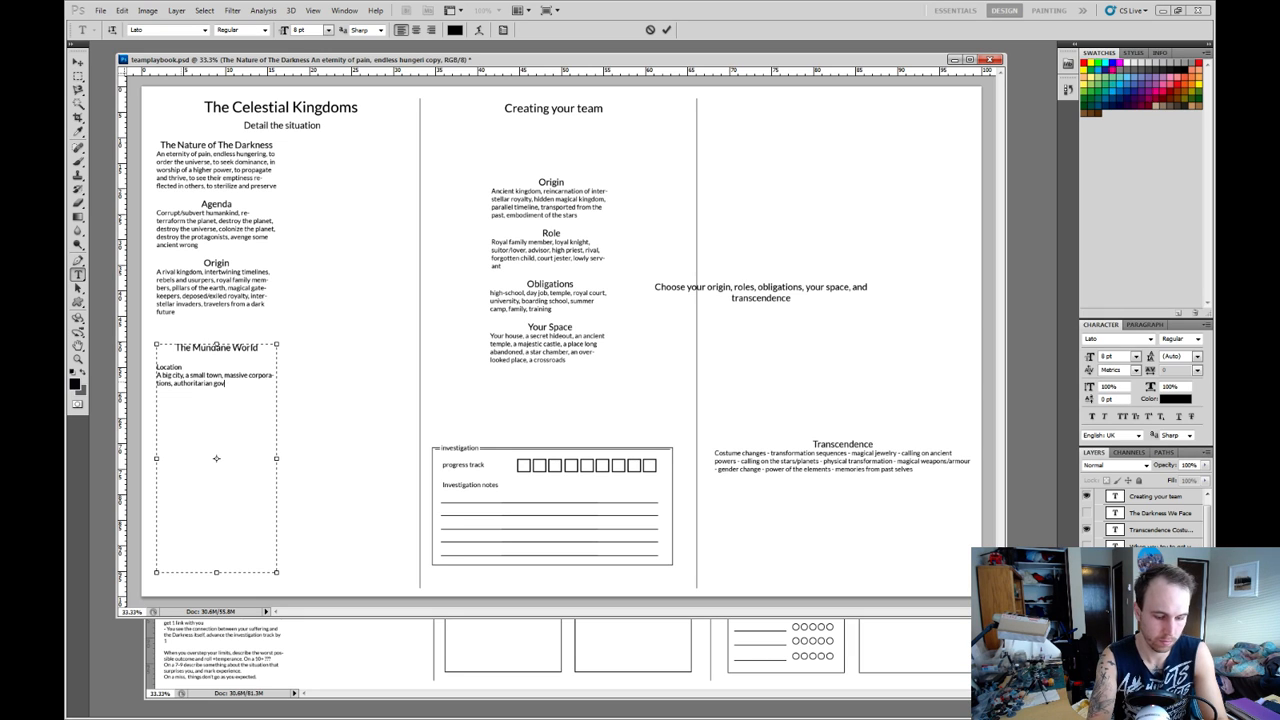
pyautogui.write('ernment.')
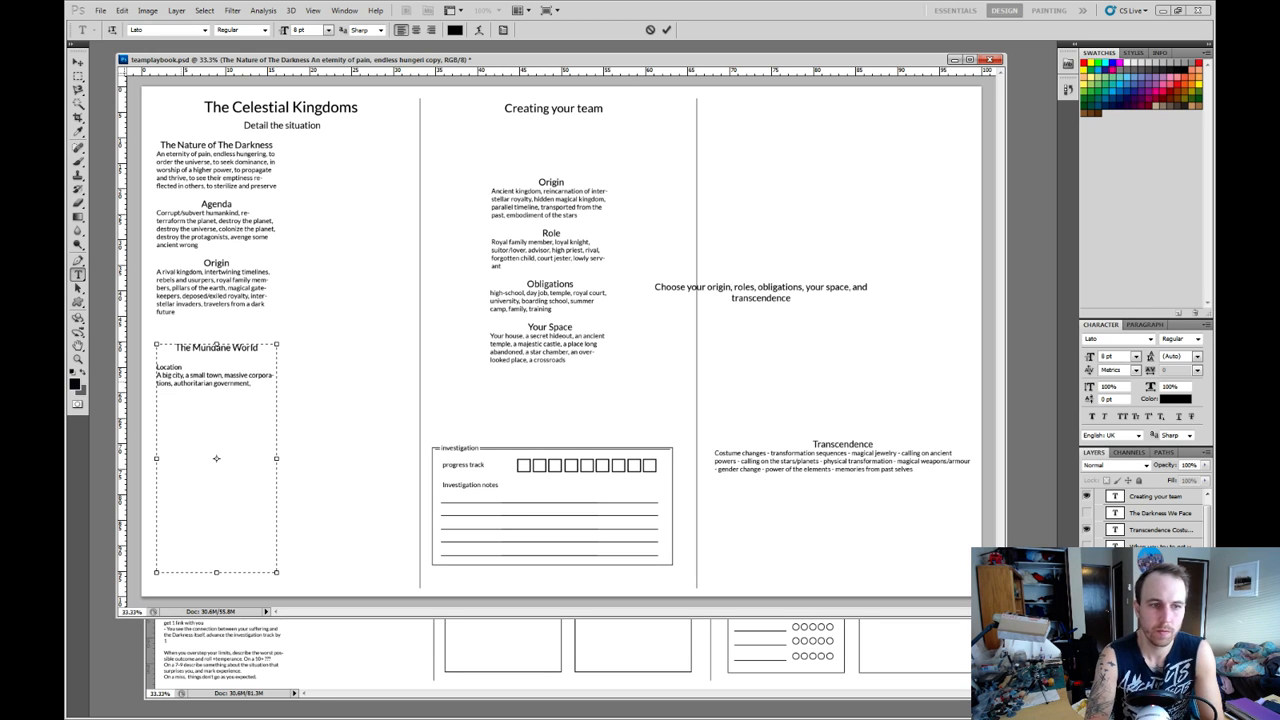
# Delete the "Location" label and extend the Mundane World options with "Religious persecution, class struggle,".
pyautogui.doubleClick(169, 367)
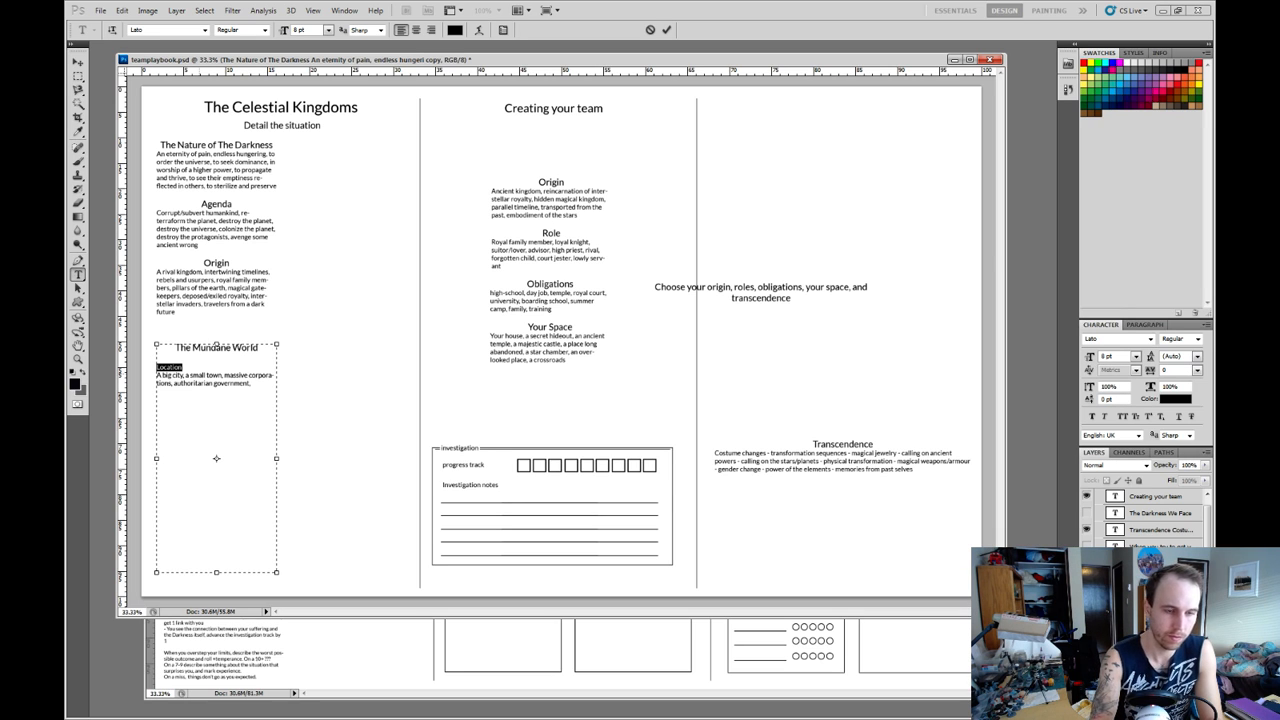
pyautogui.press('BackSpace')
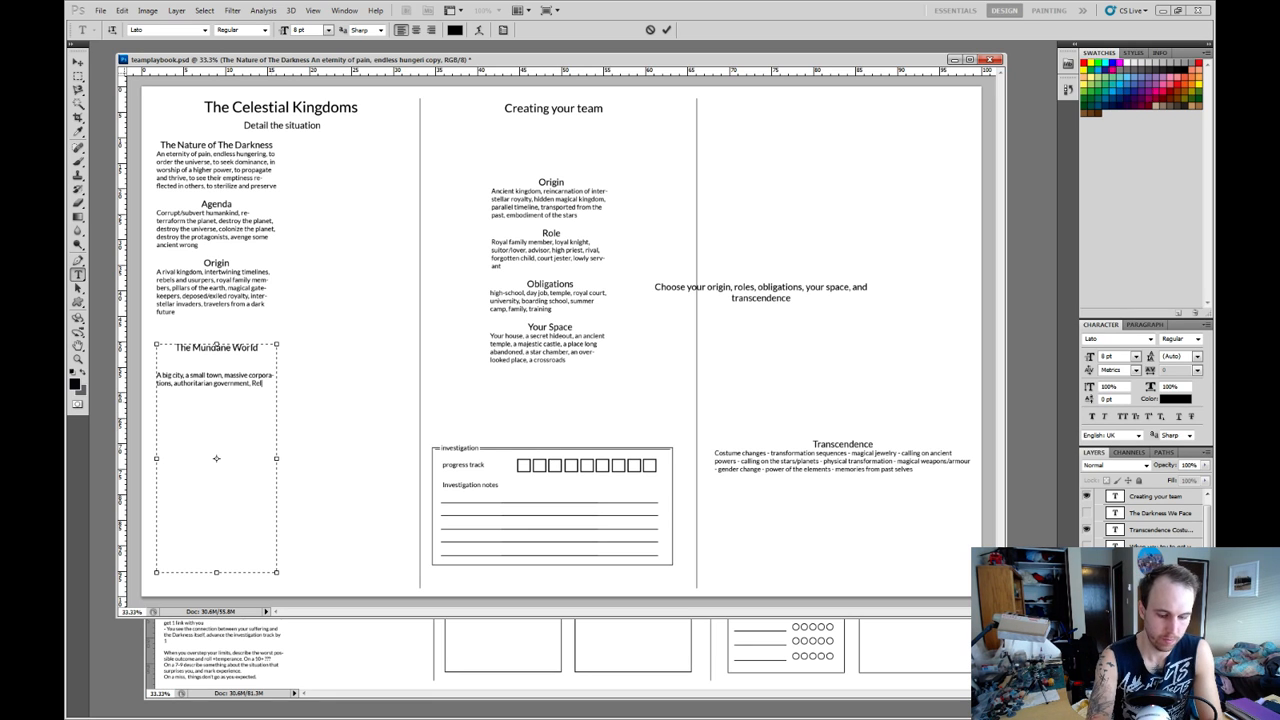
pyautogui.write('igious pe')
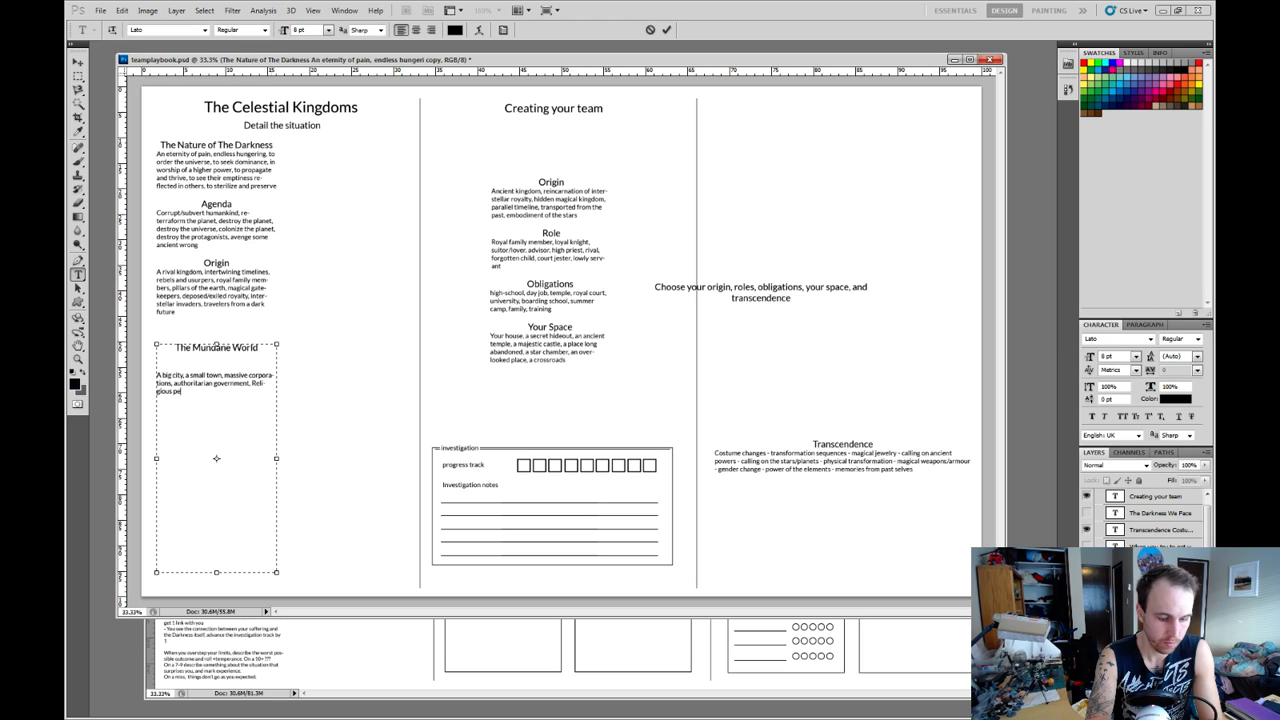
pyautogui.write('rsec')
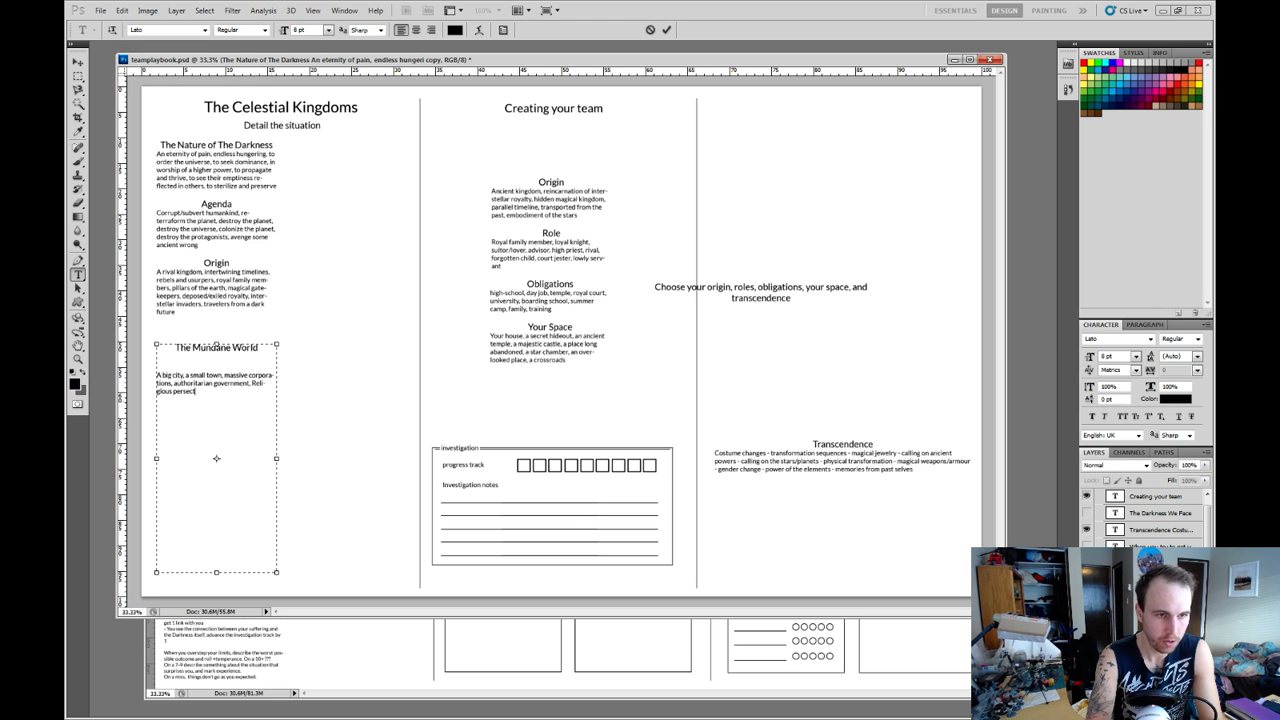
pyautogui.write('ution.')
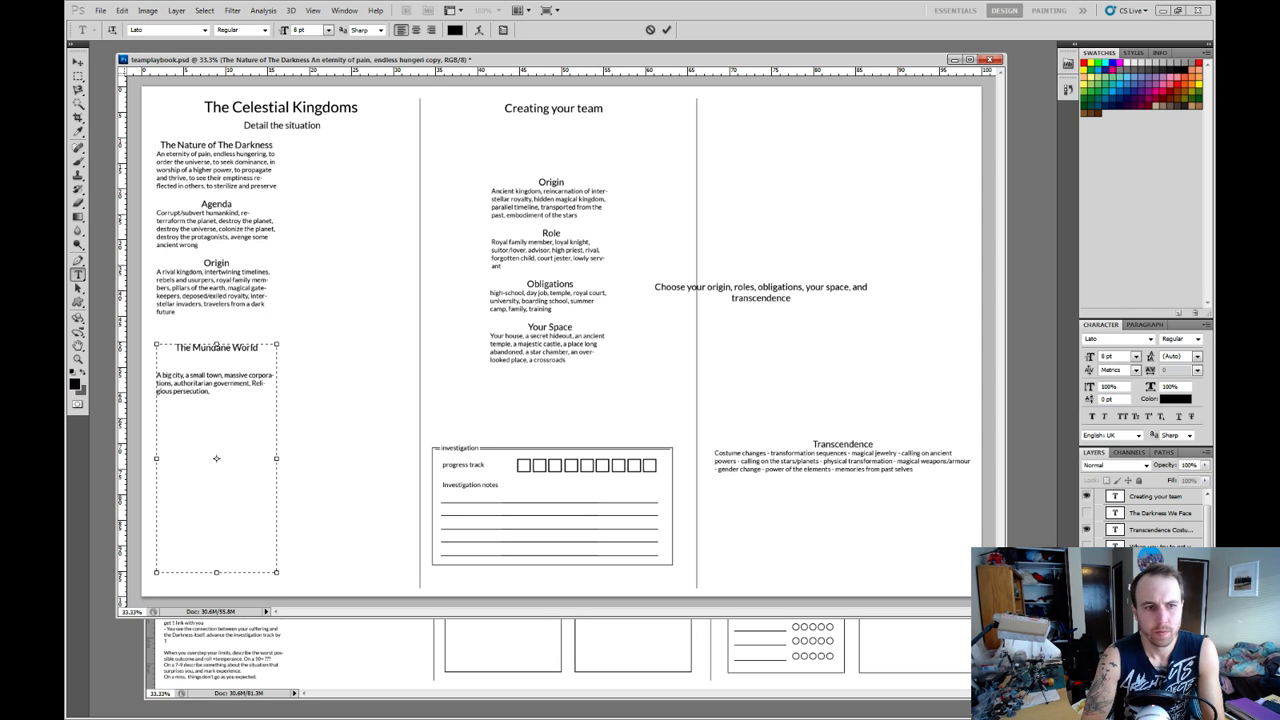
pyautogui.write('class')
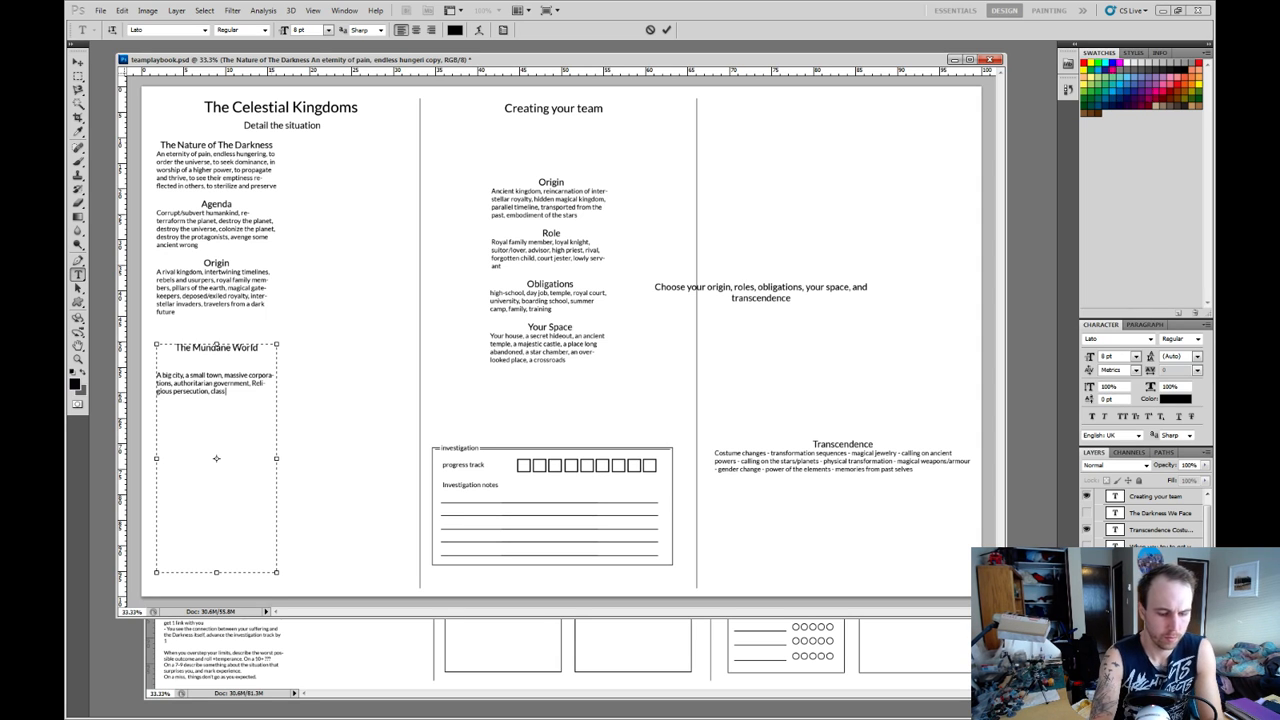
pyautogui.write(' struggle, a')
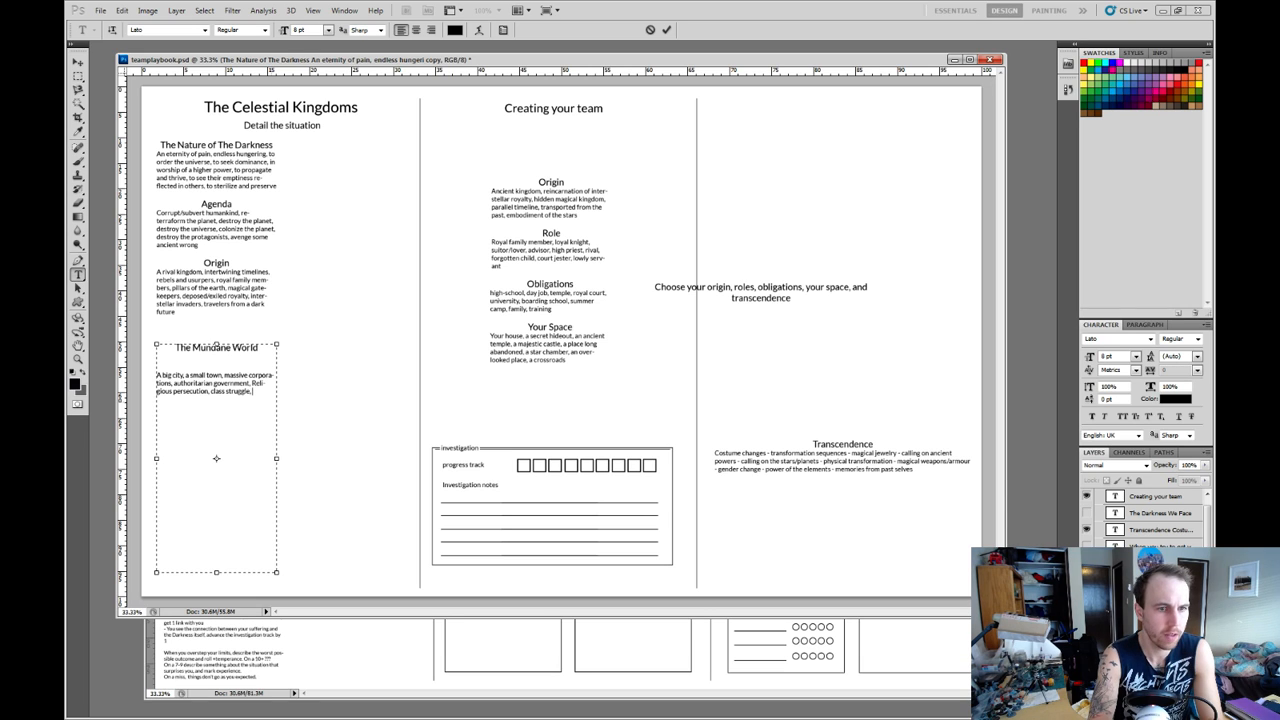
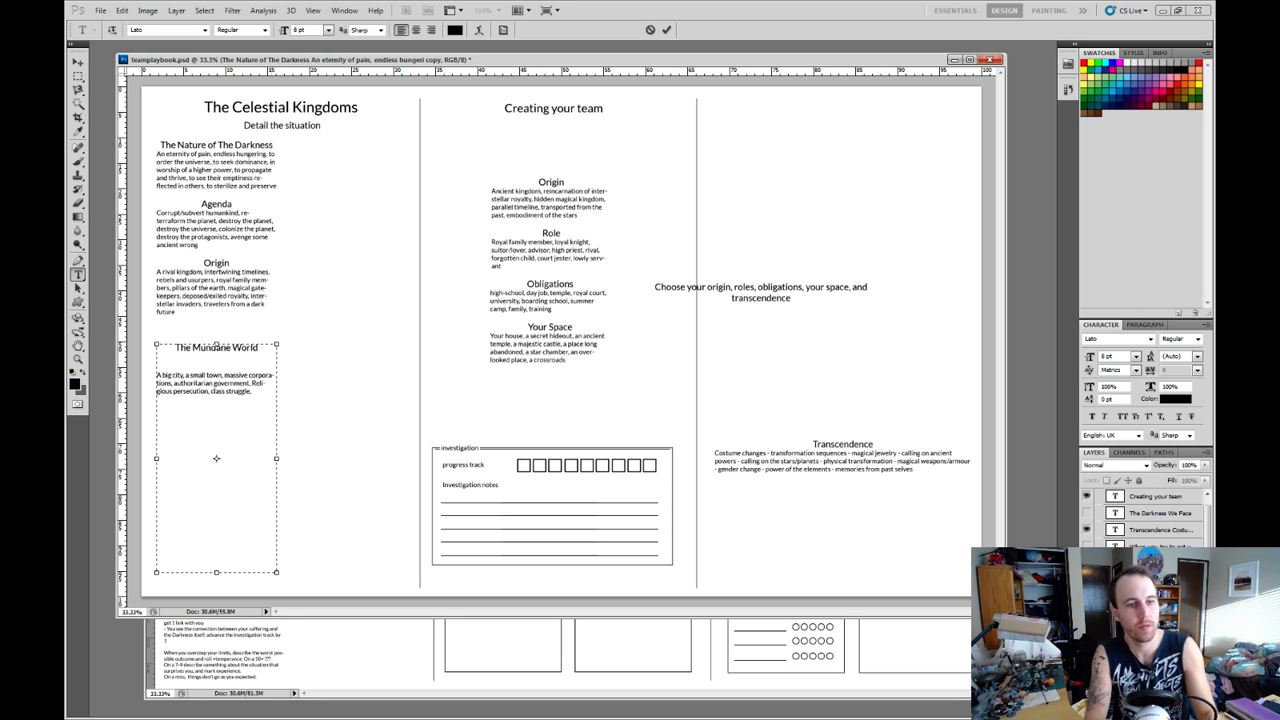
# Extend the Mundane World options with "a rural community, a futuristic archology".
pyautogui.write('ru')
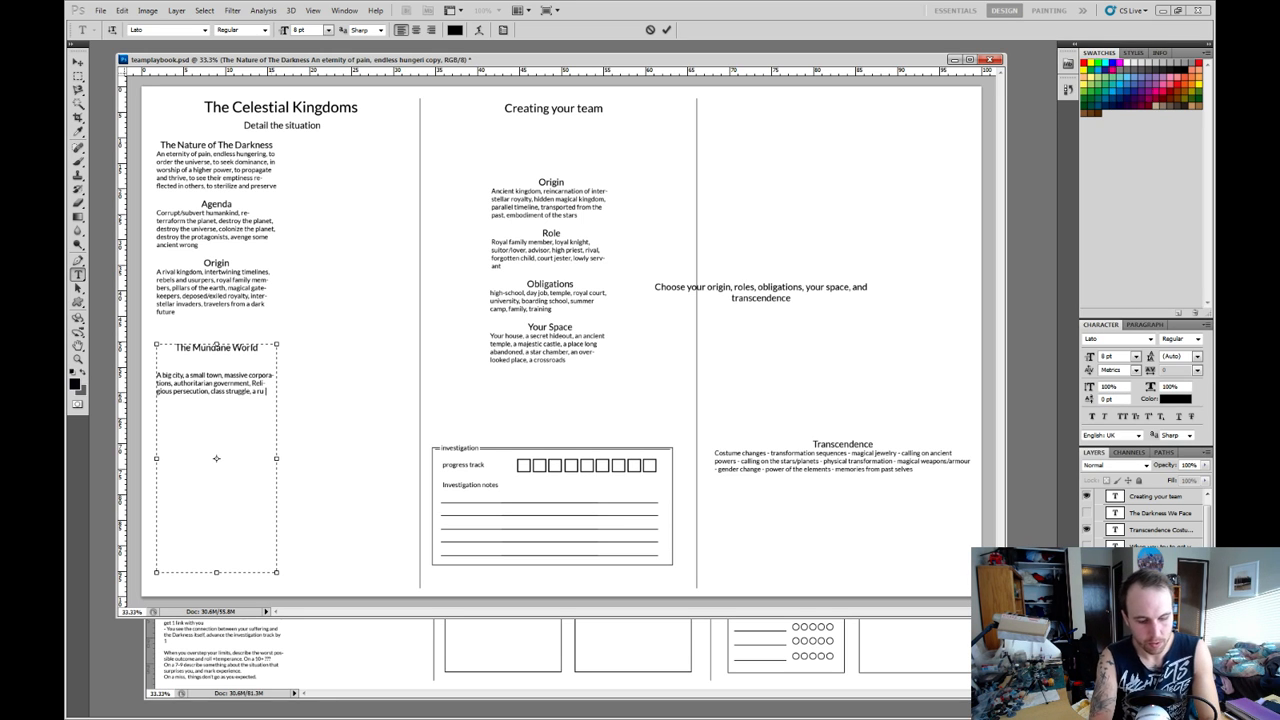
pyautogui.write('ral community')
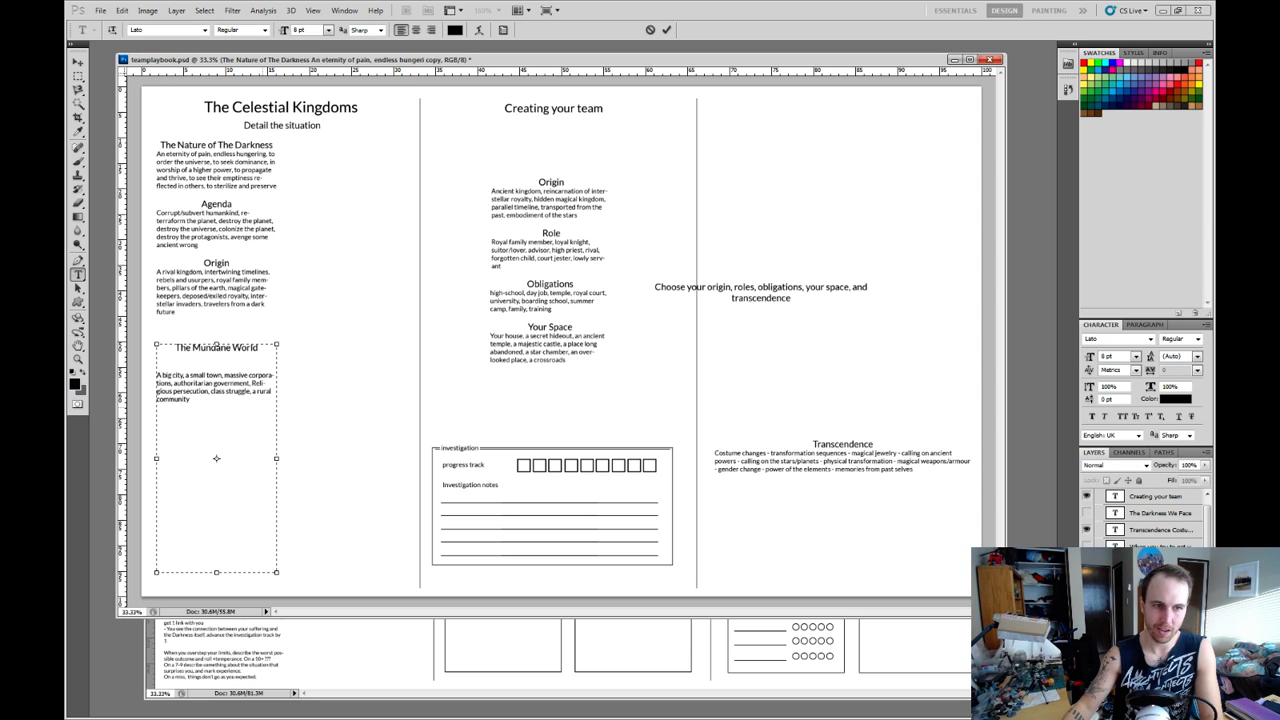
pyautogui.moveTo(200, 407); pyautogui.dragTo(253, 391)
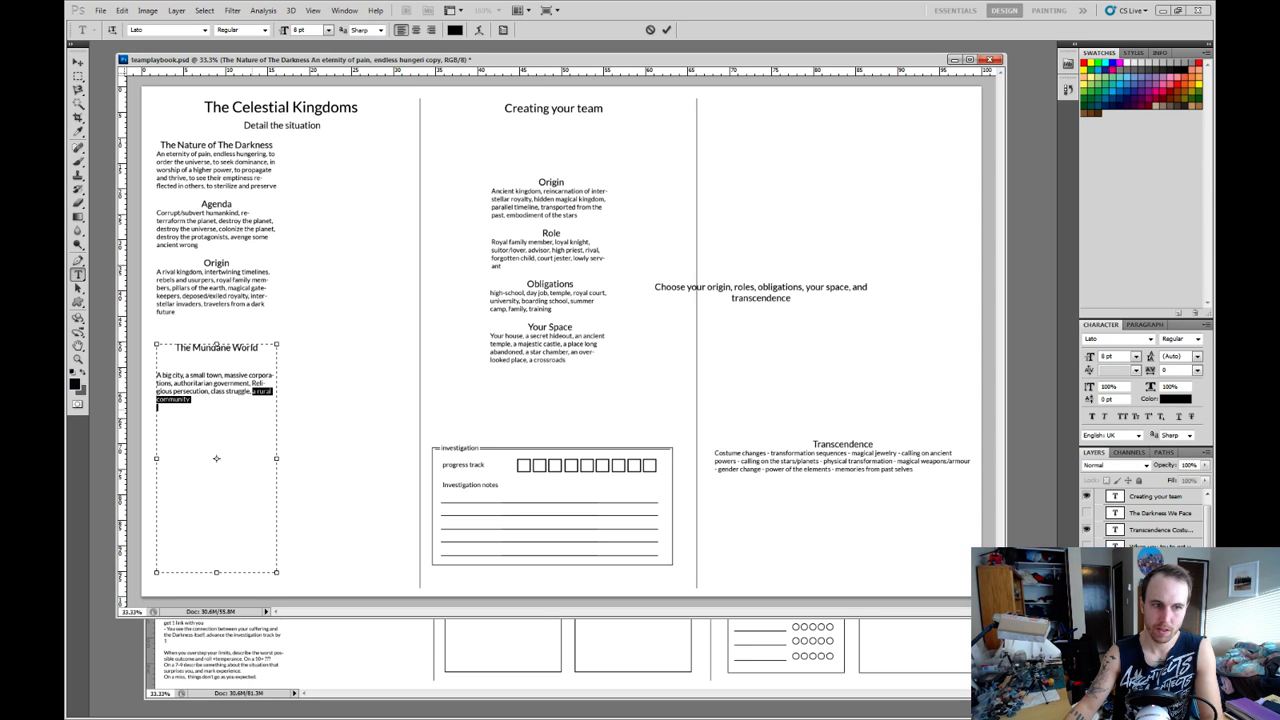
pyautogui.click(157, 407)
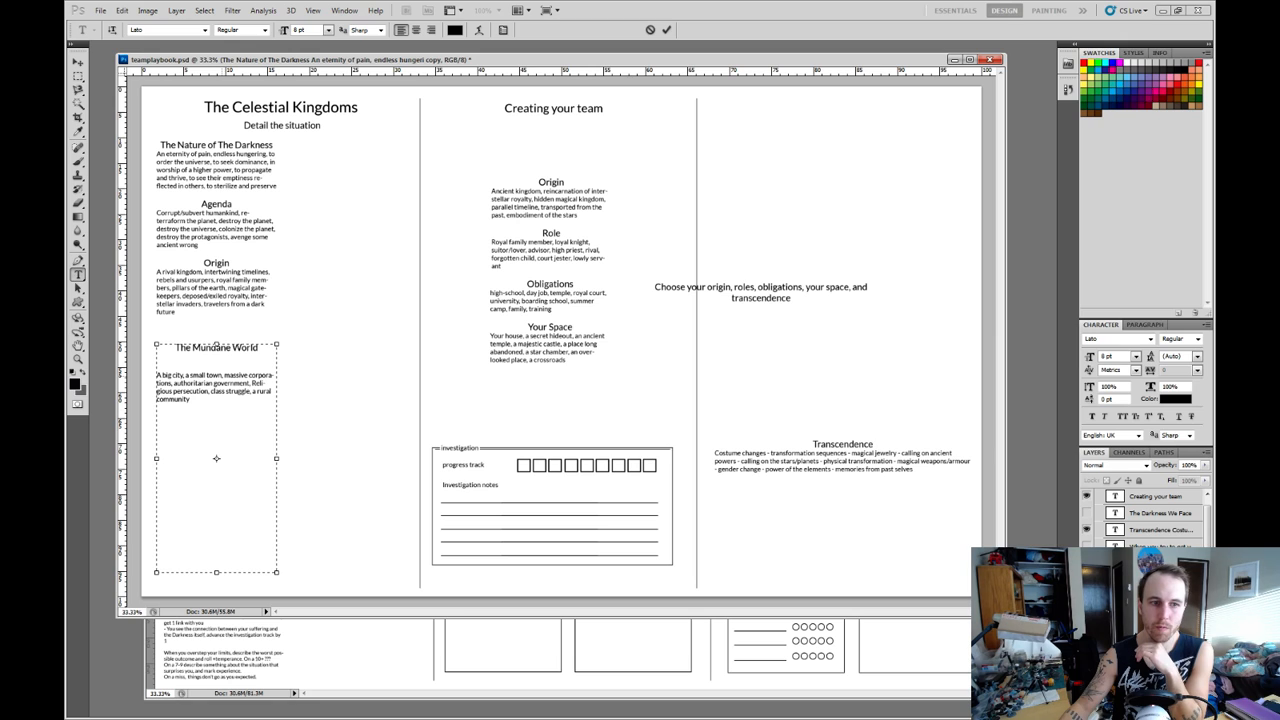
pyautogui.moveTo(222, 376); pyautogui.dragTo(185, 376)
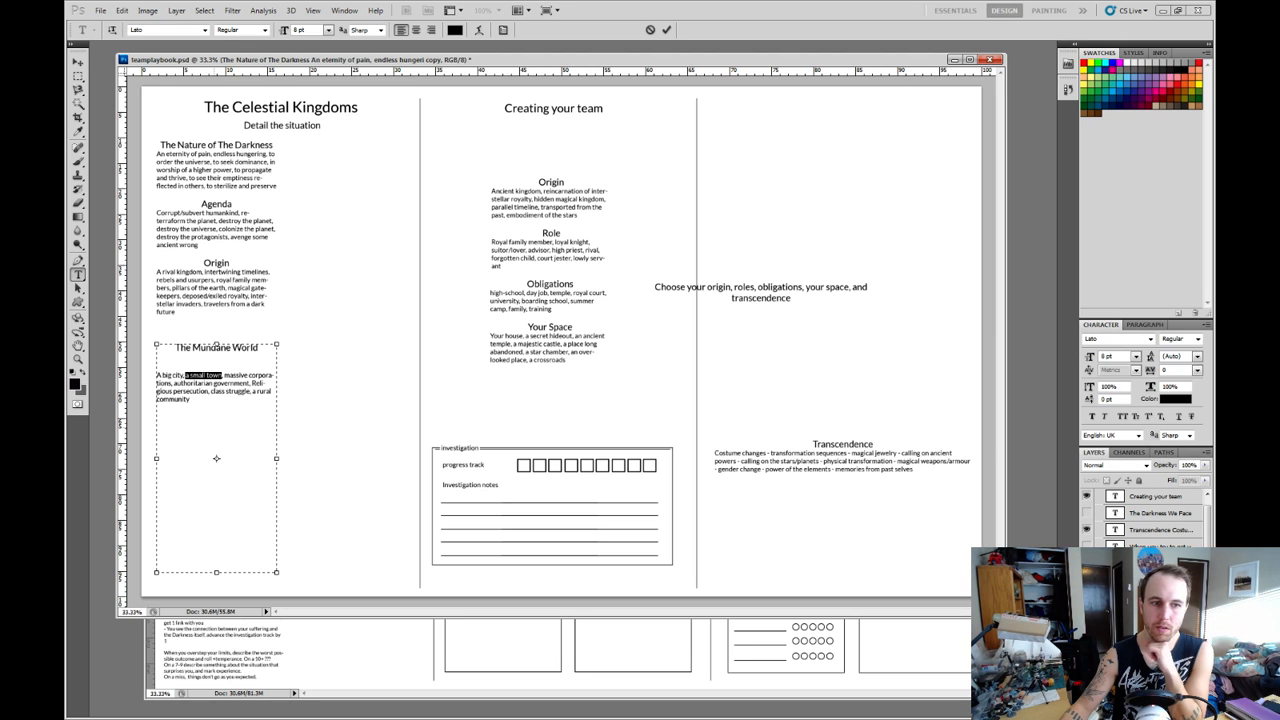
pyautogui.click(187, 377)
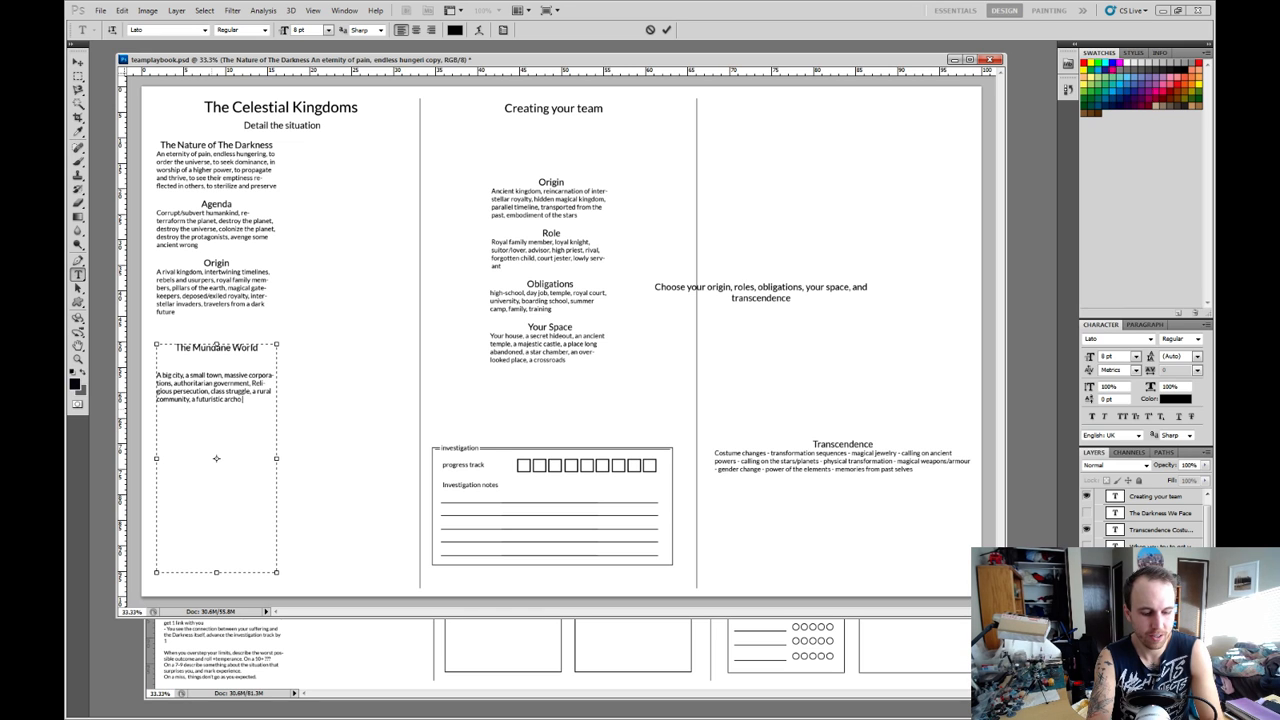
pyautogui.write('logy')
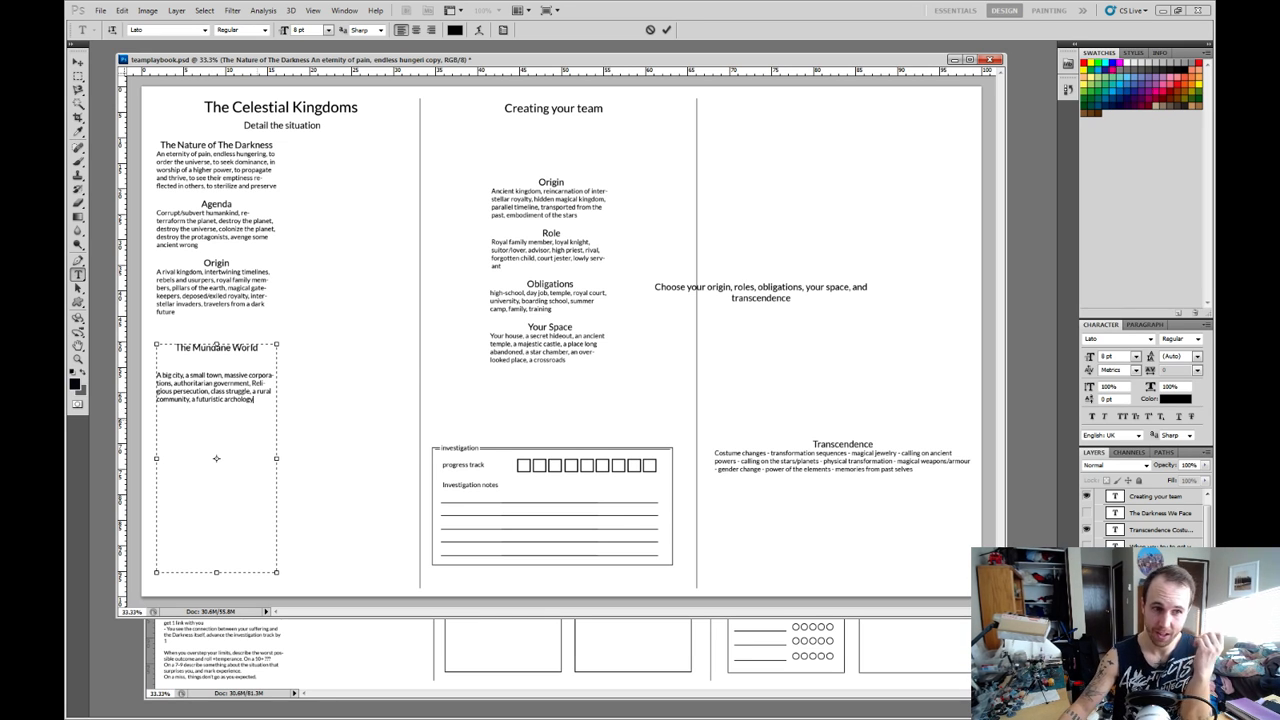
# Remove one blank line between the "The Mundane World" heading and its options paragraph.
pyautogui.hotkey('ctrl', 'a')
pyautogui.press('Right')
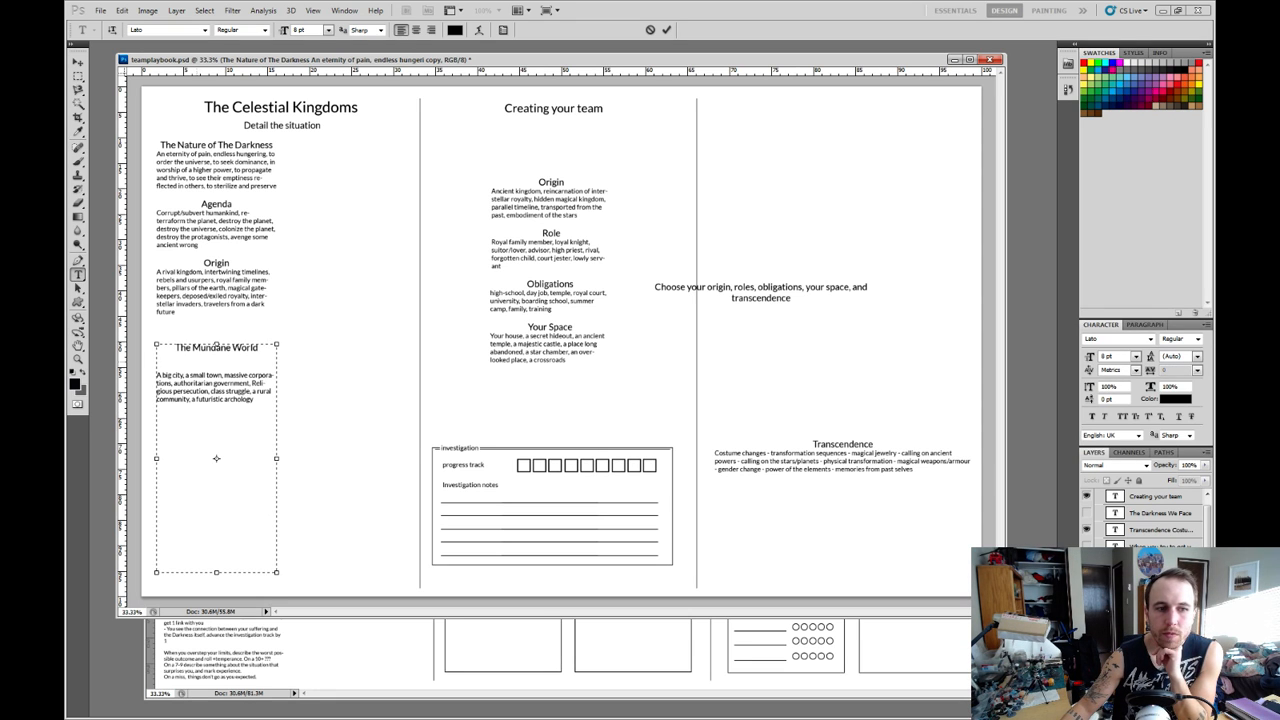
pyautogui.press('Up')
pyautogui.press('BackSpace')
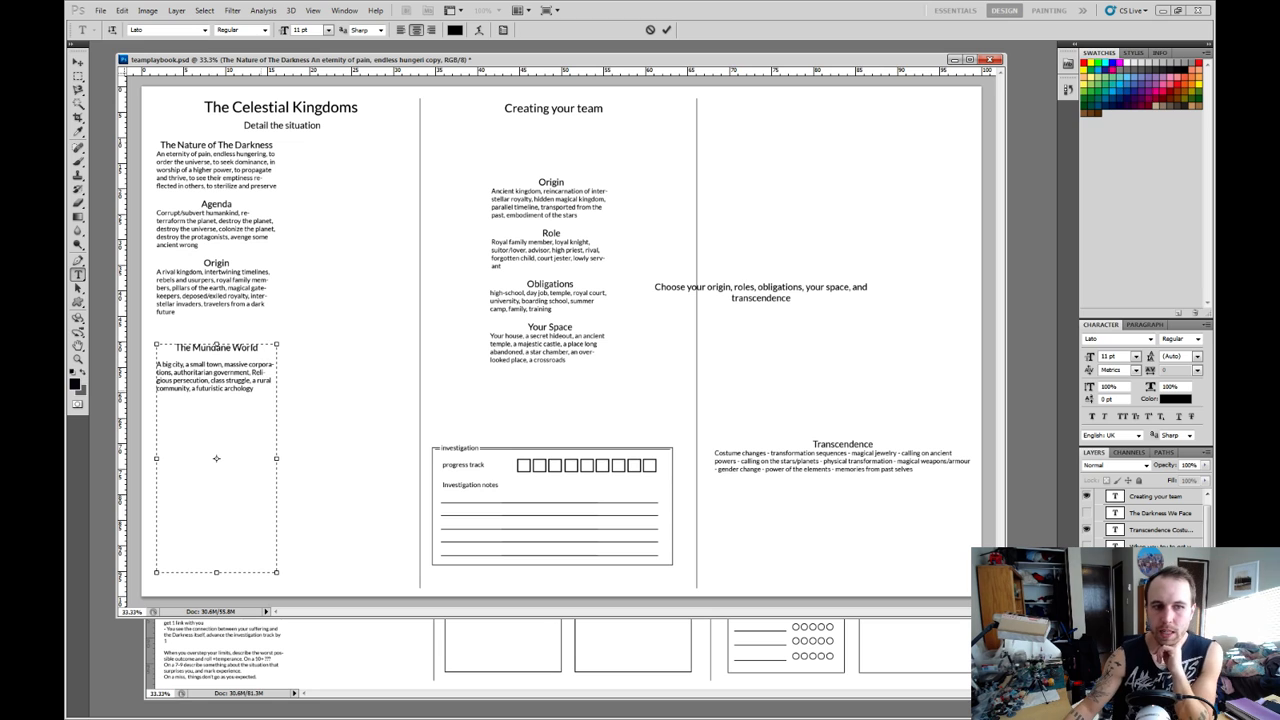
pyautogui.click(158, 397)
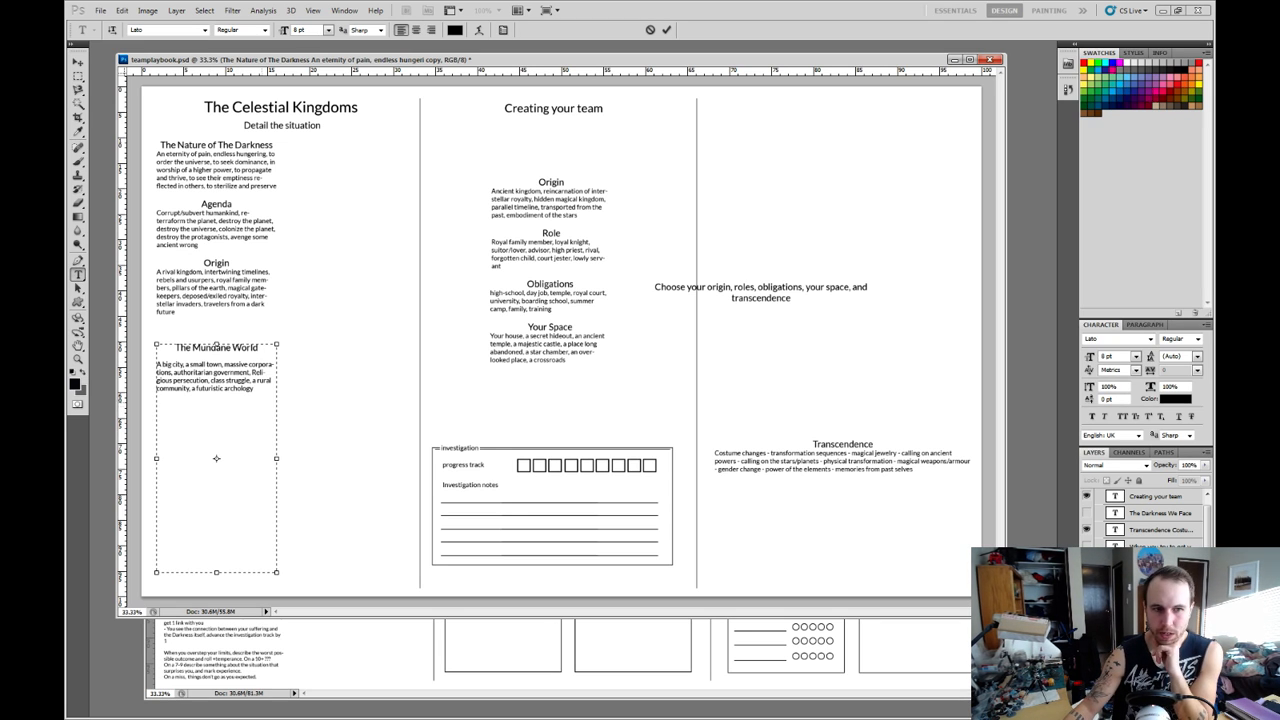
pyautogui.moveTo(256, 389); pyautogui.dragTo(158, 357)
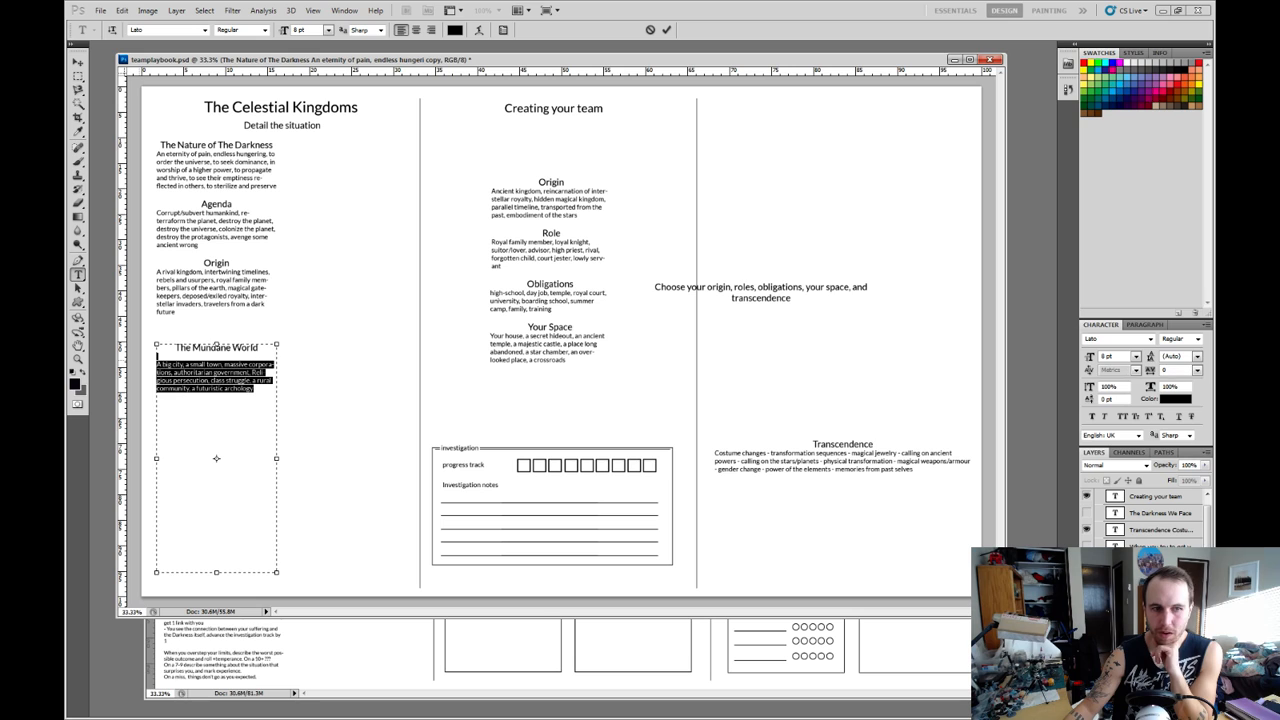
pyautogui.click(158, 361)
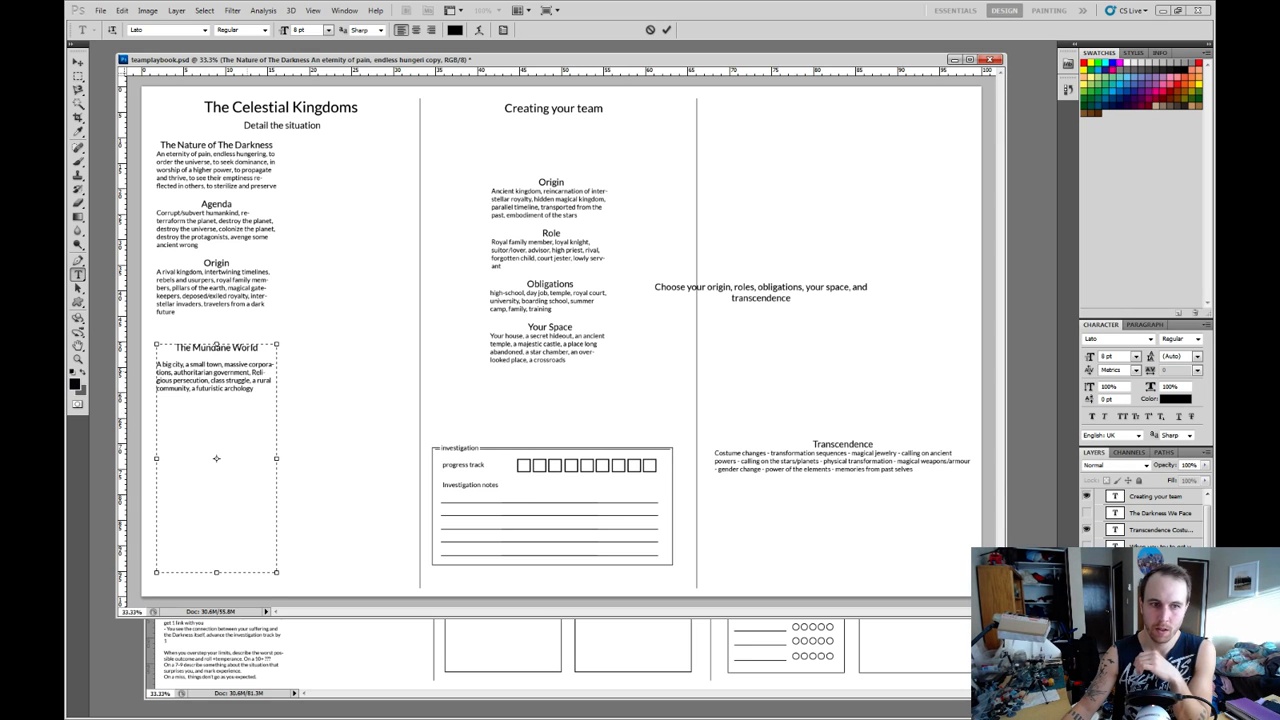
pyautogui.moveTo(252, 373); pyautogui.dragTo(209, 381)
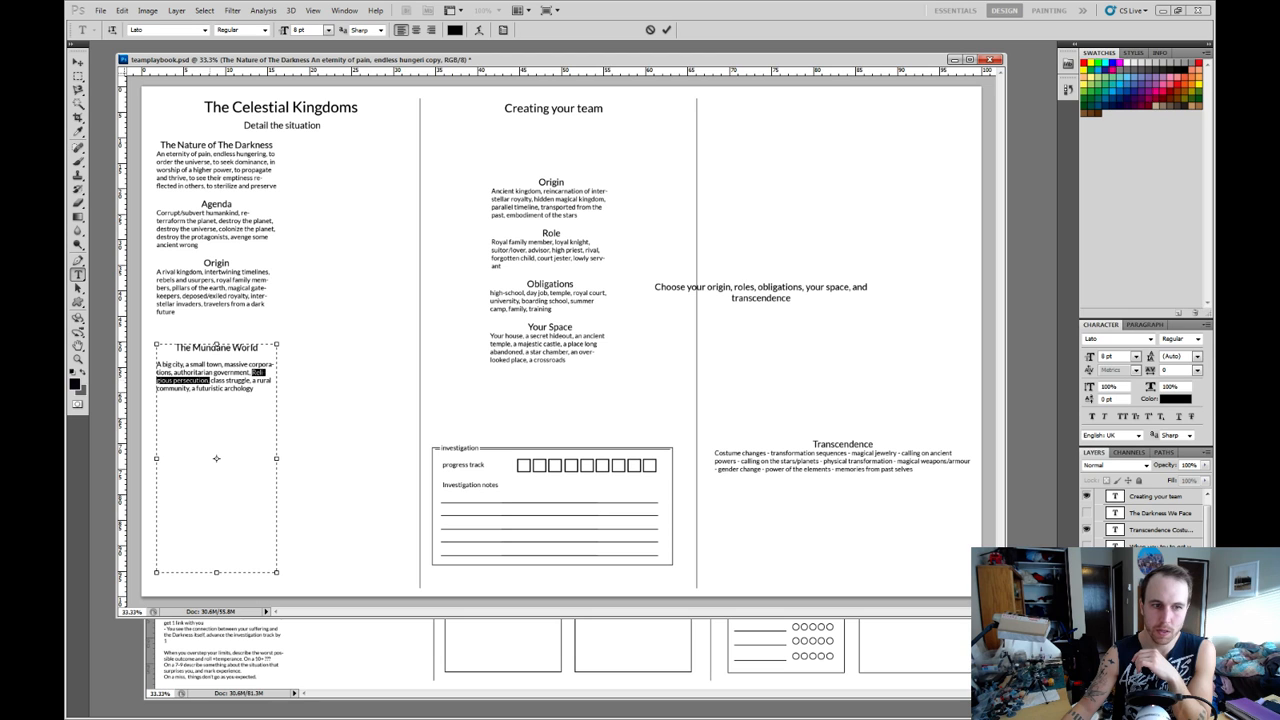
pyautogui.click(210, 390)
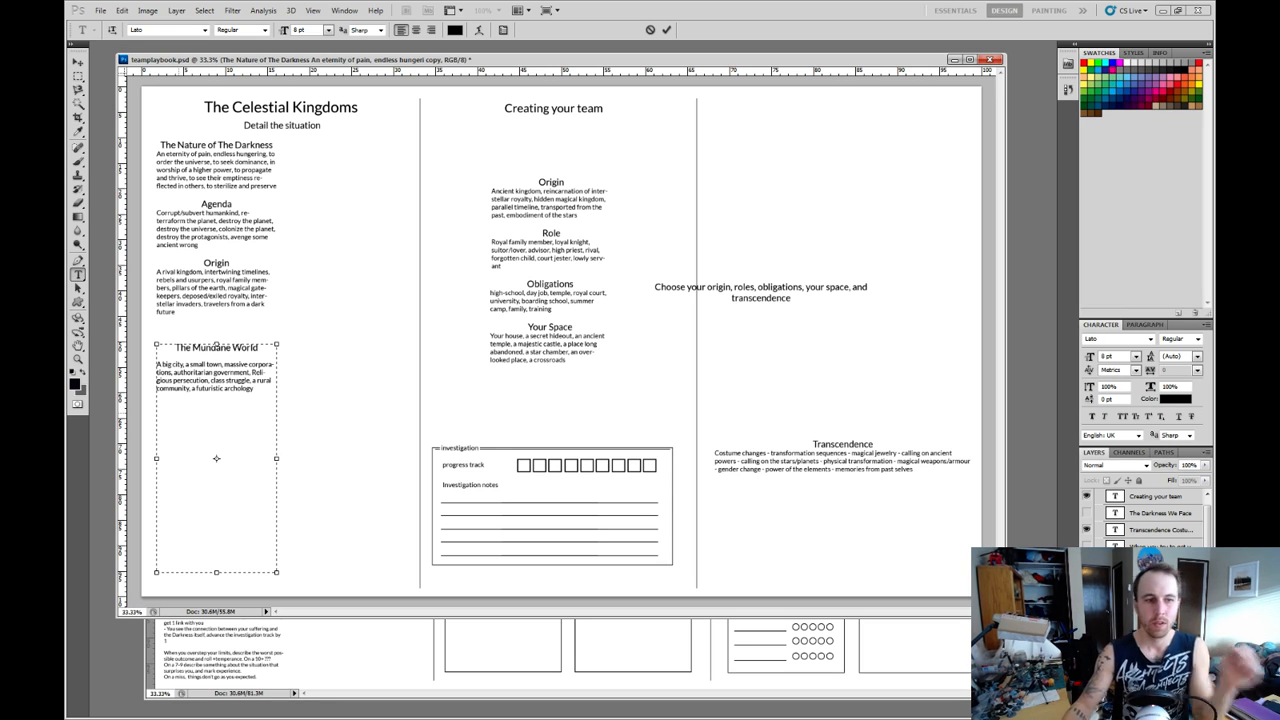
# Add a "Taboos" line below the Mundane World options, separated by a blank line.
pyautogui.write('Taboos')
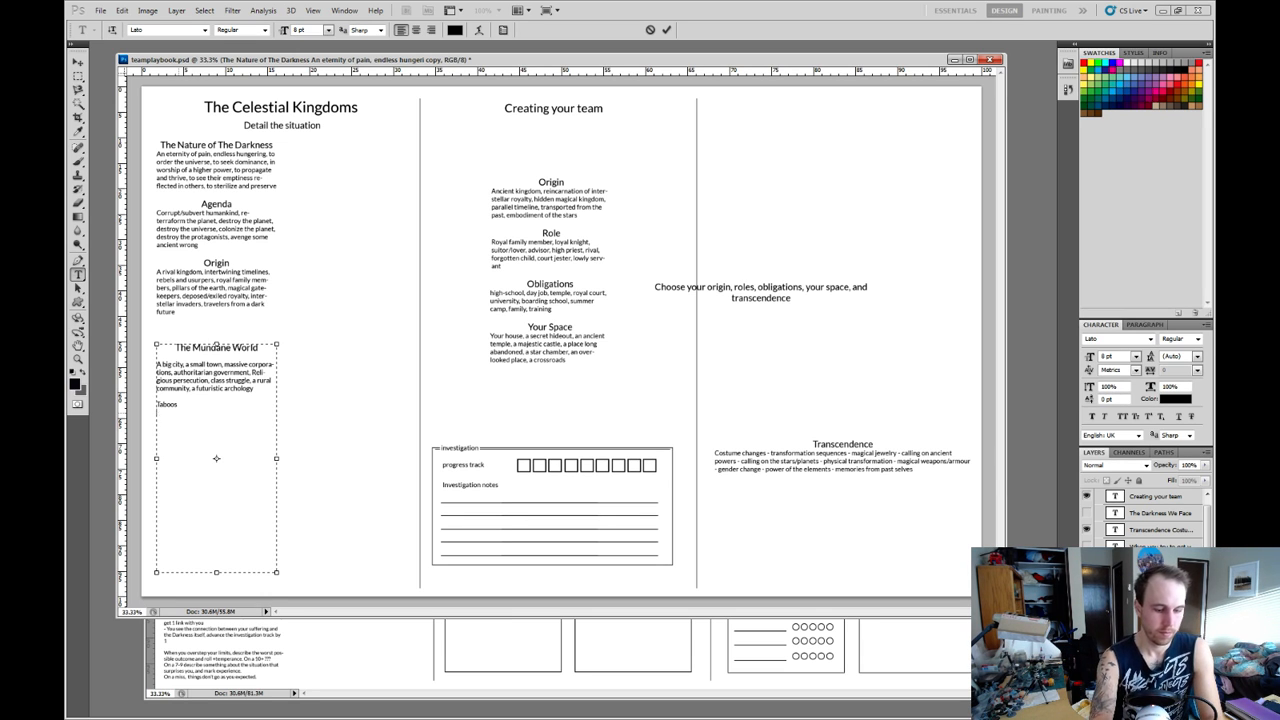
pyautogui.write('nder,')
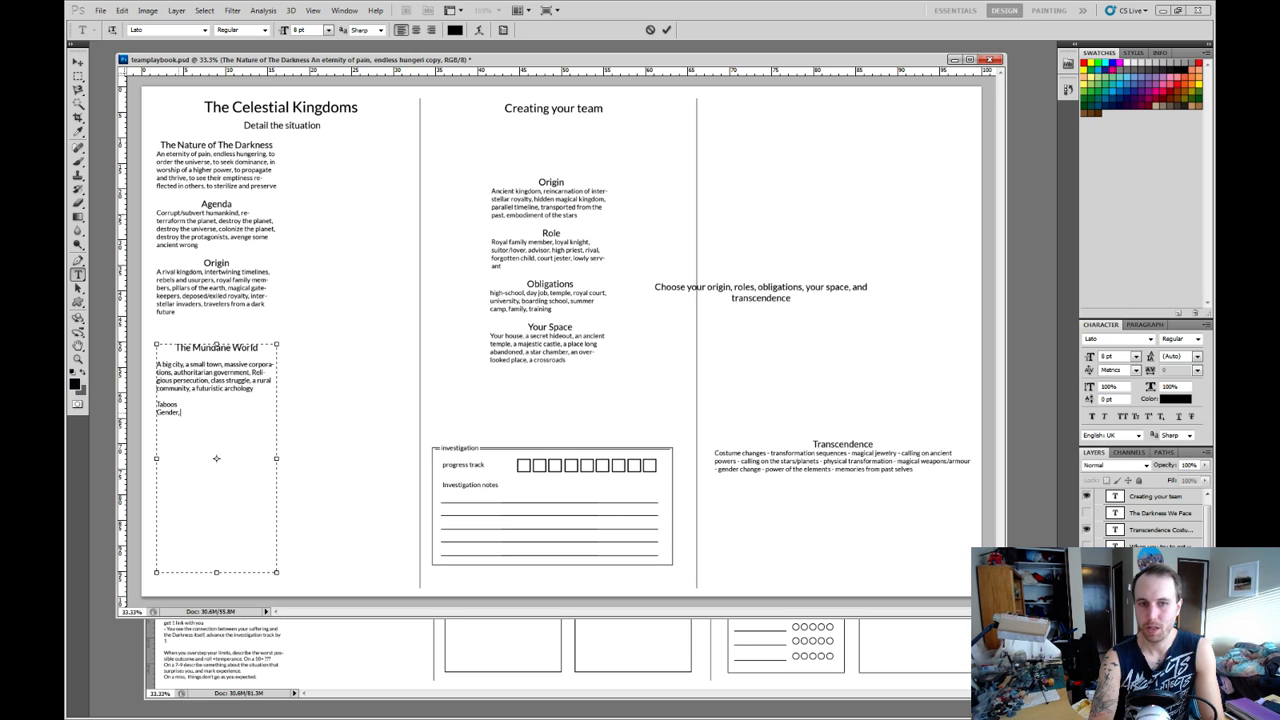
pyautogui.write('Se')
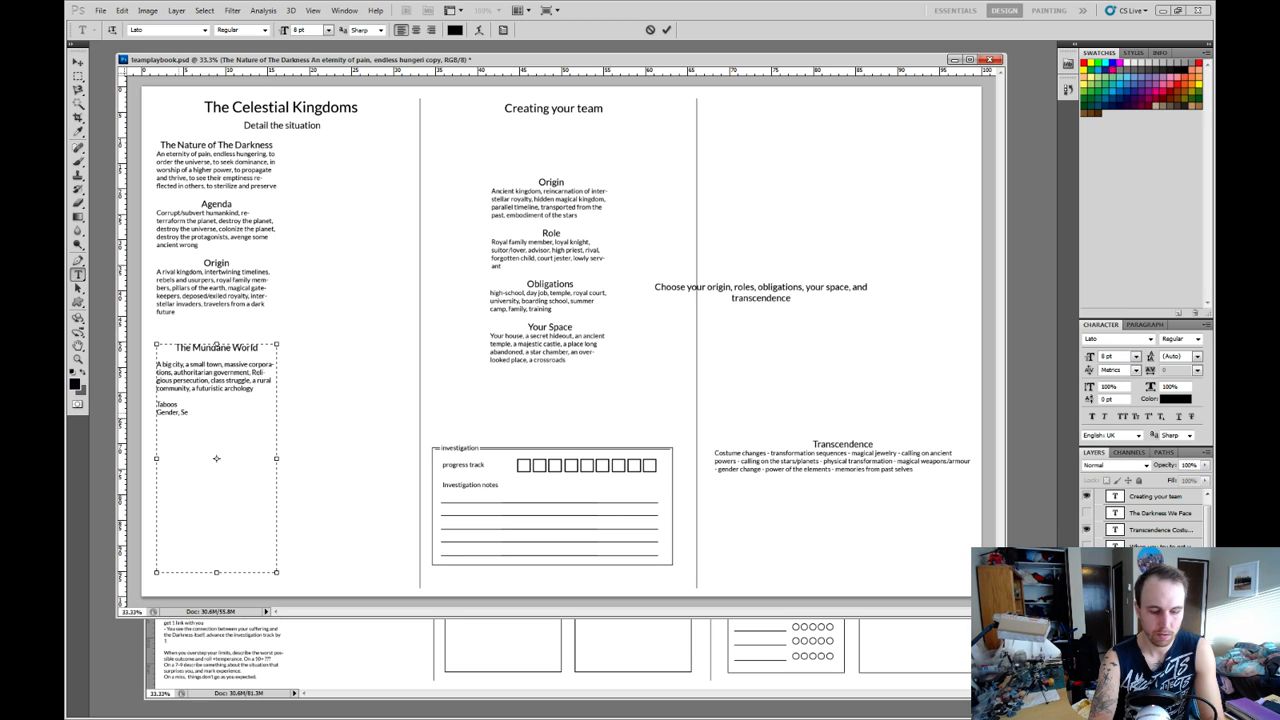
pyautogui.press('BackSpace')
pyautogui.press('BackSpace')
pyautogui.press('BackSpace')
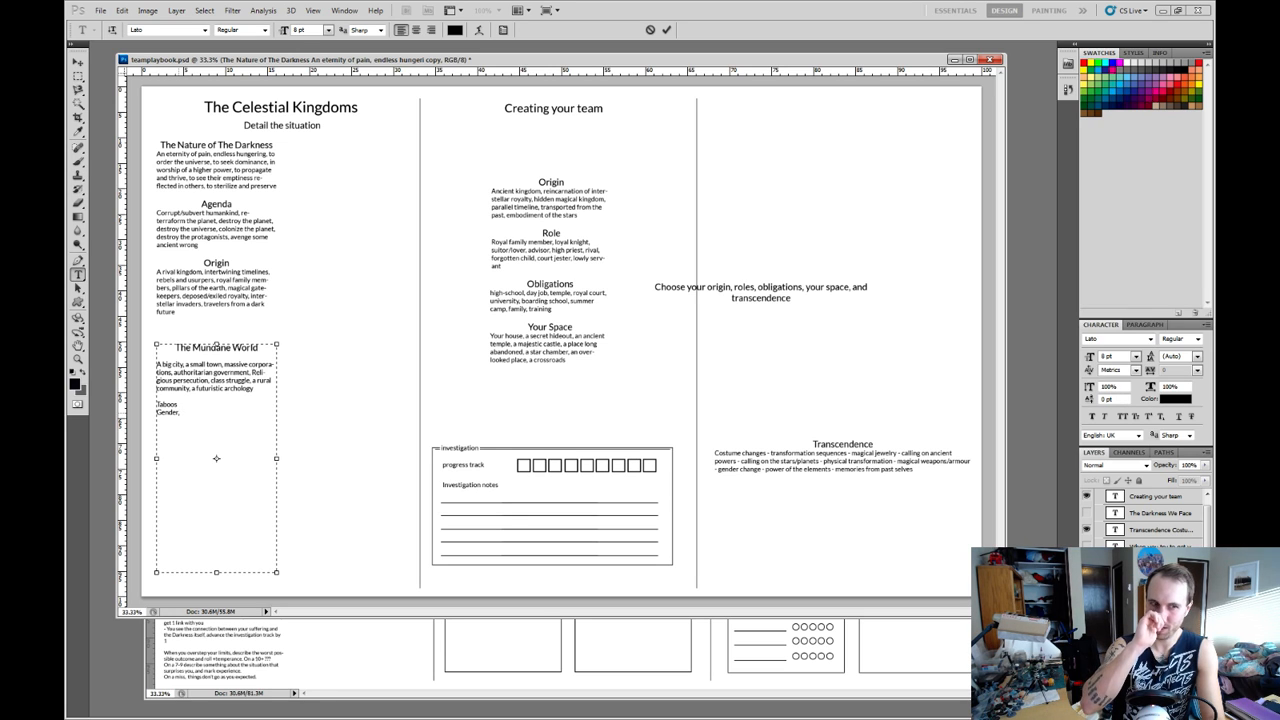
pyautogui.write('S')
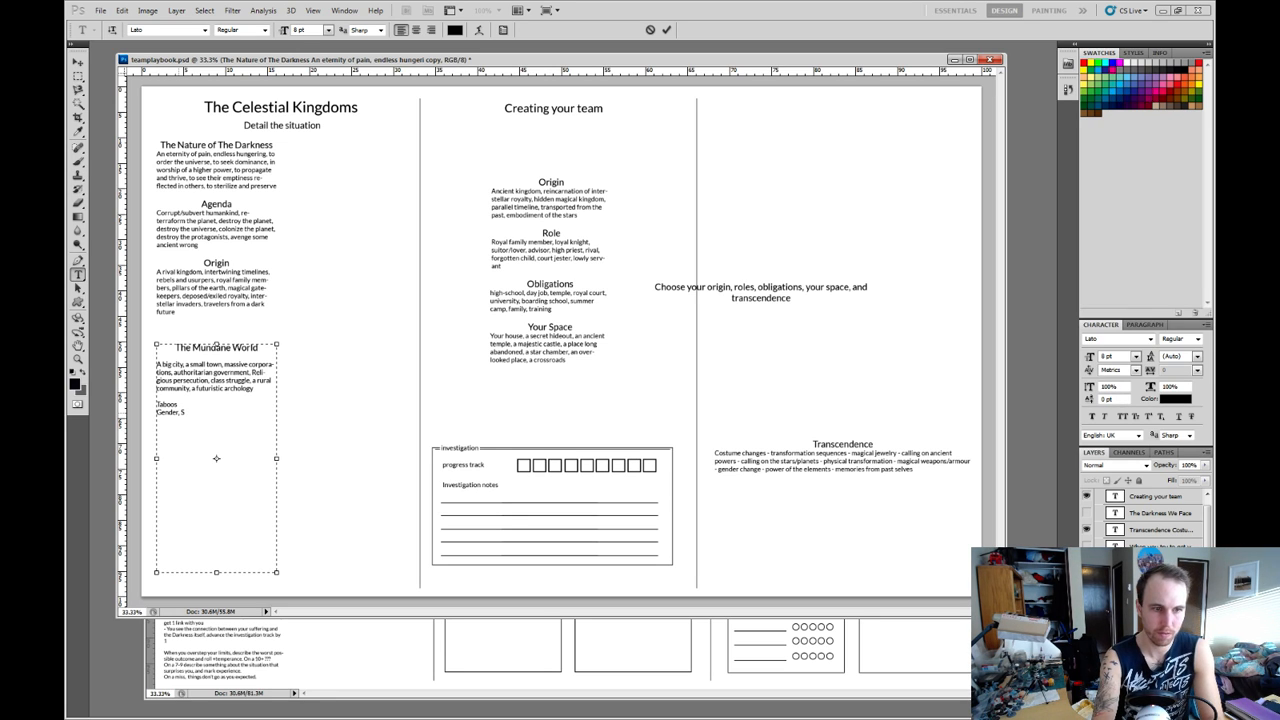
pyautogui.write('axuality,')
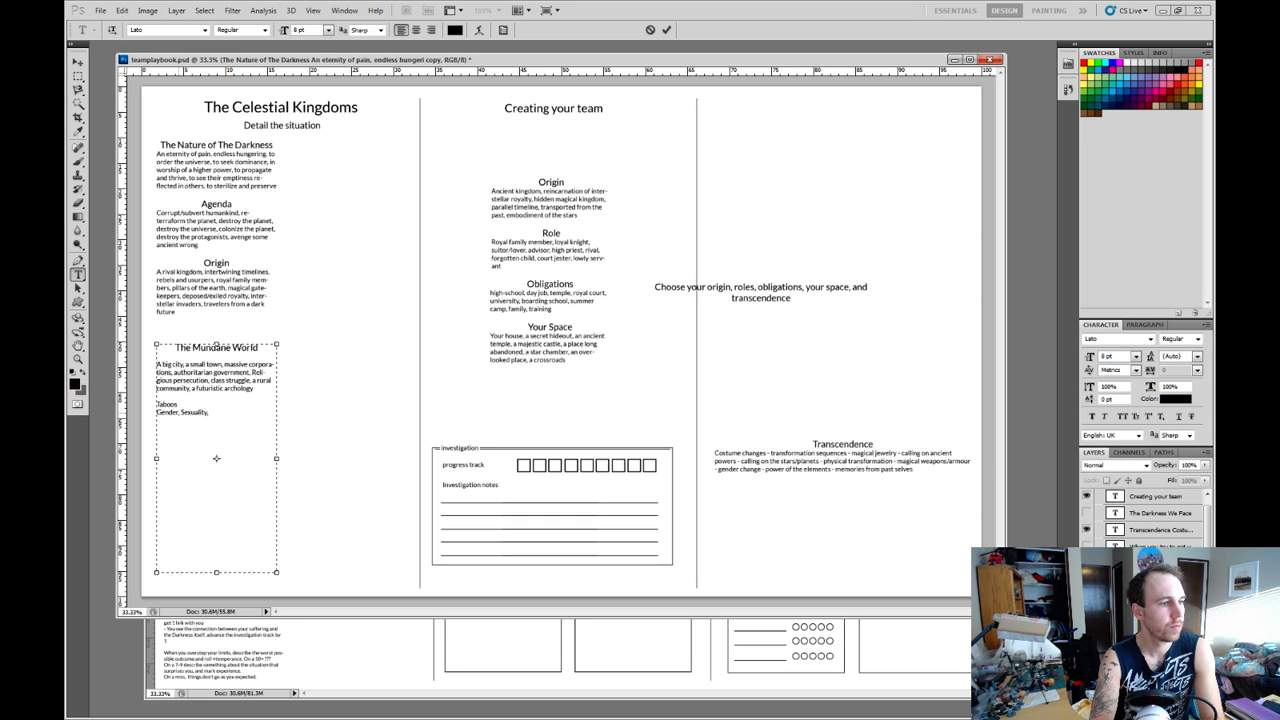
pyautogui.press('BackSpace')
pyautogui.press('BackSpace')
pyautogui.press('BackSpace')
pyautogui.press('BackSpace')
pyautogui.press('BackSpace')
pyautogui.press('BackSpace')
pyautogui.press('BackSpace')
pyautogui.press('BackSpace')
pyautogui.press('BackSpace')
pyautogui.press('BackSpace')
pyautogui.press('BackSpace')
pyautogui.press('BackSpace')
pyautogui.press('BackSpace')
pyautogui.press('BackSpace')
pyautogui.press('BackSpace')
pyautogui.press('BackSpace')
pyautogui.press('BackSpace')
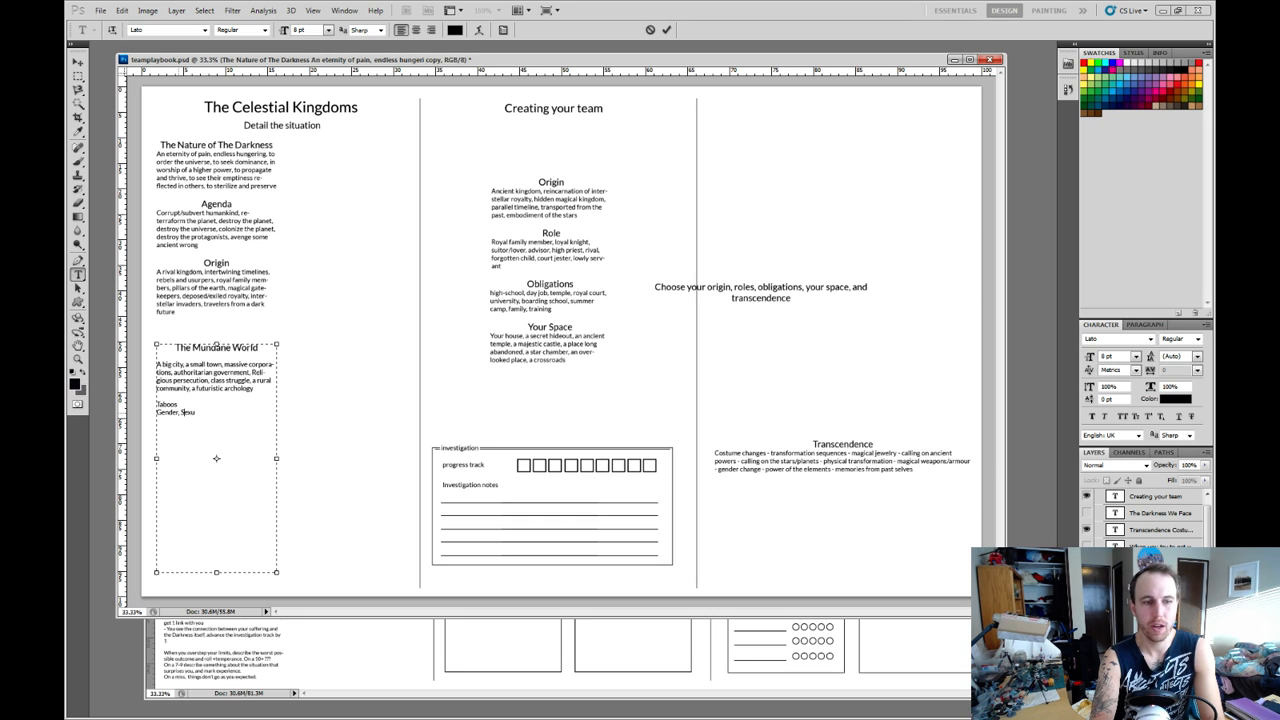
pyautogui.press('BackSpace')
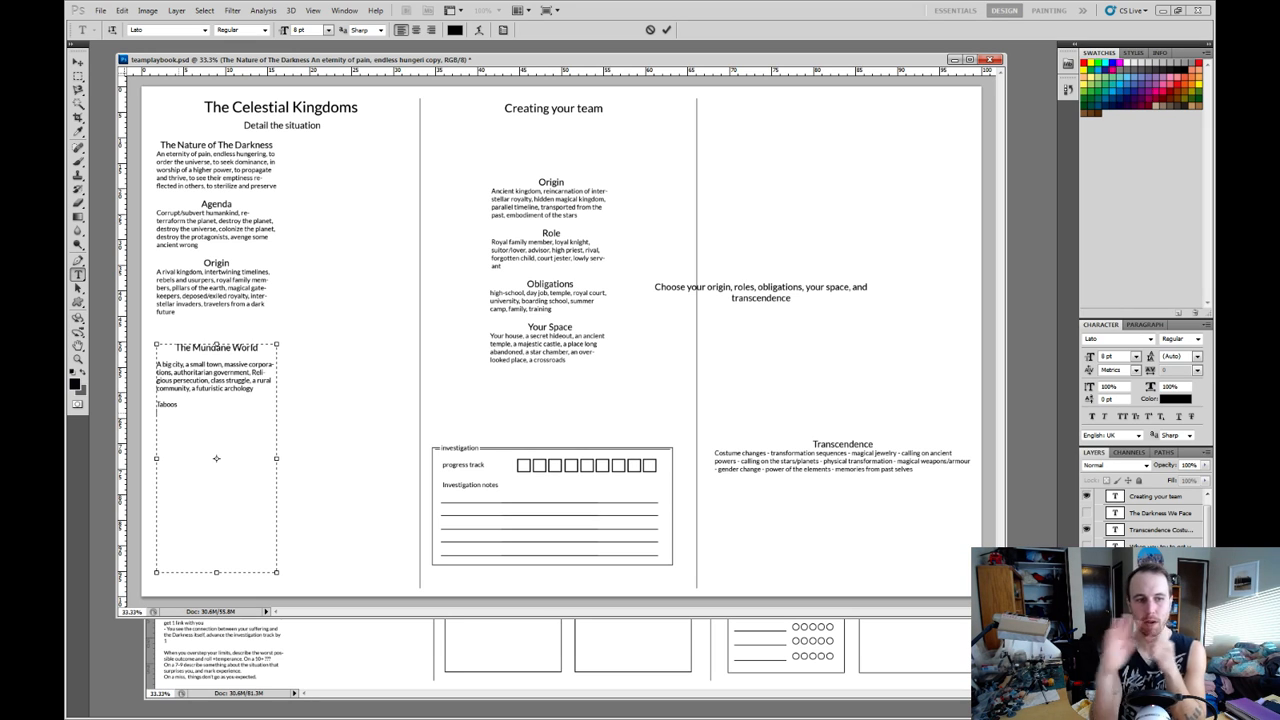
# Turn the Taboos line into the question "Taboos?" and add "Culturally encouraged behaviours?" beneath it after a blank line.
pyautogui.hotkey('shift', 'Left')
pyautogui.hotkey('shift', 'Left')
pyautogui.hotkey('shift', 'Left')
pyautogui.hotkey('shift', 'Left')
pyautogui.hotkey('shift', 'Left')
pyautogui.hotkey('shift', 'Left')
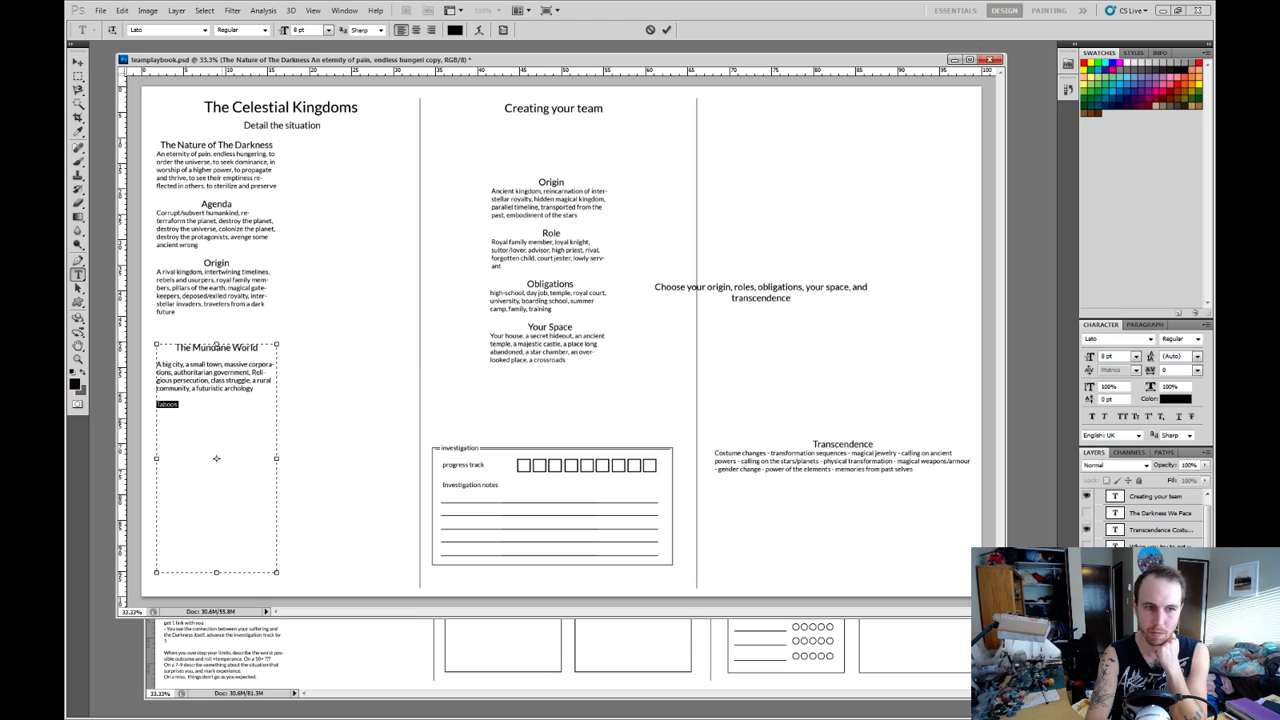
pyautogui.press('Right')
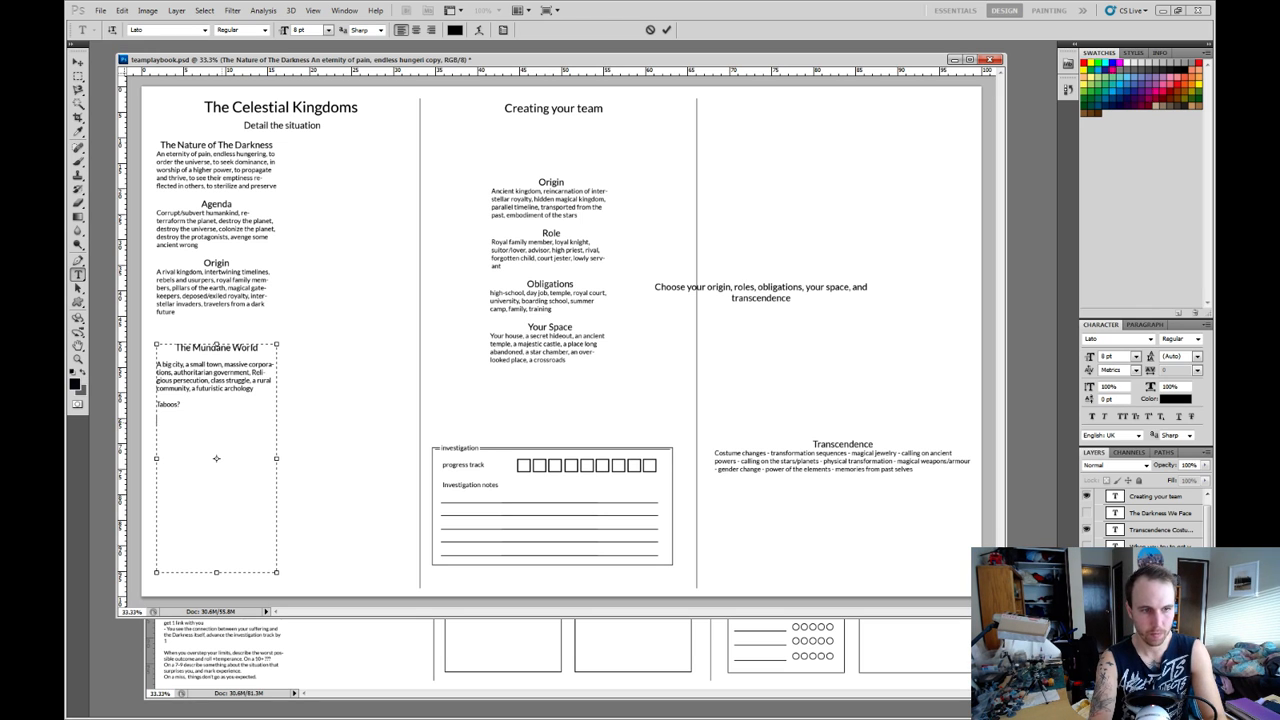
pyautogui.write('Cu')
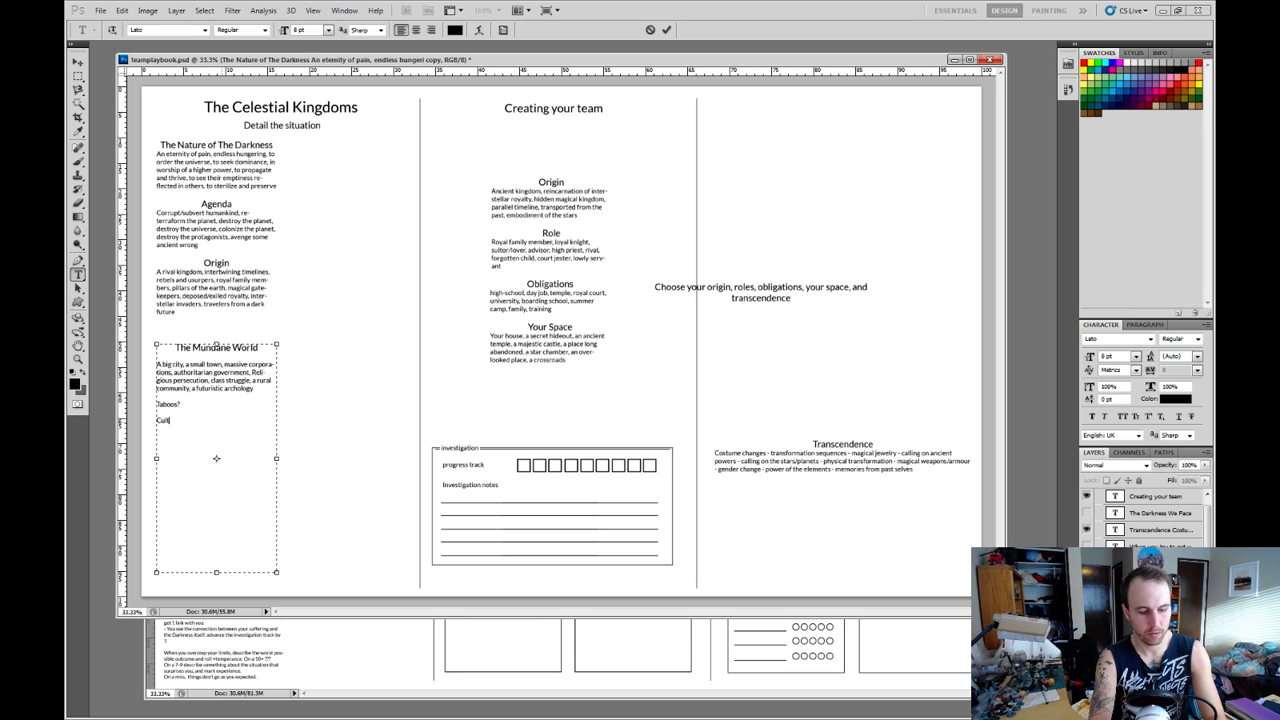
pyautogui.write('lturally e')
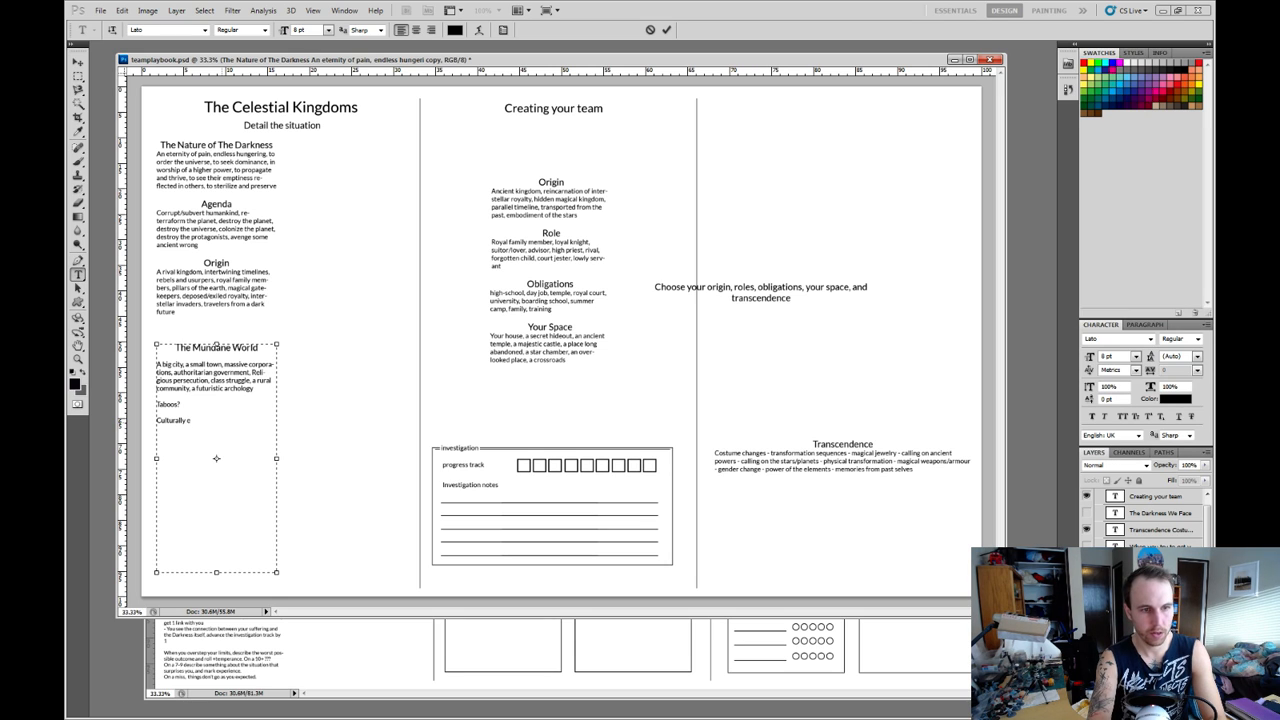
pyautogui.write('ncouraged')
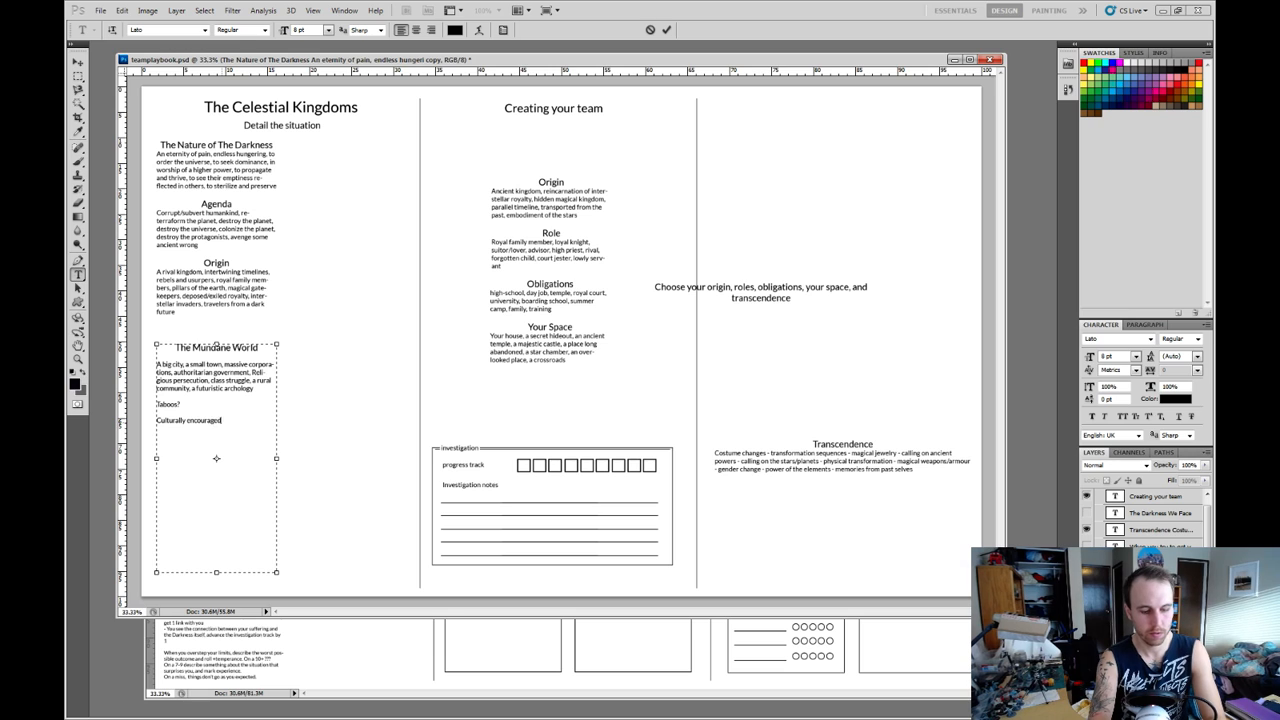
pyautogui.write(' behaviours?')
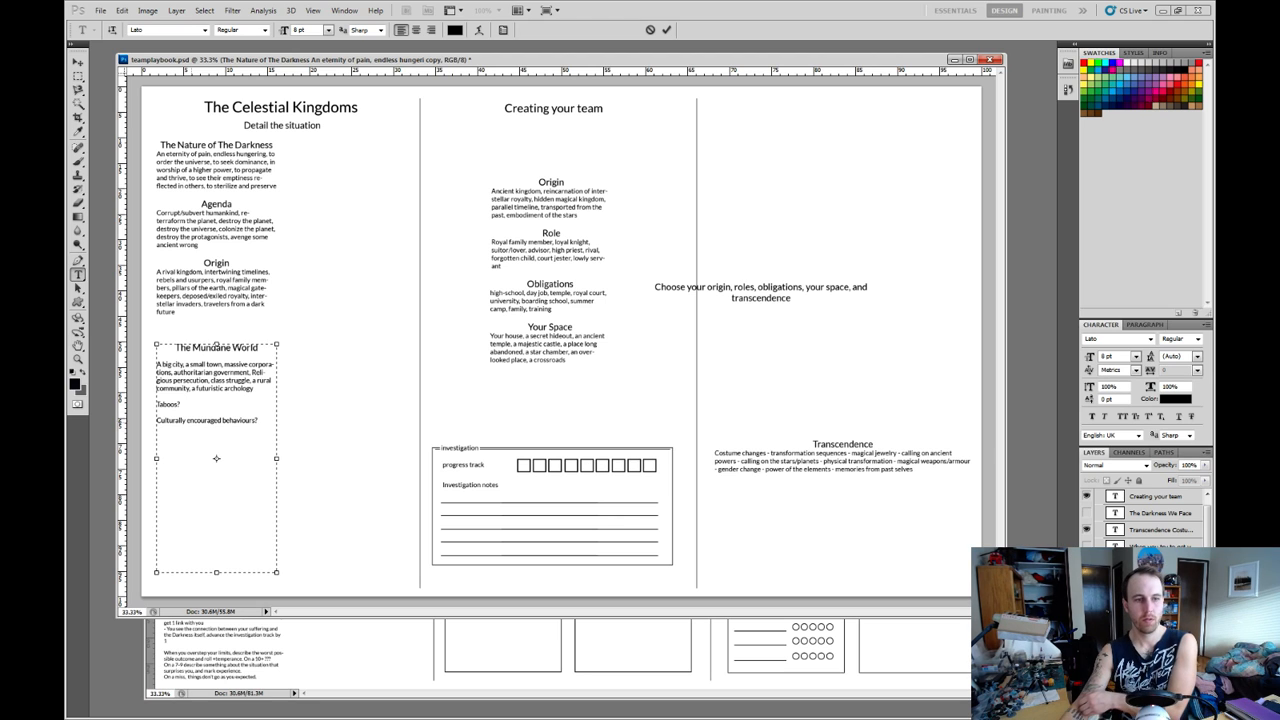
# Shorten the second question to "Encouraged behaviours?" and commit the Mundane World text.
pyautogui.moveTo(190, 421); pyautogui.dragTo(157, 421)
pyautogui.write('E')
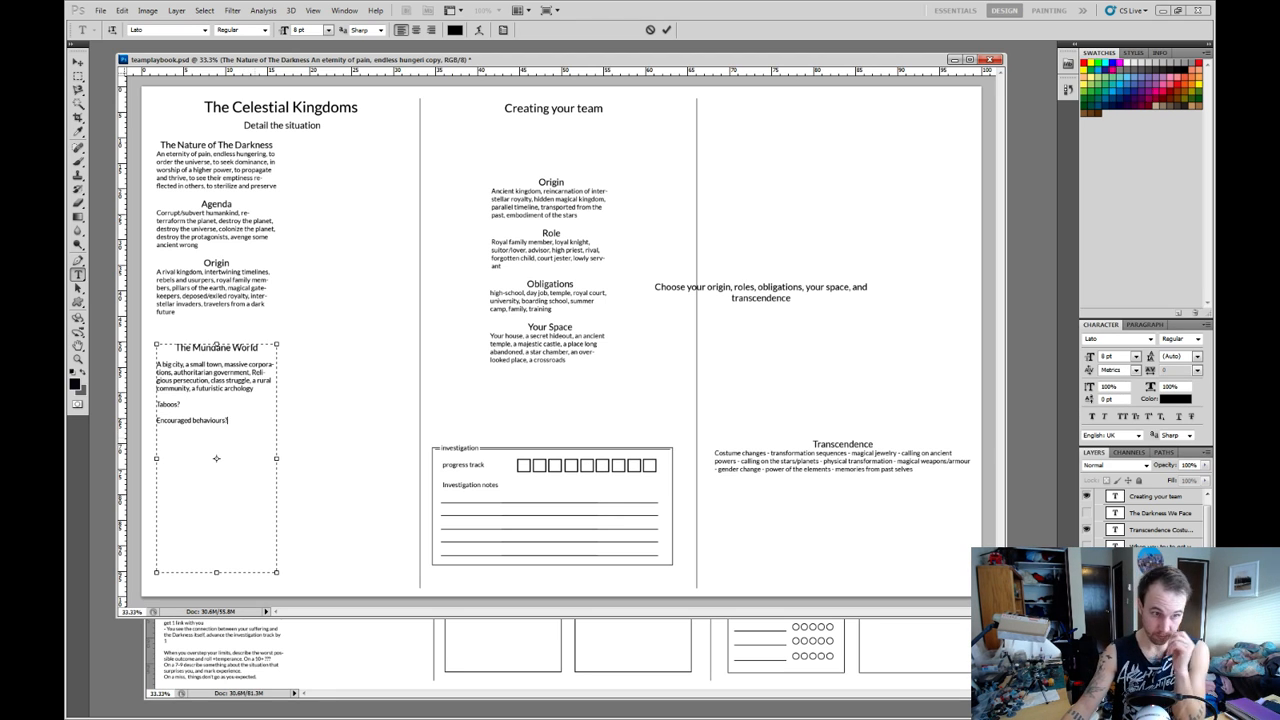
pyautogui.moveTo(157, 404); pyautogui.dragTo(228, 421)
pyautogui.click(223, 420)
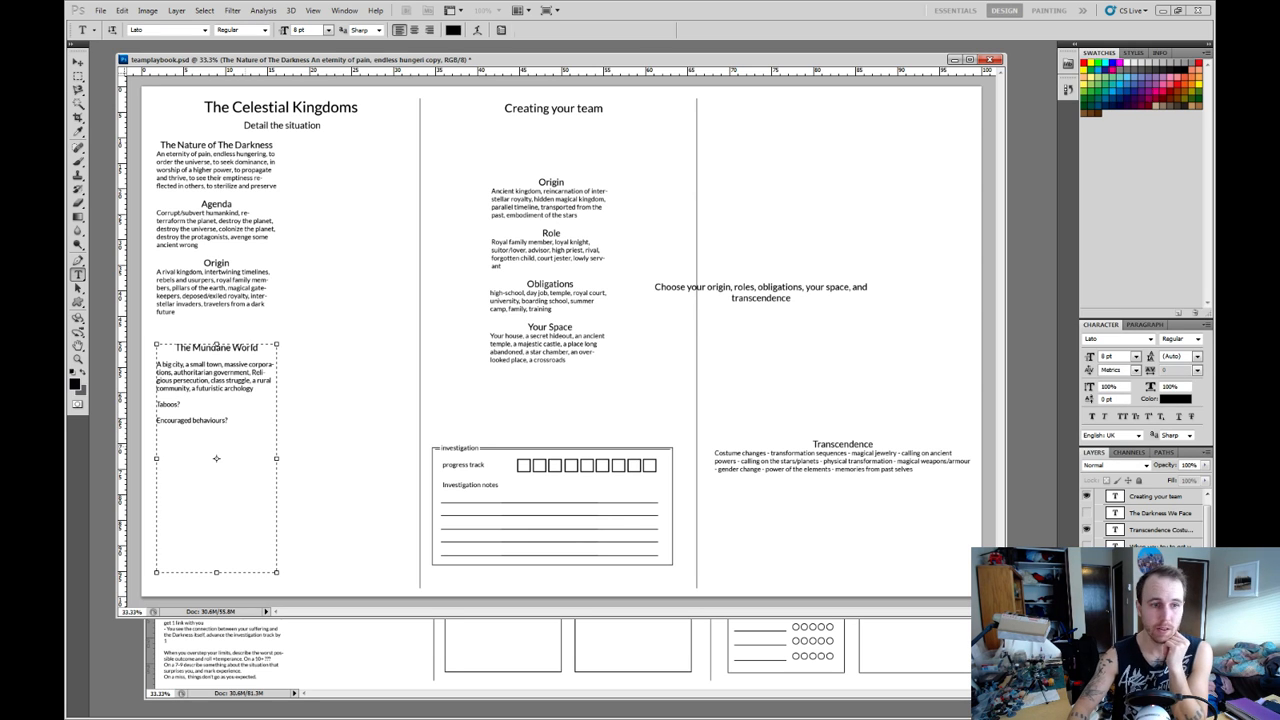
pyautogui.hotkey('ctrl', 'Return')
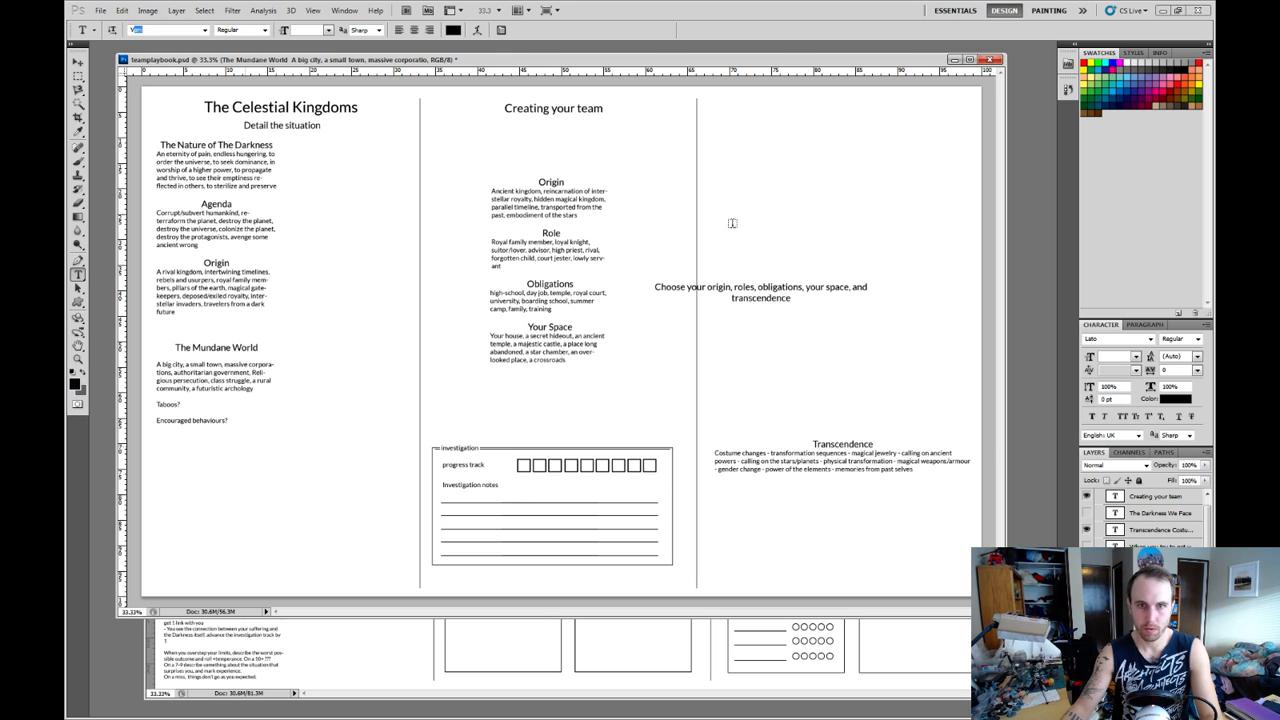
# Set the font of the text layer containing "The Nature of The Darkness", "Agenda" and "Origin" to Vani.
pyautogui.click(1110, 529)
pyautogui.click(1150, 614)
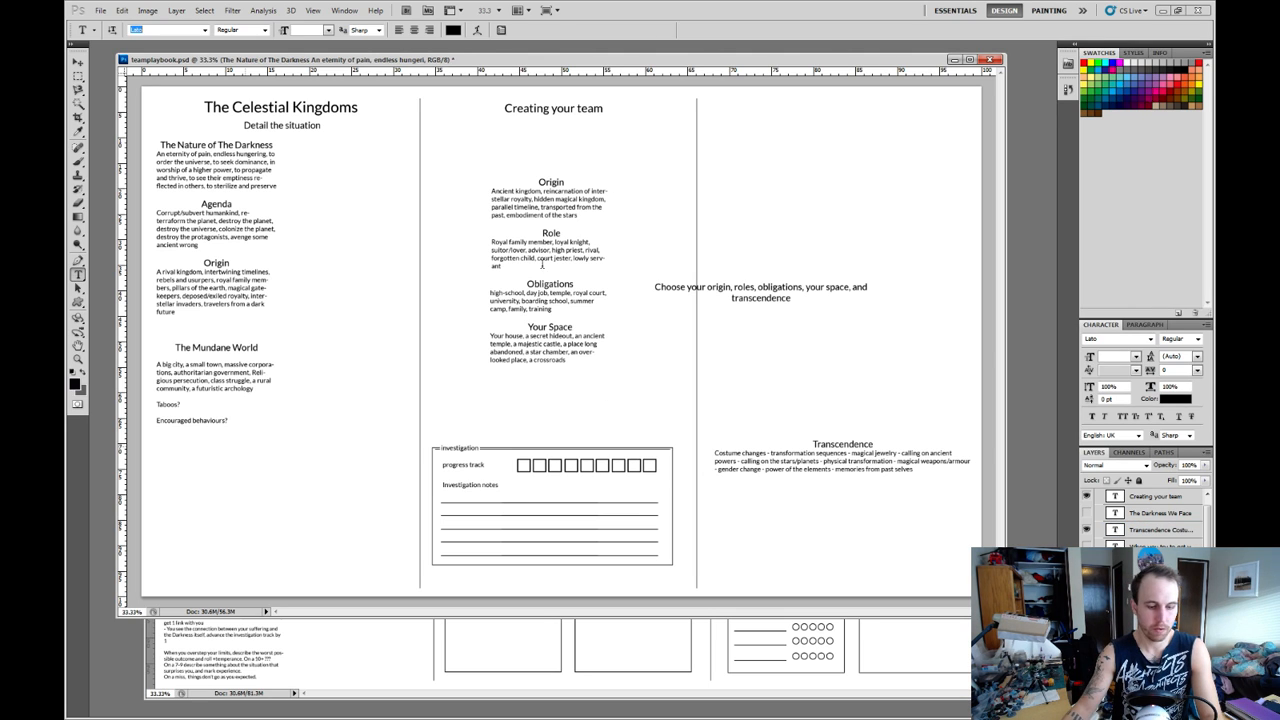
pyautogui.write('v')
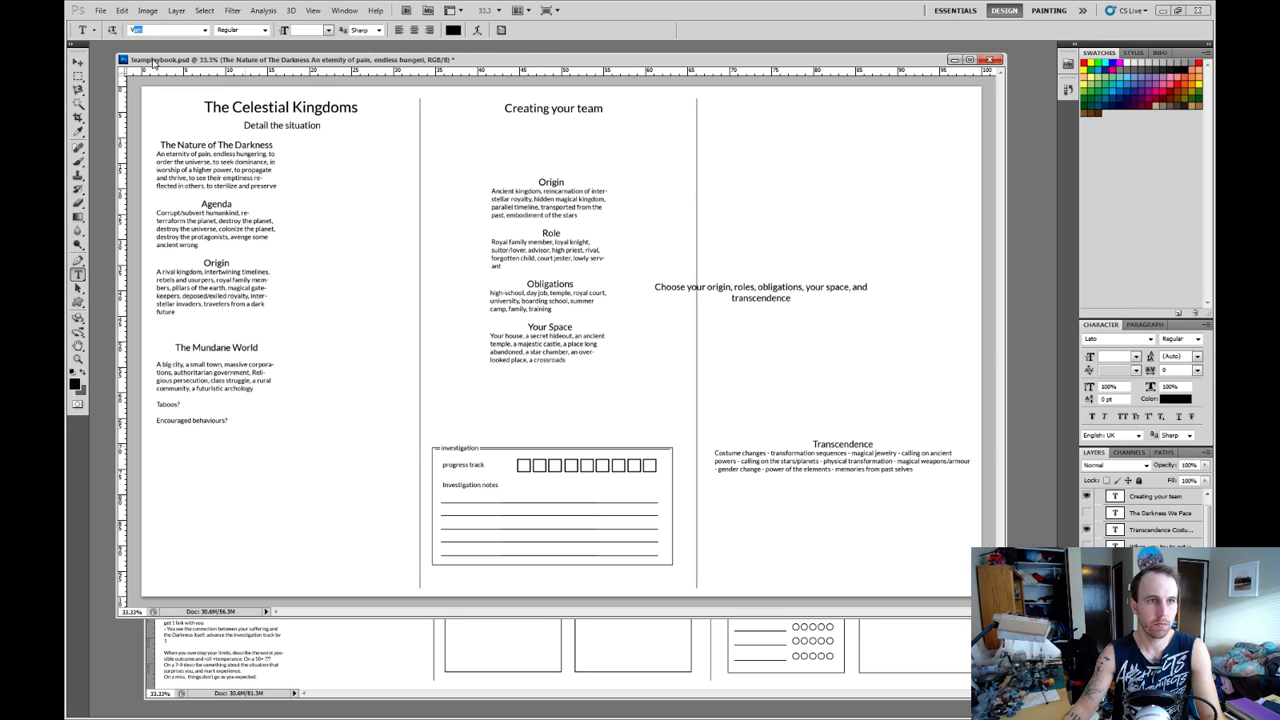
pyautogui.press('Return')
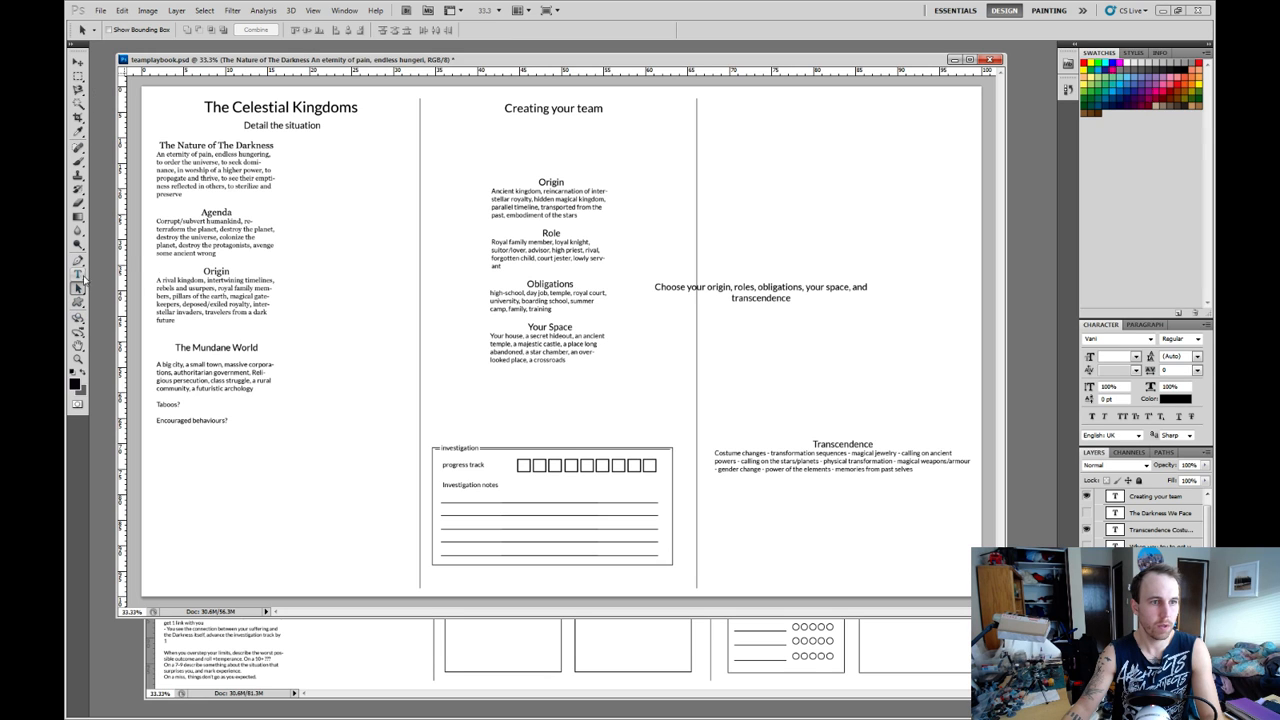
# Move the Origin and Role text block and the Obligations and Your Space block side by side beneath the "Creating your team" heading.
pyautogui.click(78, 63)
pyautogui.rightClick(577, 249)
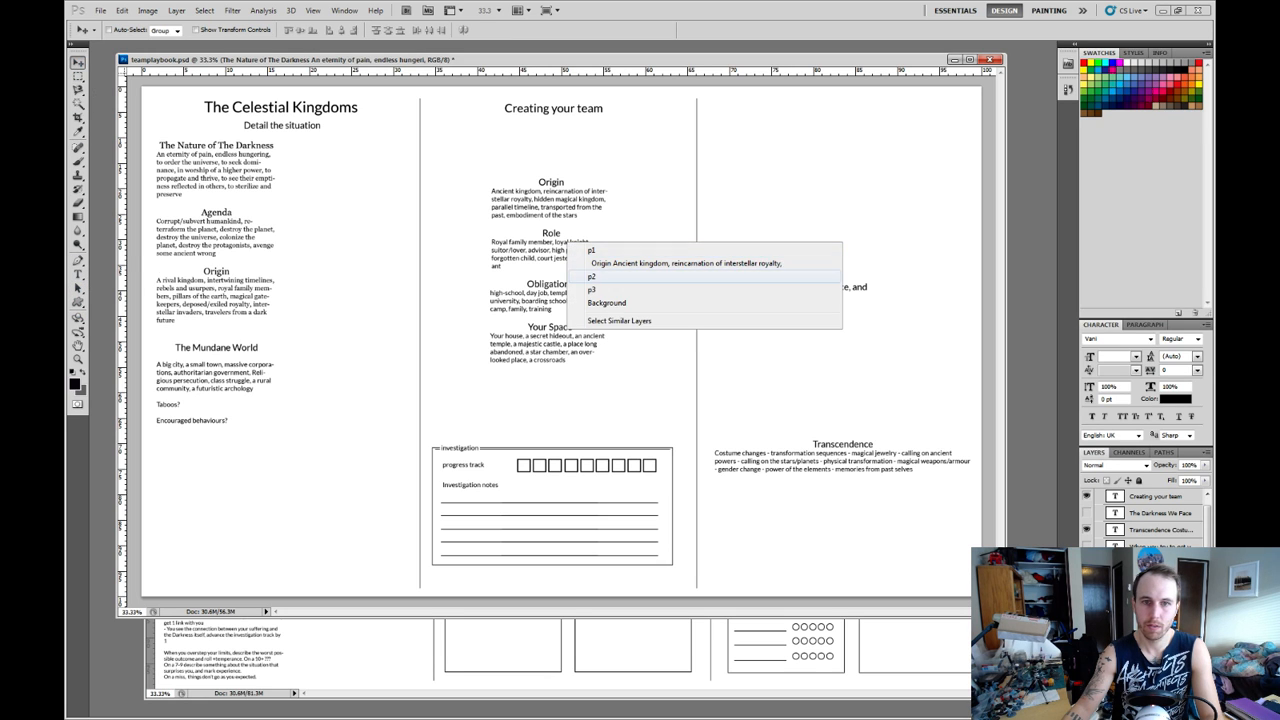
pyautogui.click(600, 262)
pyautogui.moveTo(580, 262); pyautogui.dragTo(527, 207)
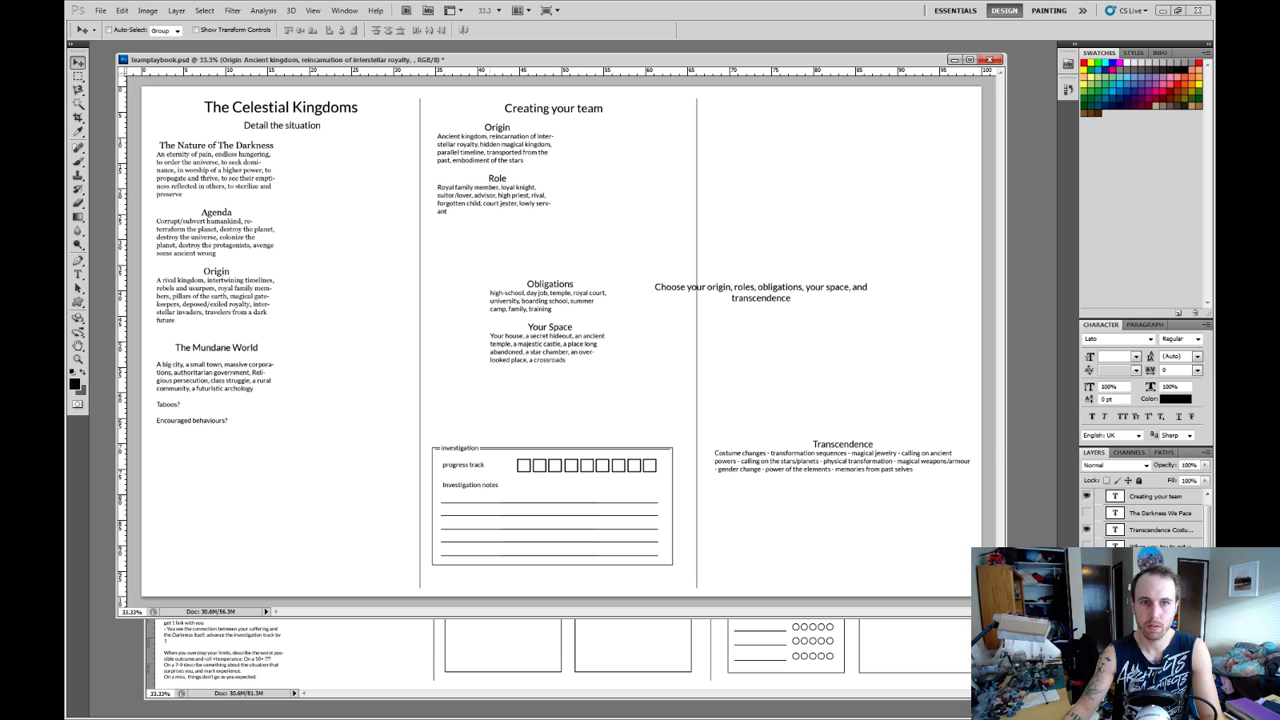
pyautogui.rightClick(558, 329)
pyautogui.click(600, 343)
pyautogui.moveTo(600, 343); pyautogui.dragTo(677, 186)
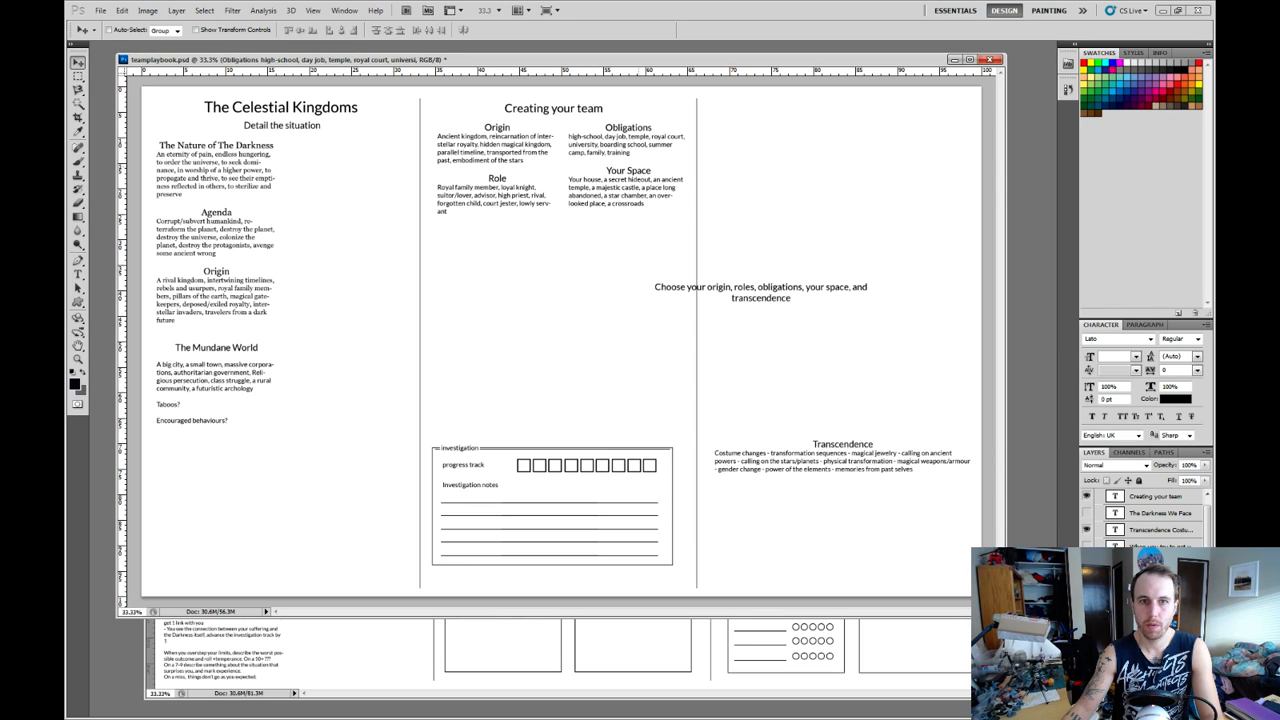
# Move the "Choose your origin, roles, obligations, your space, and transcendence" line directly beneath the "Creating your team" heading.
pyautogui.rightClick(778, 289)
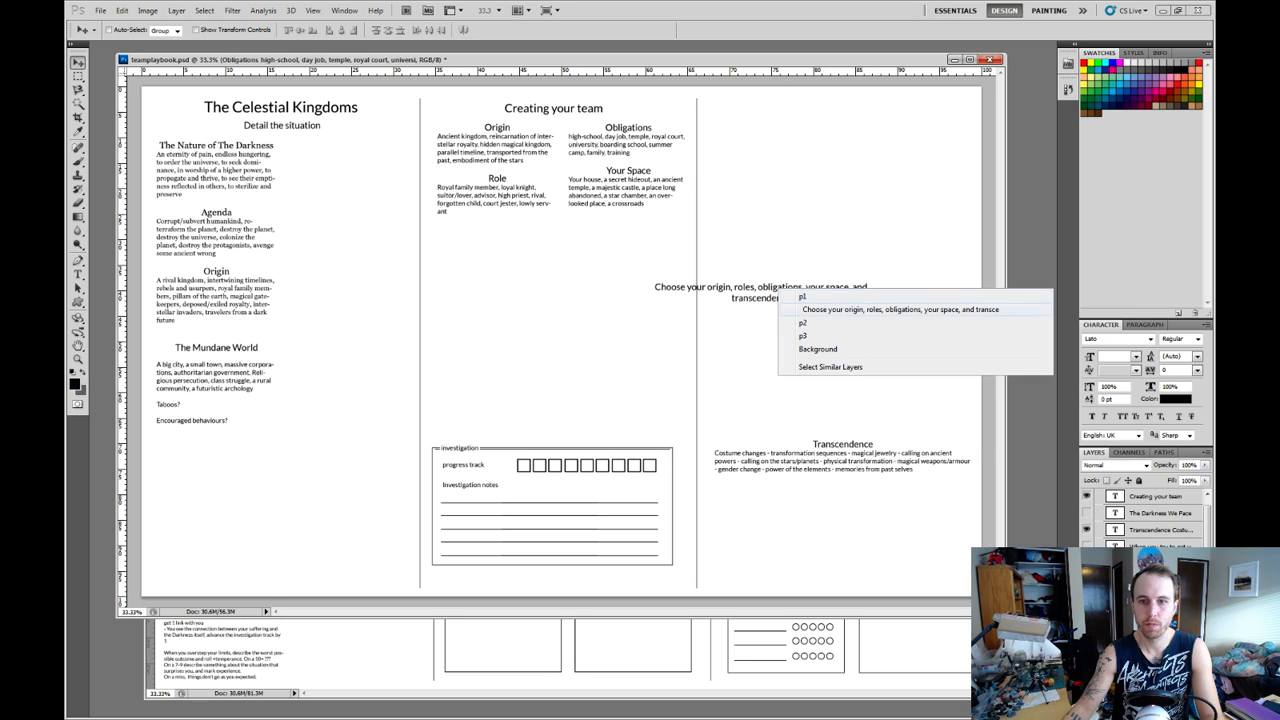
pyautogui.click(822, 310)
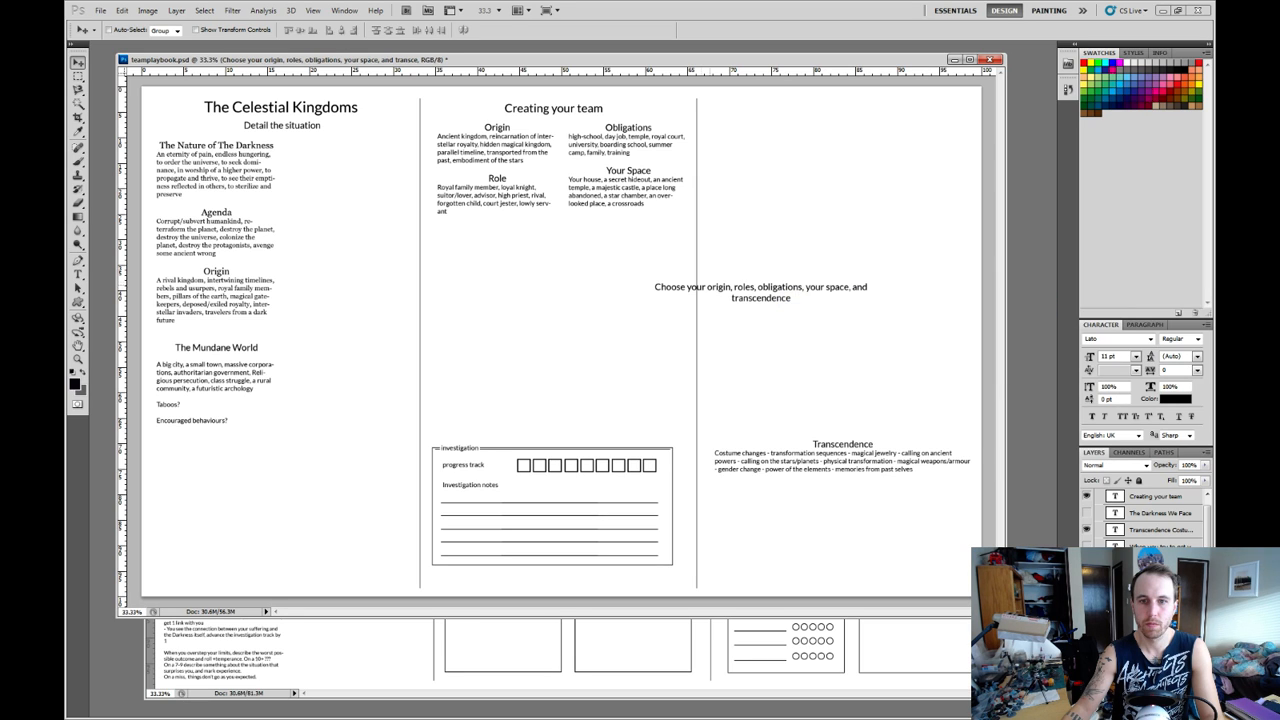
pyautogui.moveTo(822, 310); pyautogui.dragTo(618, 144)
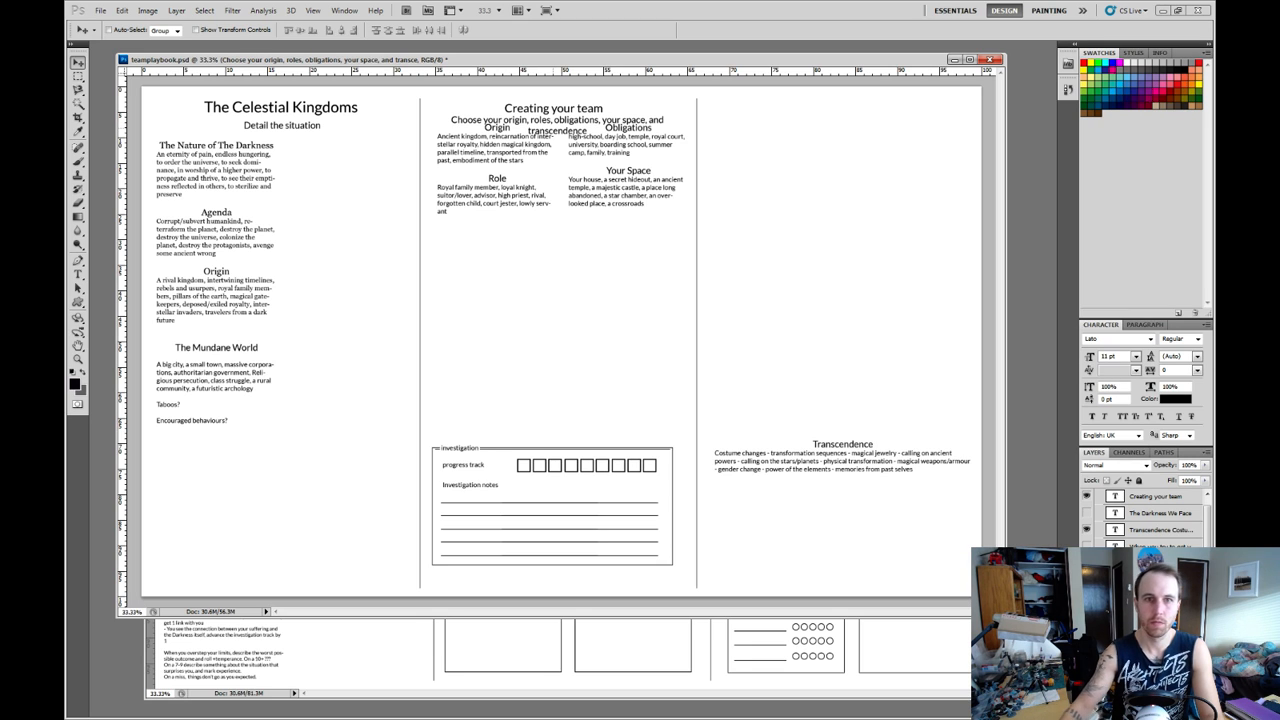
# Shift the Origin/Role and Obligations/Your Space text blocks down so they clear the instruction line above them.
pyautogui.rightClick(486, 153)
pyautogui.click(516, 174)
pyautogui.moveTo(516, 174); pyautogui.dragTo(516, 195)
pyautogui.rightClick(627, 153)
pyautogui.click(660, 174)
pyautogui.moveTo(660, 174); pyautogui.dragTo(660, 197)
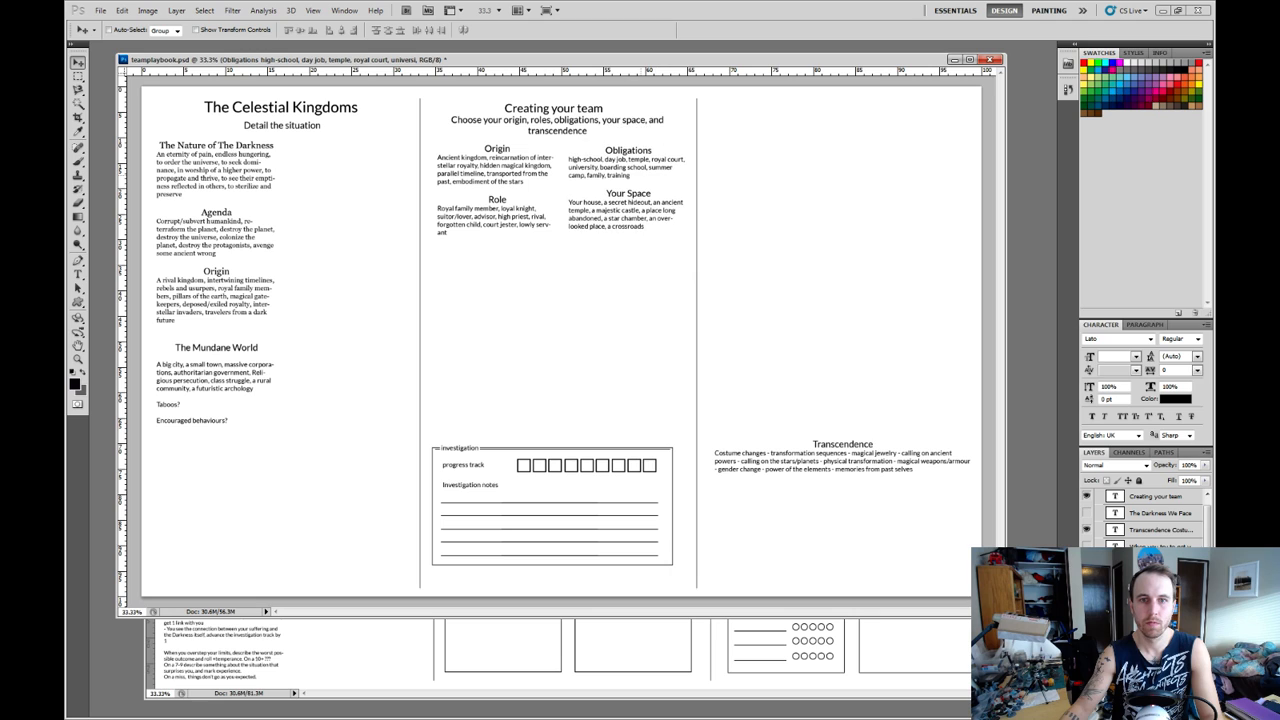
# Move the Transcendence text from the third column to the second, below the Role and Your Space text.
pyautogui.rightClick(806, 462)
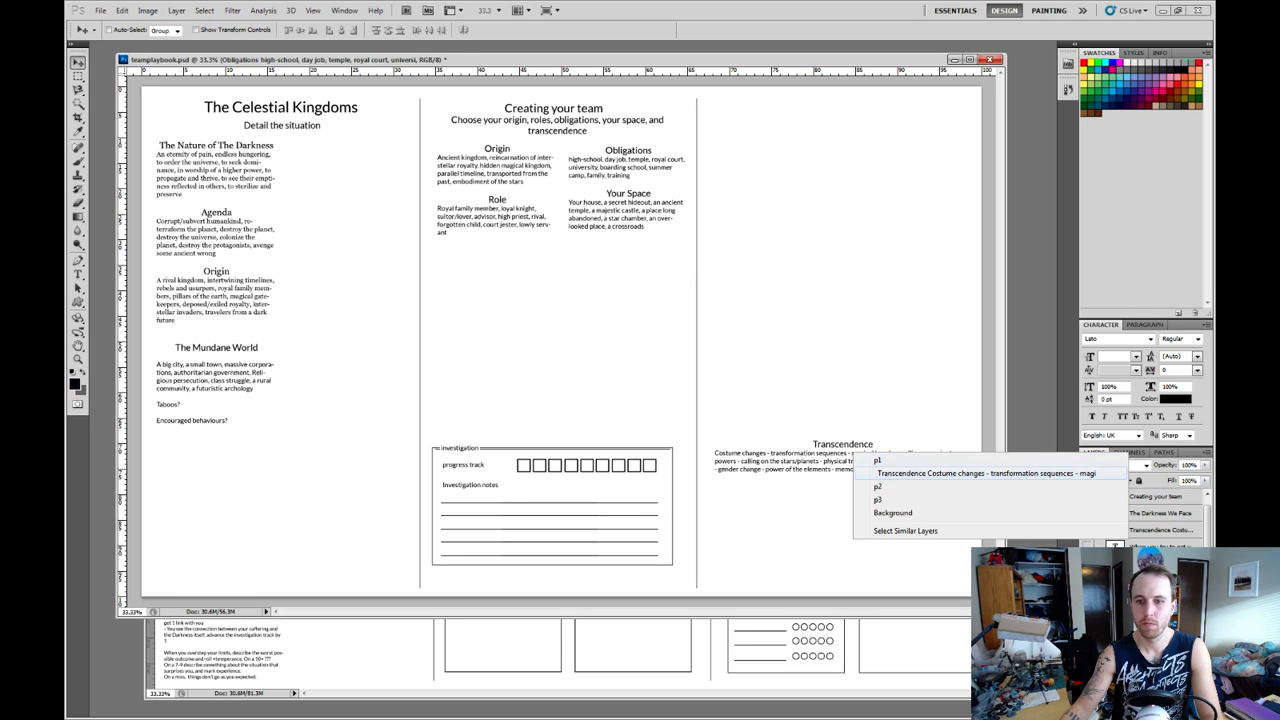
pyautogui.click(855, 471)
pyautogui.moveTo(855, 471); pyautogui.dragTo(575, 276)
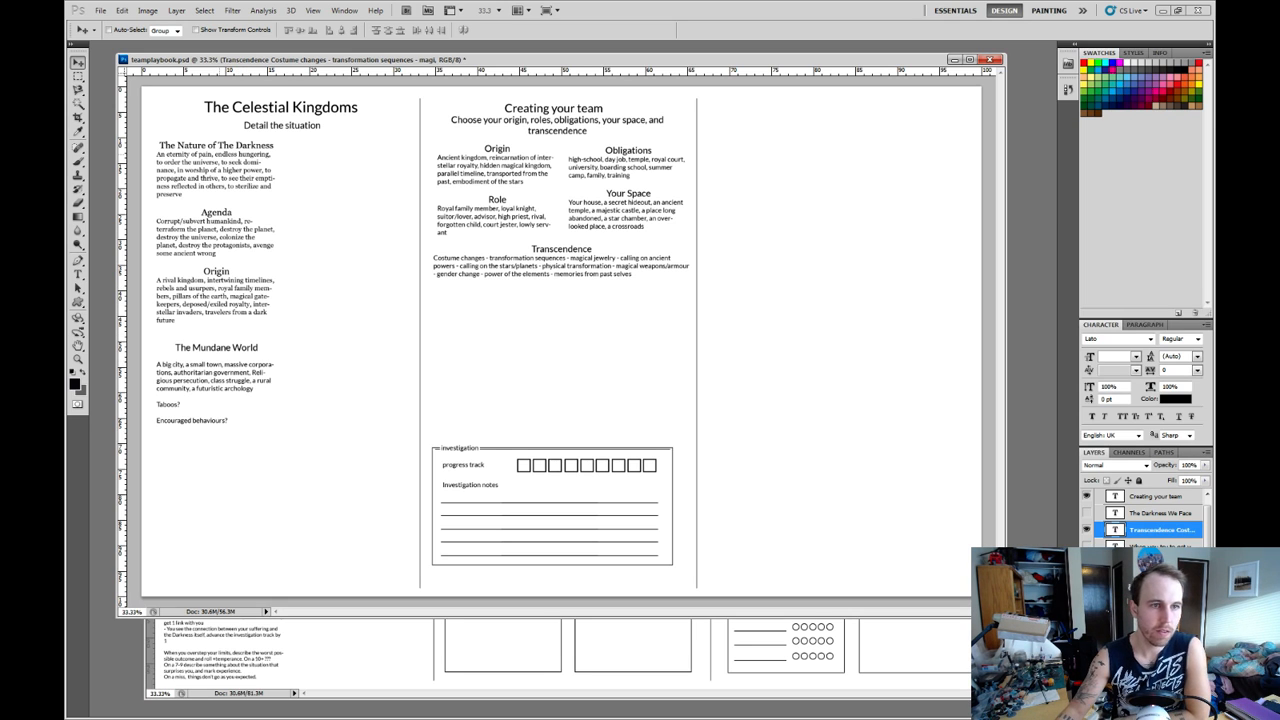
# Set the font of all the Nature of The Darkness, Agenda and Origin text in the first column to Lato and save the document.
pyautogui.rightClick(218, 156)
pyautogui.click(300, 168)
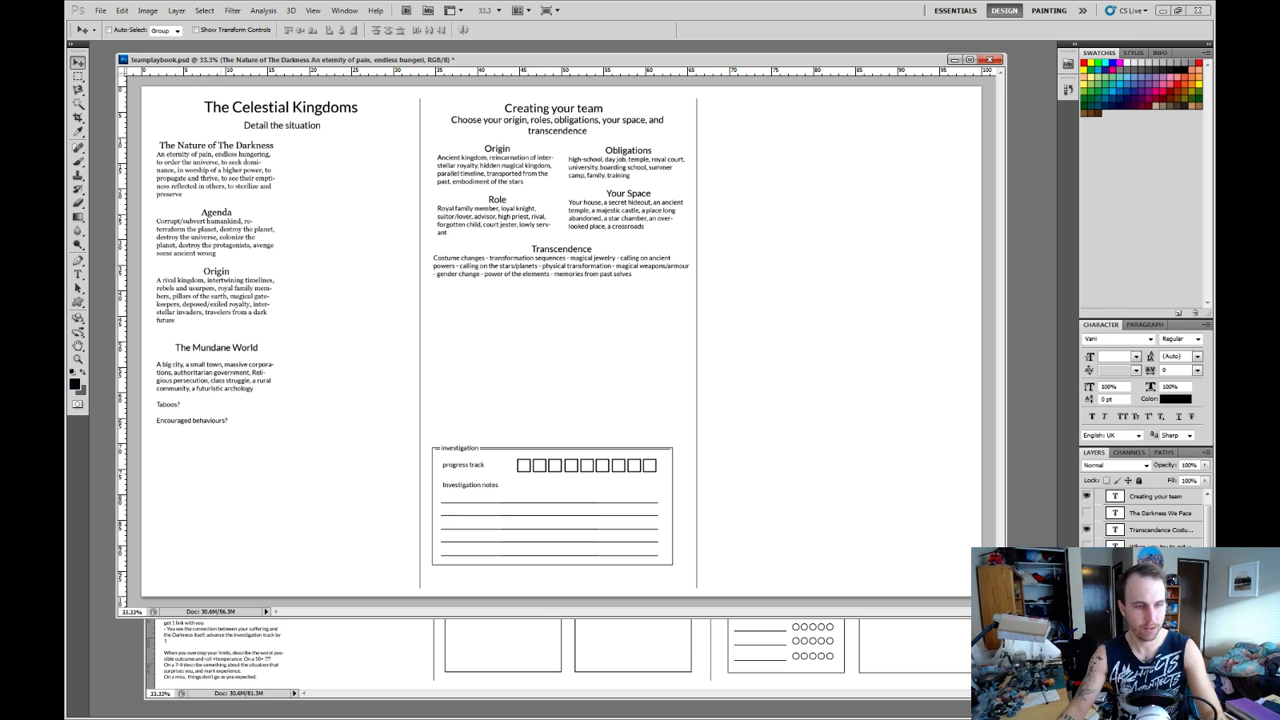
pyautogui.press('t')
pyautogui.hotkey('ctrl', 'a')
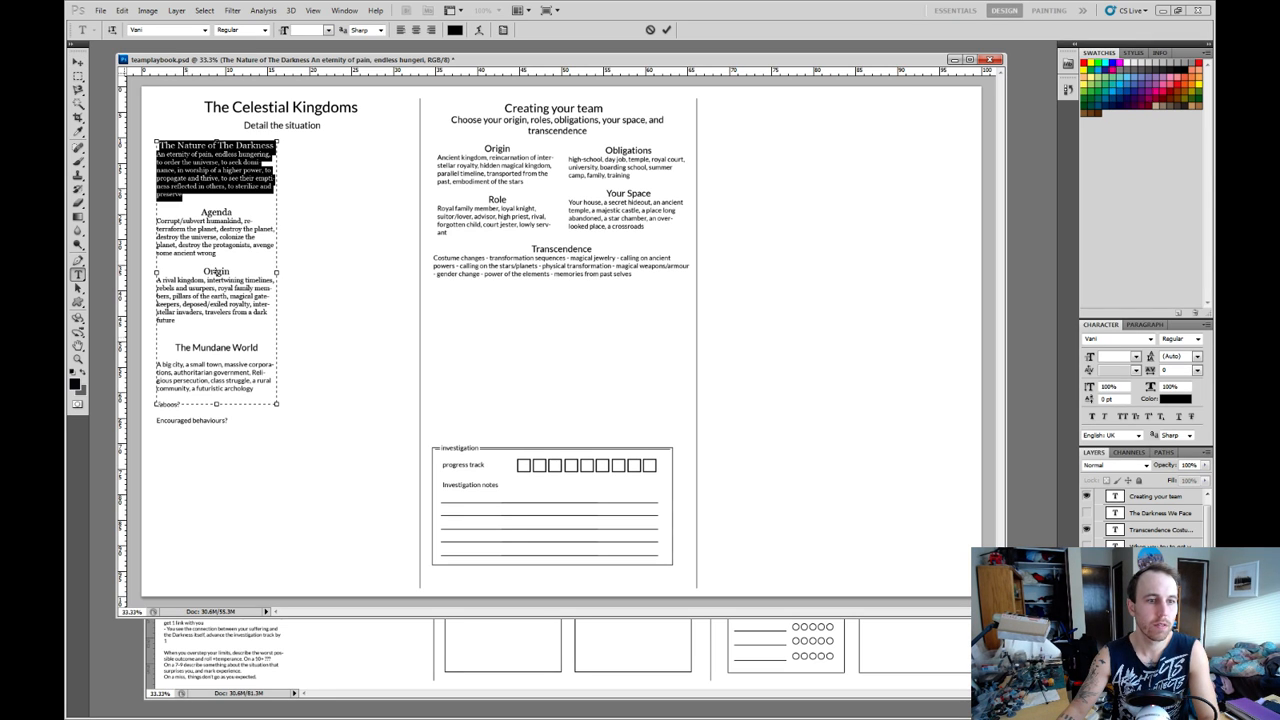
pyautogui.moveTo(180, 340); pyautogui.dragTo(158, 145)
pyautogui.click(136, 29)
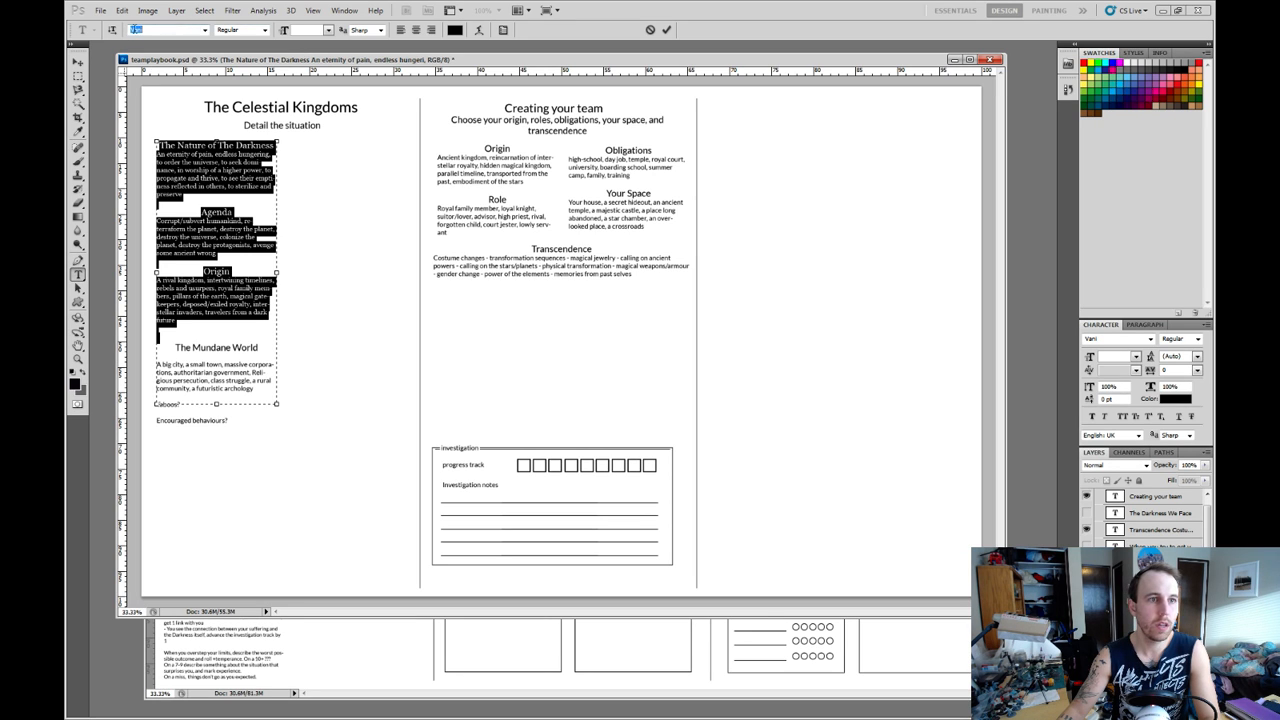
pyautogui.write('Lato')
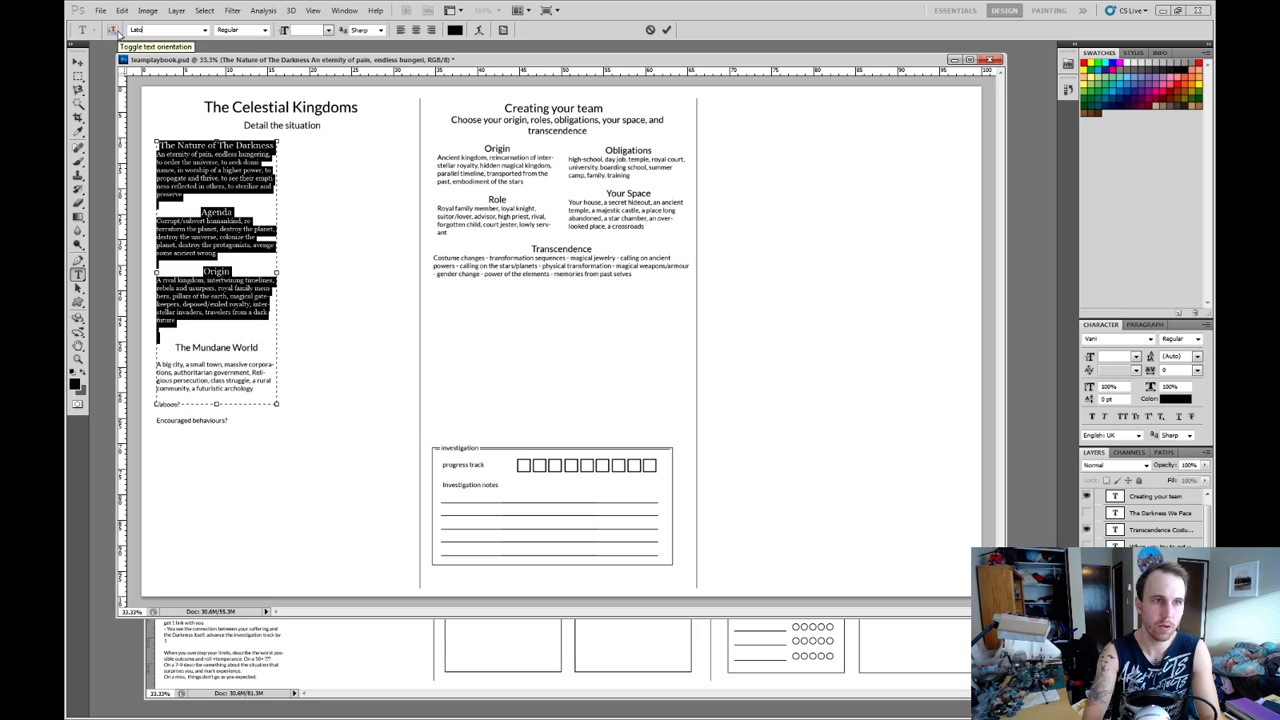
pyautogui.press('Return')
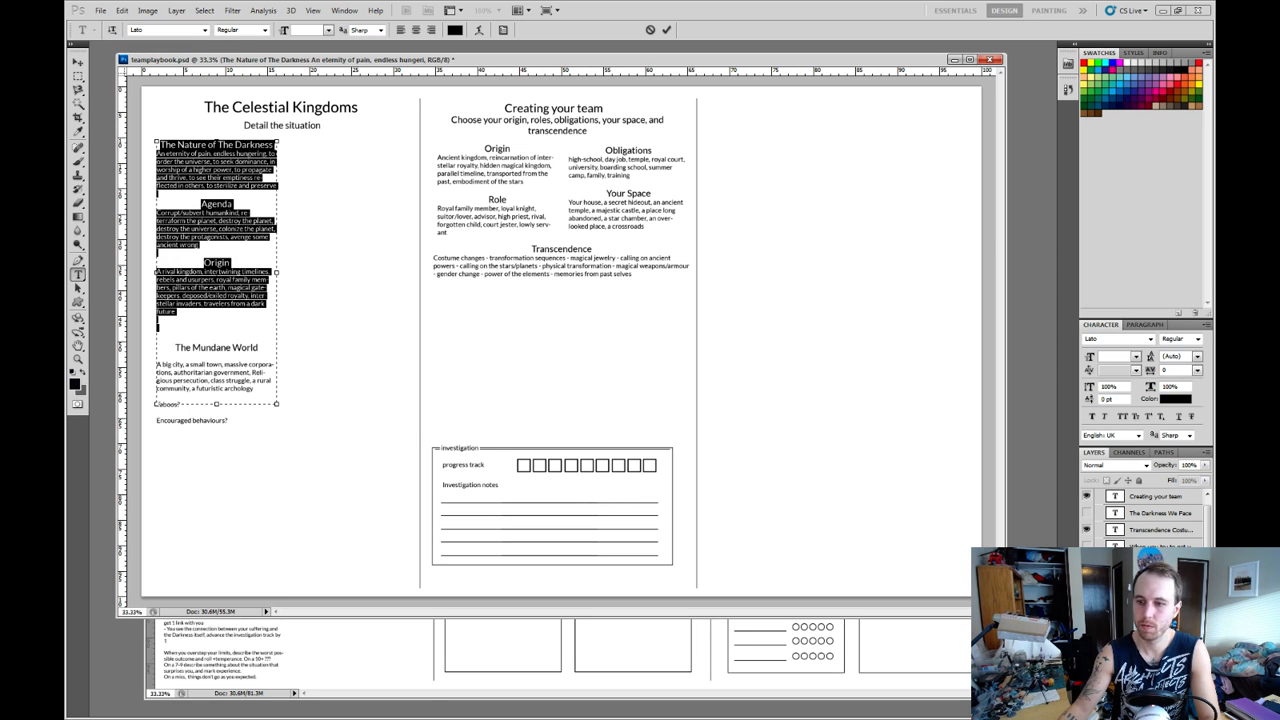
pyautogui.click(919, 509)
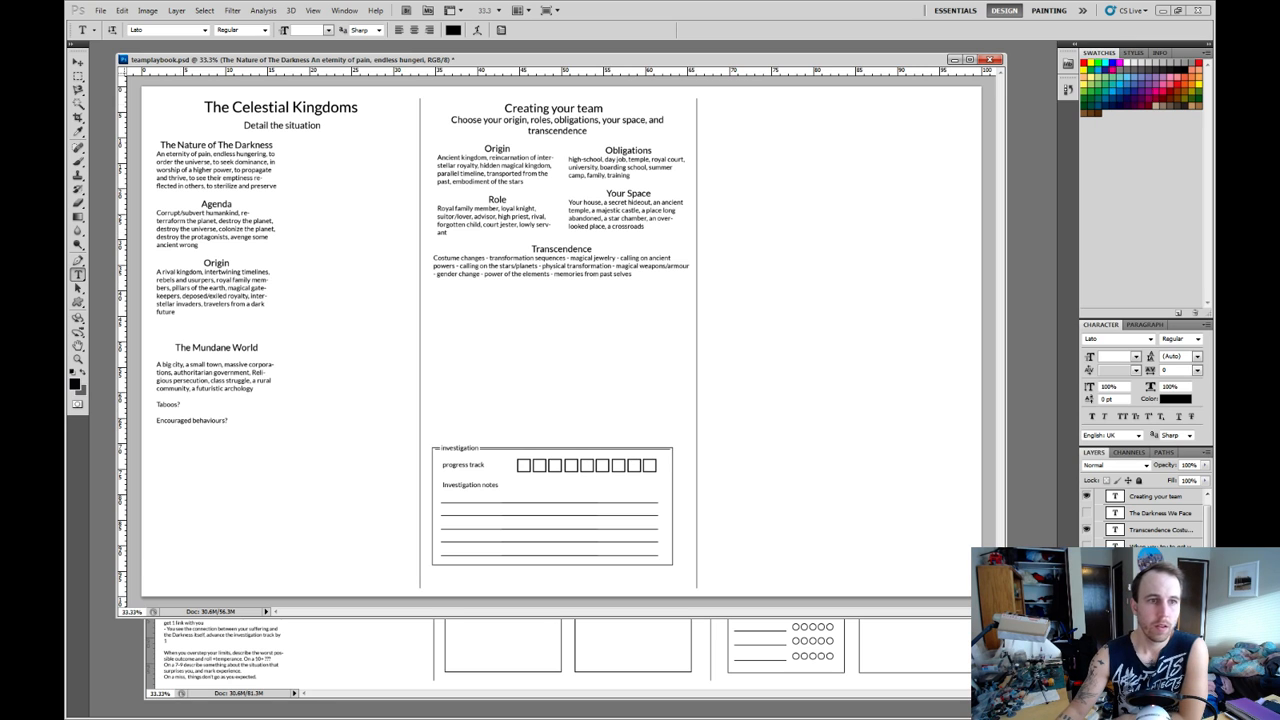
pyautogui.click(100, 10)
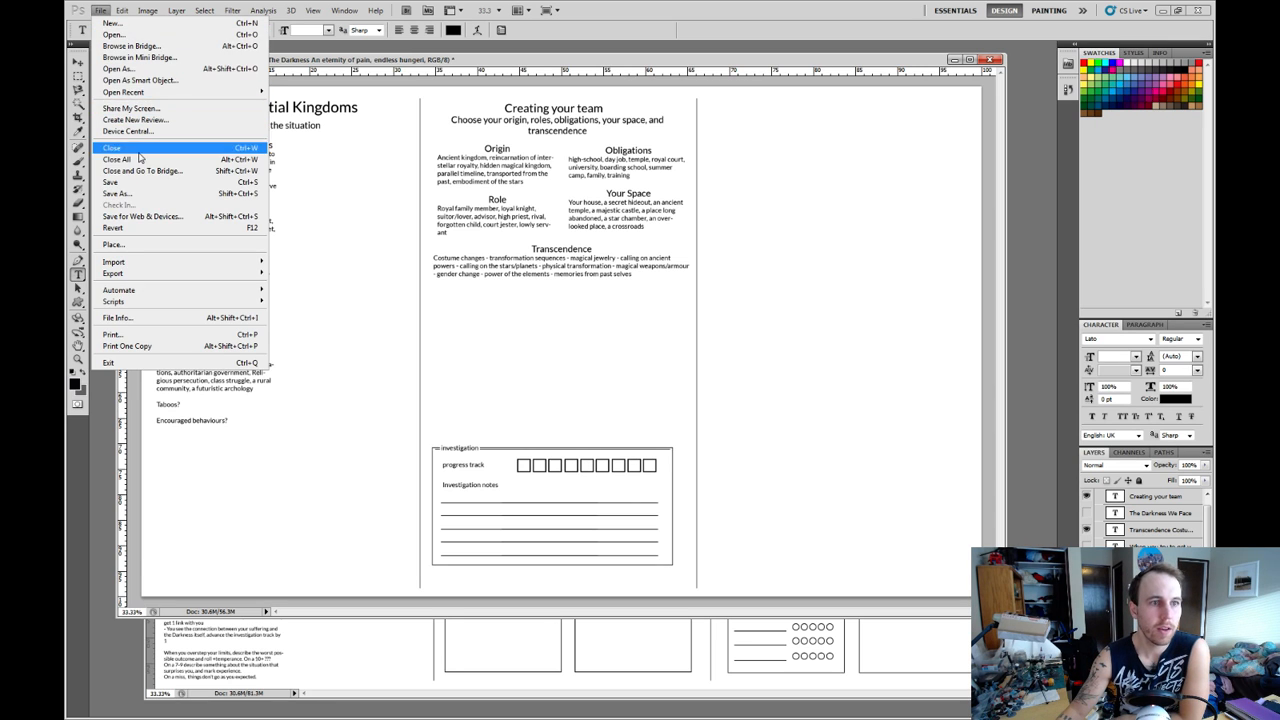
pyautogui.click(138, 184)
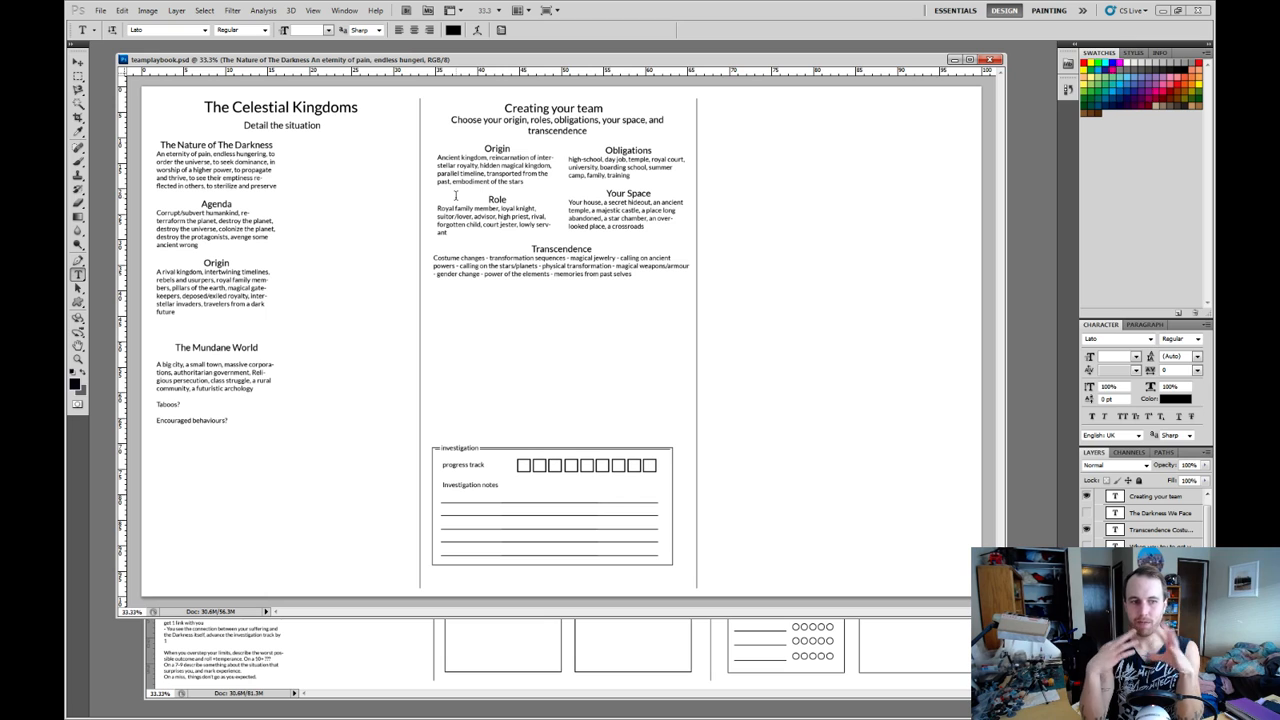
pyautogui.click(229, 420)
pyautogui.moveTo(229, 420); pyautogui.dragTo(158, 397)
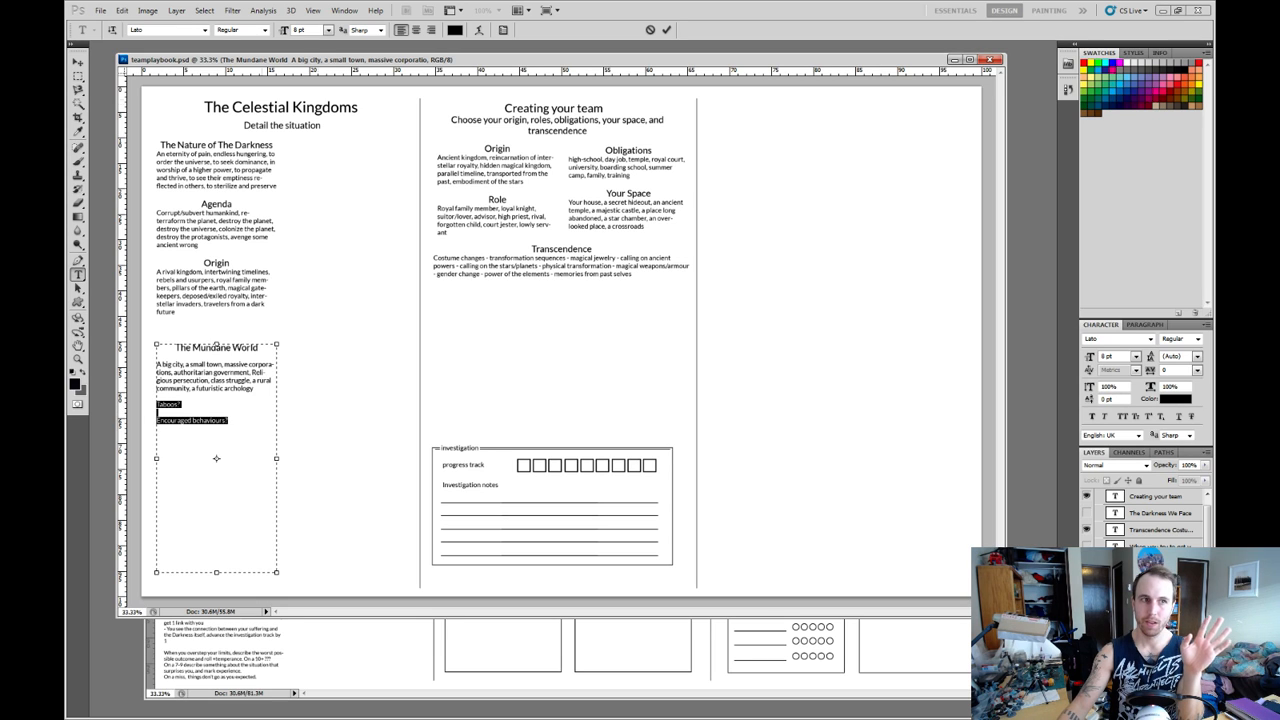
pyautogui.click(78, 62)
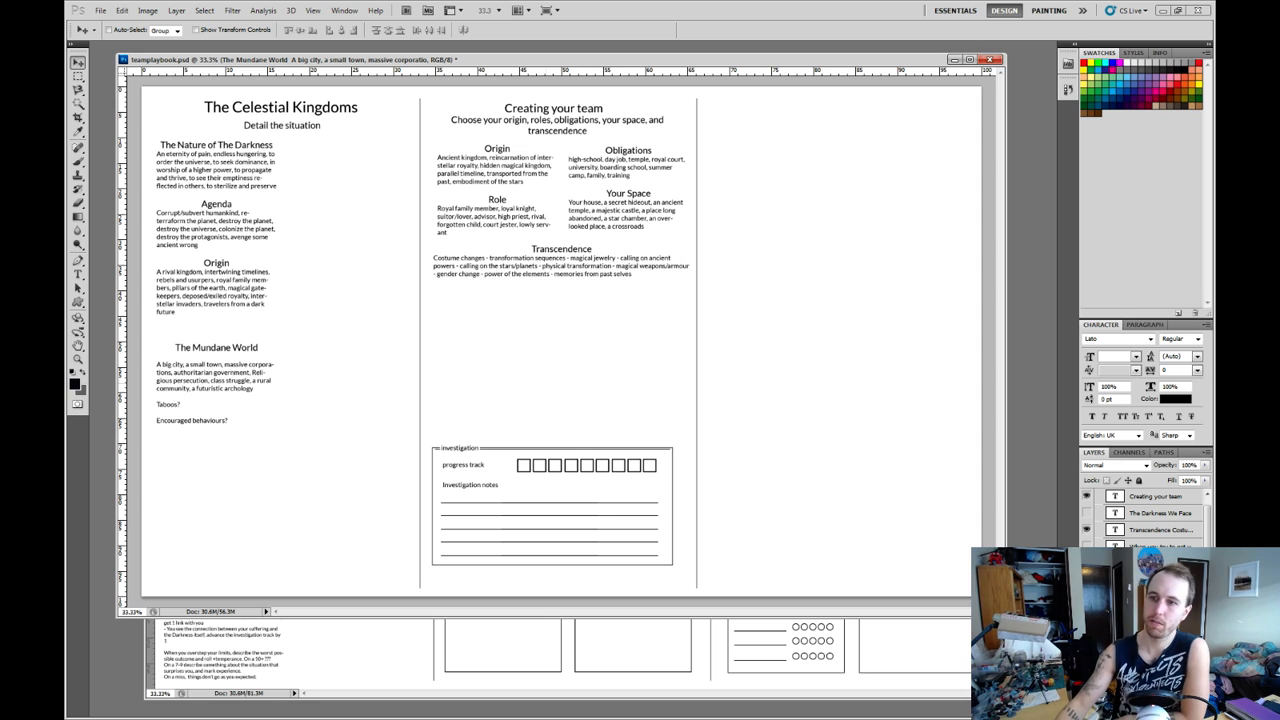
# Show the document's edit history above the layer list and save the team playbook.
pyautogui.moveTo(1145, 319); pyautogui.dragTo(1145, 152)
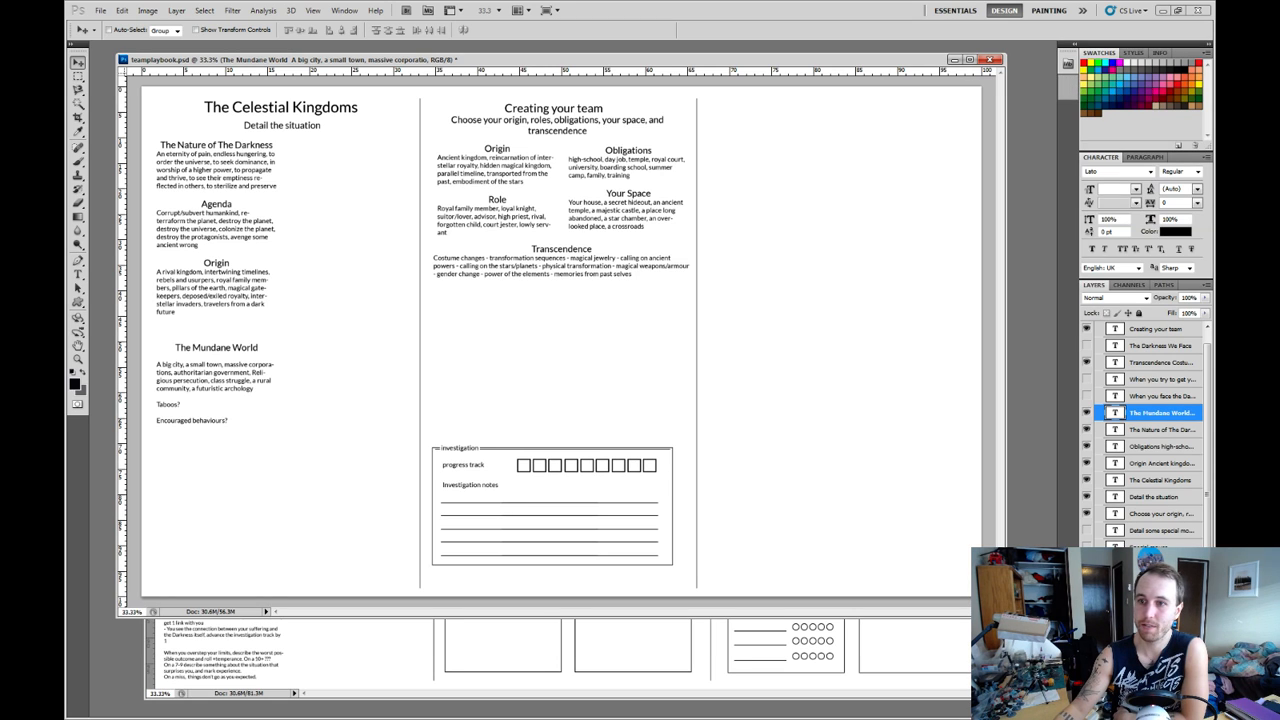
pyautogui.click(1068, 89)
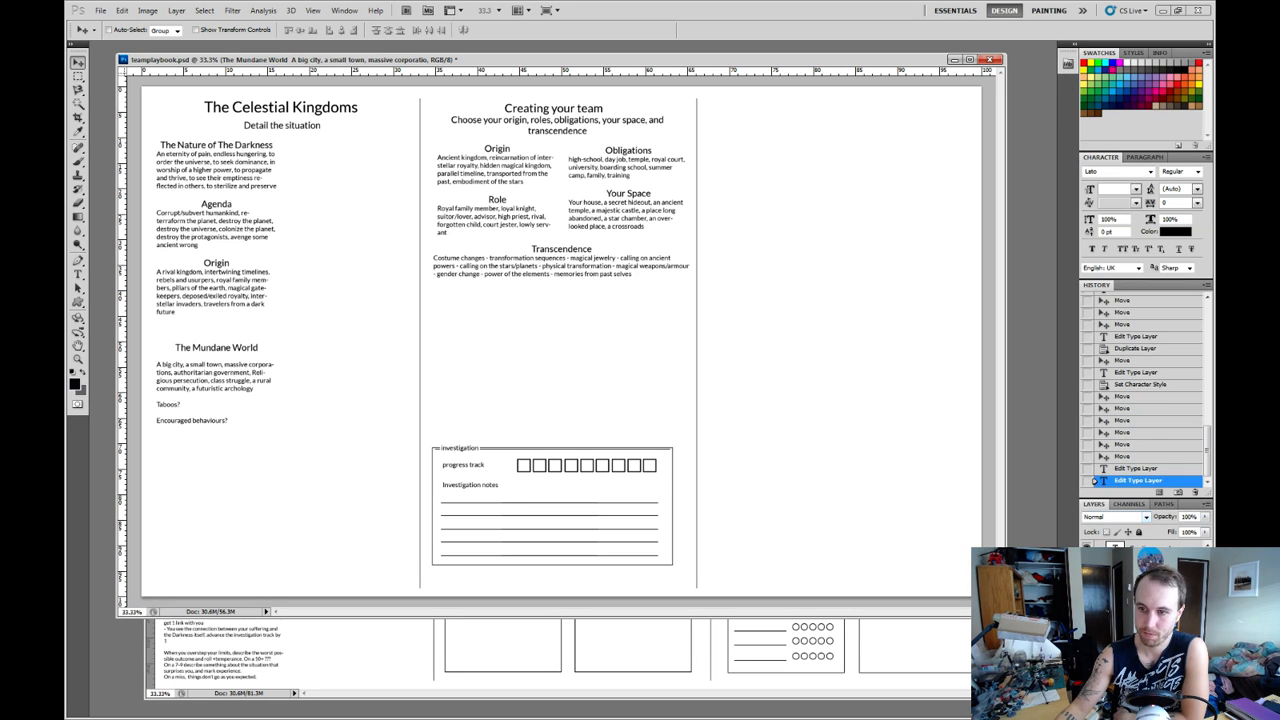
pyautogui.moveTo(1145, 498); pyautogui.dragTo(1145, 464)
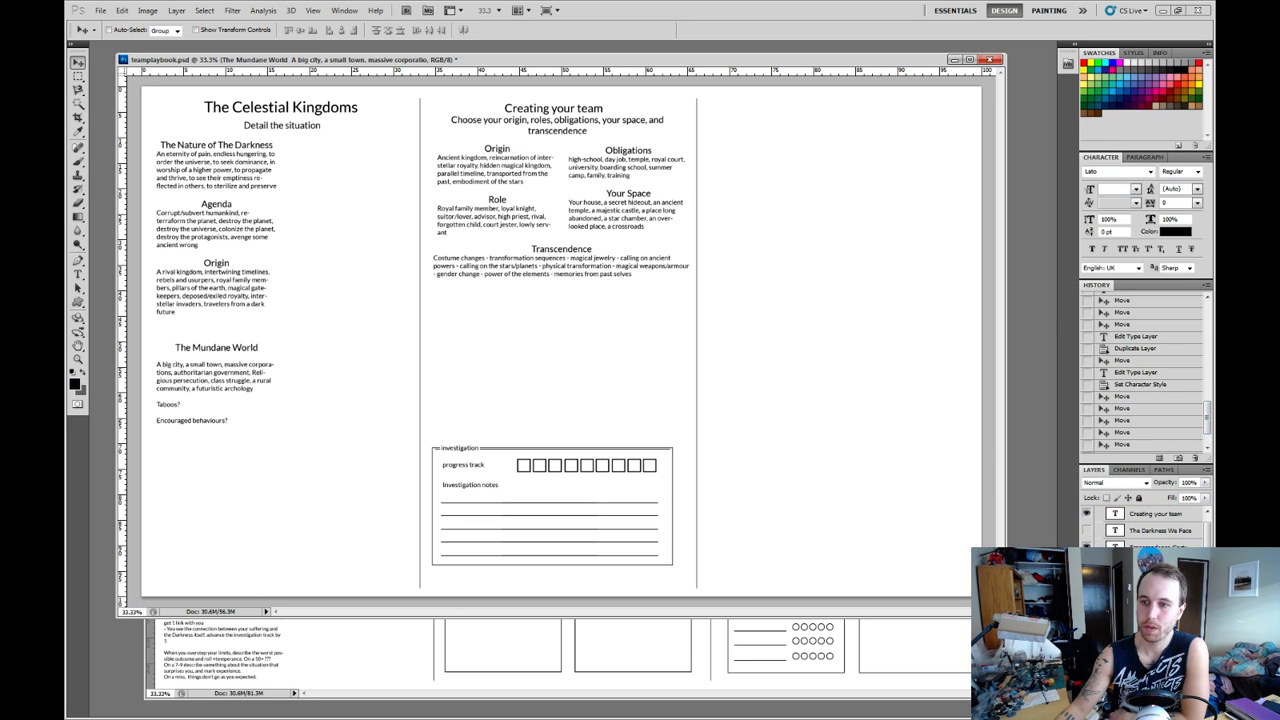
pyautogui.moveTo(1207, 418); pyautogui.dragTo(1207, 428)
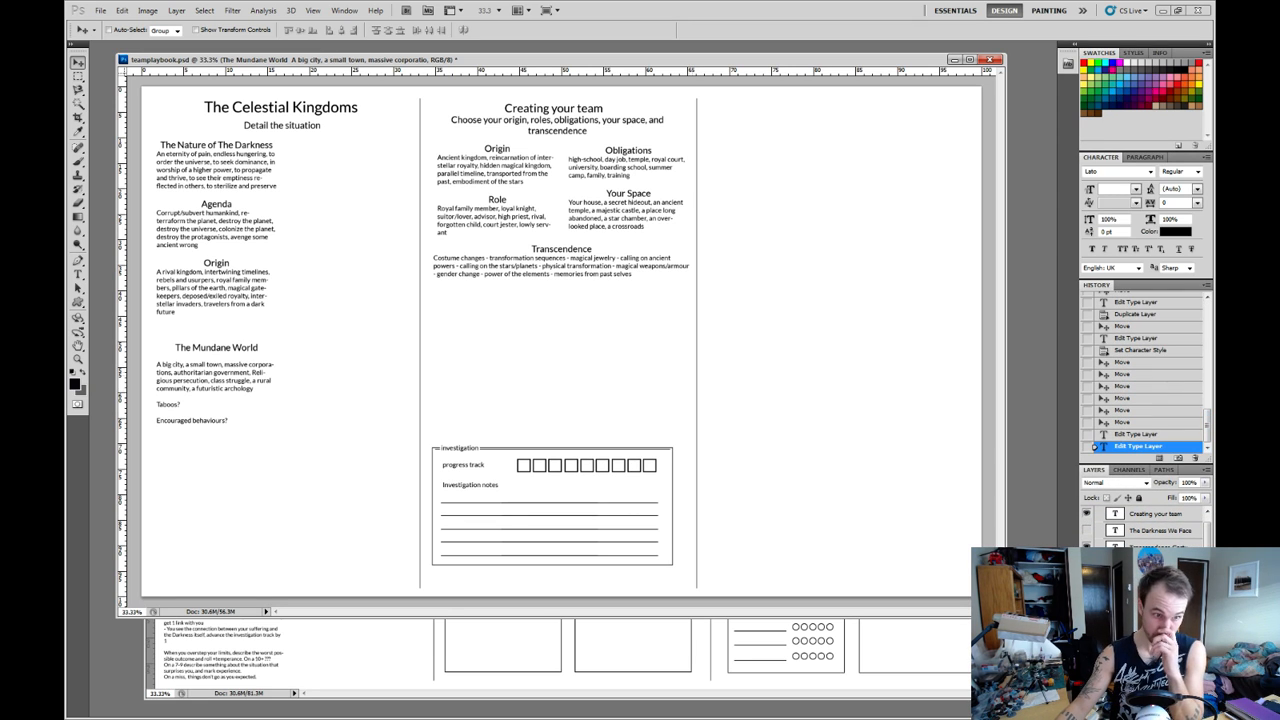
pyautogui.click(100, 10)
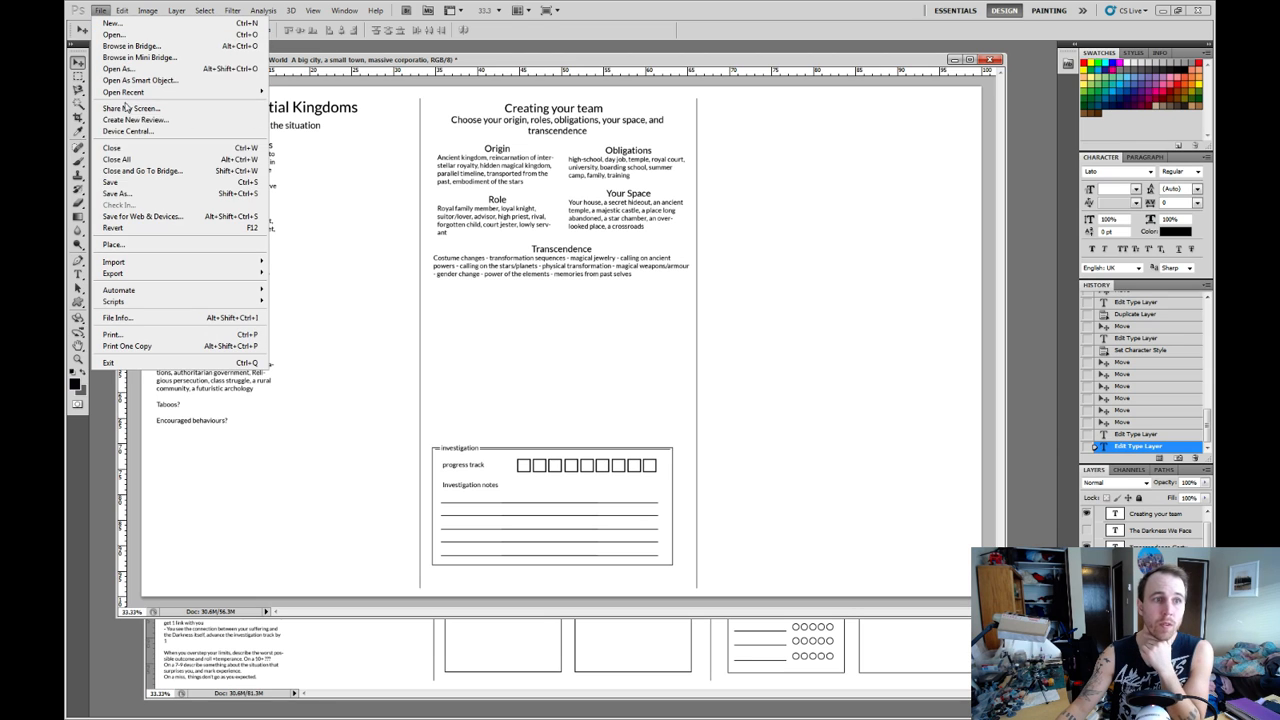
pyautogui.click(132, 190)
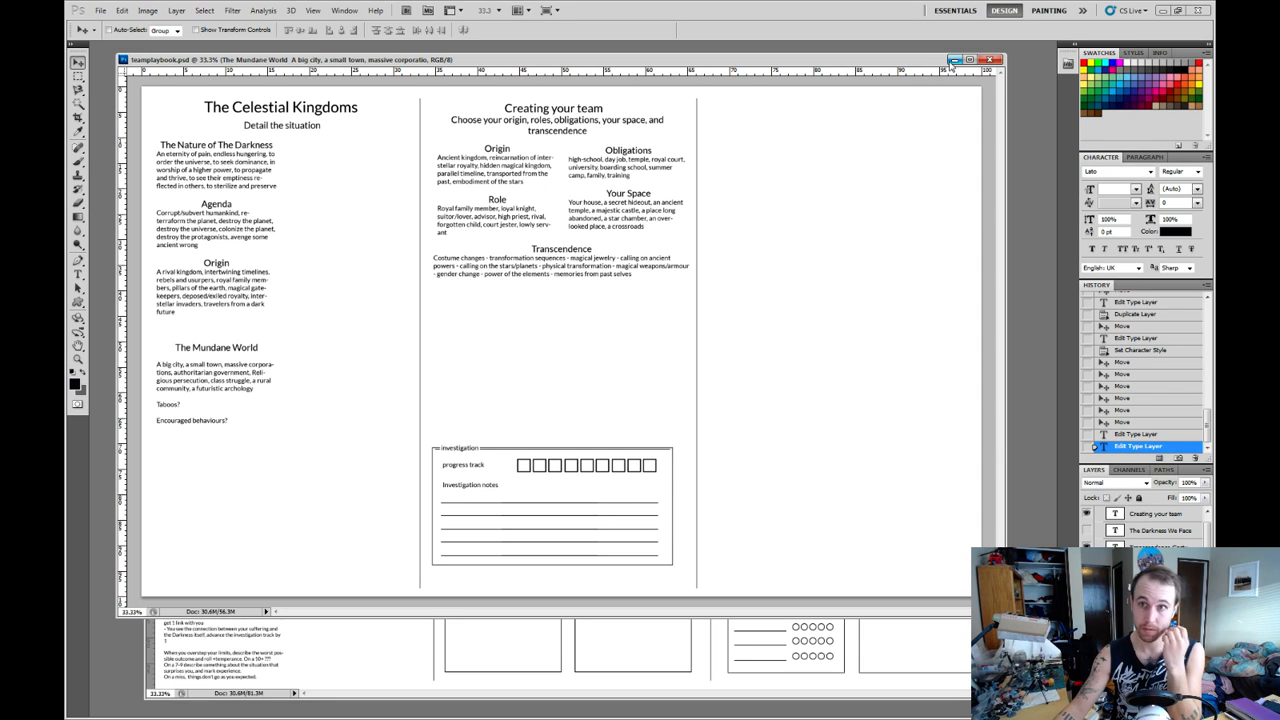
# Minimise the team playbook document, and reposition and enlarge the playbook.psd window.
pyautogui.click(955, 61)
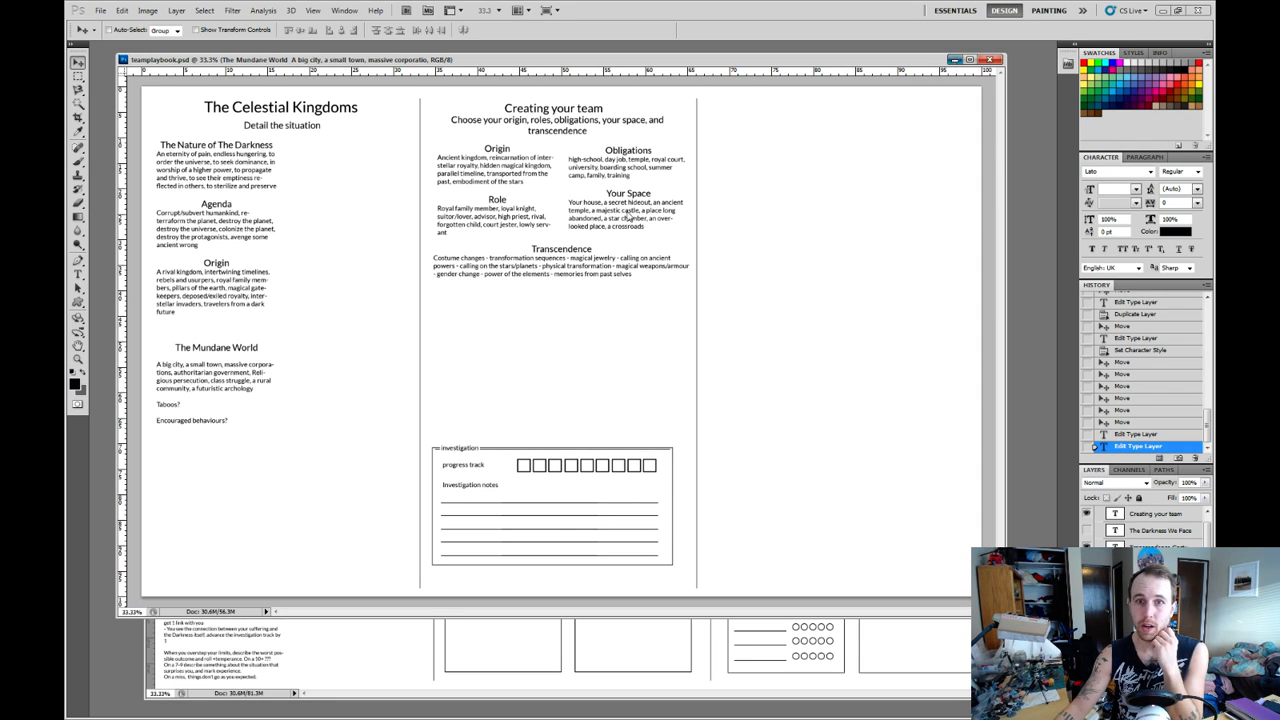
pyautogui.moveTo(597, 161); pyautogui.dragTo(592, 67)
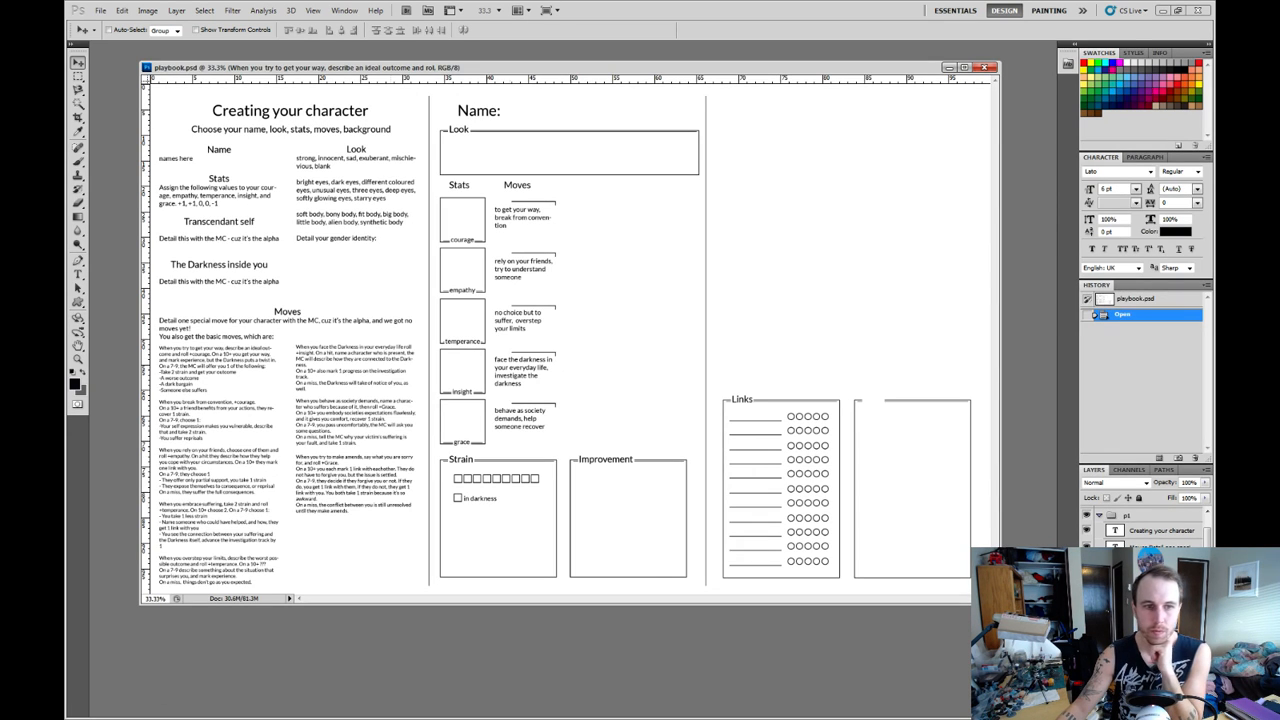
pyautogui.moveTo(141, 604); pyautogui.dragTo(107, 690)
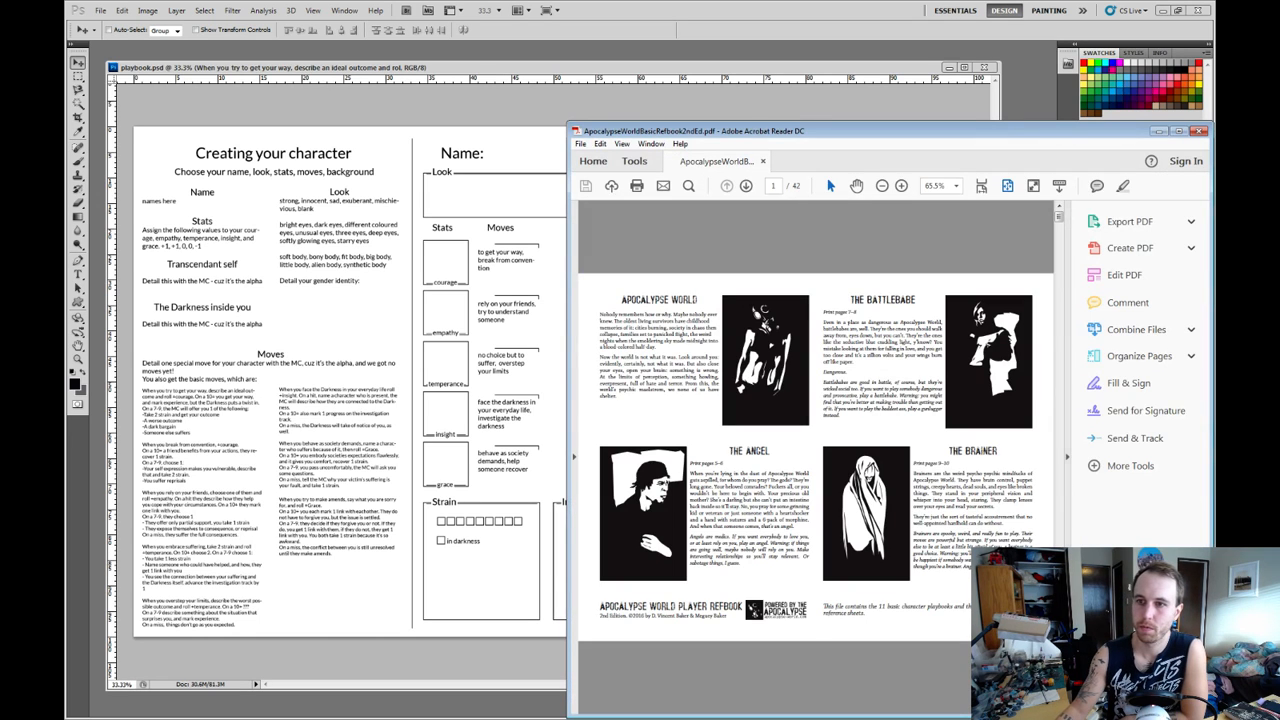
# Browse the playbooks in the Apocalypse World refbook PDF in Acrobat Reader, examine the Skinner's Hypnotic move, and minimise the PDF window.
pyautogui.scroll(-5, 885, 457)
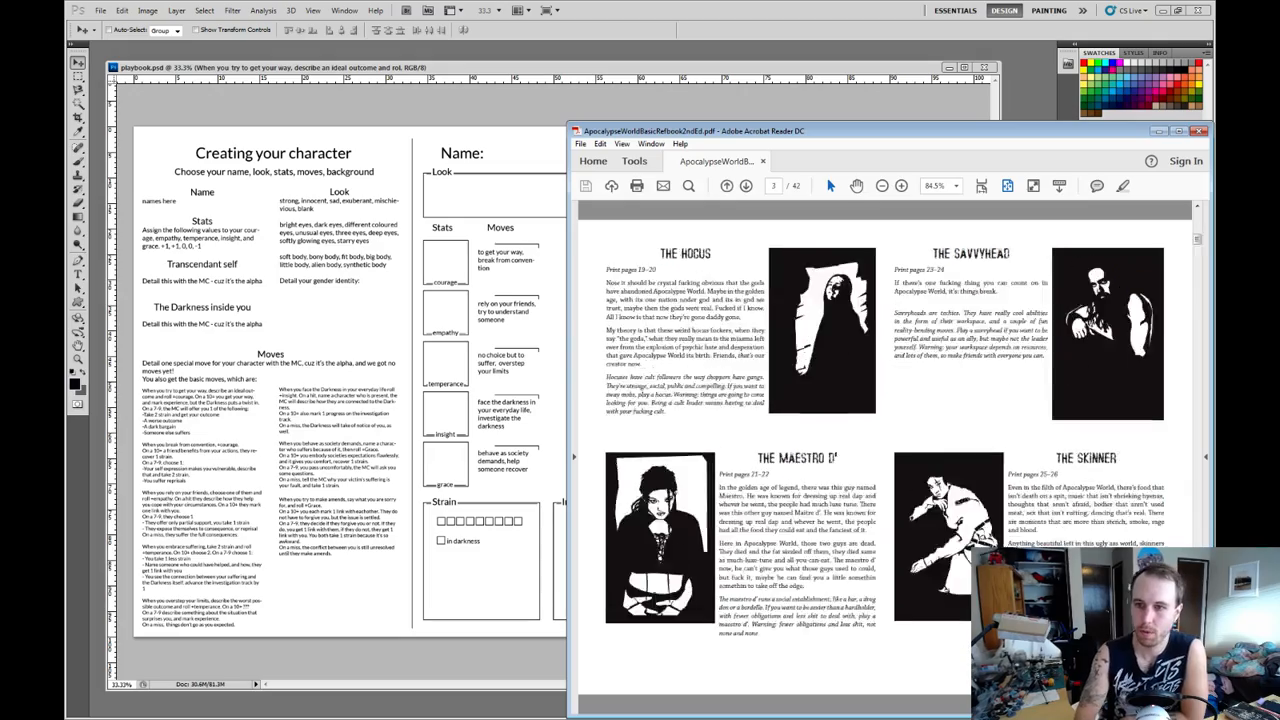
pyautogui.scroll(-9, 885, 457)
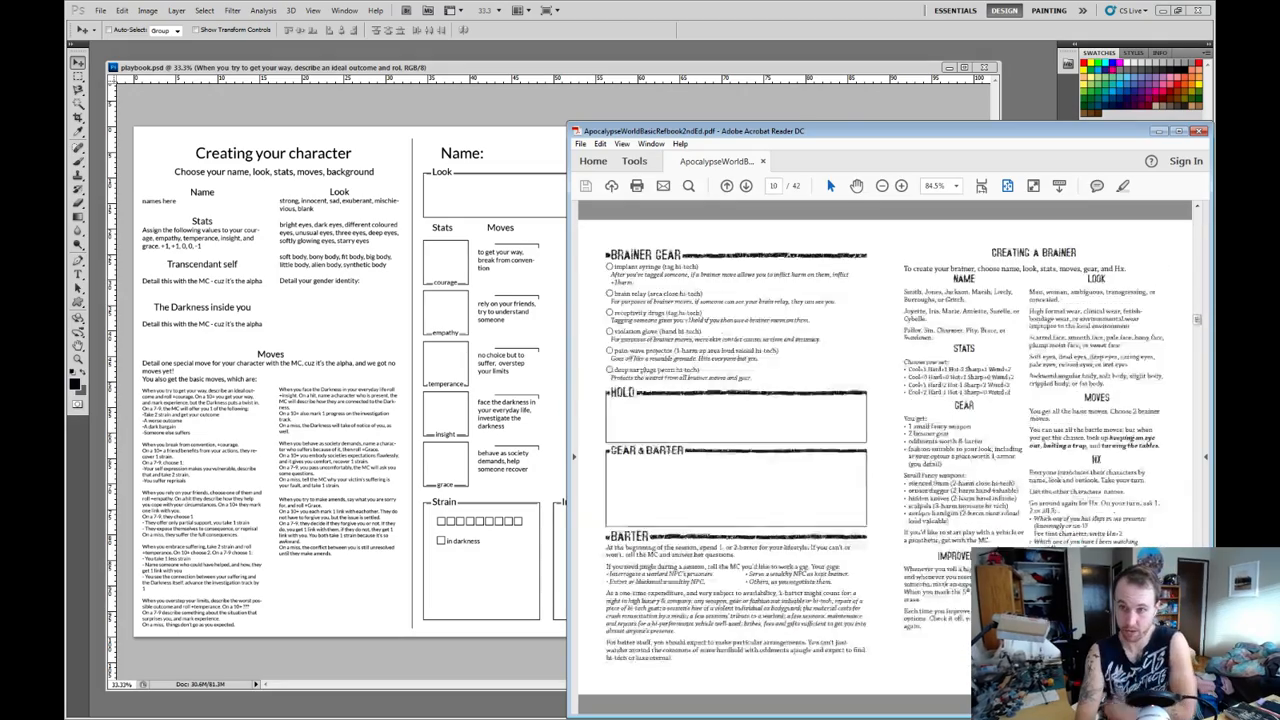
pyautogui.scroll(-10, 885, 457)
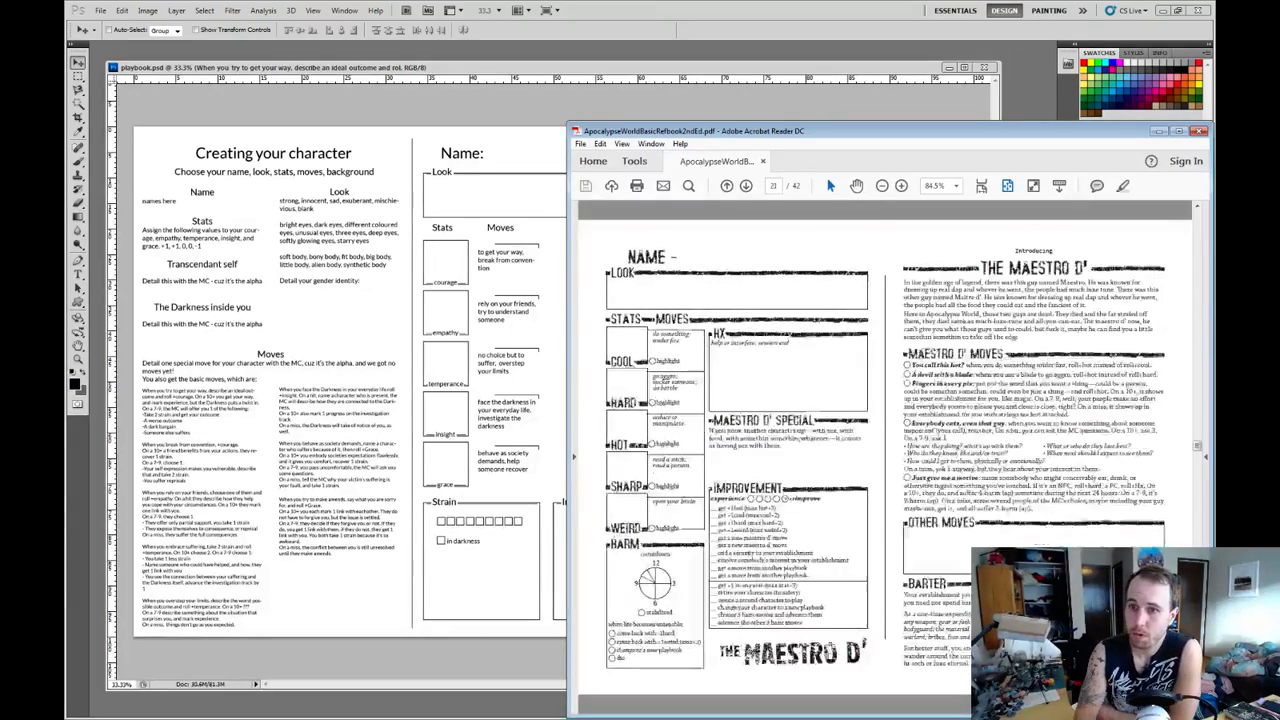
pyautogui.scroll(-1, 885, 457)
pyautogui.scroll(1, 885, 457)
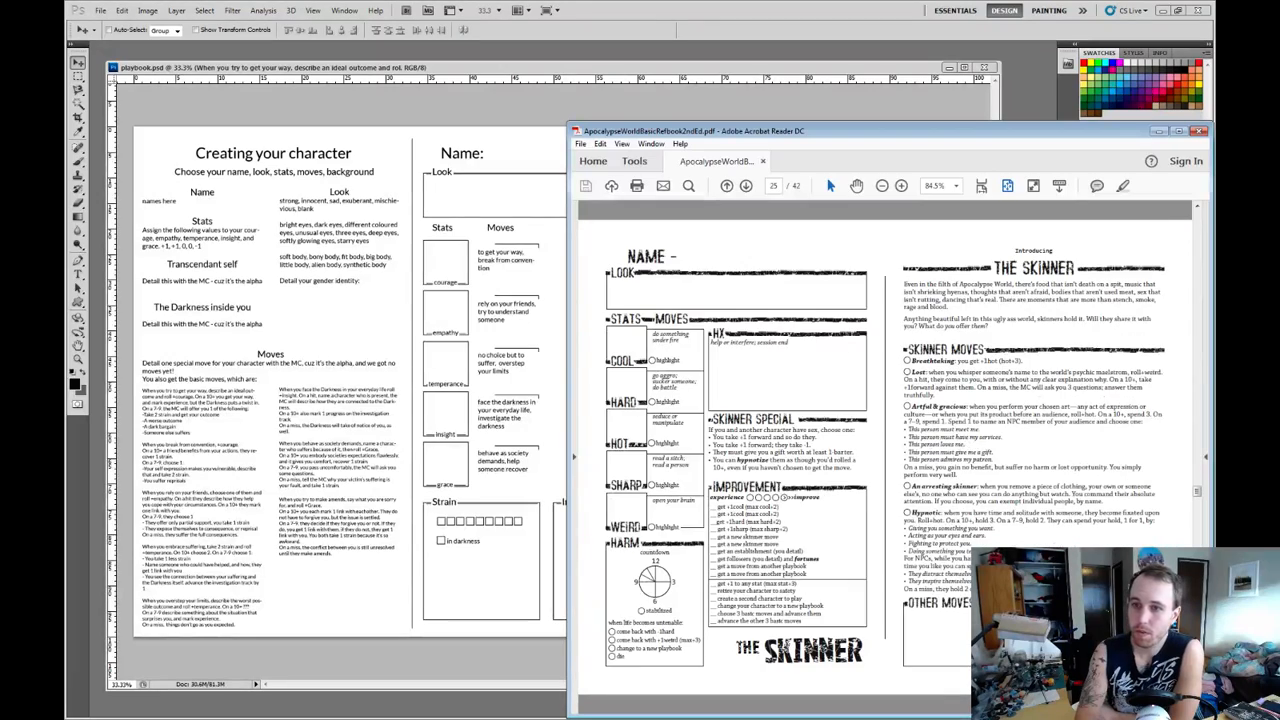
pyautogui.moveTo(885, 131); pyautogui.dragTo(504, 79)
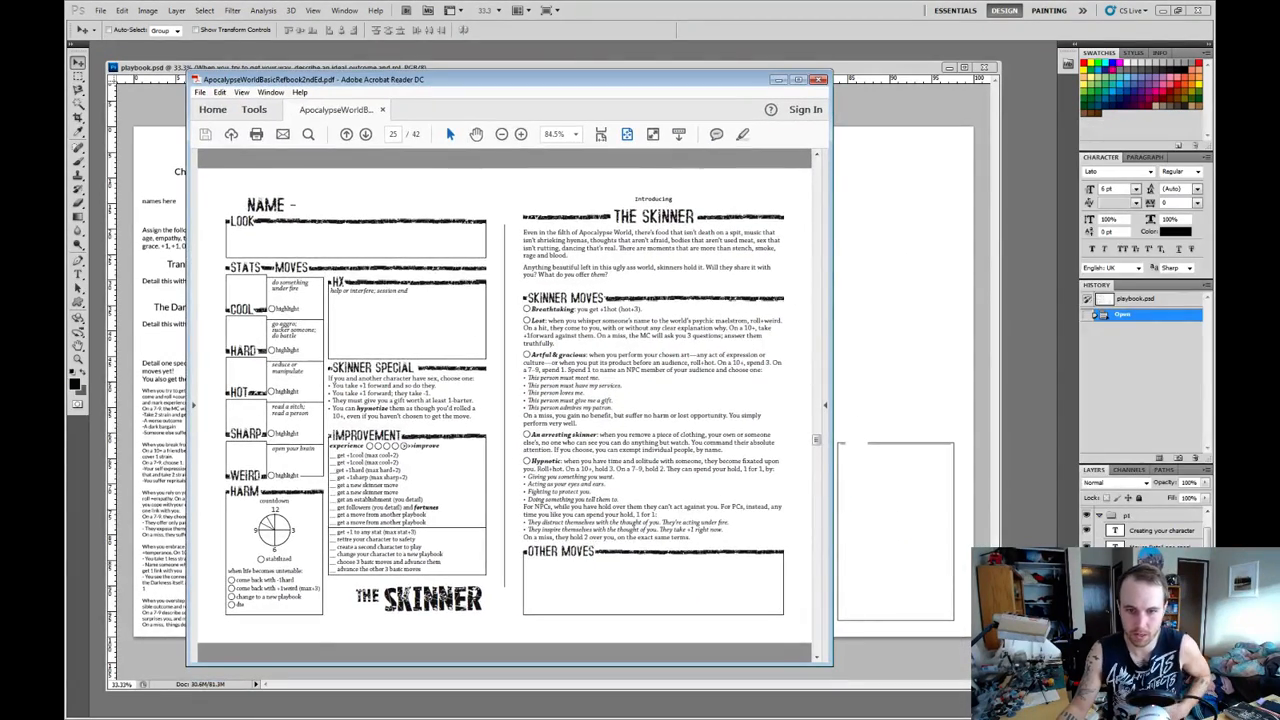
pyautogui.moveTo(690, 538); pyautogui.dragTo(524, 461)
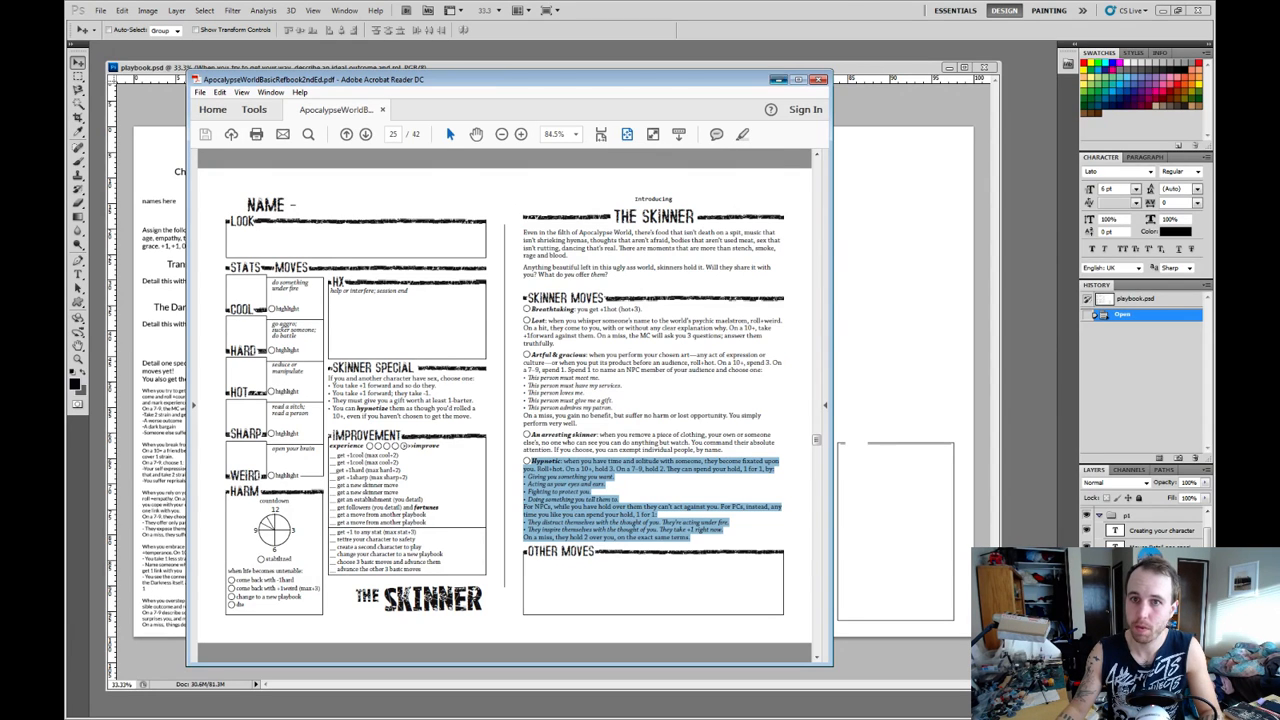
pyautogui.click(778, 79)
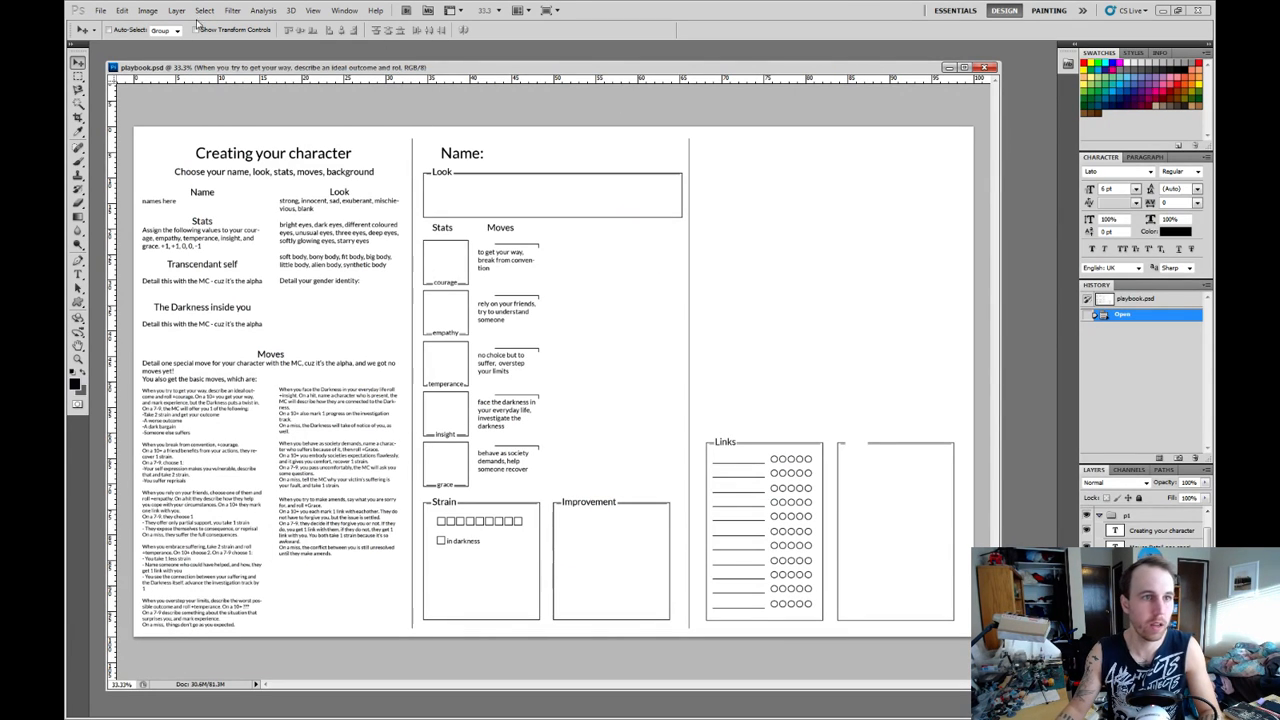
# Paste the copied Hypnotic move into a new text box above the Links section and set its font size to 14 pt.
pyautogui.press('t')
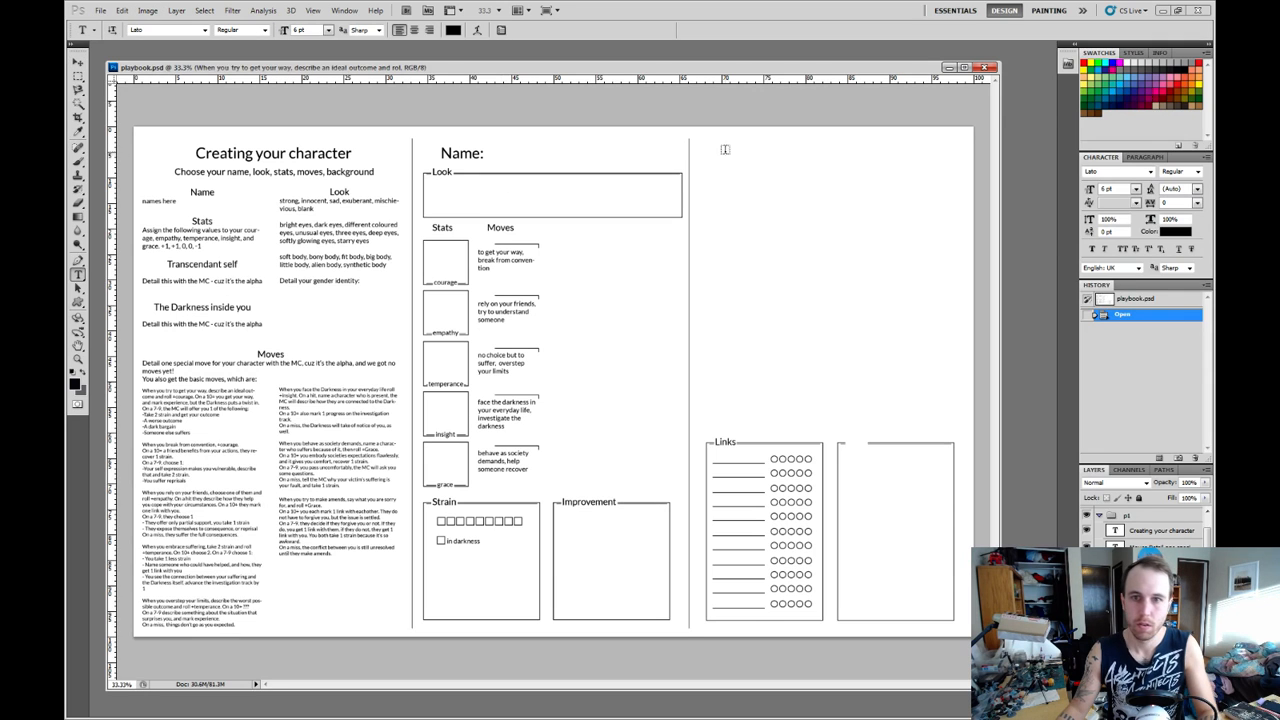
pyautogui.moveTo(708, 154); pyautogui.dragTo(914, 335)
pyautogui.hotkey('ctrl', 'v')
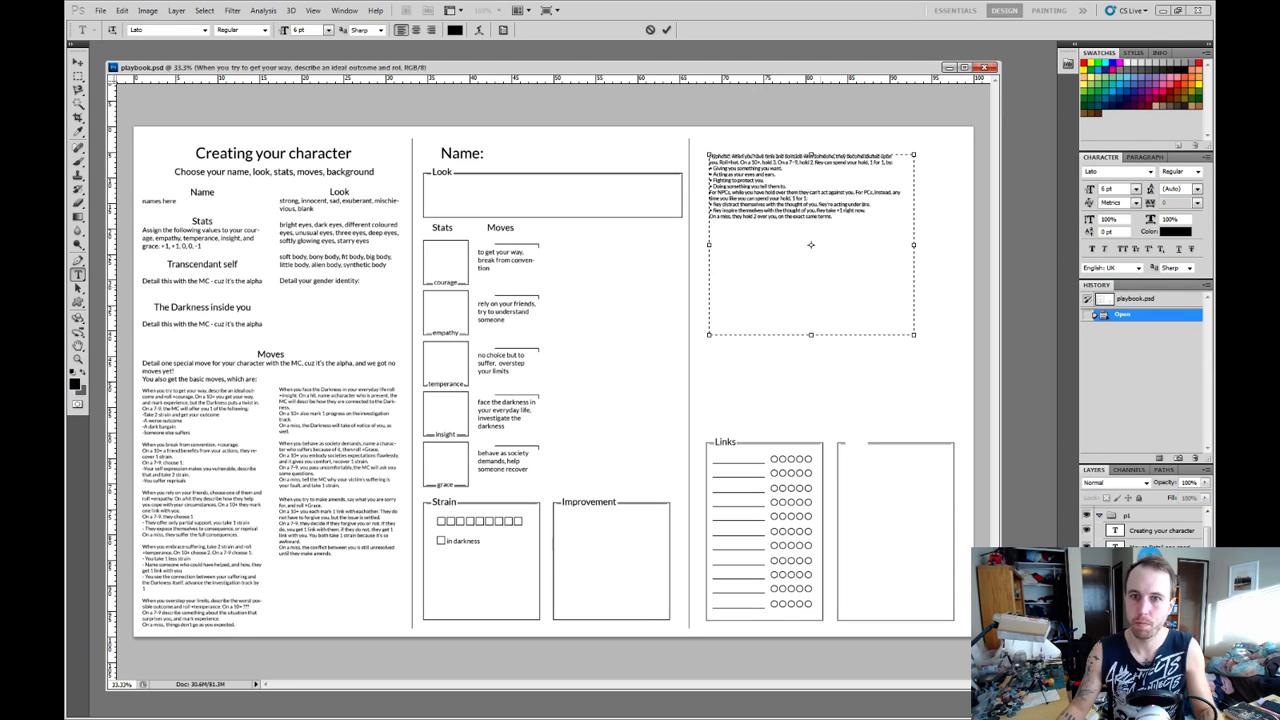
pyautogui.hotkey('ctrl', 'a')
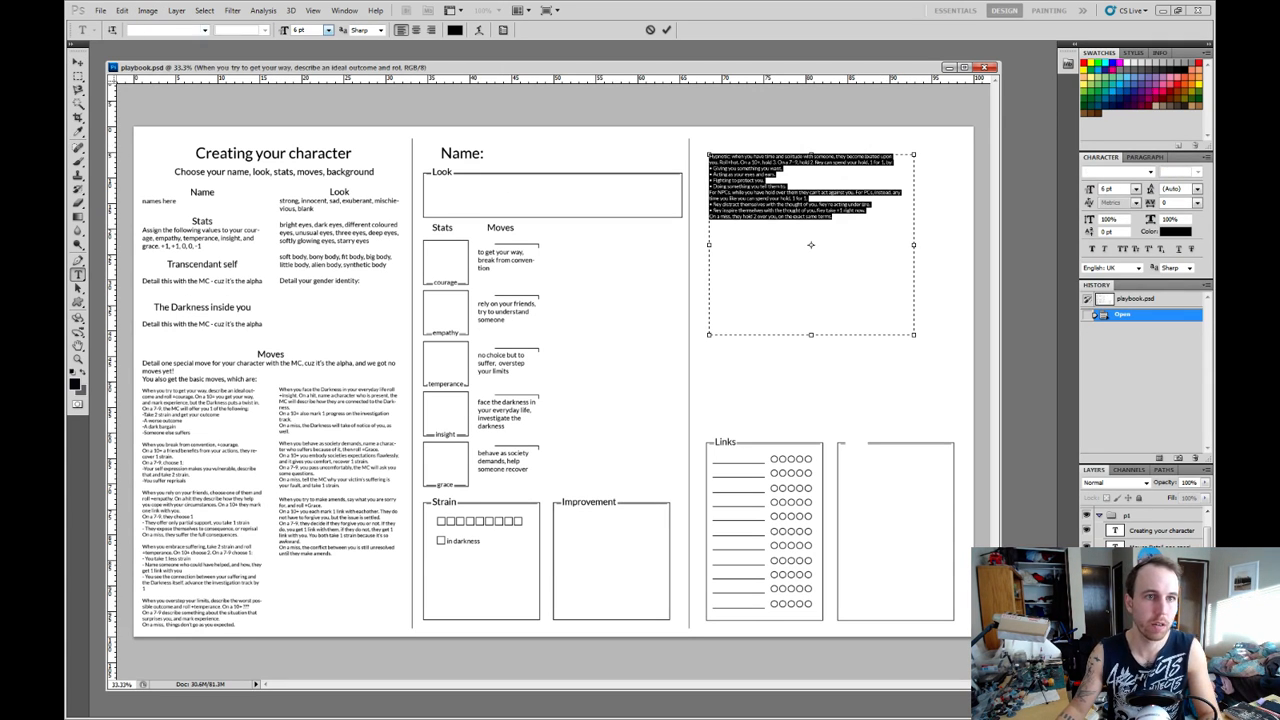
pyautogui.click(328, 30)
pyautogui.click(315, 141)
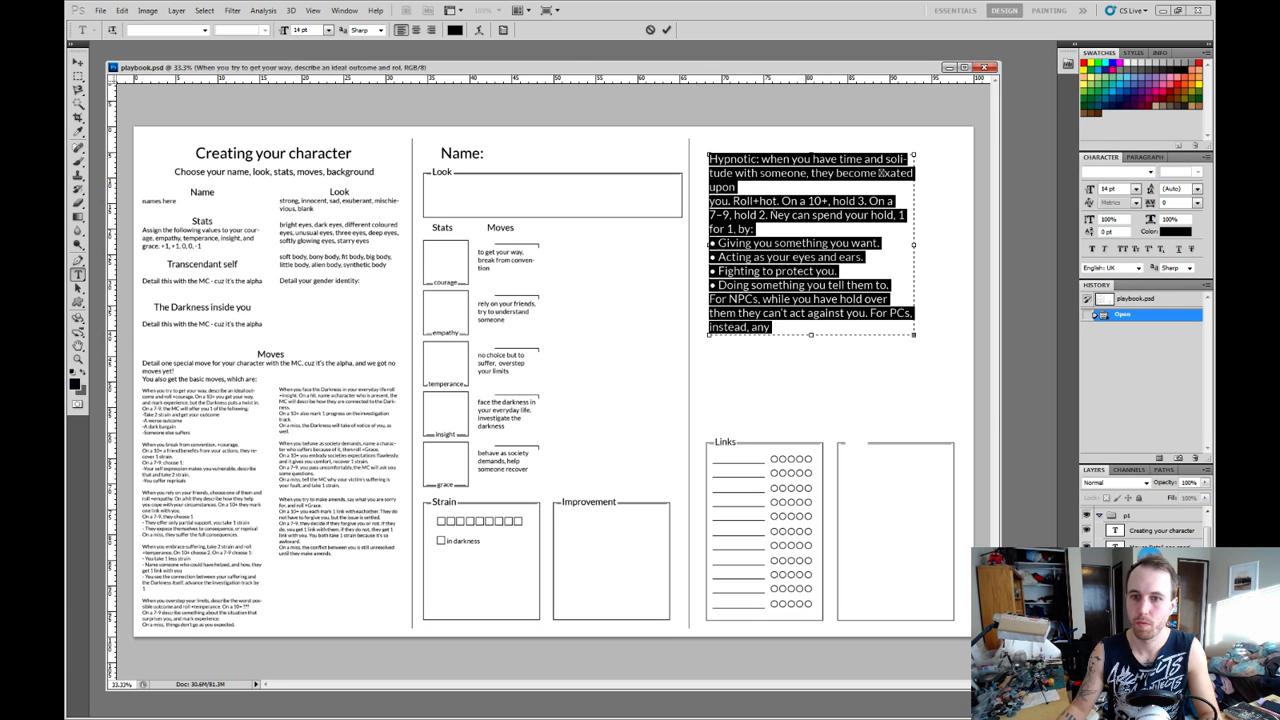
# Enlarge the Hypnotic text box downward and across the third column so the whole move fits.
pyautogui.moveTo(709, 337); pyautogui.dragTo(709, 452)
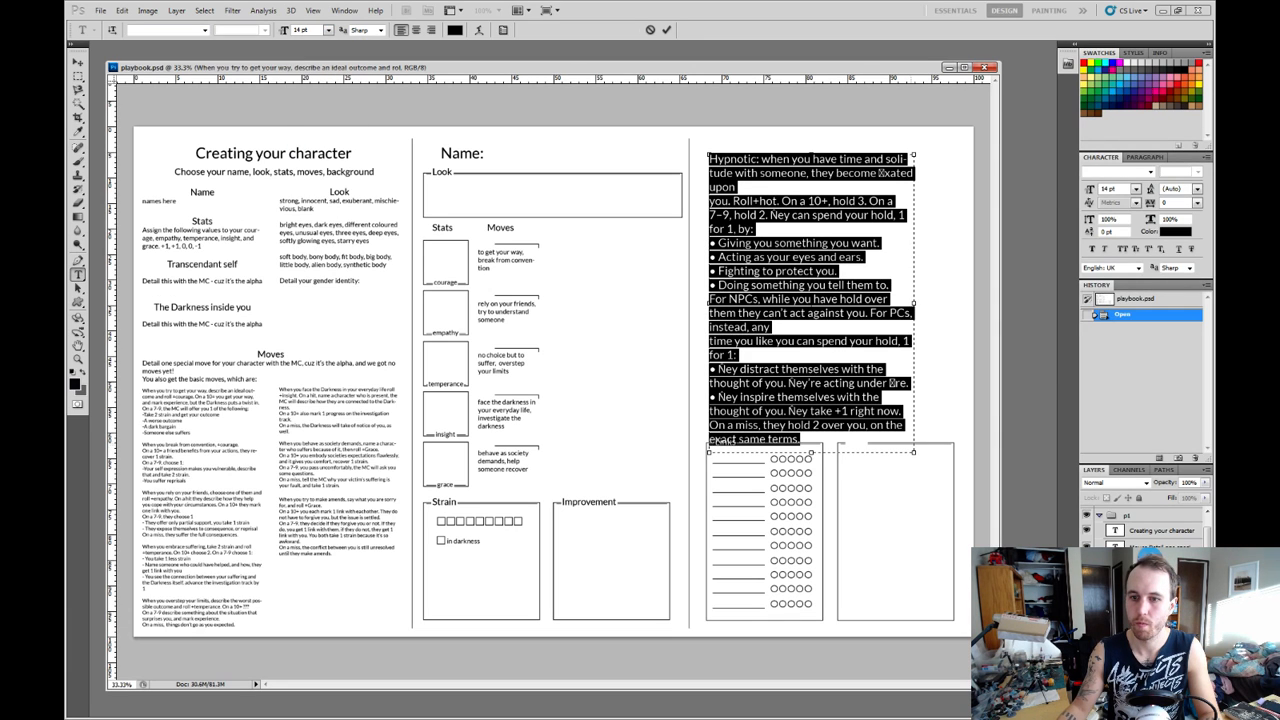
pyautogui.moveTo(913, 452); pyautogui.dragTo(953, 497)
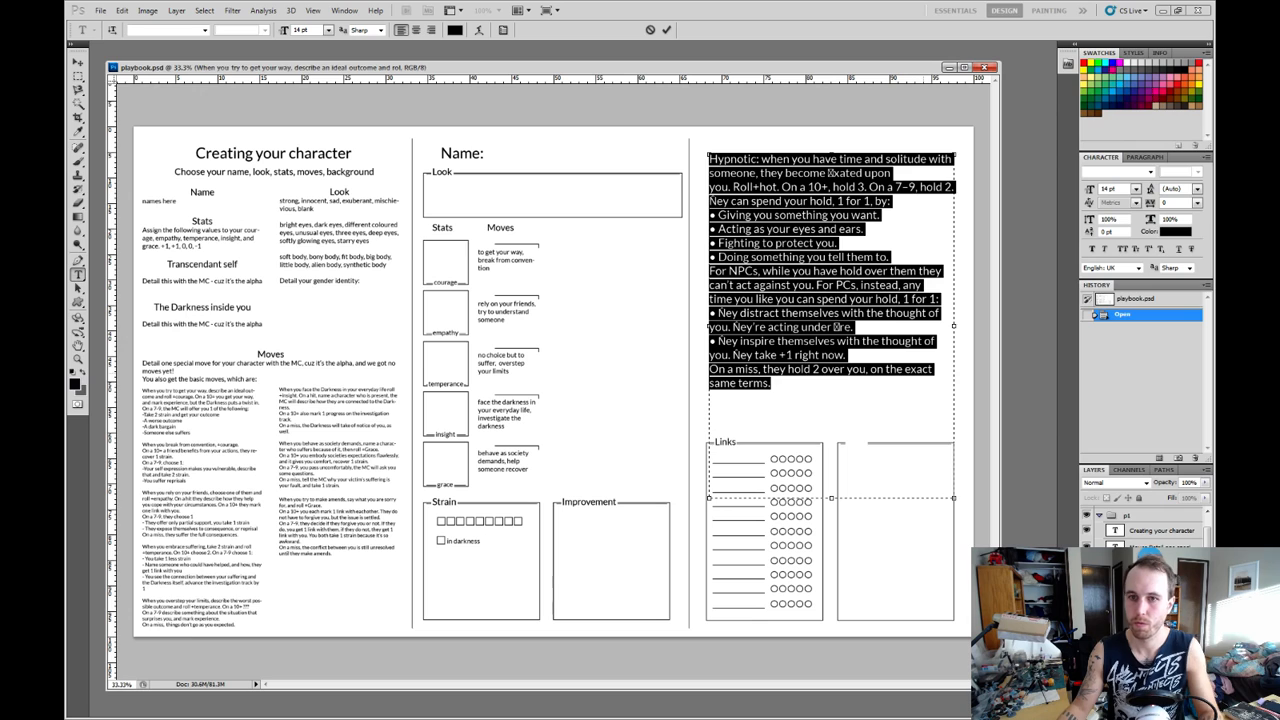
pyautogui.hotkey('ctrl', 'Return')
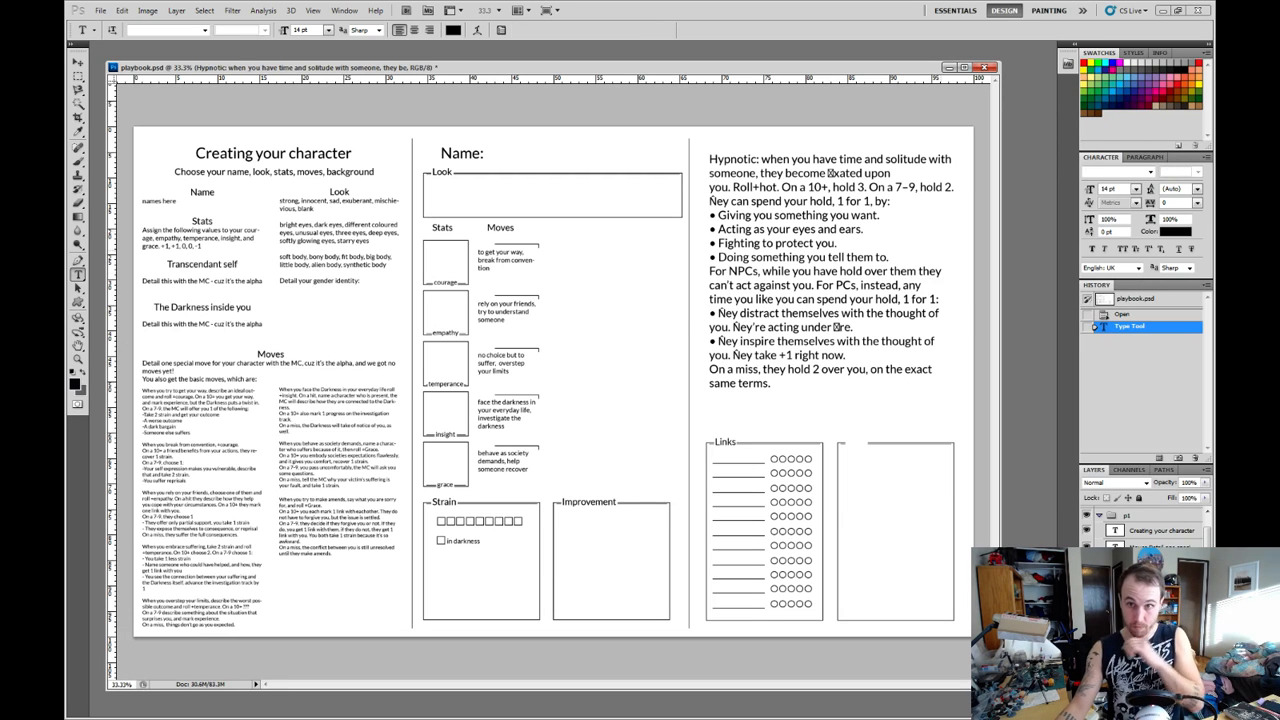
# Correct the broken word to "fixated" in the Hypnotic text and start "Roll+hot" on its own line.
pyautogui.click(828, 173)
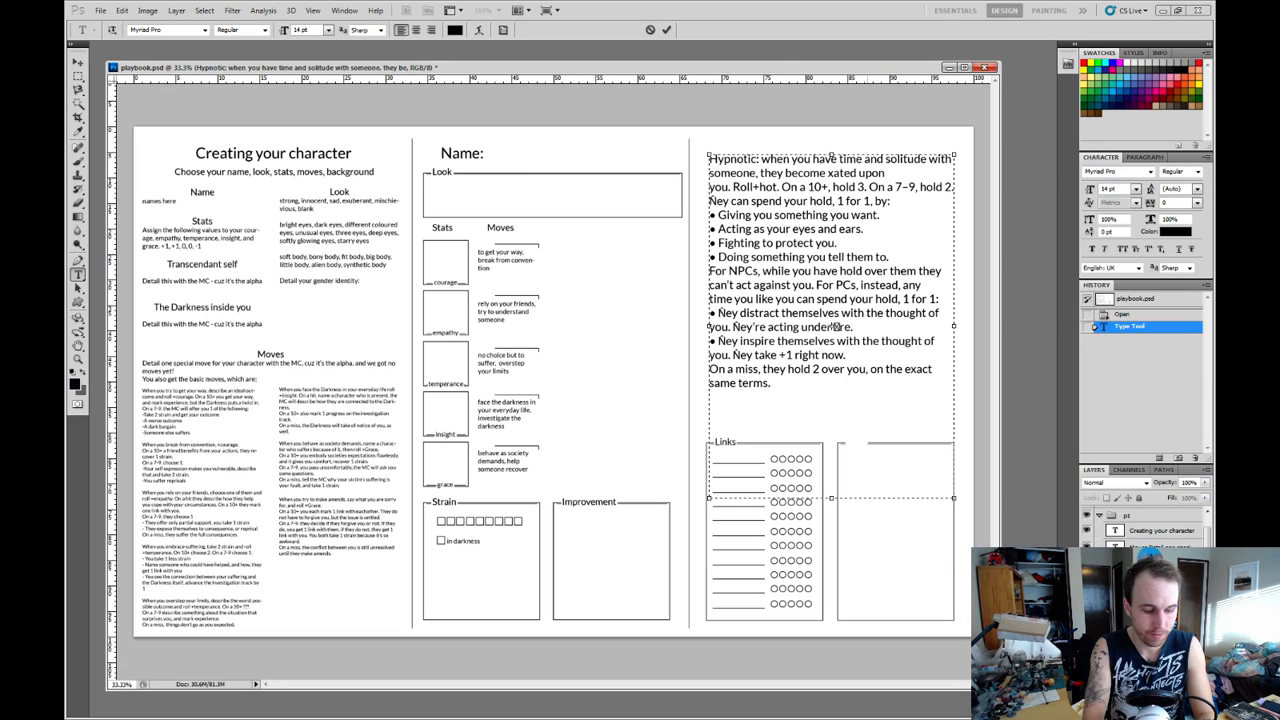
pyautogui.press('End')
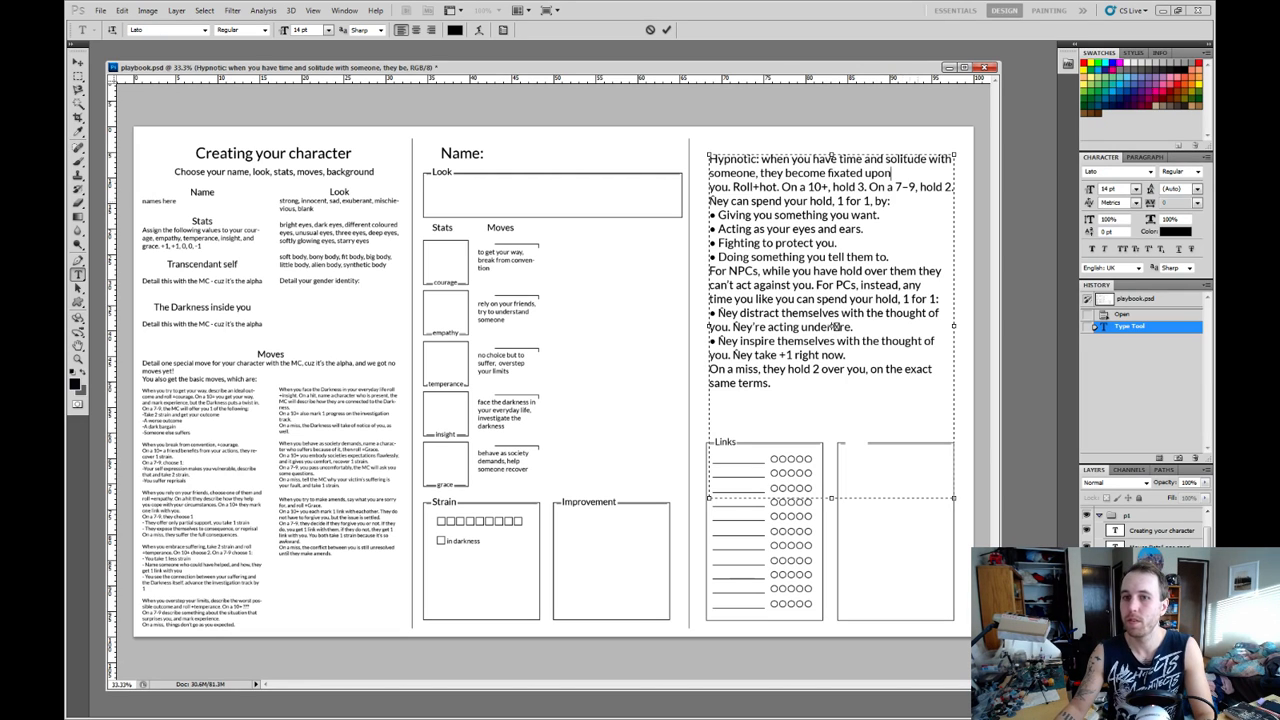
pyautogui.press('Return')
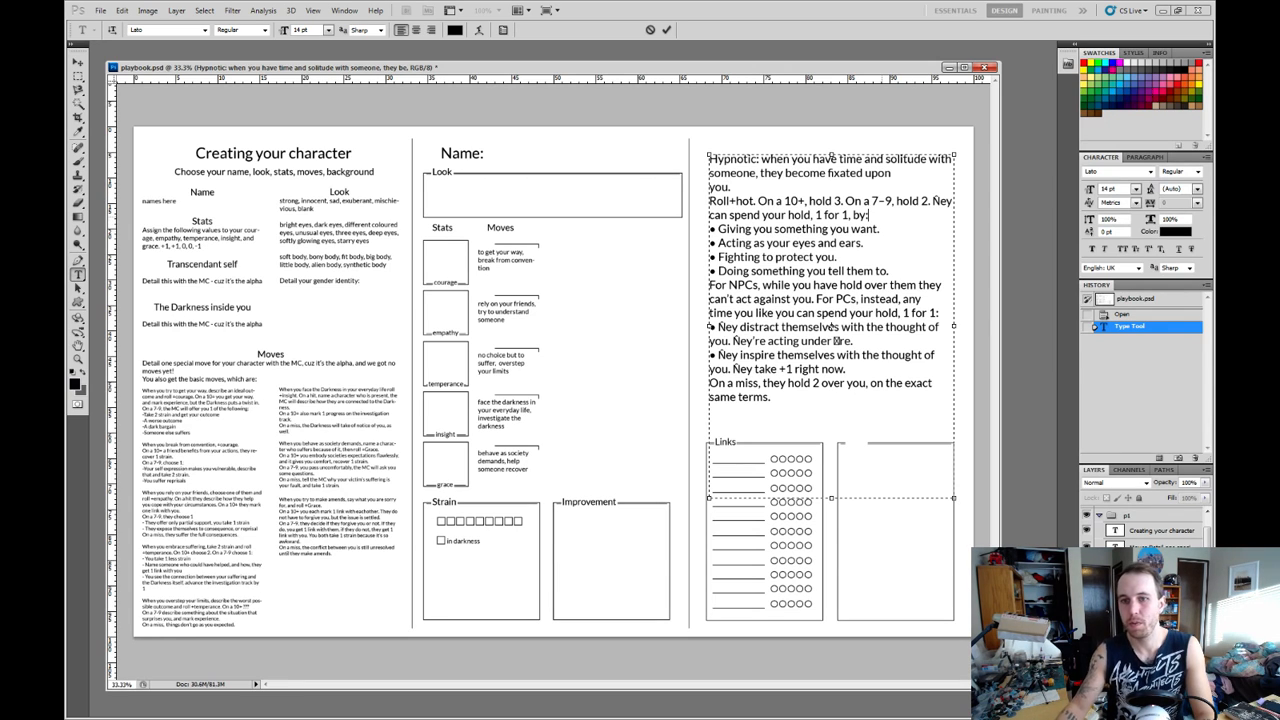
# Insert blank lines around the first bullet list and before the second, then extend the text box and move it up to the column's top.
pyautogui.press('Return')
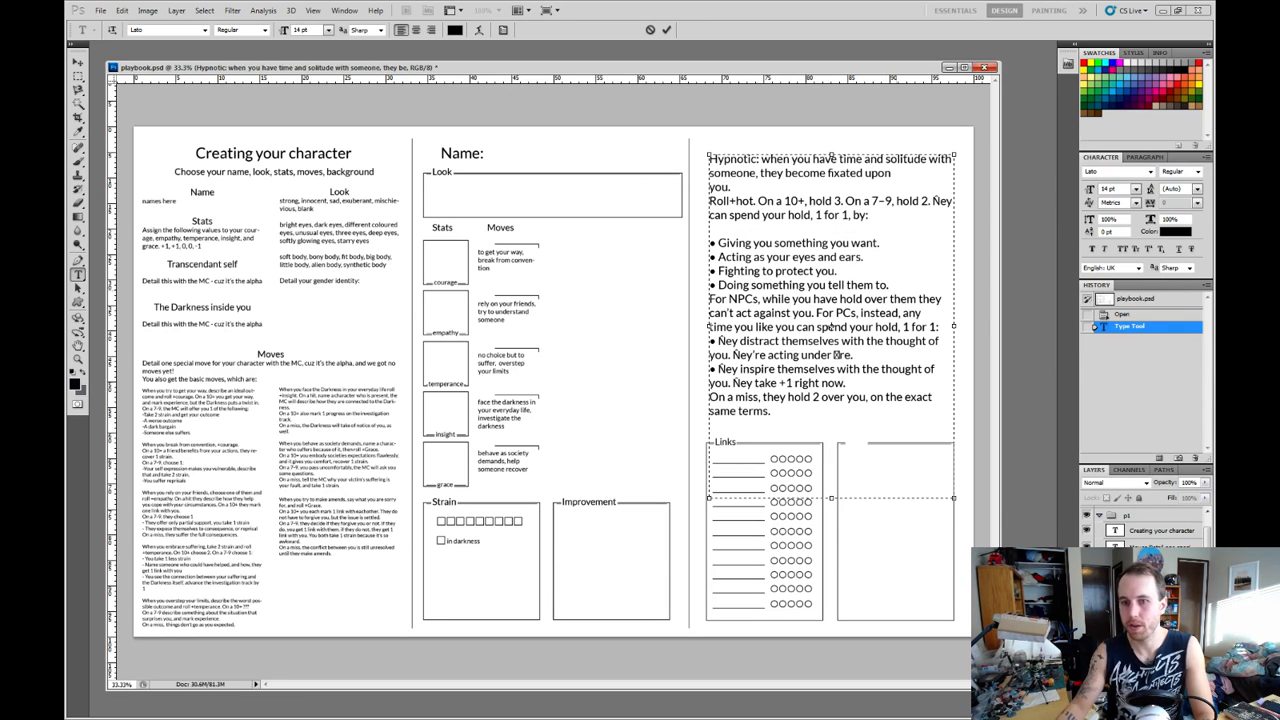
pyautogui.press('Return')
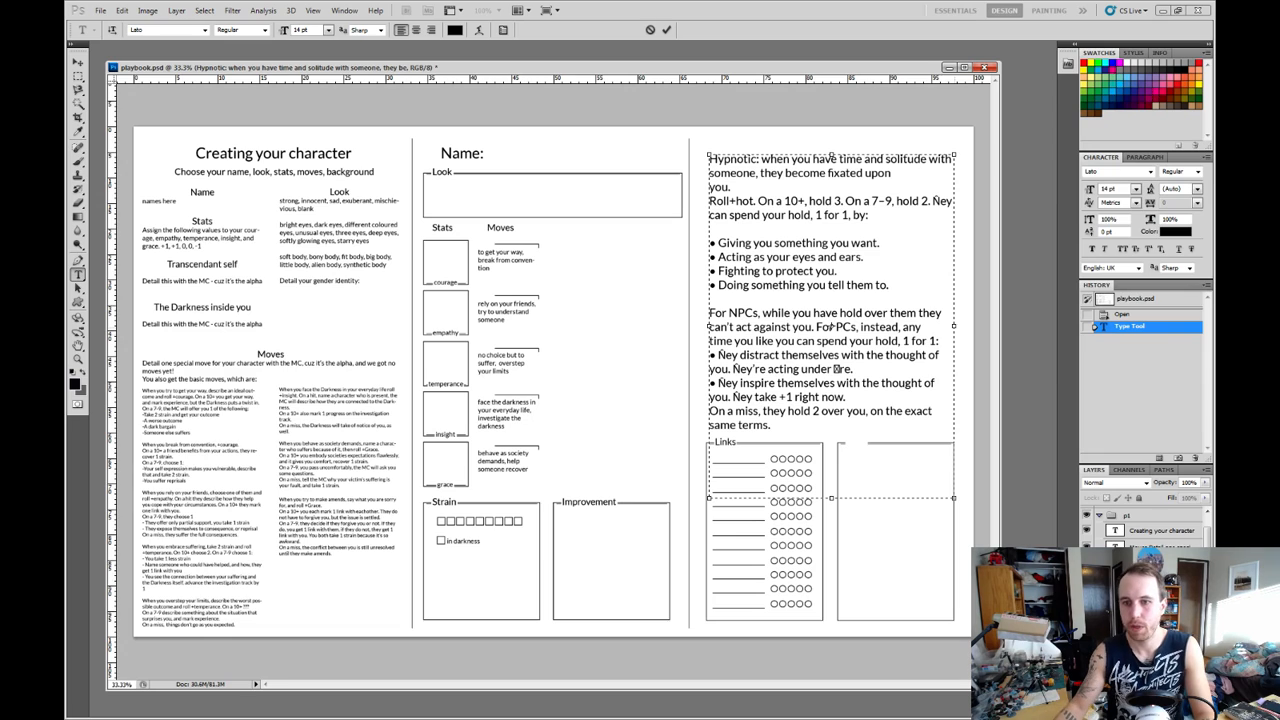
pyautogui.press('Return')
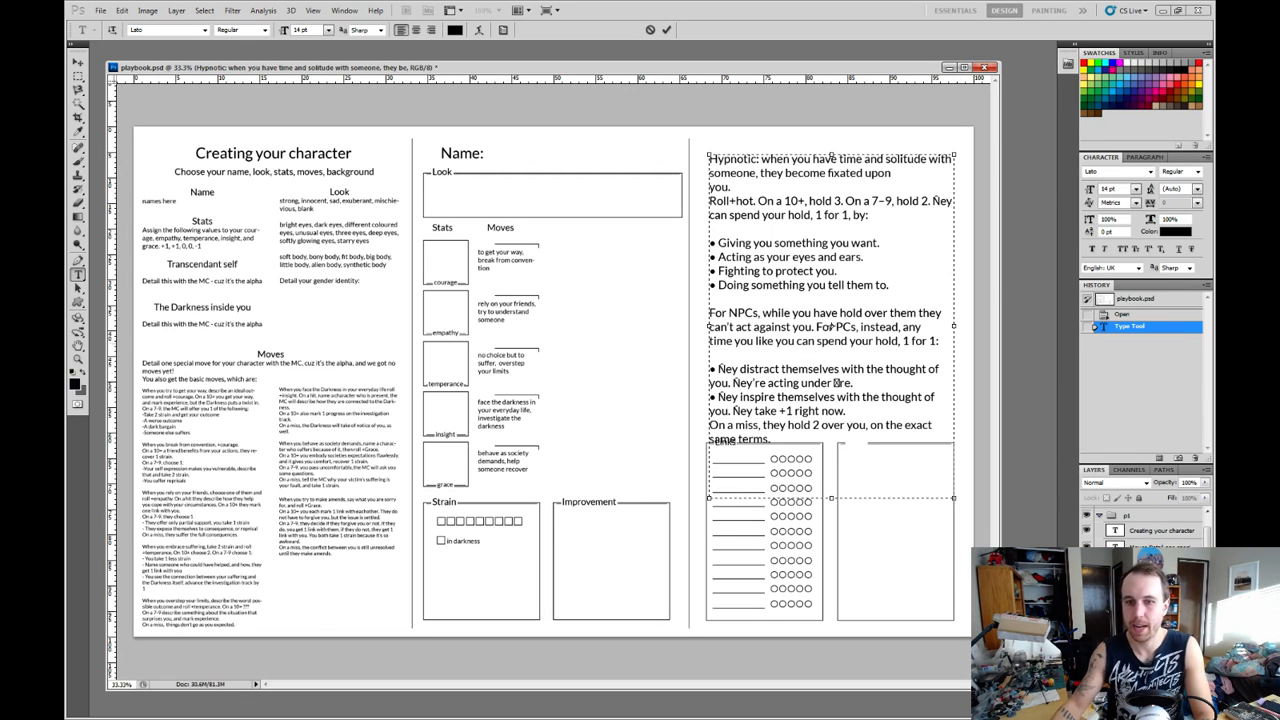
pyautogui.moveTo(832, 498); pyautogui.dragTo(832, 572)
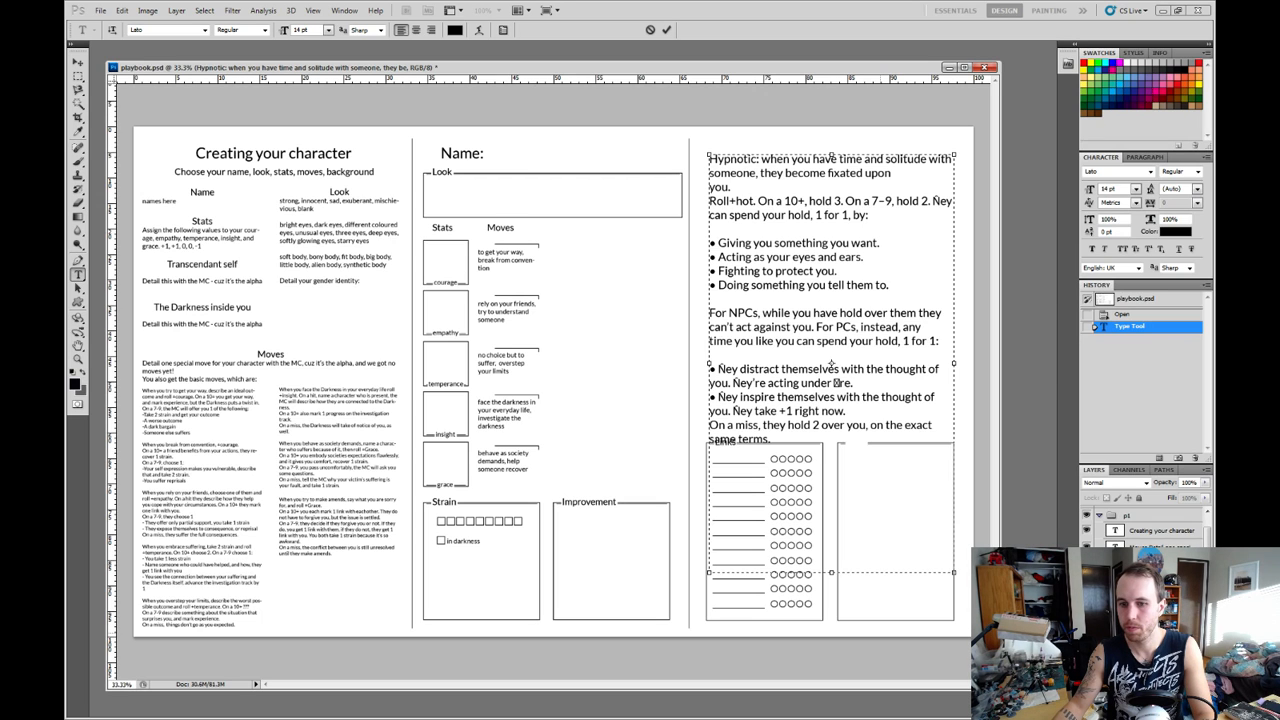
pyautogui.moveTo(831, 364); pyautogui.dragTo(826, 341)
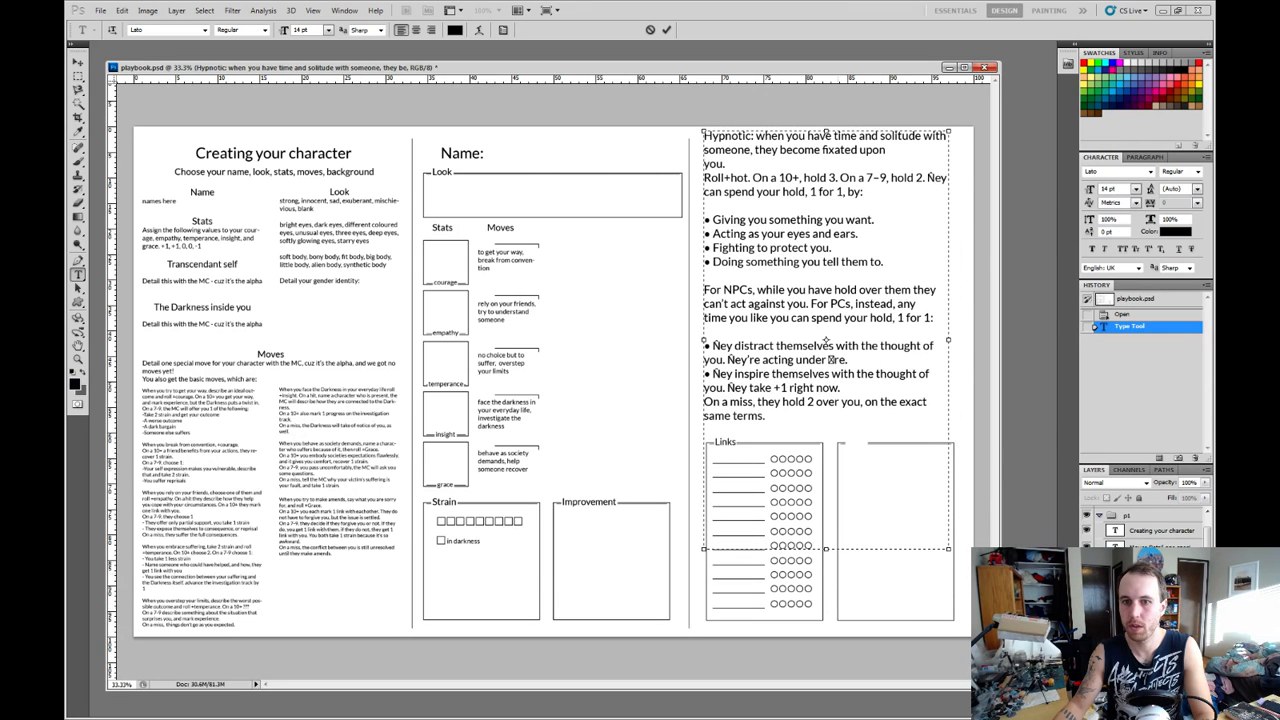
# Correct the garbled opening word of the "distract themselves" and "inspire themselves" bullets to "They".
pyautogui.hotkey('shift', 'Right')
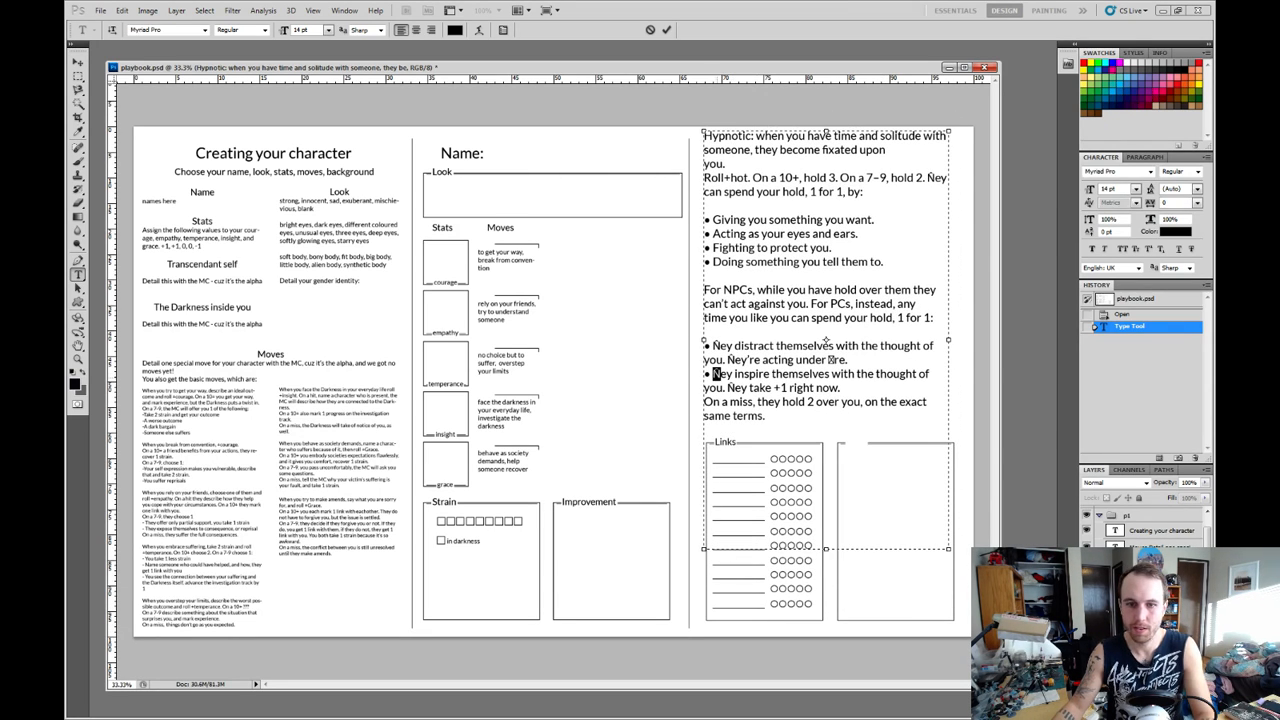
pyautogui.write('TH')
pyautogui.press('BackSpace')
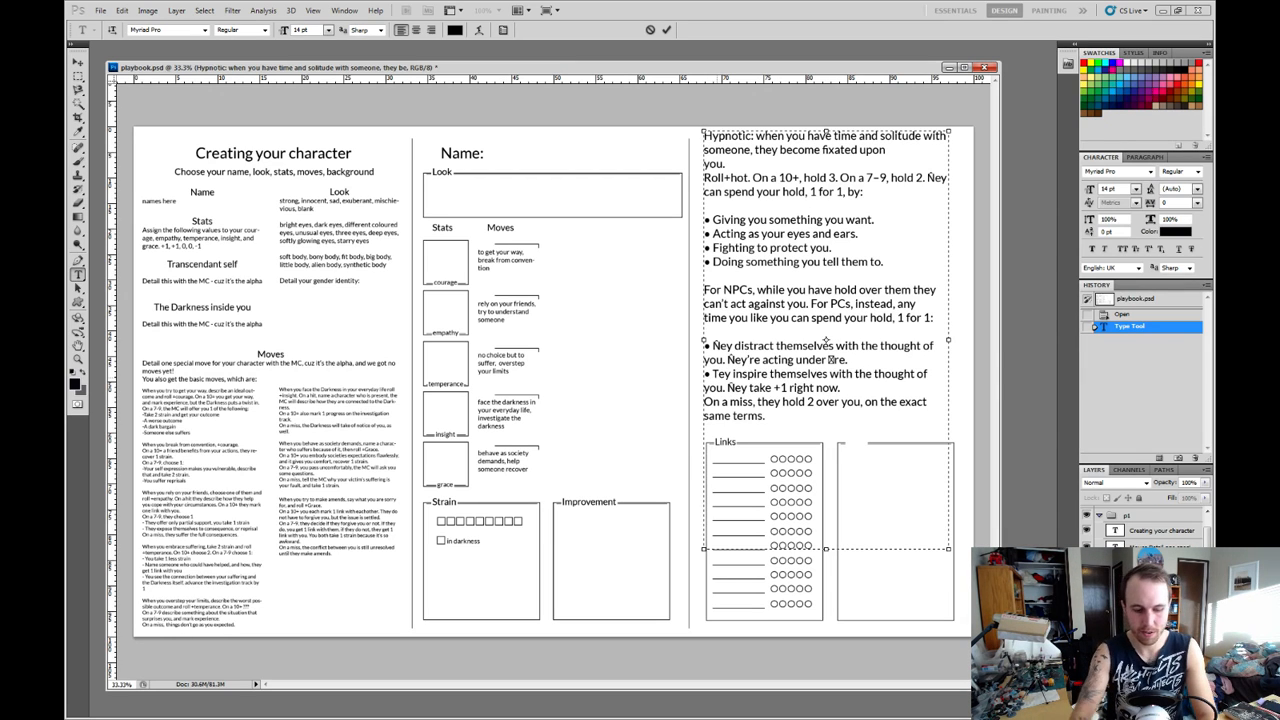
pyautogui.write('h')
pyautogui.hotkey('shift', 'Right')
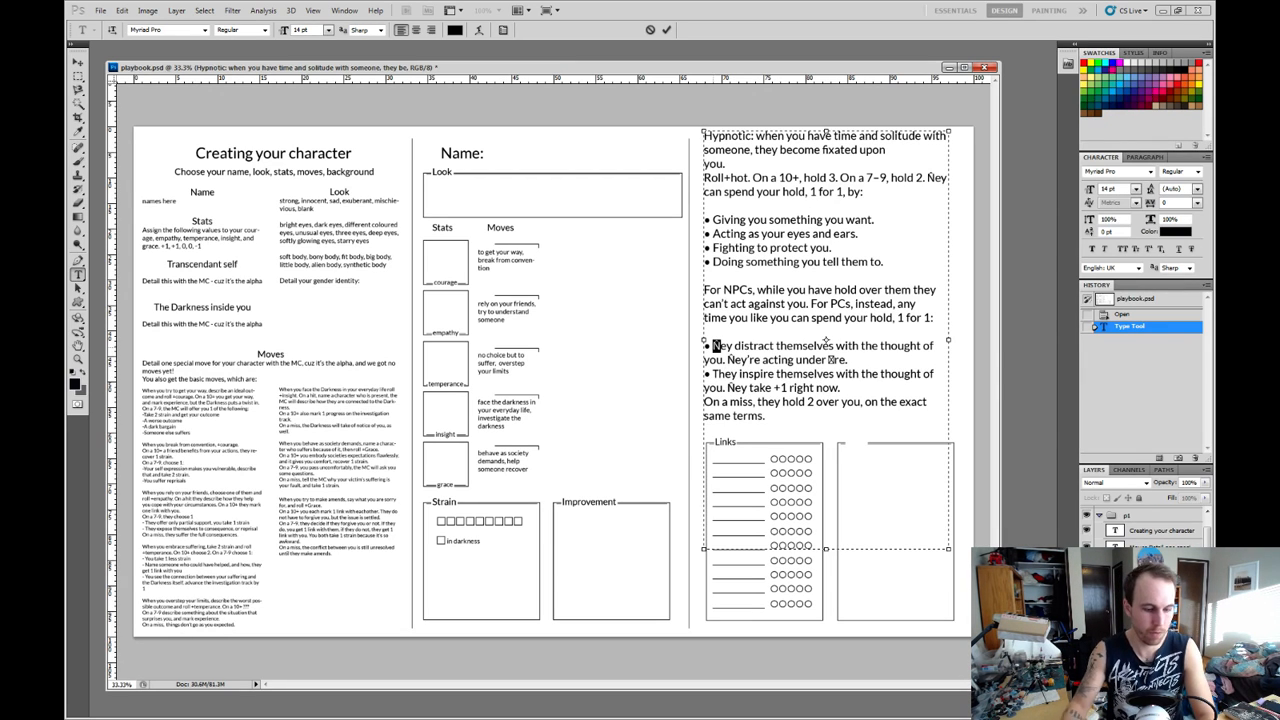
pyautogui.write('Th')
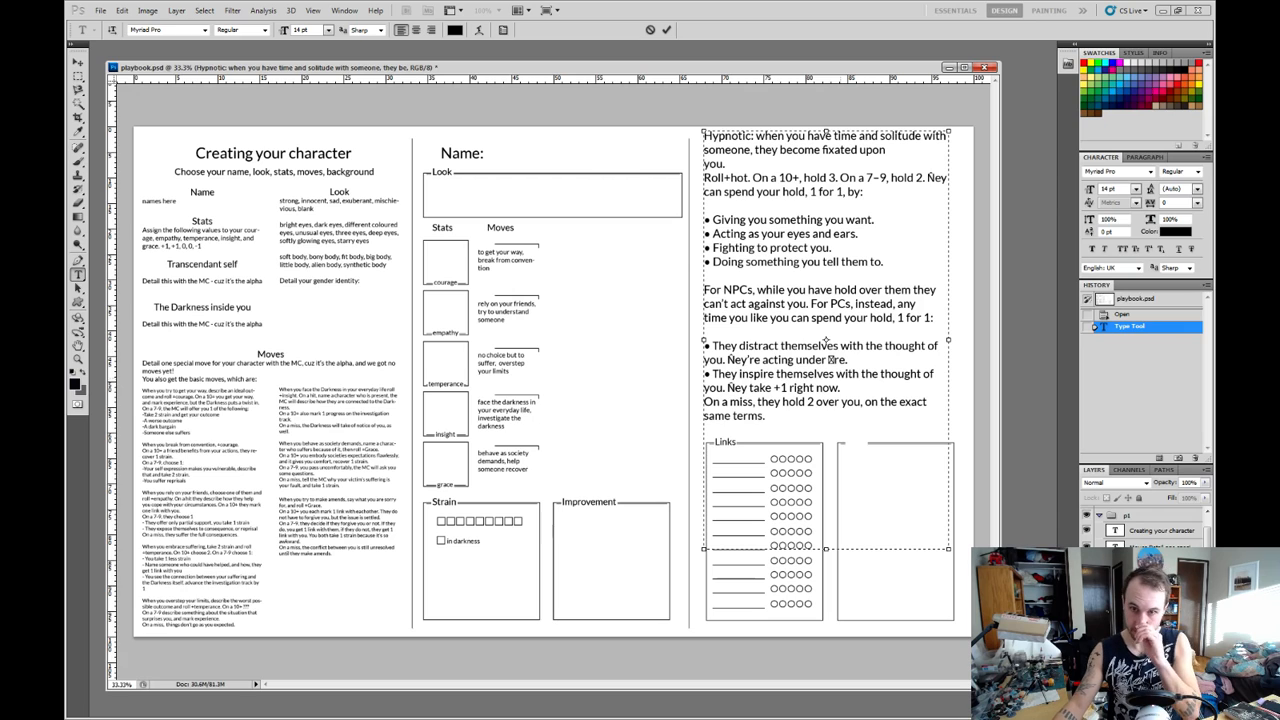
# Correct the remaining garbled words in the move text to "fire", "They take", "They're acting" and "They can spend".
pyautogui.hotkey('shift', 'Right')
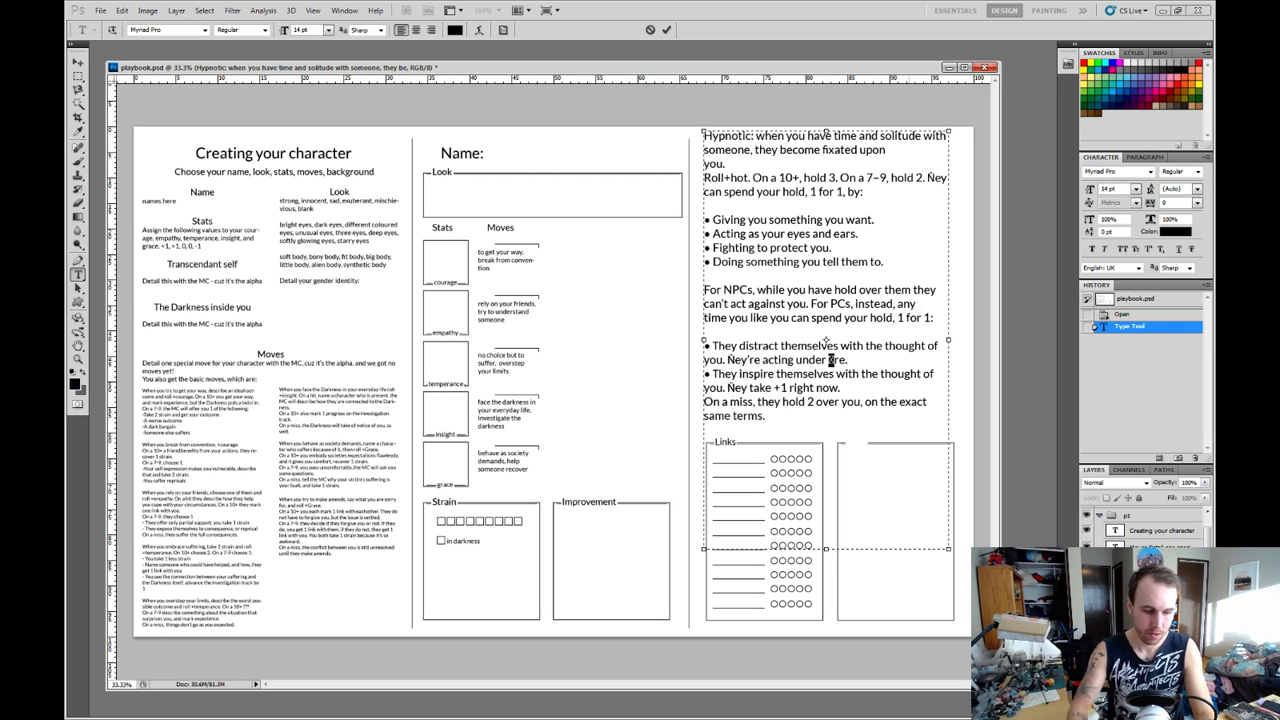
pyautogui.write('fi')
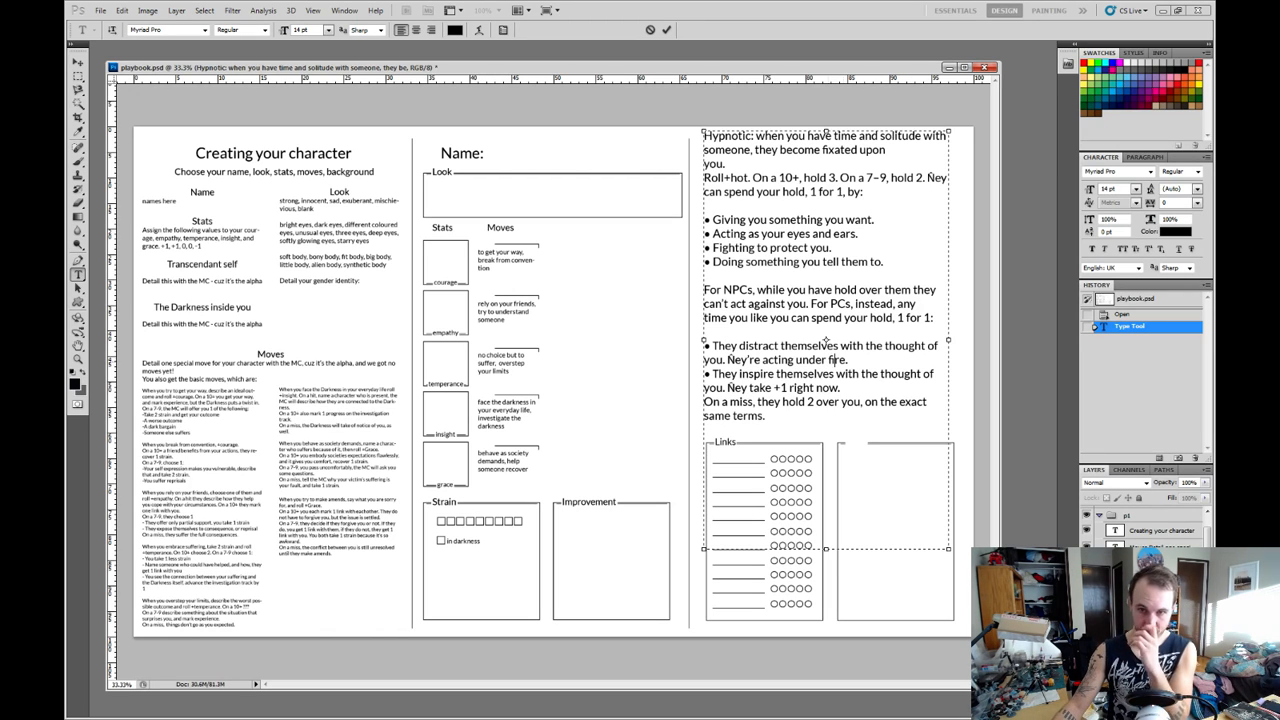
pyautogui.hotkey('shift', 'Right')
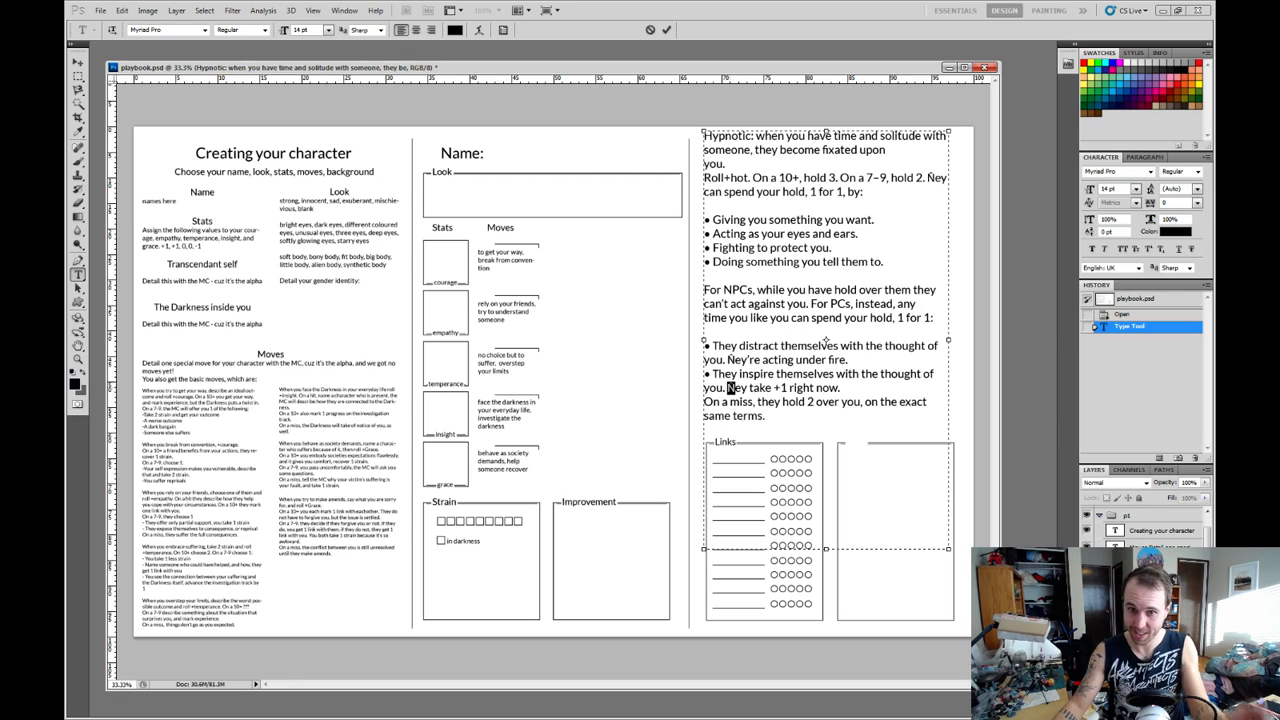
pyautogui.write('Th')
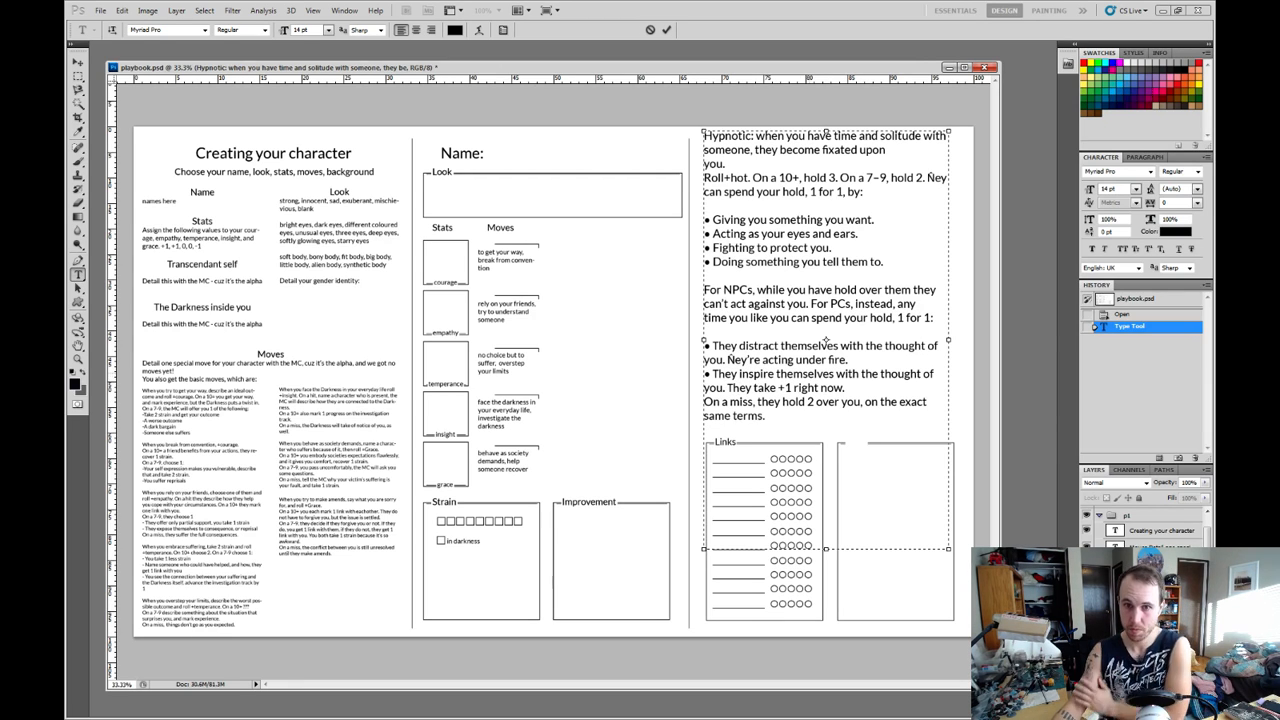
pyautogui.hotkey('shift', 'Right')
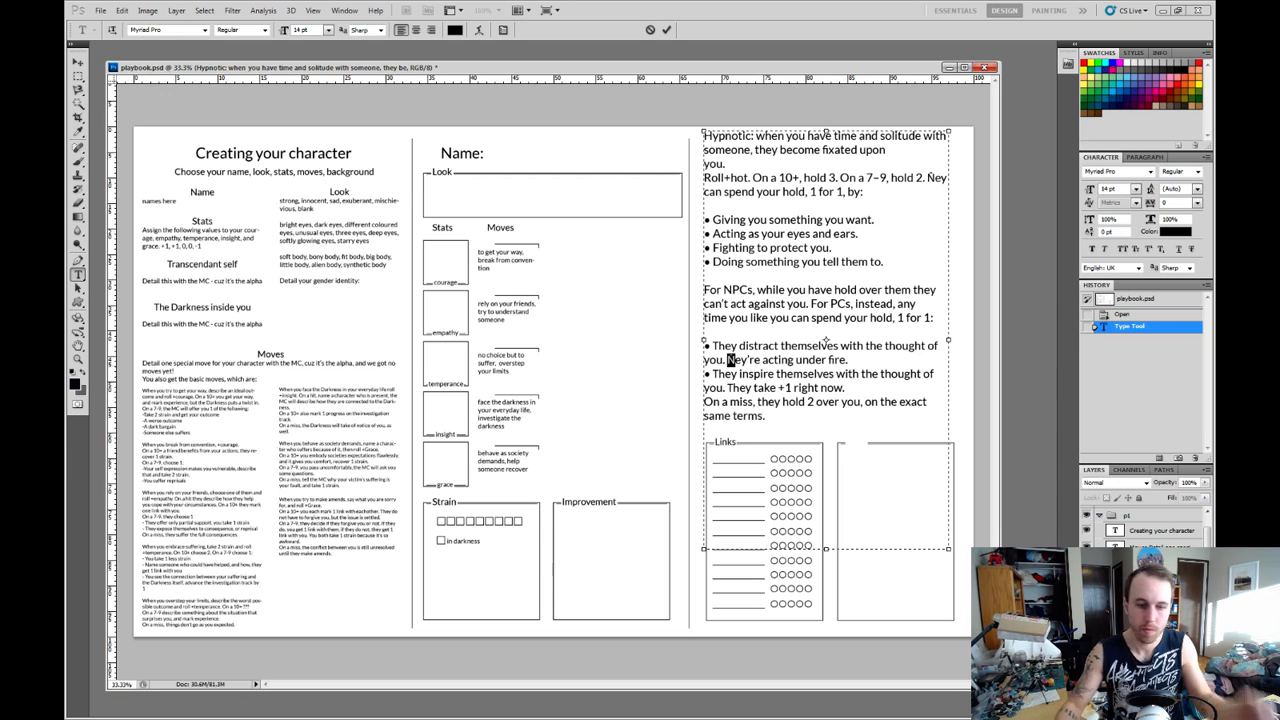
pyautogui.press('BackSpace')
pyautogui.write('h')
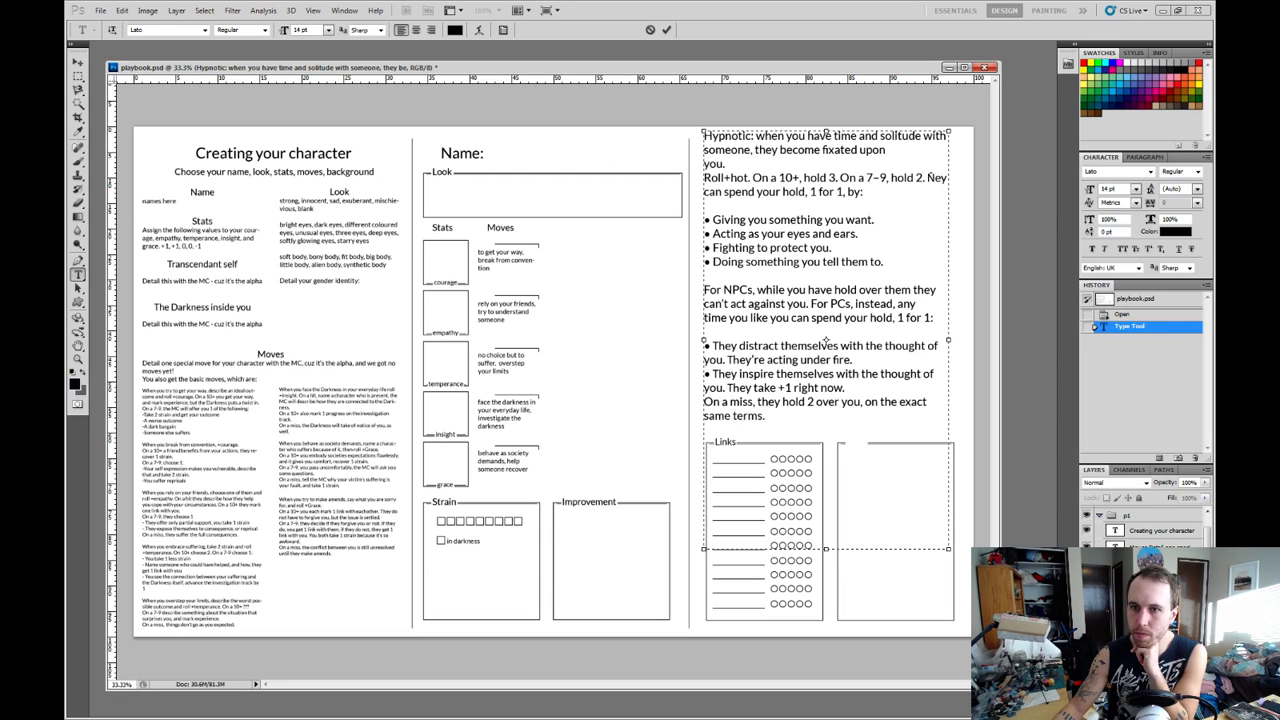
pyautogui.moveTo(928, 178); pyautogui.dragTo(935, 178)
pyautogui.write('They')
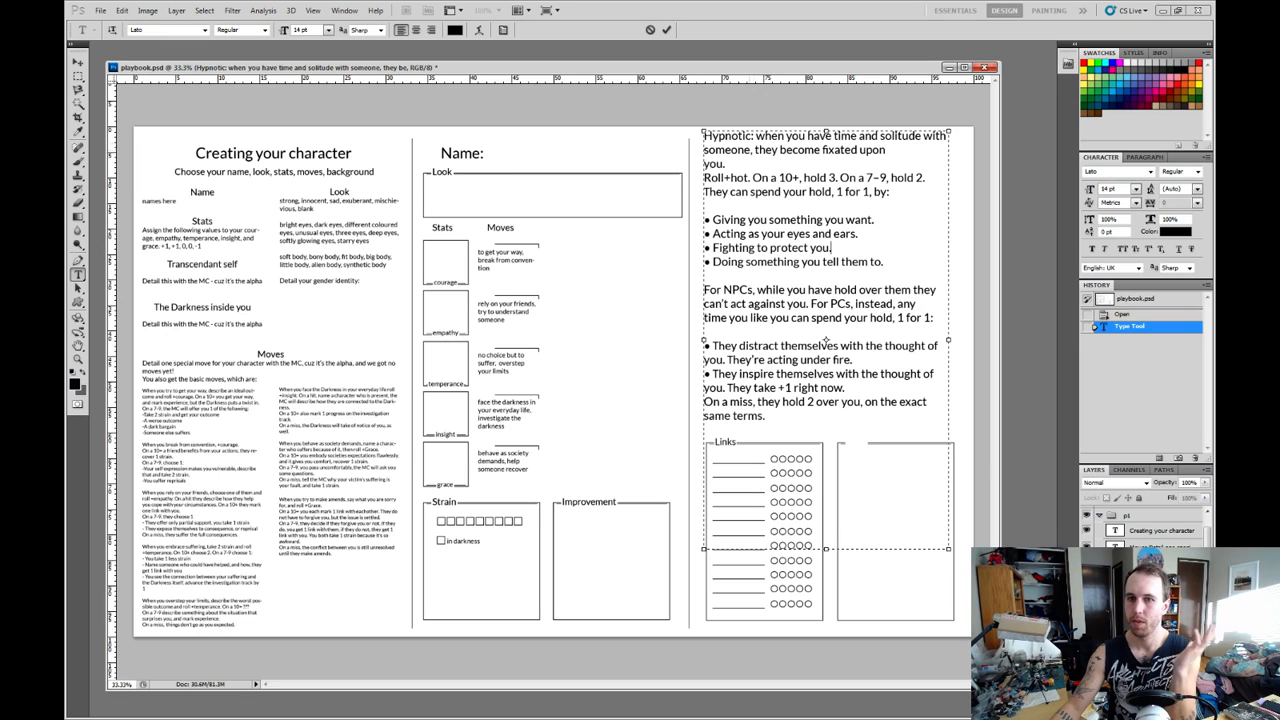
# Remove the "Hypnotic:" label from the move text and join "you." to the line ending in "fixated upon".
pyautogui.moveTo(756, 136); pyautogui.dragTo(702, 136)
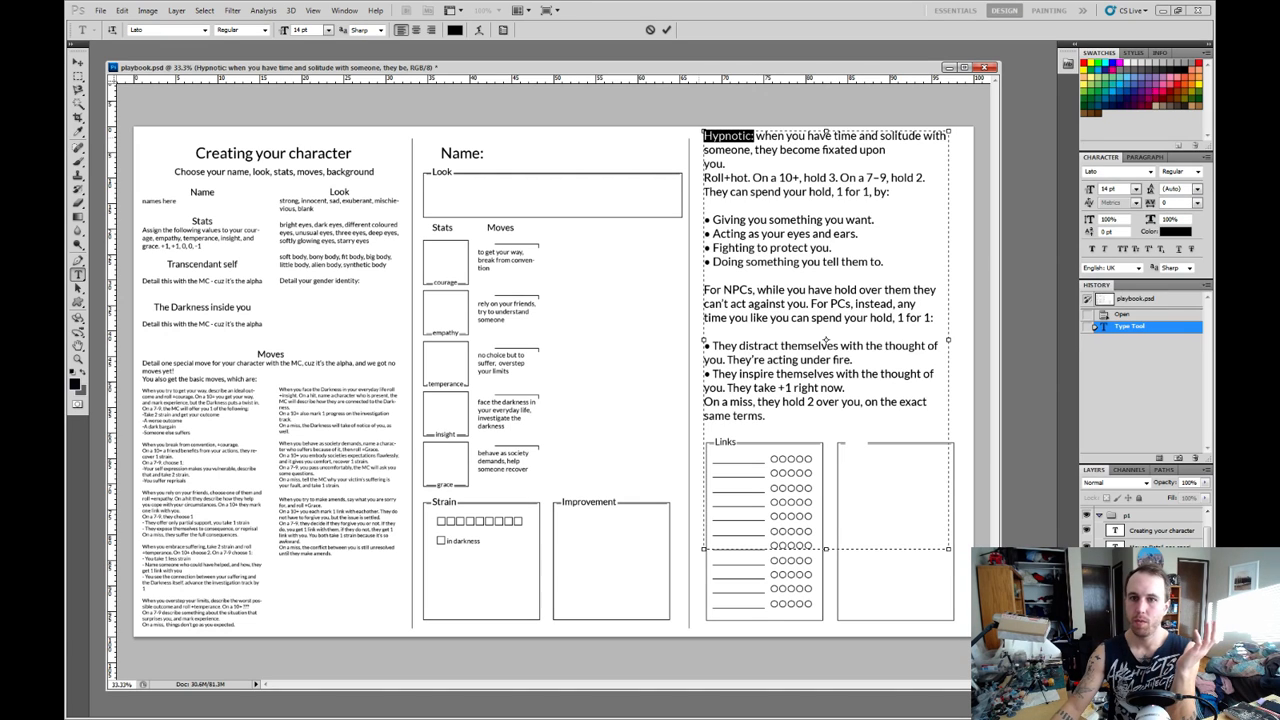
pyautogui.press('BackSpace')
pyautogui.press('Delete')
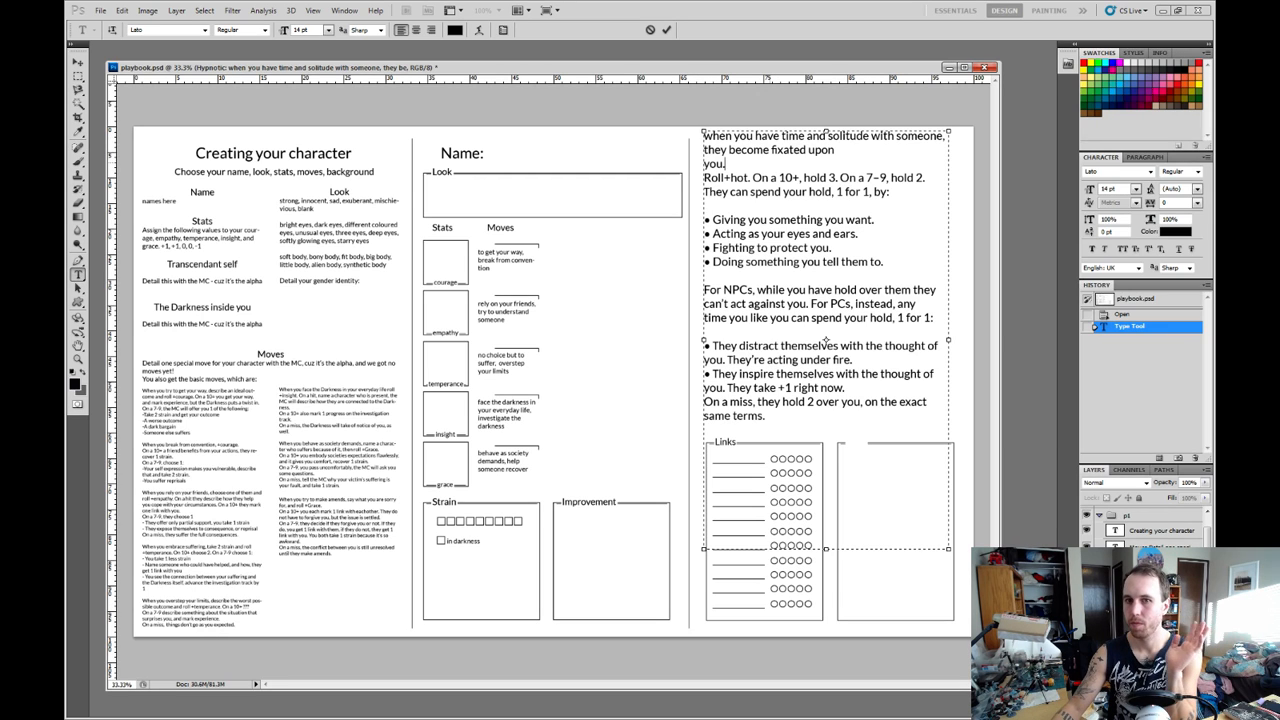
pyautogui.moveTo(725, 164); pyautogui.dragTo(704, 137)
pyautogui.click(834, 150)
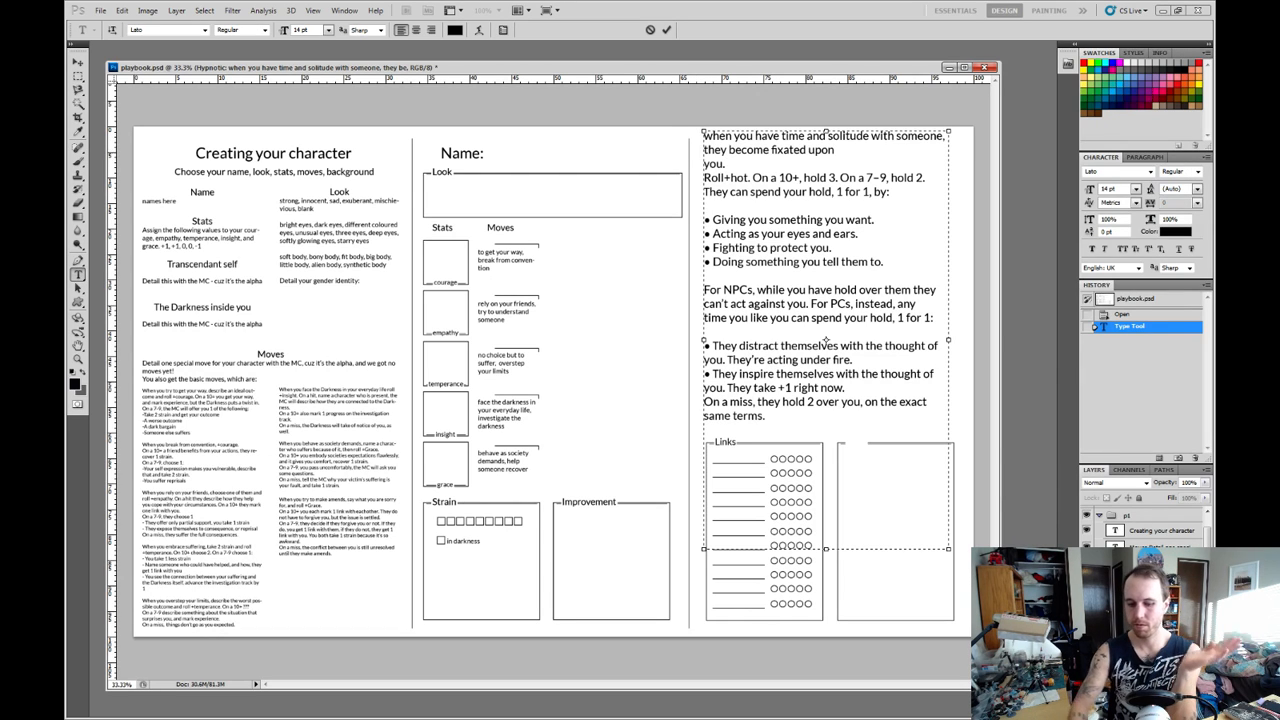
pyautogui.press('Delete')
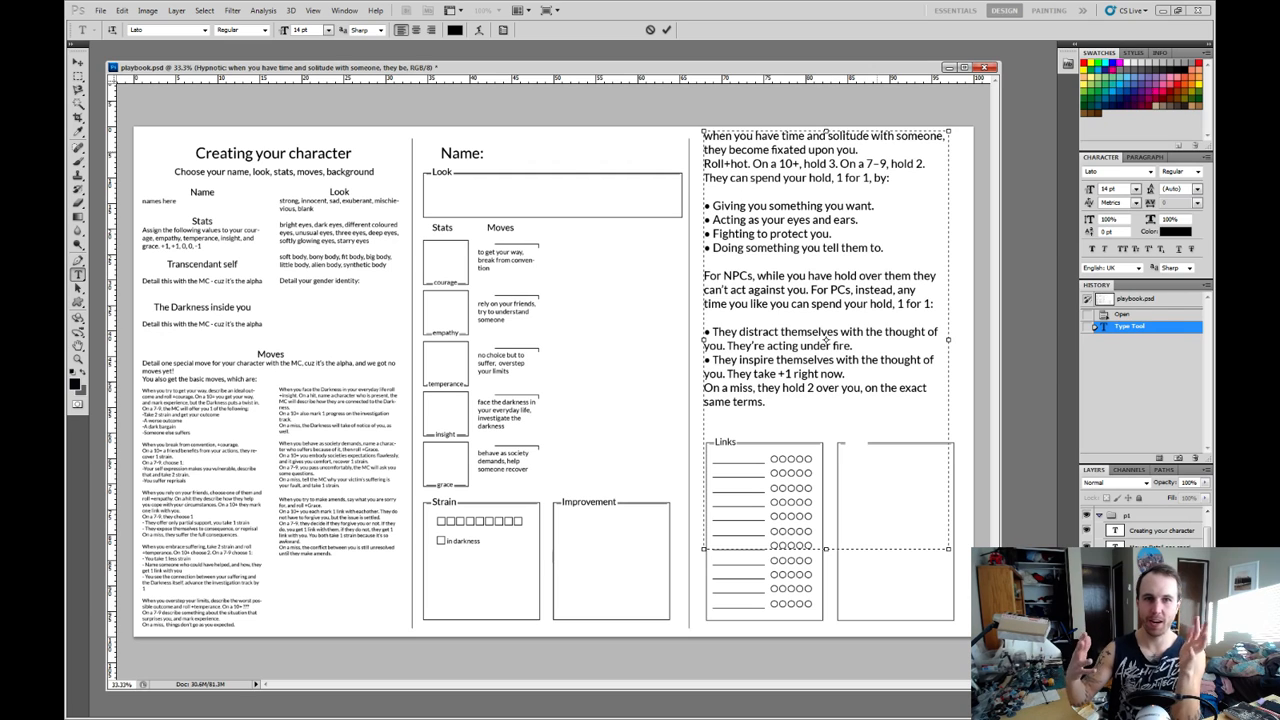
pyautogui.hotkey('ctrl', 'Return')
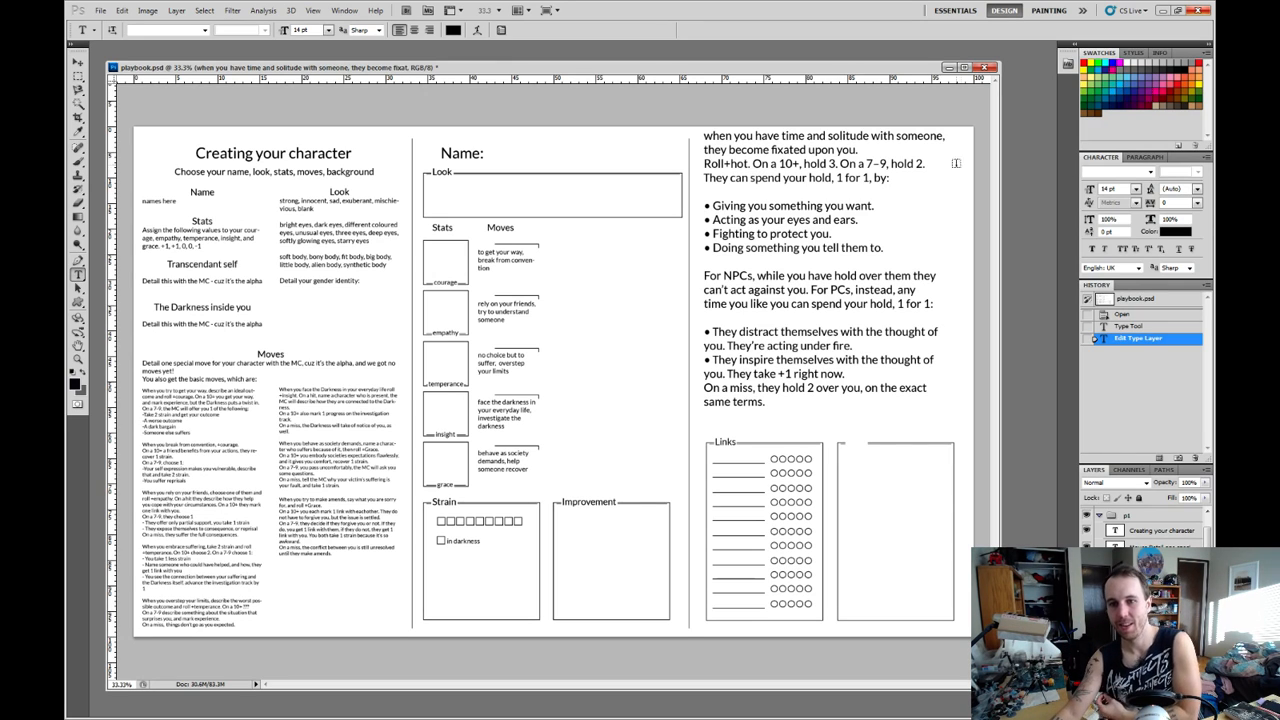
# Highlight the move's roll and hold lines, its hold-spending sentence and the first four-bullet list in turn to examine them.
pyautogui.moveTo(889, 178); pyautogui.dragTo(704, 164)
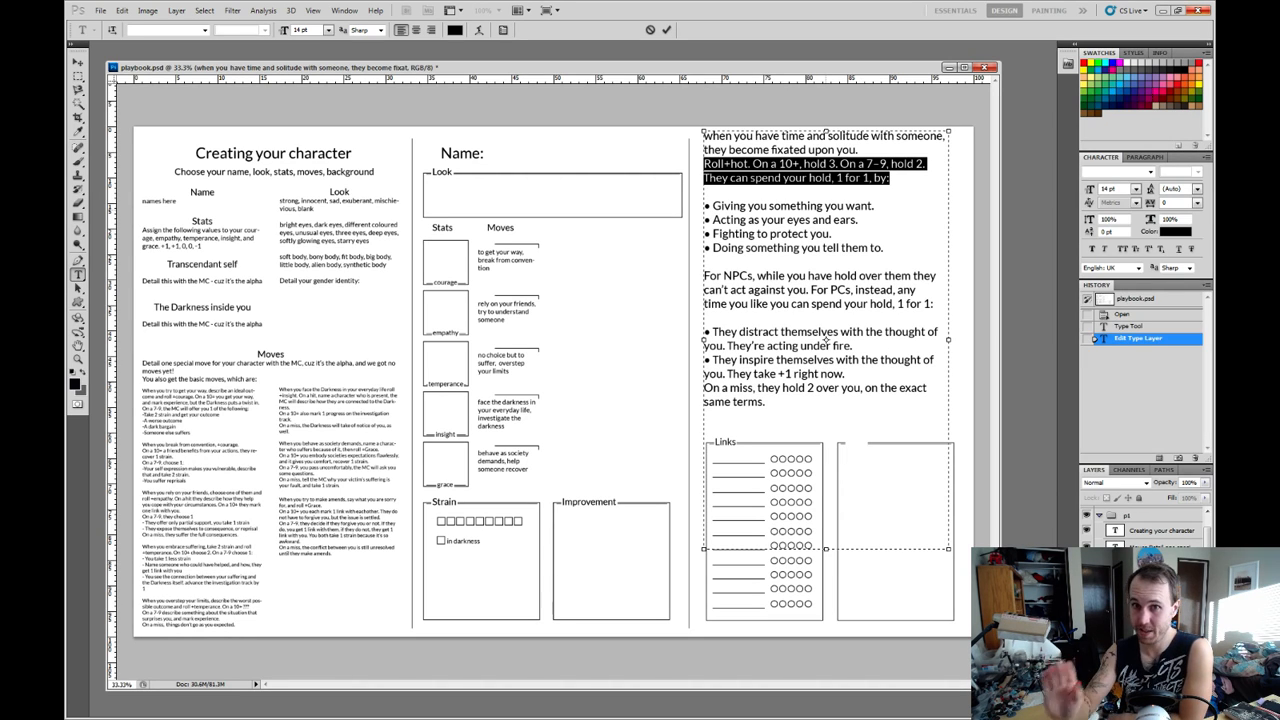
pyautogui.click(826, 340)
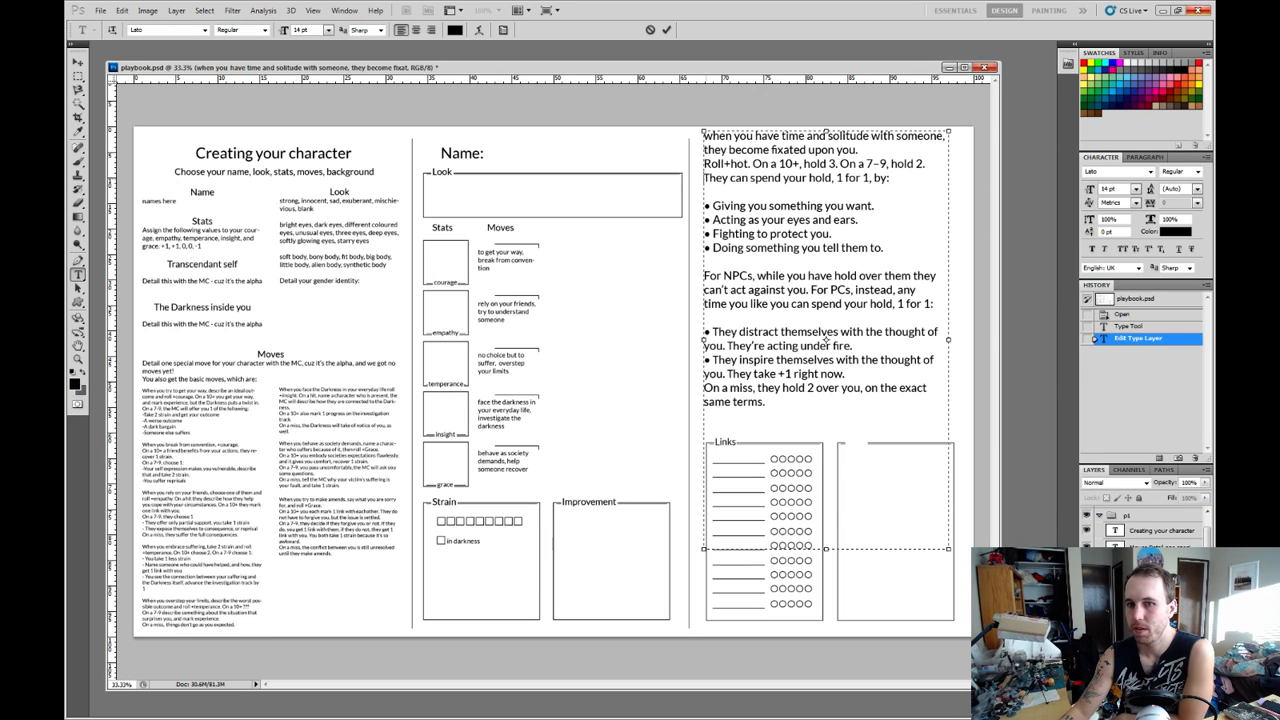
pyautogui.moveTo(705, 178); pyautogui.dragTo(886, 178)
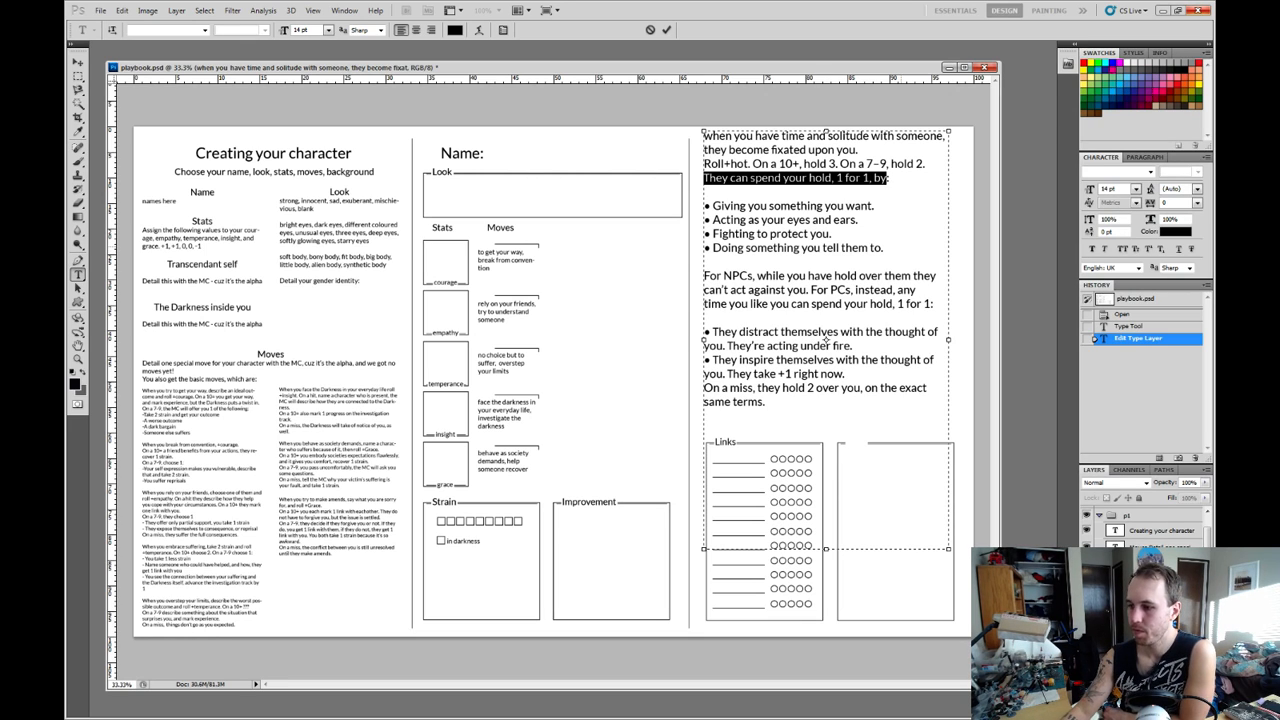
pyautogui.click(875, 248)
pyautogui.moveTo(884, 248); pyautogui.dragTo(704, 206)
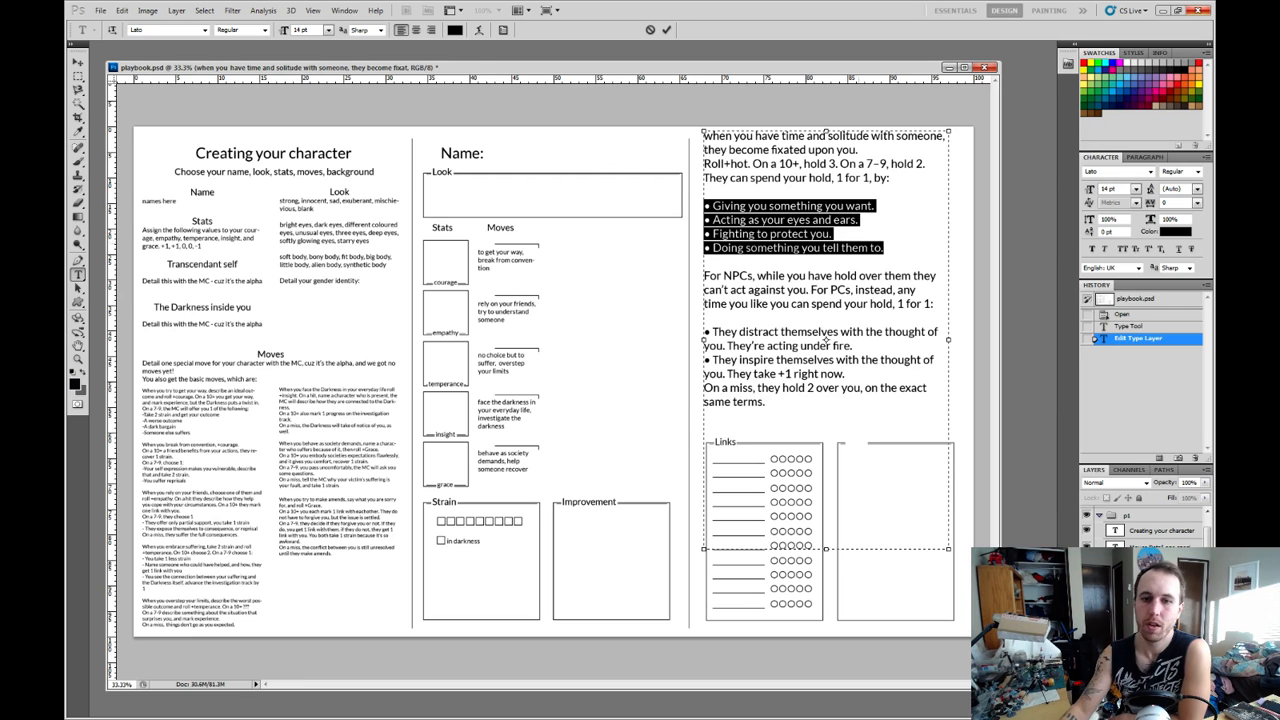
# Delete the "For NPCs, while you have hold over them" paragraph between the move's two bullet lists.
pyautogui.moveTo(846, 374); pyautogui.dragTo(706, 319)
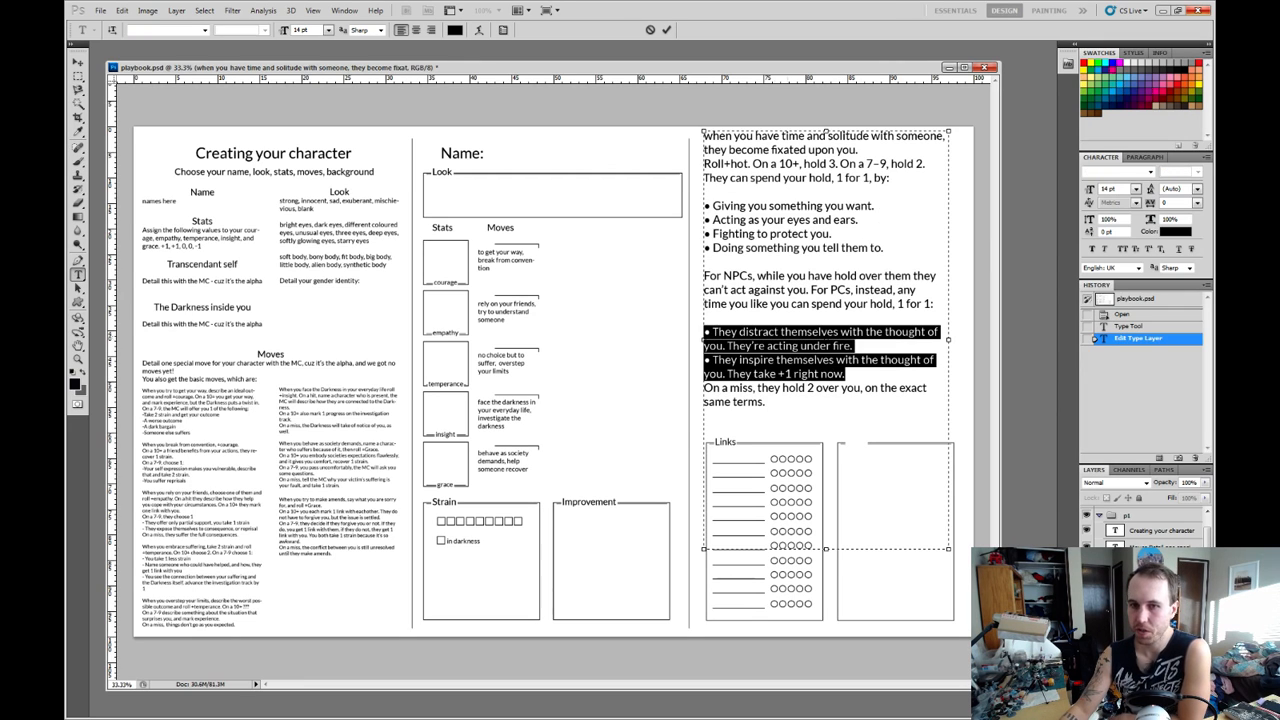
pyautogui.click(706, 319)
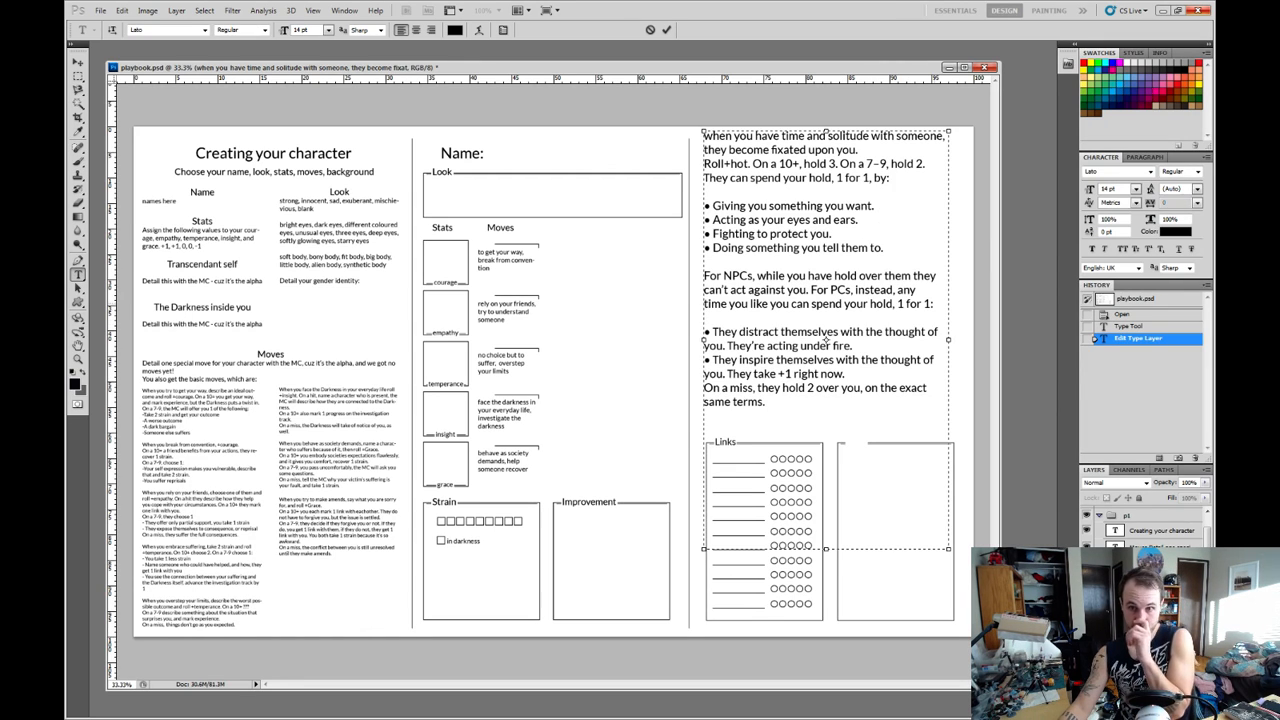
pyautogui.hotkey('shift', 'Up')
pyautogui.hotkey('shift', 'Up')
pyautogui.hotkey('shift', 'Up')
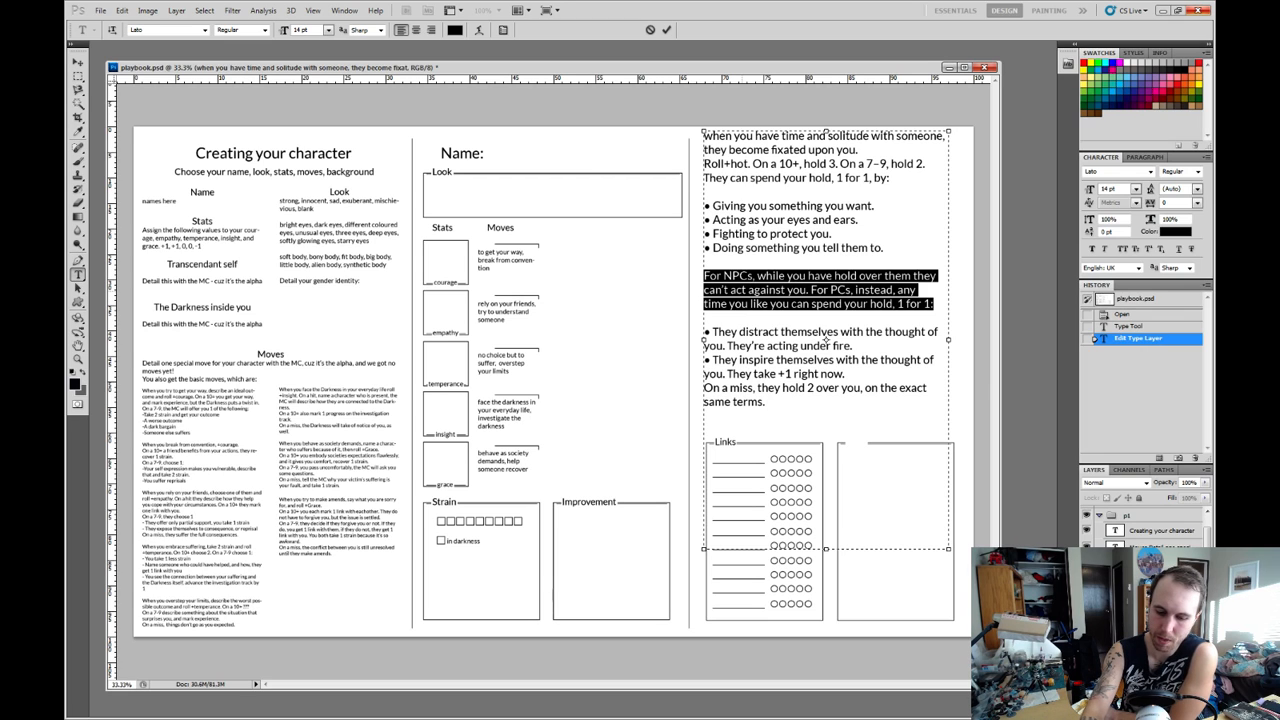
pyautogui.press('BackSpace')
# Separate the move's two bullet lists with a "-----" divider line that has a blank line on each side.
pyautogui.press('BackSpace')
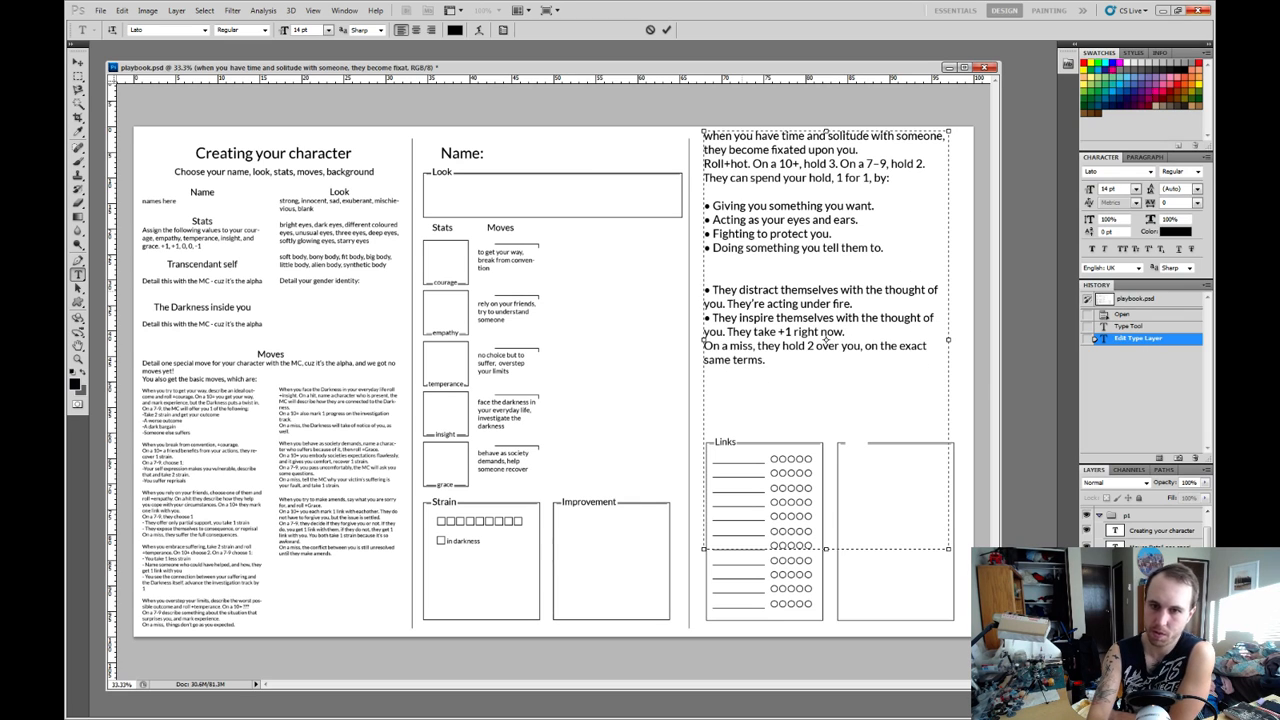
pyautogui.press('BackSpace')
pyautogui.press('BackSpace')
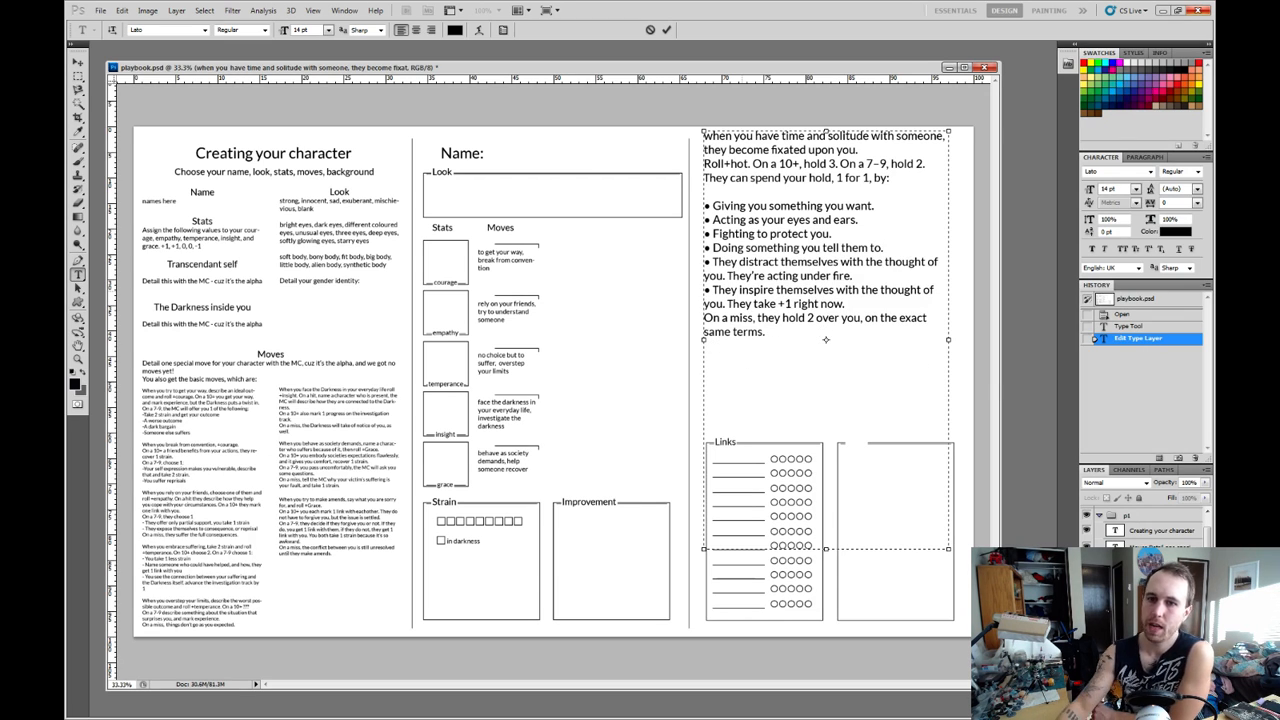
pyautogui.press('Return')
pyautogui.press('Return')
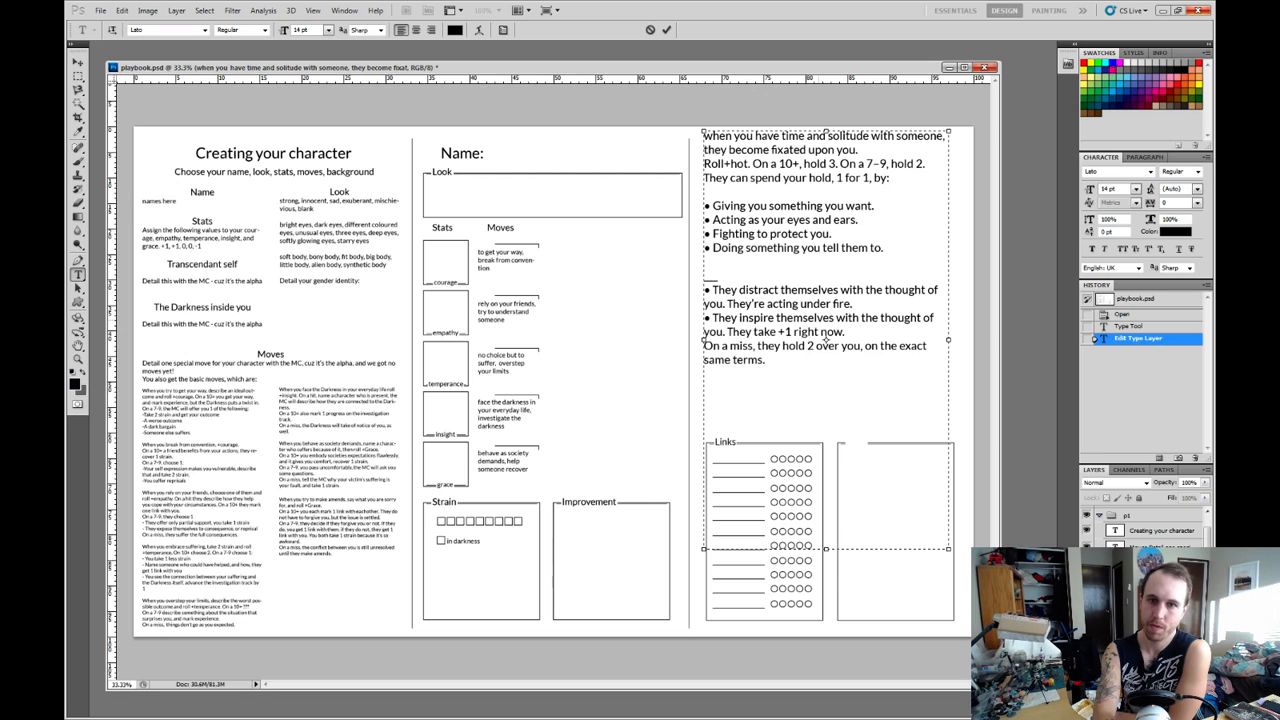
pyautogui.write('-----')
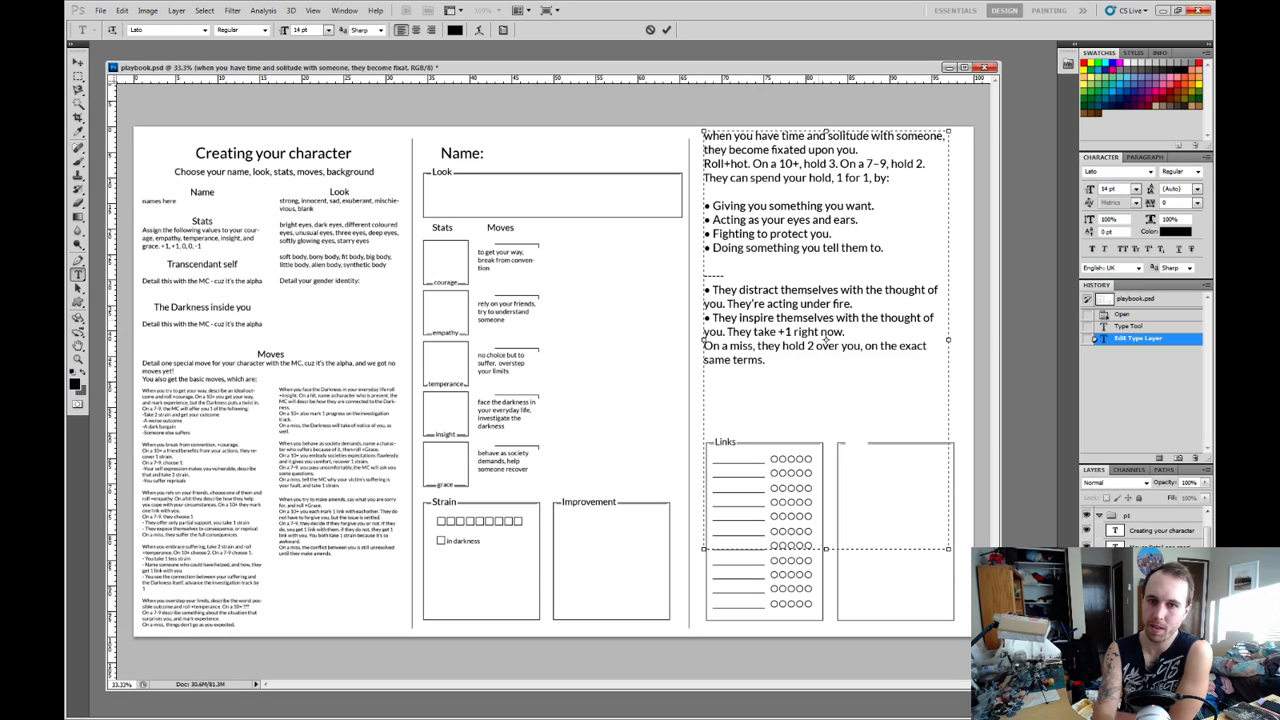
pyautogui.press('Return')
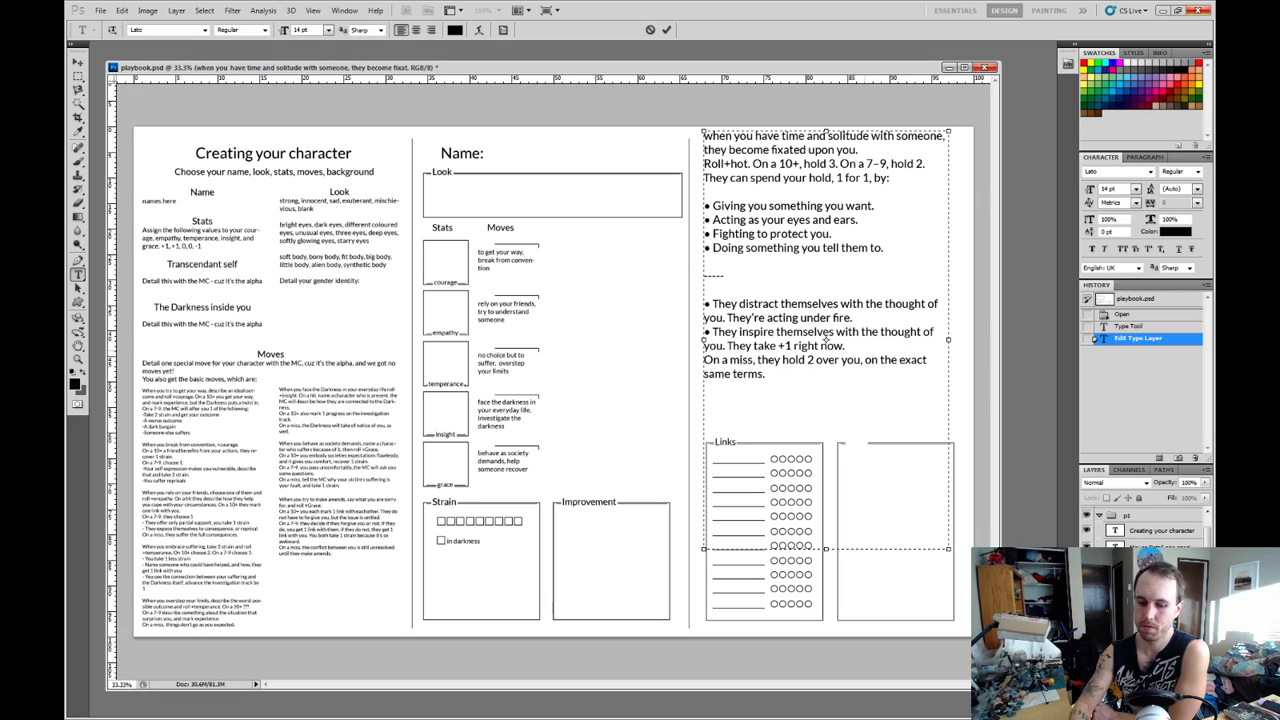
# Add a "---" divider line, set off by blank lines, between the second bullet list and the "On a miss" sentence.
pyautogui.press('Return')
pyautogui.press('Return')
pyautogui.write('---')
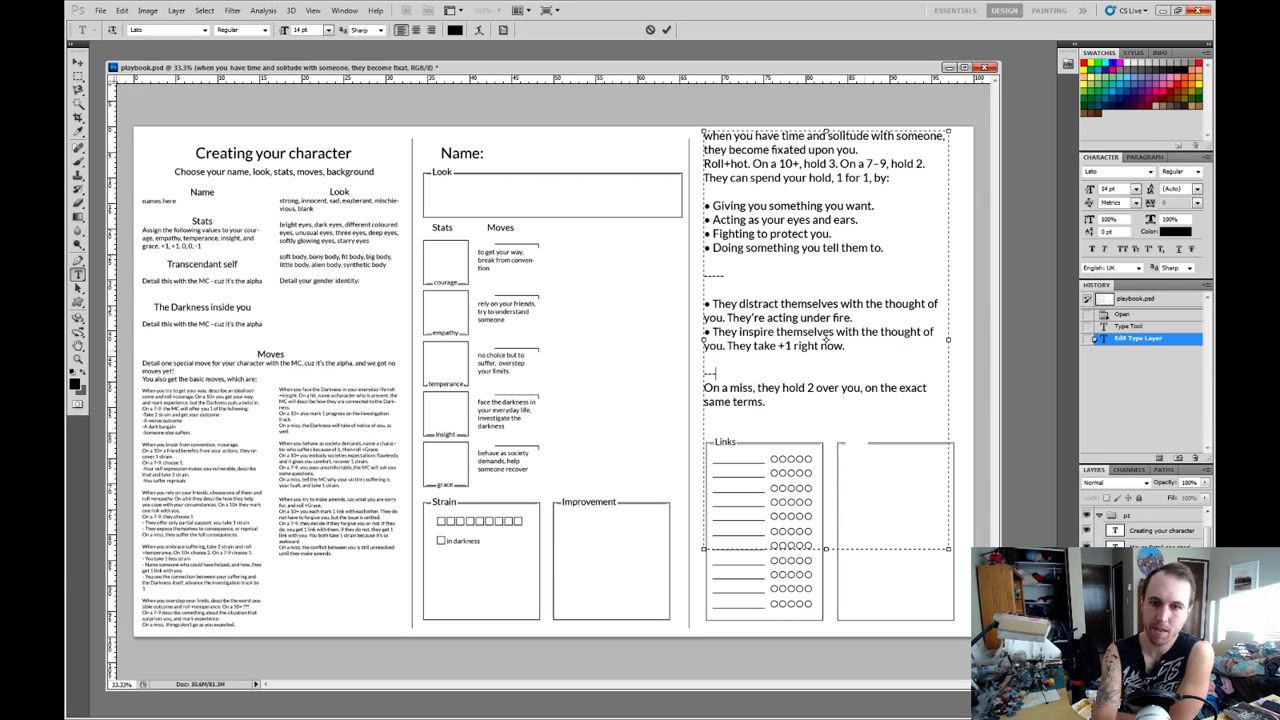
pyautogui.press('Return')
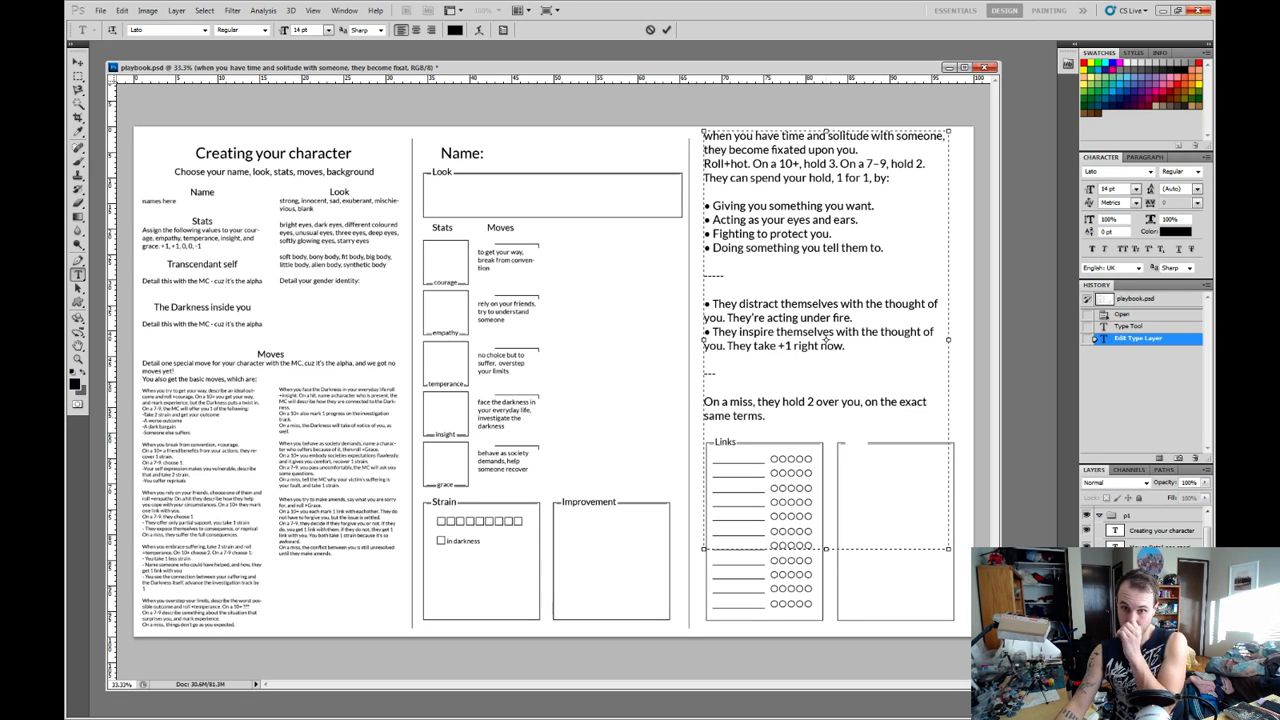
# Examine the move's "On a miss" sentence against its roll and hold lines, and finish editing the text.
pyautogui.moveTo(765, 416); pyautogui.dragTo(704, 402)
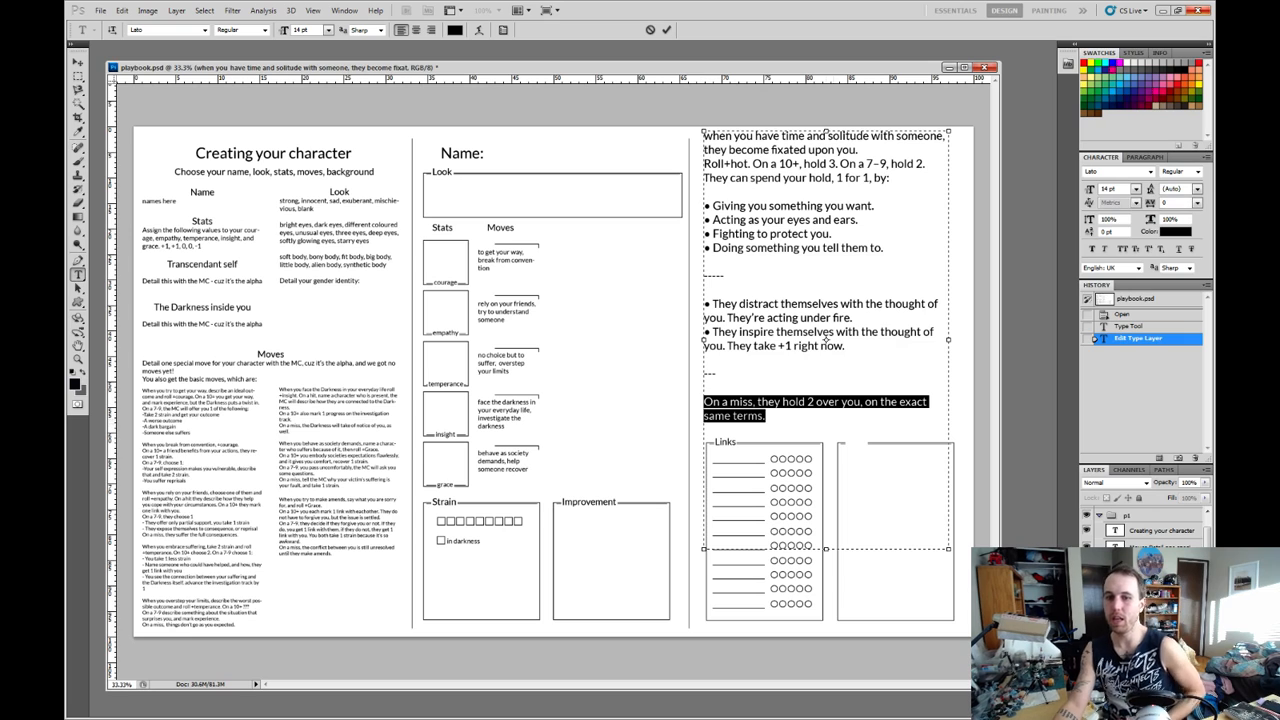
pyautogui.click(766, 416)
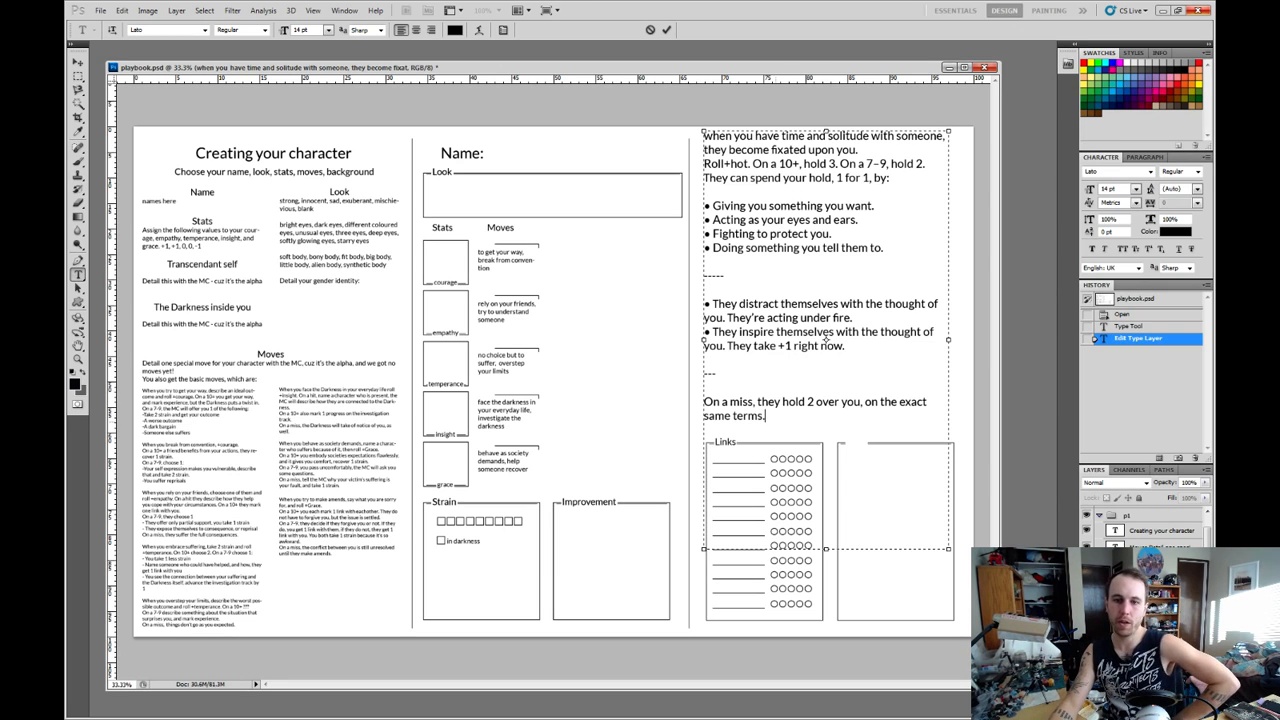
pyautogui.hotkey('ctrl', 'shift', 'Up')
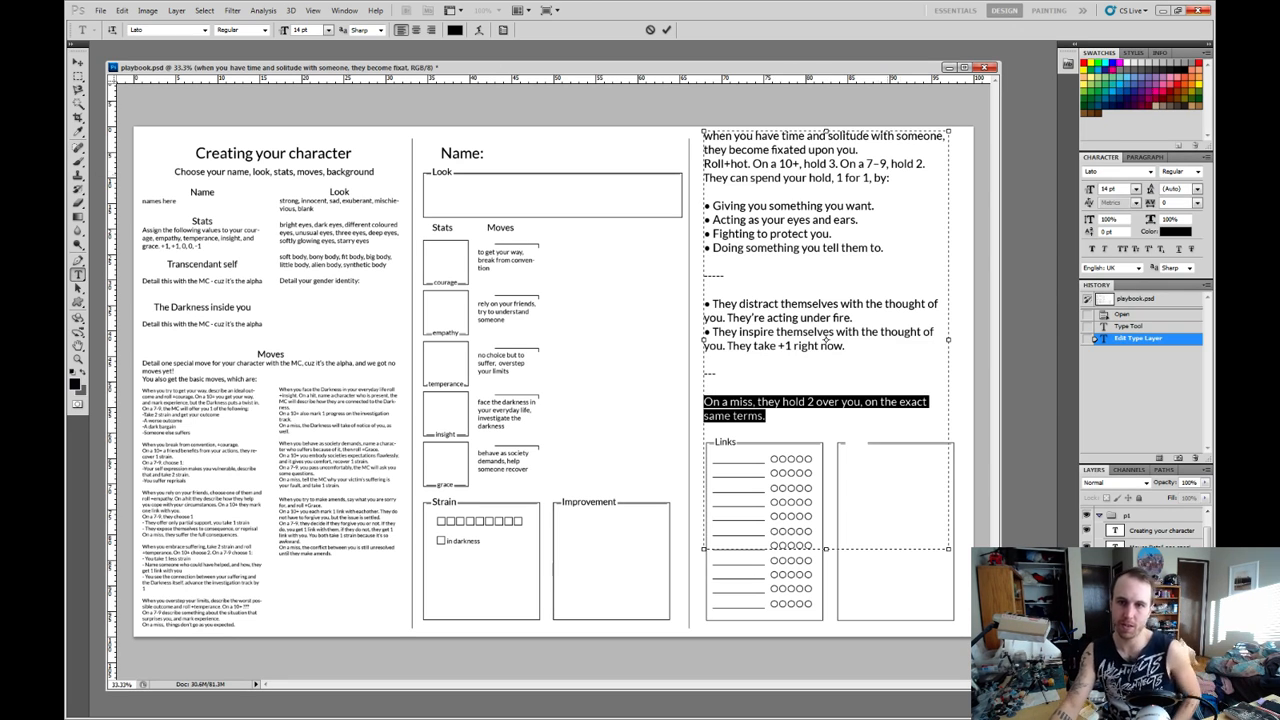
pyautogui.moveTo(805, 150); pyautogui.dragTo(891, 178)
pyautogui.moveTo(768, 164); pyautogui.dragTo(704, 164)
pyautogui.click(706, 178)
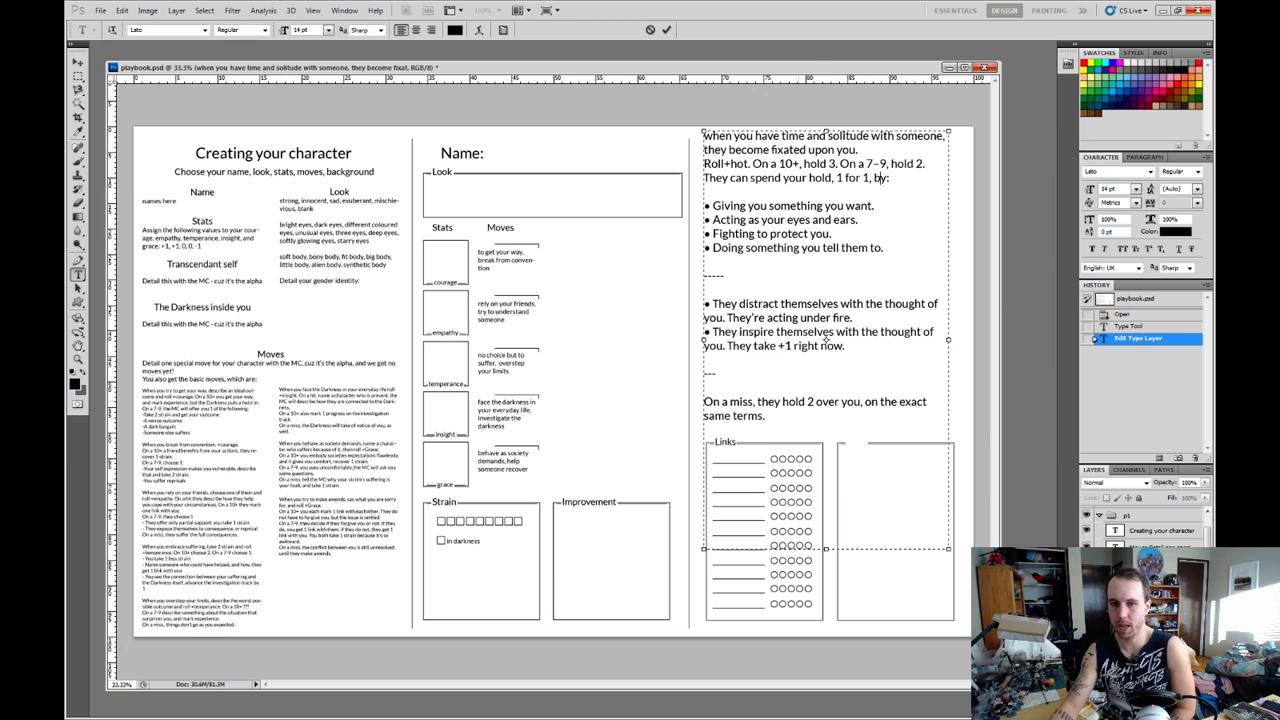
pyautogui.moveTo(704, 402); pyautogui.dragTo(763, 416)
pyautogui.click(716, 374)
pyautogui.click(708, 388)
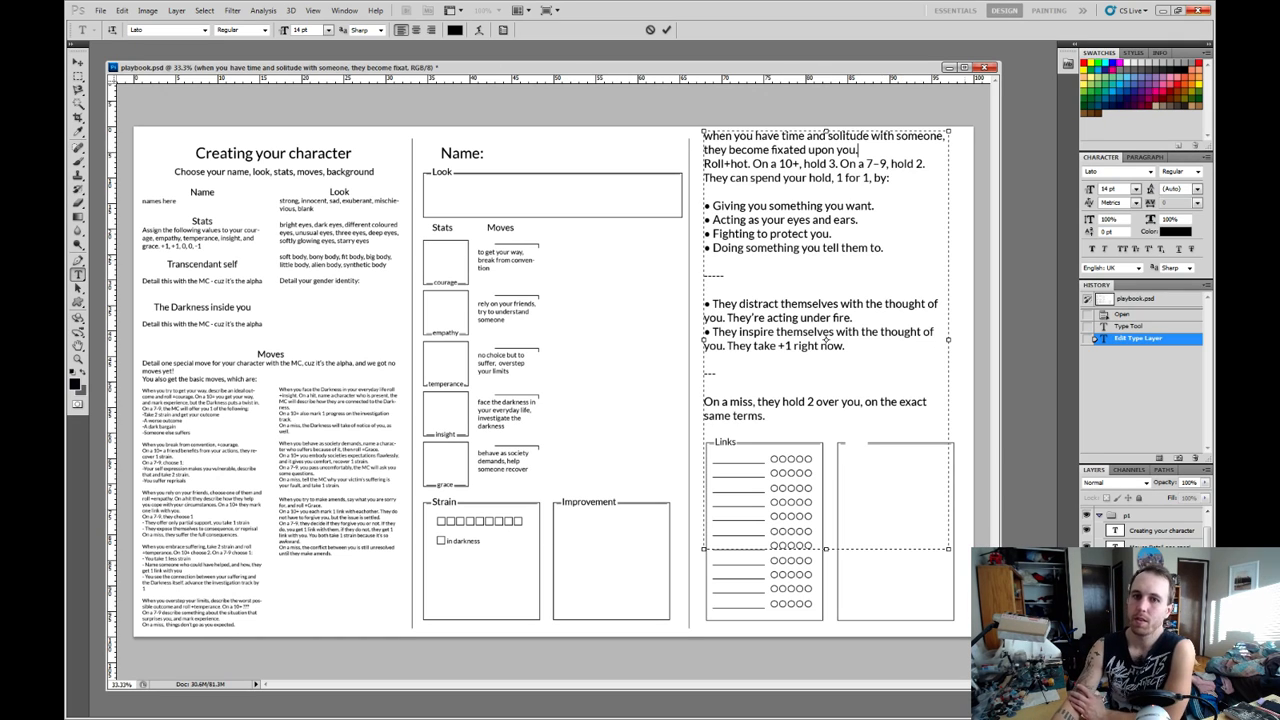
pyautogui.hotkey('ctrl', 'Return')
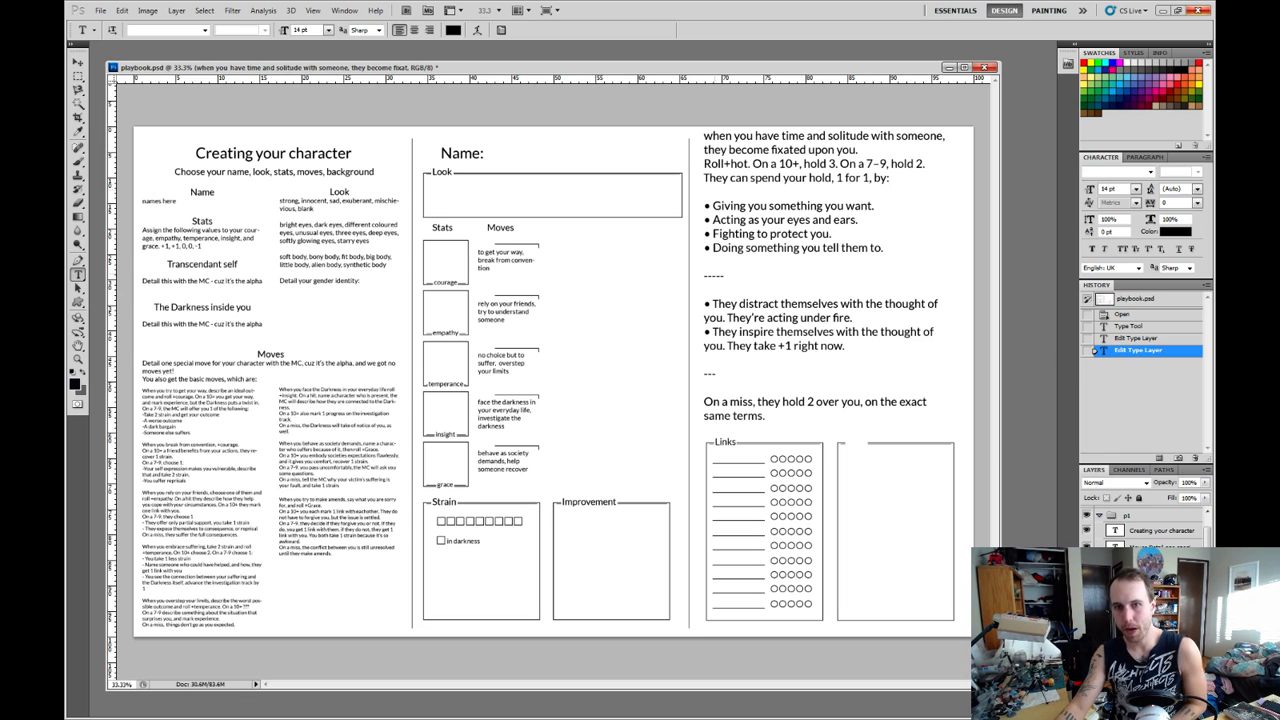
# Create a text box over the middle column of the sheet reading "New move about bickering".
pyautogui.moveTo(423, 138); pyautogui.dragTo(677, 475)
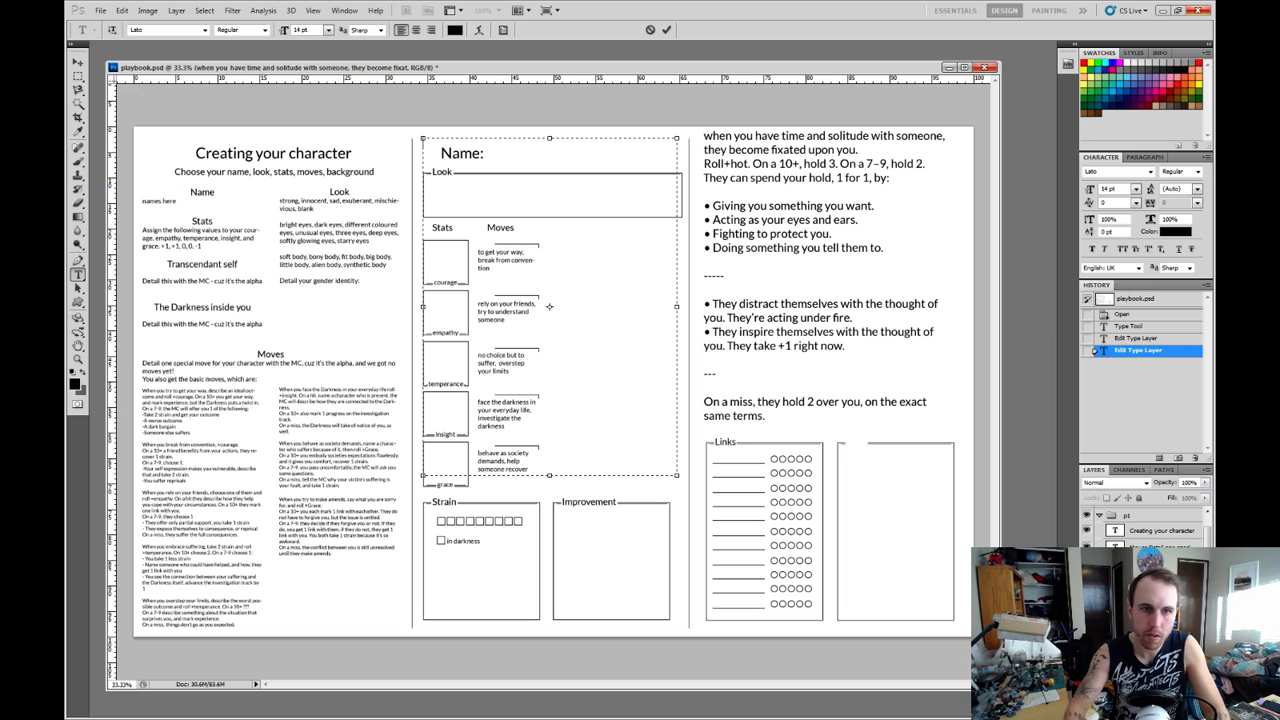
pyautogui.write('New mo')
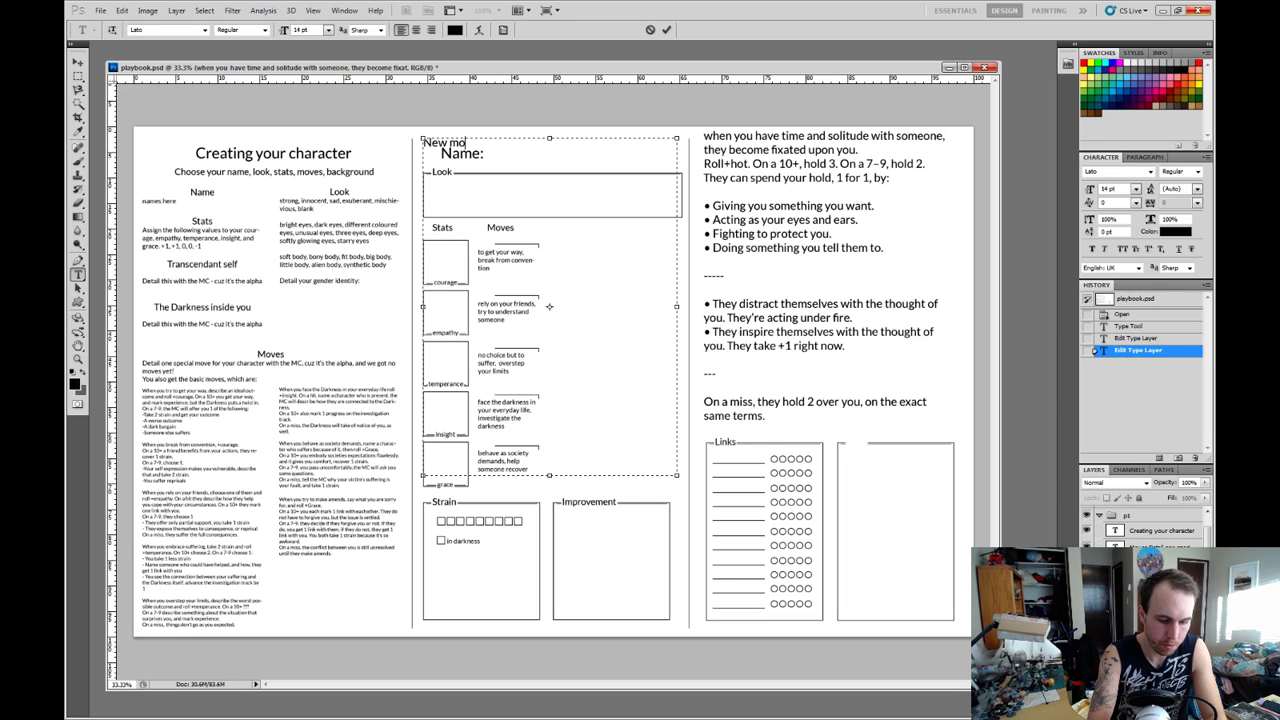
pyautogui.write('ve about fighting')
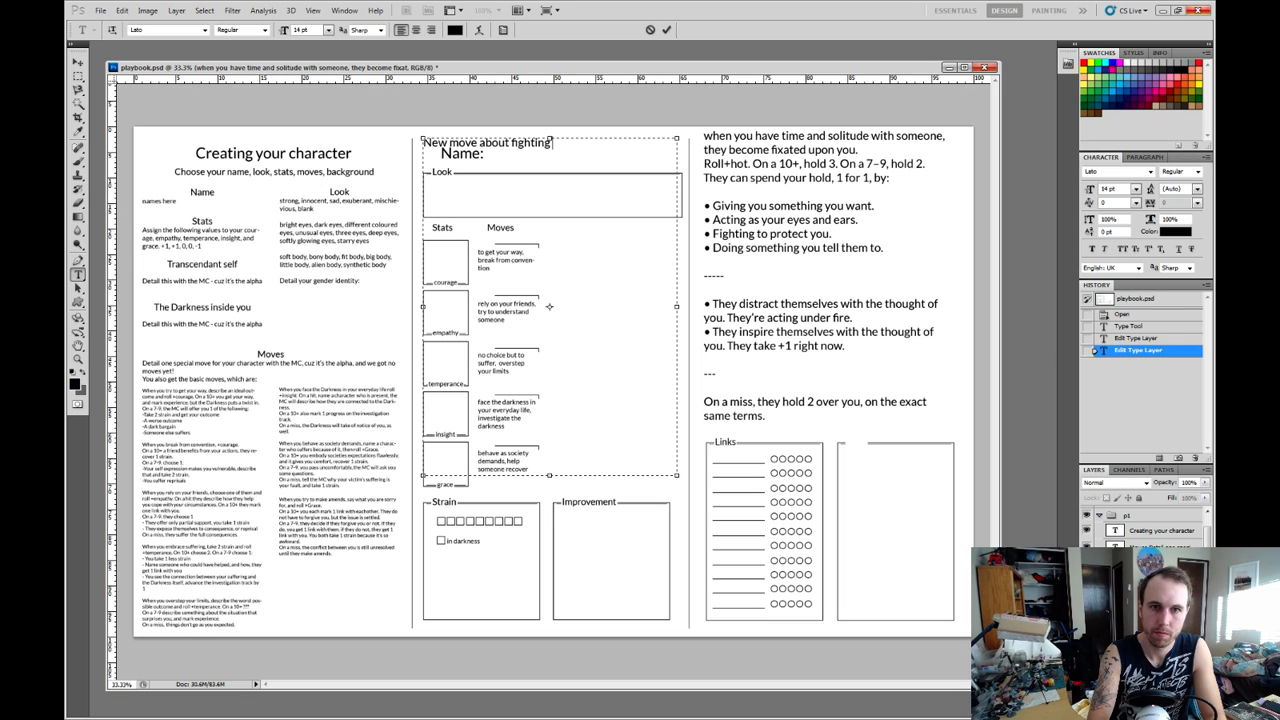
pyautogui.press('BackSpace')
pyautogui.press('BackSpace')
pyautogui.press('BackSpace')
pyautogui.press('BackSpace')
pyautogui.press('BackSpace')
pyautogui.press('BackSpace')
pyautogui.press('BackSpace')
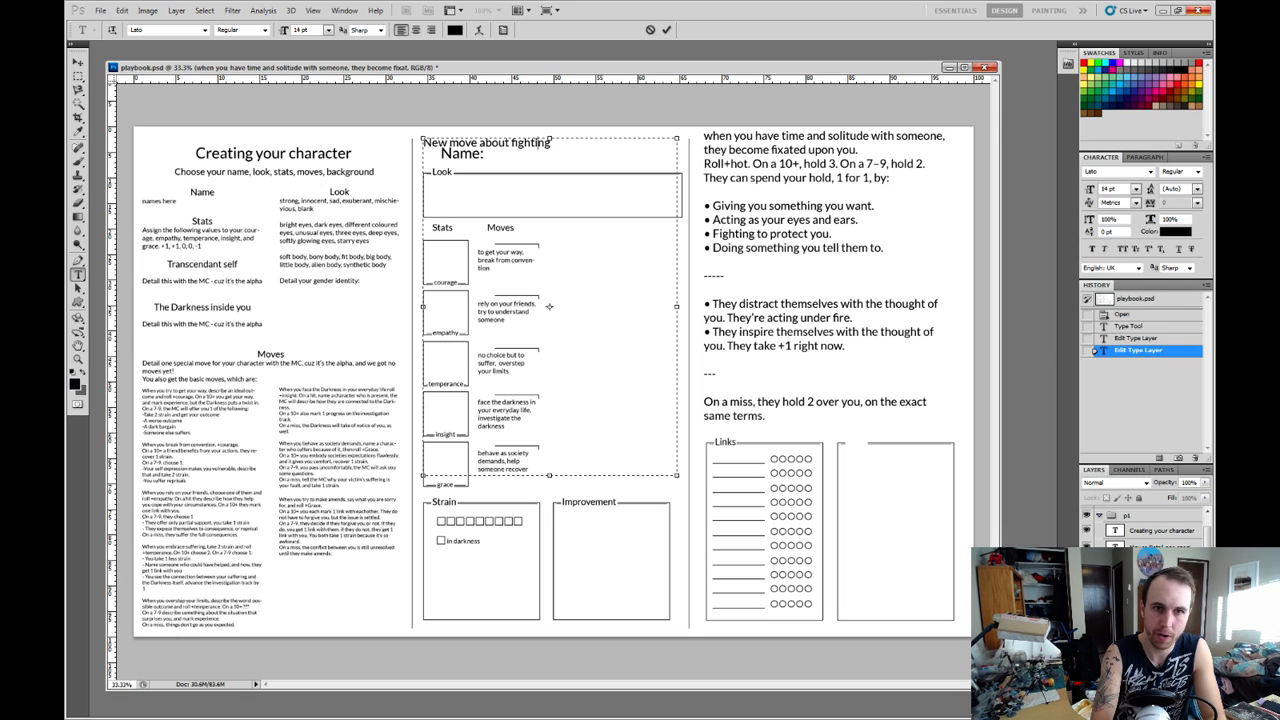
pyautogui.press('BackSpace')
pyautogui.write('bicke')
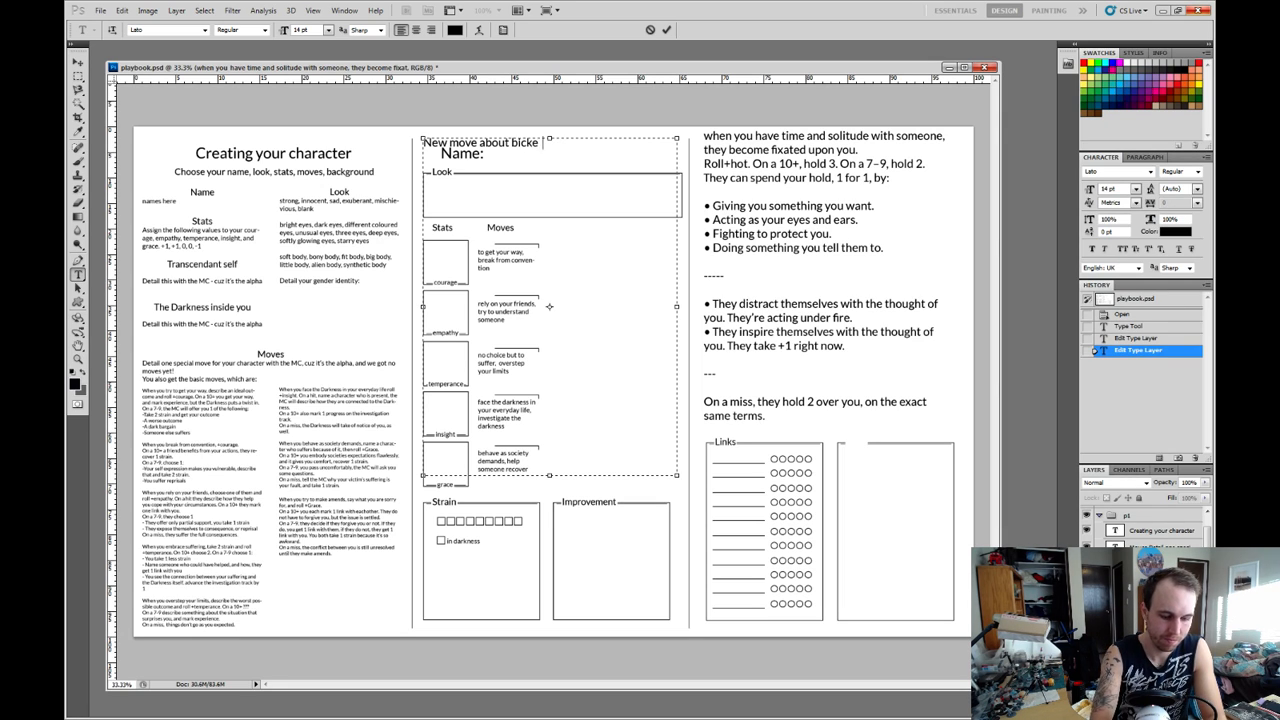
pyautogui.write('ring')
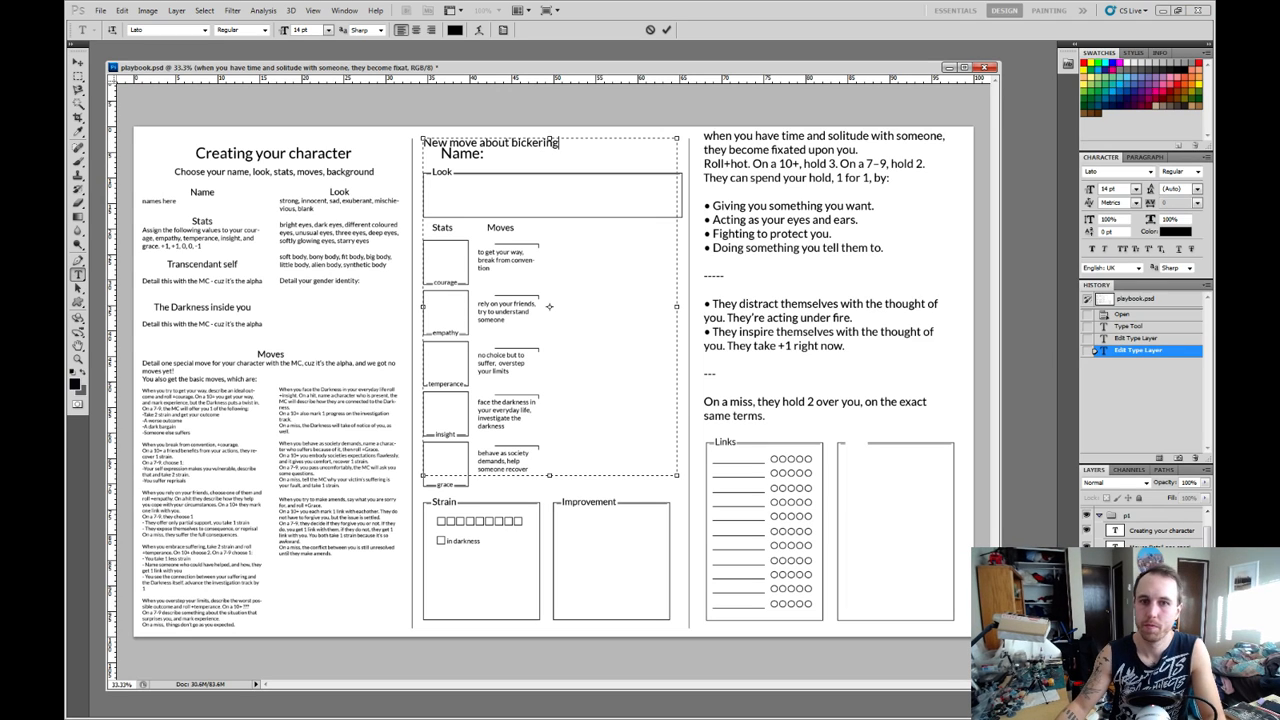
pyautogui.hotkey('ctrl', 'Return')
# Move the "New move about bickering" and "when you have time" text layers together to the top of the layer stack.
pyautogui.keyDown('shift'); pyautogui.click(1150, 600); pyautogui.keyUp('shift')
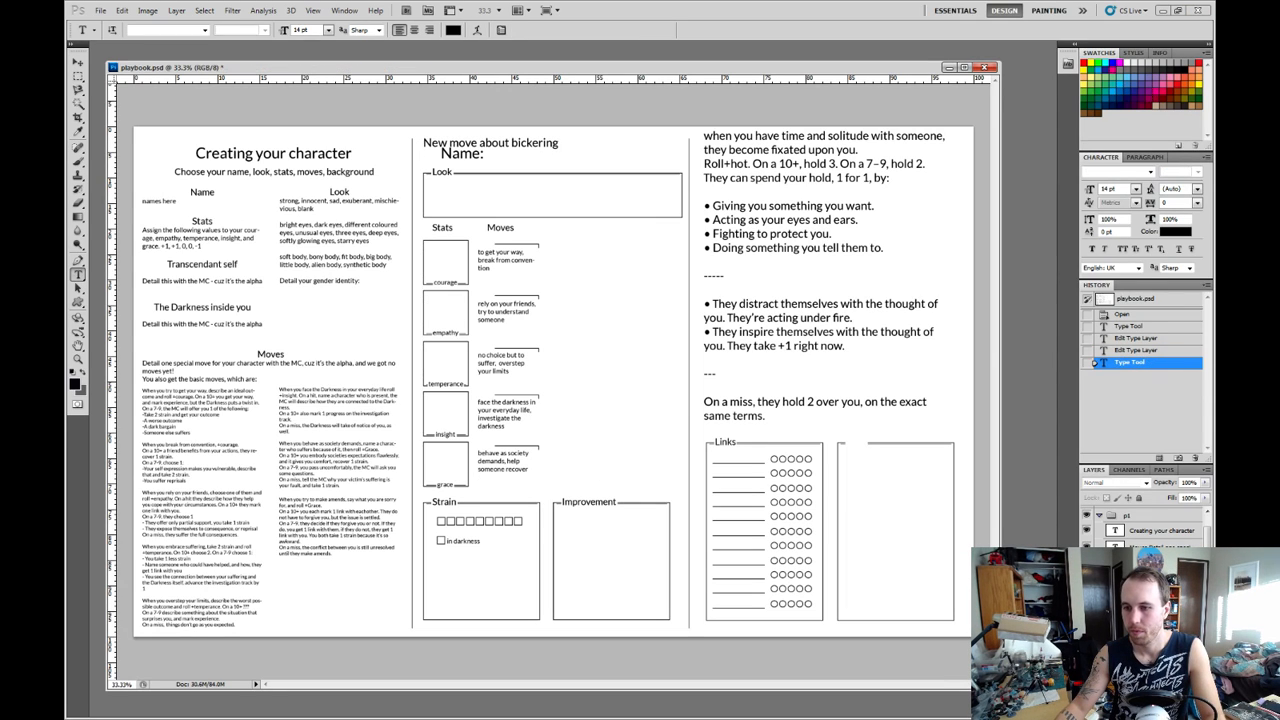
pyautogui.moveTo(1150, 600); pyautogui.dragTo(1147, 520)
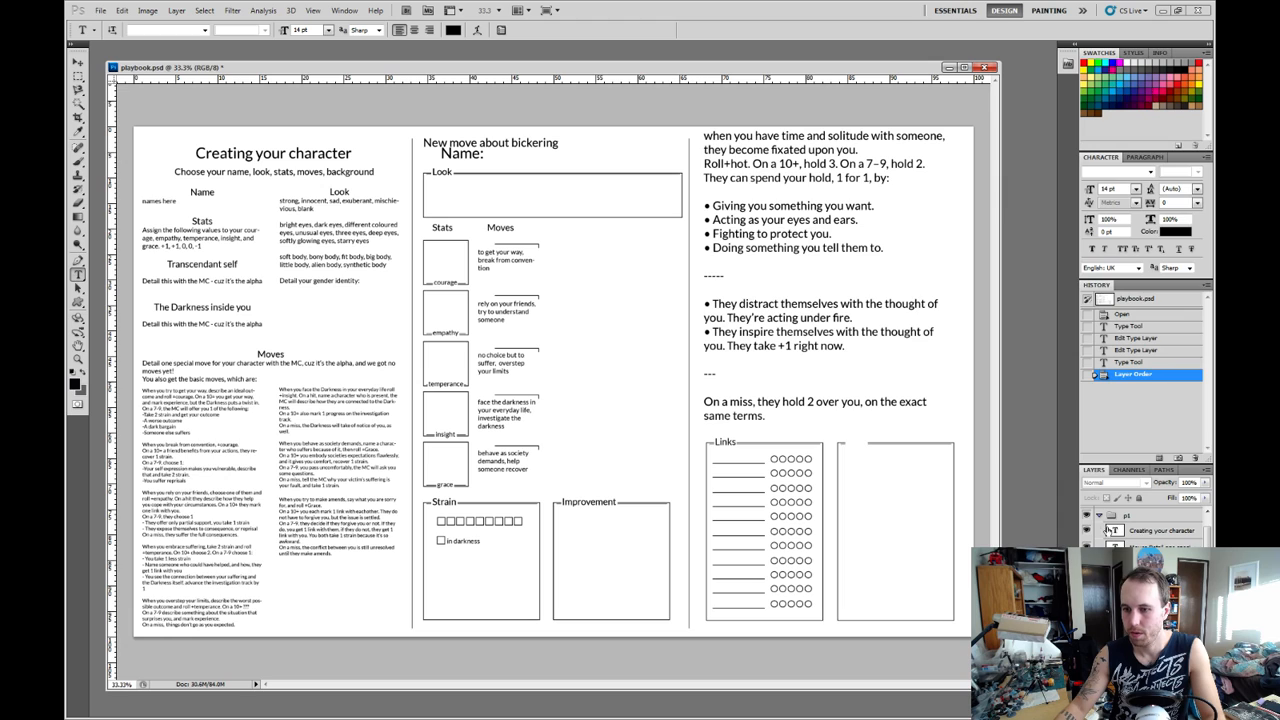
pyautogui.scroll(-2, 1147, 533)
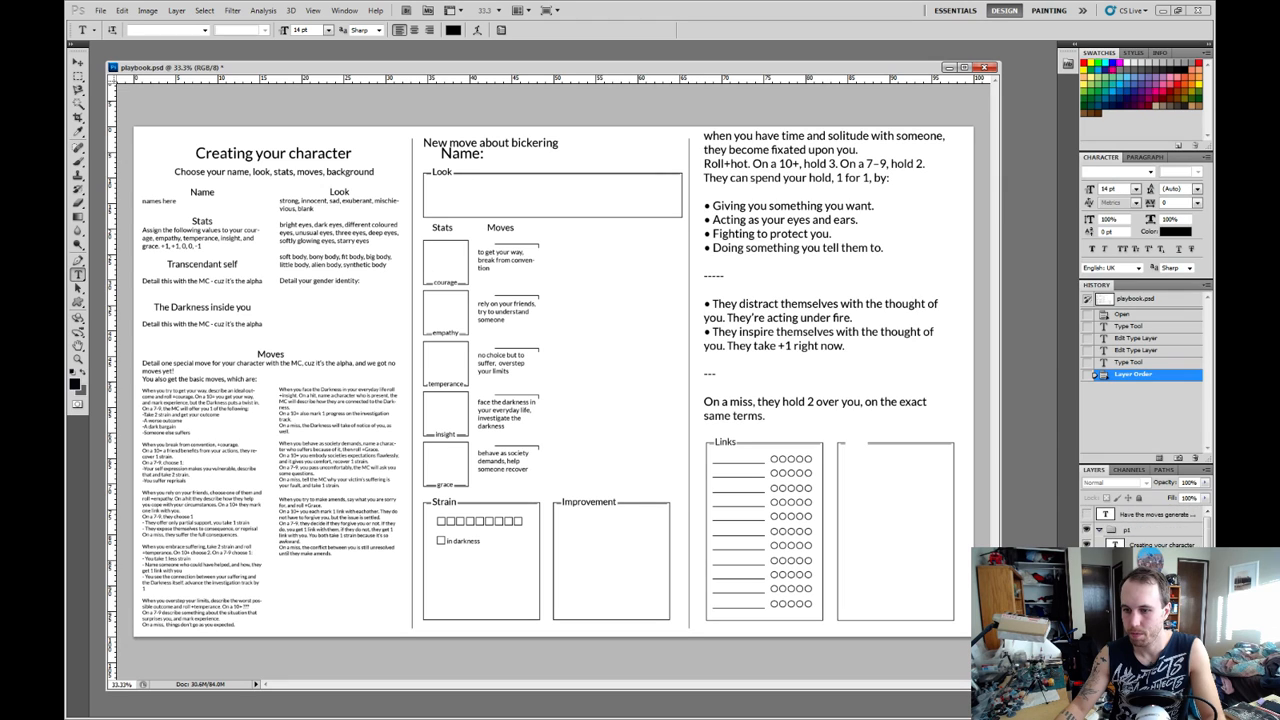
pyautogui.click(1101, 530)
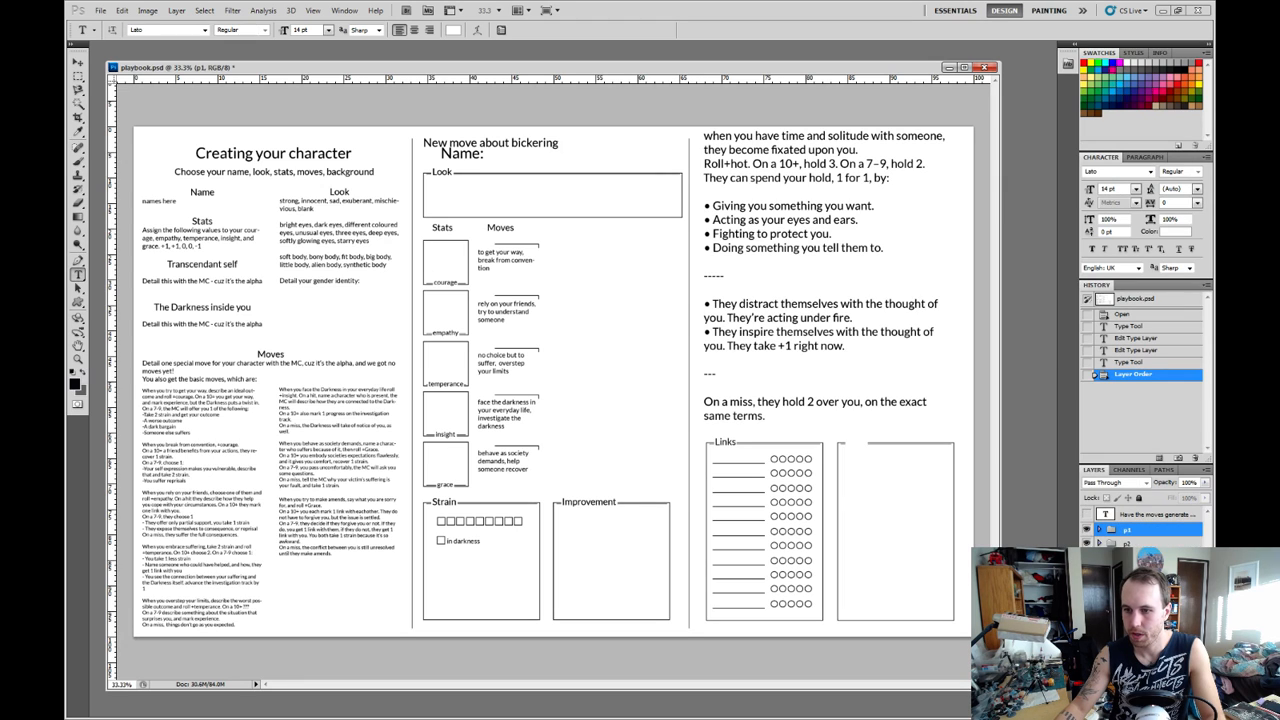
pyautogui.click(1099, 530)
pyautogui.click(1147, 562)
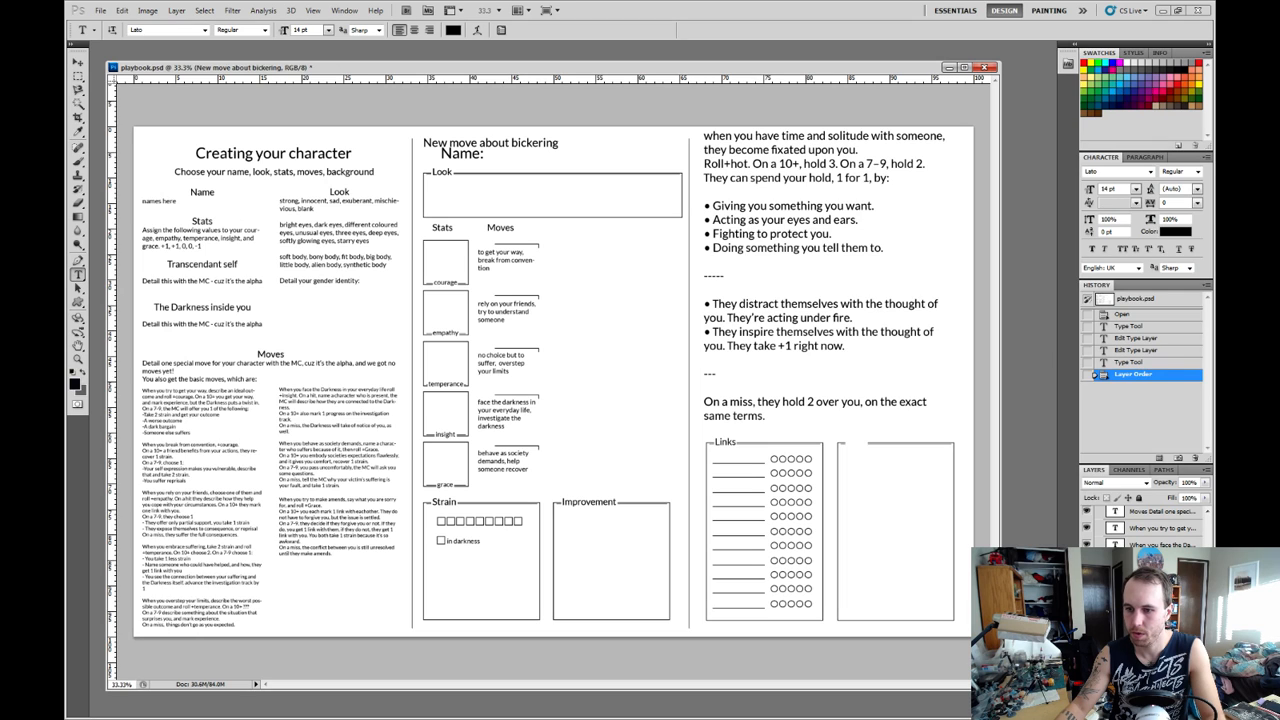
pyautogui.keyDown('shift'); pyautogui.click(1147, 596); pyautogui.keyUp('shift')
pyautogui.moveTo(1150, 524); pyautogui.dragTo(1150, 510)
pyautogui.scroll(5, 1150, 528)
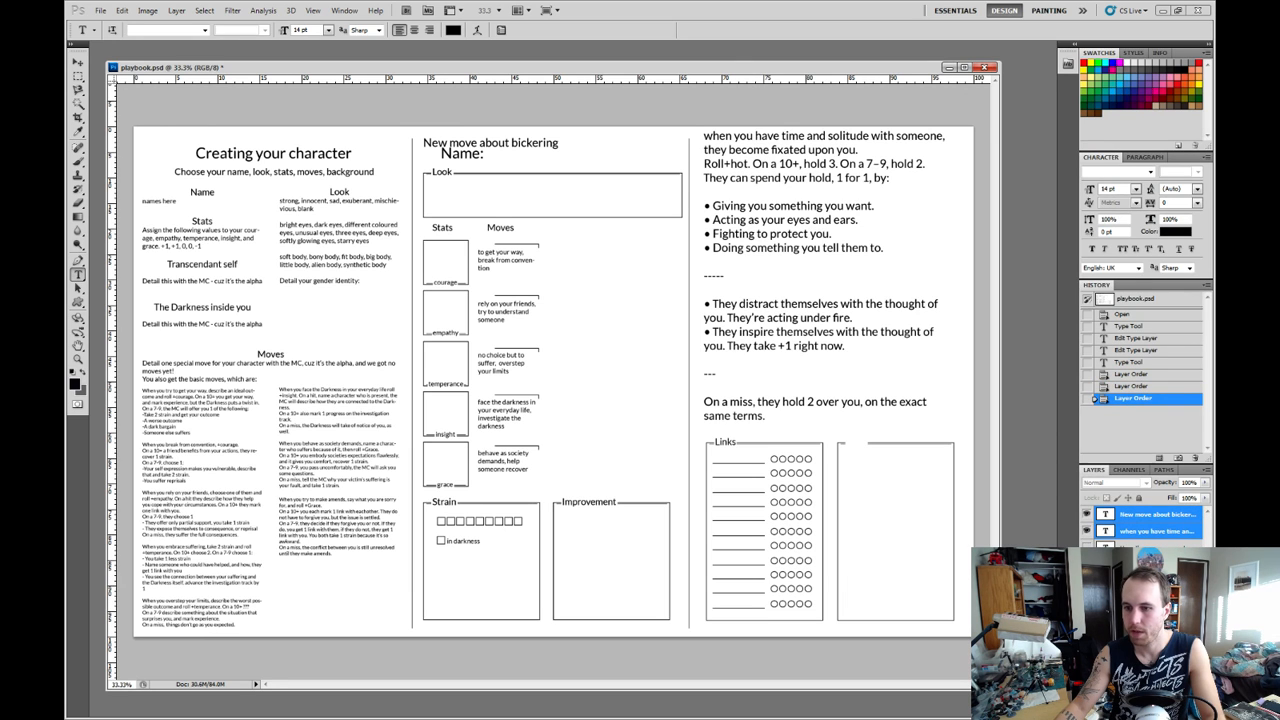
# Hide all the playbook layers except the two move texts, and shift both texts down and left on the page.
pyautogui.moveTo(1087, 548); pyautogui.dragTo(1087, 690)
pyautogui.click(1087, 690)
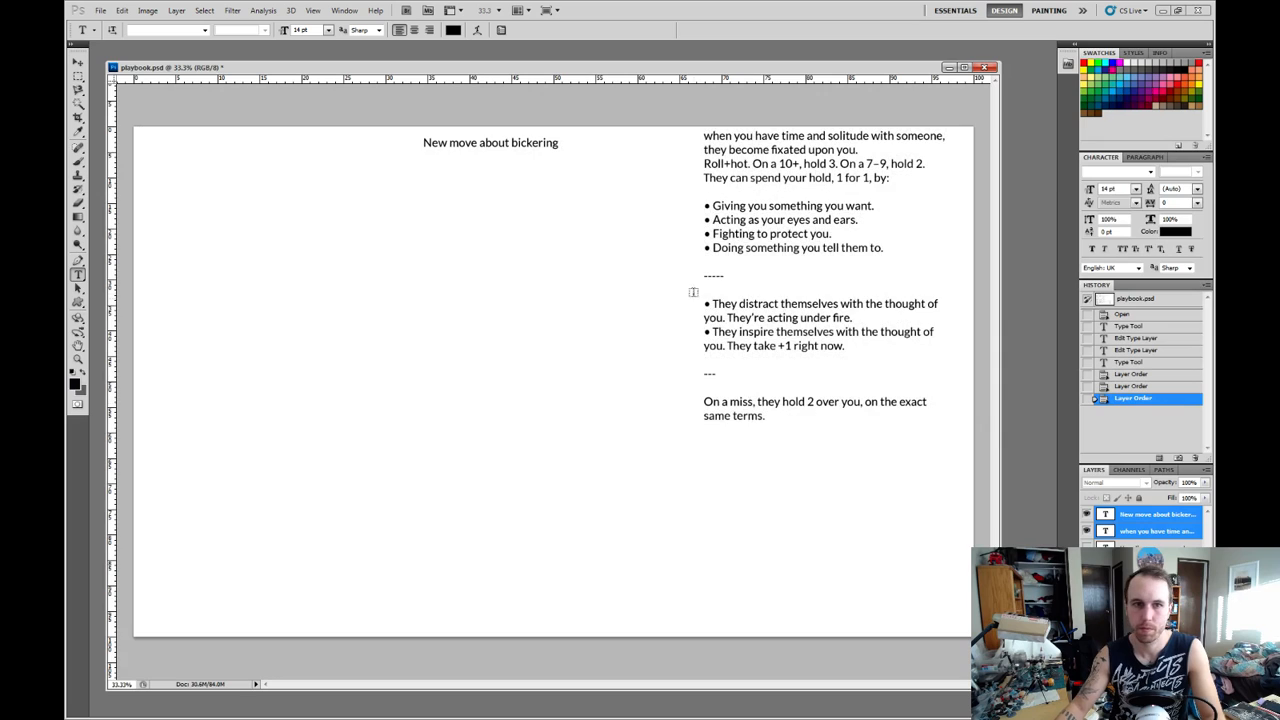
pyautogui.press('v')
pyautogui.moveTo(909, 427); pyautogui.dragTo(787, 493)
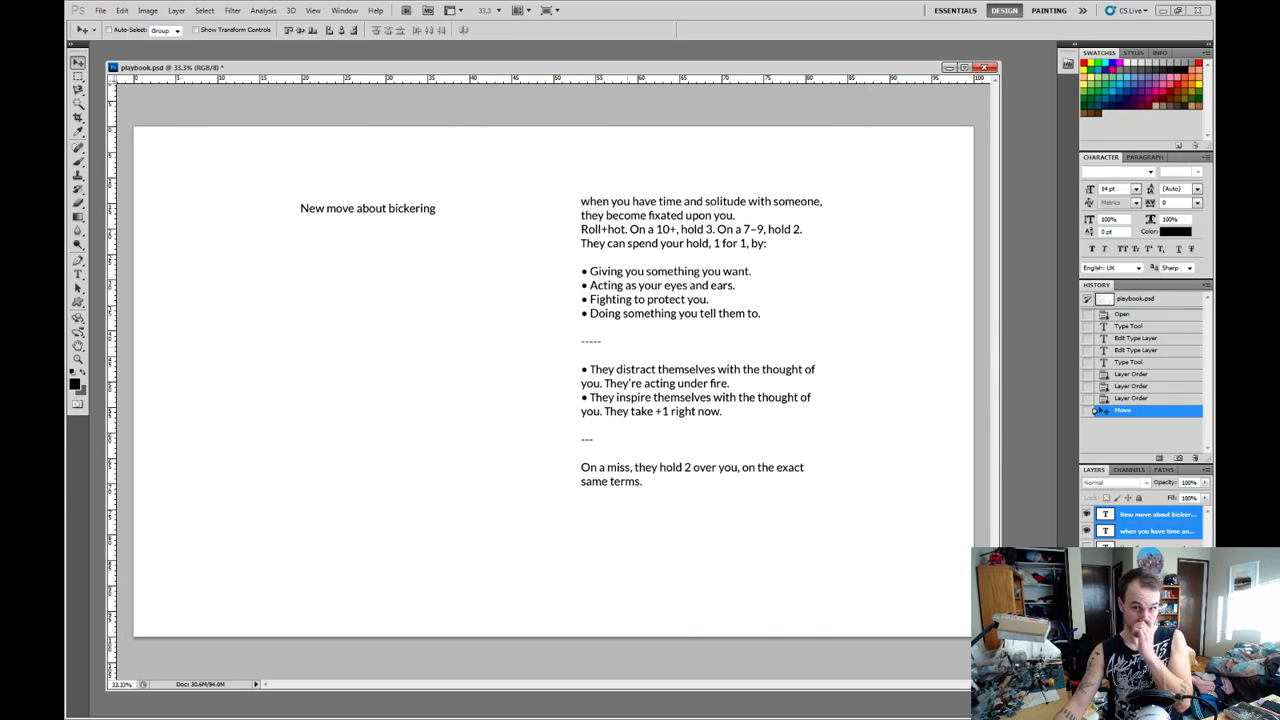
# Add the heading line "Hypnotic from apocalypse world" above the "when you have time and solitude" text.
pyautogui.click(1157, 531)
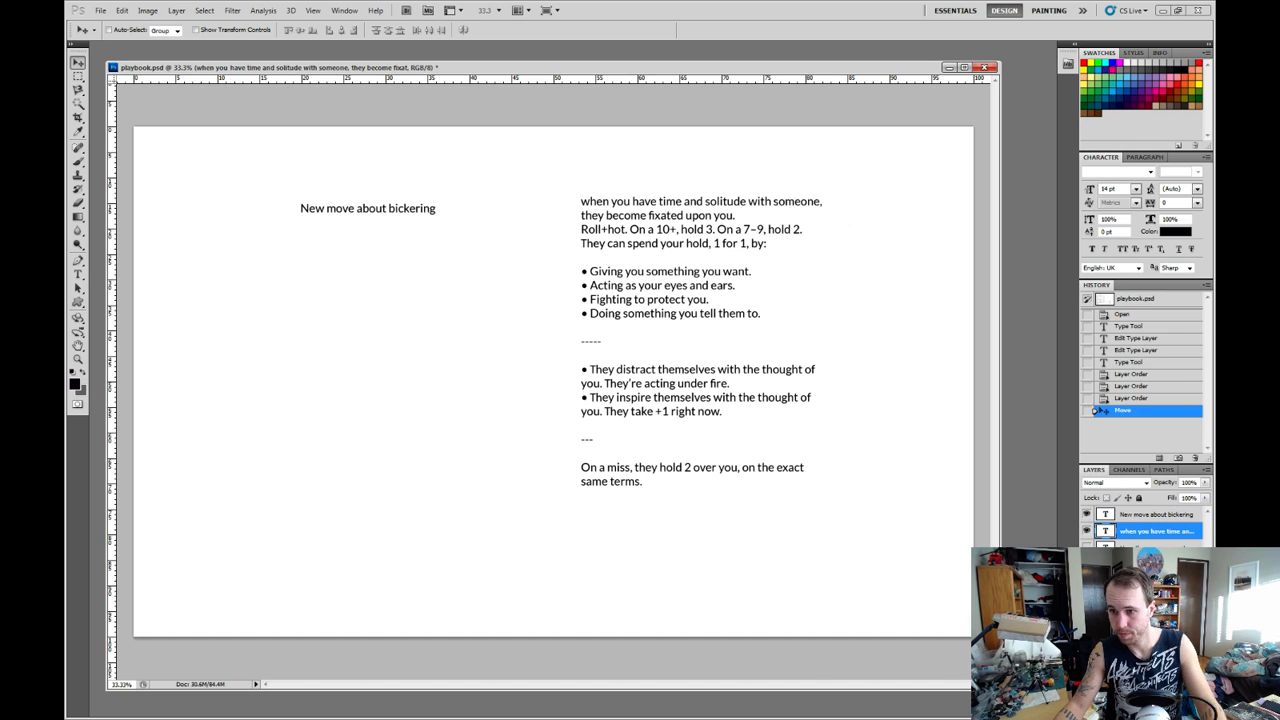
pyautogui.press('t')
pyautogui.click(703, 404)
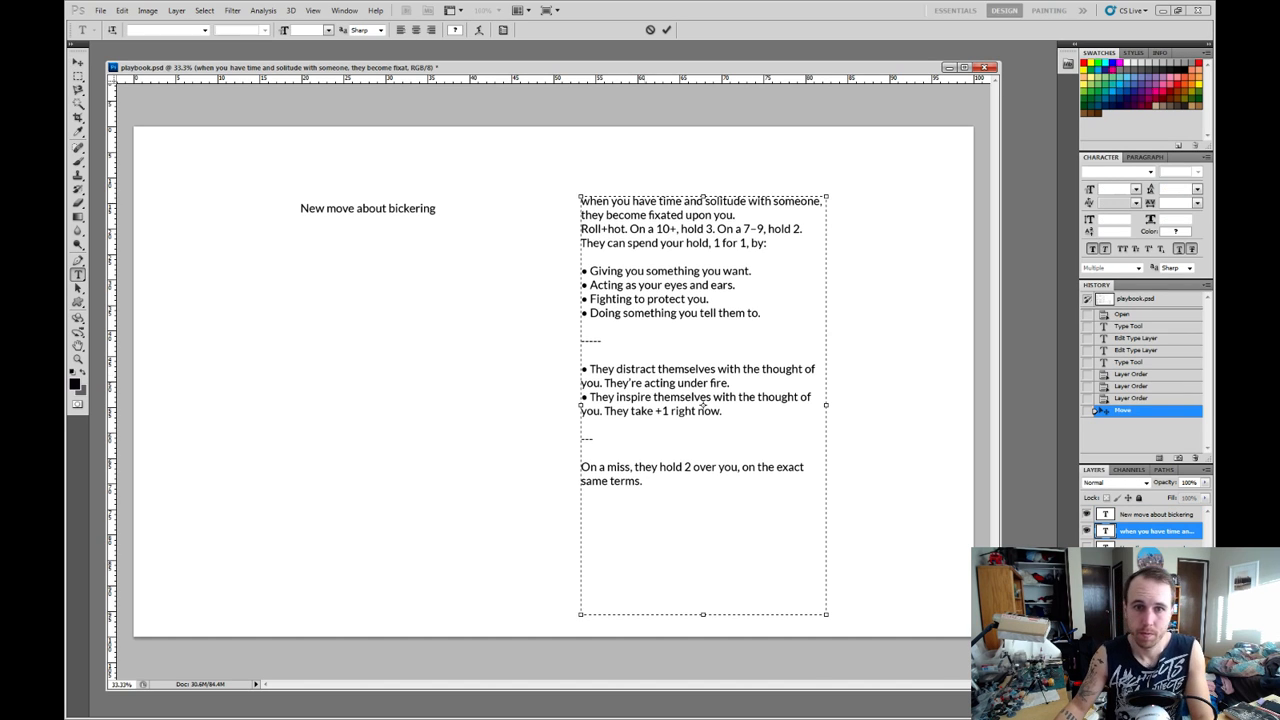
pyautogui.write('Hypnotic ')
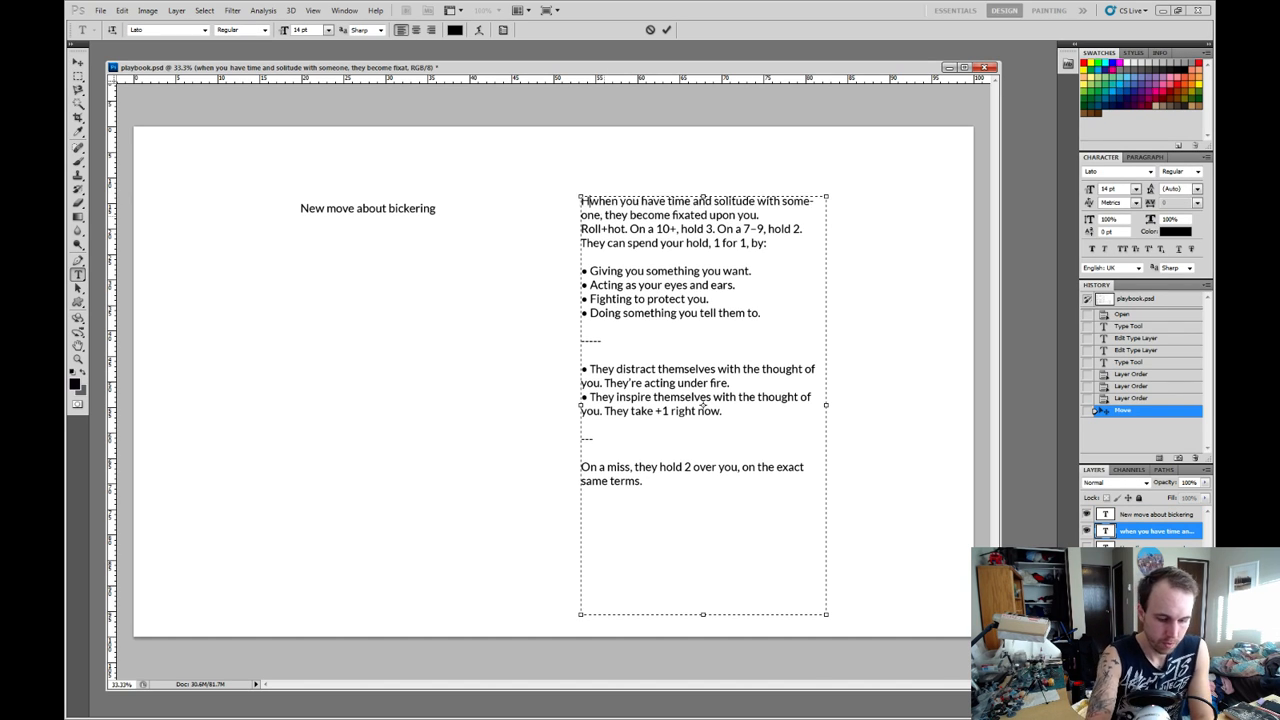
pyautogui.write('from apocaly')
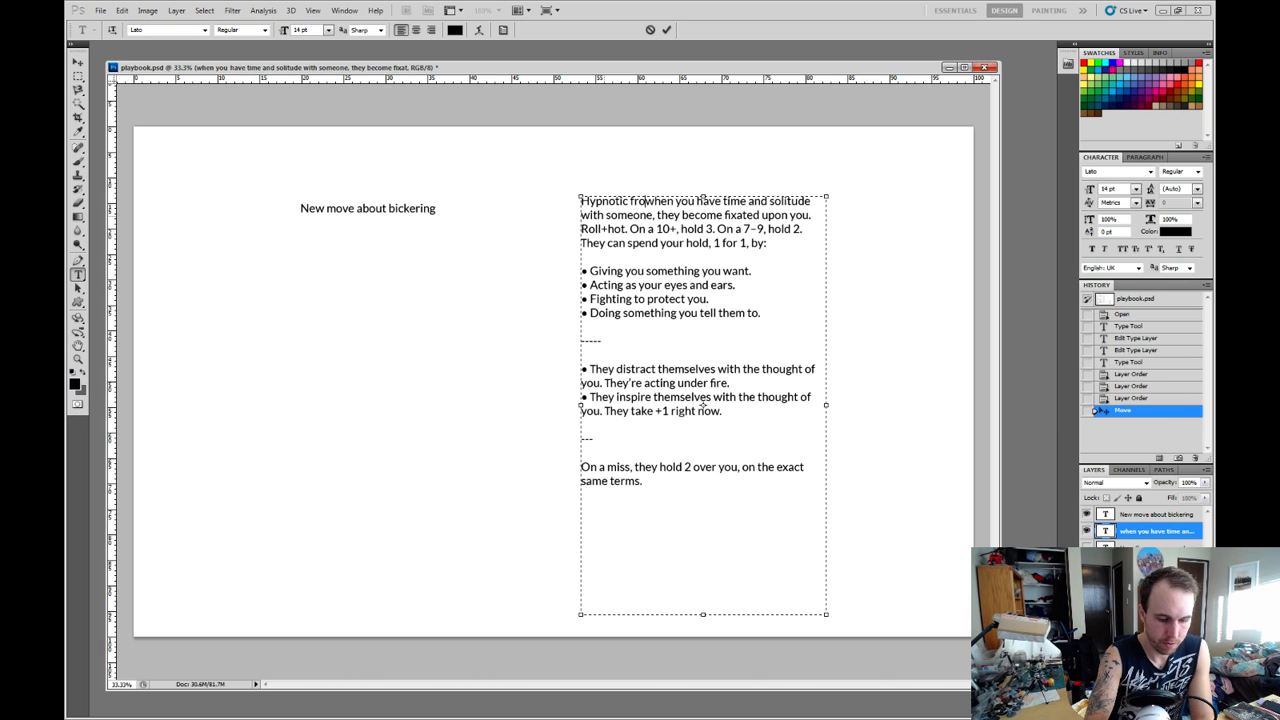
pyautogui.write('pse world')
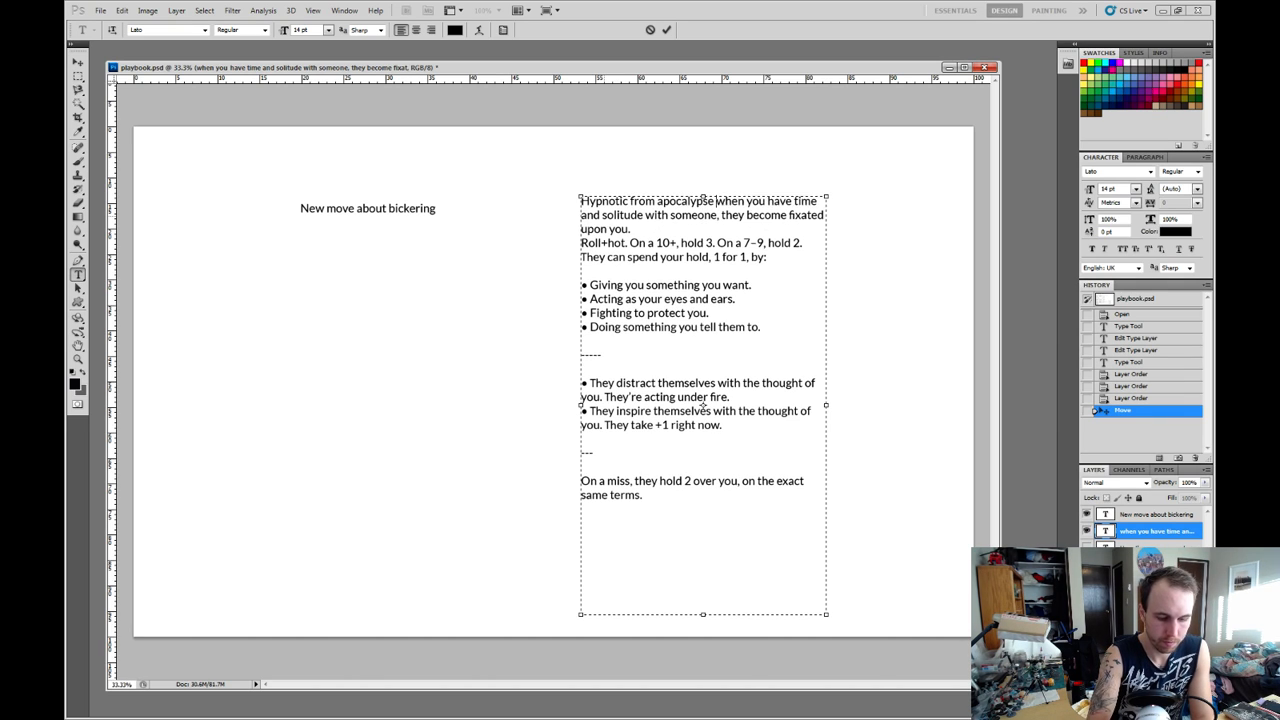
pyautogui.press('Return')
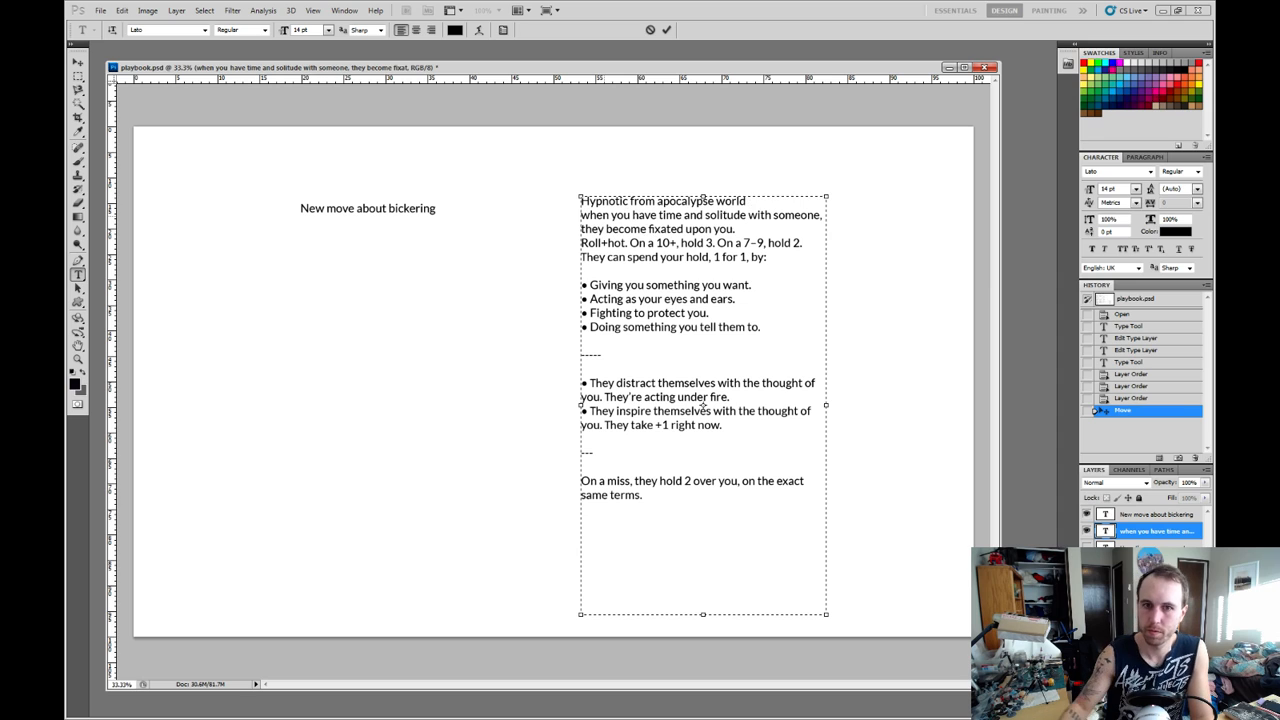
pyautogui.click(78, 62)
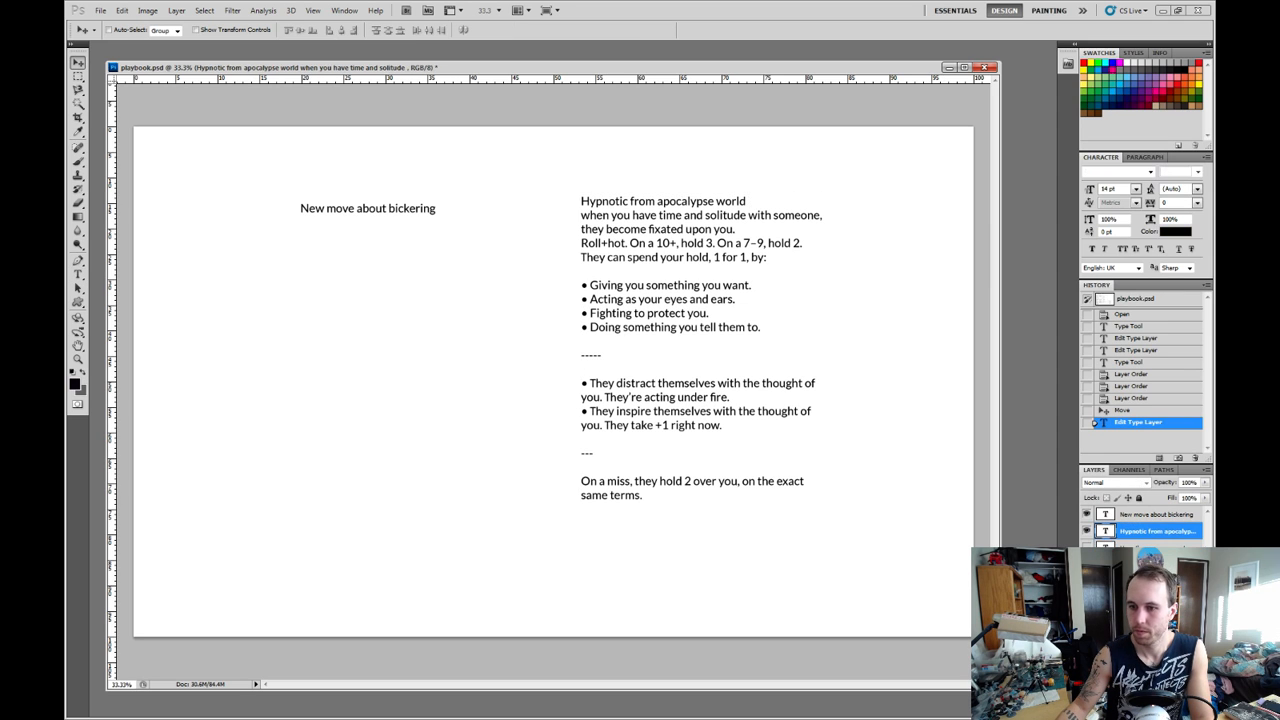
# Move the Hypnotic text to the page's upper left and the "New move about bickering" text to its upper right.
pyautogui.moveTo(690, 300); pyautogui.dragTo(283, 263)
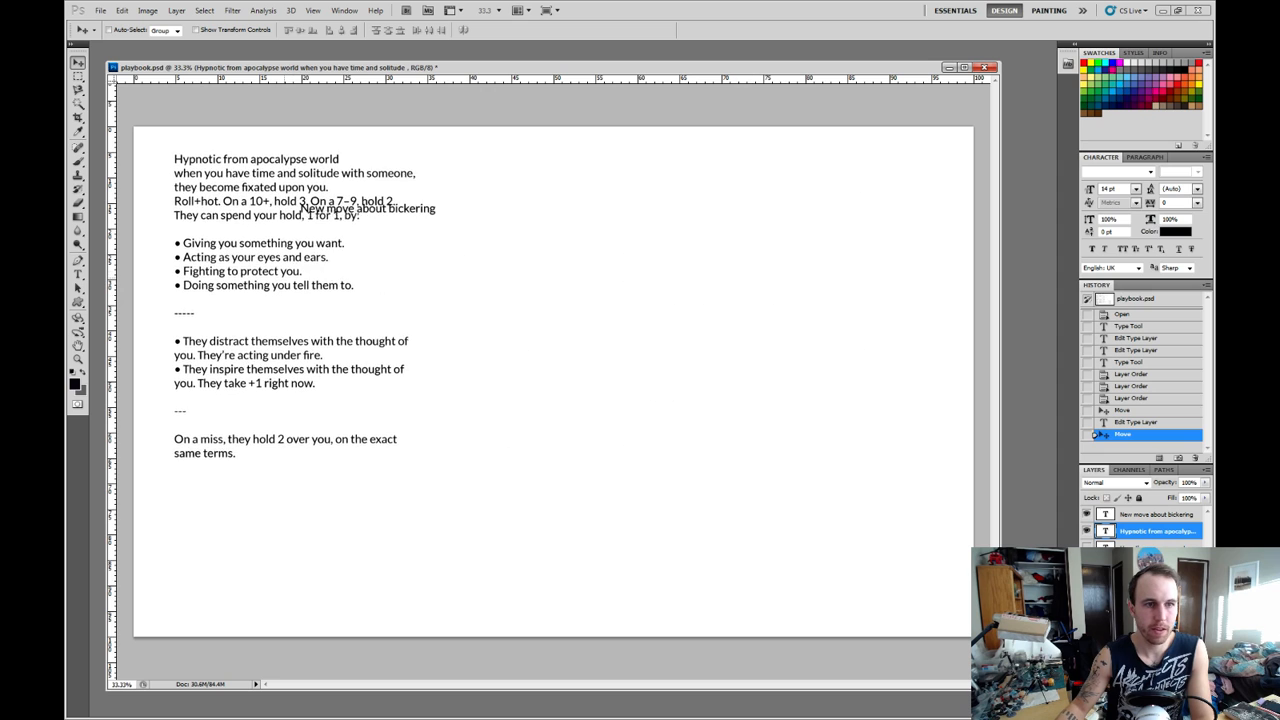
pyautogui.rightClick(409, 211)
pyautogui.click(472, 218)
pyautogui.moveTo(472, 218); pyautogui.dragTo(823, 157)
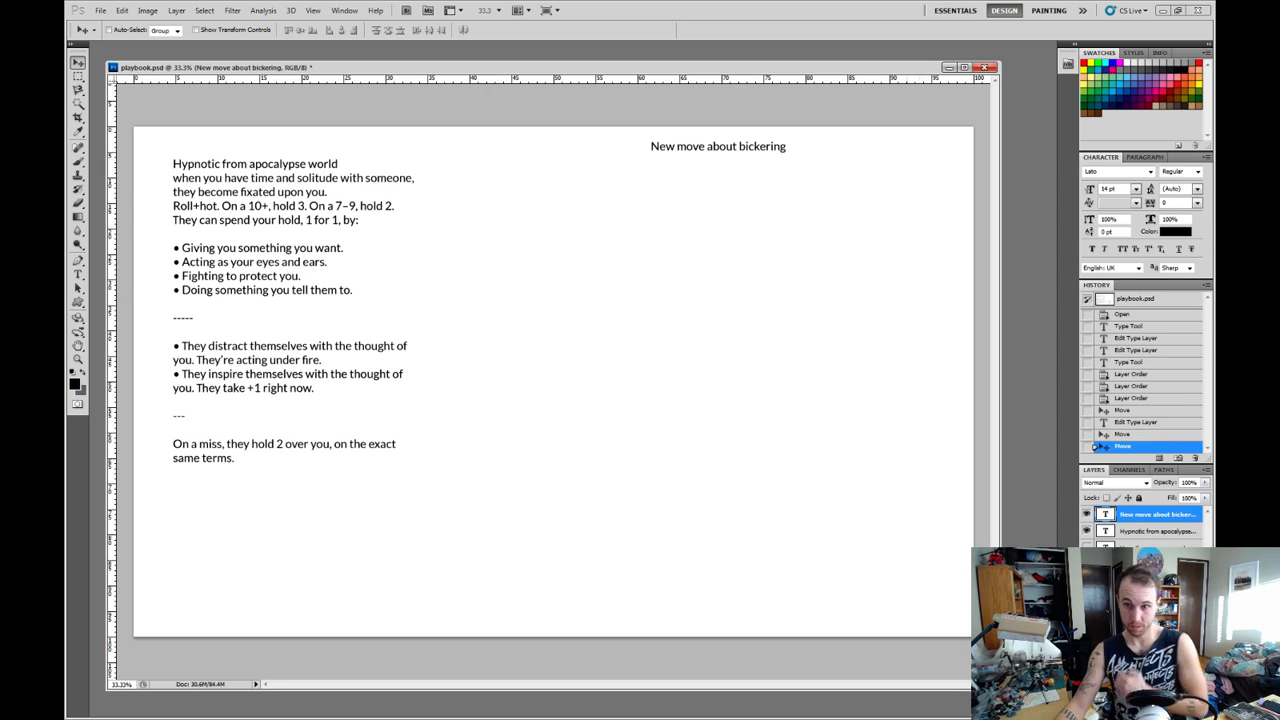
# Below the "New move about bickering" title, add the line "Triggering fiction, something that 1 character can do AT another character".
pyautogui.click(1146, 531)
pyautogui.click(1146, 514)
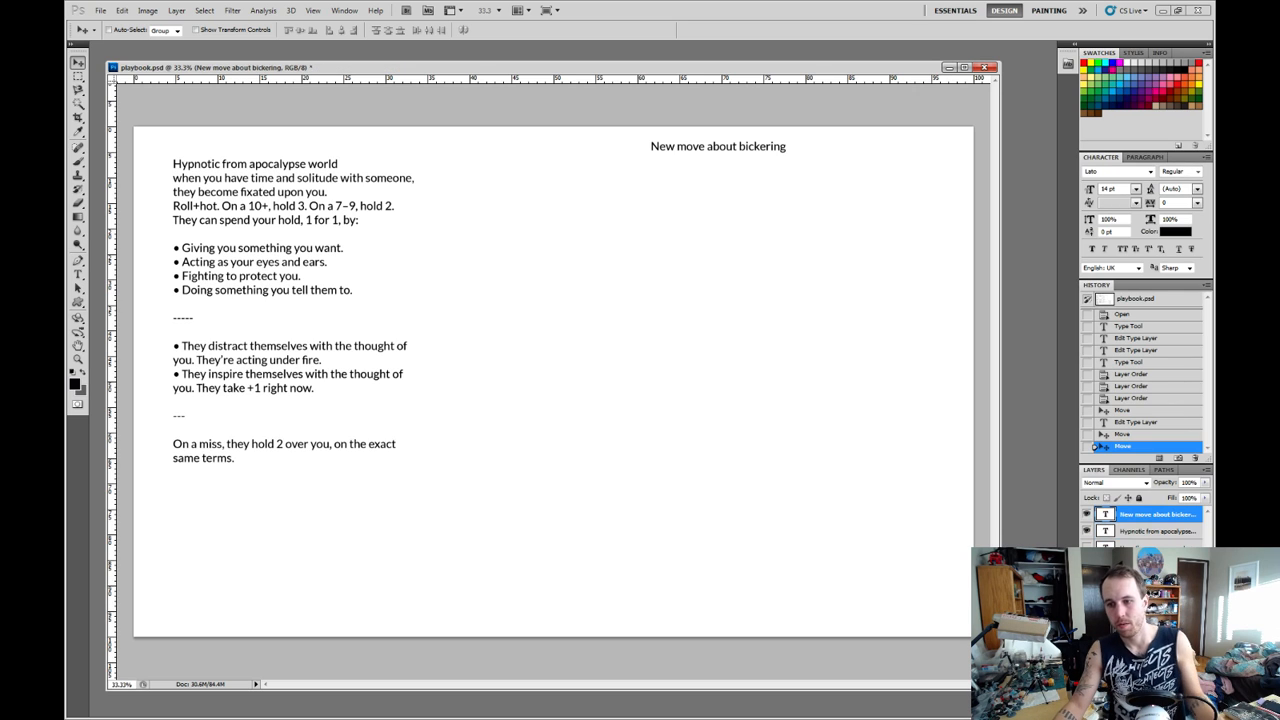
pyautogui.doubleClick(1105, 514)
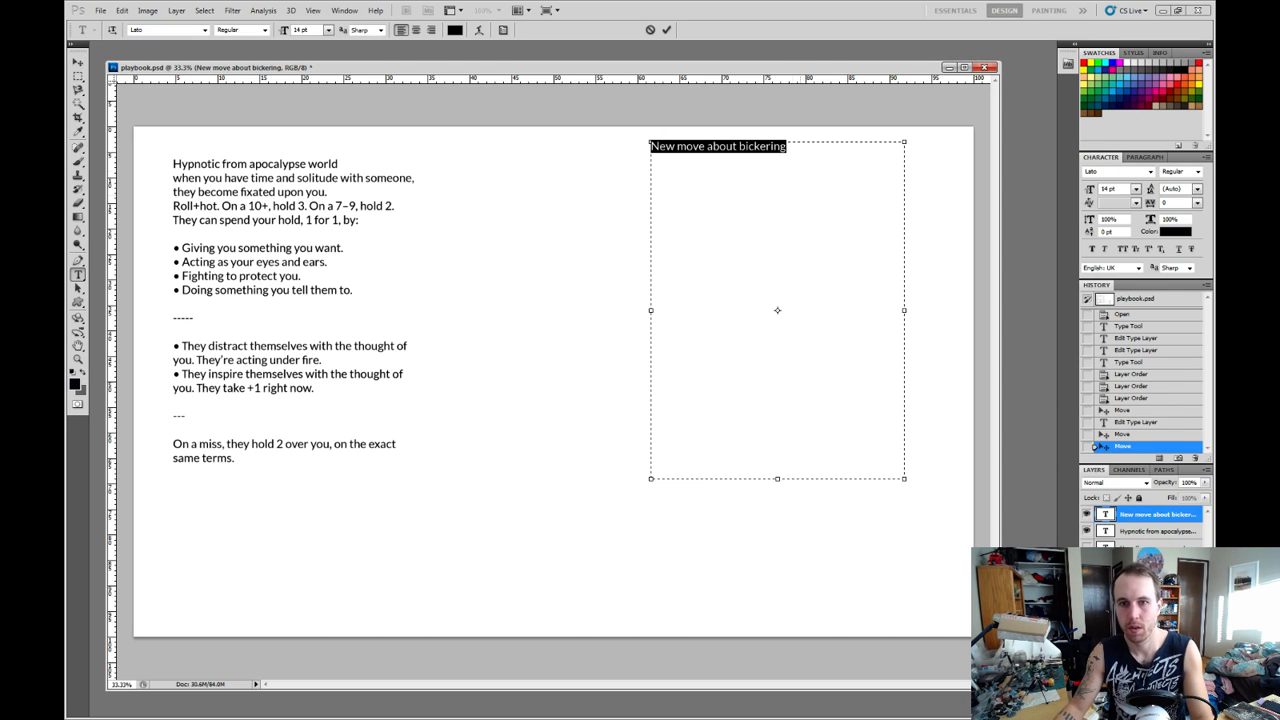
pyautogui.press('Right')
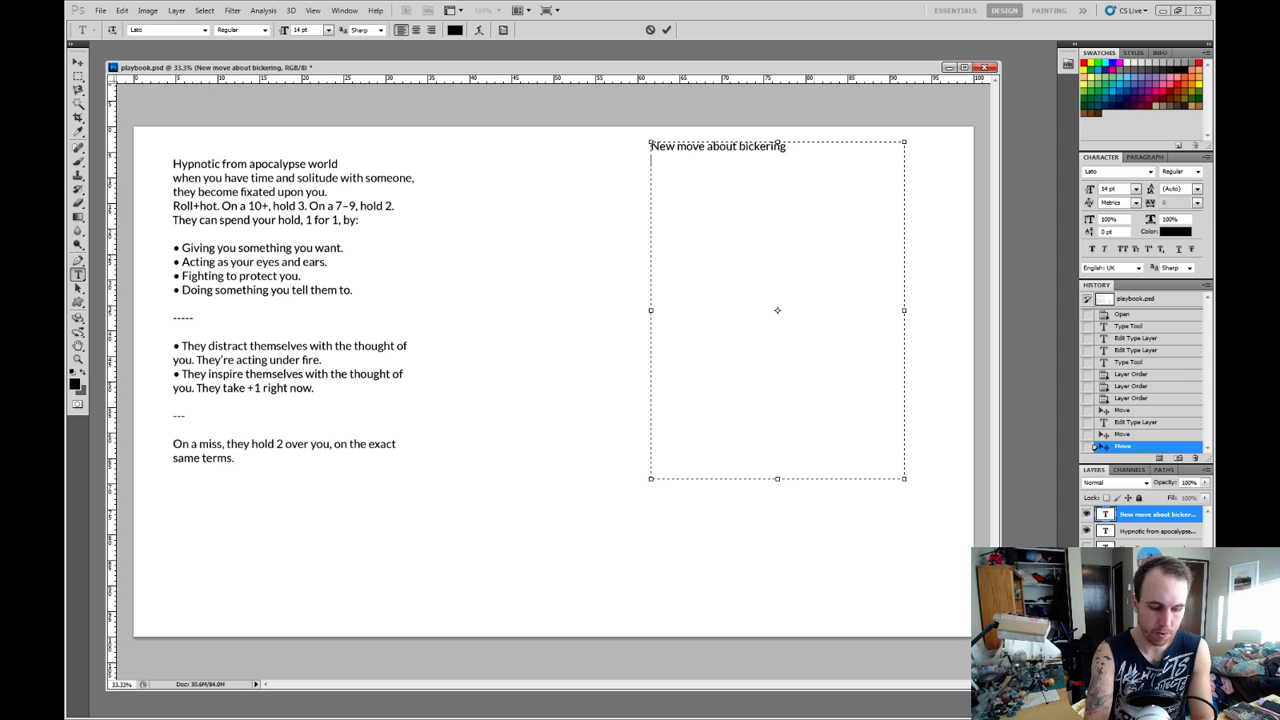
pyautogui.write('Trigger')
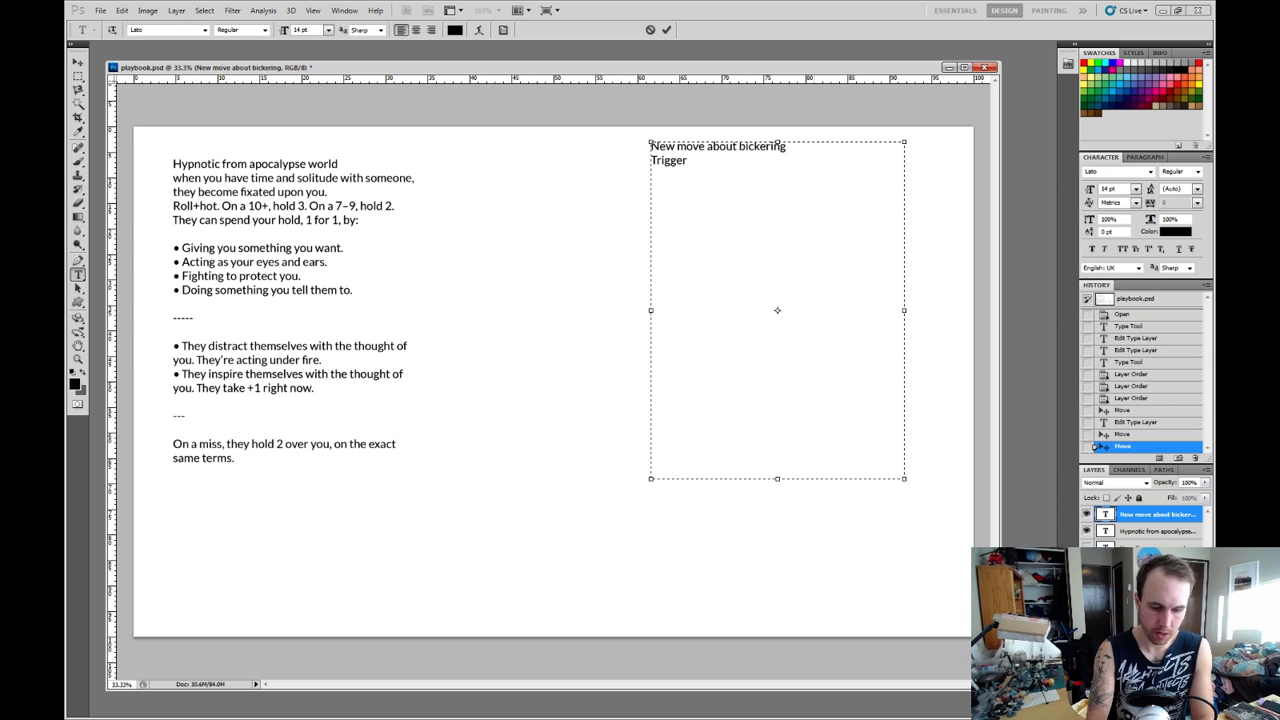
pyautogui.write('bickering Triggering fiction')
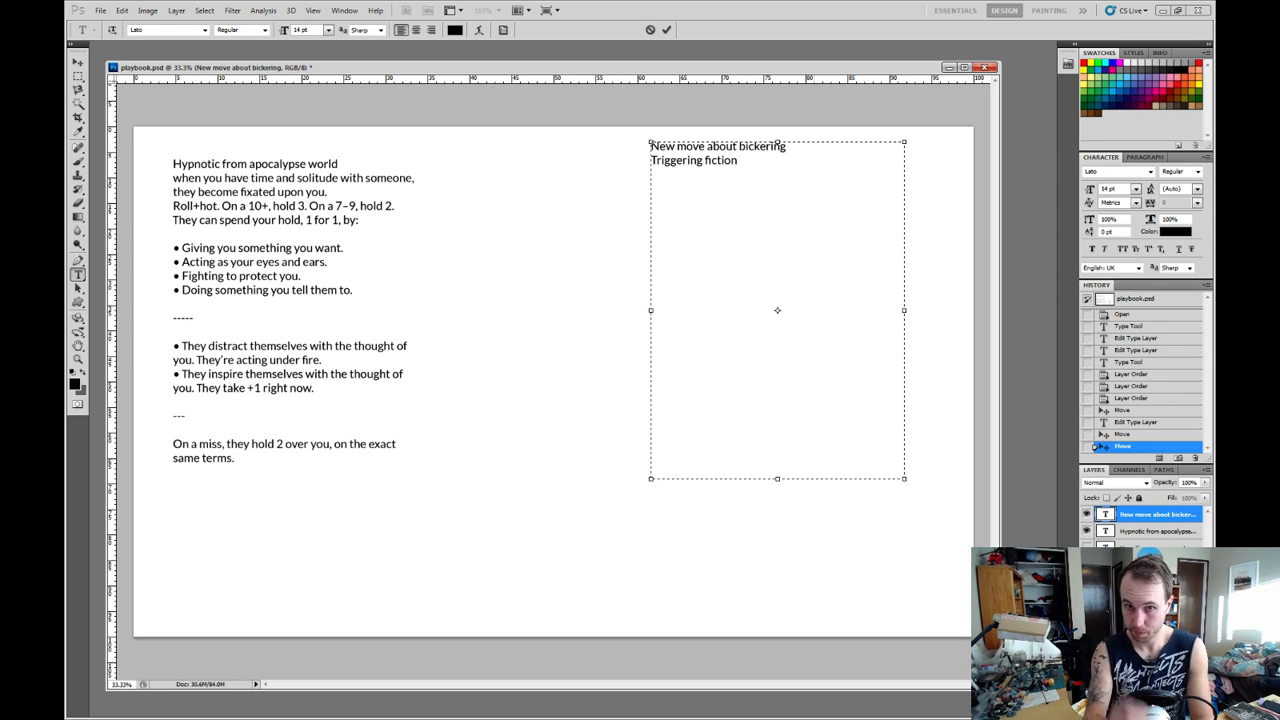
pyautogui.write(',')
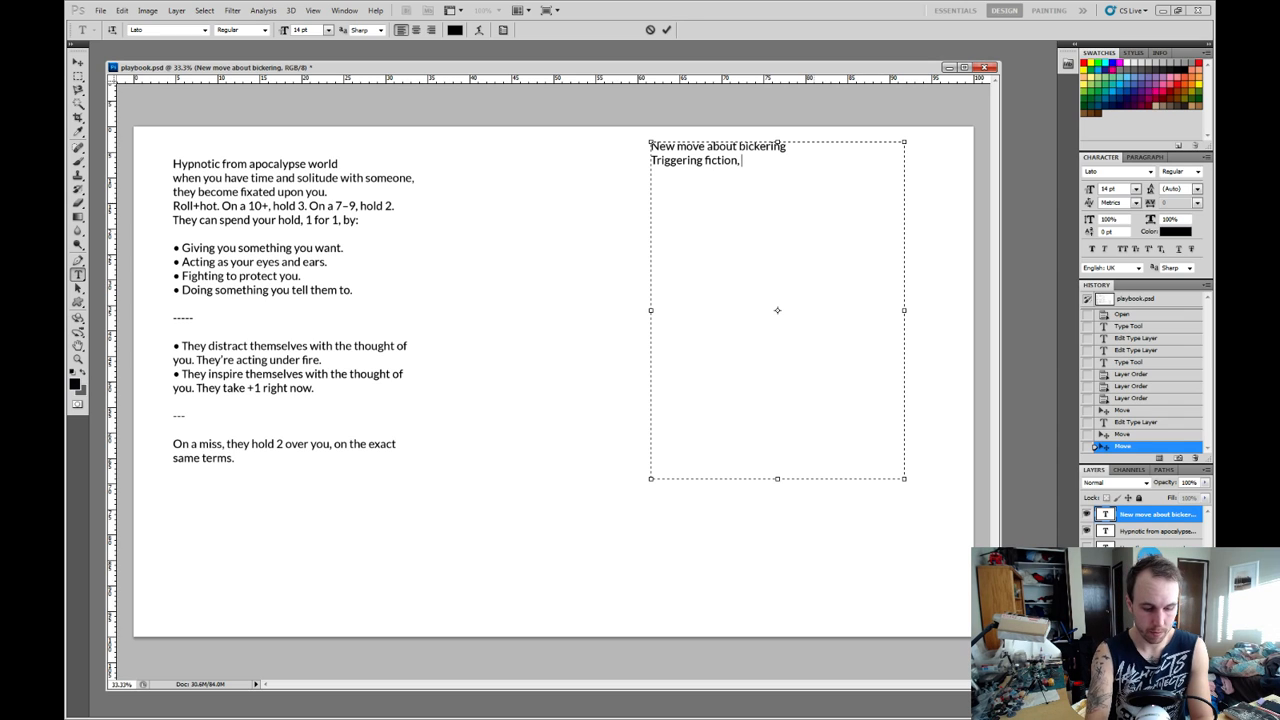
pyautogui.write(' some')
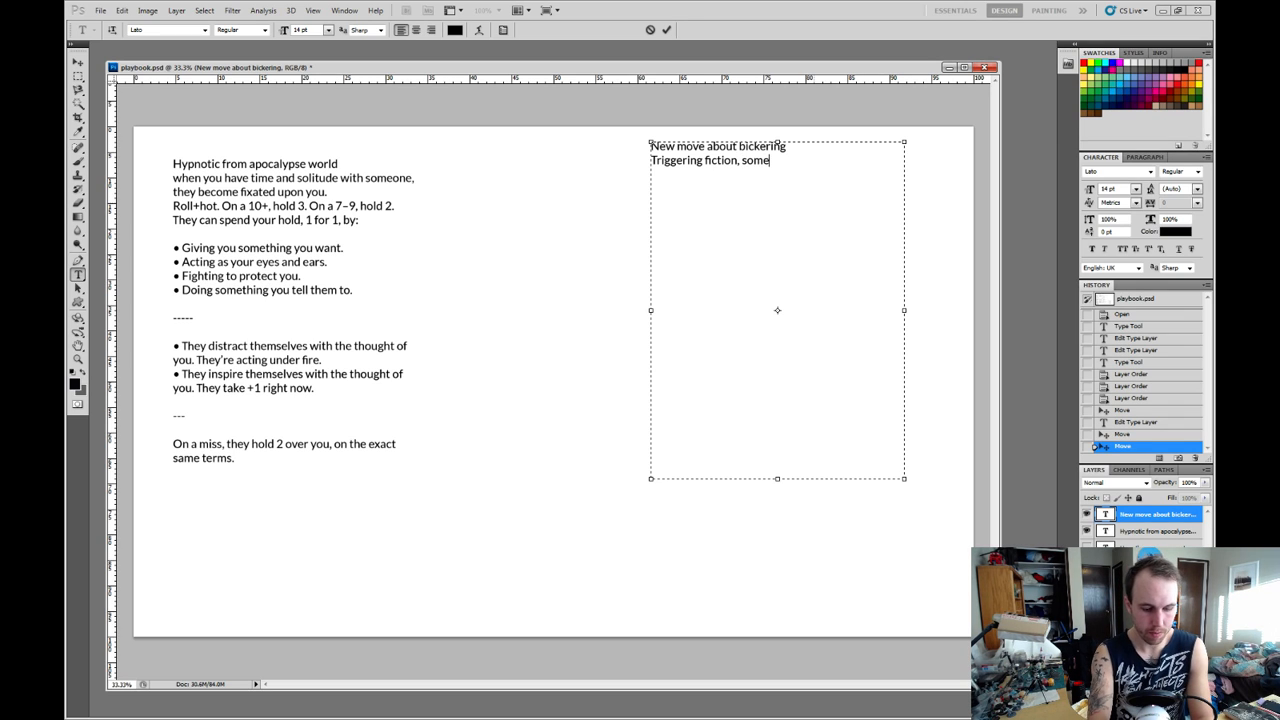
pyautogui.write('thing that 1')
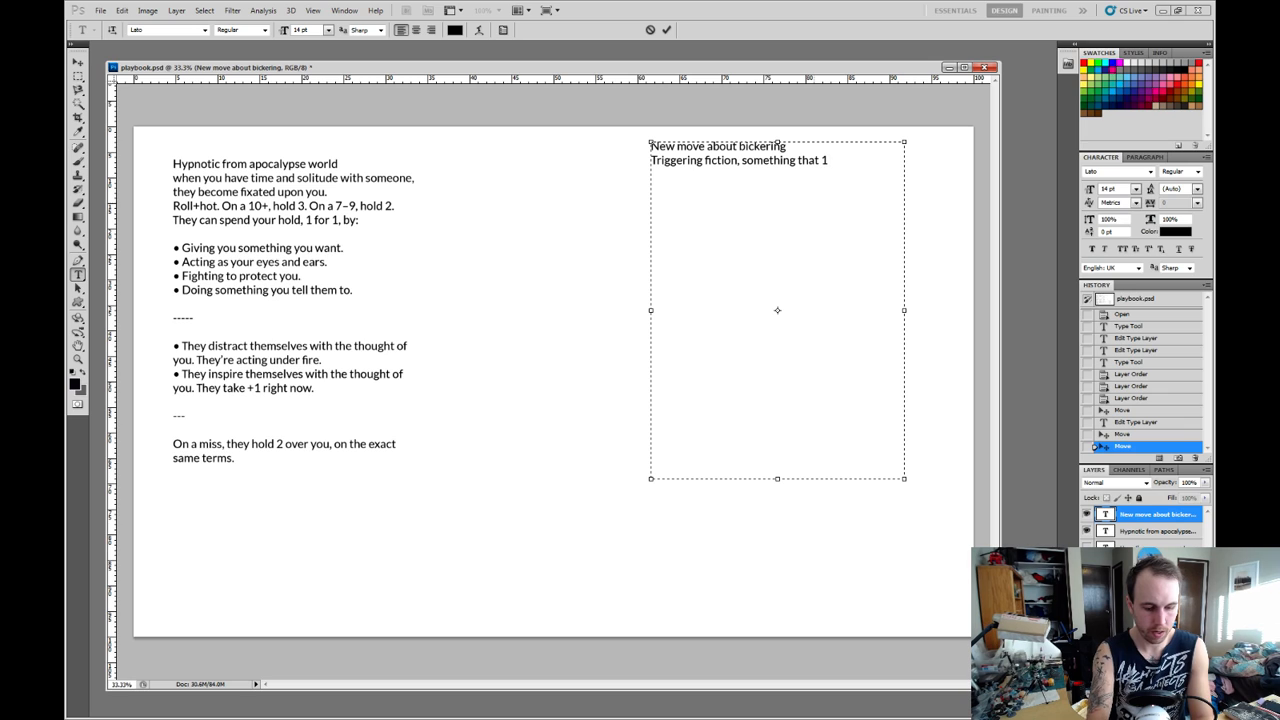
pyautogui.write(' character can do')
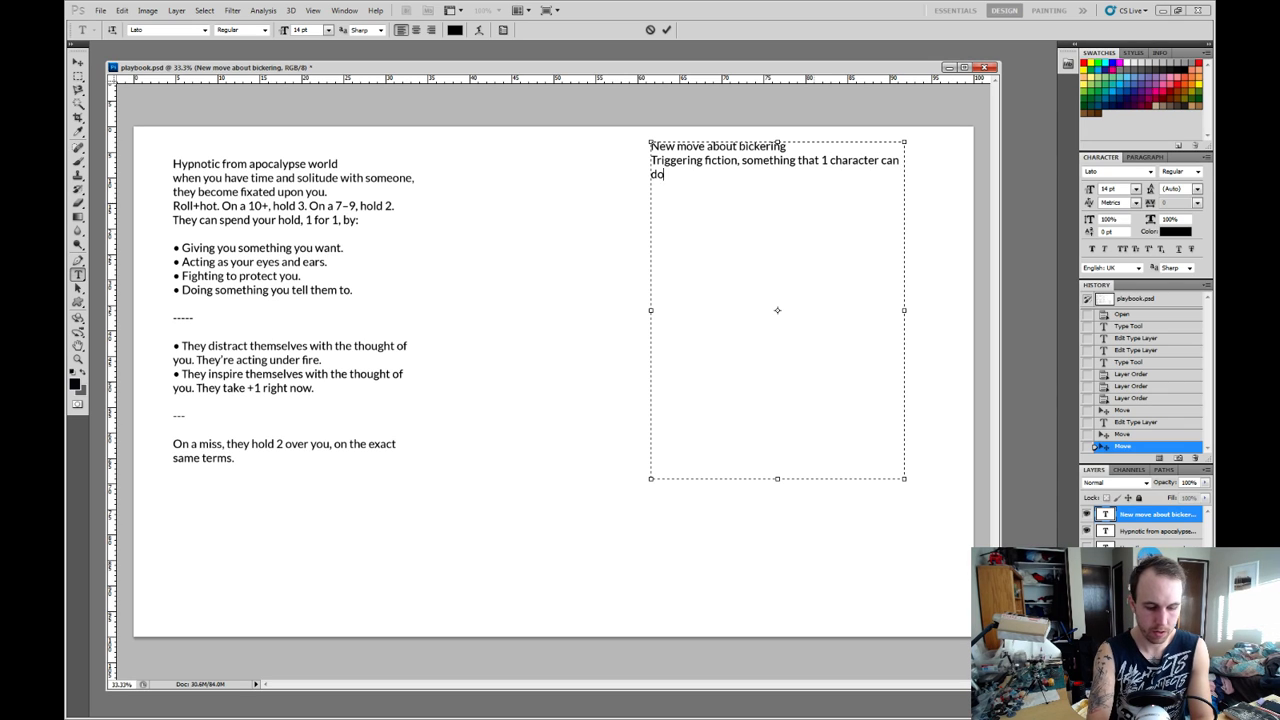
pyautogui.write(' AT anot')
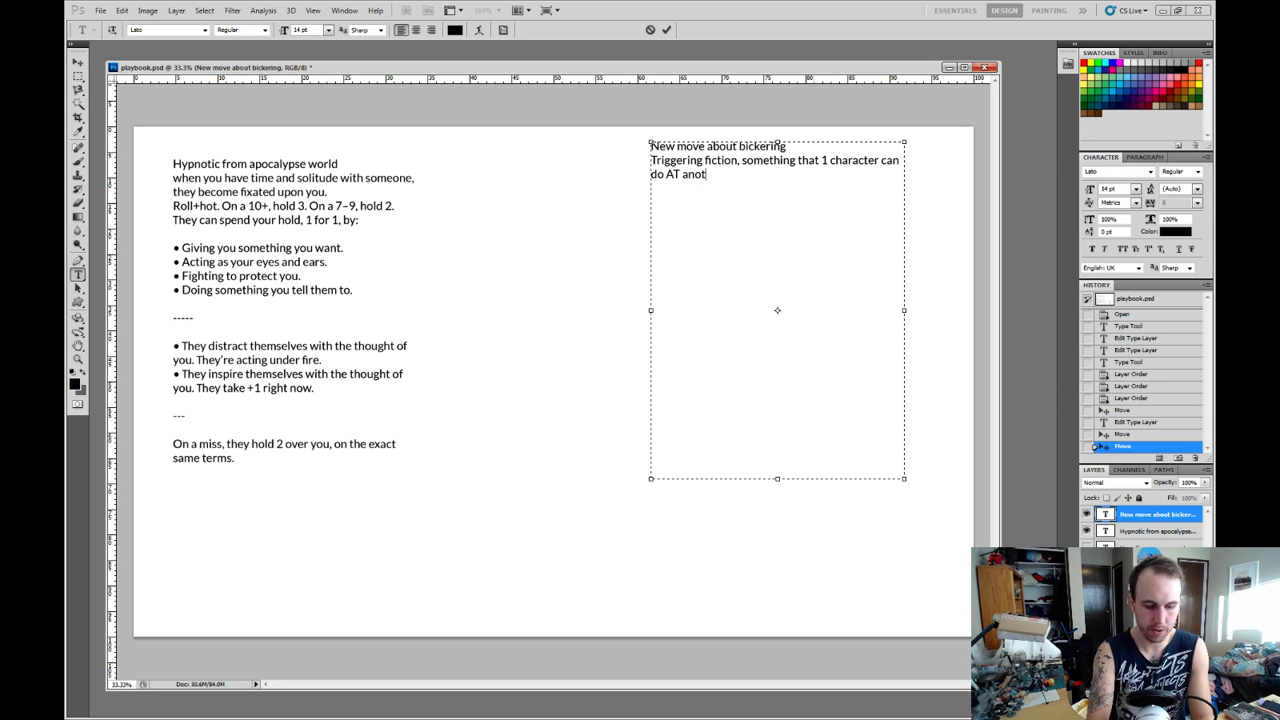
pyautogui.write('her character')
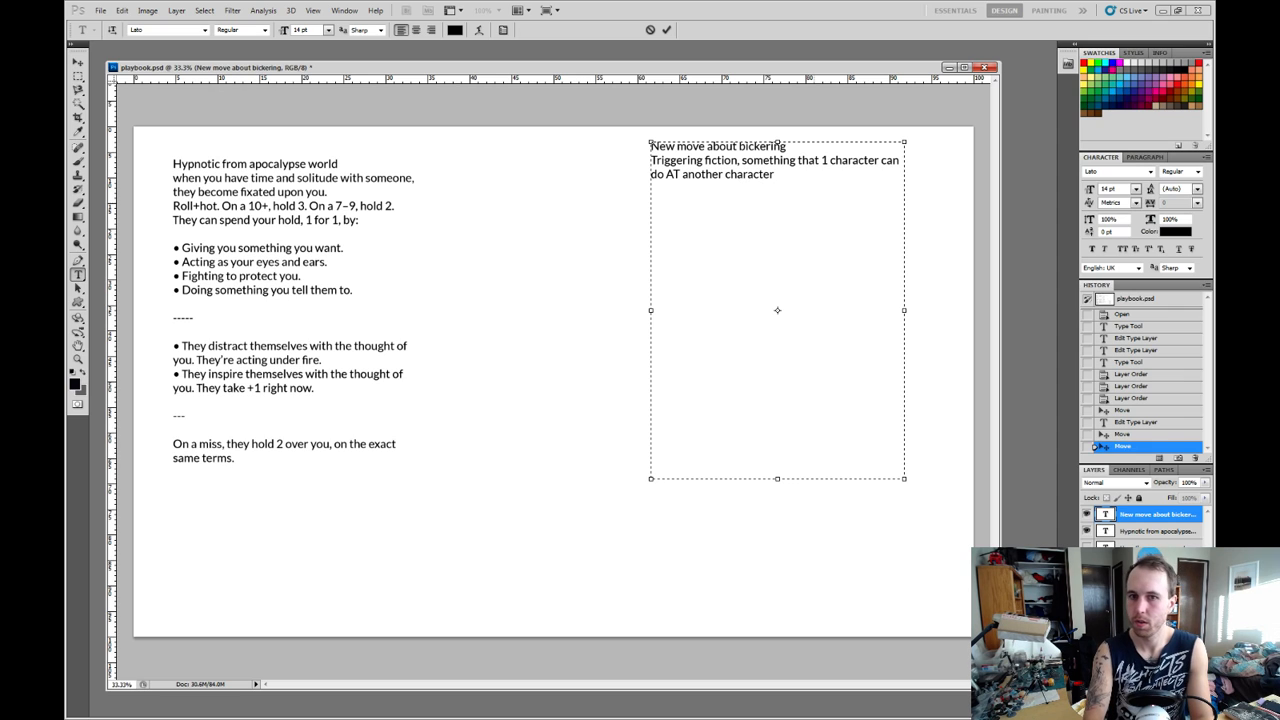
pyautogui.press('Return')
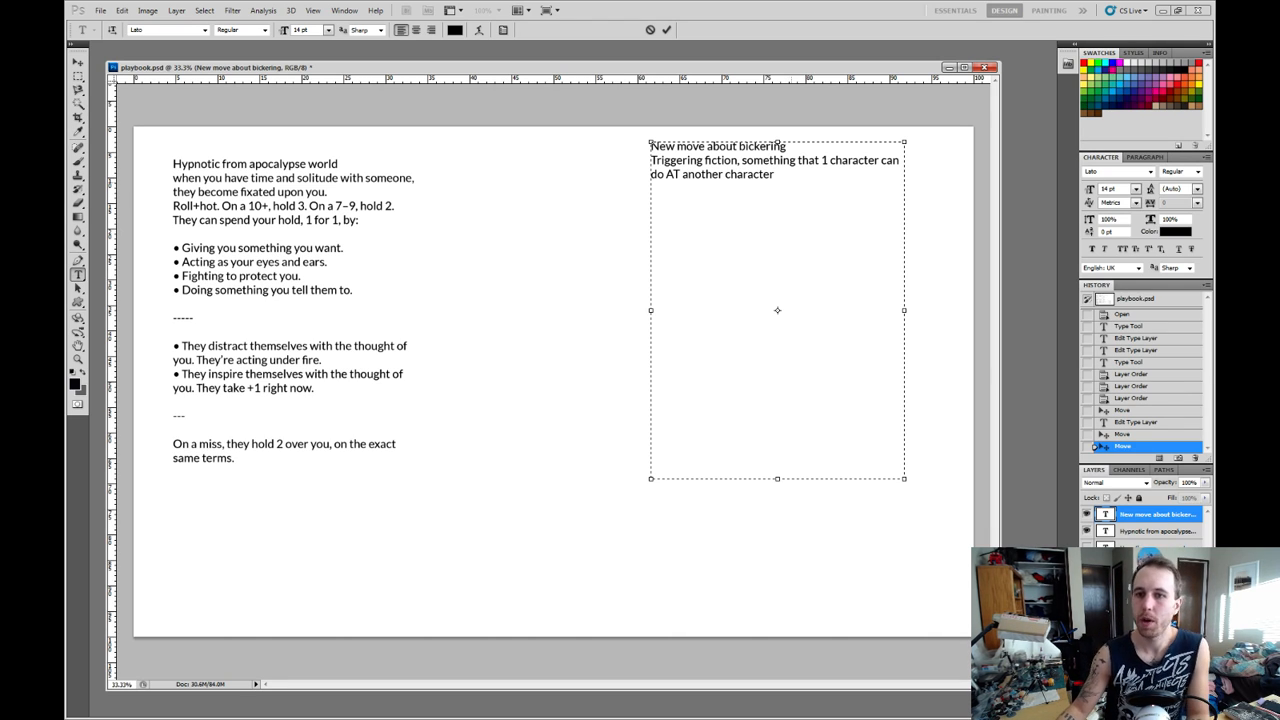
# Replace "1" with "one" in the triggering fiction line and insert a blank line between it and the title.
pyautogui.moveTo(776, 175)
pyautogui.mouseDown()
pyautogui.moveTo(652, 161)
pyautogui.moveTo(771, 148)
pyautogui.moveTo(777, 175)
pyautogui.mouseUp()
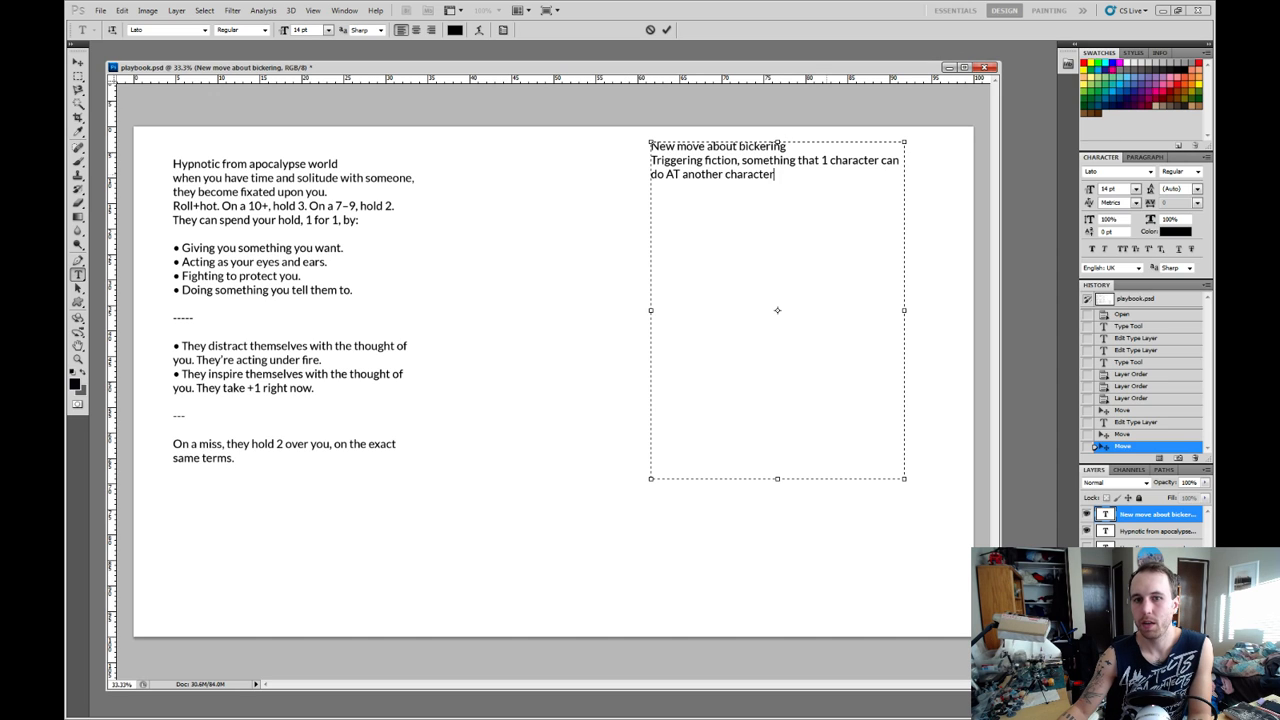
pyautogui.doubleClick(825, 161)
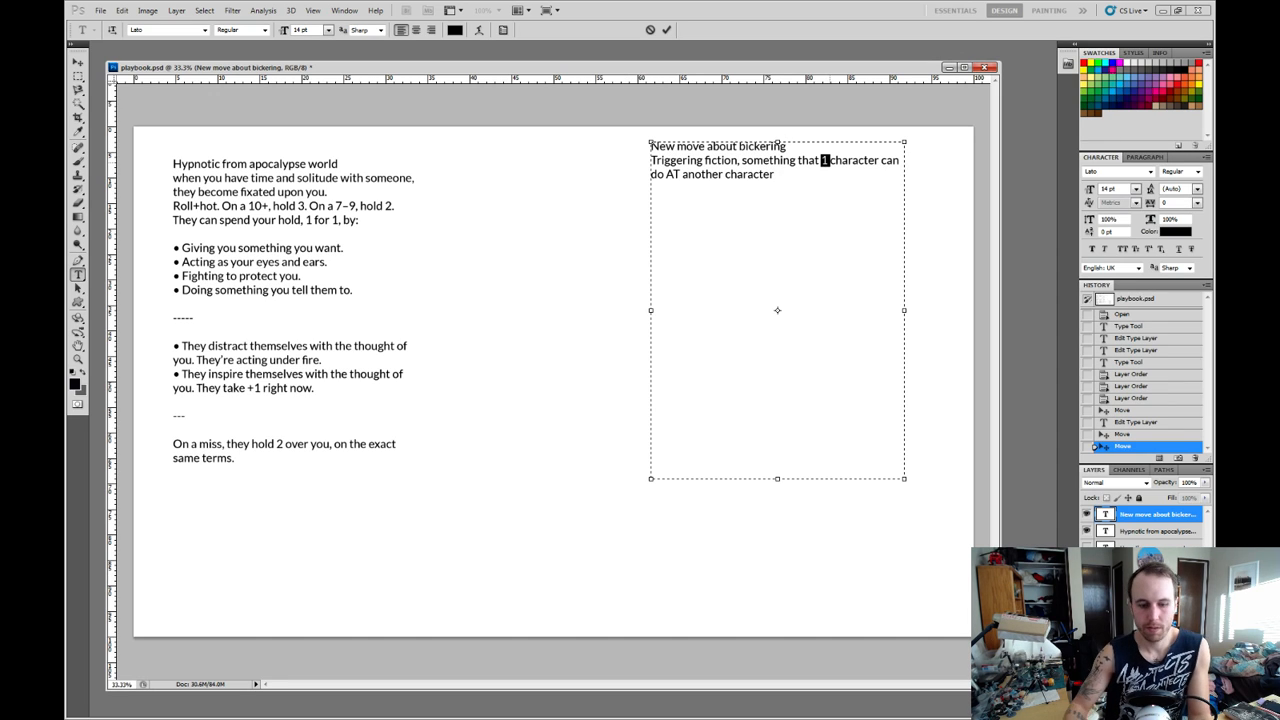
pyautogui.write('one')
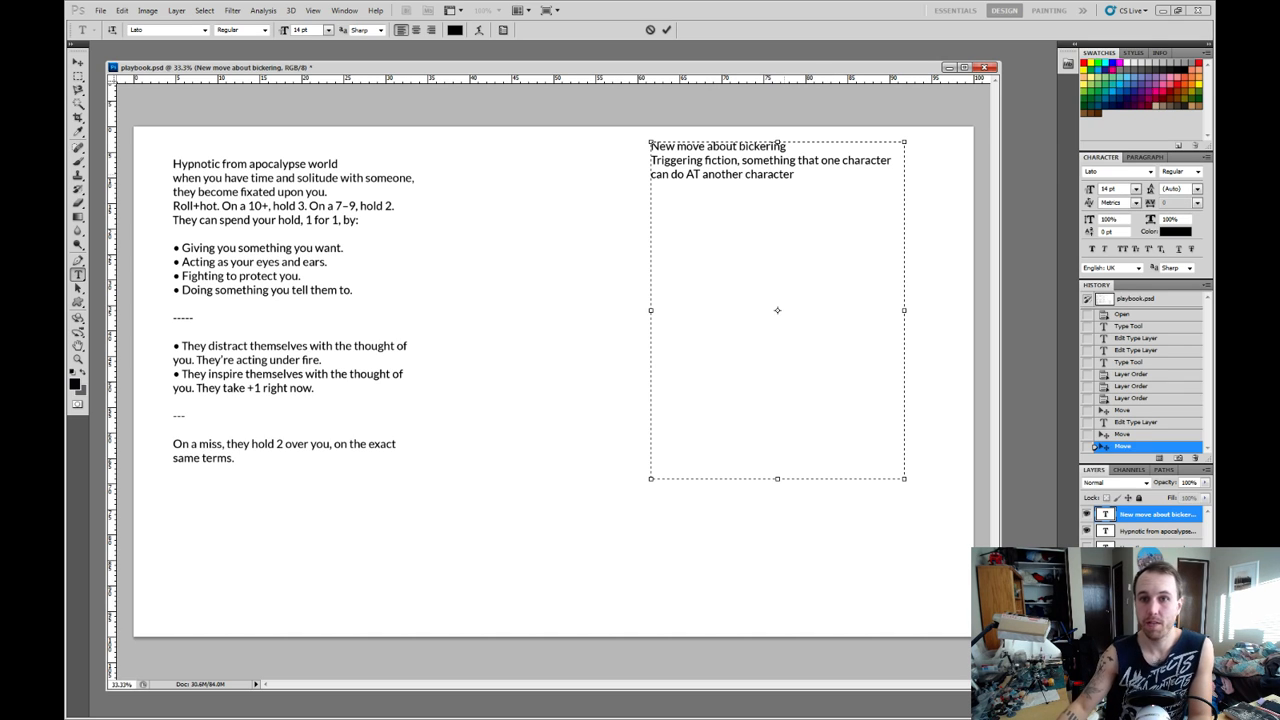
pyautogui.press('Return')
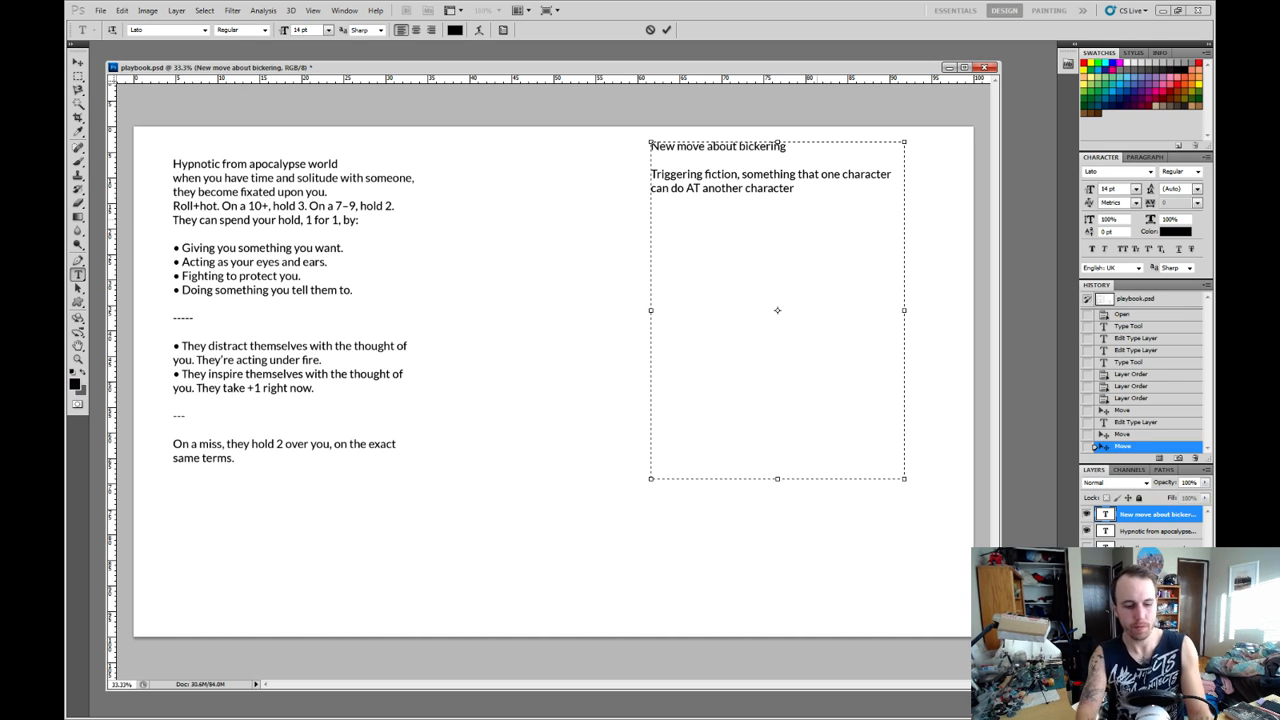
# Add the separate lines "roll some dice" and "results of the dice will set a clock?" below the triggering fiction text, with blank lines between.
pyautogui.write('roll some dice')
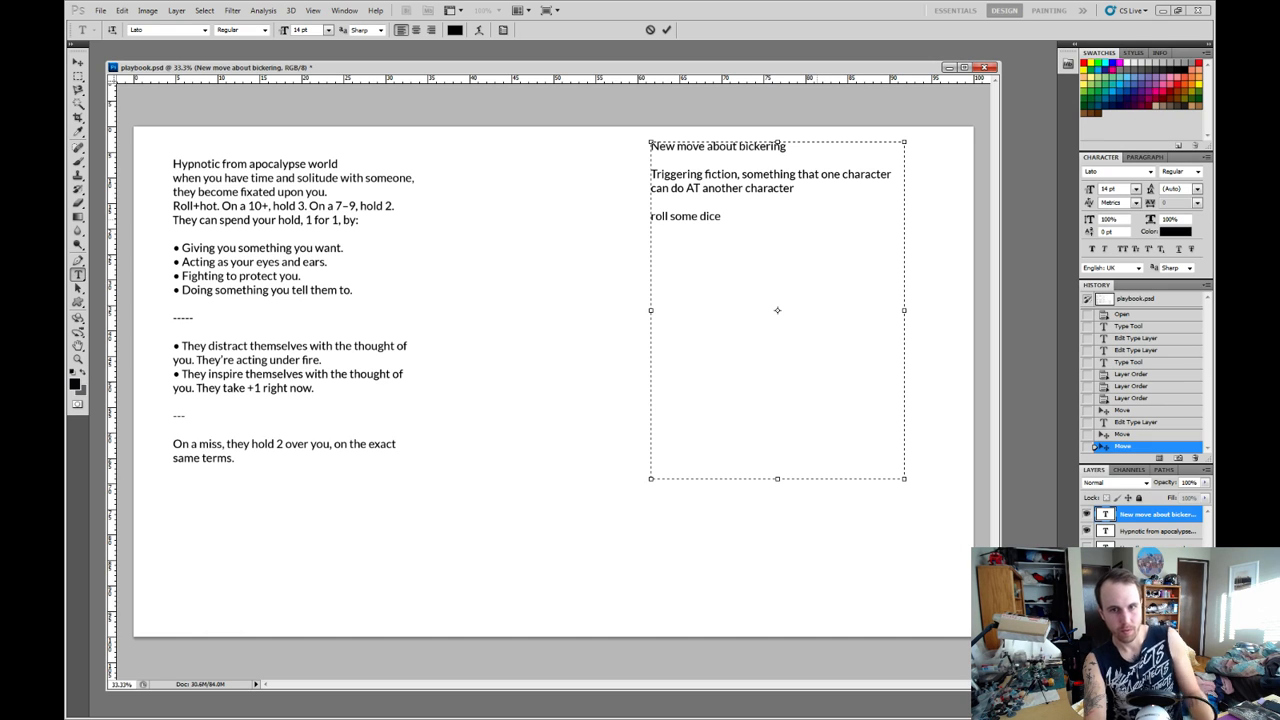
pyautogui.write('result')
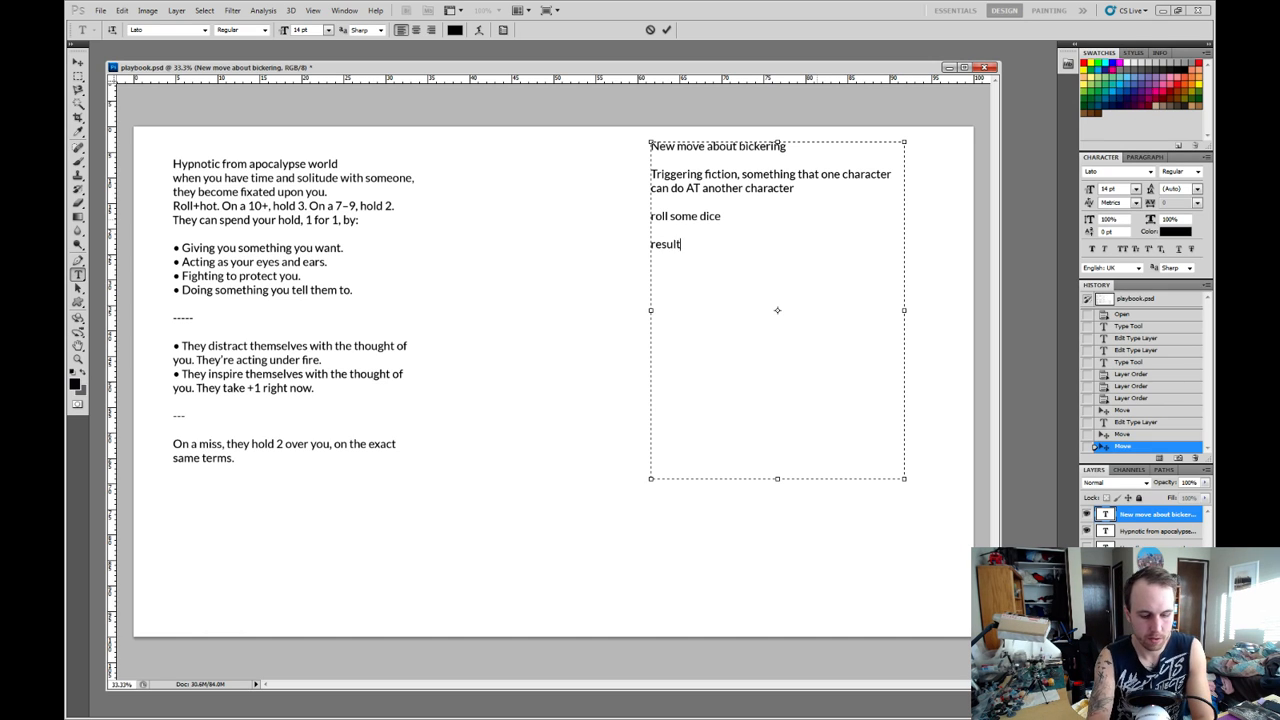
pyautogui.write('s of the dice will s')
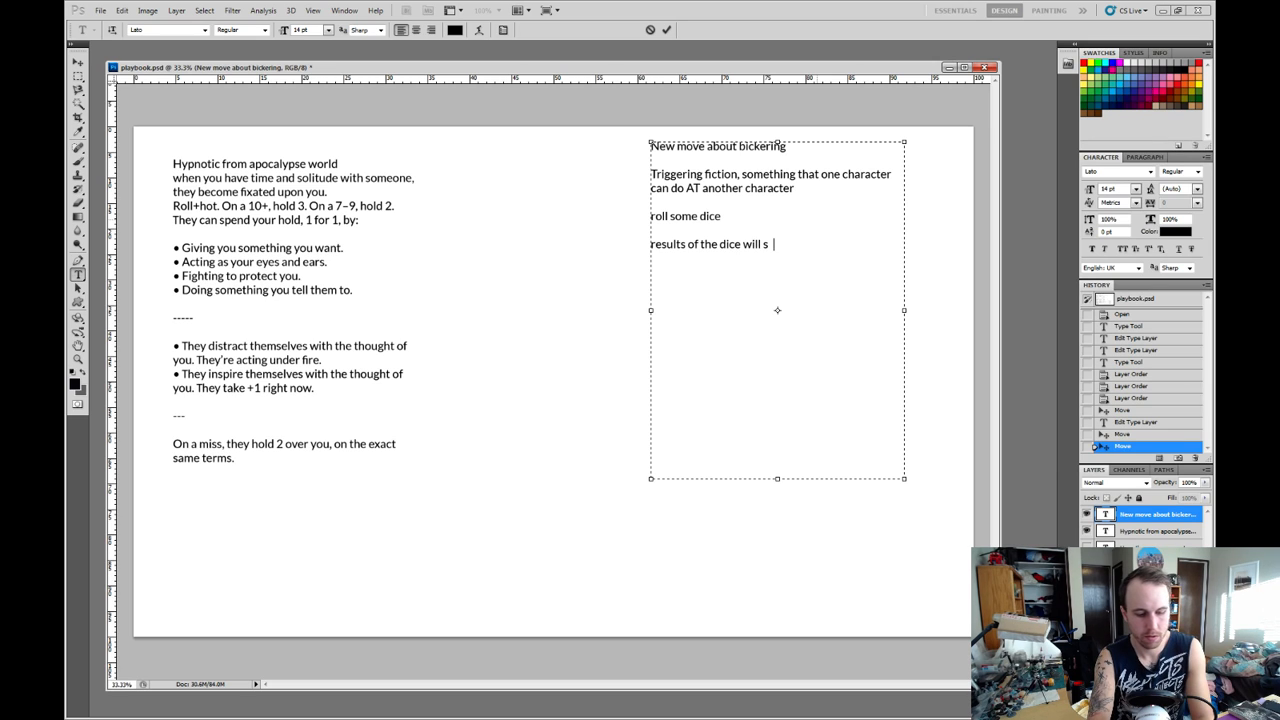
pyautogui.press('BackSpace')
pyautogui.write('et a')
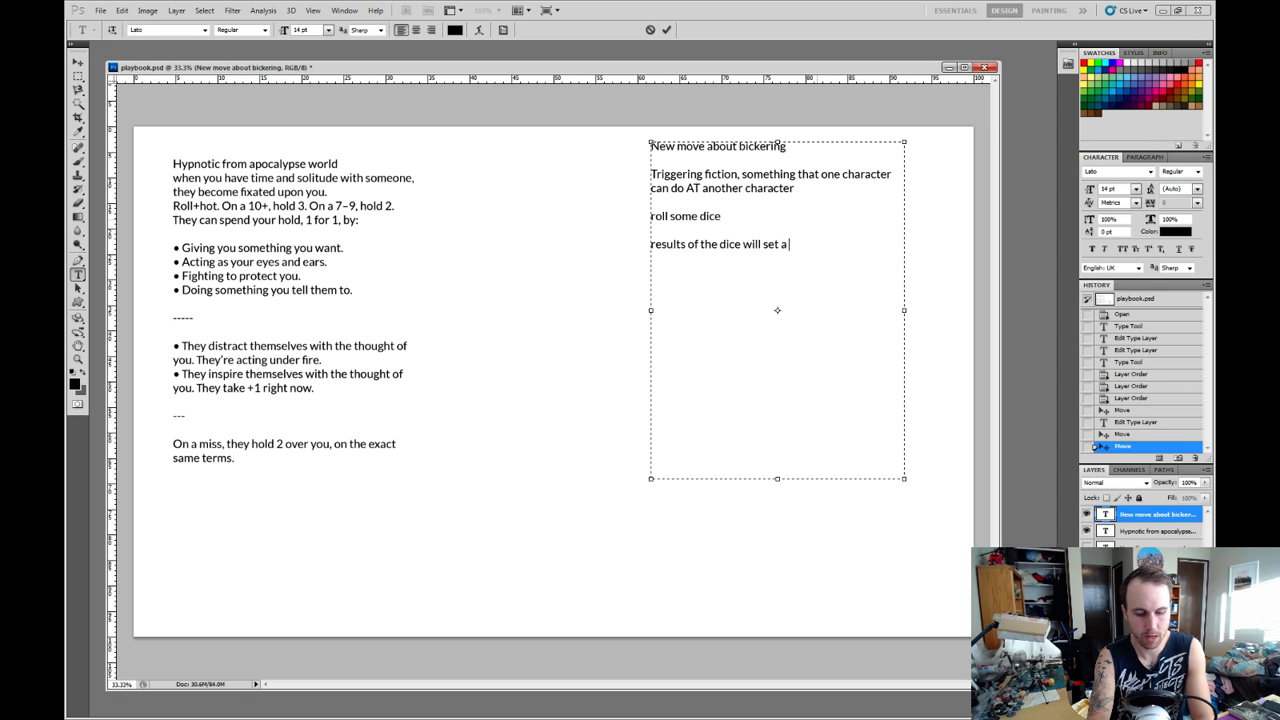
pyautogui.write(' clock?')
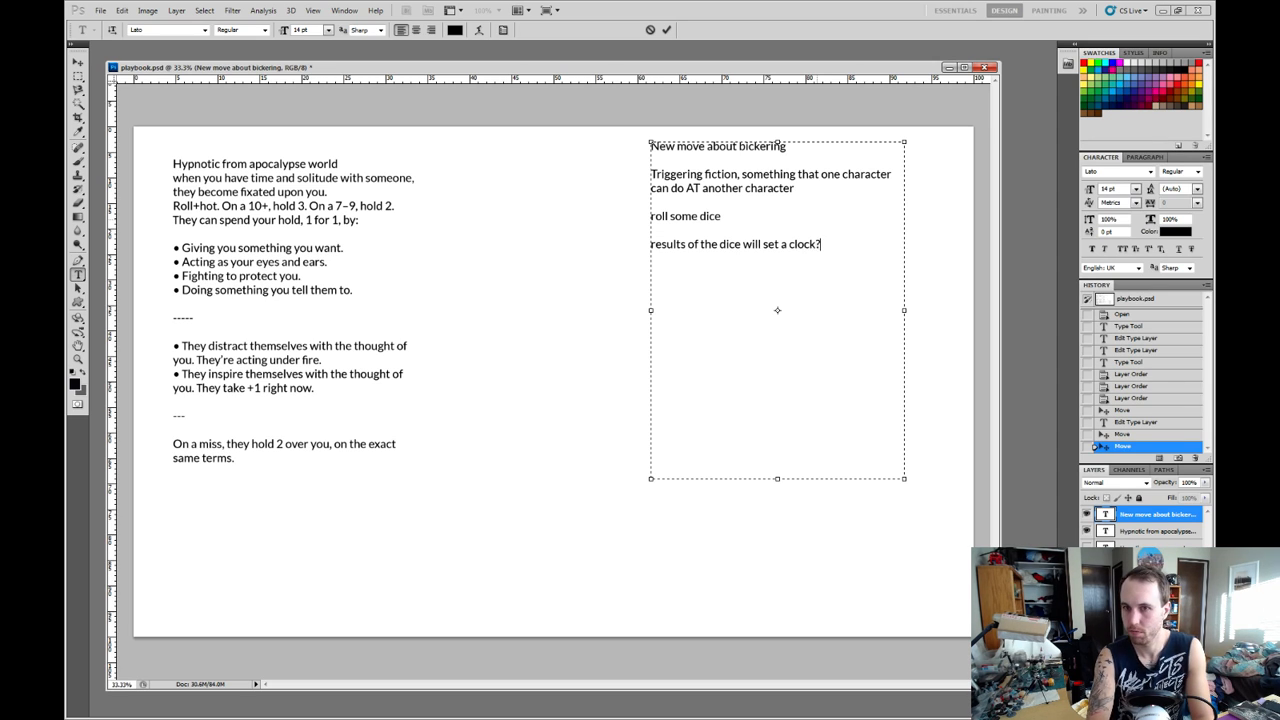
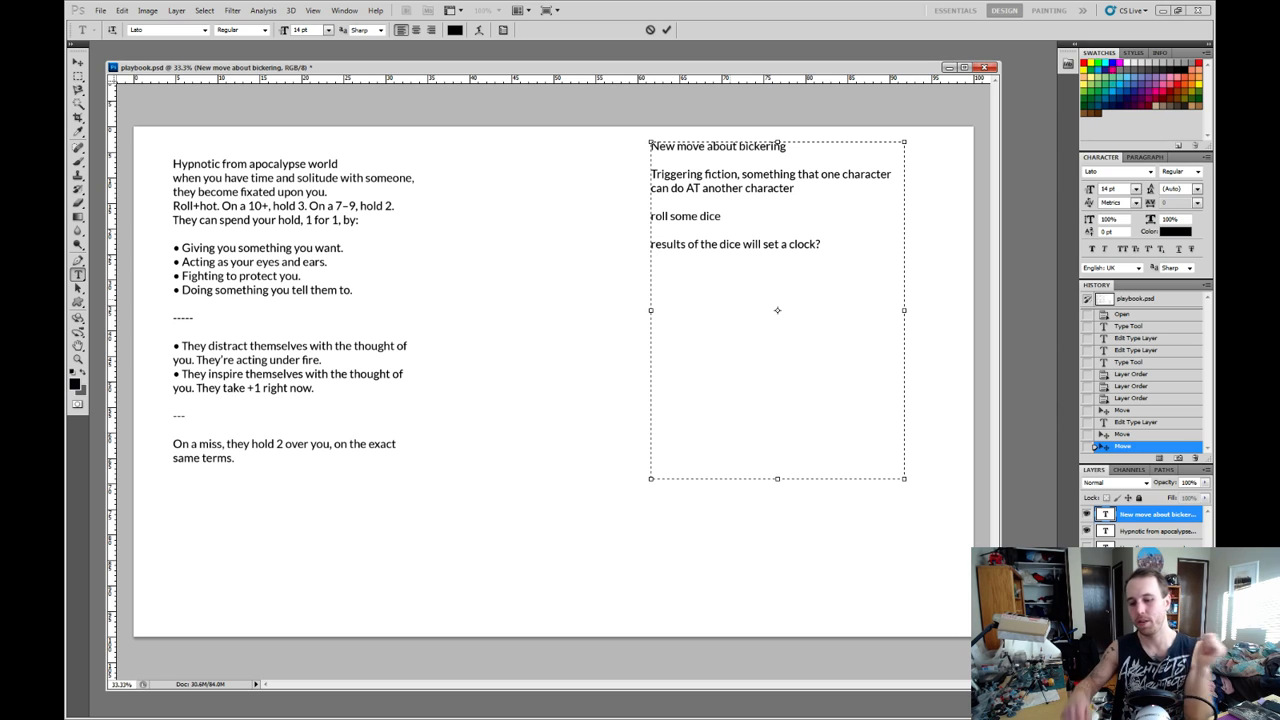
# Insert the line "Results of the dice determine perception of blame/responsibility" between "roll some dice" and the clock line, separated from the roll line by a blank line.
pyautogui.click(652, 230)
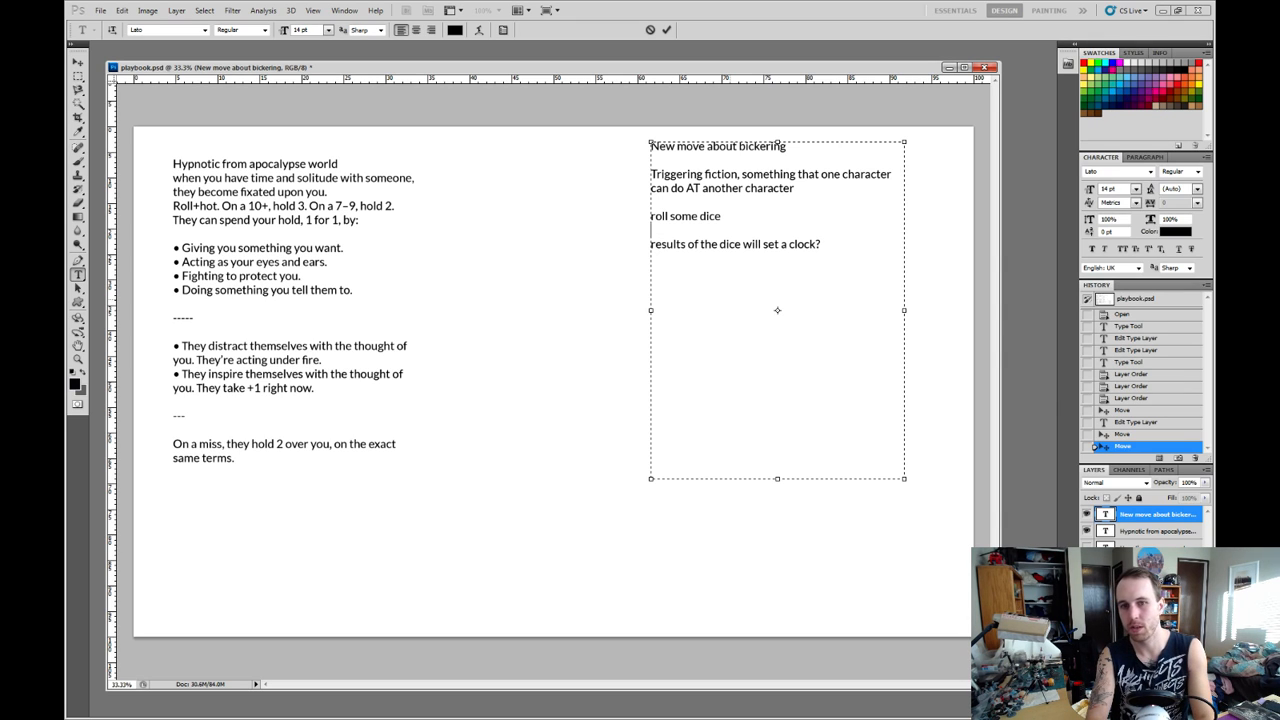
pyautogui.press('Return')
pyautogui.write('Res')
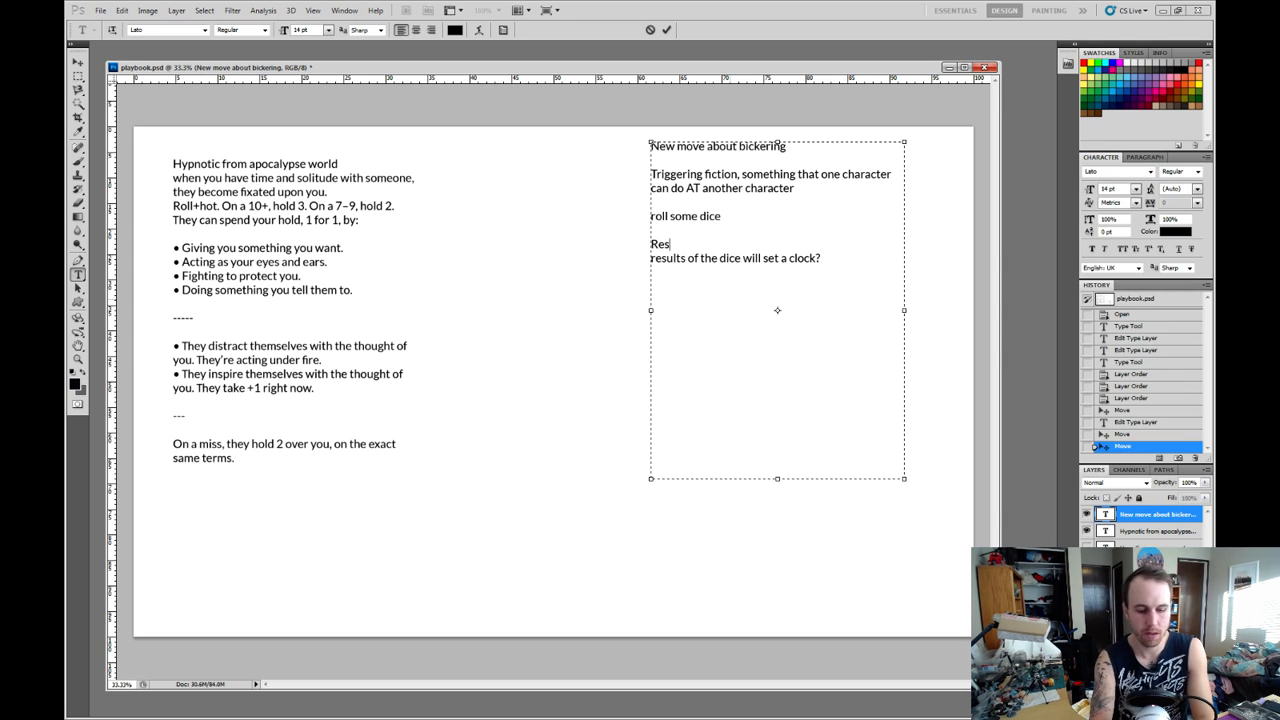
pyautogui.write('ults of the ')
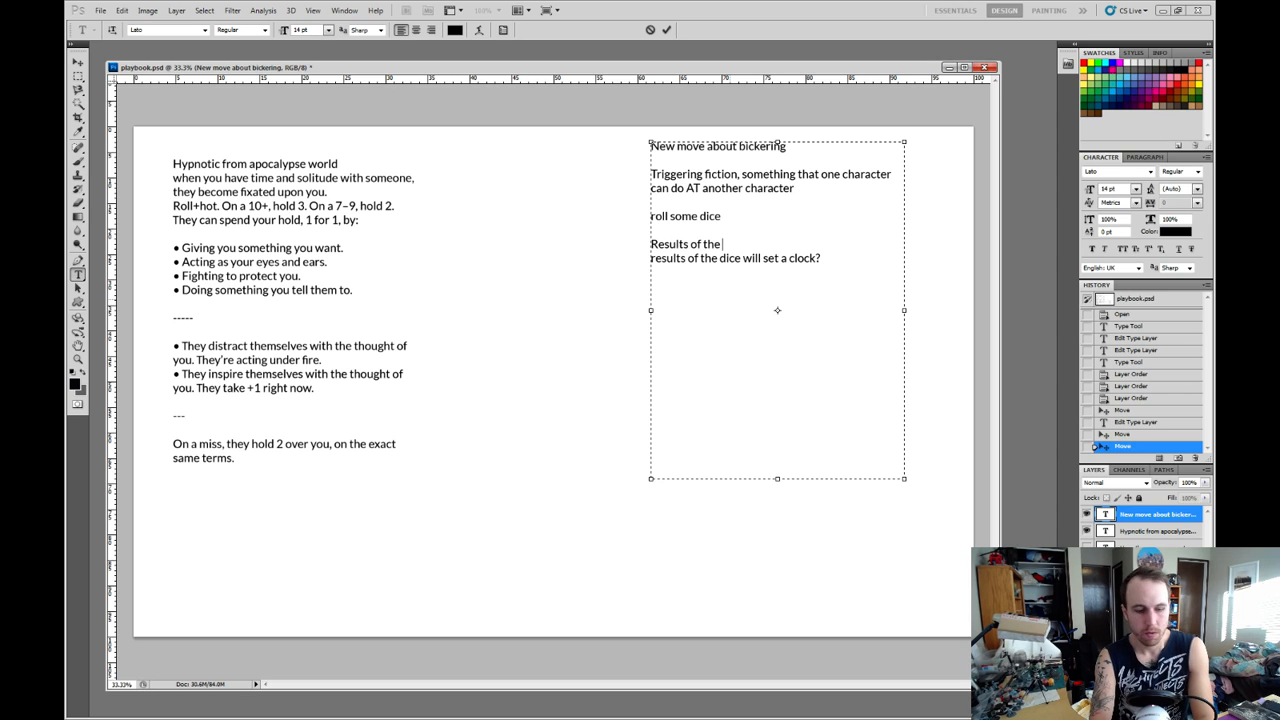
pyautogui.write('dice det')
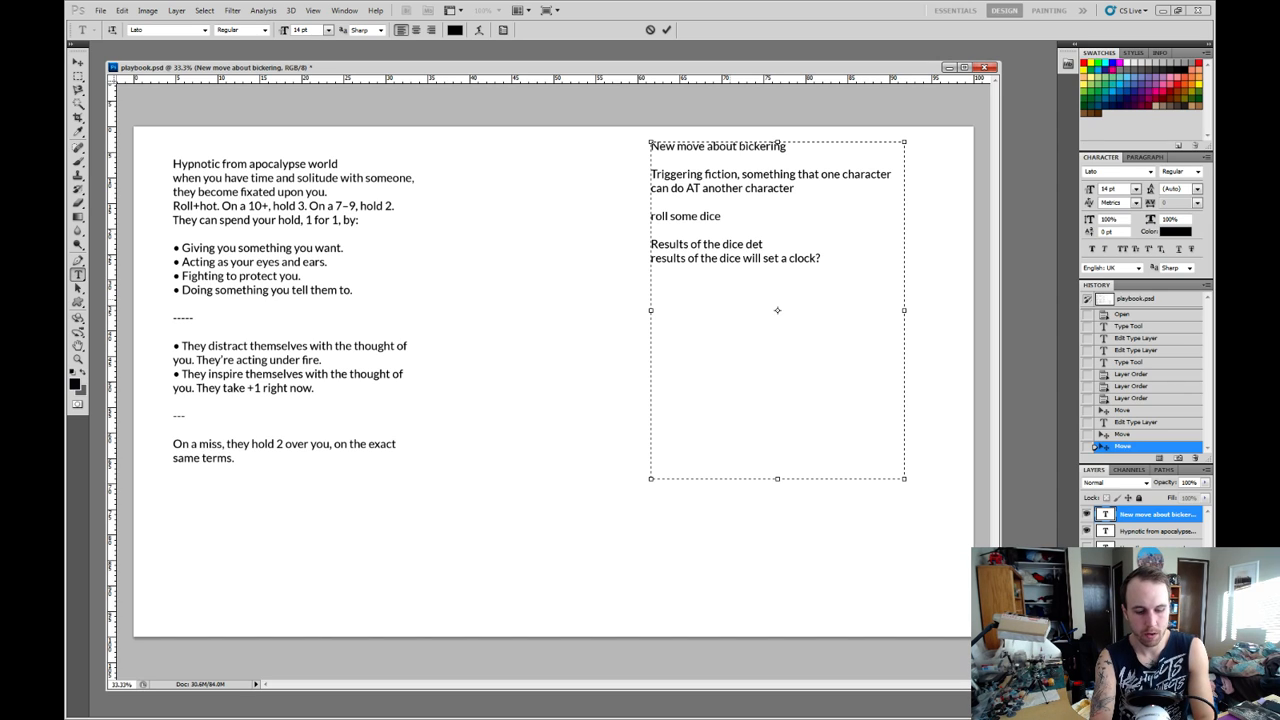
pyautogui.write('ermine wh')
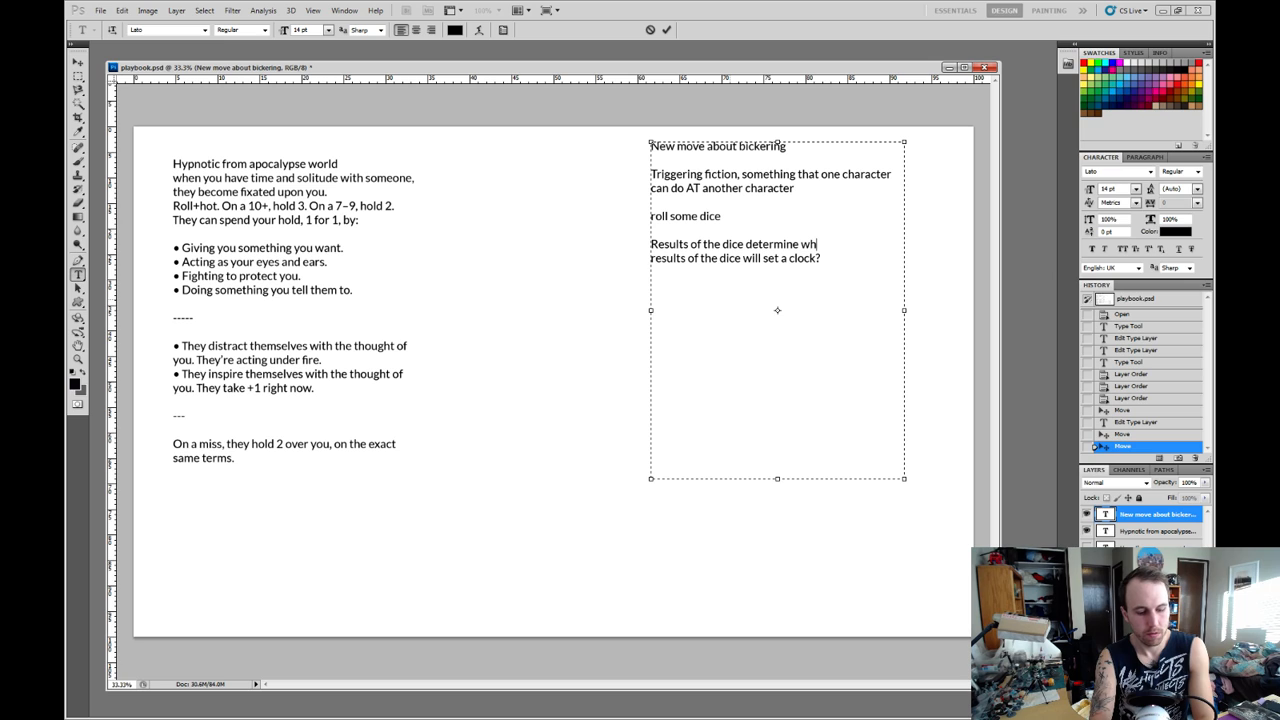
pyautogui.press('BackSpace')
pyautogui.press('BackSpace')
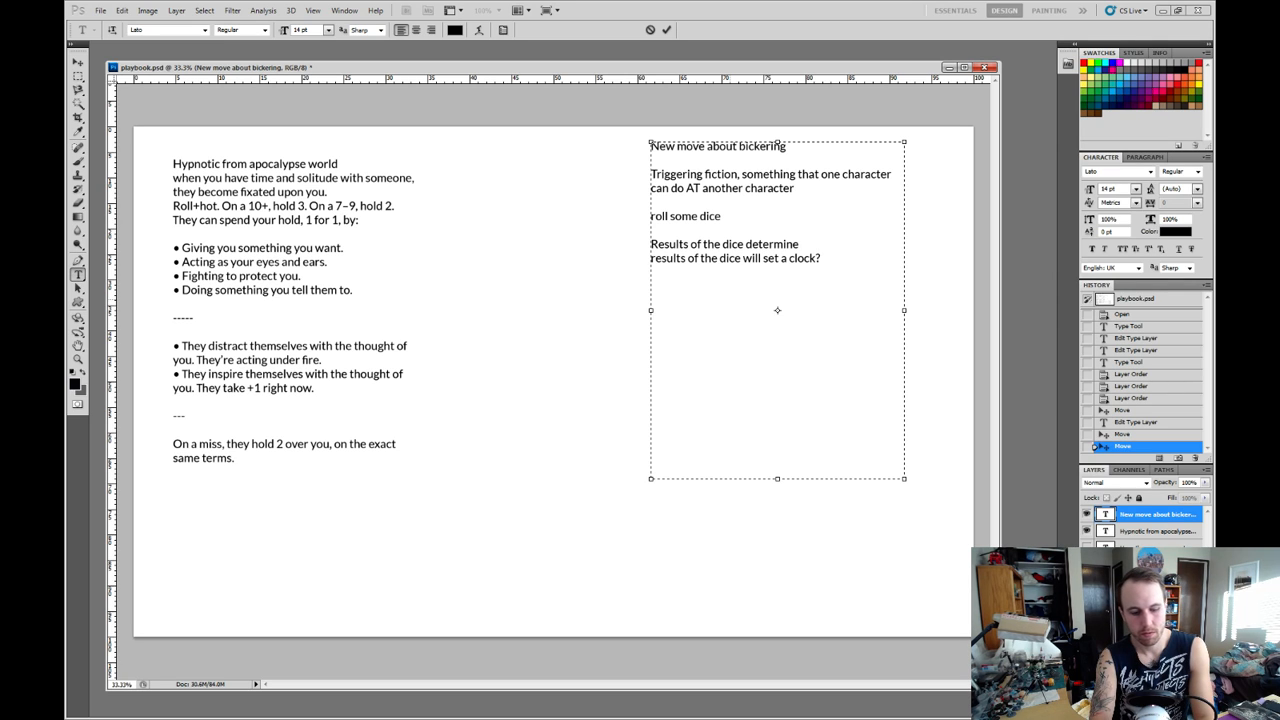
pyautogui.write('perceptio')
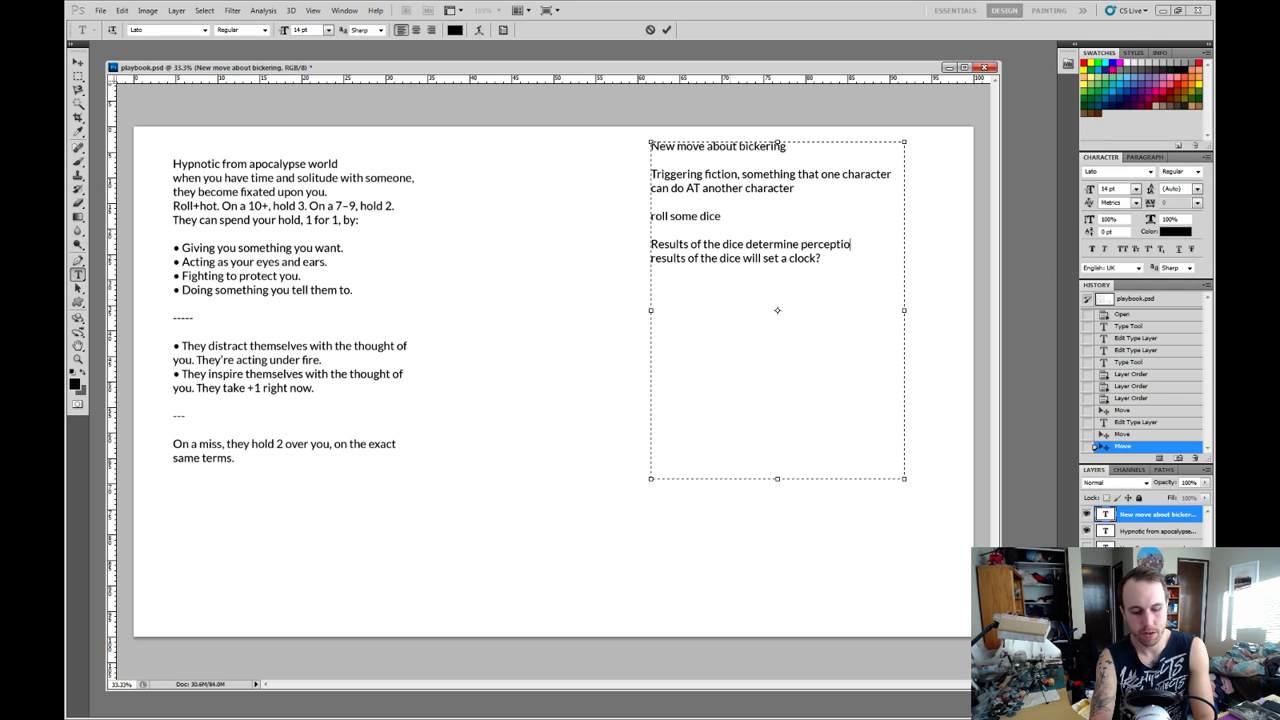
pyautogui.write('n of')
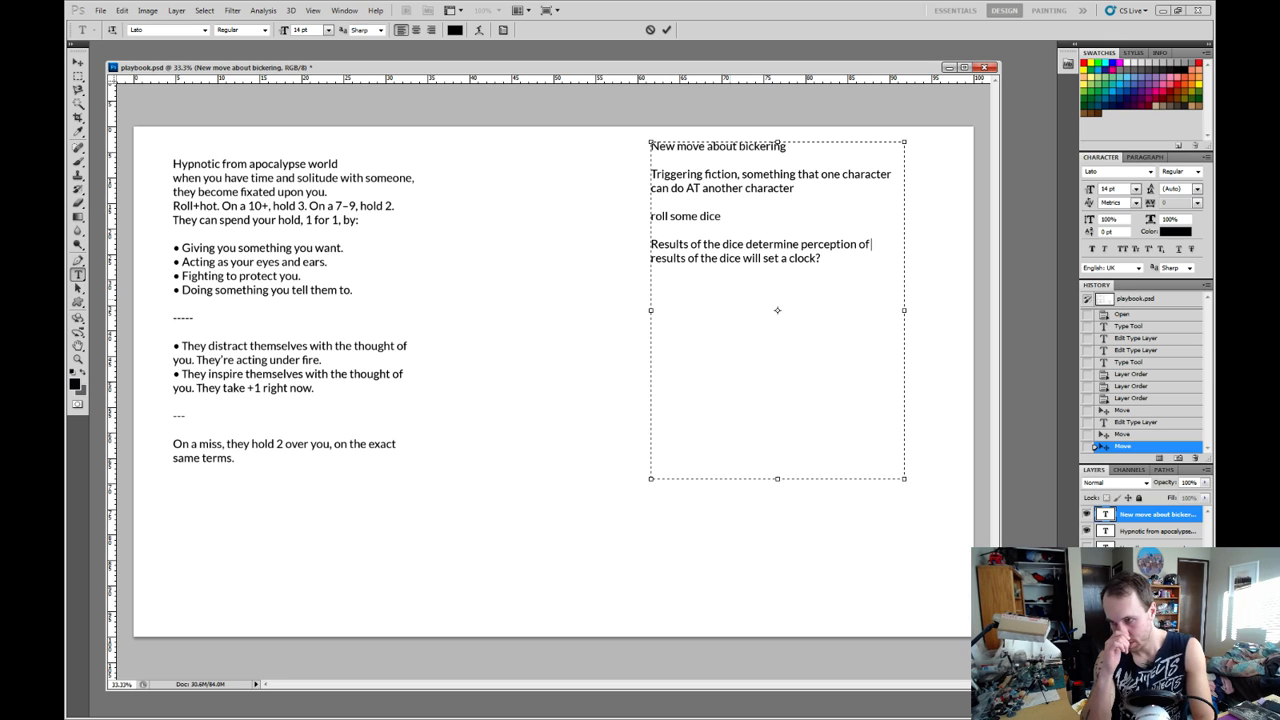
pyautogui.write(' blame')
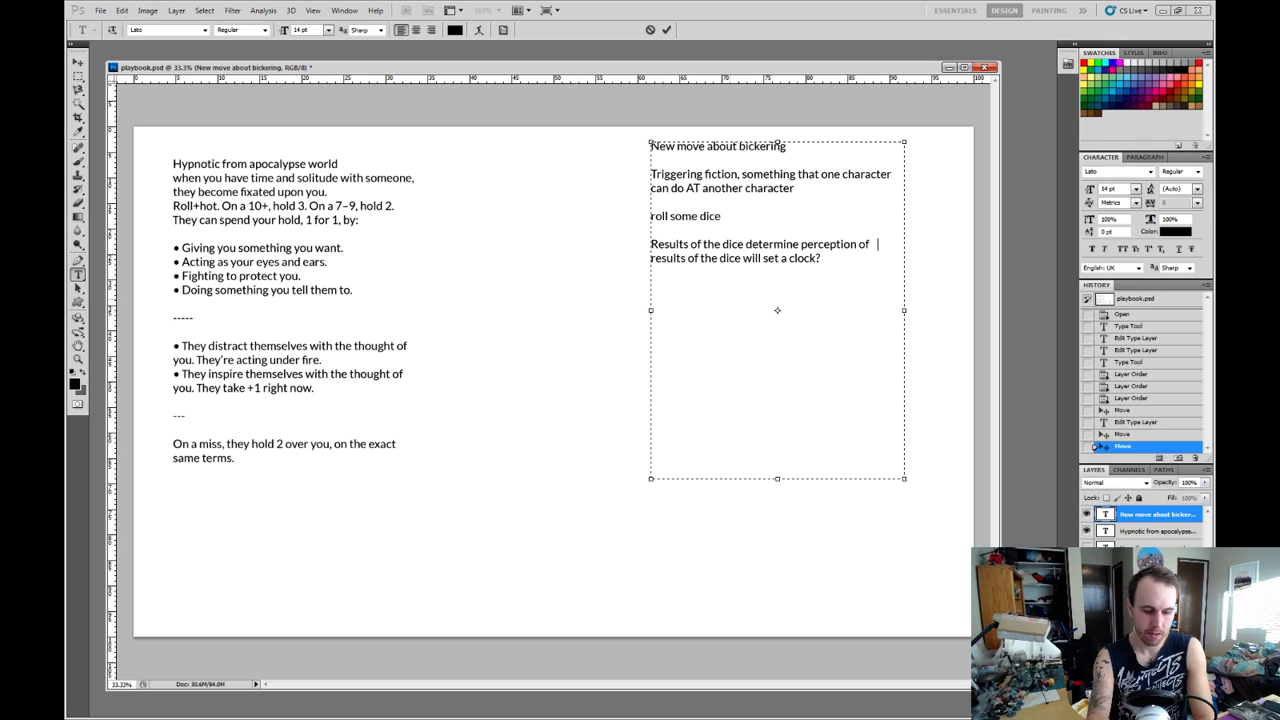
pyautogui.write('/')
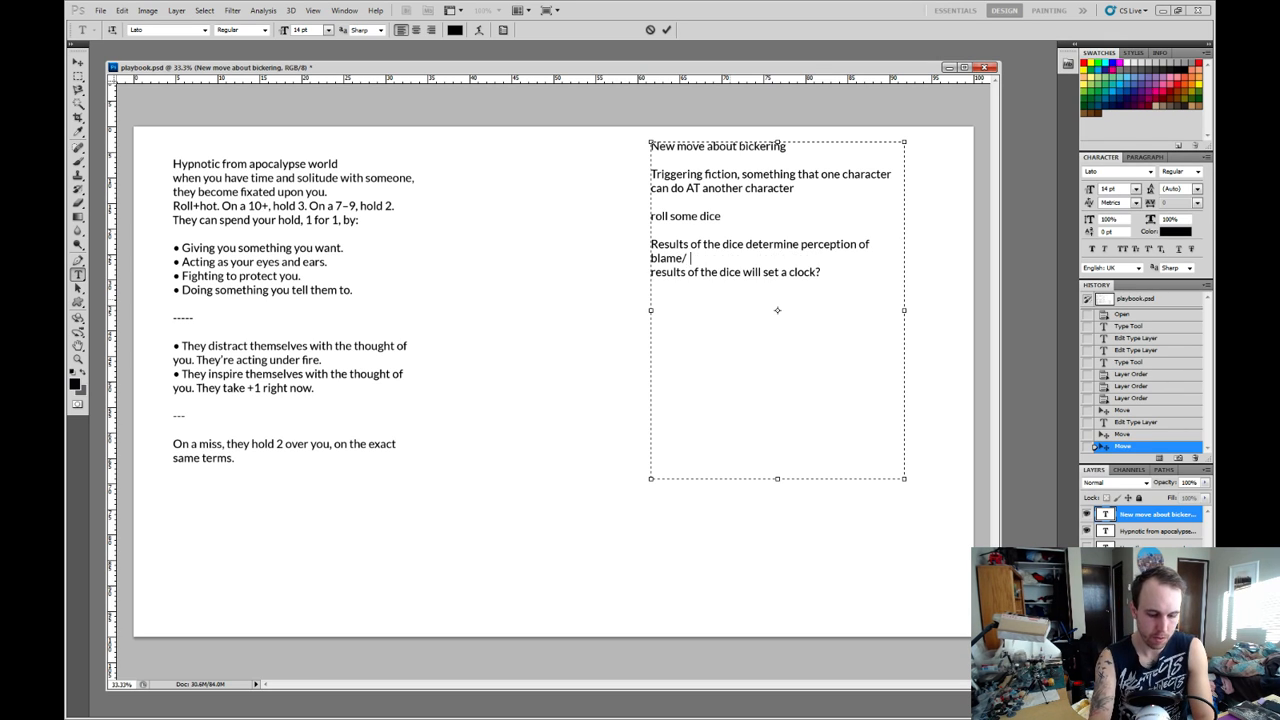
pyautogui.write('responsibility')
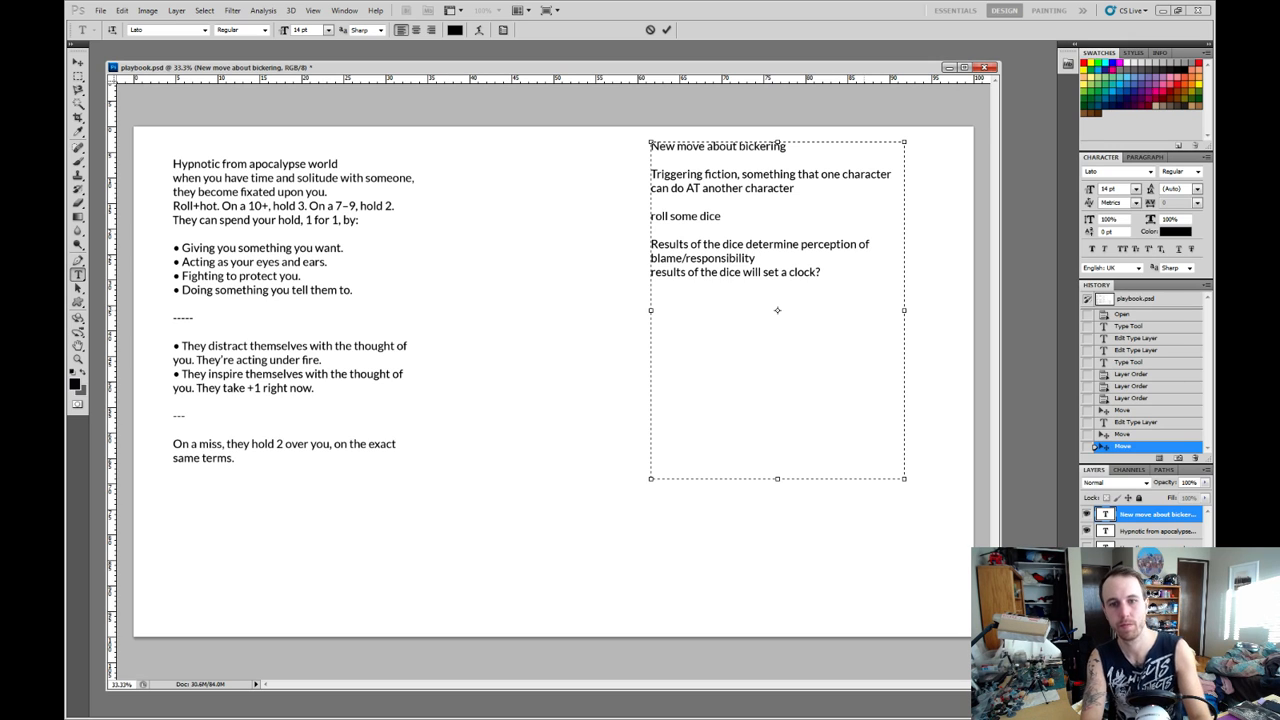
# Delete the line "results of the dice will set a clock?" from the bickering move text.
pyautogui.press('Return')
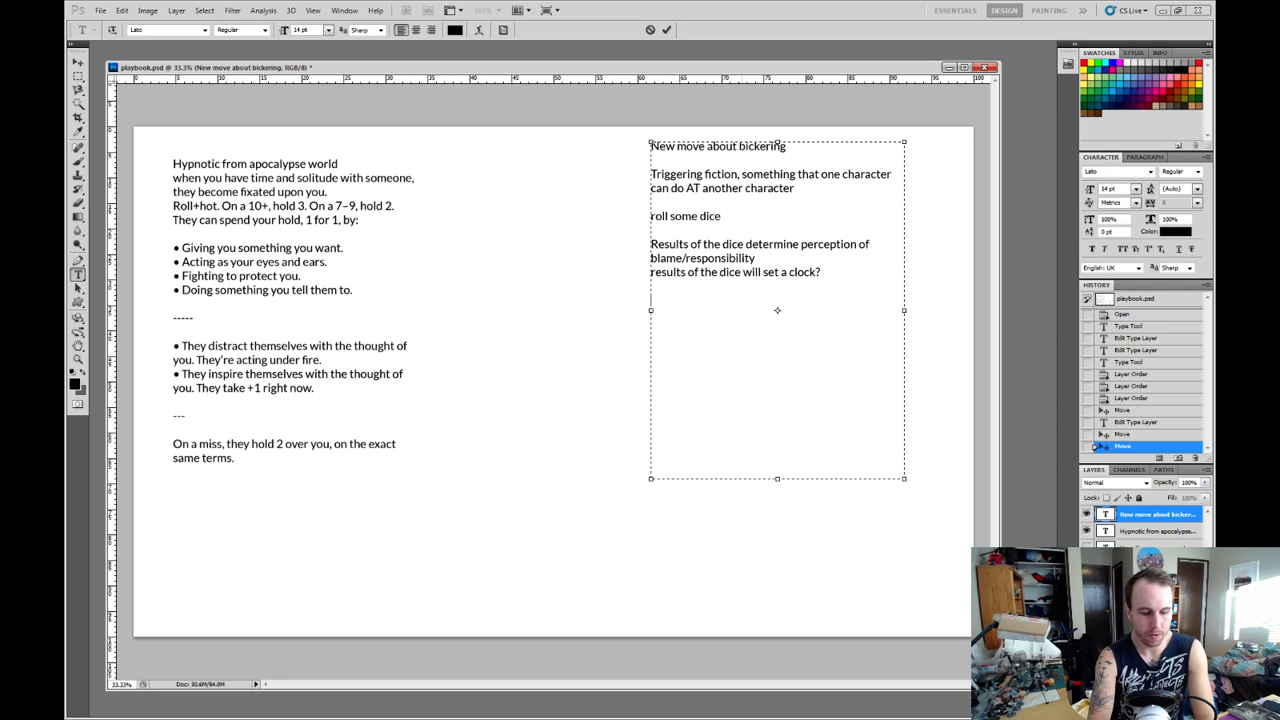
pyautogui.write('t')
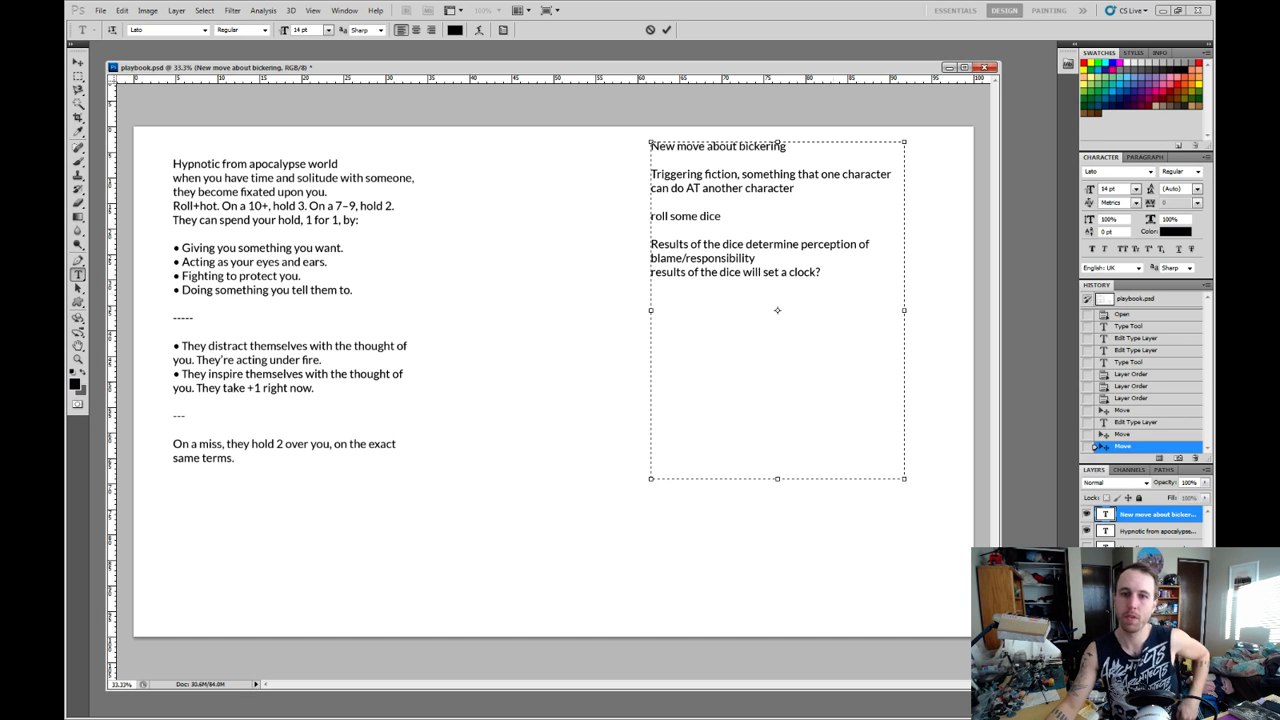
pyautogui.moveTo(822, 272); pyautogui.dragTo(651, 272)
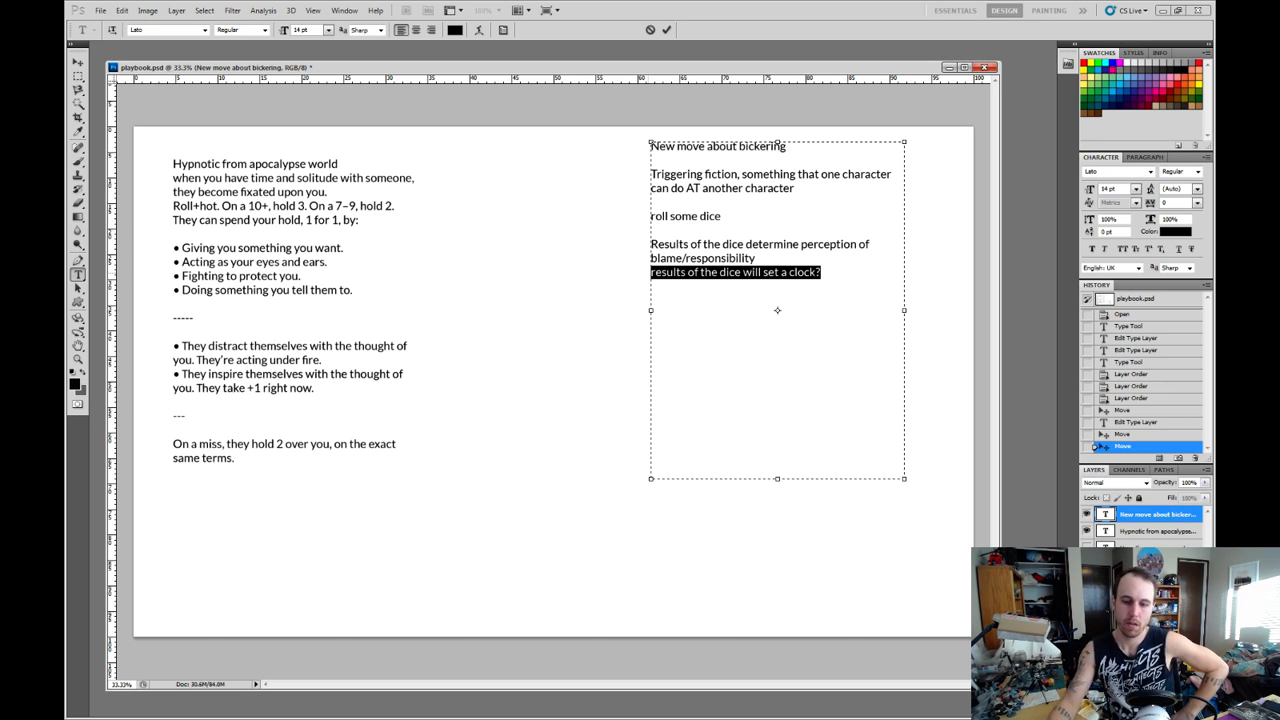
pyautogui.click(652, 273)
pyautogui.press('BackSpace')
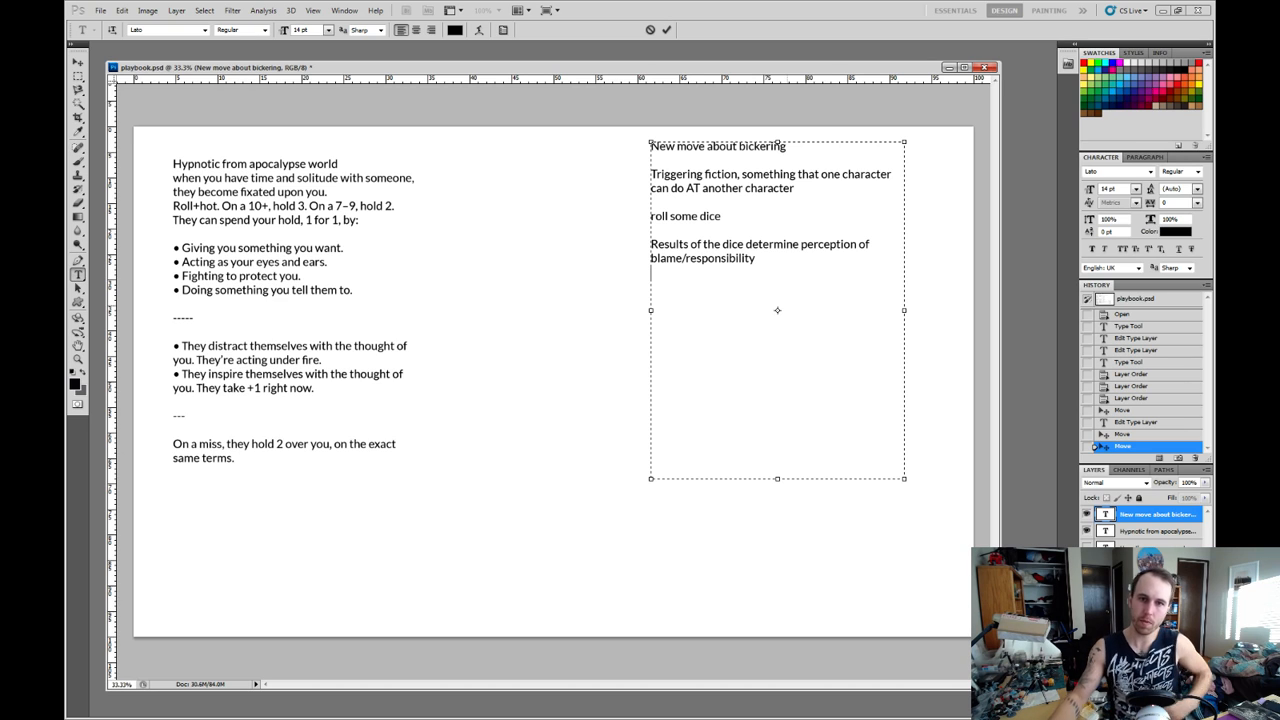
pyautogui.press('BackSpace')
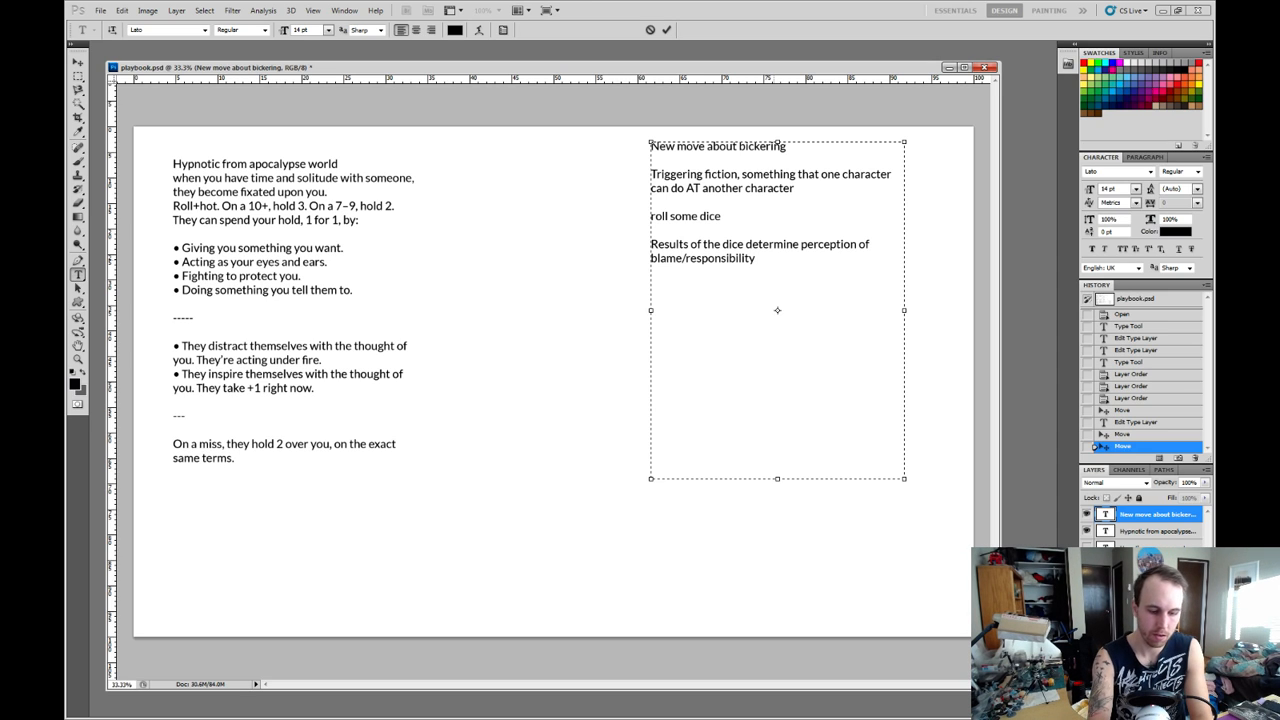
# Continue the sentence after "blame/responsibility" with "give roles for the players in the conflict".
pyautogui.write('give role')
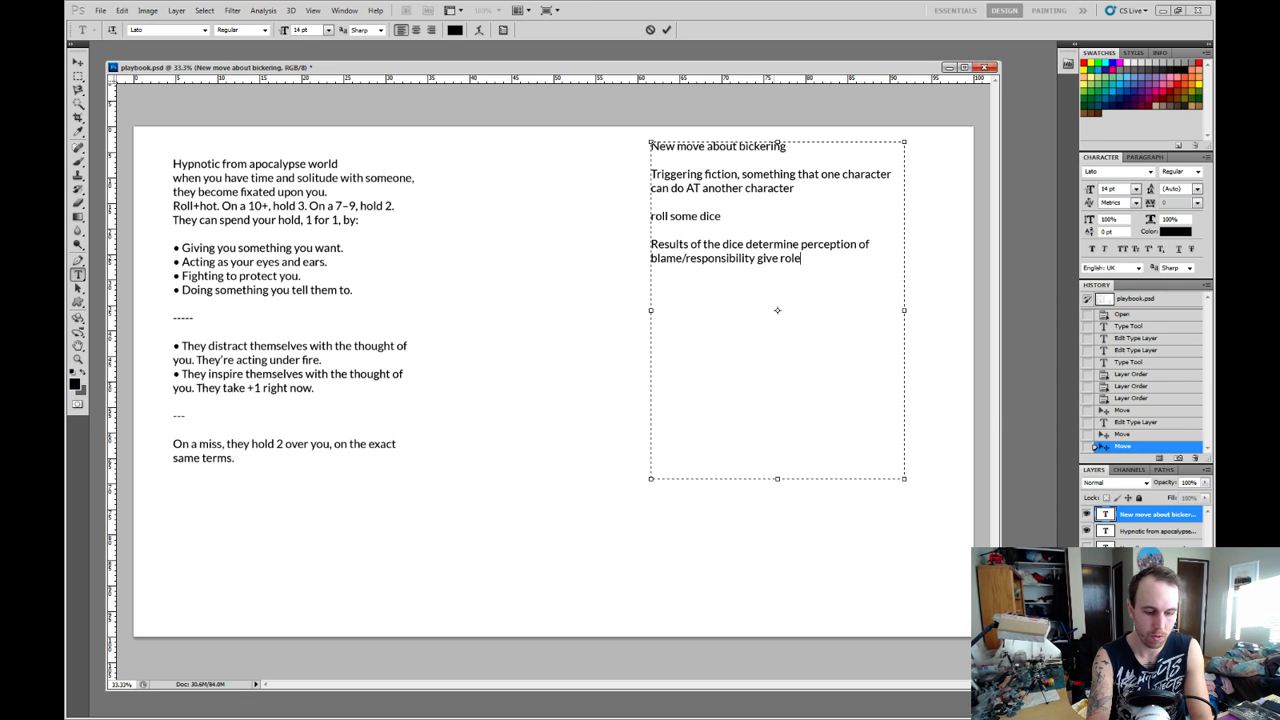
pyautogui.write('s for th')
pyautogui.write('ers in the ')
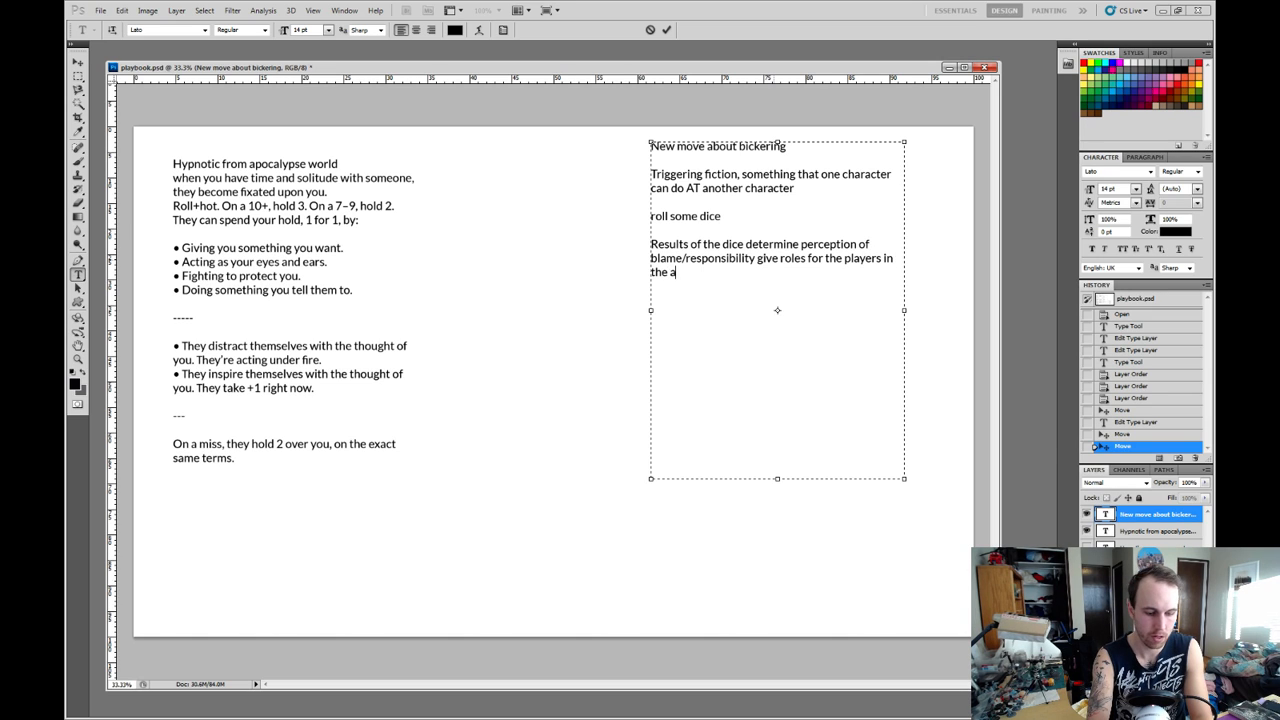
pyautogui.write('conflict')
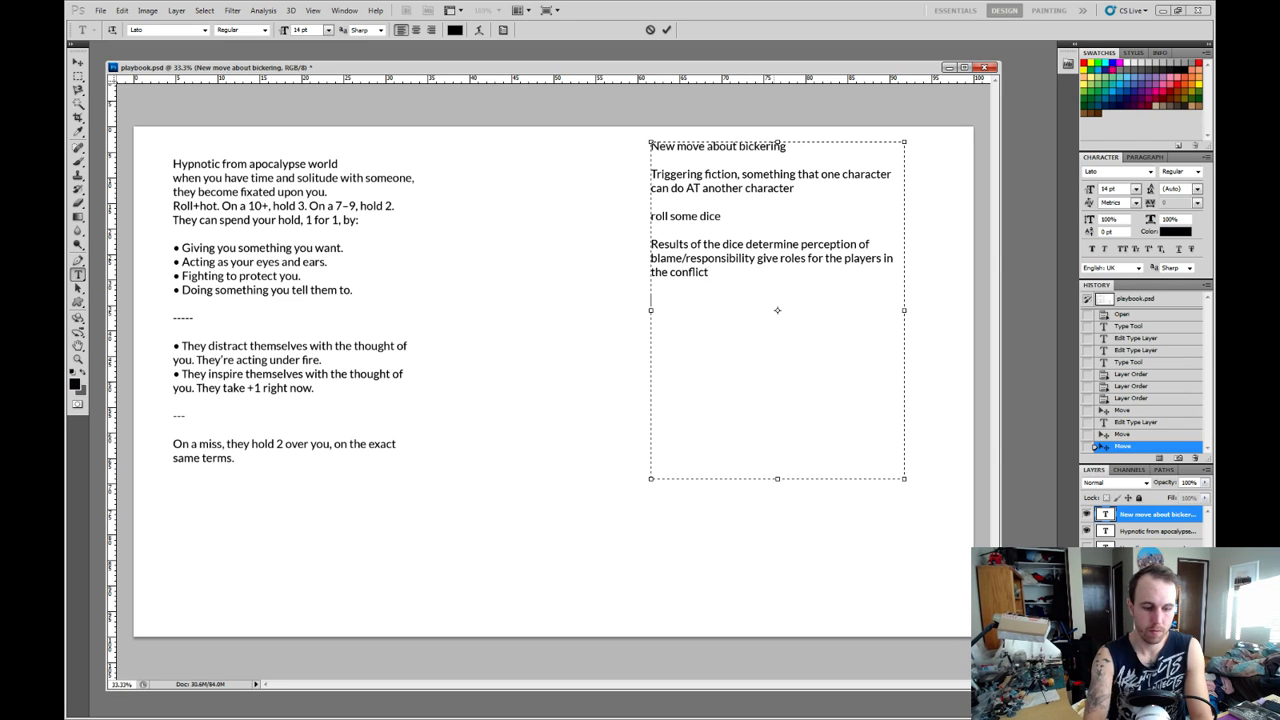
pyautogui.write('There is ')
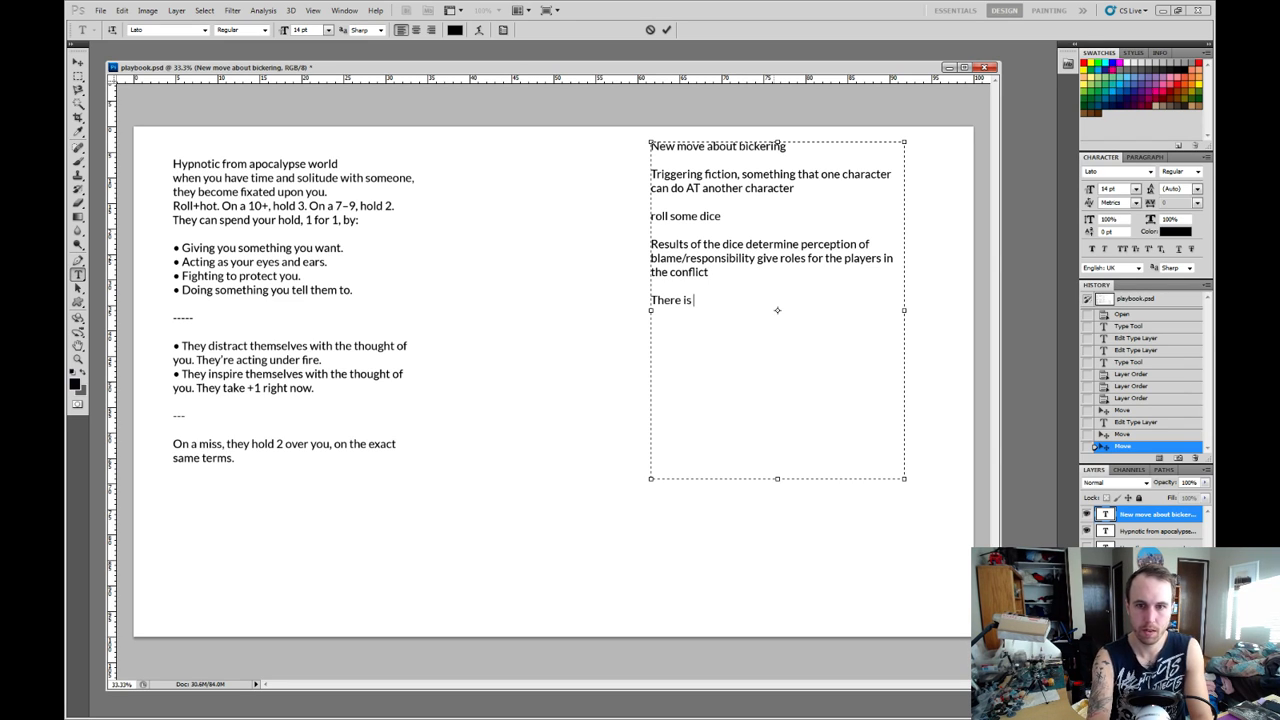
pyautogui.write('a set clo ck')
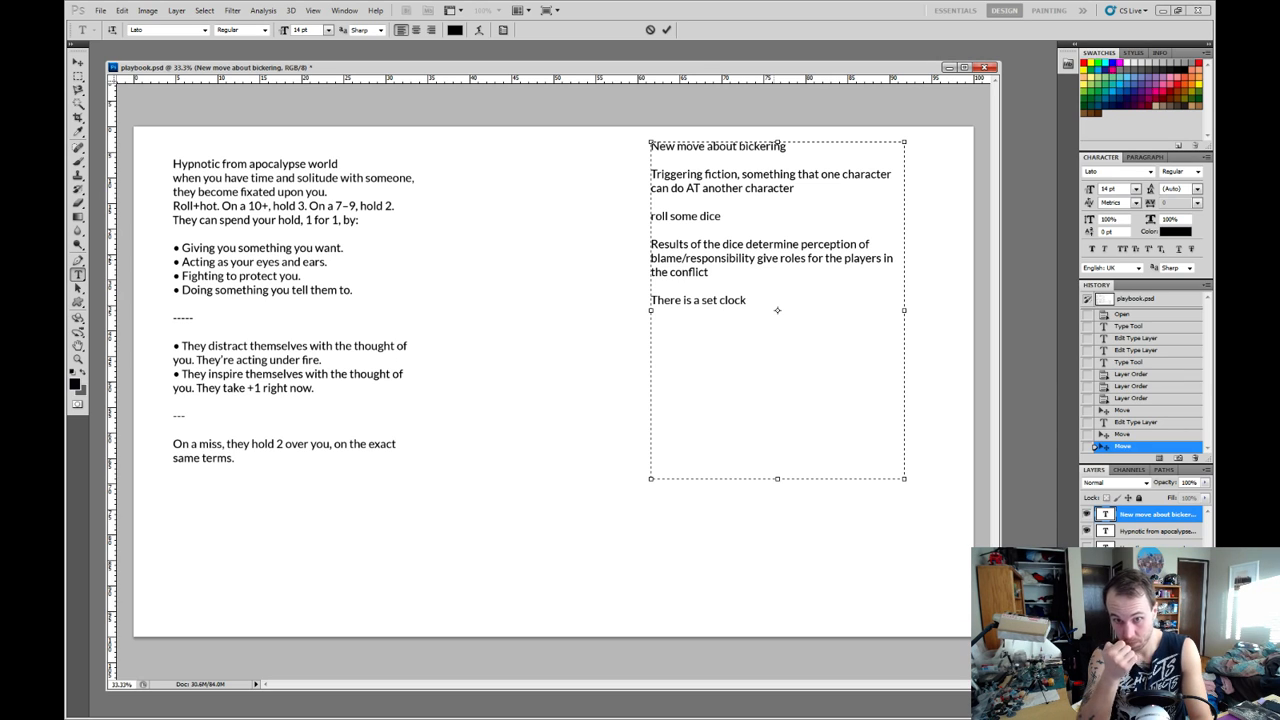
pyautogui.write(' re')
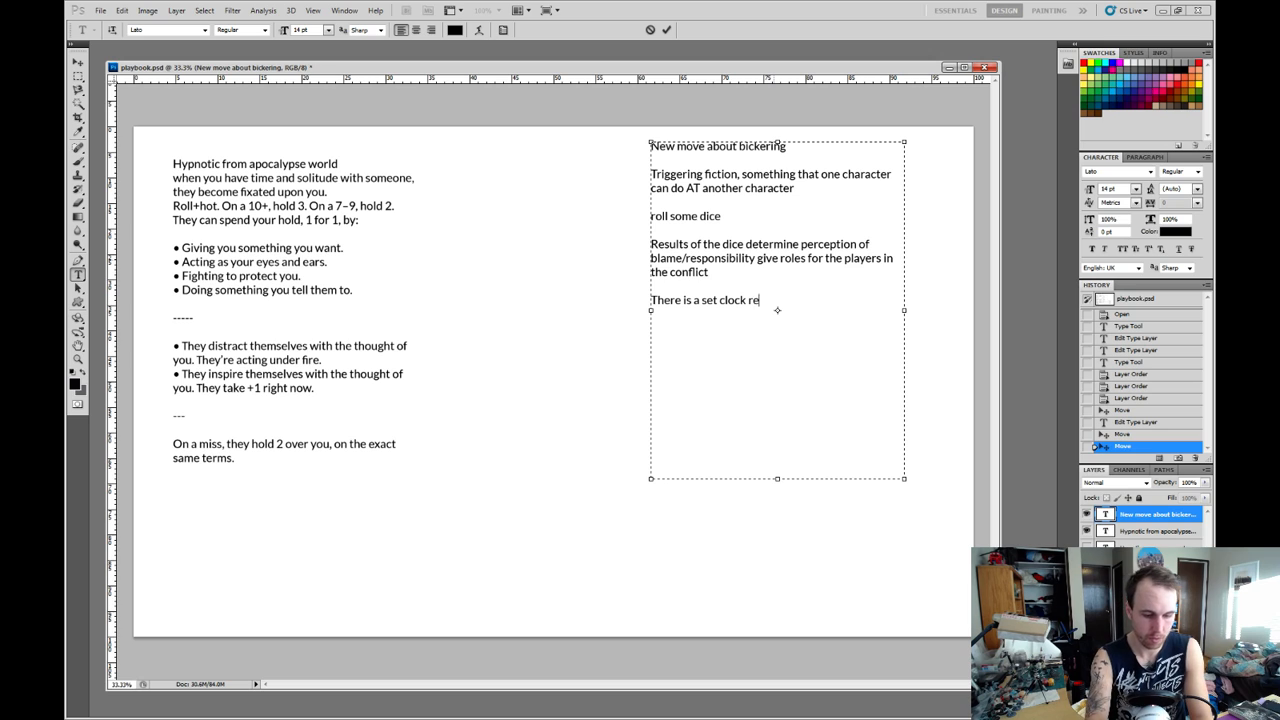
pyautogui.write('gardless of r')
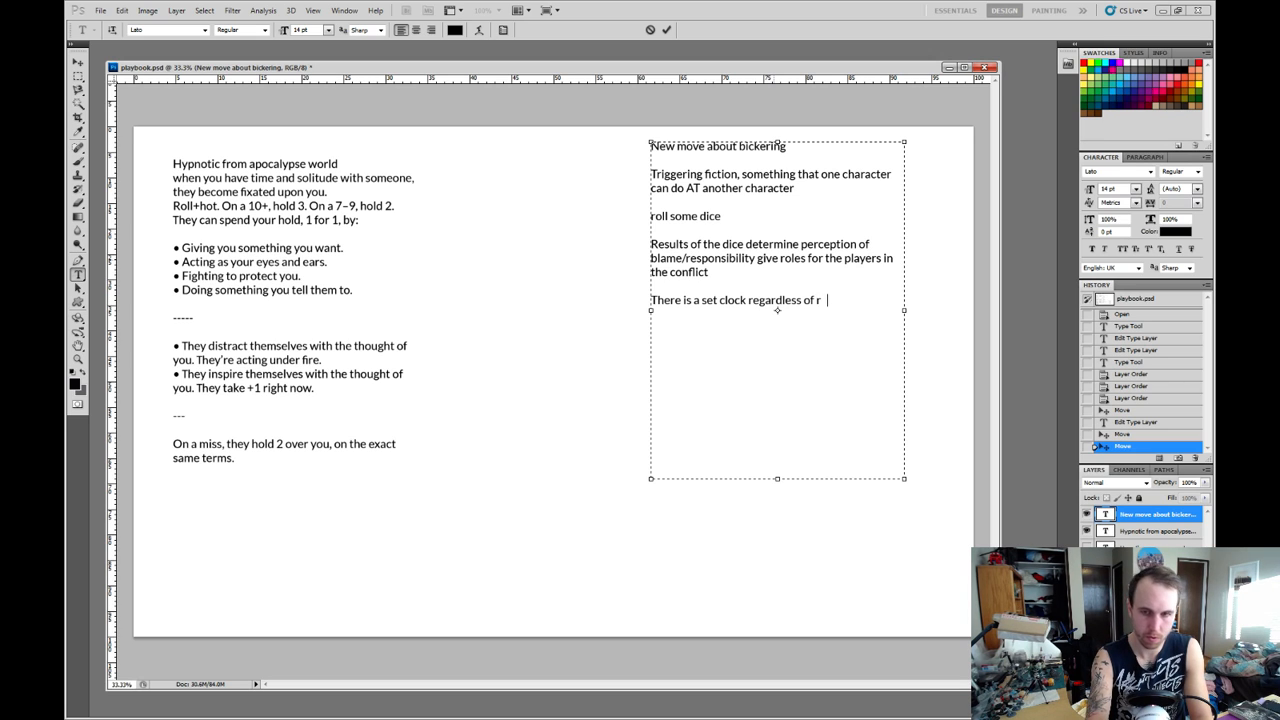
pyautogui.write('oll.')
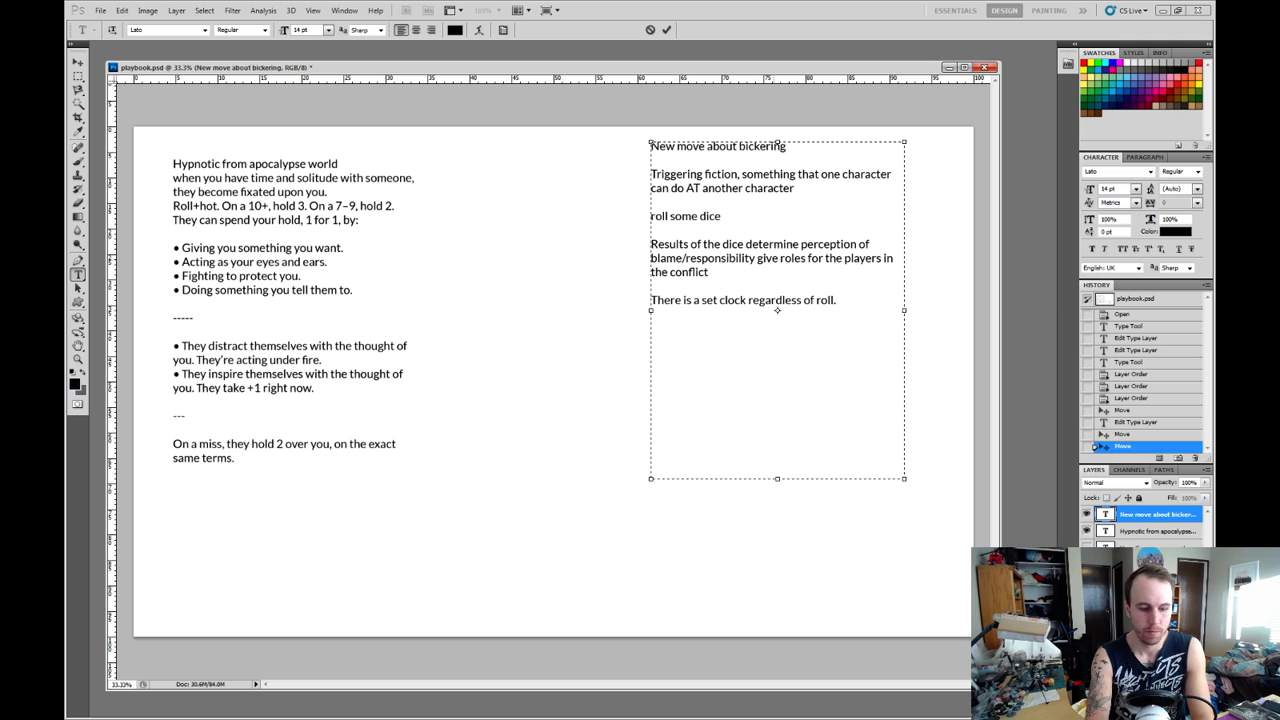
# Append "Characters can only be in one fight at a time." to the set clock sentence and correct the spacing around "a".
pyautogui.write('Characters ')
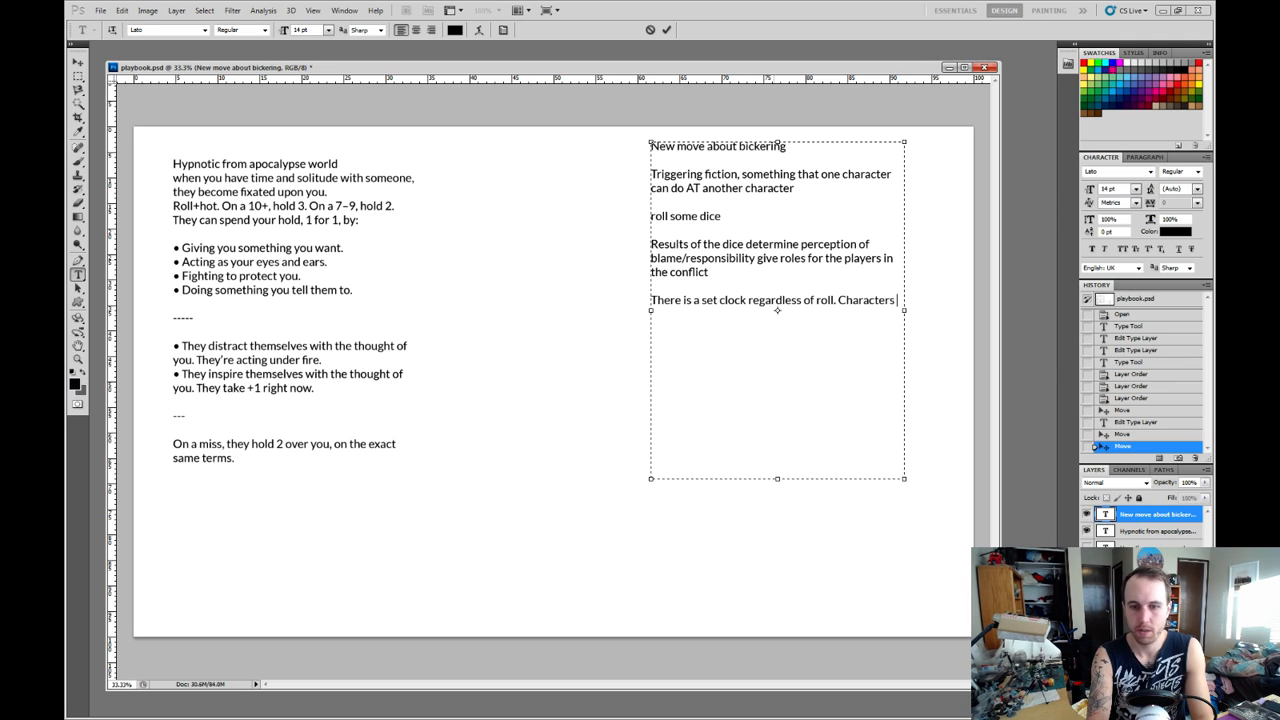
pyautogui.write('can only be in ')
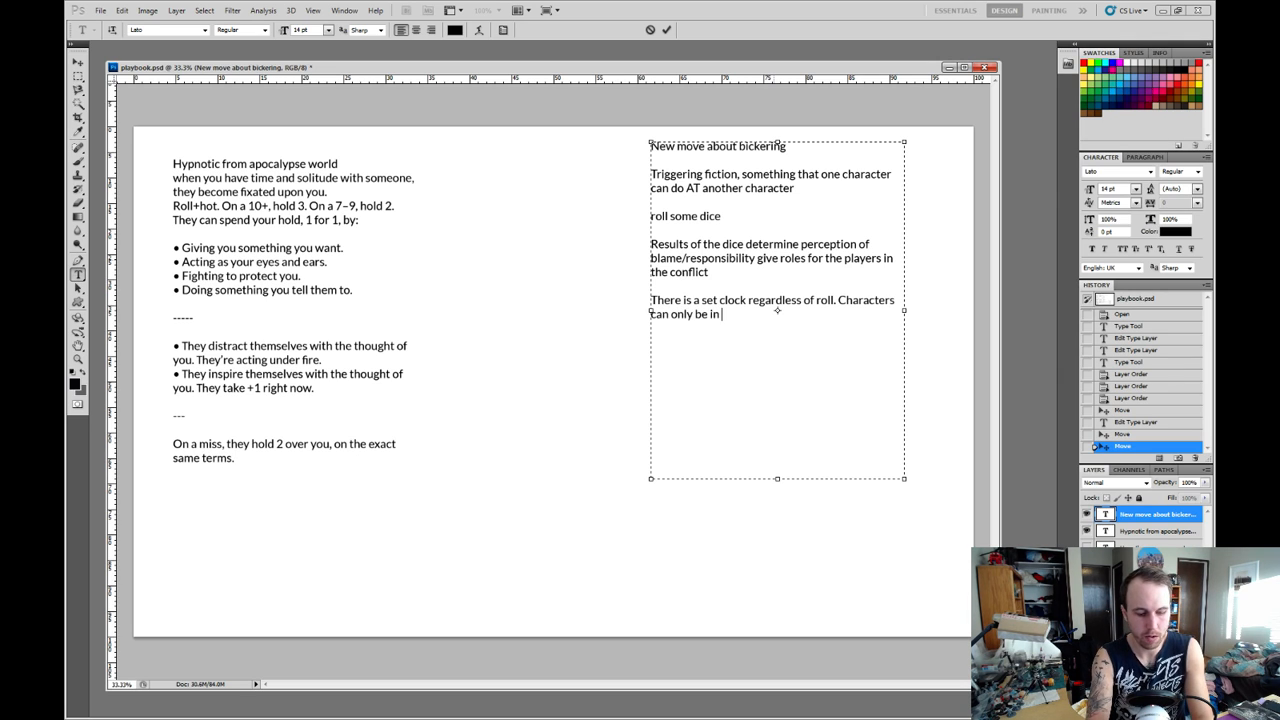
pyautogui.write('one fig ht at a ti')
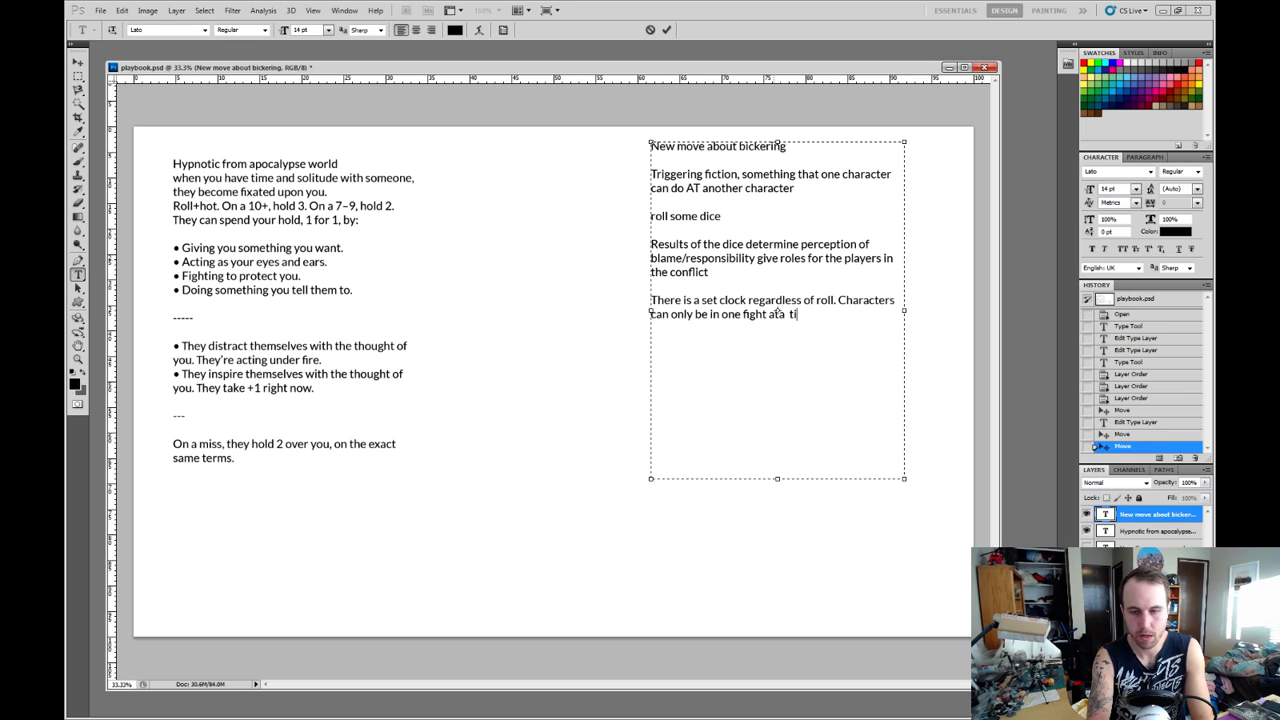
pyautogui.write('me.')
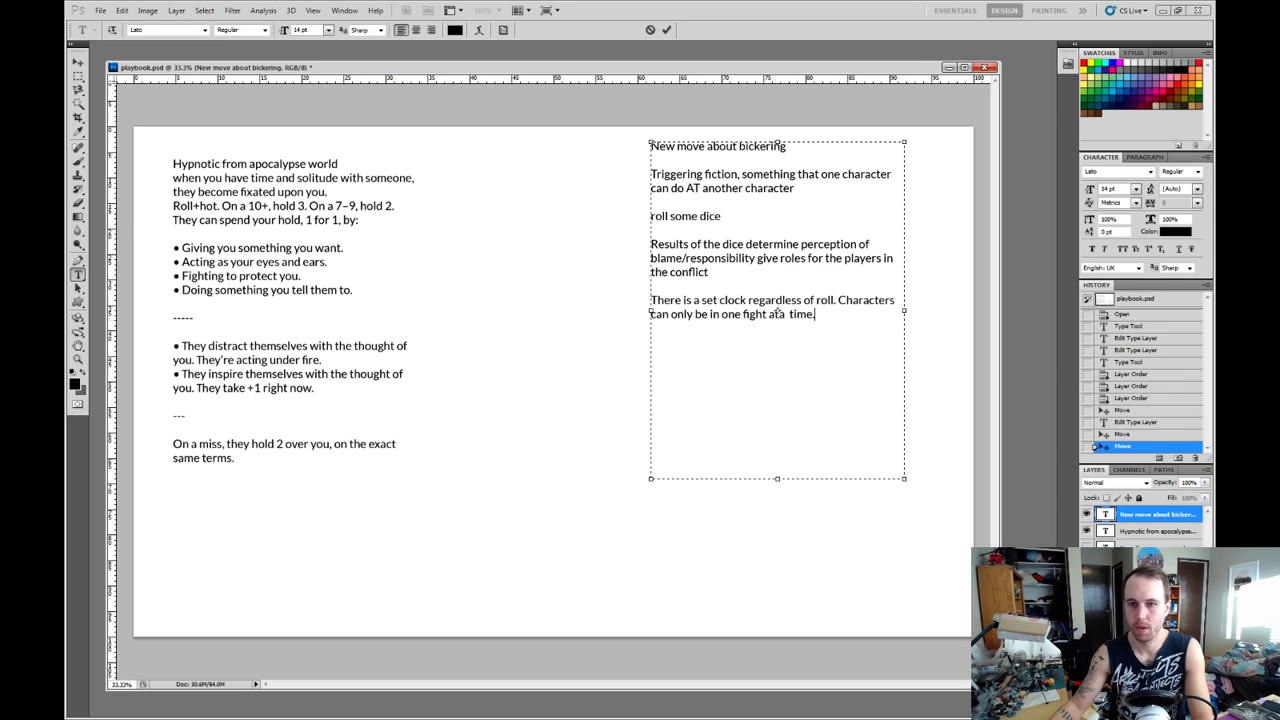
pyautogui.write('a')
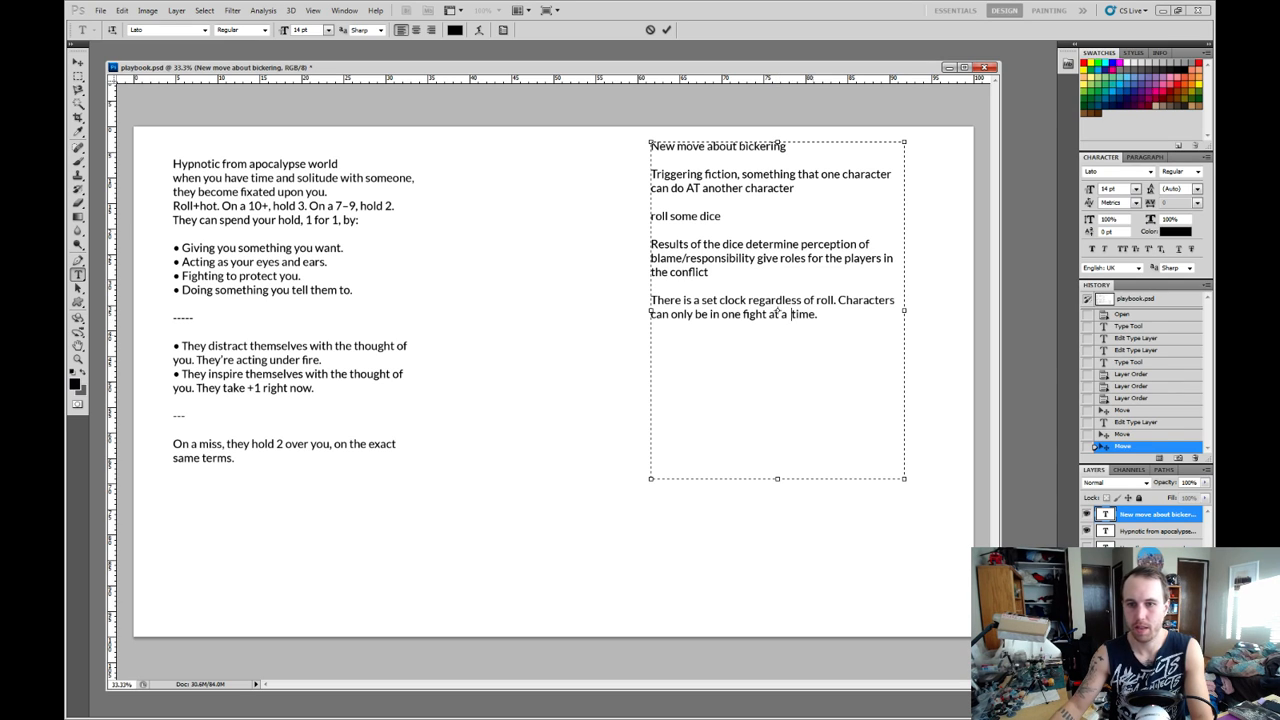
pyautogui.press('BackSpace')
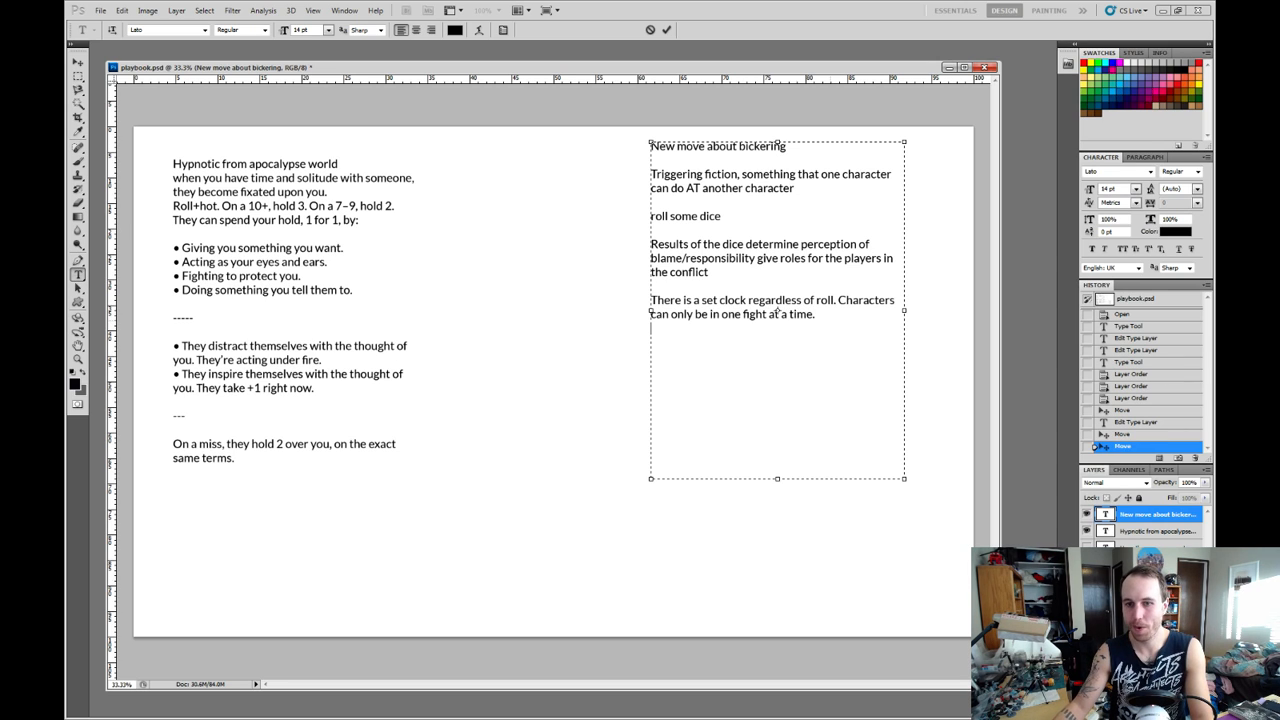
# Put the sentence starting with "Characters can only be" on its own line beneath the set clock sentence.
pyautogui.press('Left')
pyautogui.press('BackSpace')
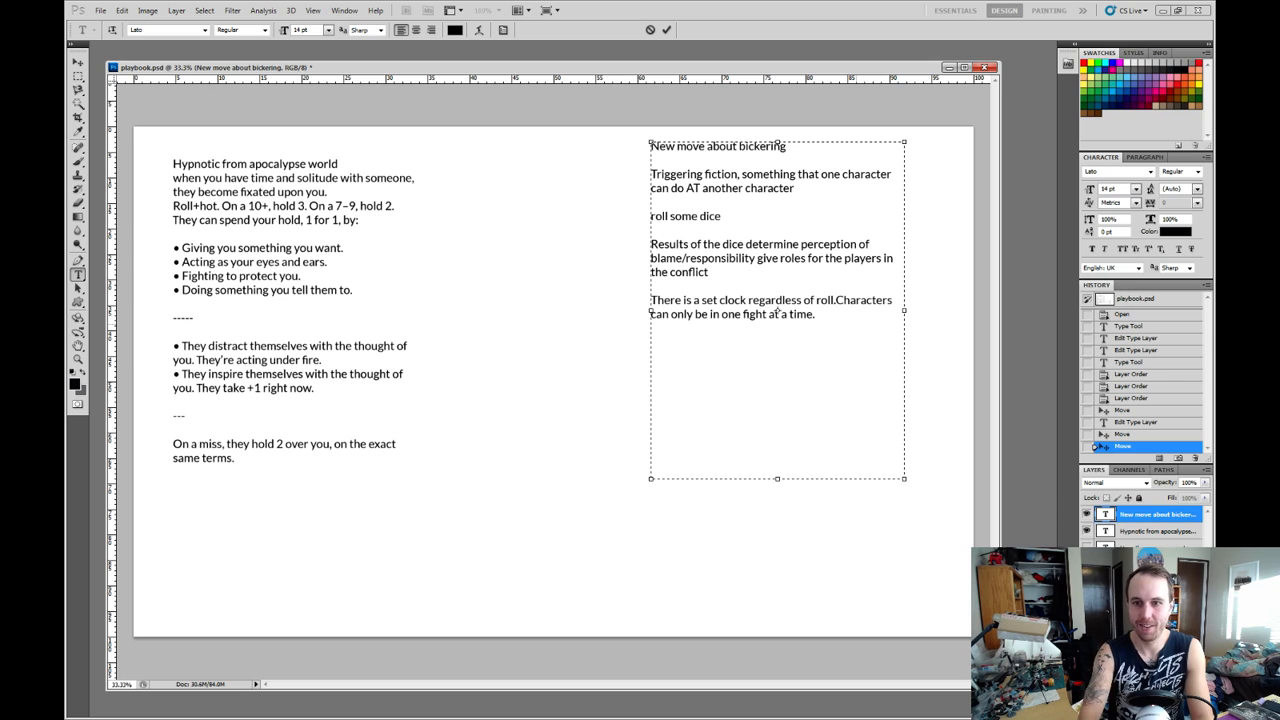
pyautogui.press('Return')
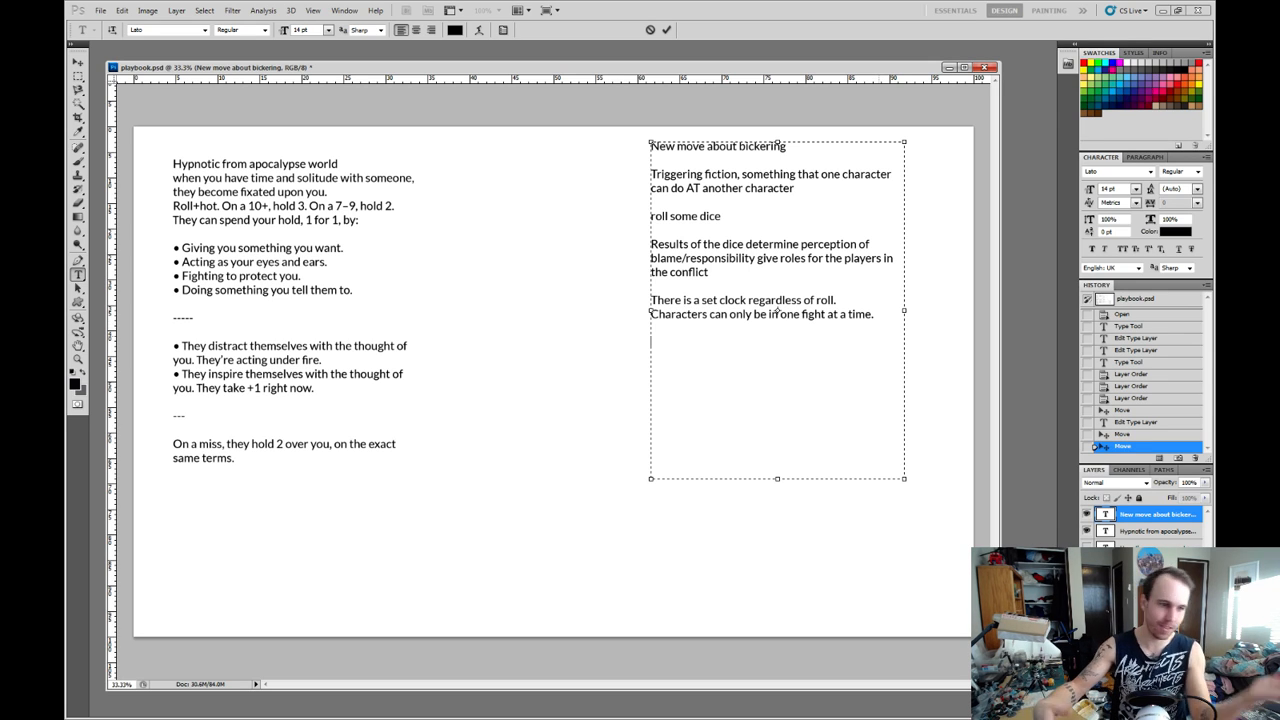
pyautogui.press('Return')
pyautogui.press('Return')
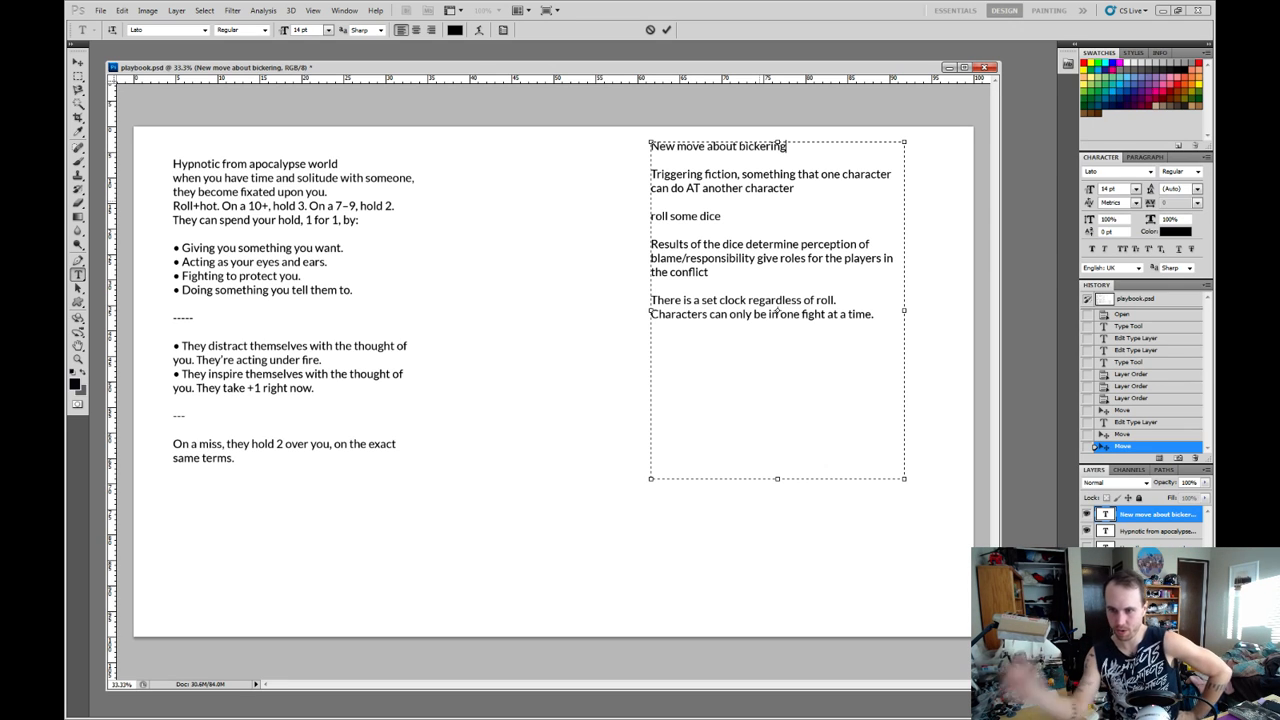
# Finish editing the bickering text and move the Hypnotic text block slightly up and toward the page's left edge.
pyautogui.click(78, 62)
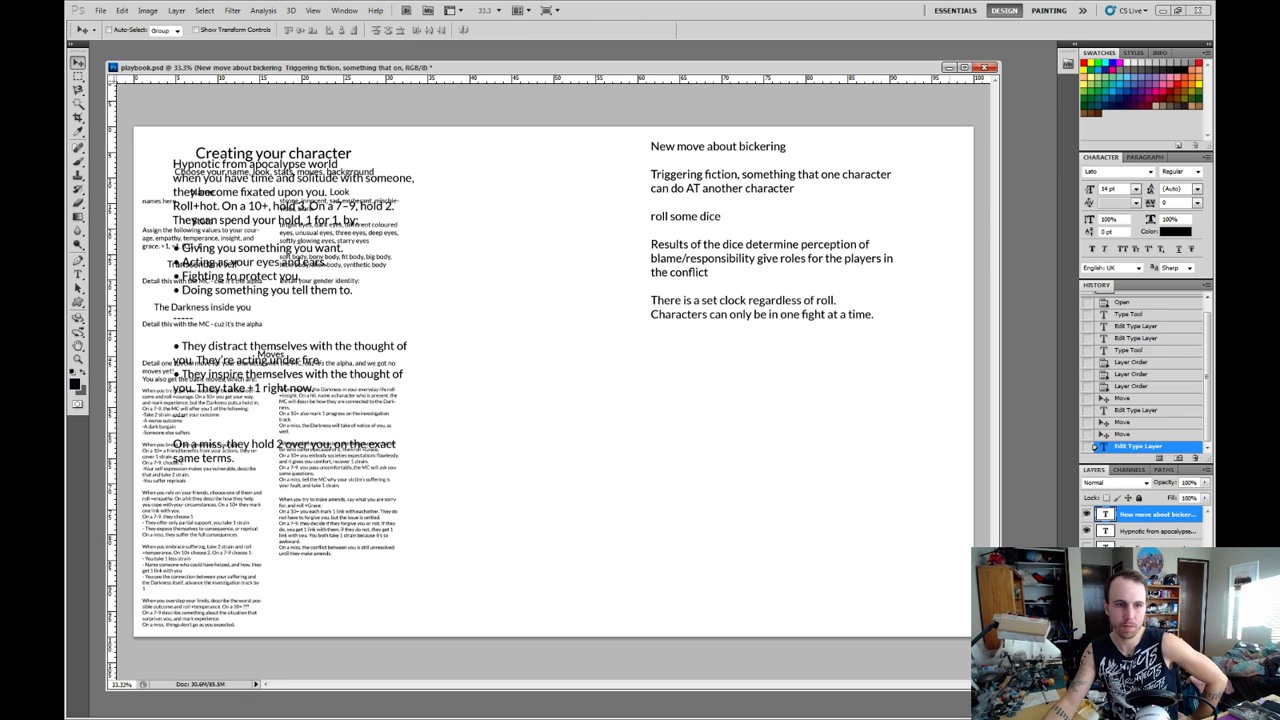
pyautogui.click(1157, 531)
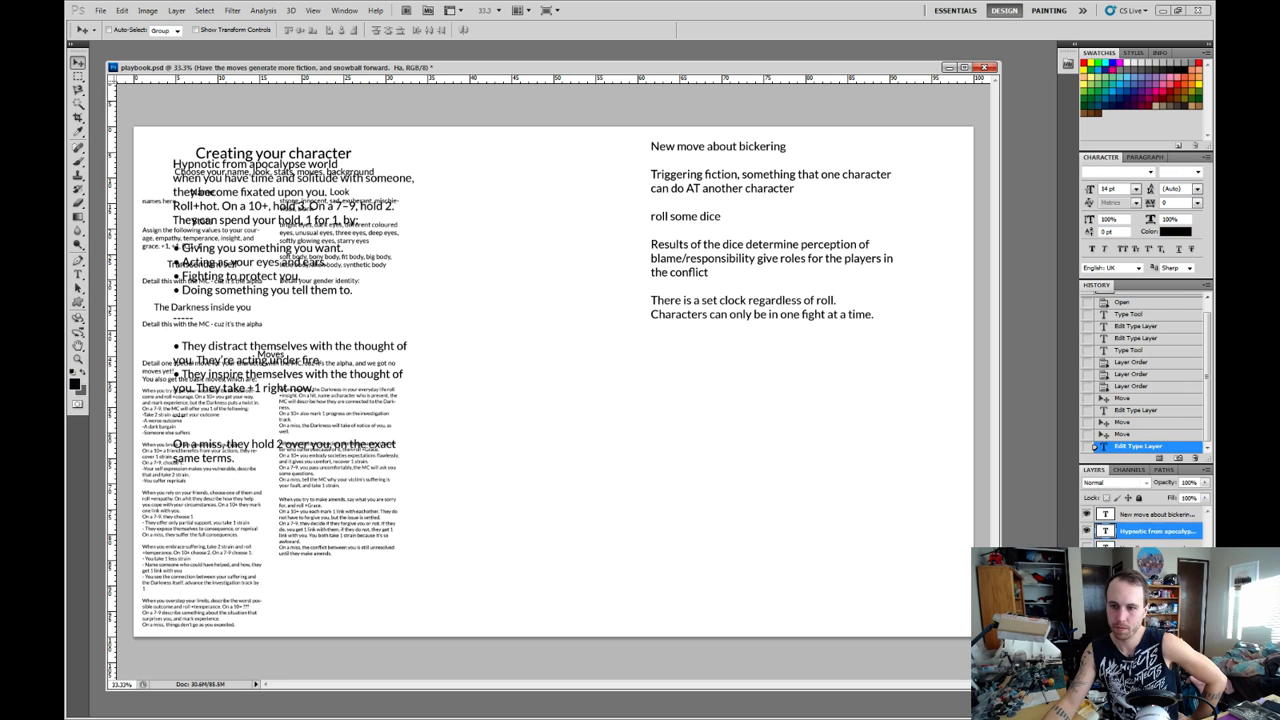
pyautogui.moveTo(290, 300); pyautogui.dragTo(262, 289)
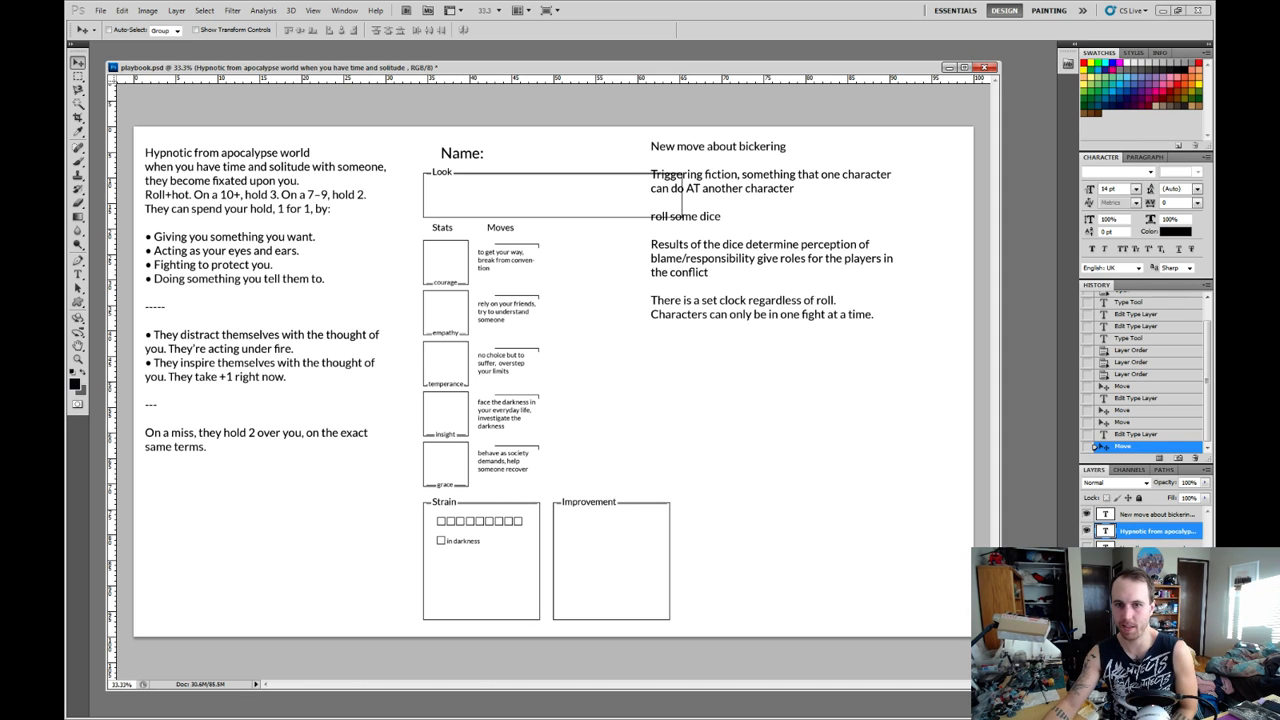
# Move the bickering text block right, clear of the Look box, and widen the document window.
pyautogui.rightClick(777, 257)
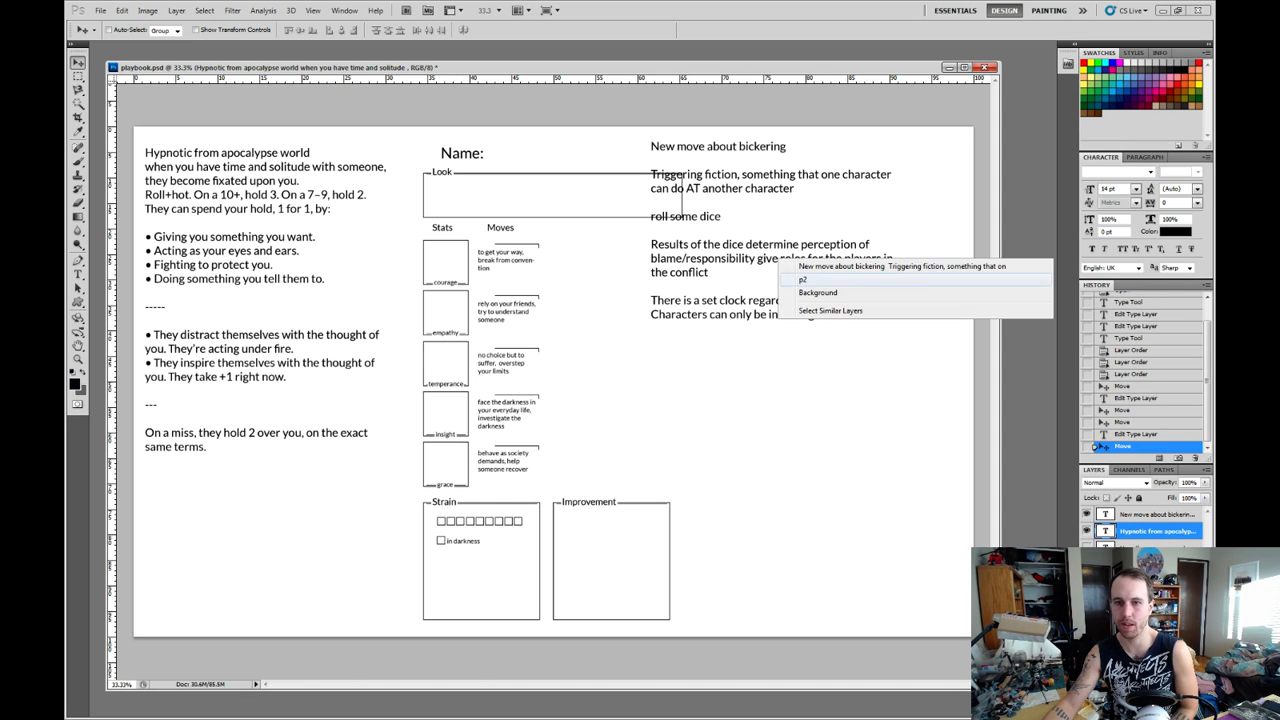
pyautogui.click(812, 267)
pyautogui.moveTo(812, 267); pyautogui.dragTo(865, 265)
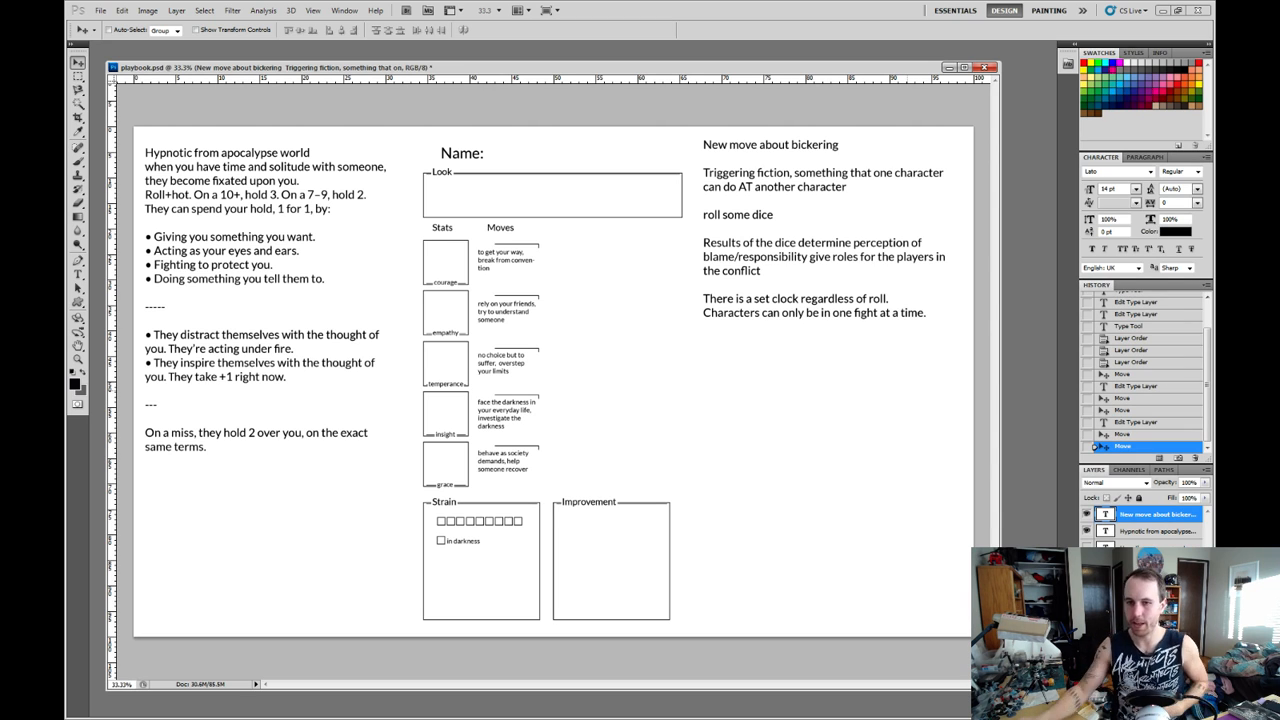
pyautogui.moveTo(1000, 400); pyautogui.dragTo(1054, 400)
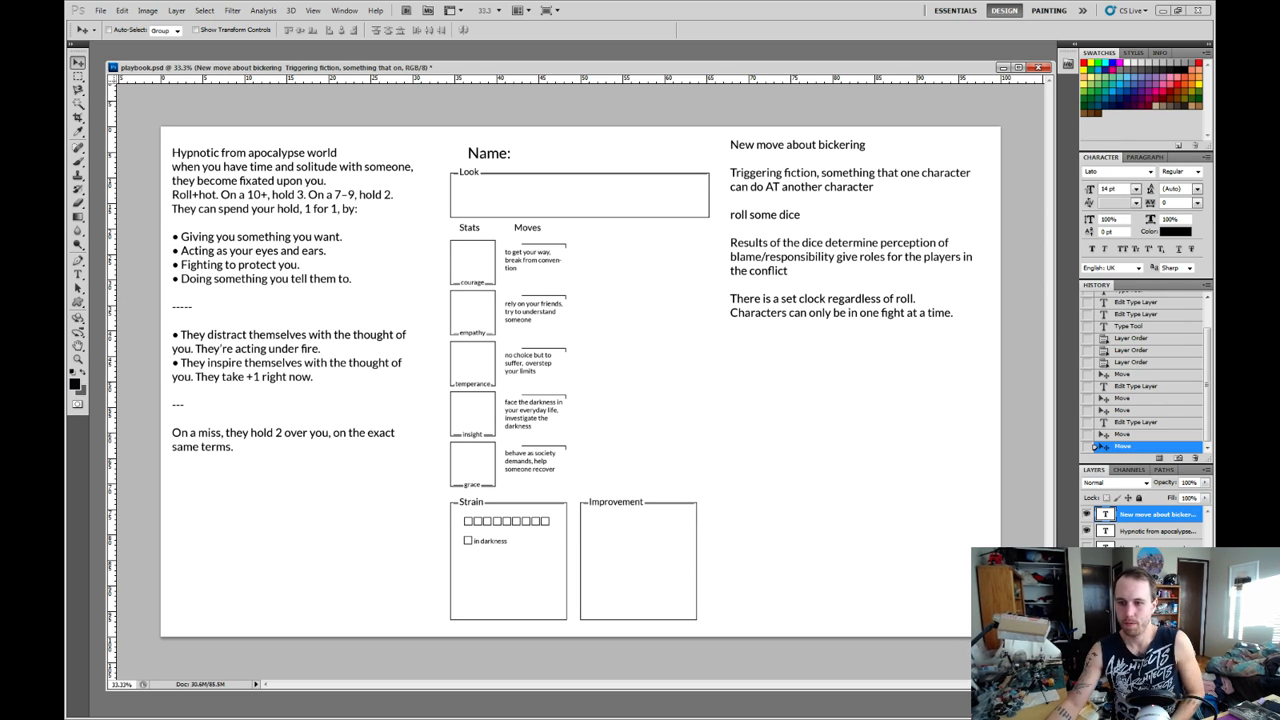
# Below the one-fight line, add "based on your role, you can fill the clock by doing perscribed things." after a blank line.
pyautogui.doubleClick(1105, 514)
pyautogui.click(731, 355)
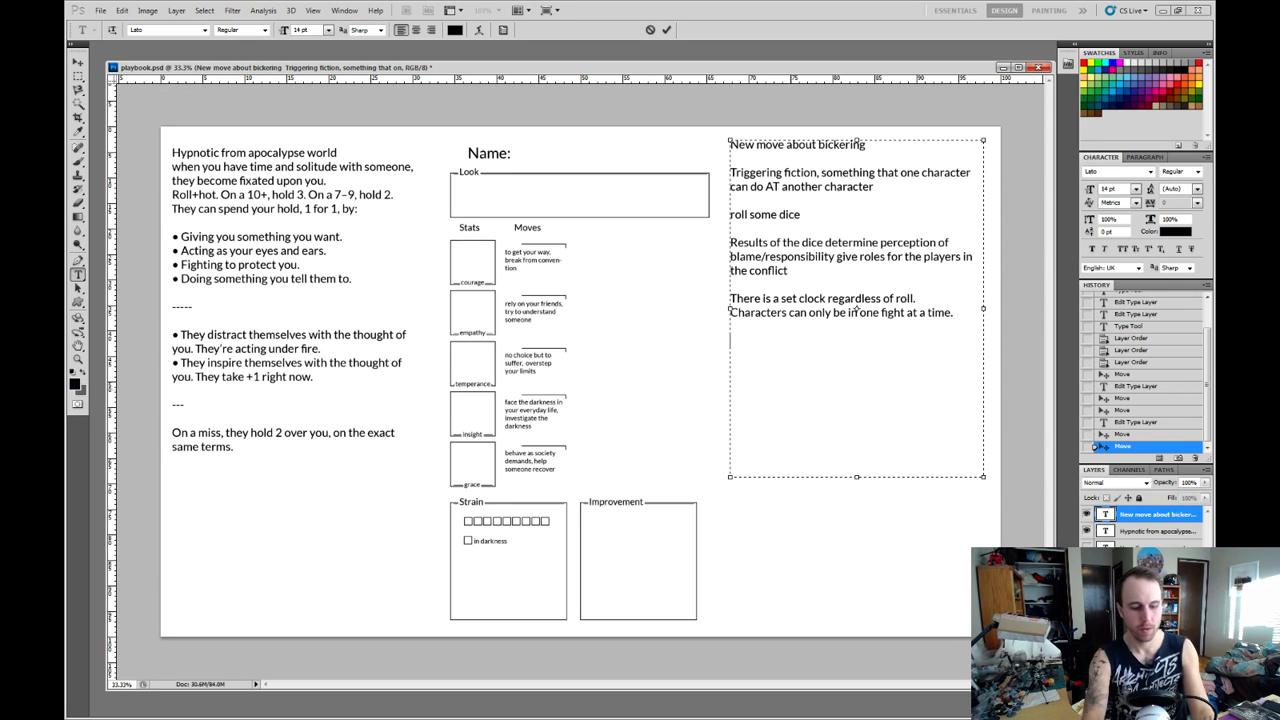
pyautogui.write('based on your')
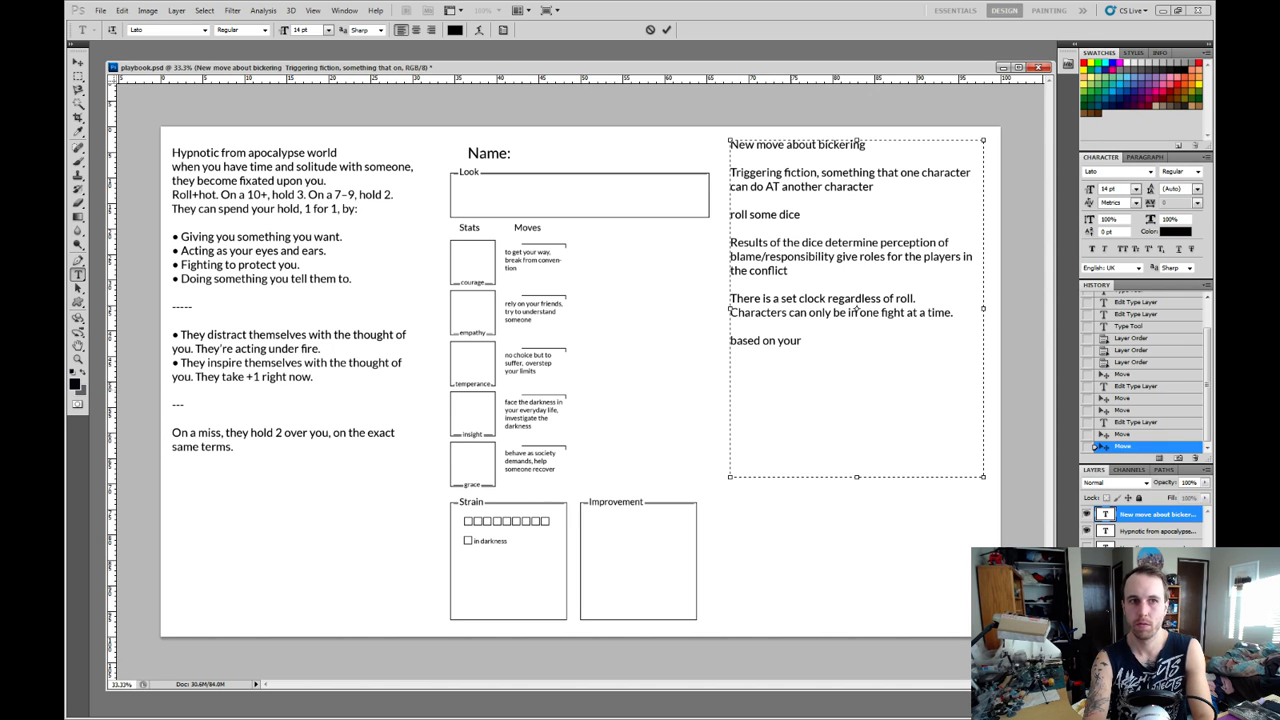
pyautogui.write('role,')
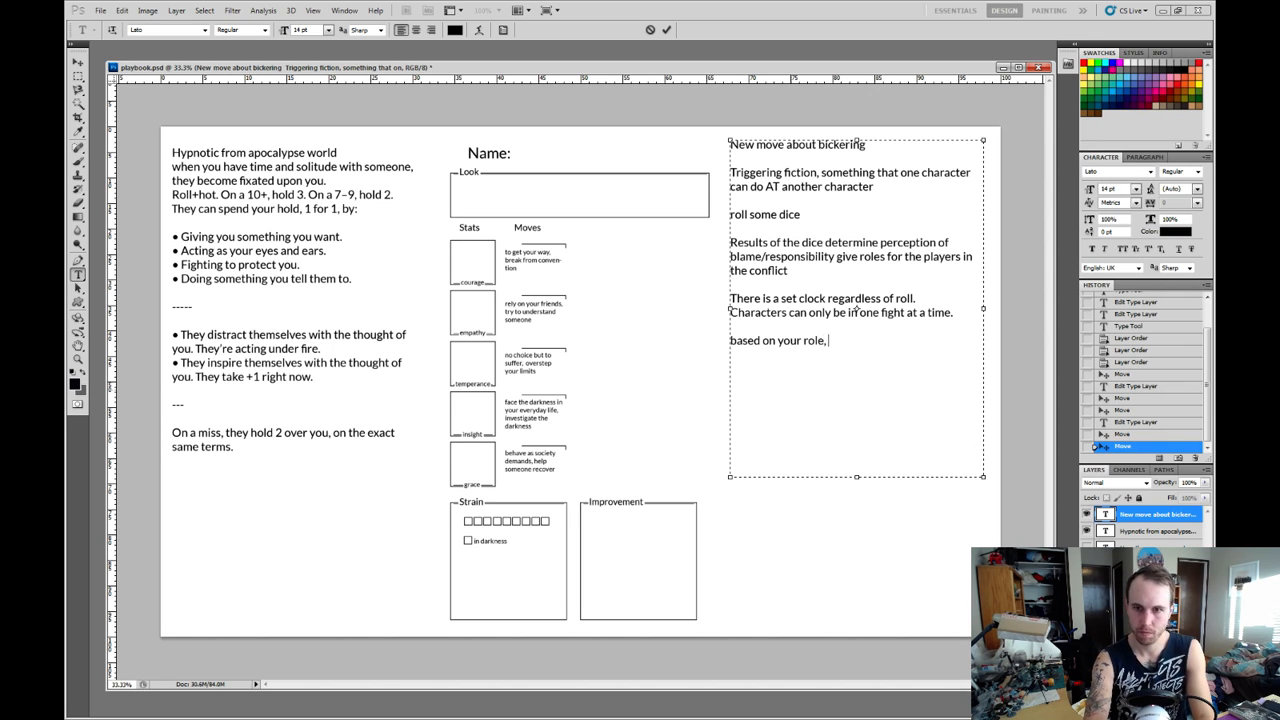
pyautogui.write(' you can')
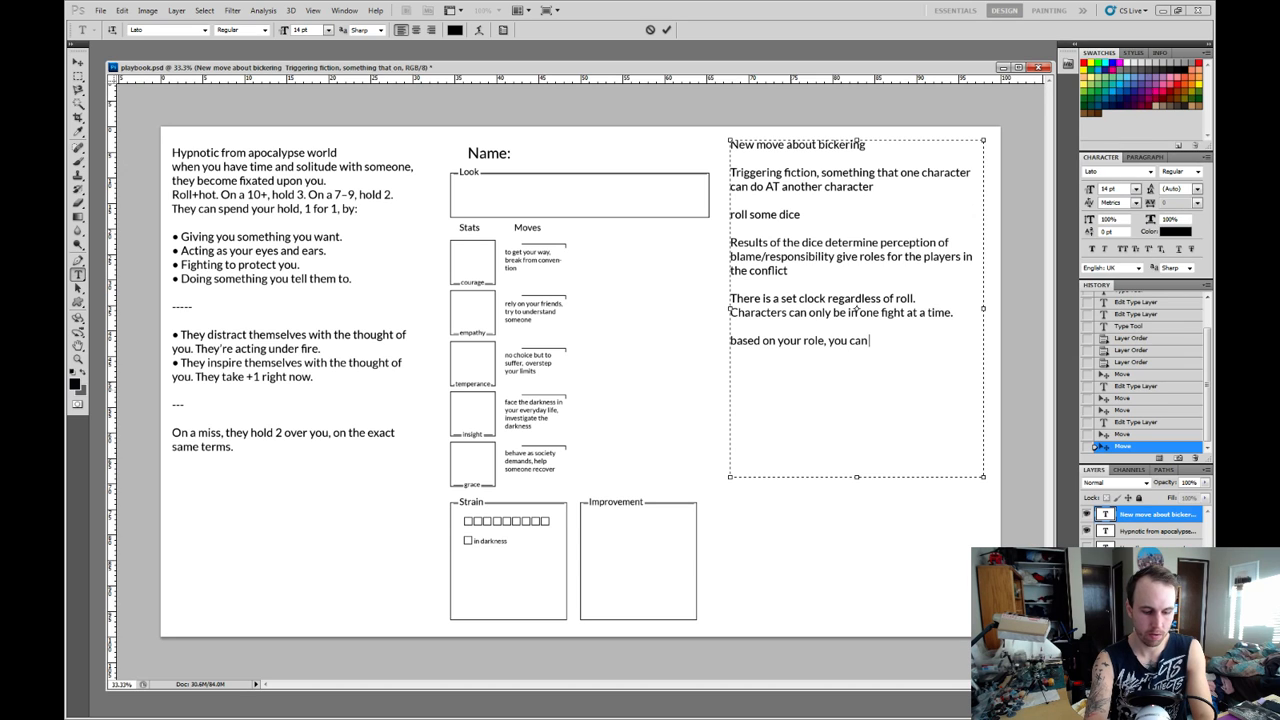
pyautogui.write(' fill the clock')
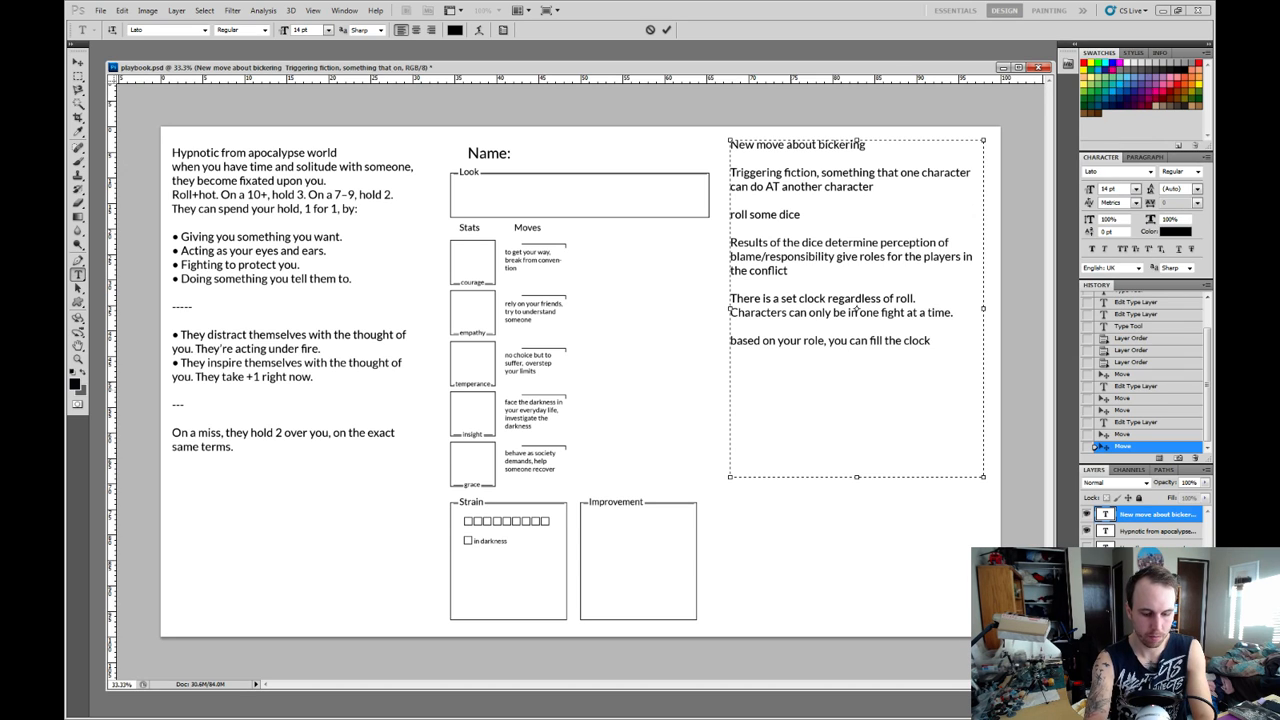
pyautogui.write(' by doing per')
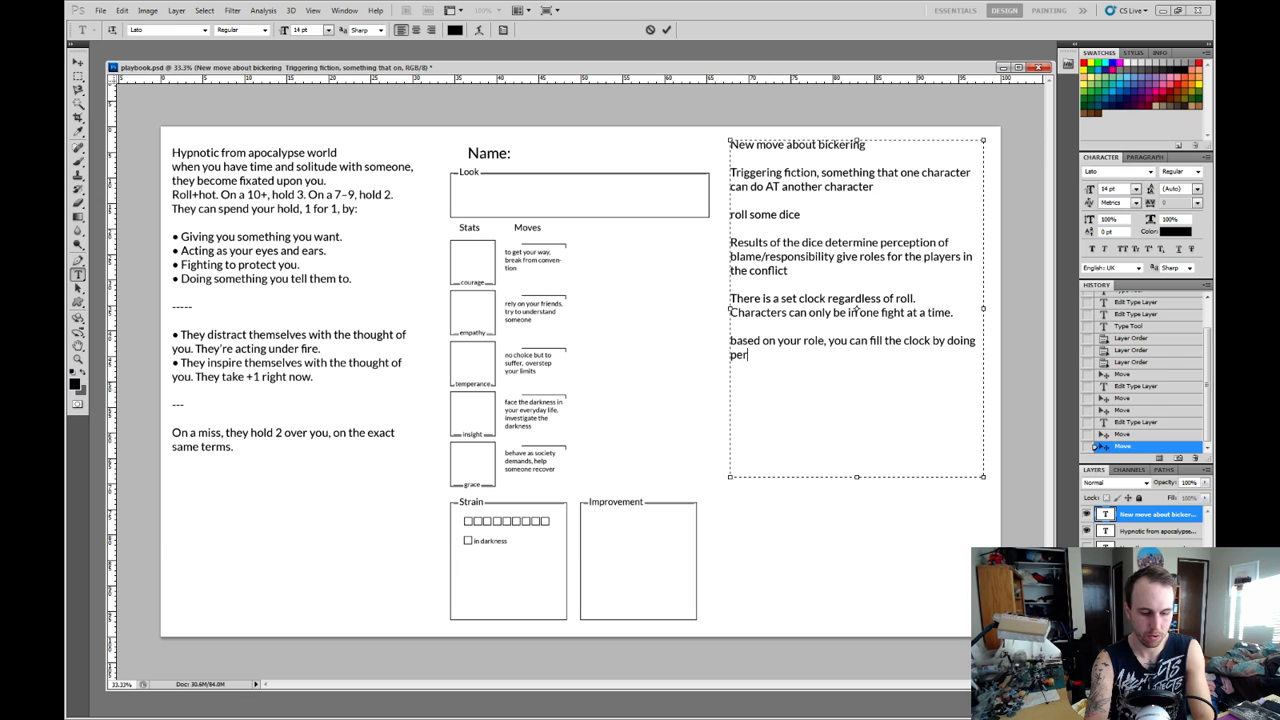
pyautogui.write('soribed ')
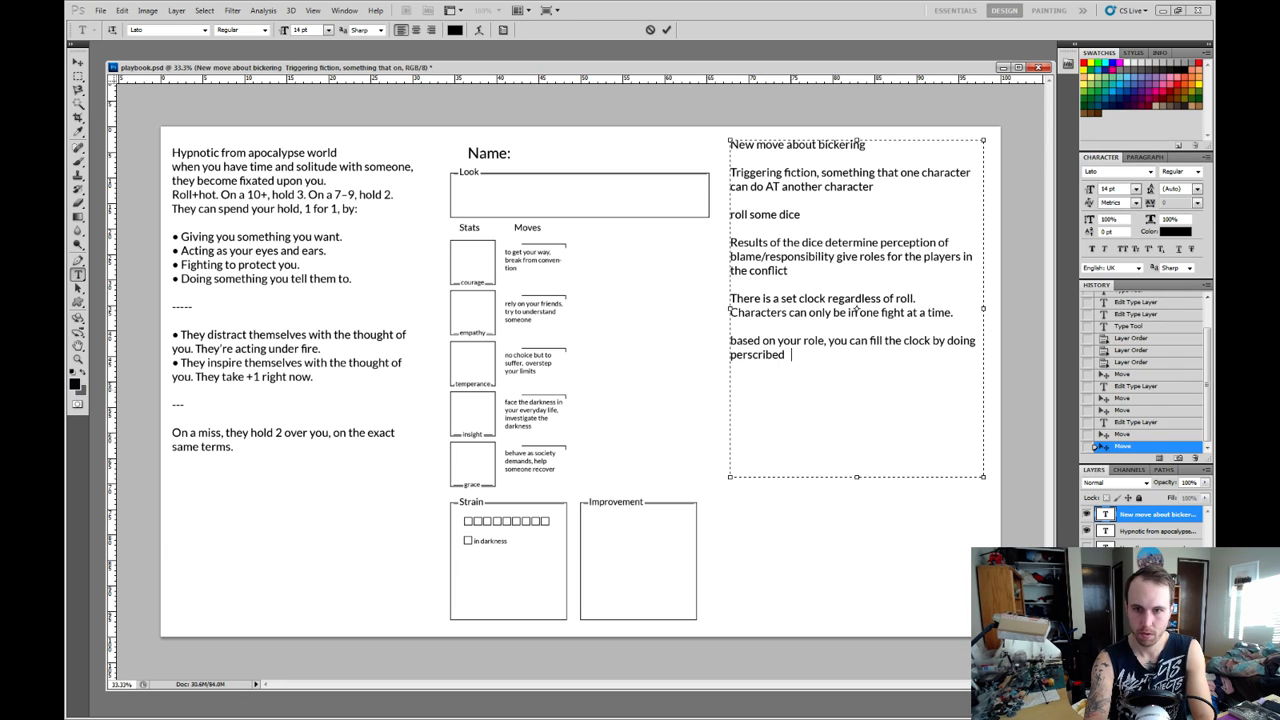
pyautogui.write('things, and')
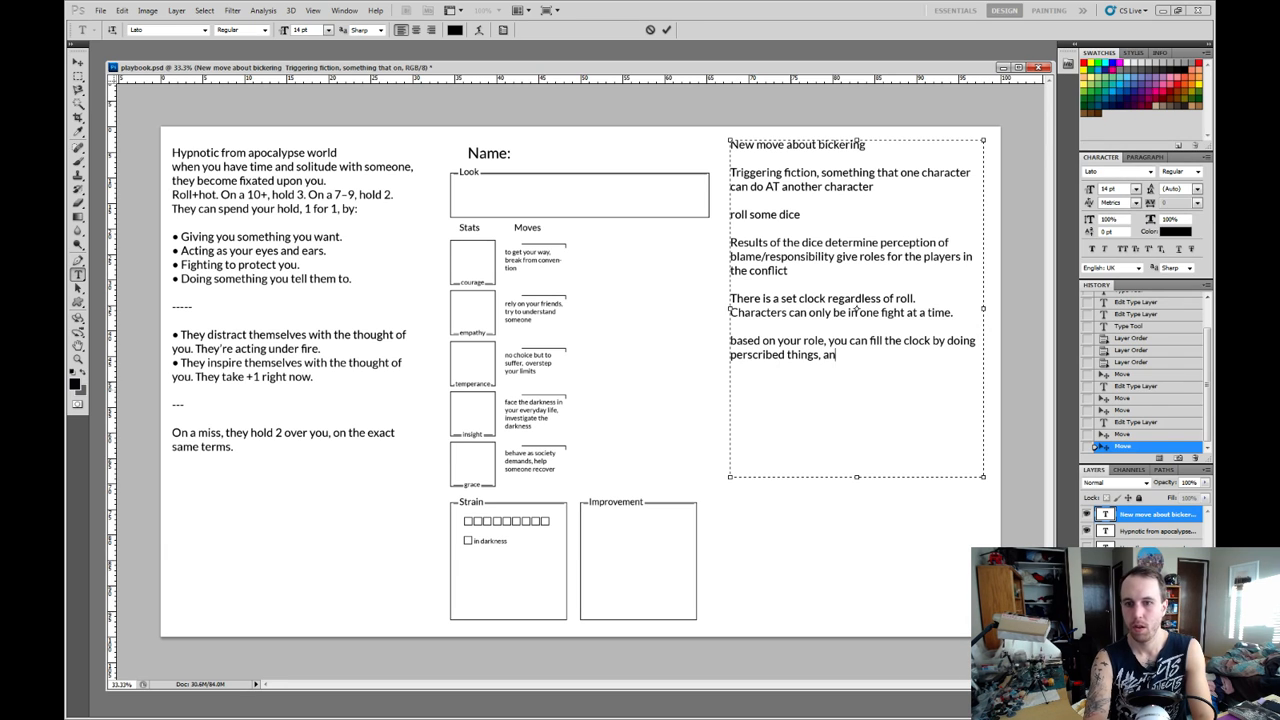
pyautogui.press('BackSpace')
pyautogui.press('BackSpace')
pyautogui.press('BackSpace')
pyautogui.press('BackSpace')
pyautogui.press('BackSpace')
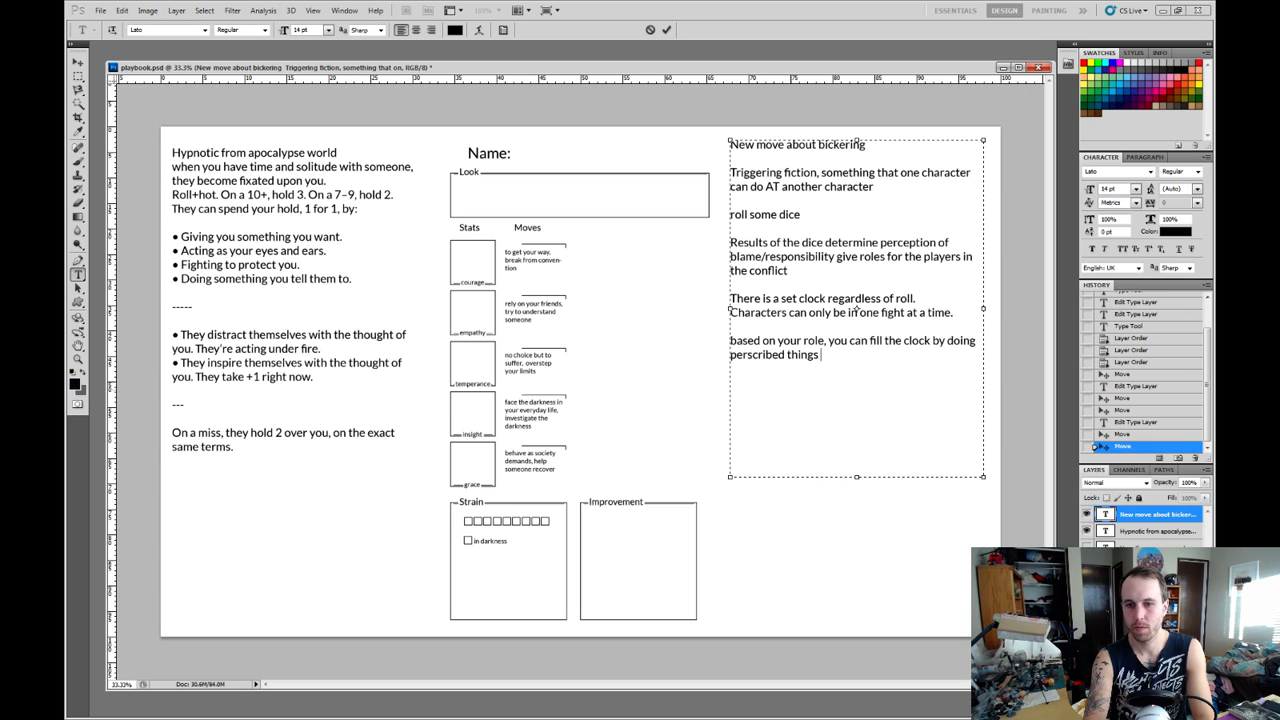
pyautogui.write('. May')
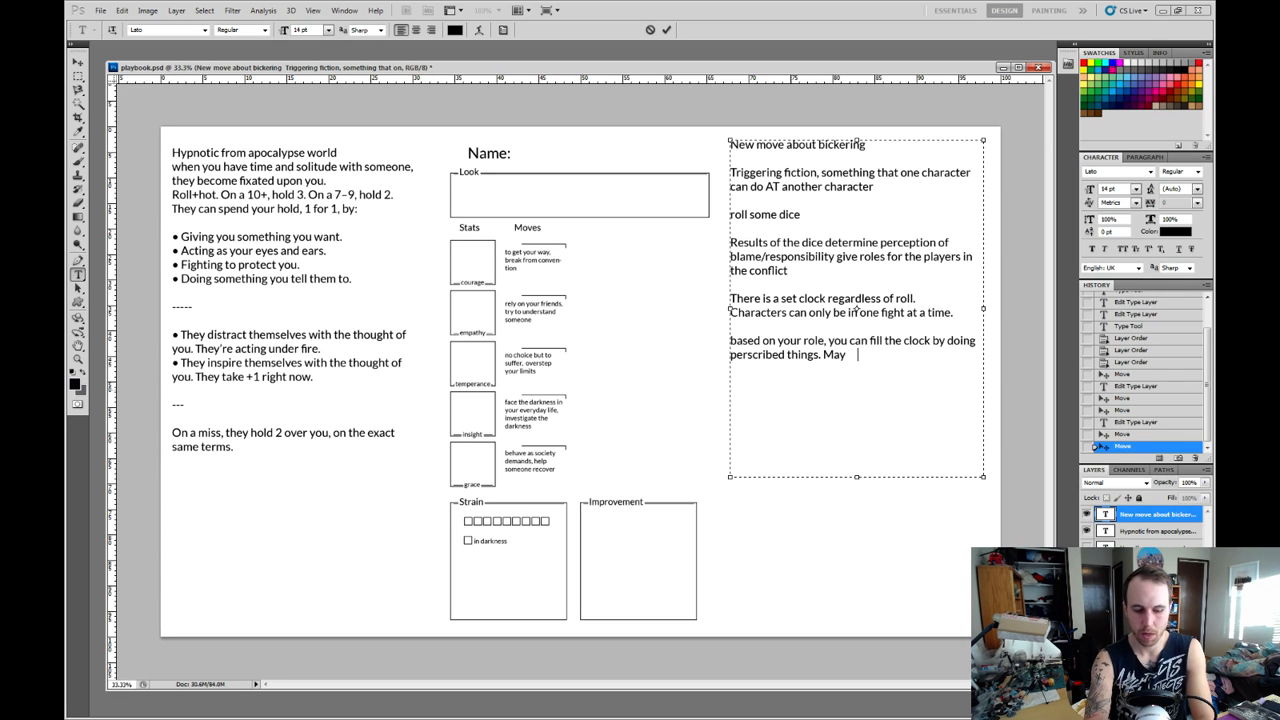
pyautogui.write('be you get payo')
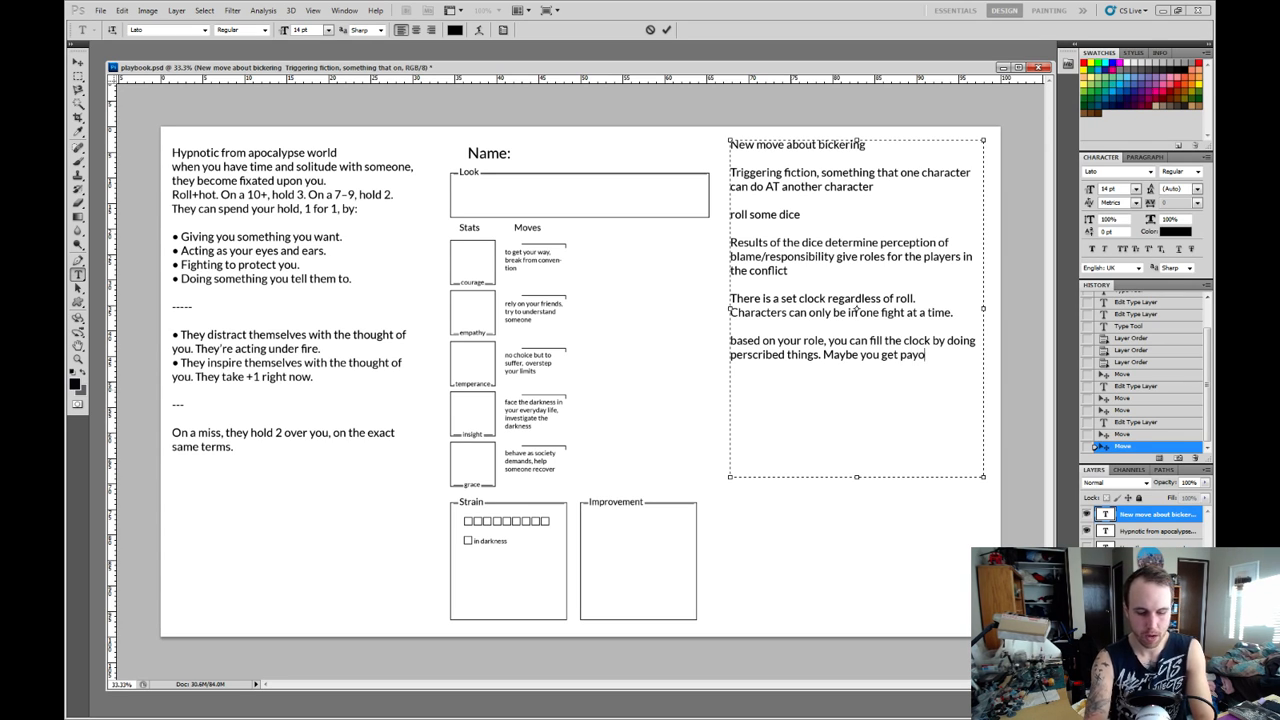
pyautogui.write('uts for doing t')
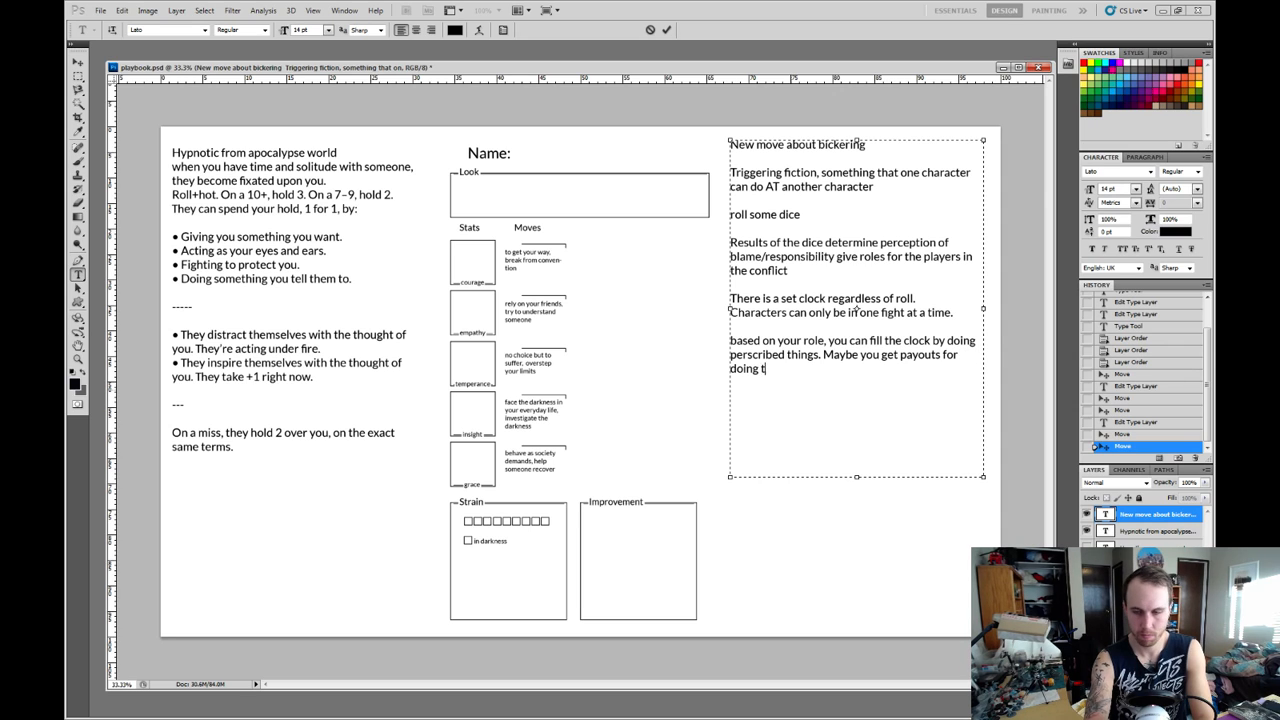
pyautogui.write('hem?')
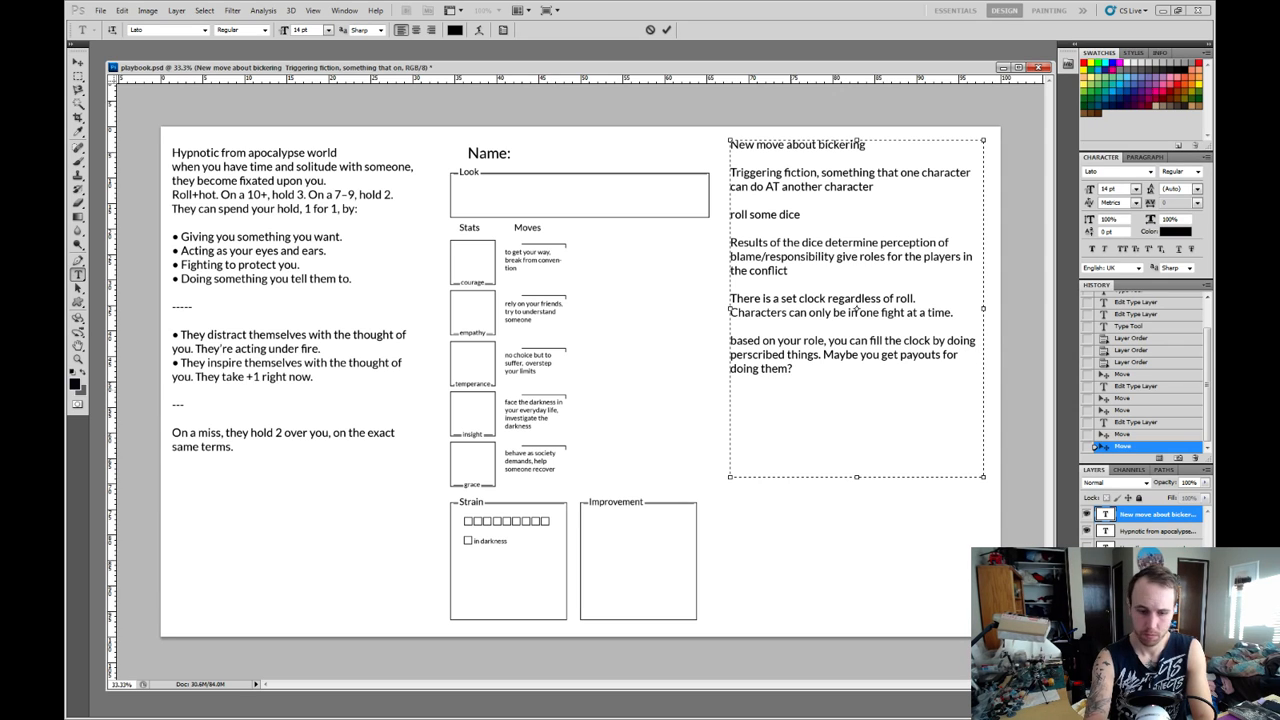
pyautogui.write(' Maybe')
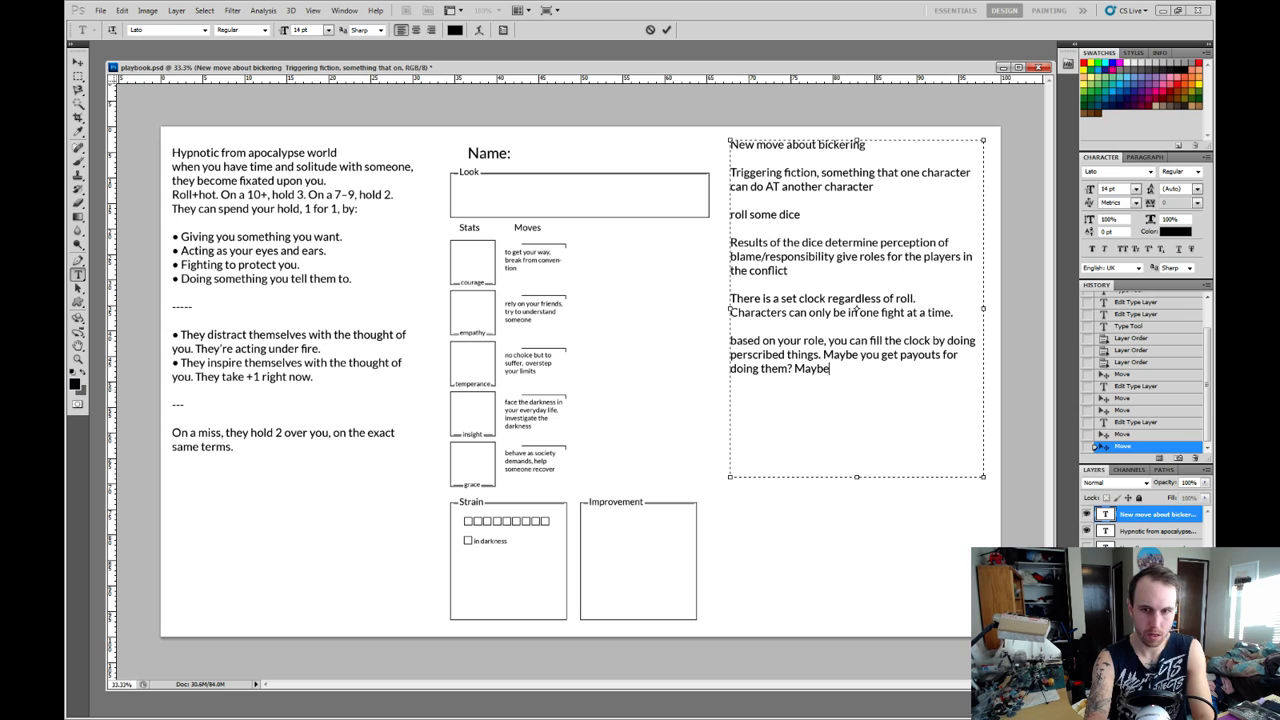
# End the role paragraph with the question "Maybe payout is for both characters once the argument resolves?".
pyautogui.press('BackSpace')
pyautogui.write('e p')
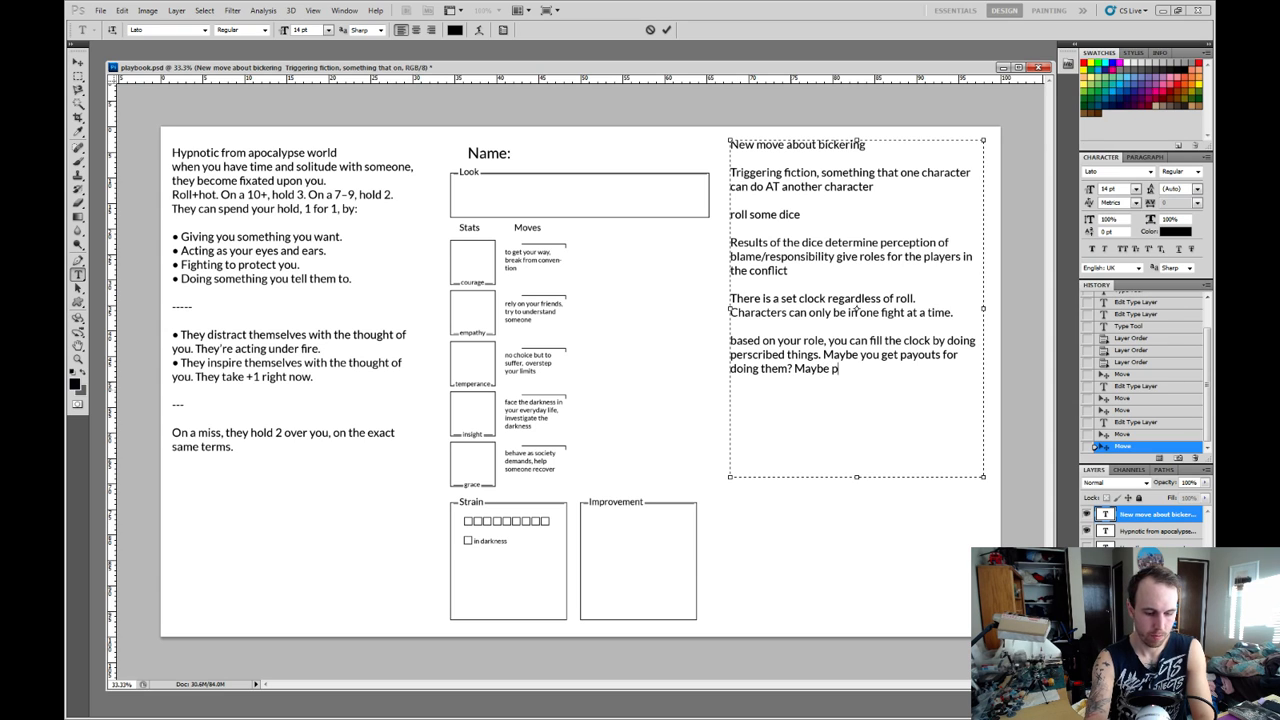
pyautogui.write('ayout is for bo')
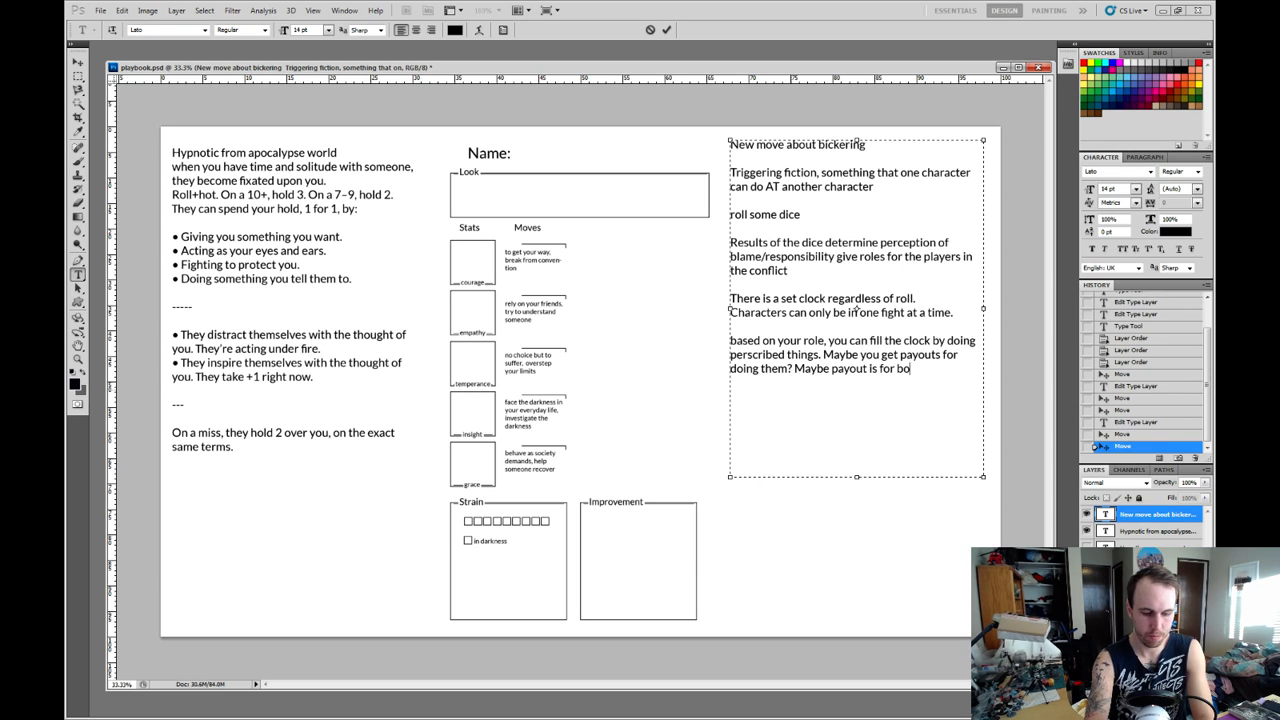
pyautogui.write('th characters once the a ')
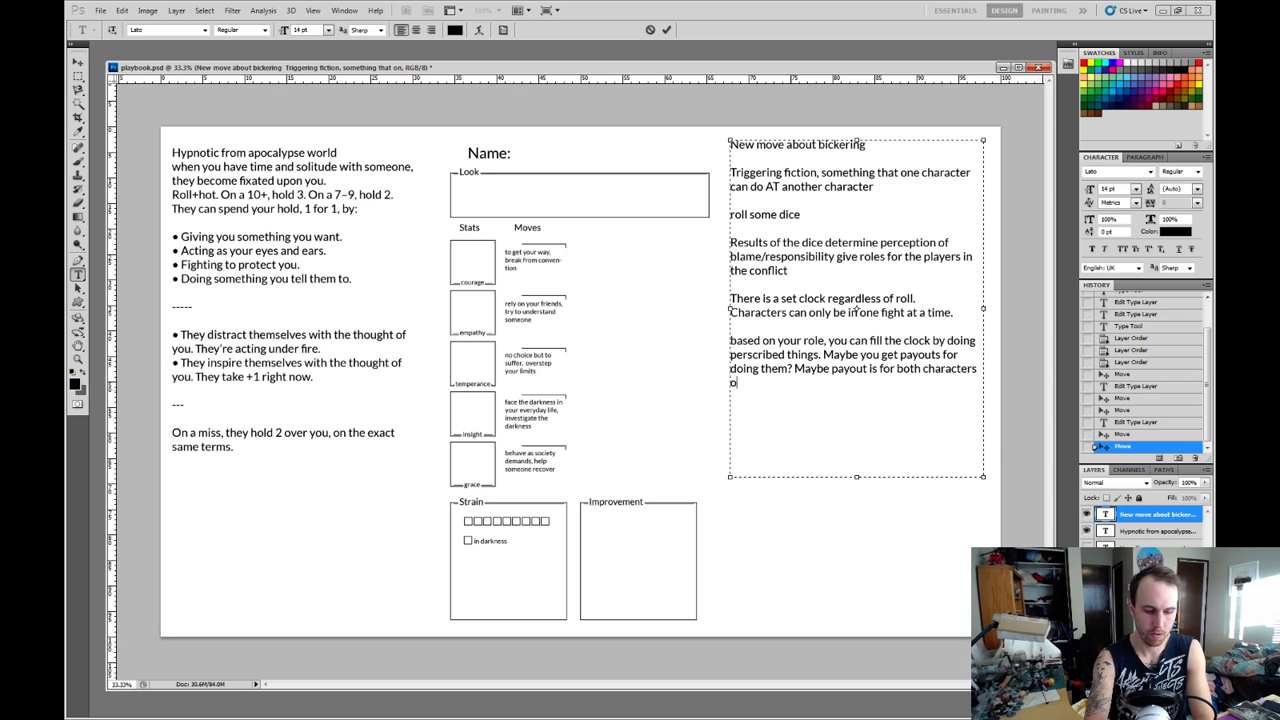
pyautogui.write('rgume')
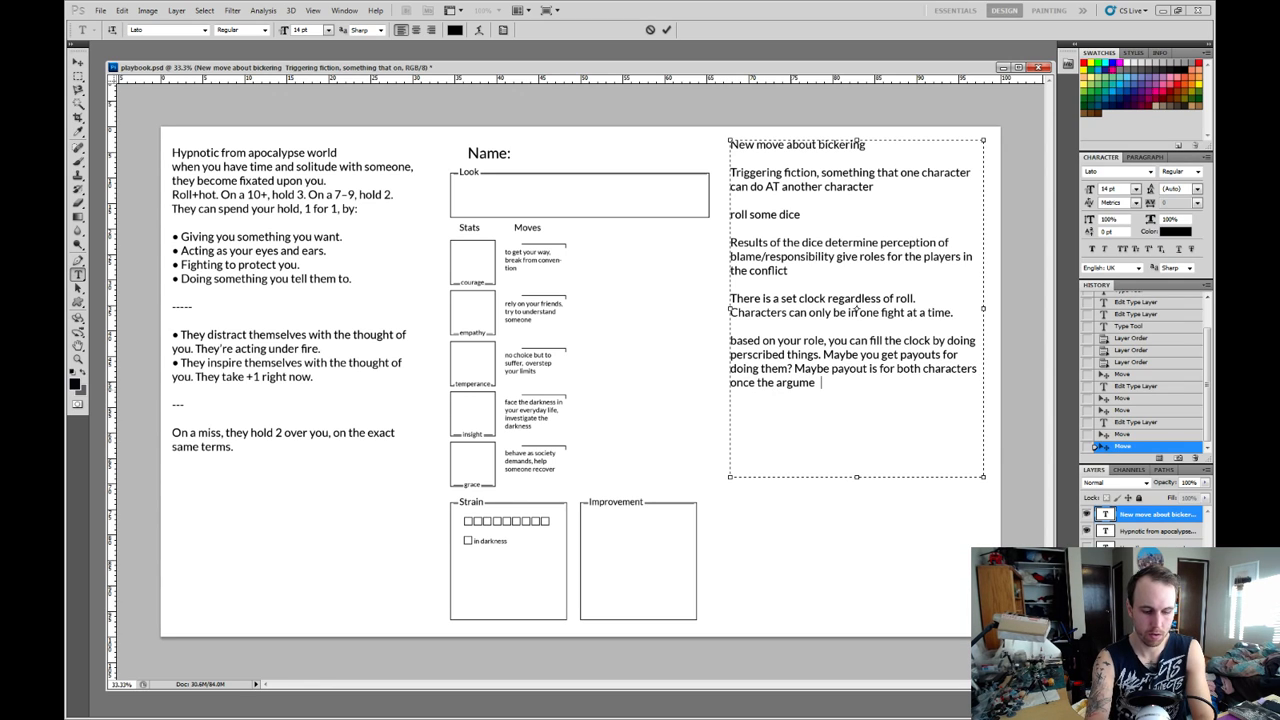
pyautogui.write('nt resolves.')
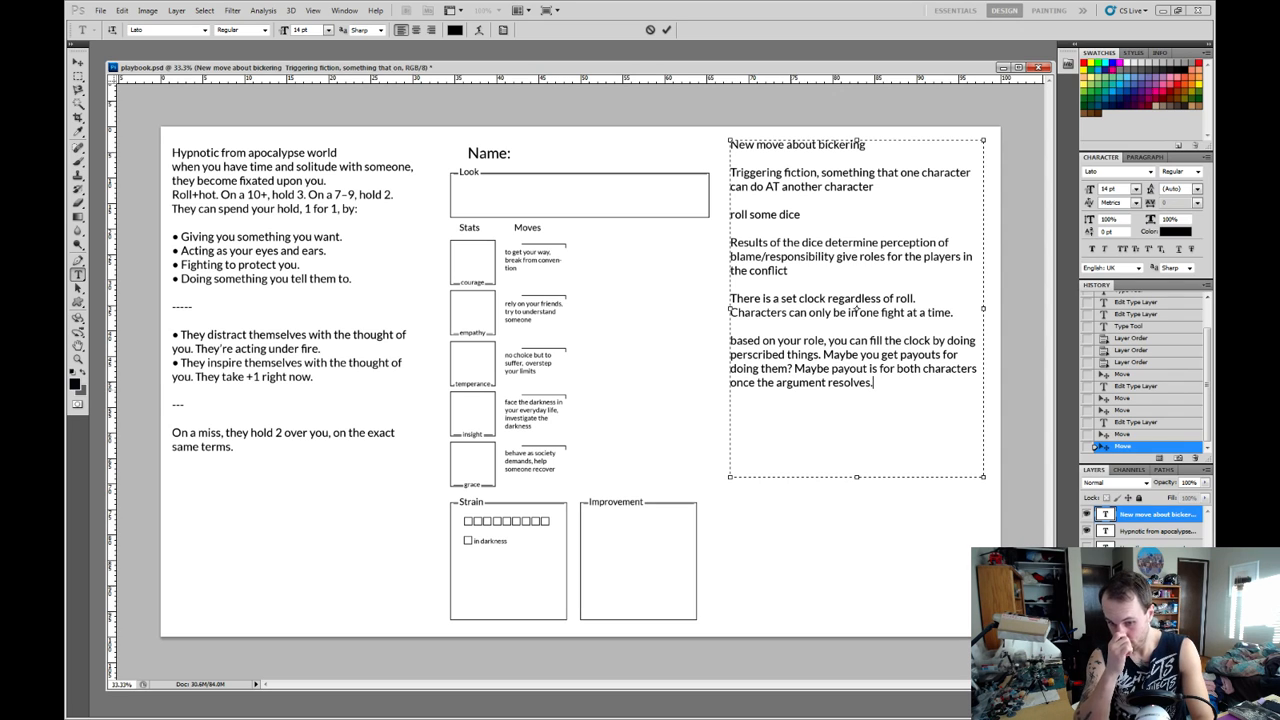
pyautogui.press('BackSpace')
pyautogui.write('?')
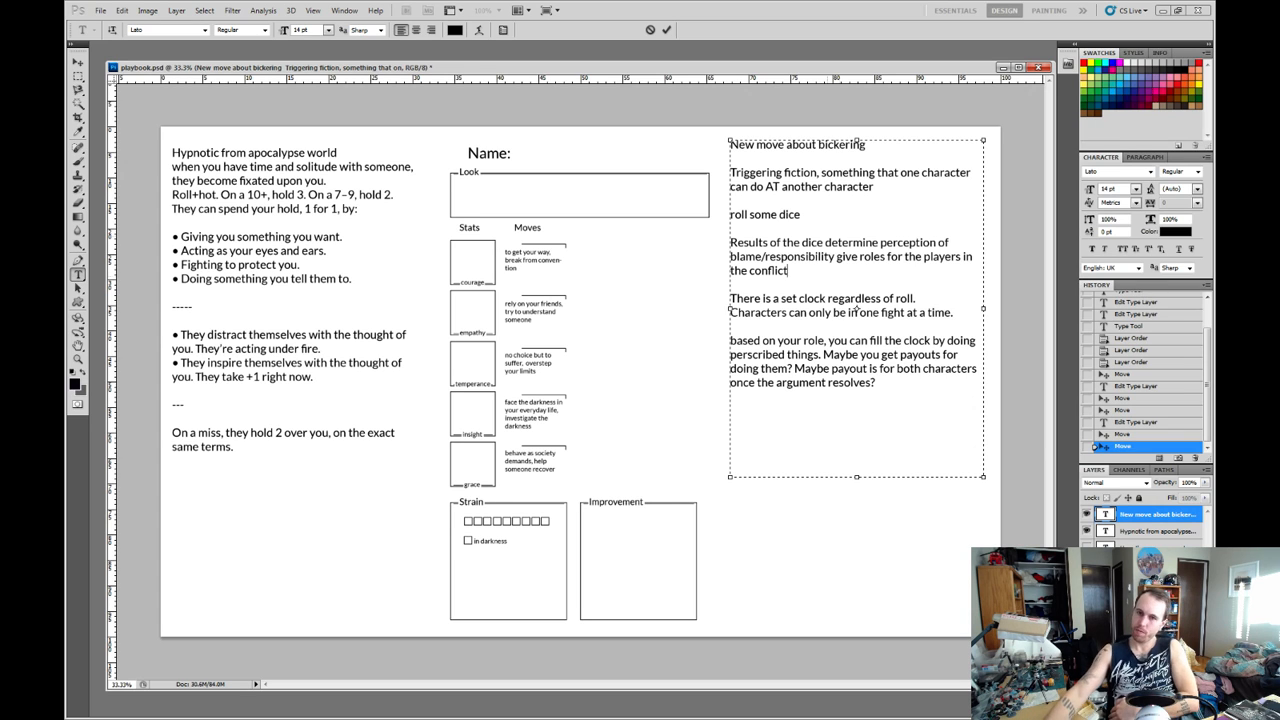
# Delete the paragraph about the dice results determining blame and giving roles in the conflict.
pyautogui.tripleClick(765, 215)
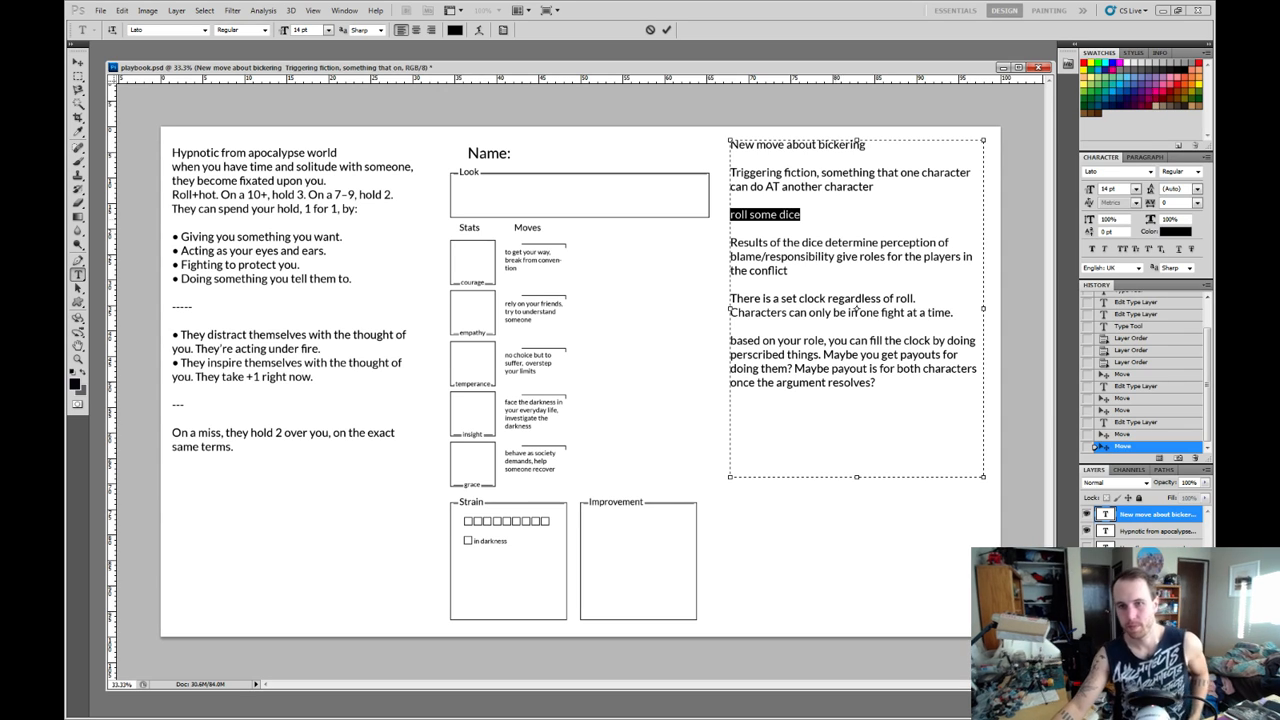
pyautogui.click(800, 215)
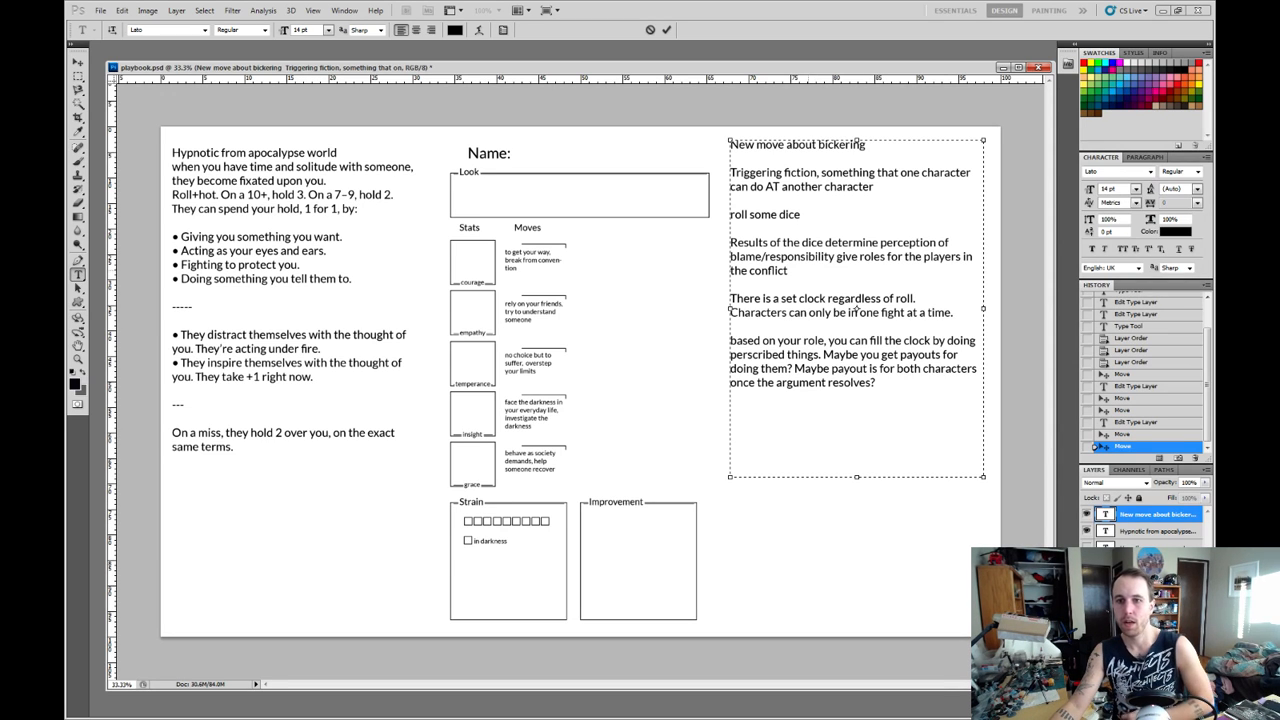
pyautogui.moveTo(788, 271); pyautogui.dragTo(730, 243)
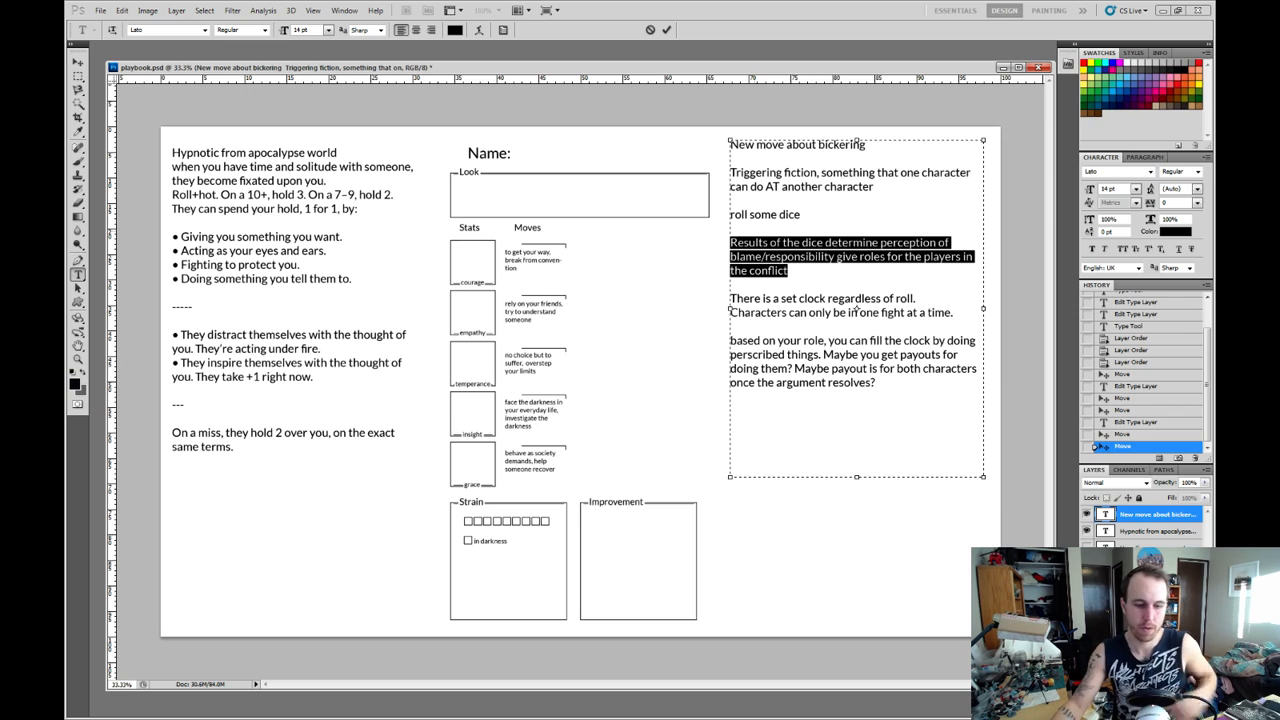
pyautogui.press('BackSpace')
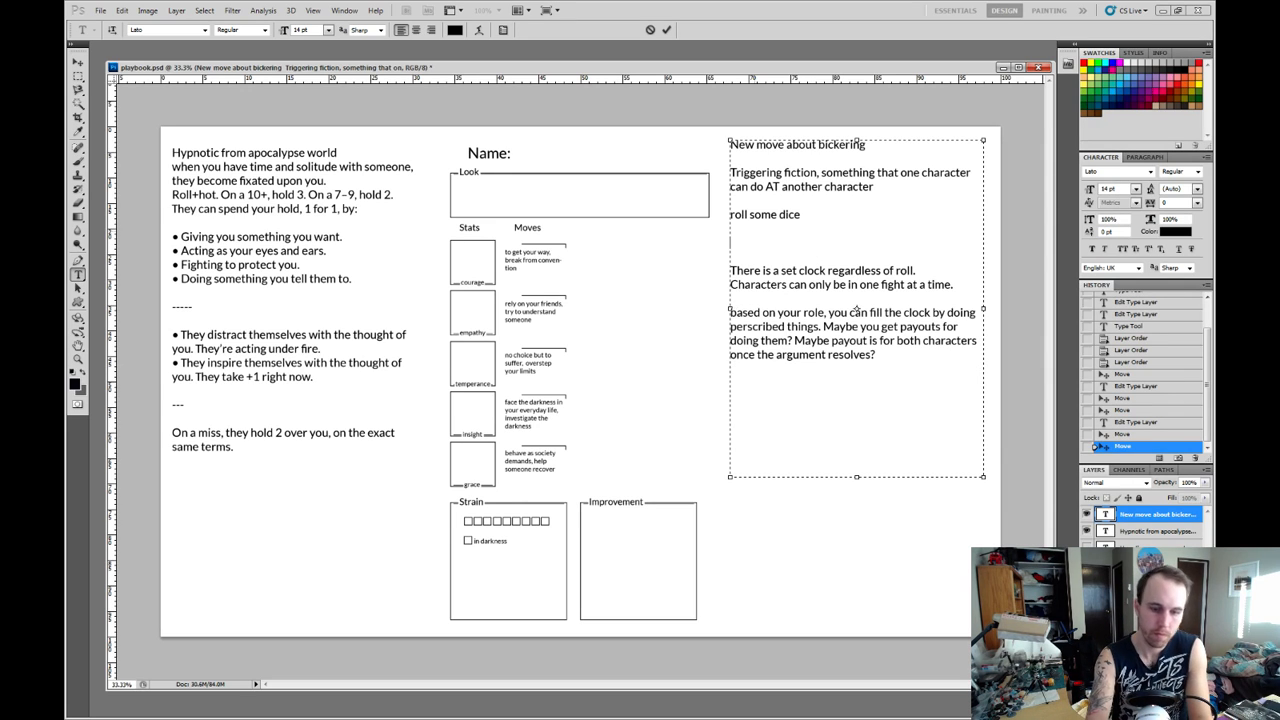
# Below the "roll some dice" line, write "On a 10+, you are the wronged party, and your target must make amends.".
pyautogui.write('On a 10')
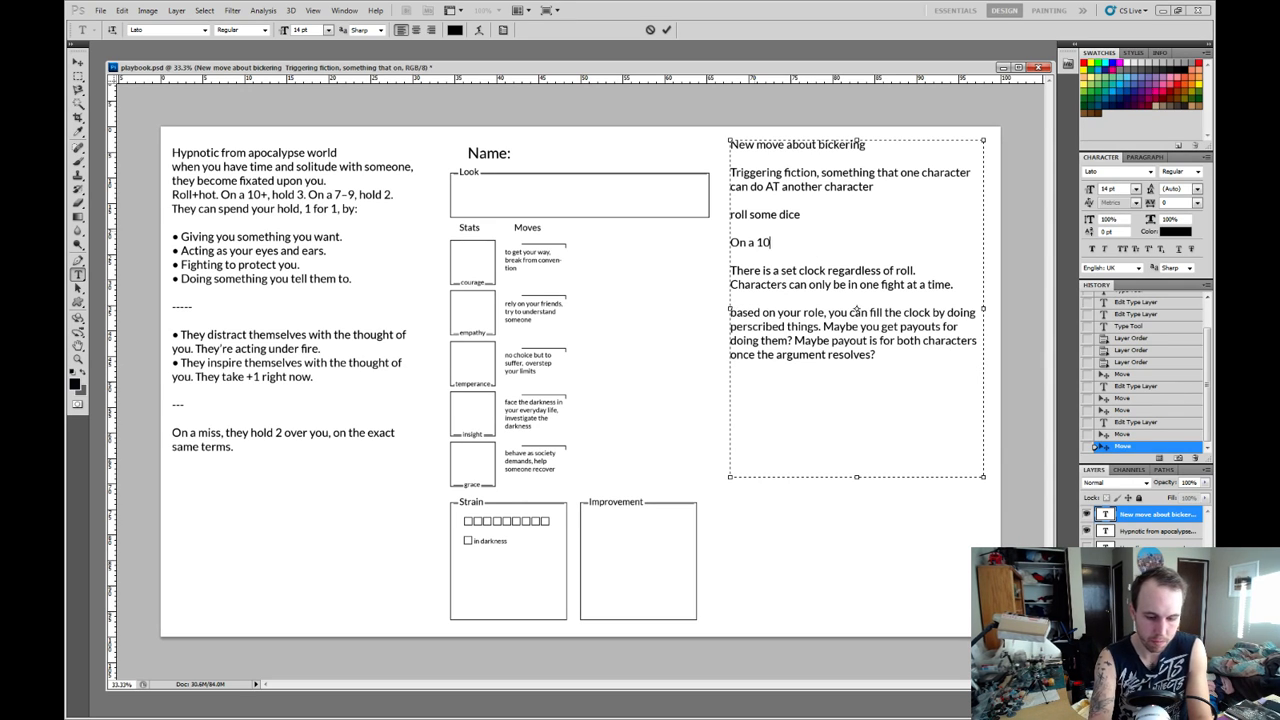
pyautogui.write('+')
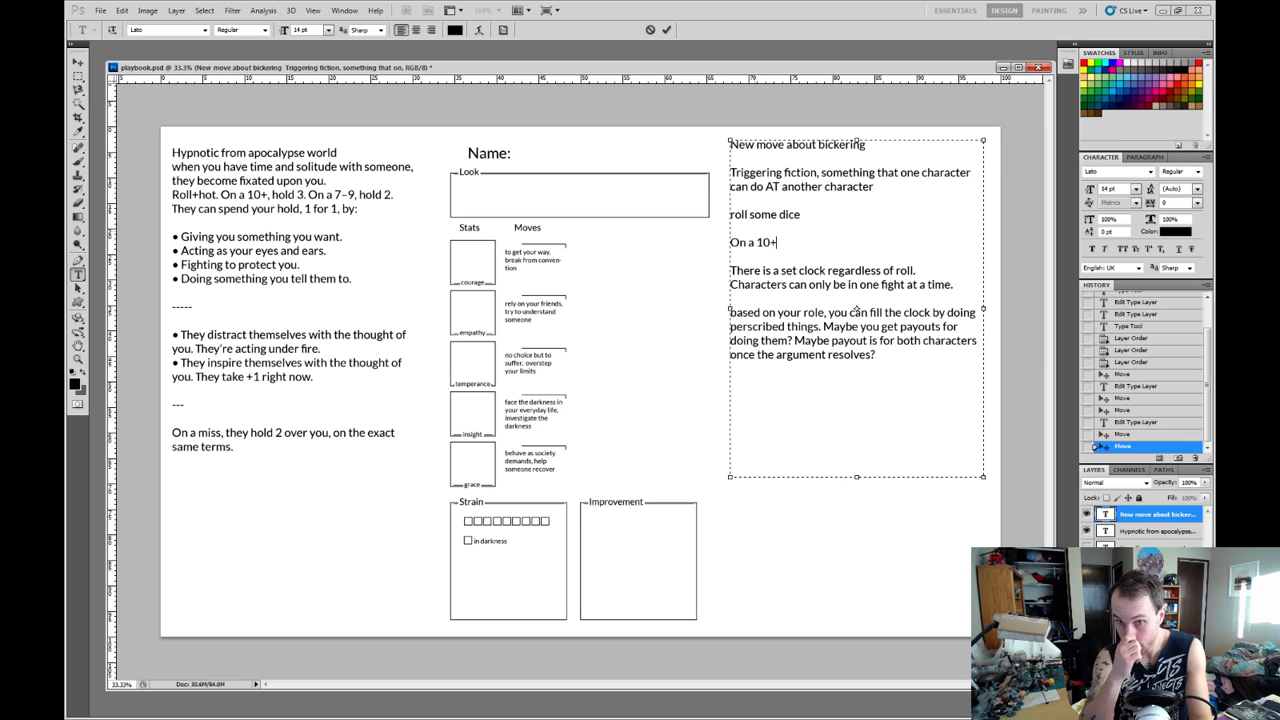
pyautogui.write(',')
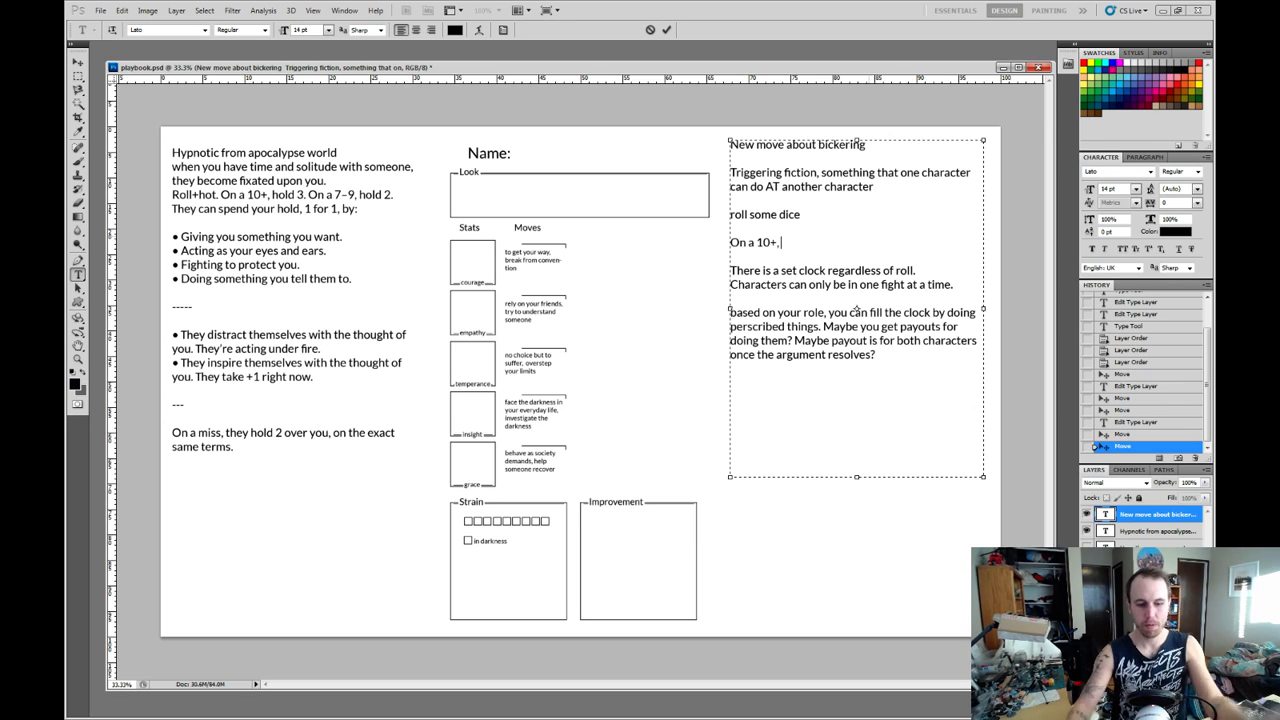
pyautogui.write('you are the')
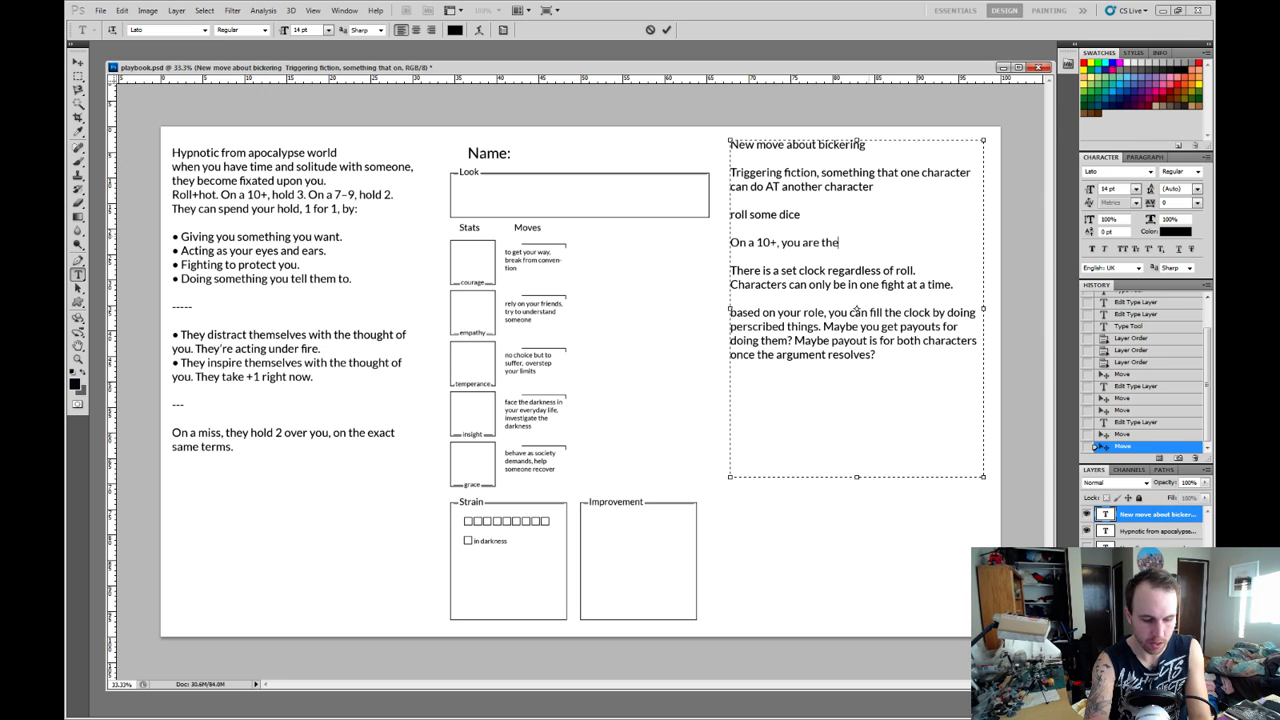
pyautogui.write(' wronged pa')
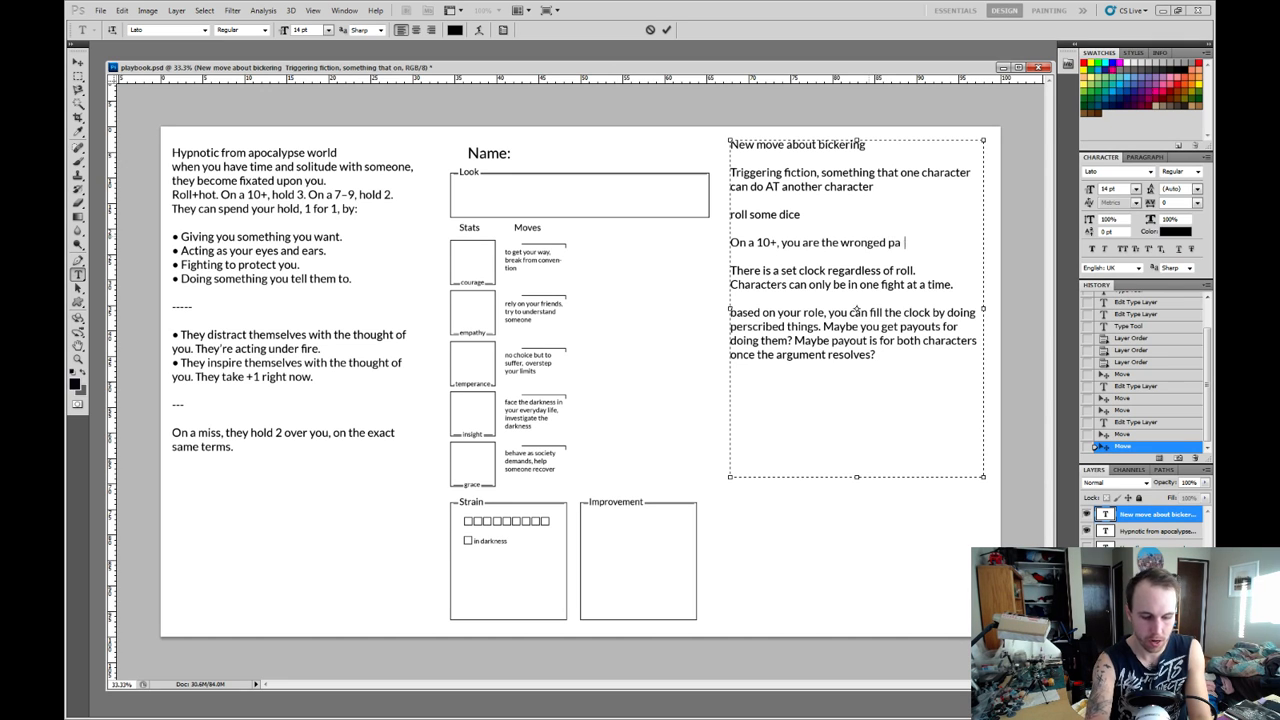
pyautogui.write('rty, an d')
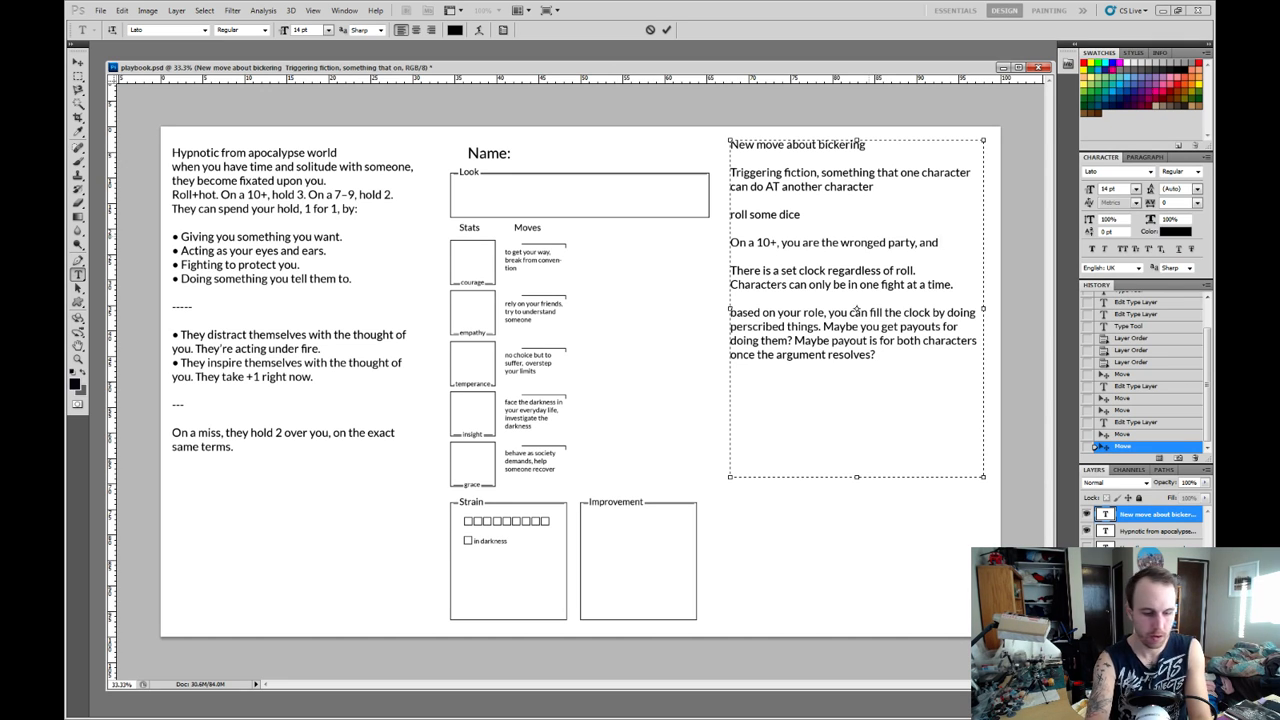
pyautogui.write(' your target mu')
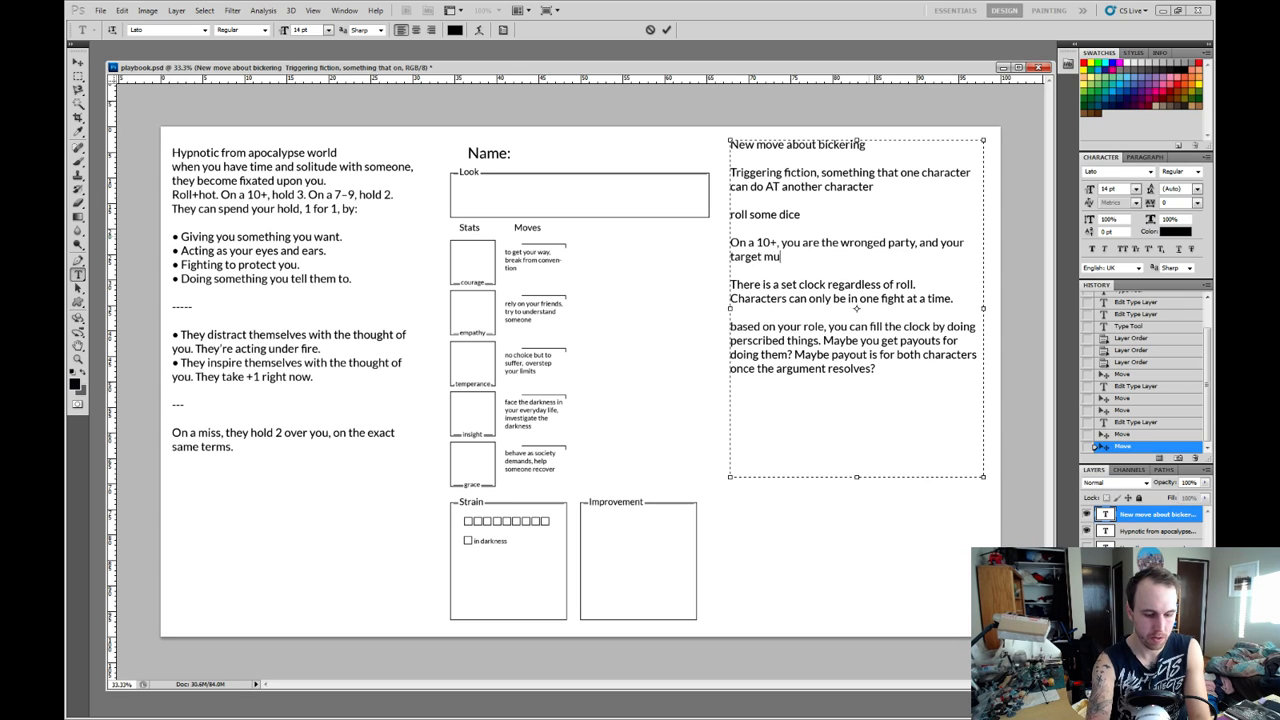
pyautogui.write('st make amends')
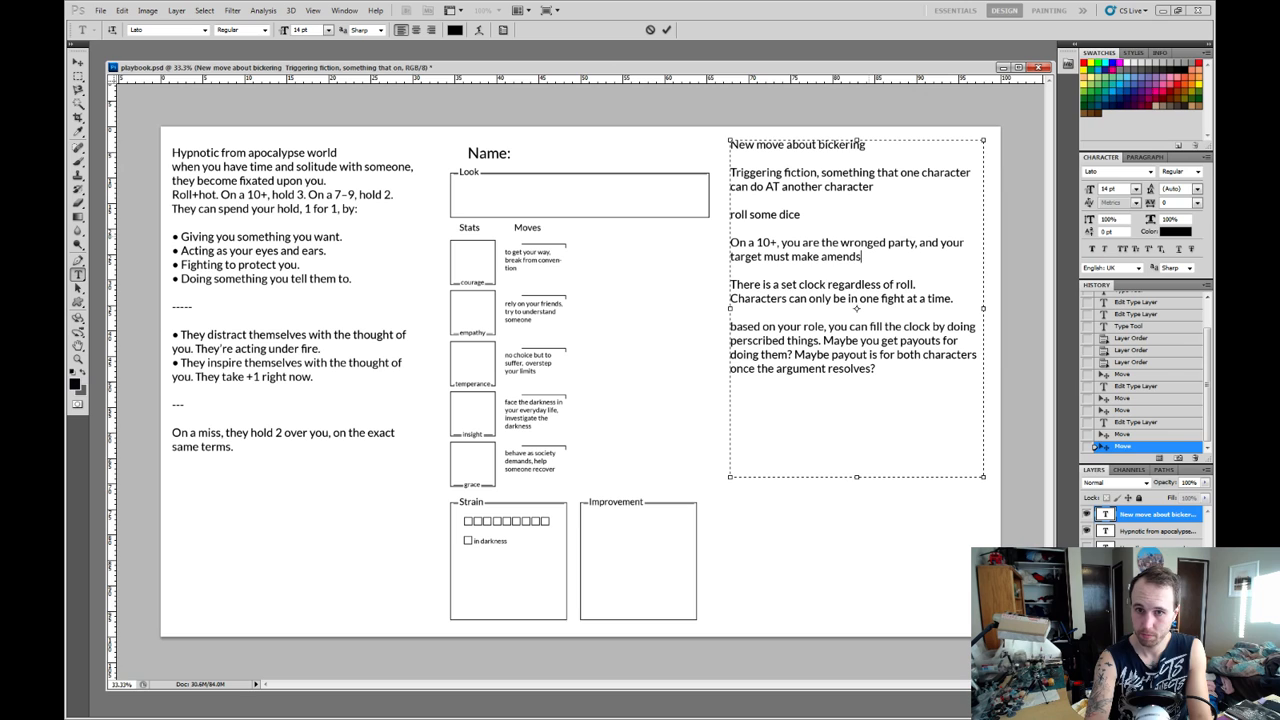
pyautogui.write('.')
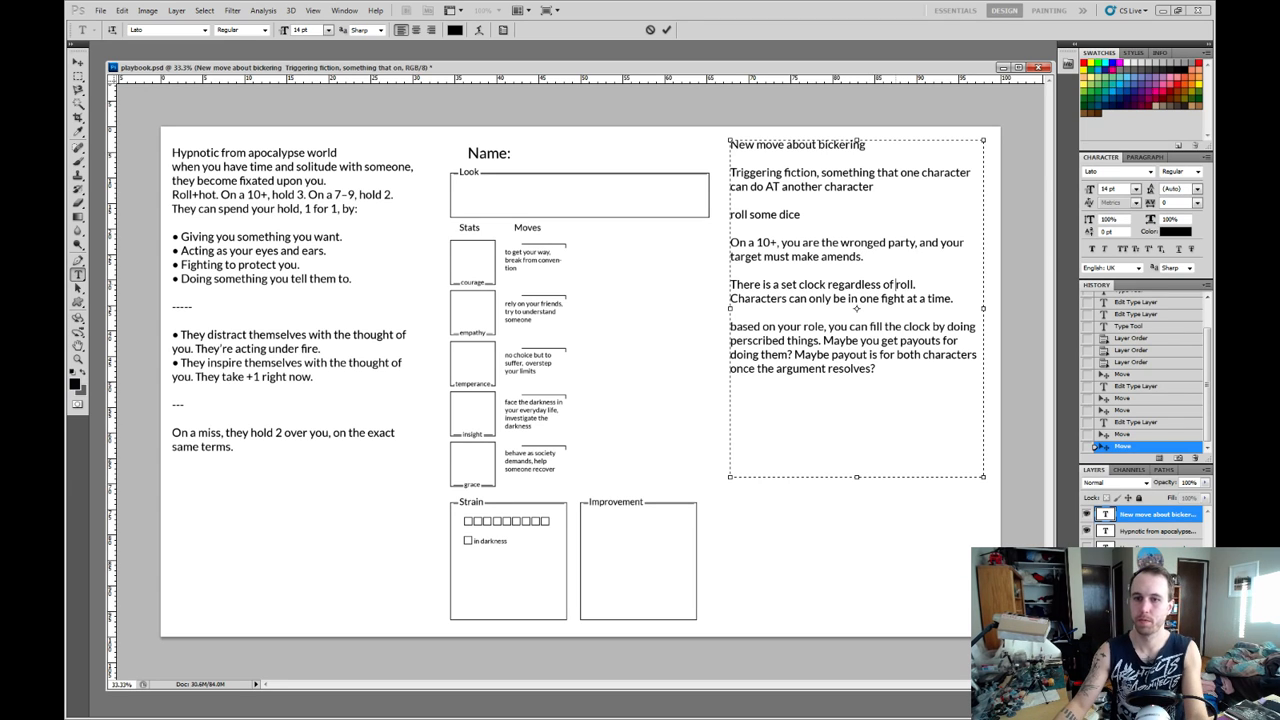
# Reword the set clock sentence to read "There is a set clock regardless of the results of the roll.".
pyautogui.click(896, 285)
pyautogui.write('the resul')
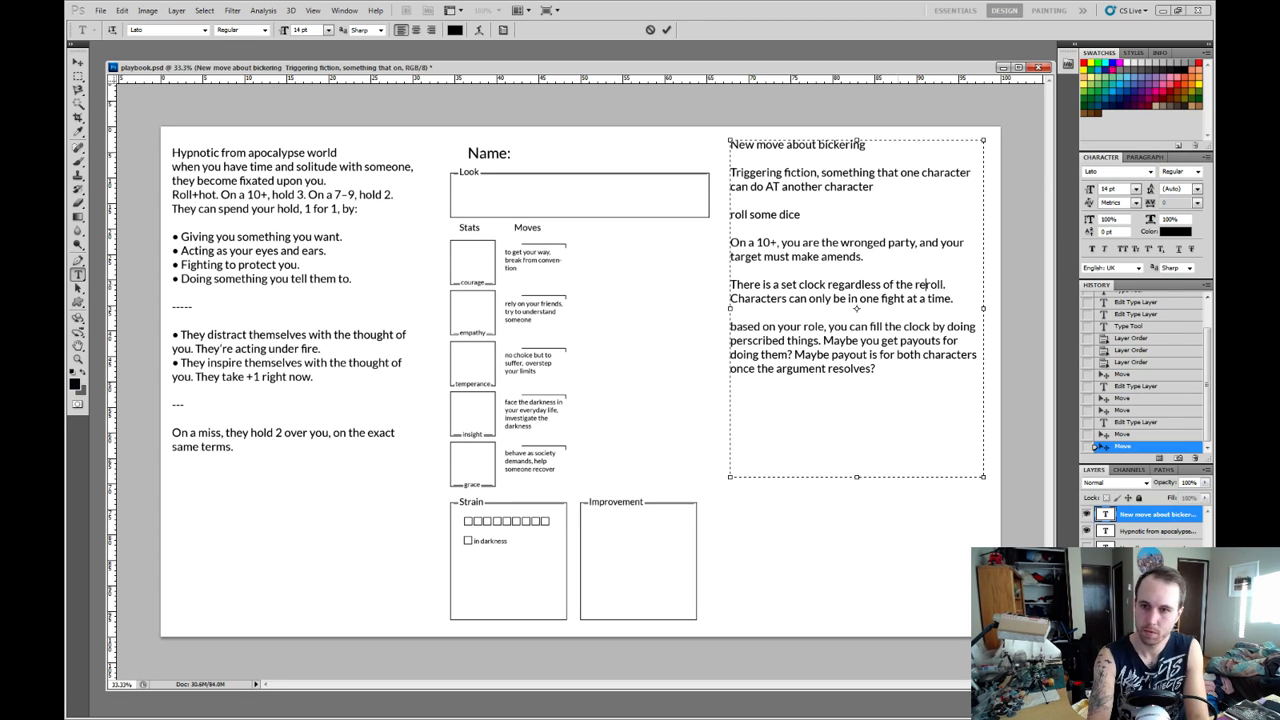
pyautogui.write('ts')
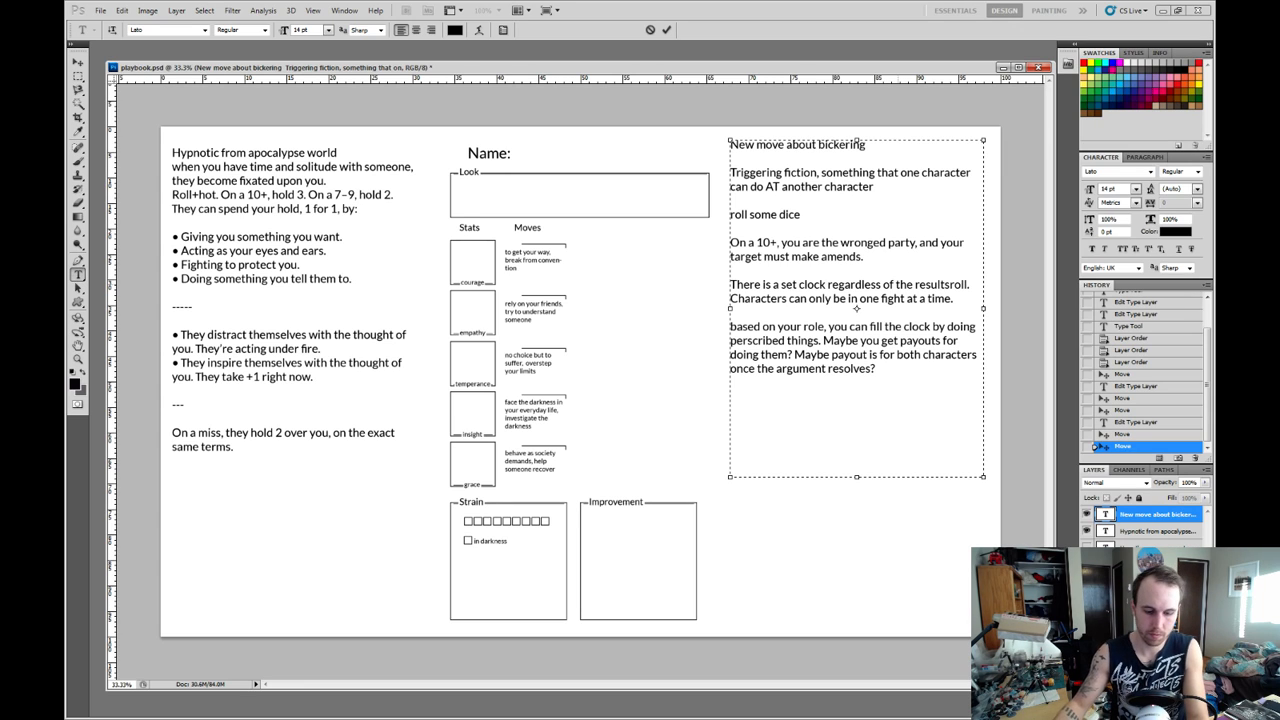
pyautogui.write(' of the ')
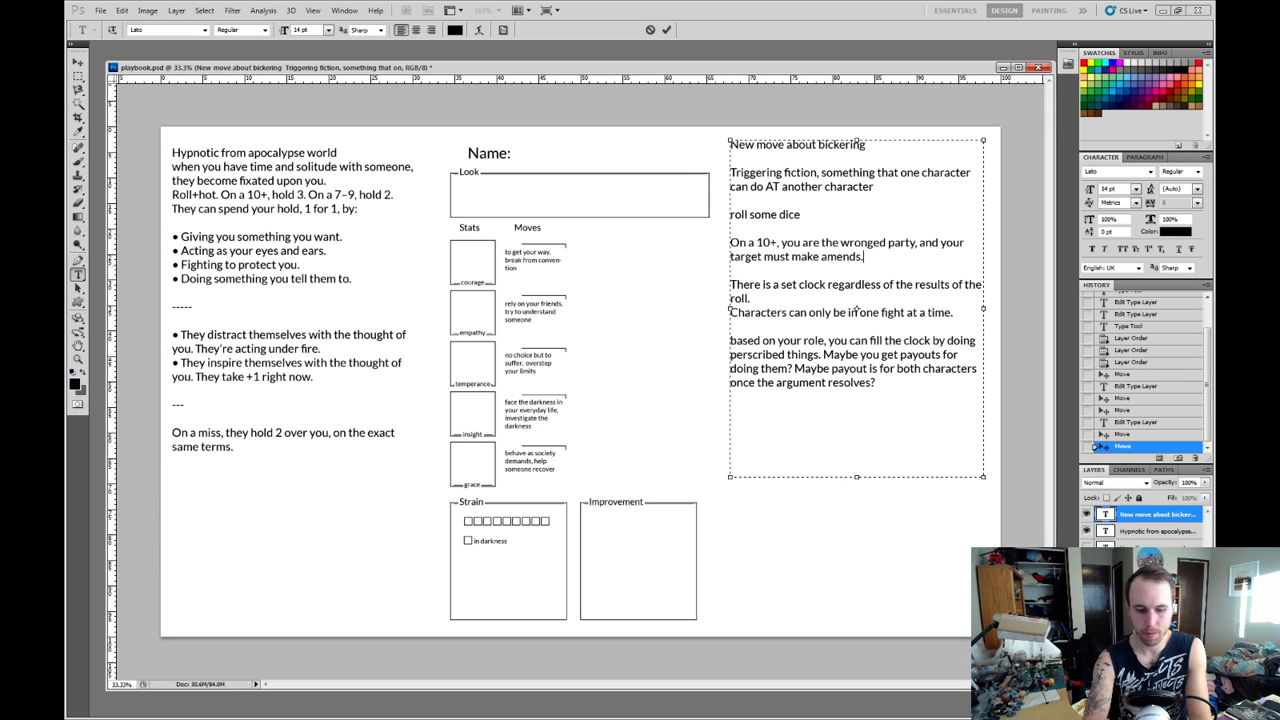
pyautogui.write(' On a')
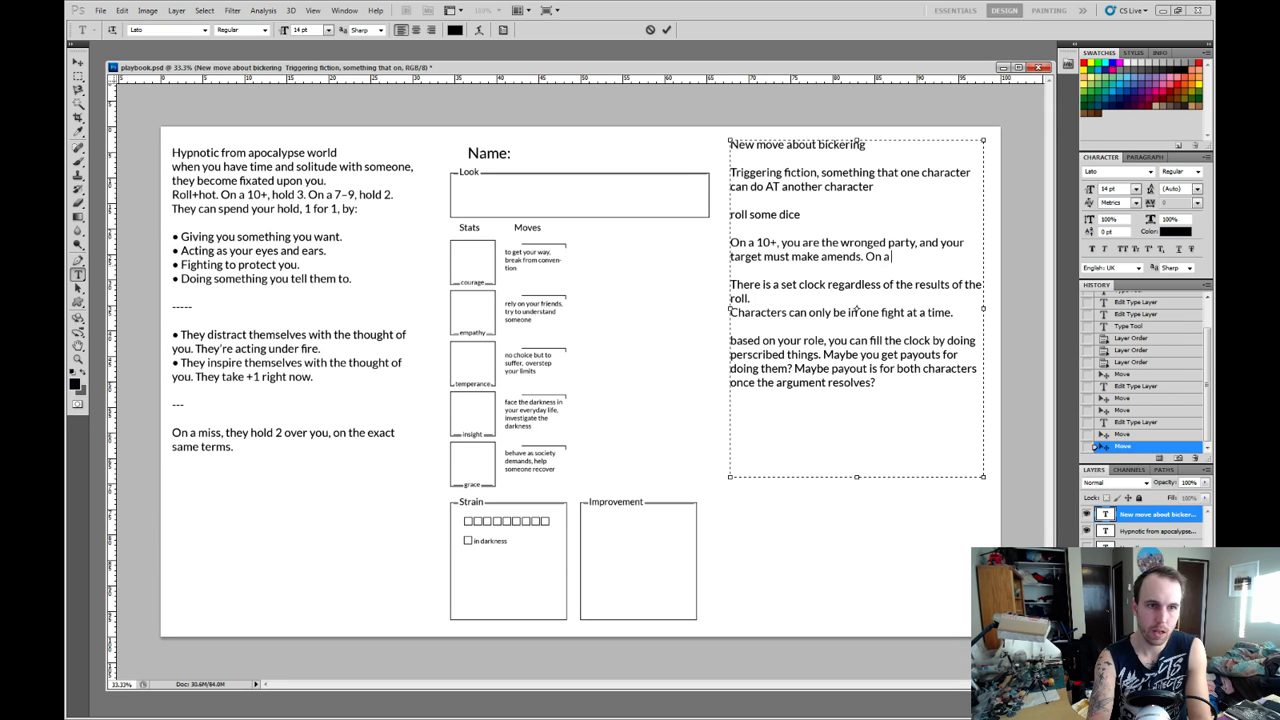
pyautogui.write(' 7')
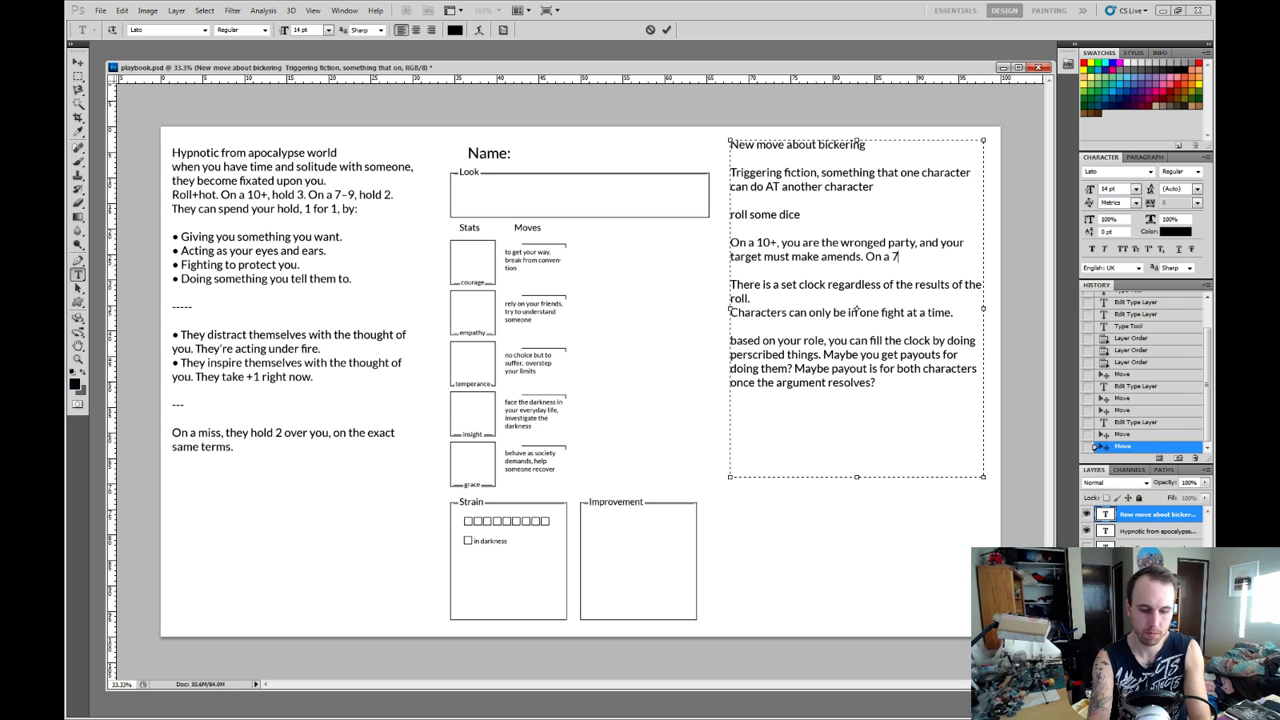
pyautogui.write('-9,')
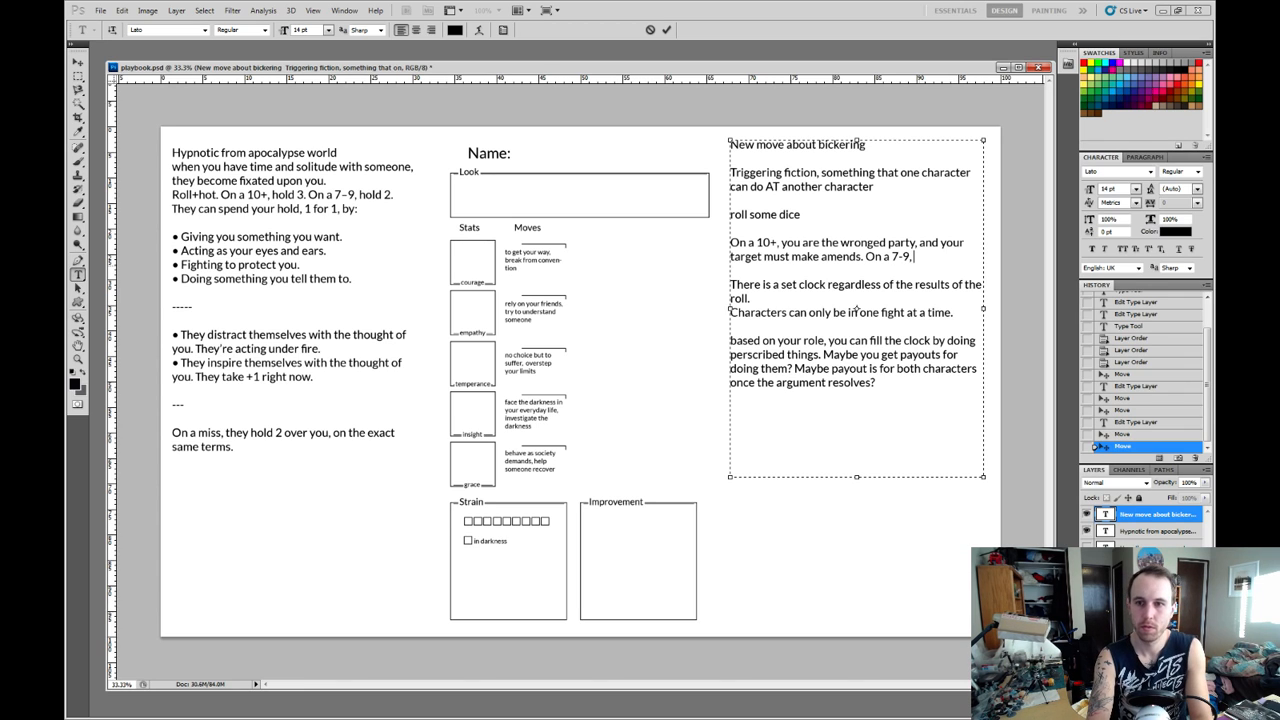
pyautogui.write(' th')
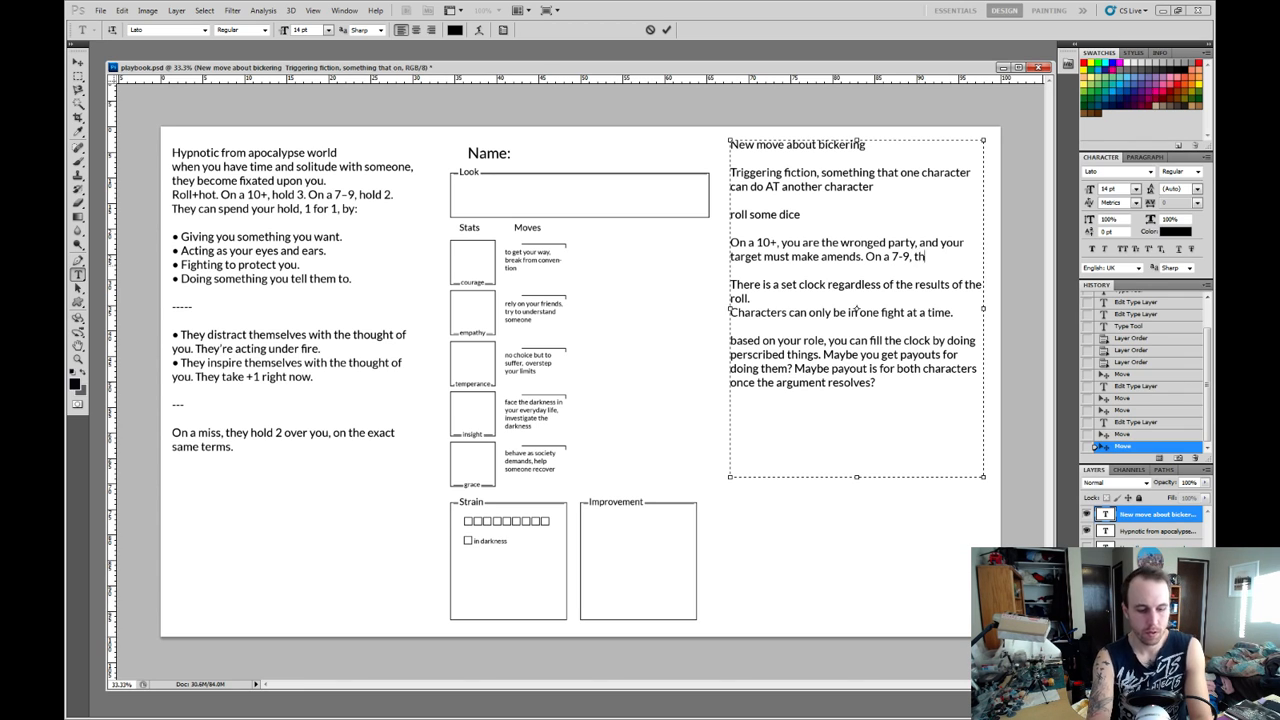
pyautogui.write('e other chara')
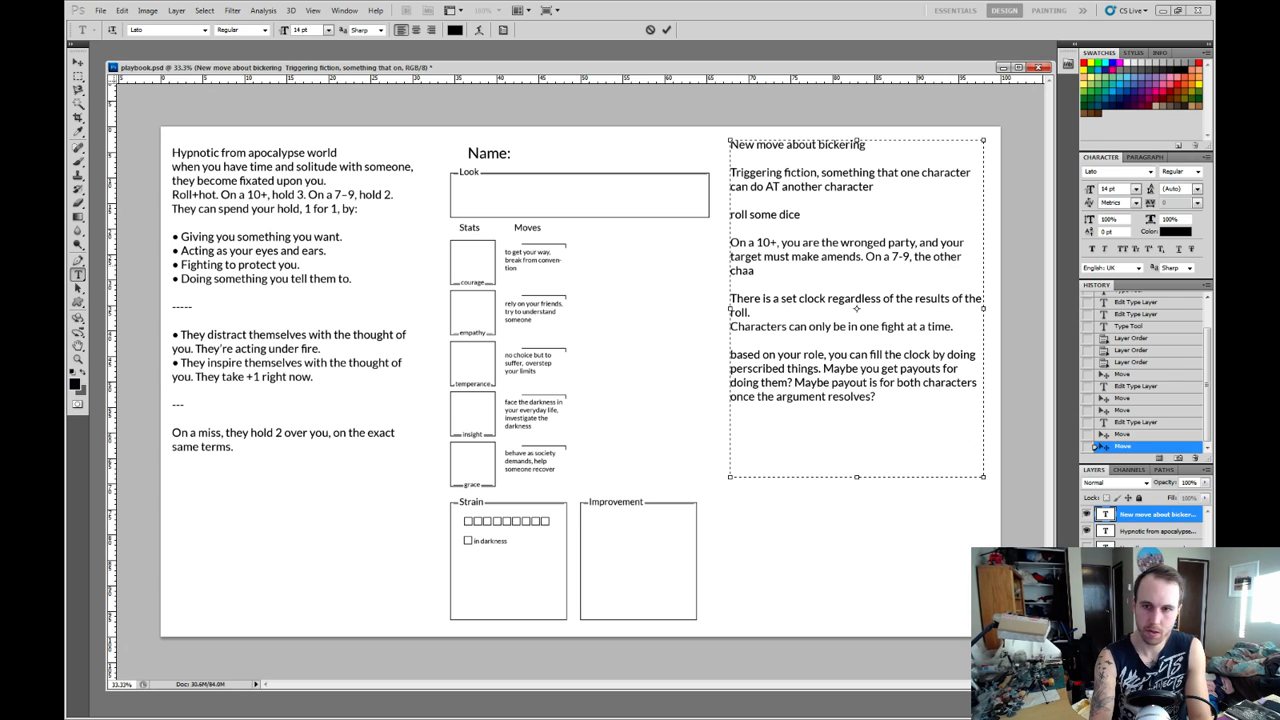
pyautogui.write('cter')
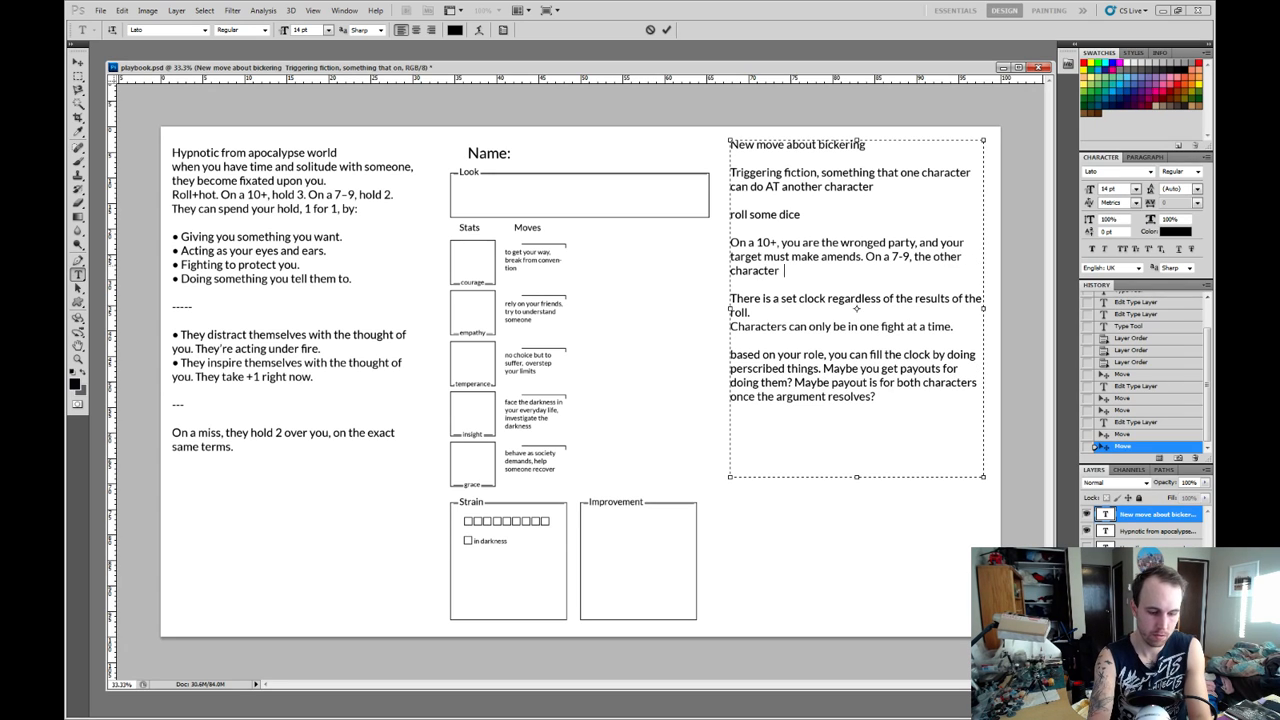
pyautogui.write('s must decide')
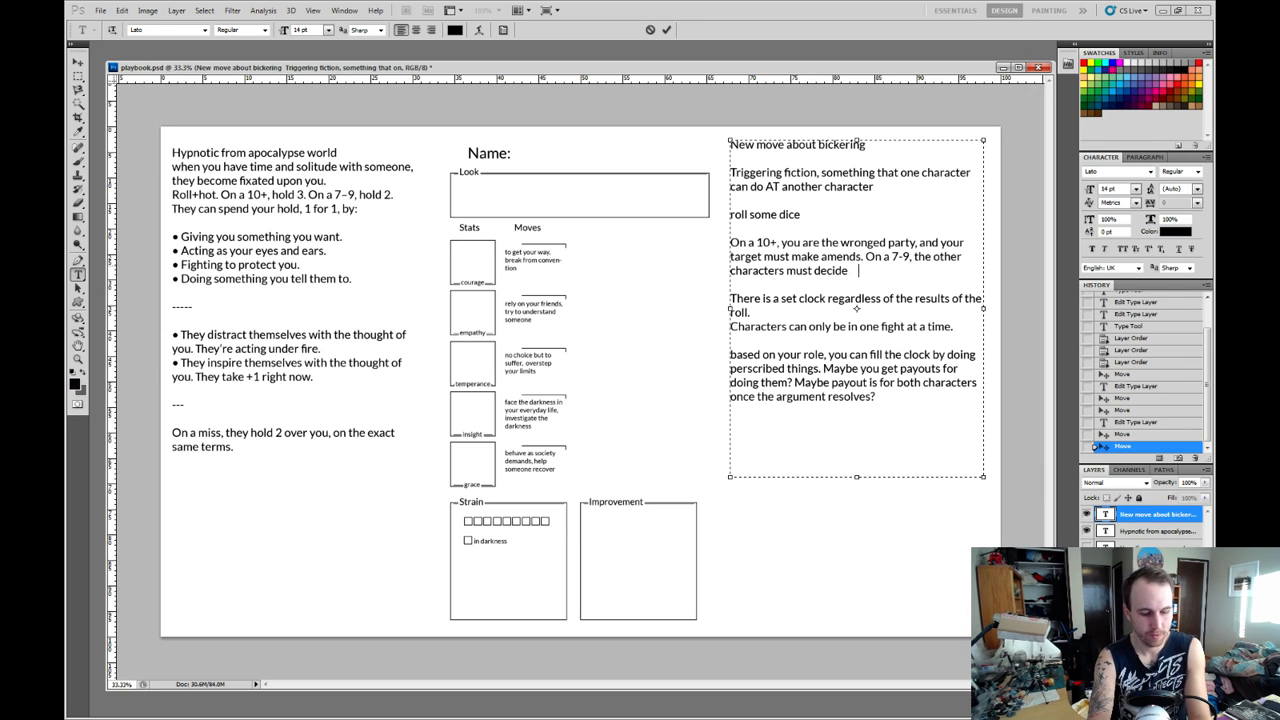
pyautogui.write(' who')
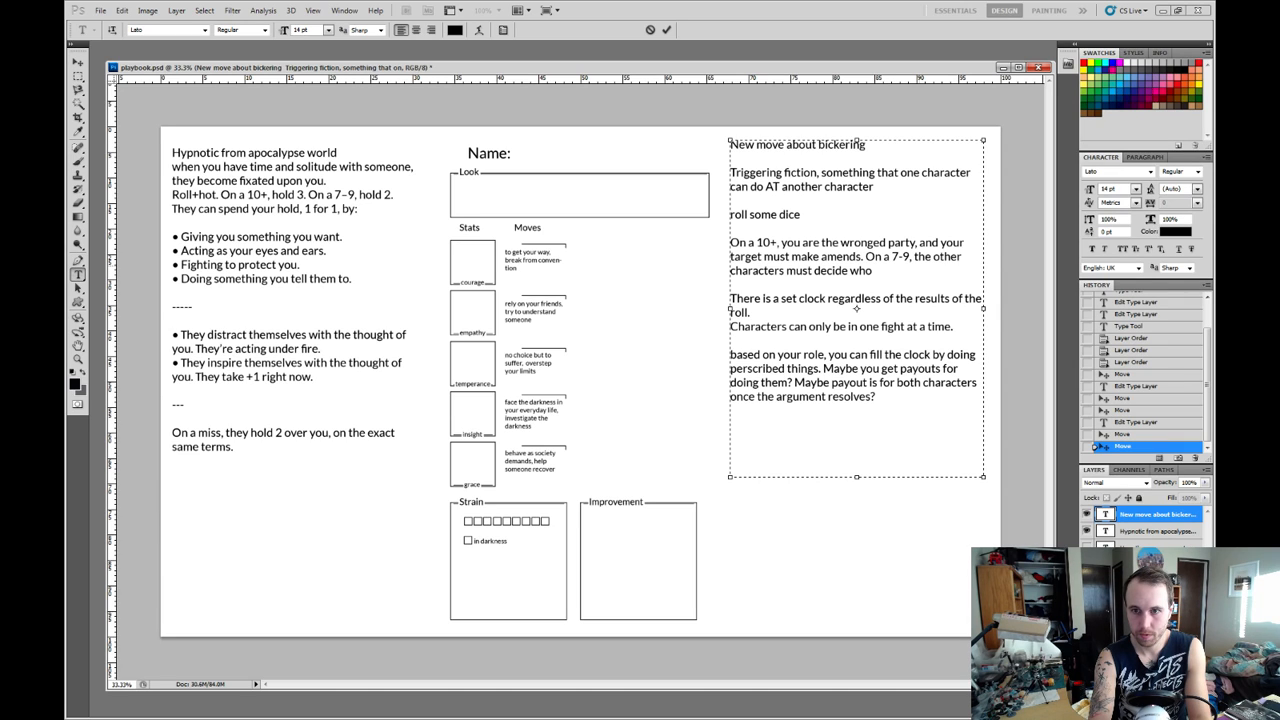
pyautogui.write(' has been')
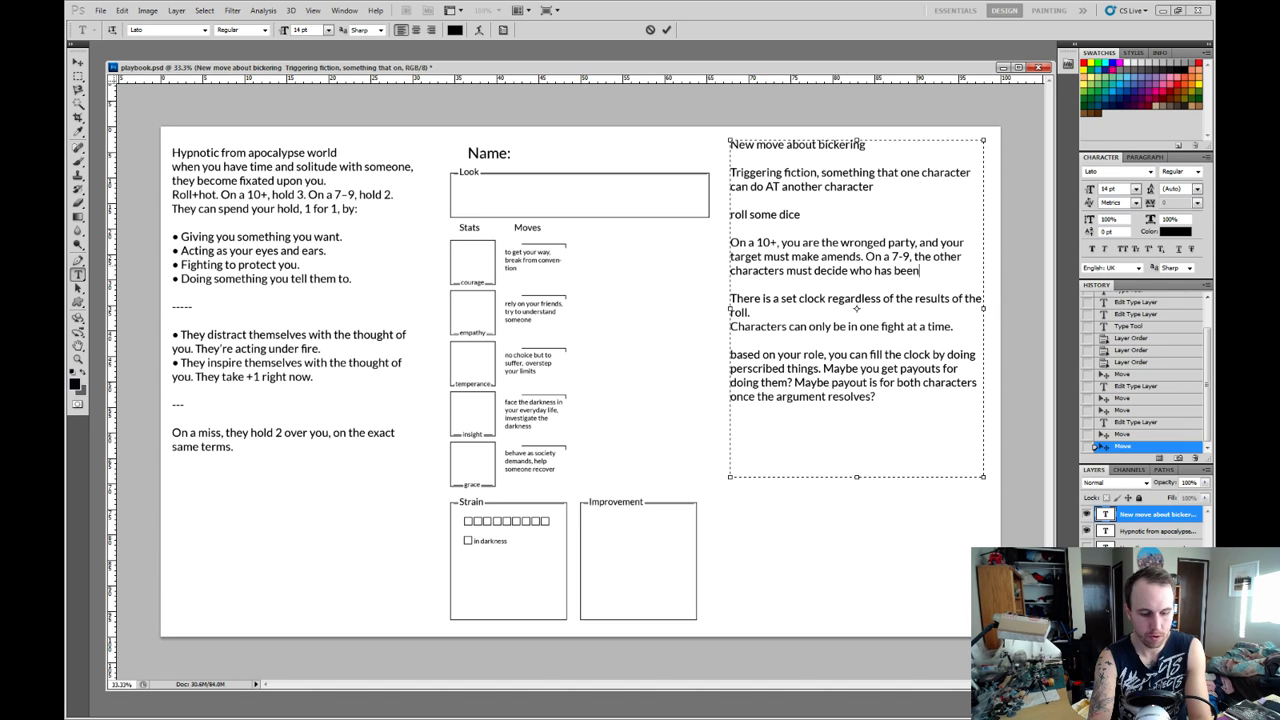
pyautogui.write(' wronged')
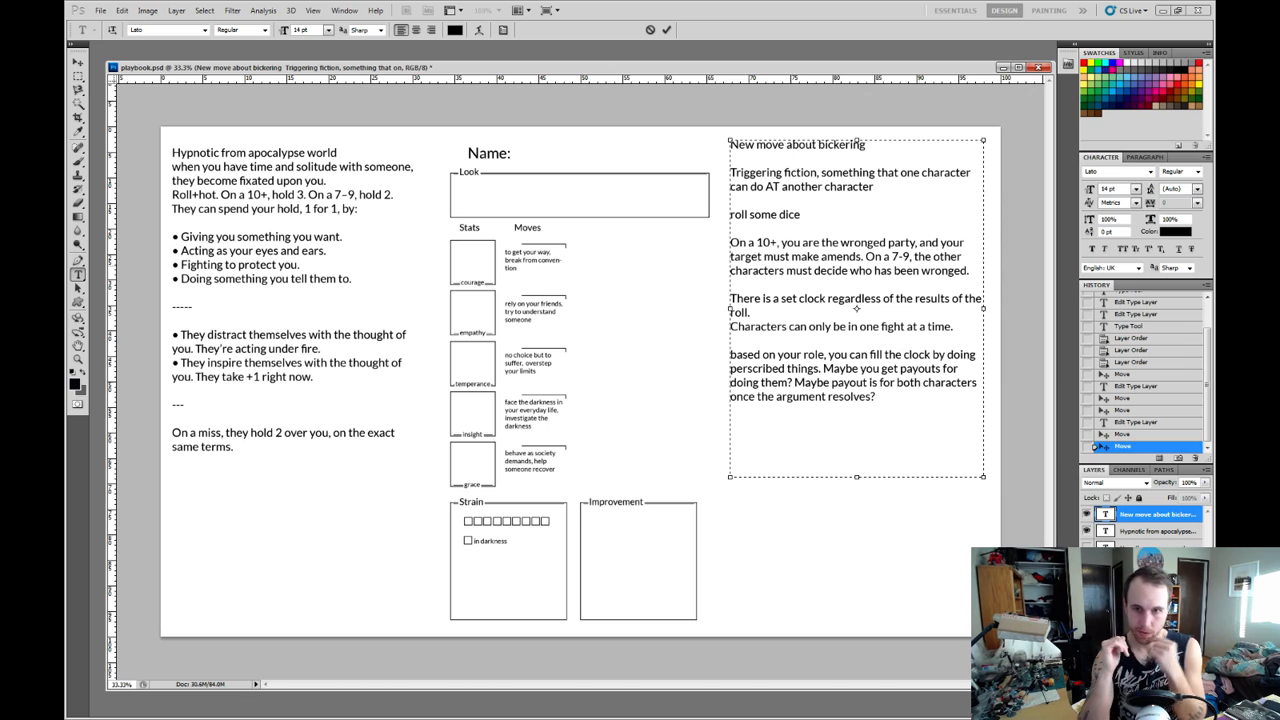
# After the 7-9 result, add "On a miss, you come off a jerk, and must amends to your target.".
pyautogui.write('O')
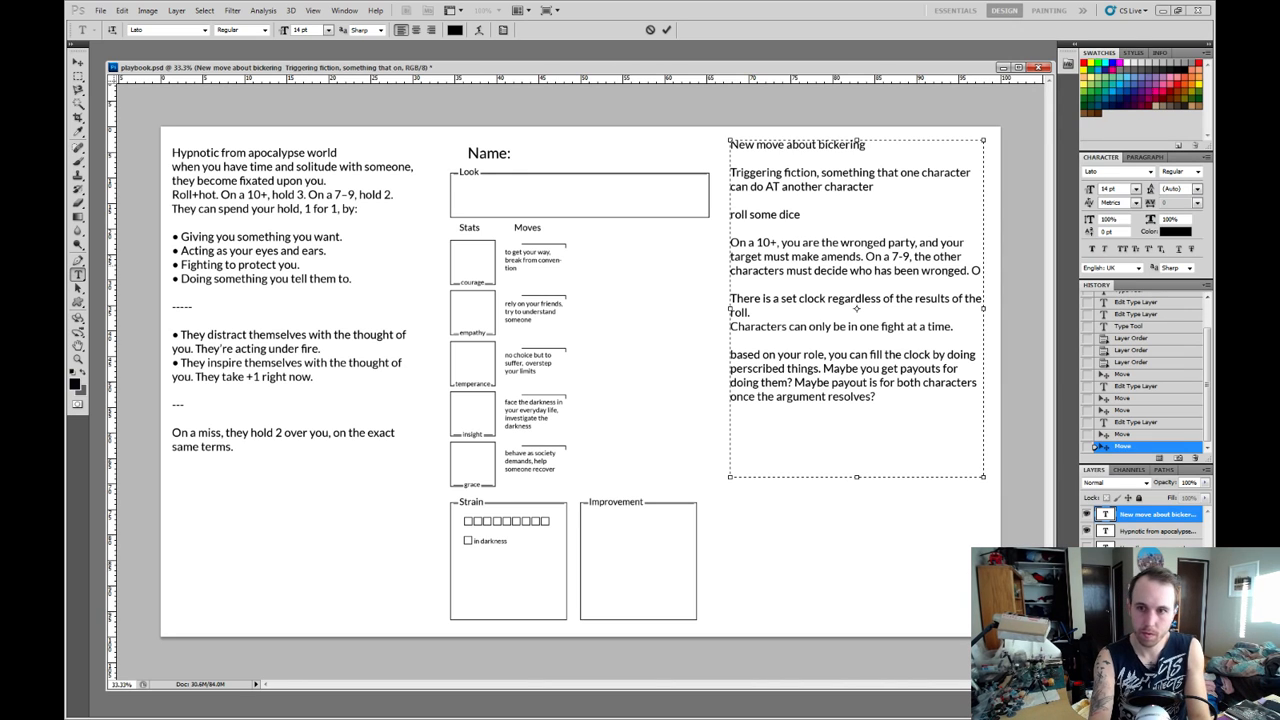
pyautogui.write('n a miss.')
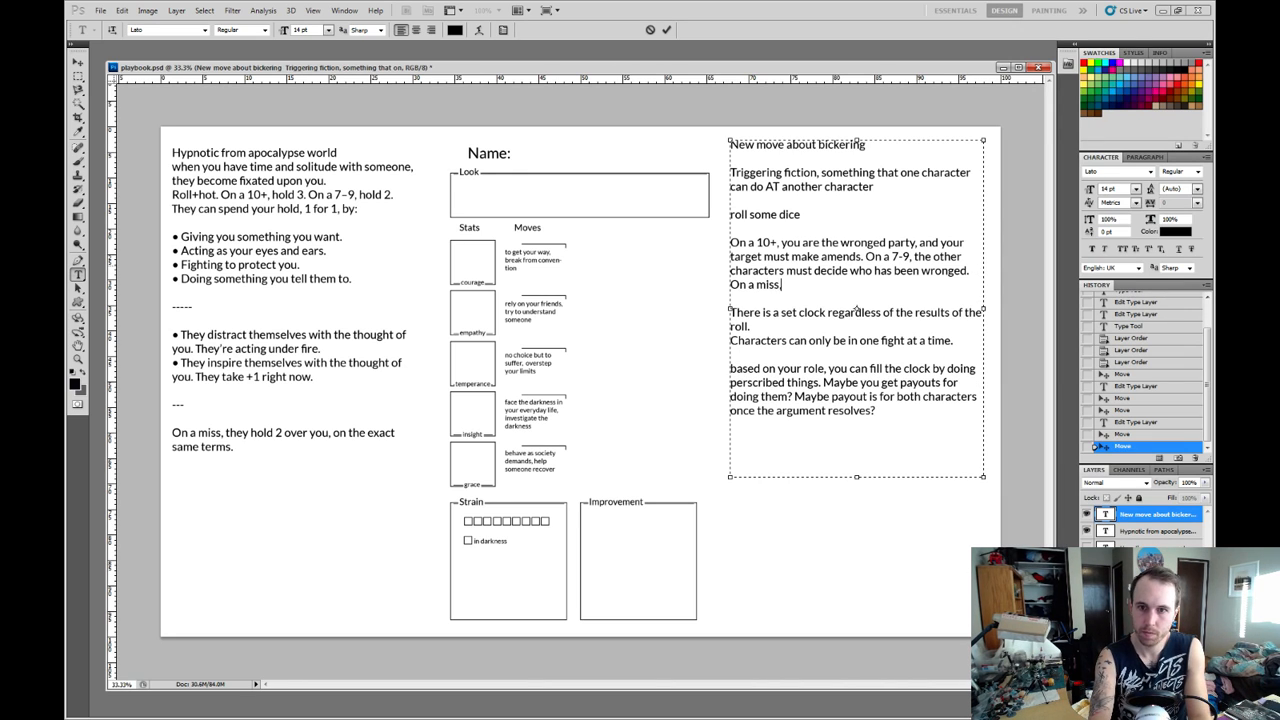
pyautogui.write(' you come o')
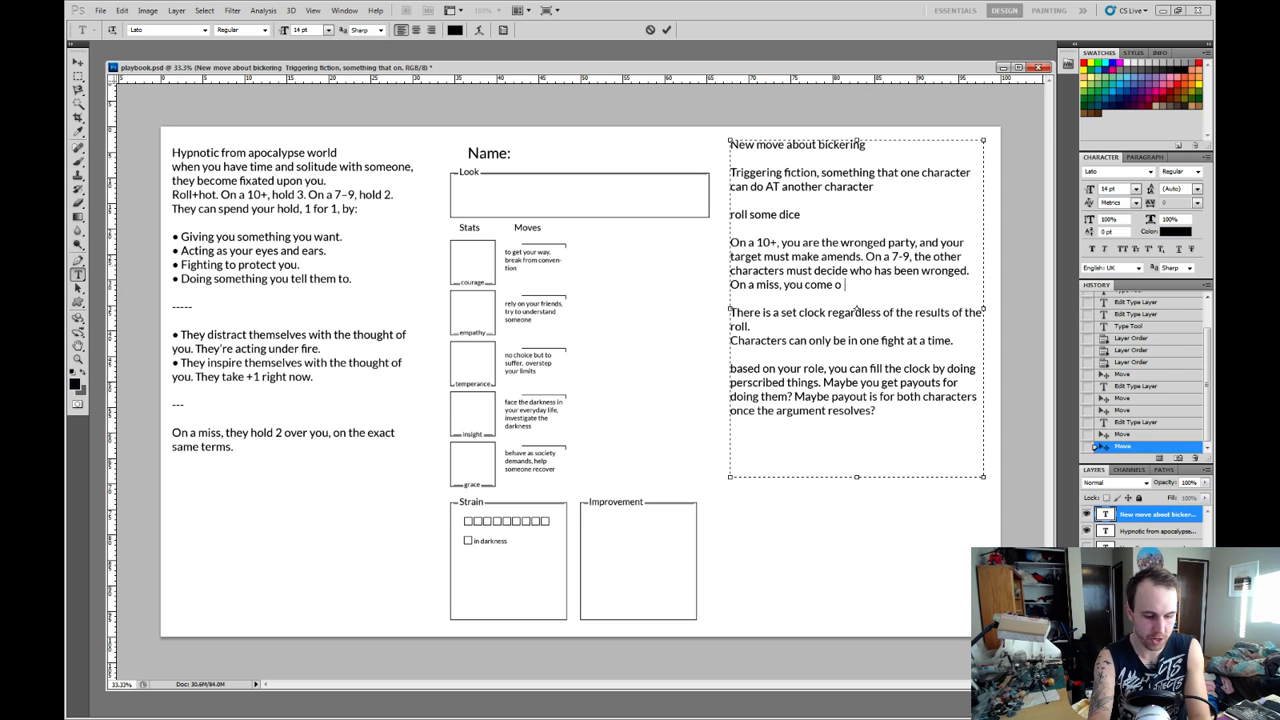
pyautogui.write('ff a jerk,')
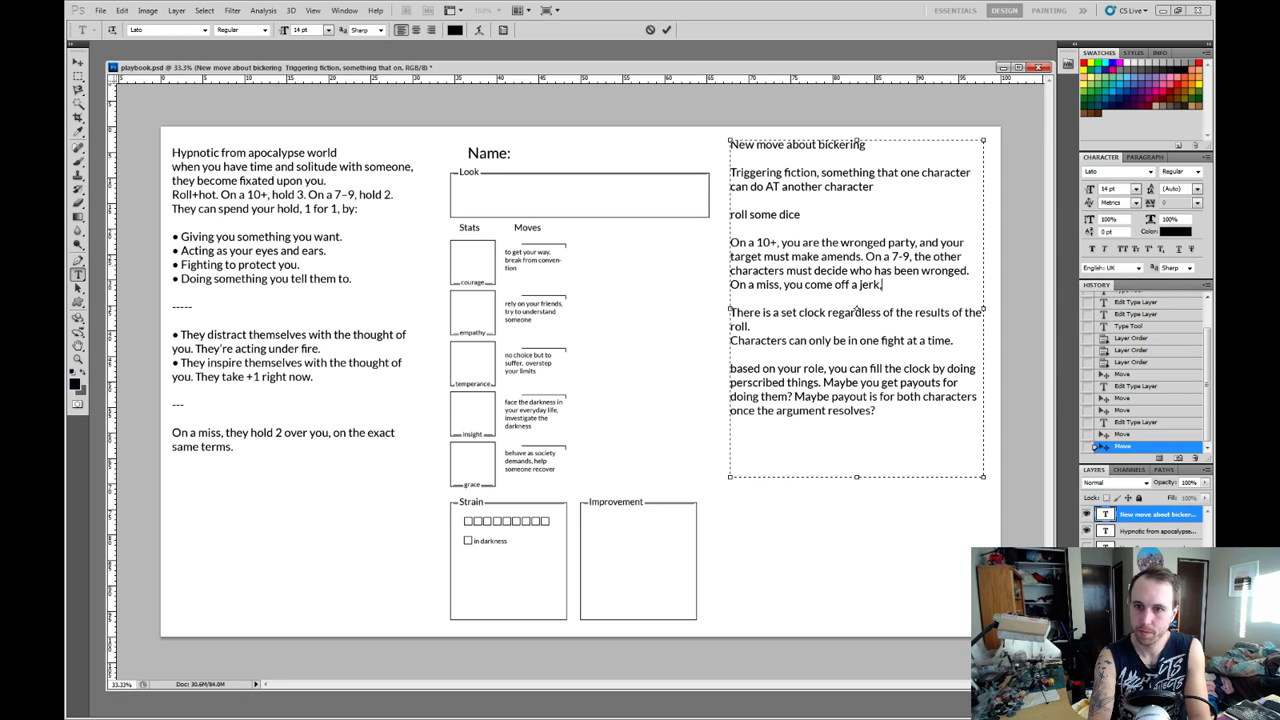
pyautogui.write(' and must a')
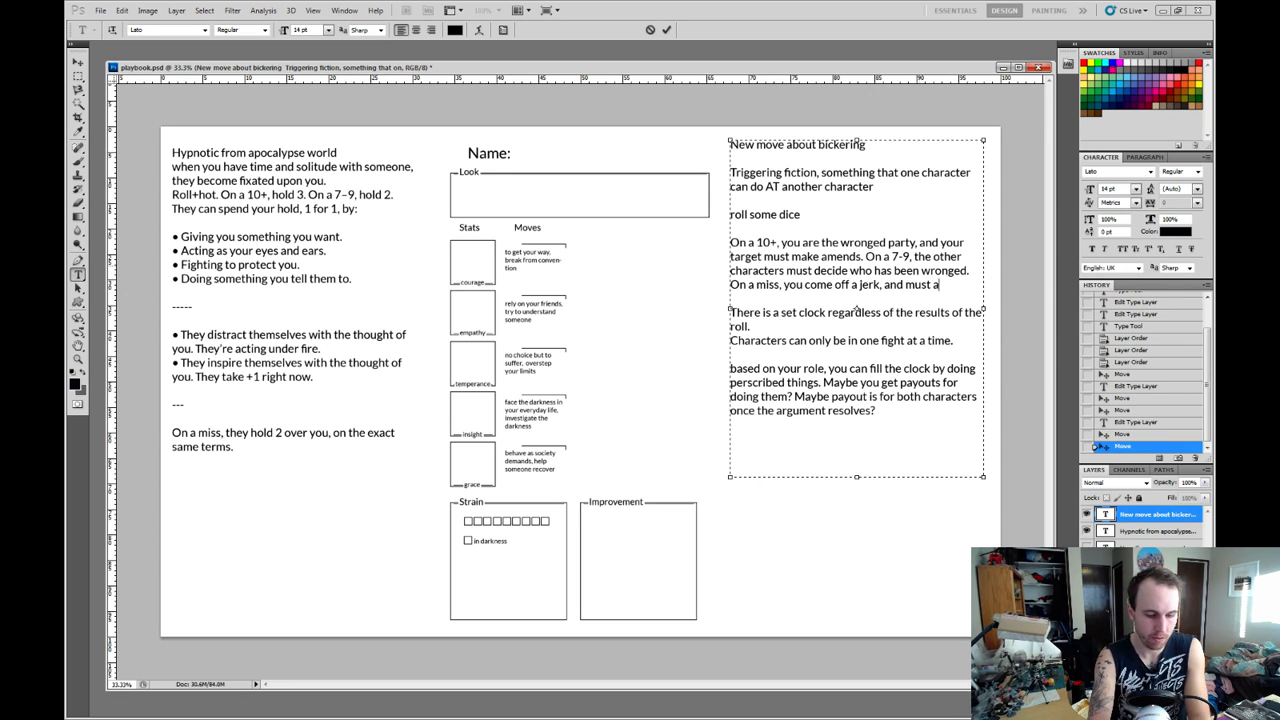
pyautogui.write('mends to your')
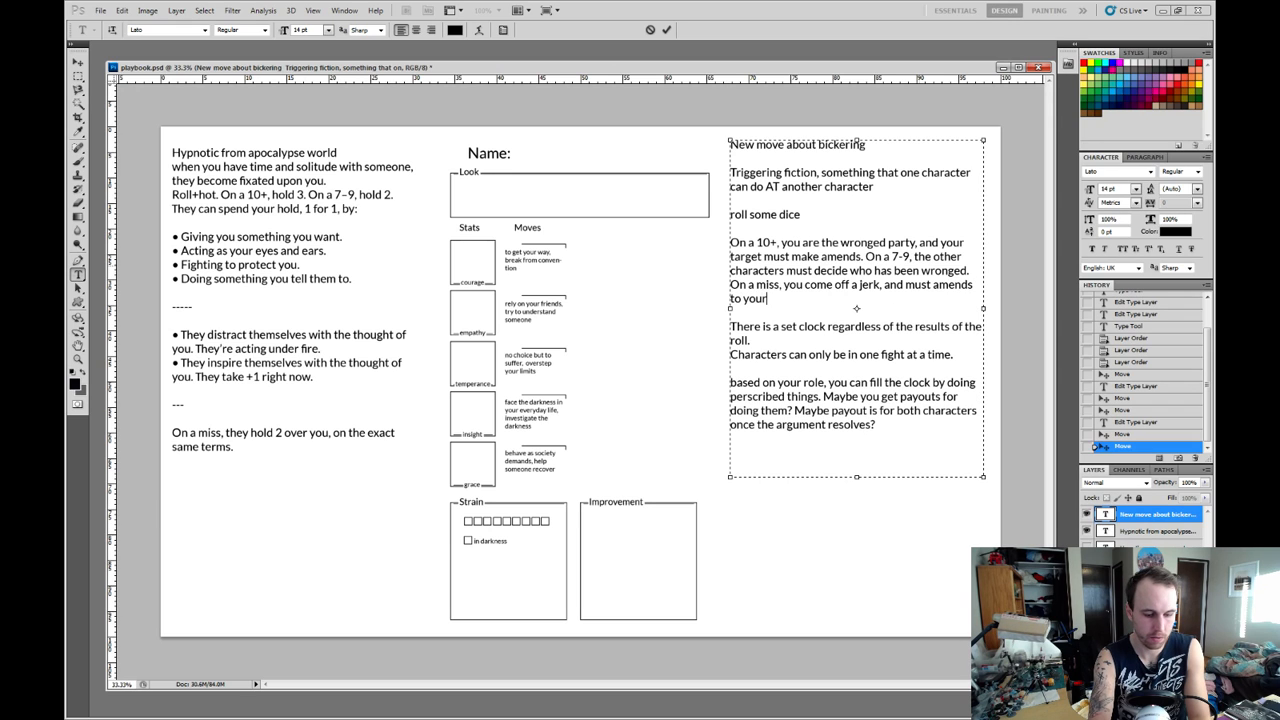
pyautogui.write(' target.')
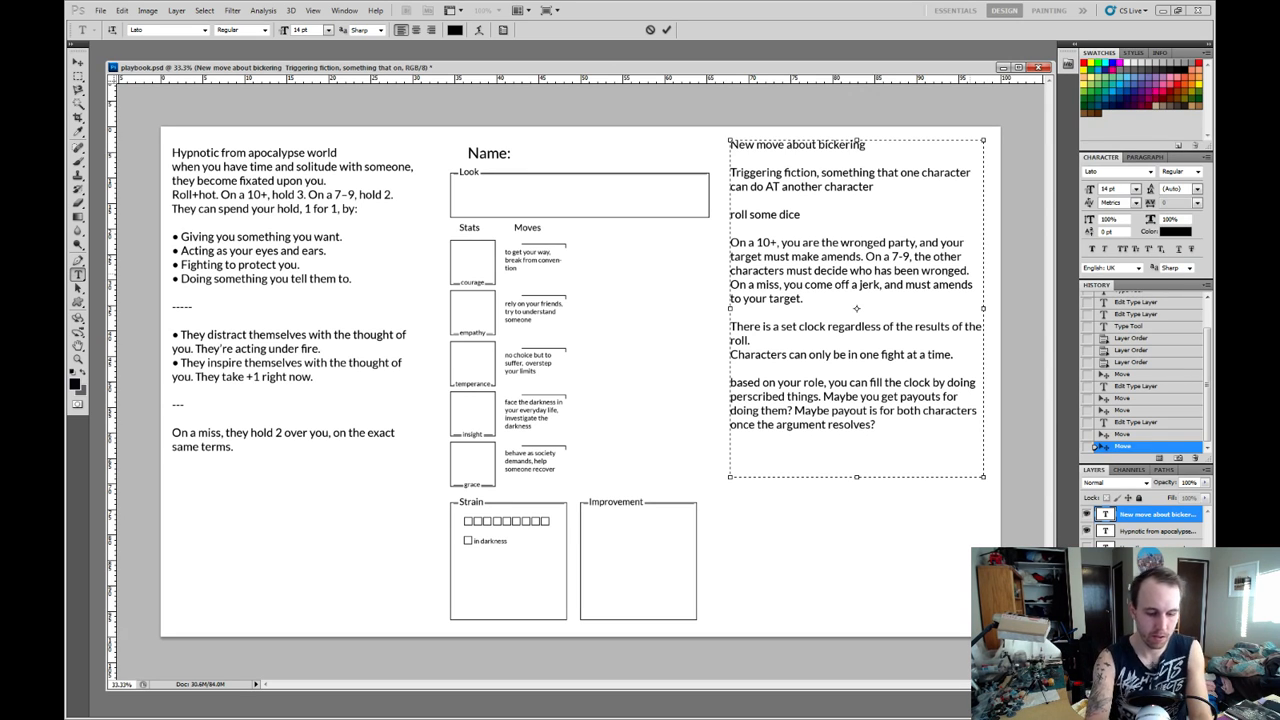
# Extend the 7-9 sentence after "who has been wronged" with ", if no one can agree, the MC decides".
pyautogui.write(', ')
pyautogui.write('if no one ca')
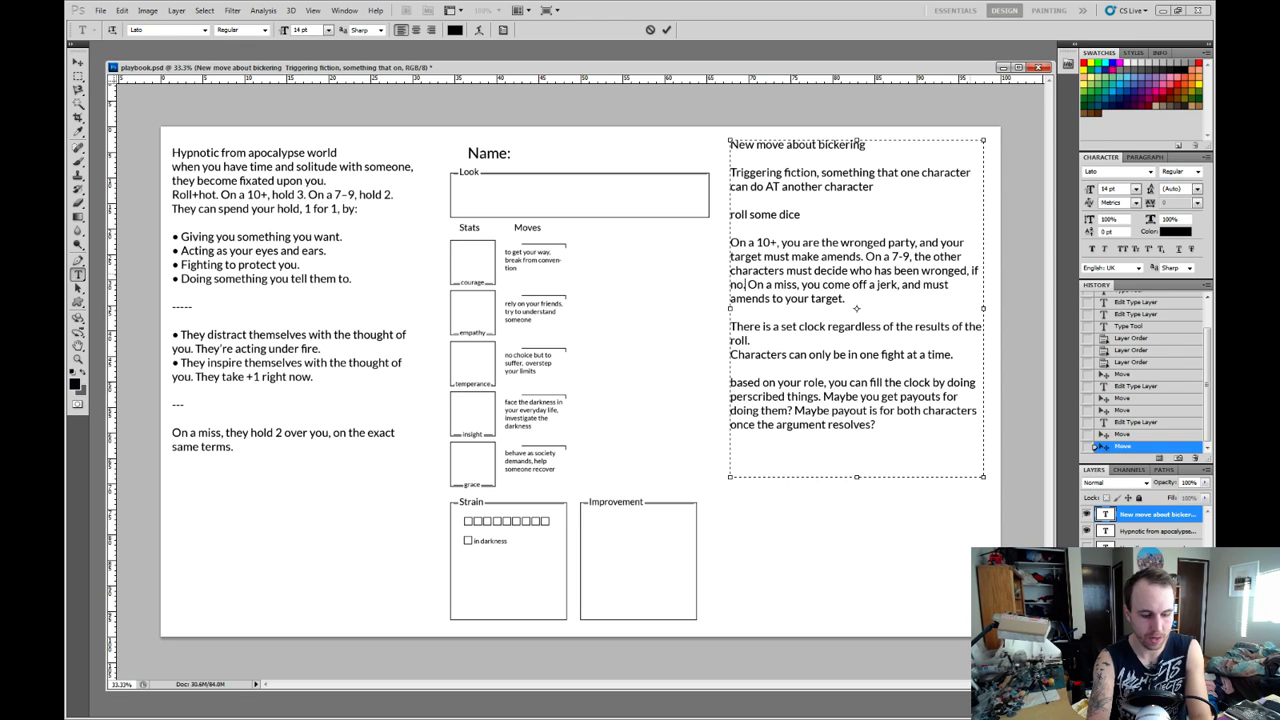
pyautogui.write('n agree, the M')
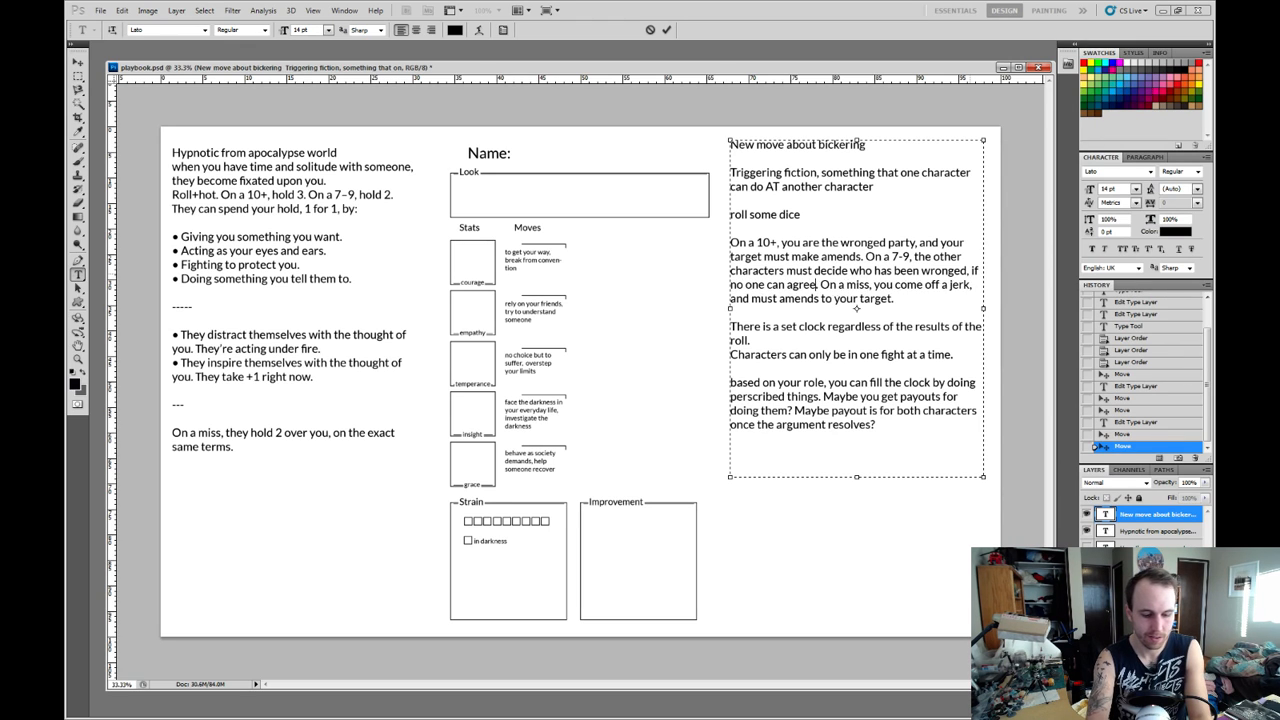
pyautogui.write('C decides')
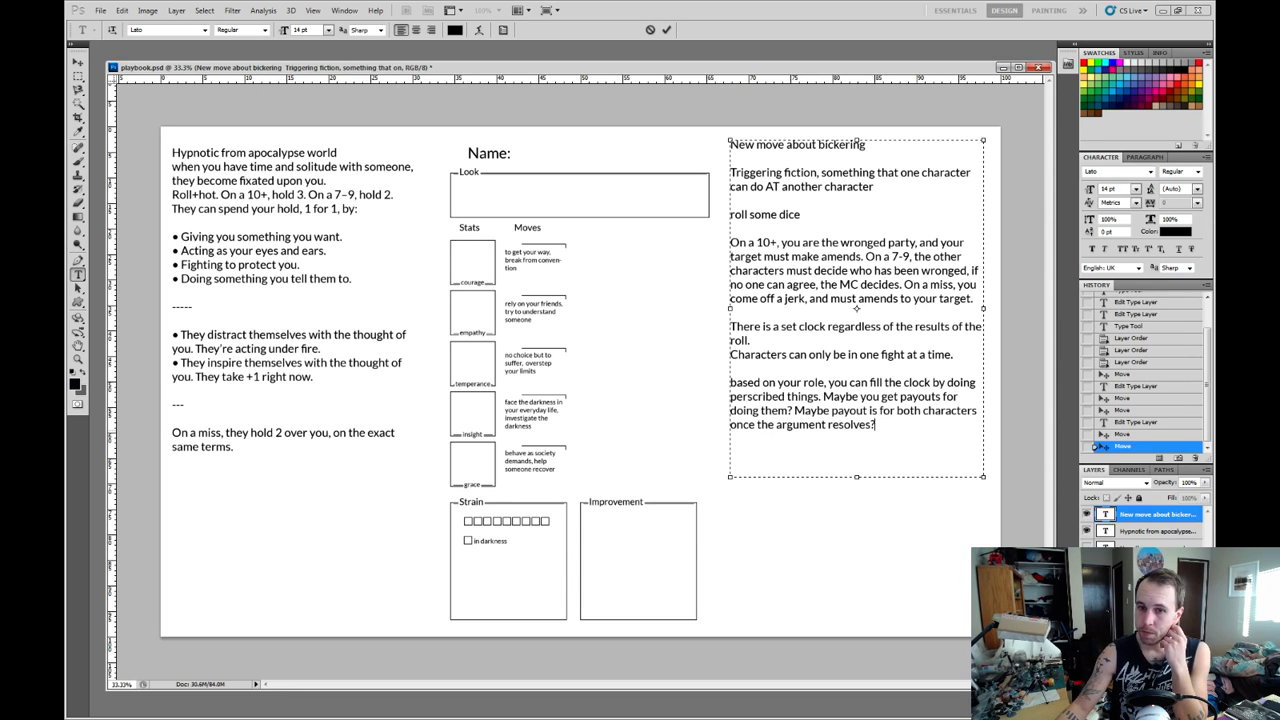
# Lengthen the bickering move's text box downward to make room below the role paragraph.
pyautogui.moveTo(876, 425); pyautogui.dragTo(731, 381)
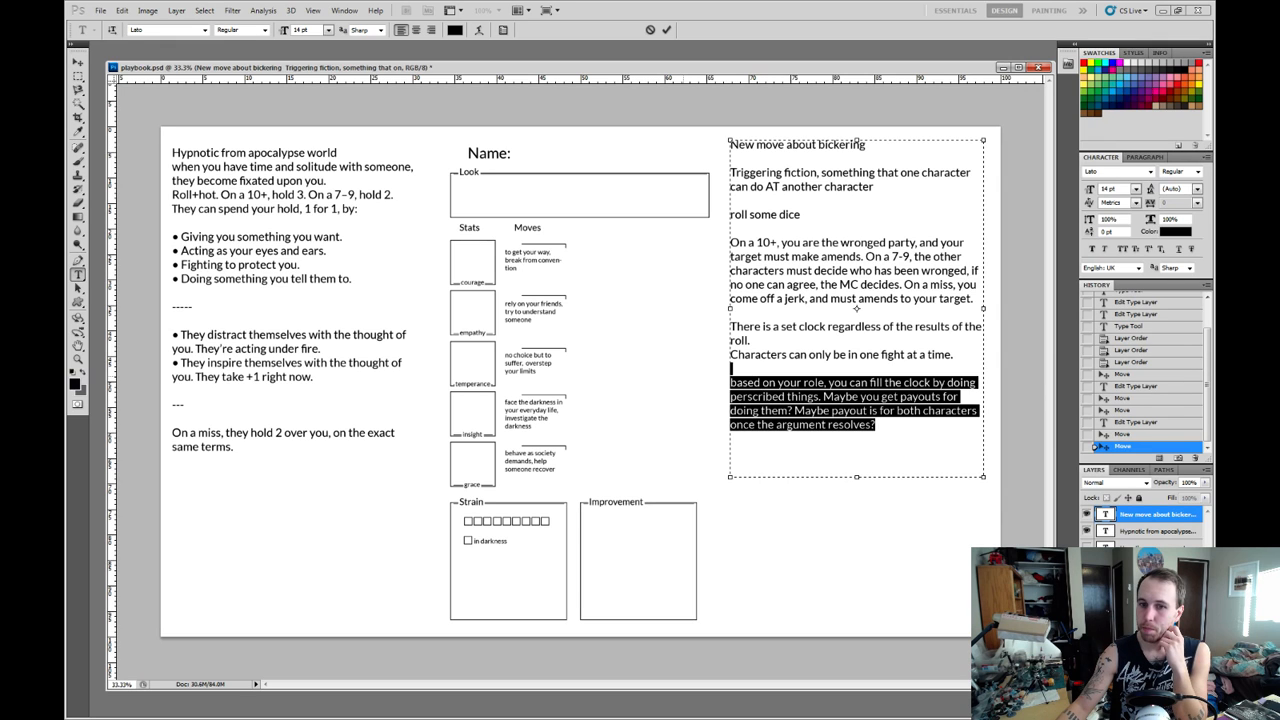
pyautogui.click(876, 425)
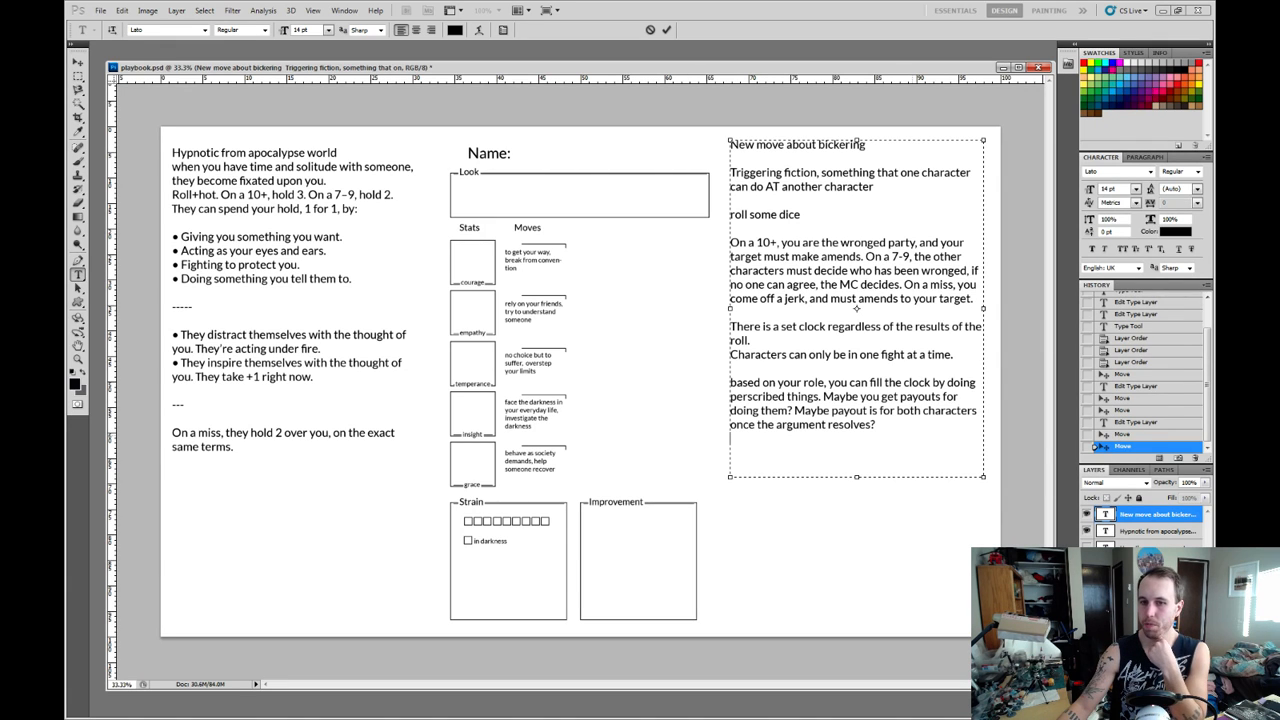
pyautogui.moveTo(857, 477); pyautogui.dragTo(857, 584)
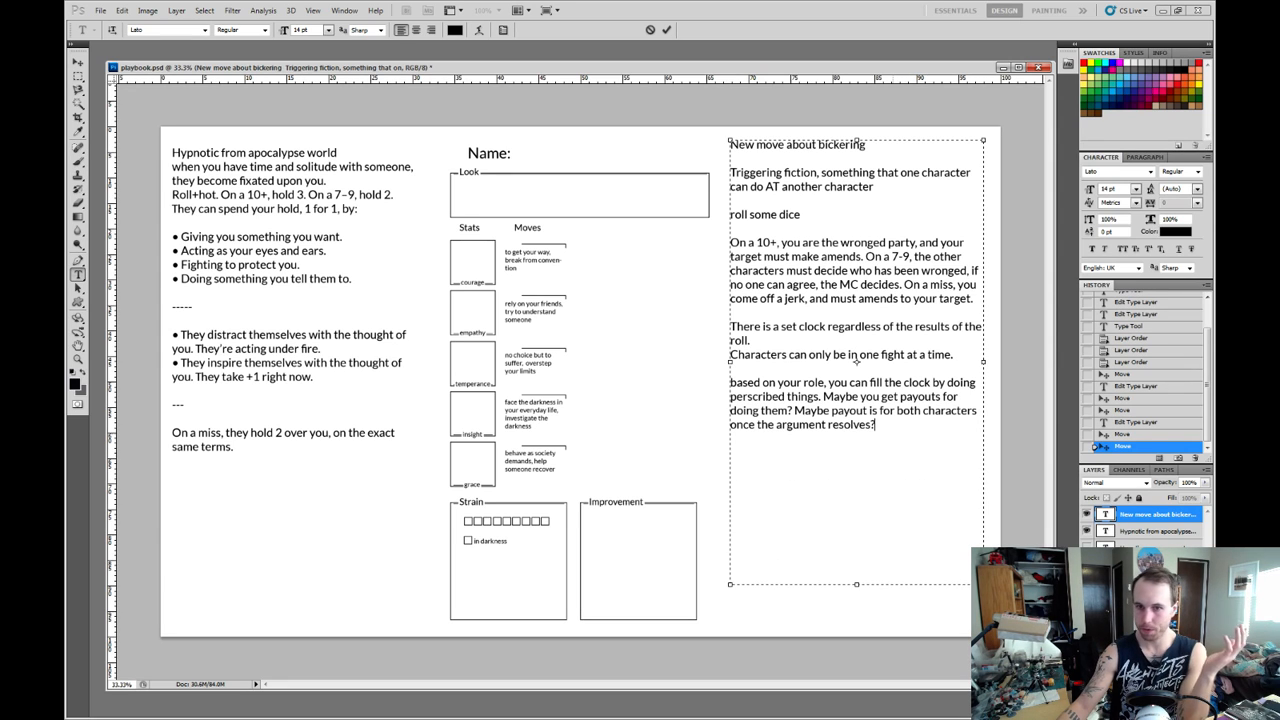
# Below the role paragraph, add the line "wronged party can do:" with a dash on the line under it.
pyautogui.press('Return')
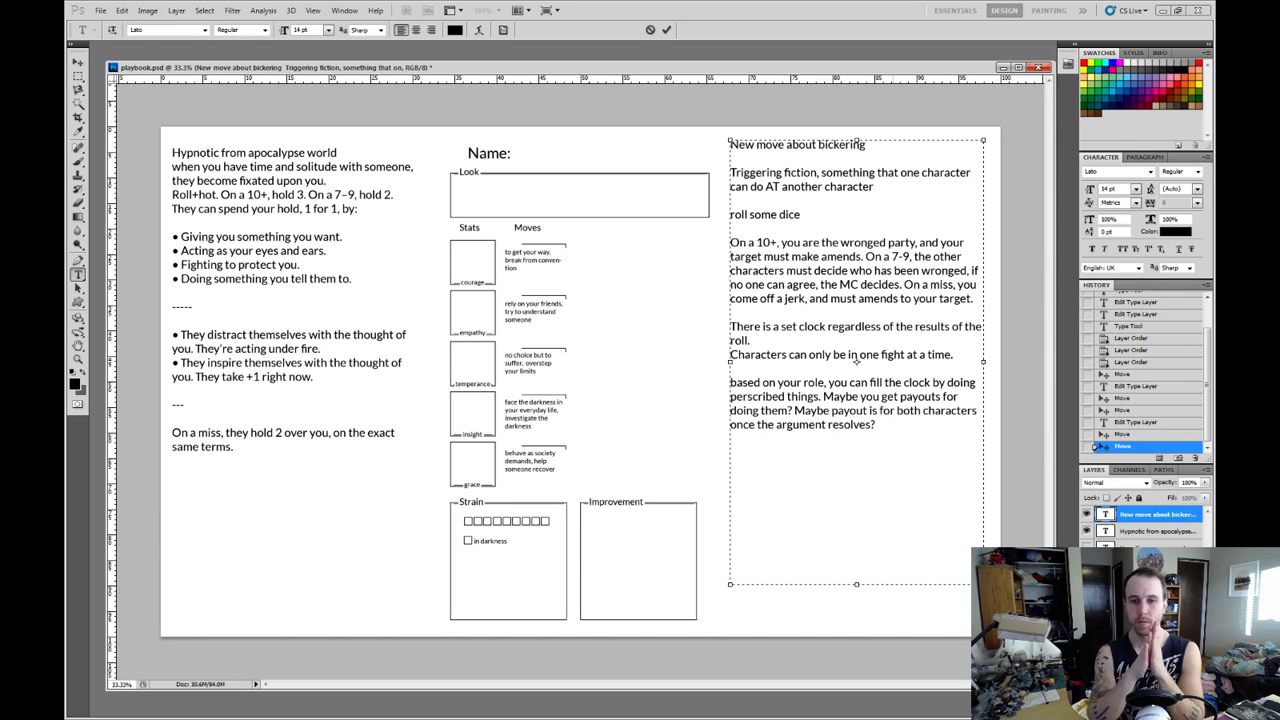
pyautogui.write('- ')
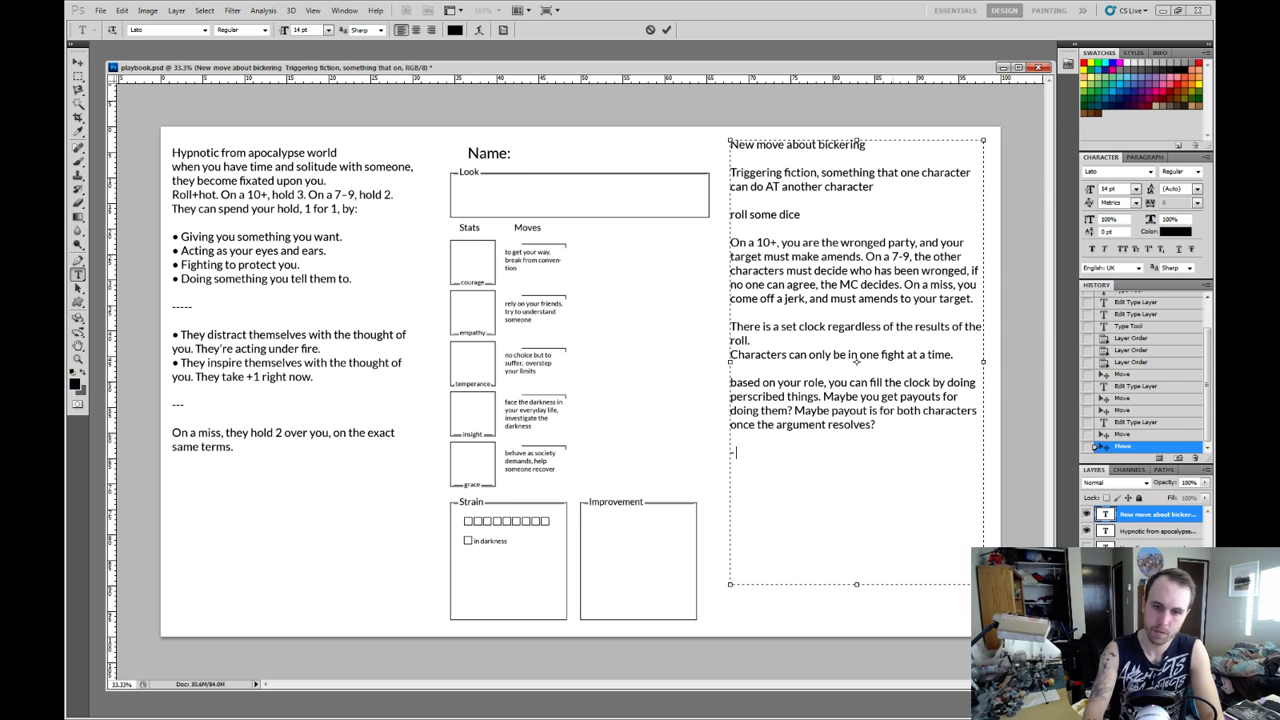
pyautogui.write('wronged')
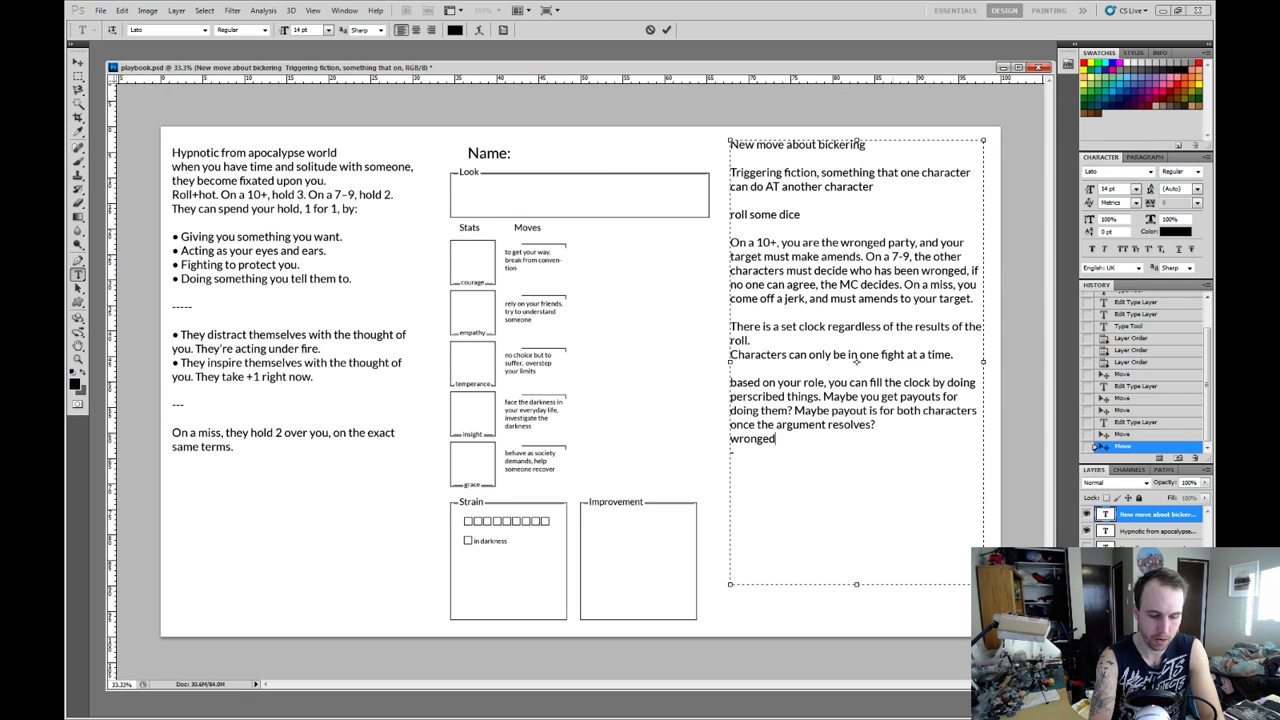
pyautogui.write(' pa rty can do:')
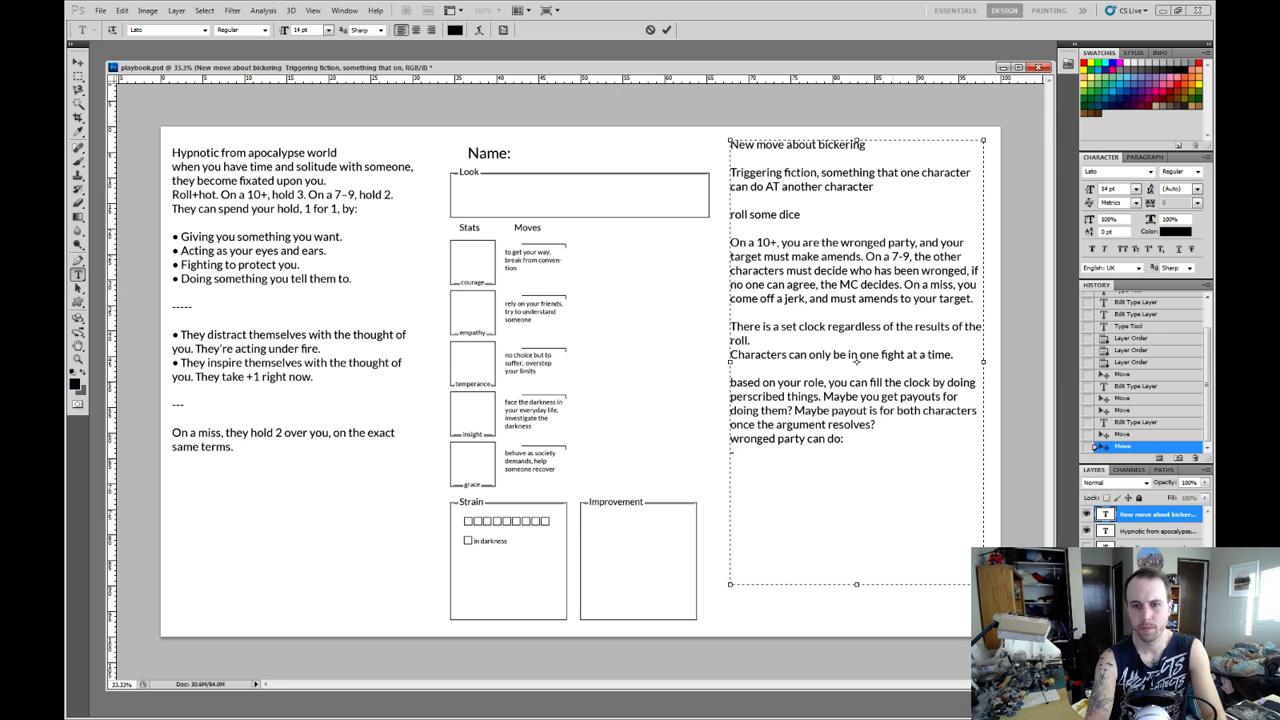
# Write "offer forgiveness" as the first bullet under "wronged party can do:".
pyautogui.write('- of')
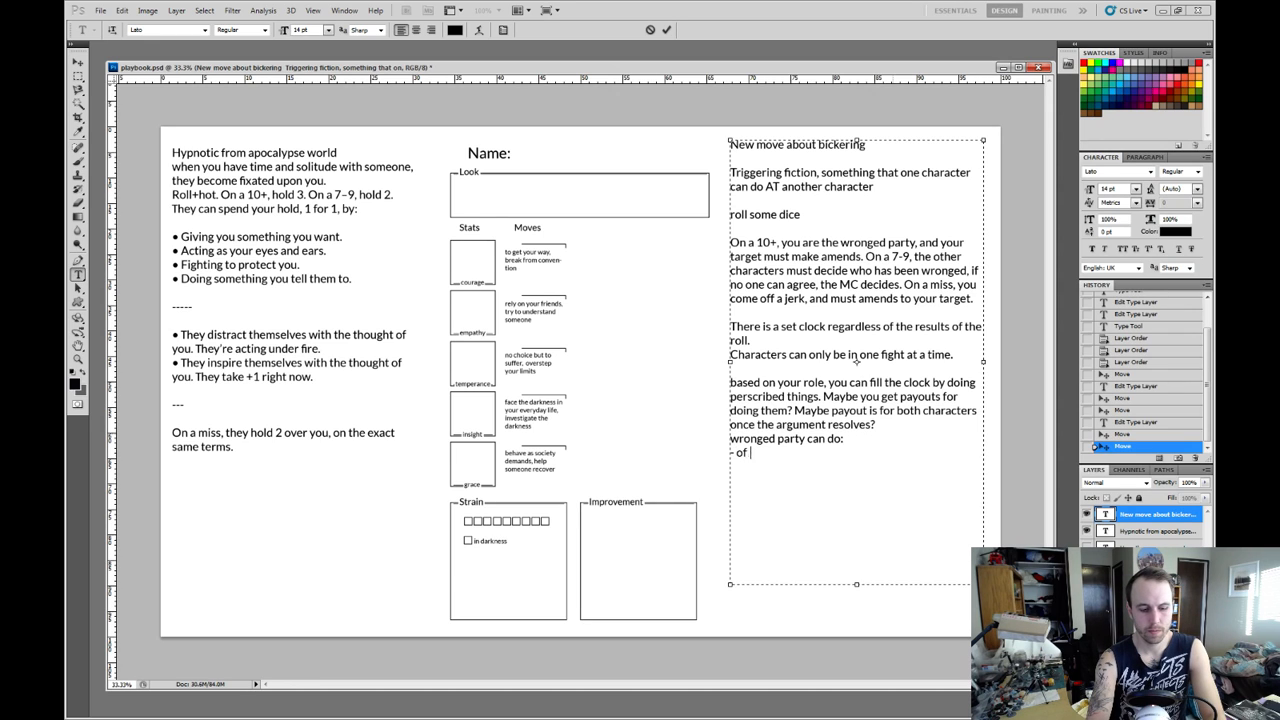
pyautogui.write('fer forgiving')
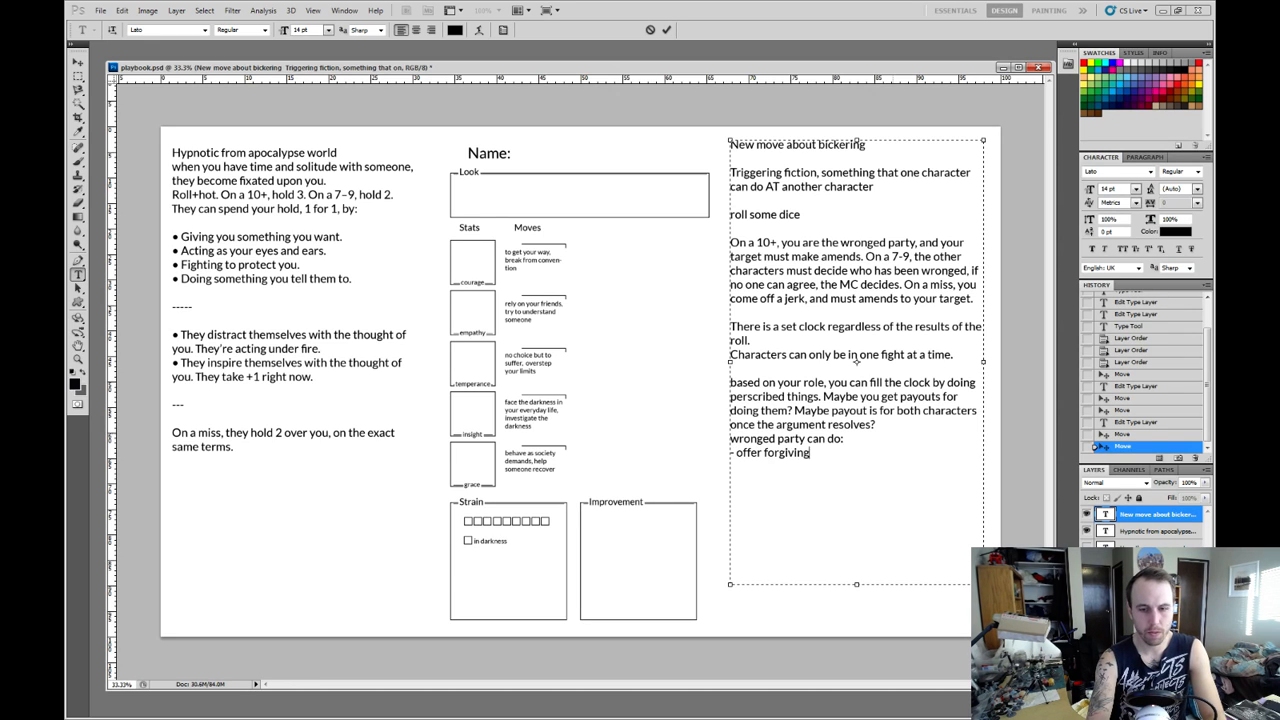
pyautogui.press('BackSpace')
pyautogui.press('BackSpace')
pyautogui.press('BackSpace')
pyautogui.write('ness')
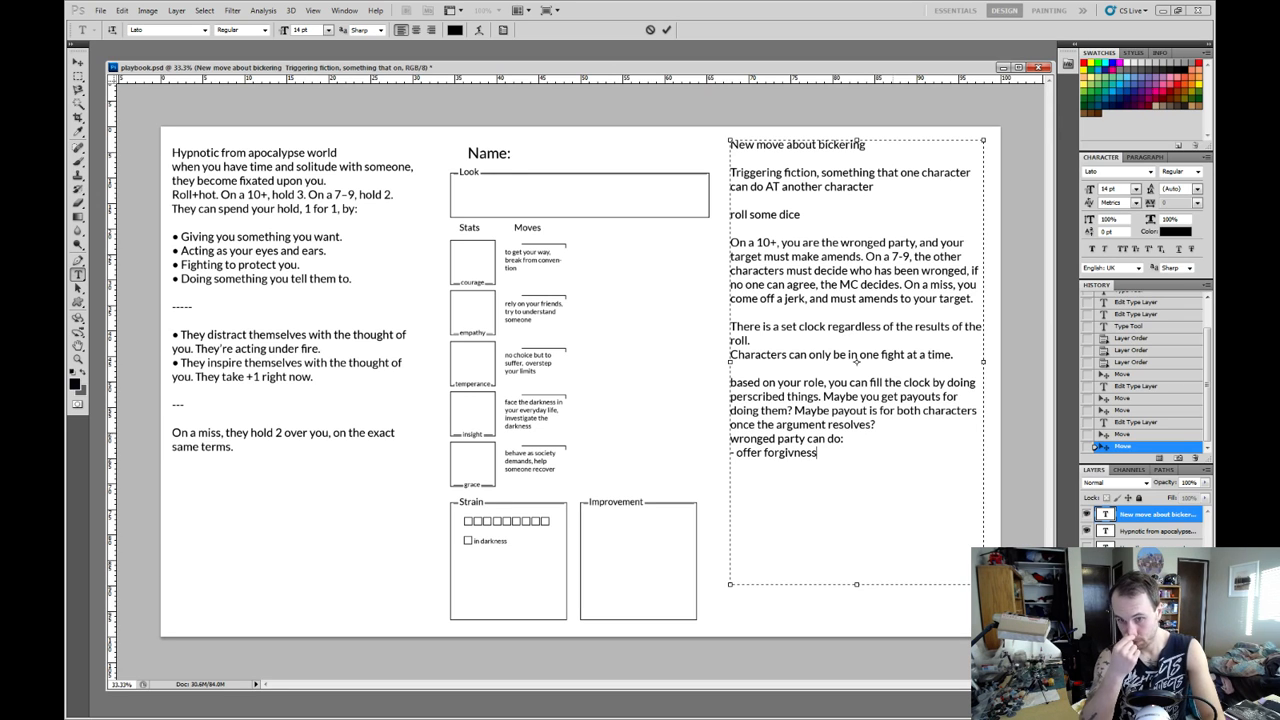
pyautogui.press('Left')
pyautogui.press('Left')
pyautogui.press('Left')
pyautogui.press('Left')
pyautogui.write('e')
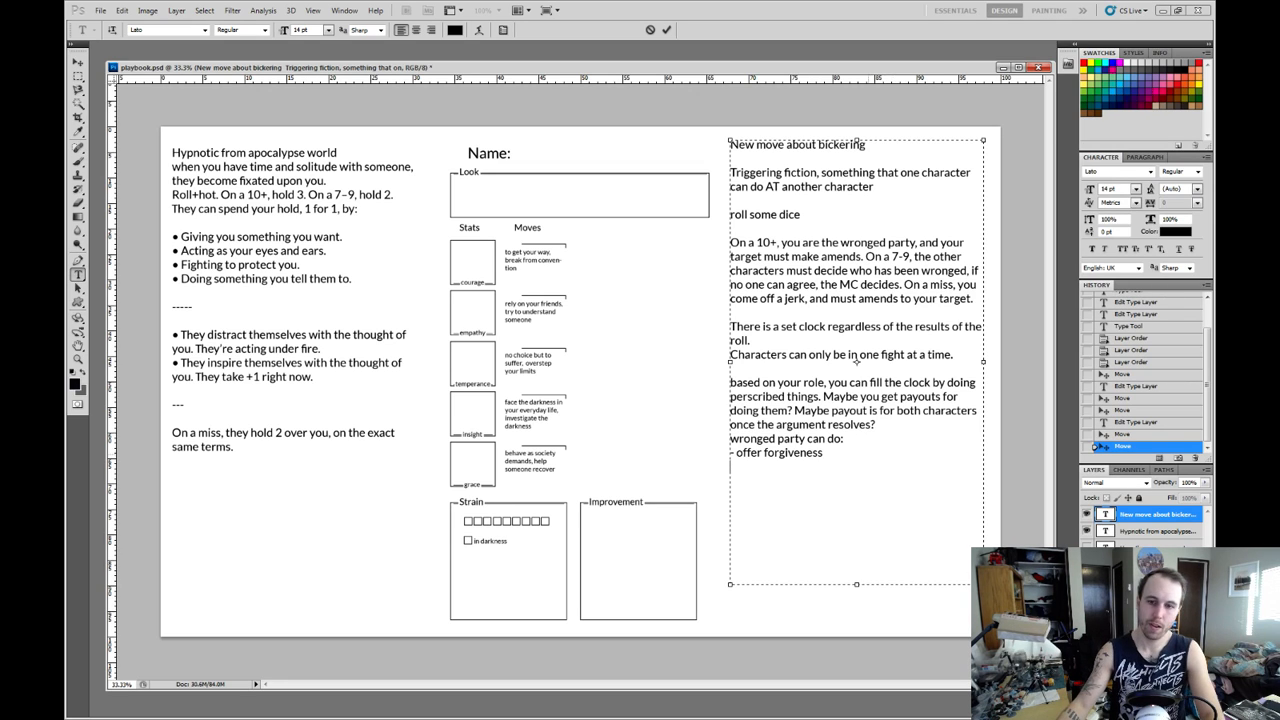
# Replace the bullet text "offer forgiveness" with "State an unfullfilled need to the other player".
pyautogui.moveTo(824, 453); pyautogui.dragTo(737, 453)
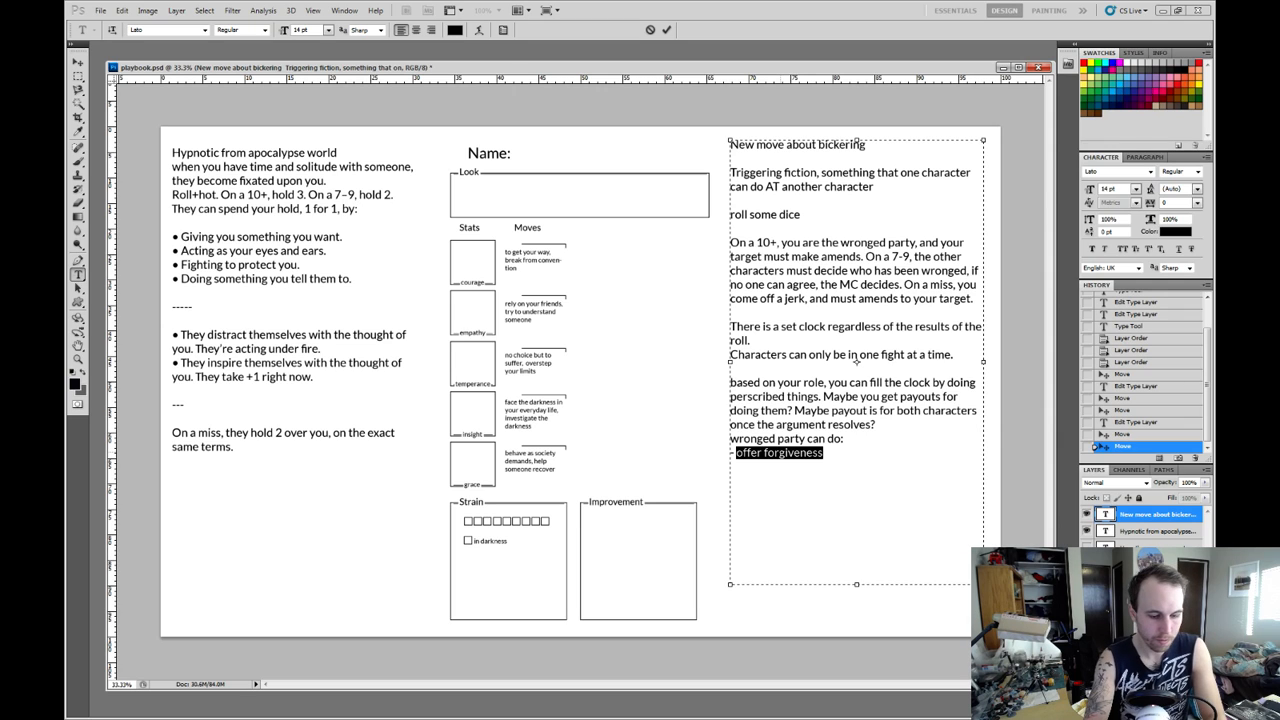
pyautogui.write('St')
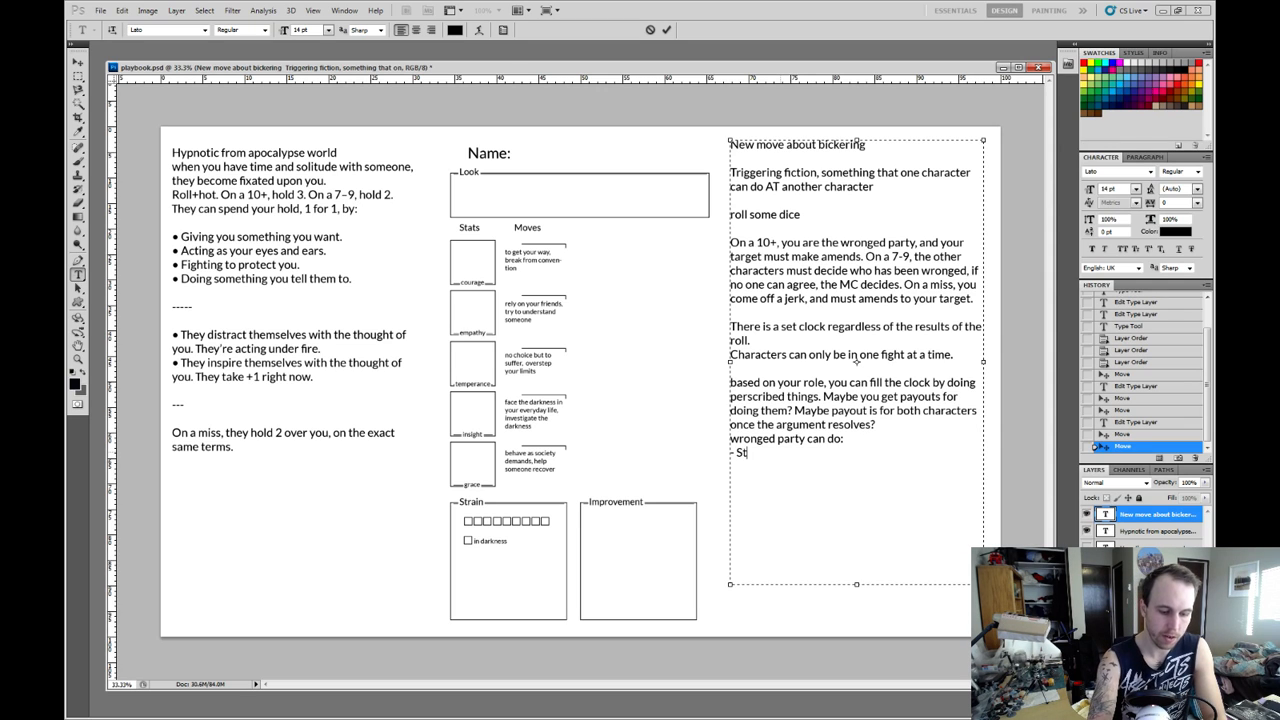
pyautogui.write('ate')
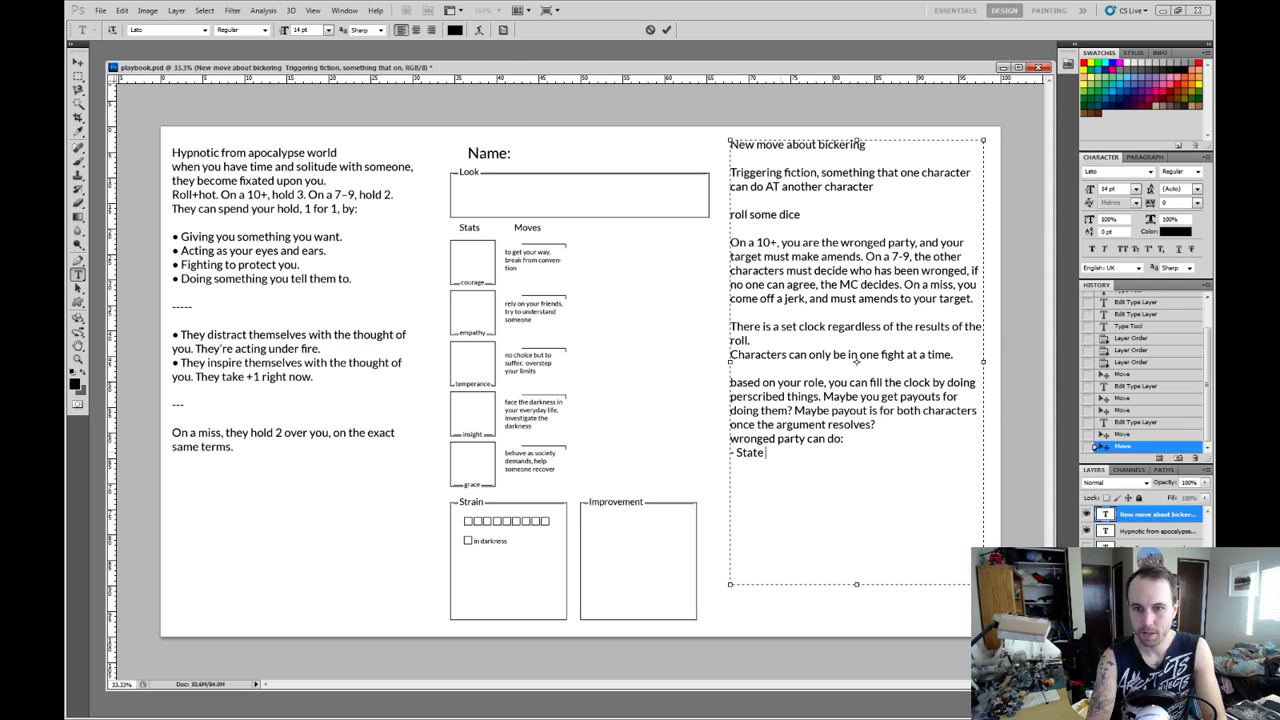
pyautogui.write(' an unful')
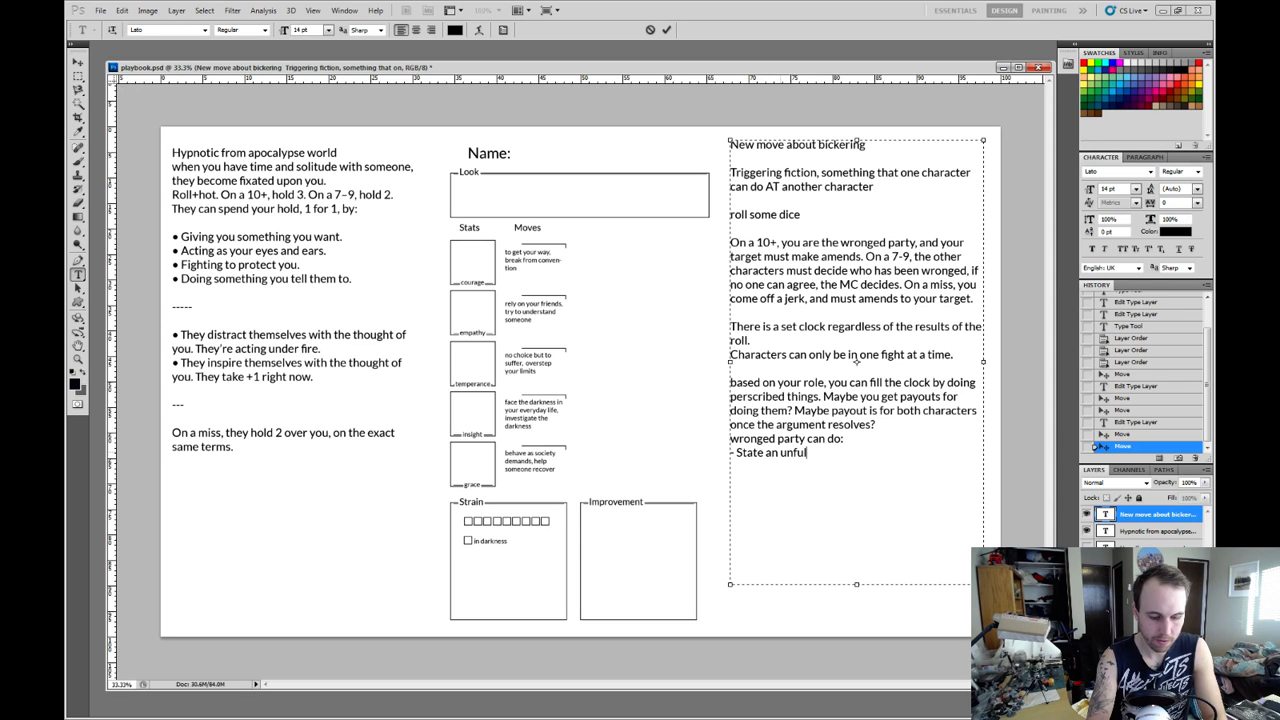
pyautogui.write('lfilled ne ')
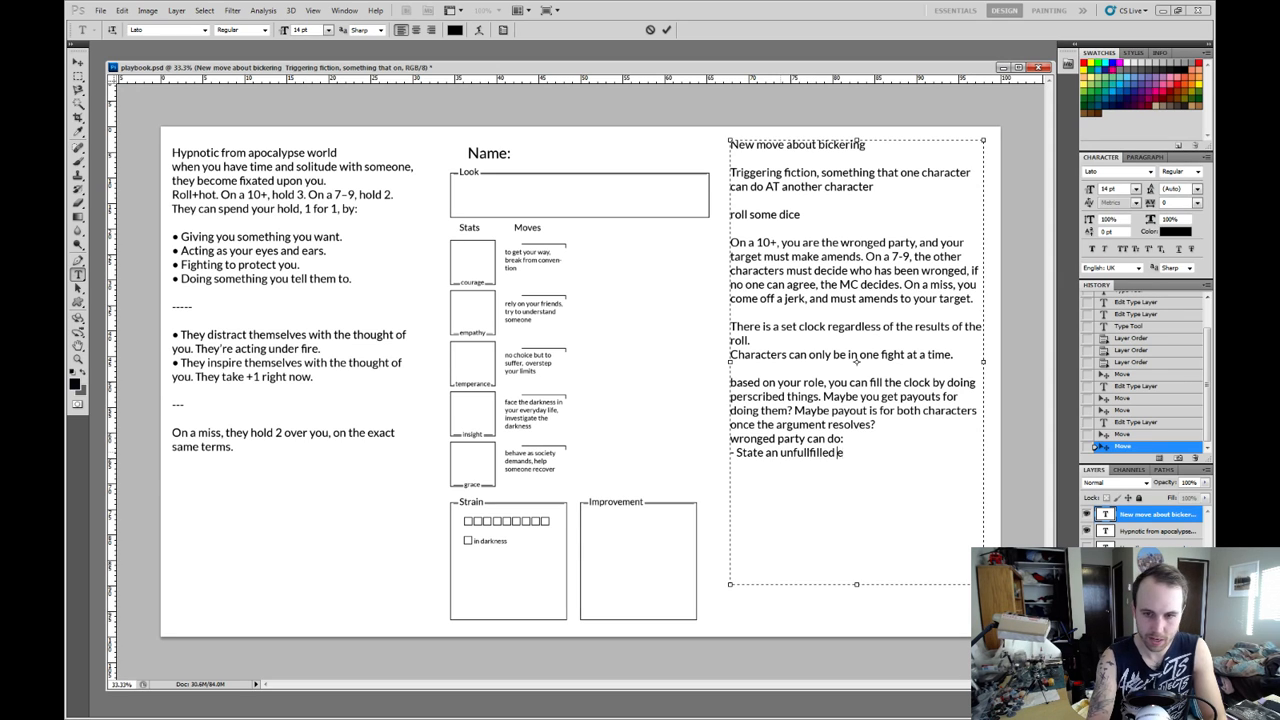
pyautogui.write('ed to the')
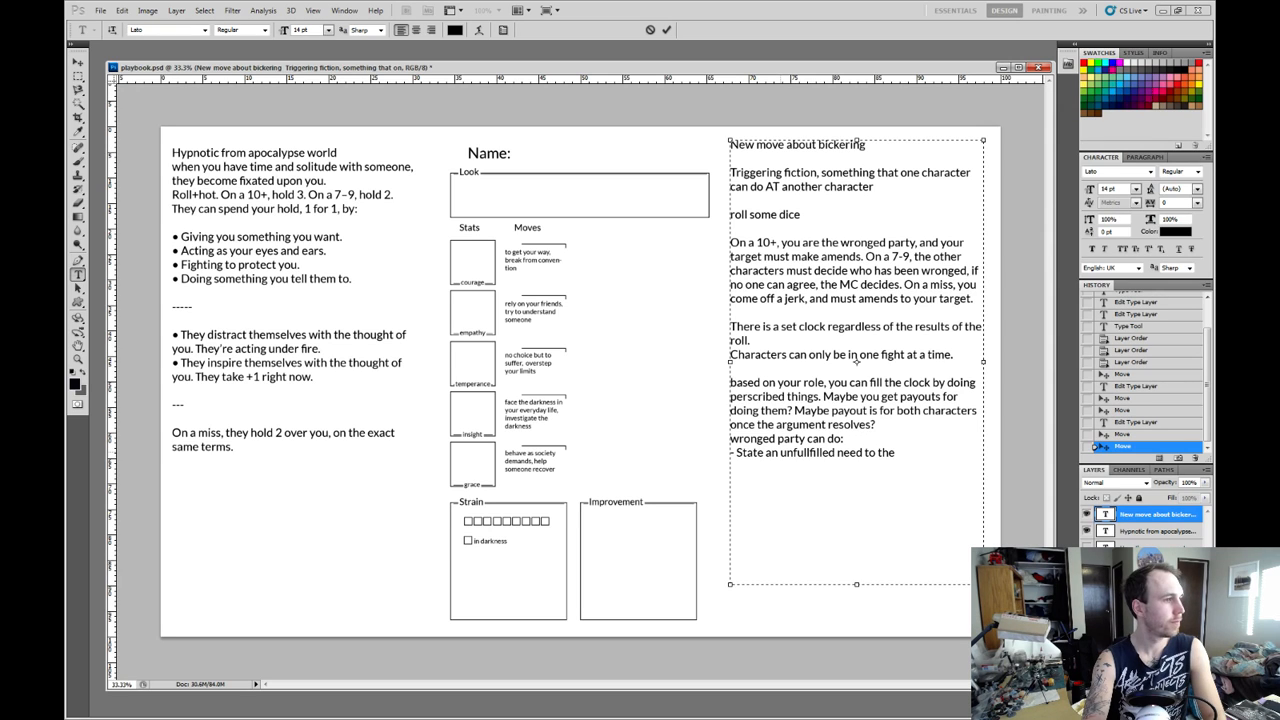
pyautogui.write('other player')
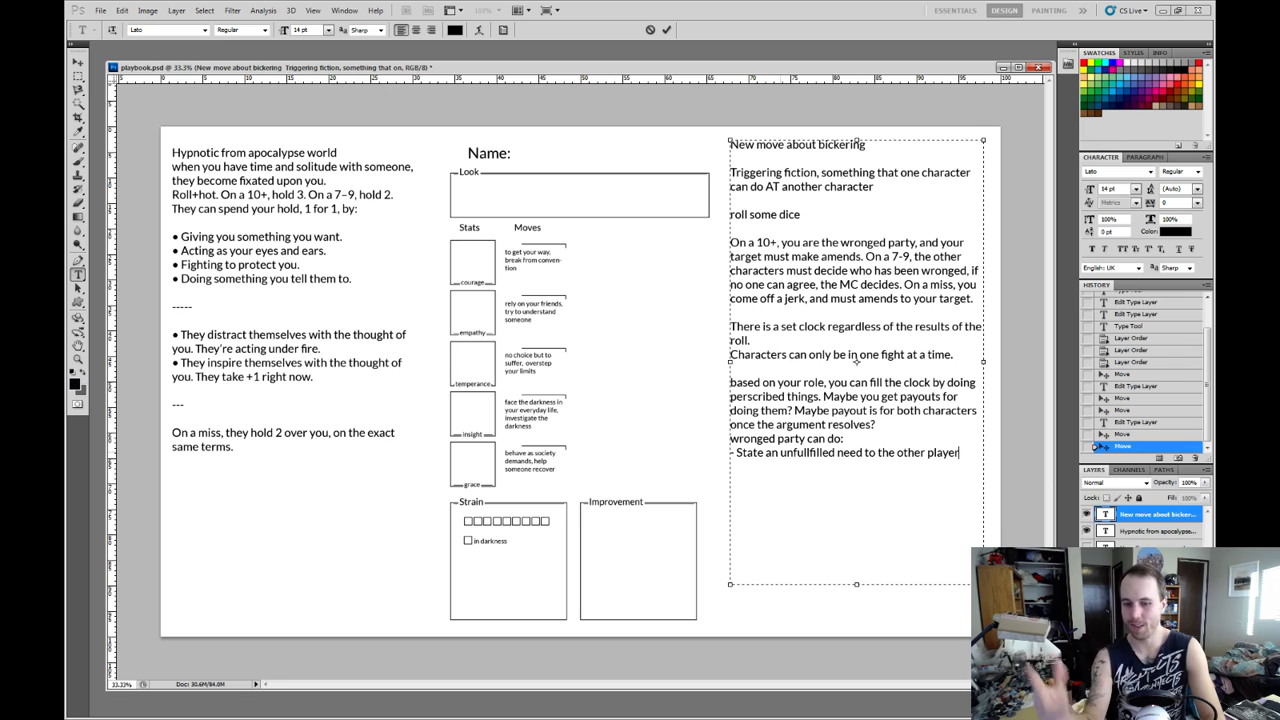
# Insert a new dash bullet line above the unfullfilled need bullet.
pyautogui.press('Home')
pyautogui.press('Return')
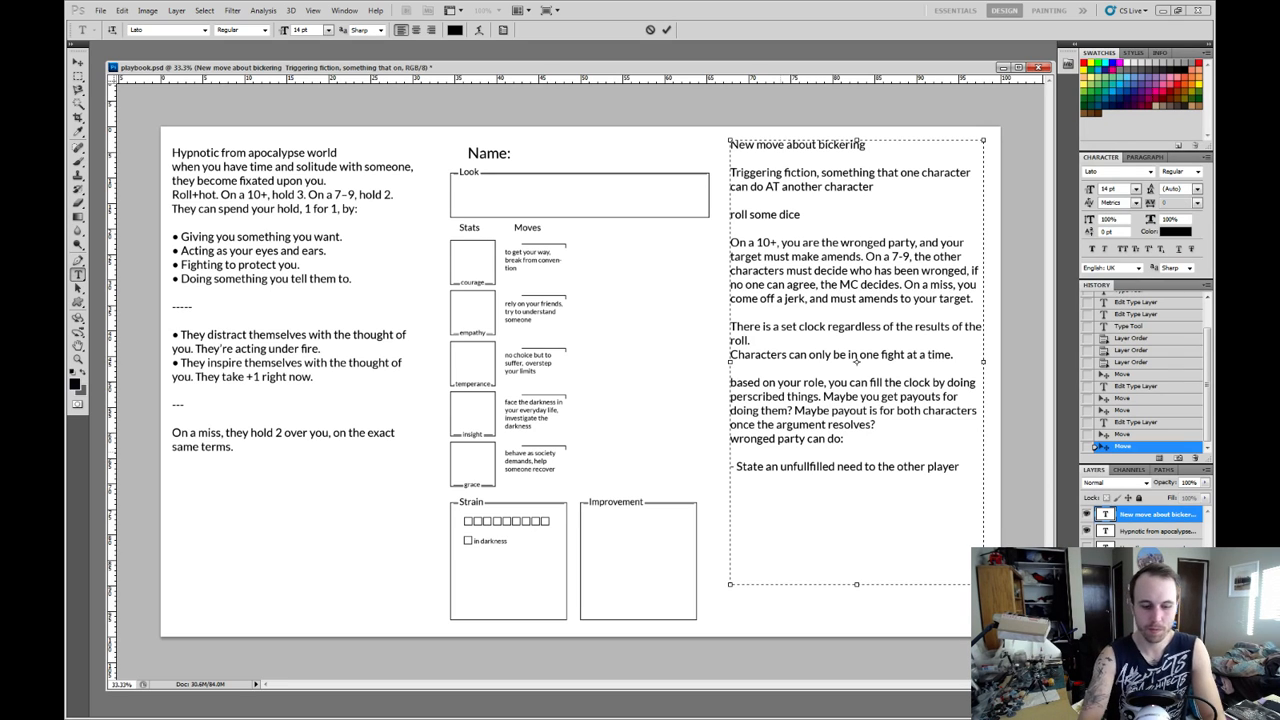
pyautogui.write('- State')
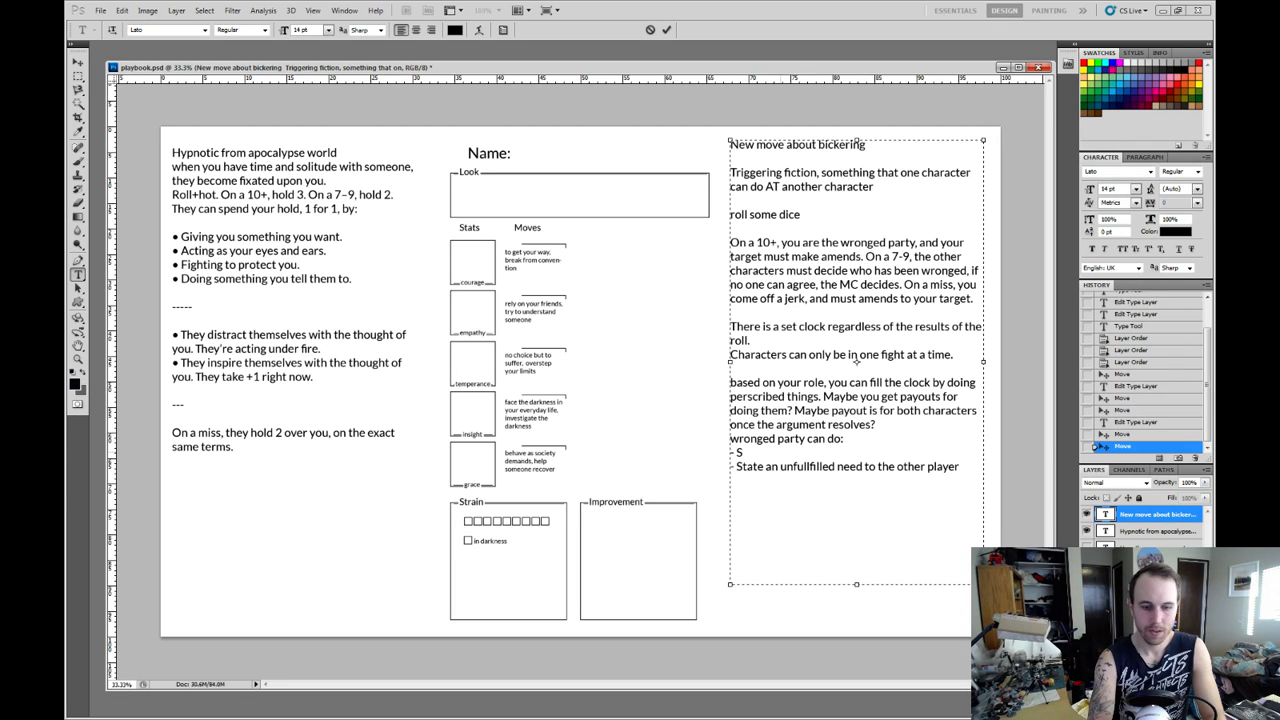
pyautogui.press('BackSpace')
pyautogui.press('BackSpace')
pyautogui.press('BackSpace')
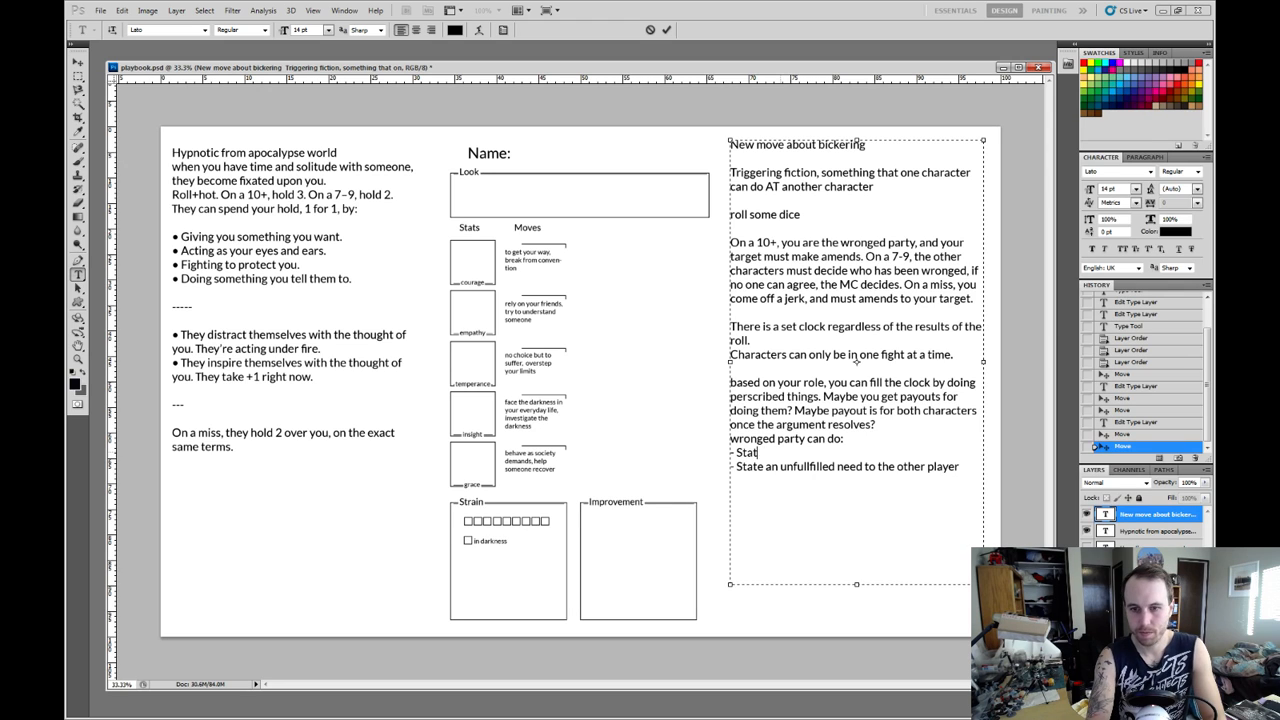
pyautogui.write('te')
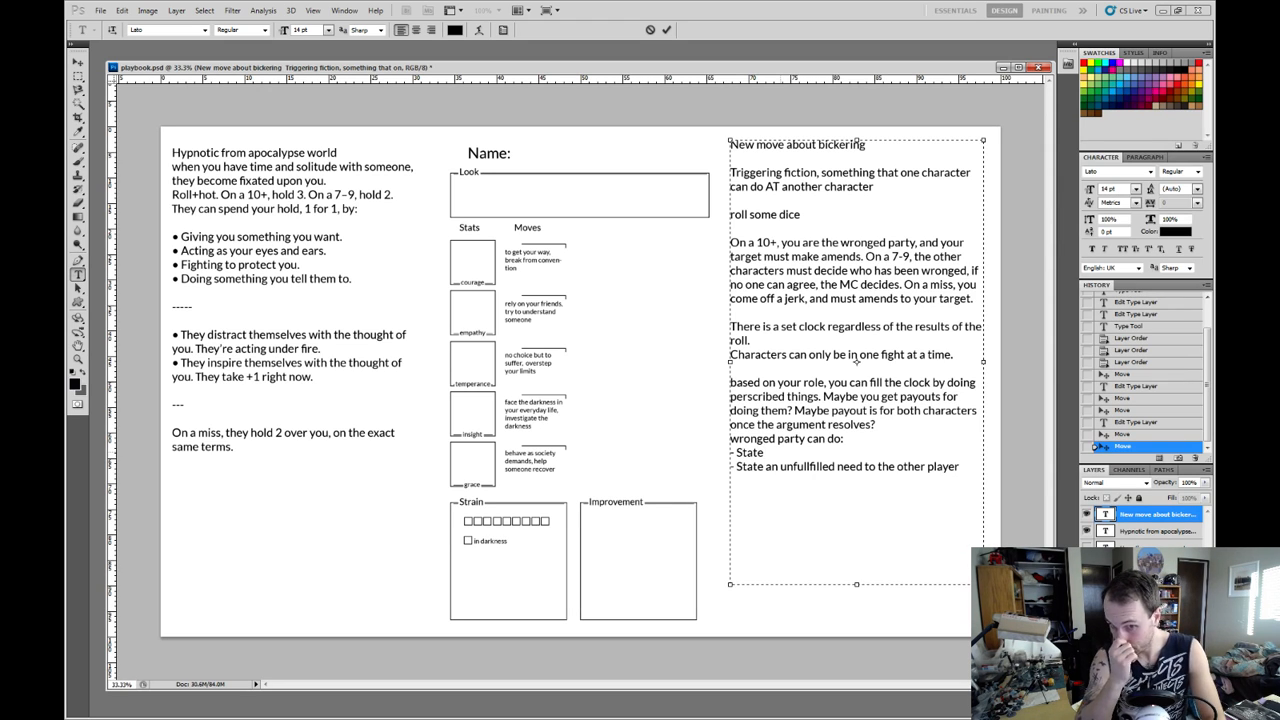
pyautogui.press('BackSpace')
pyautogui.press('BackSpace')
pyautogui.press('BackSpace')
pyautogui.press('BackSpace')
pyautogui.press('BackSpace')
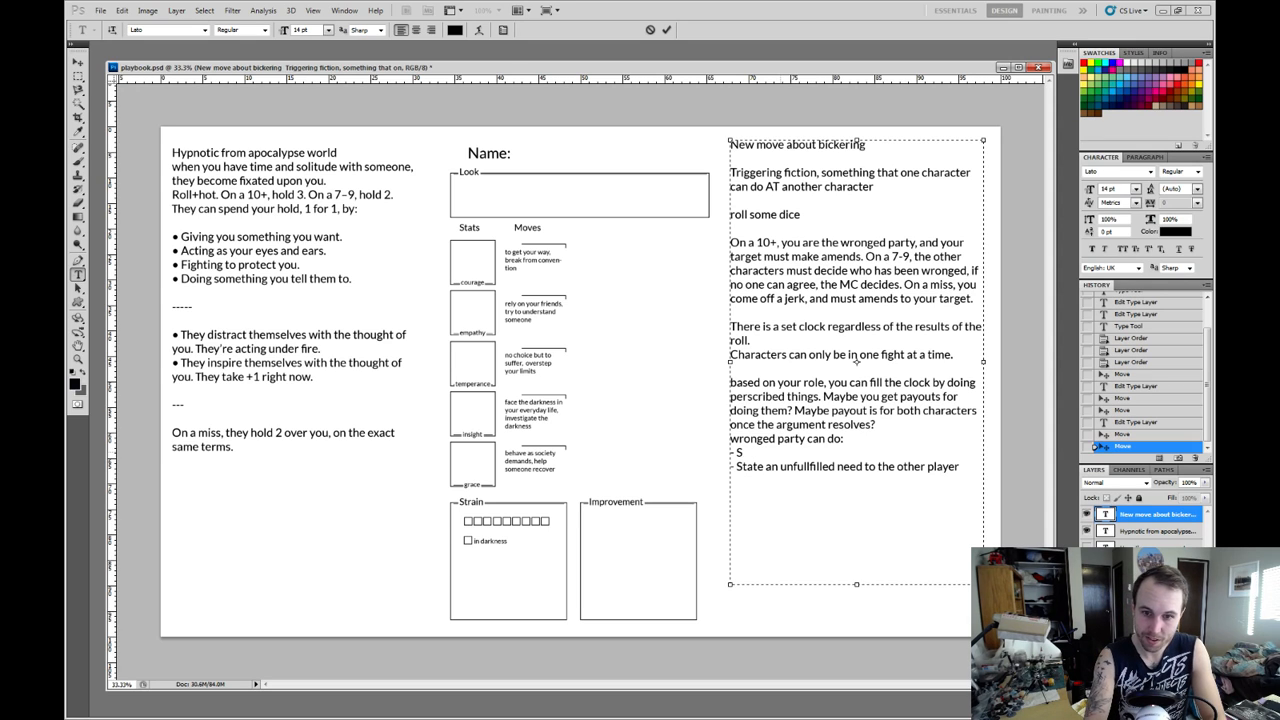
# Fill the new first bullet with "describe how the other PC made you feel when they did the thing".
pyautogui.write('descri')
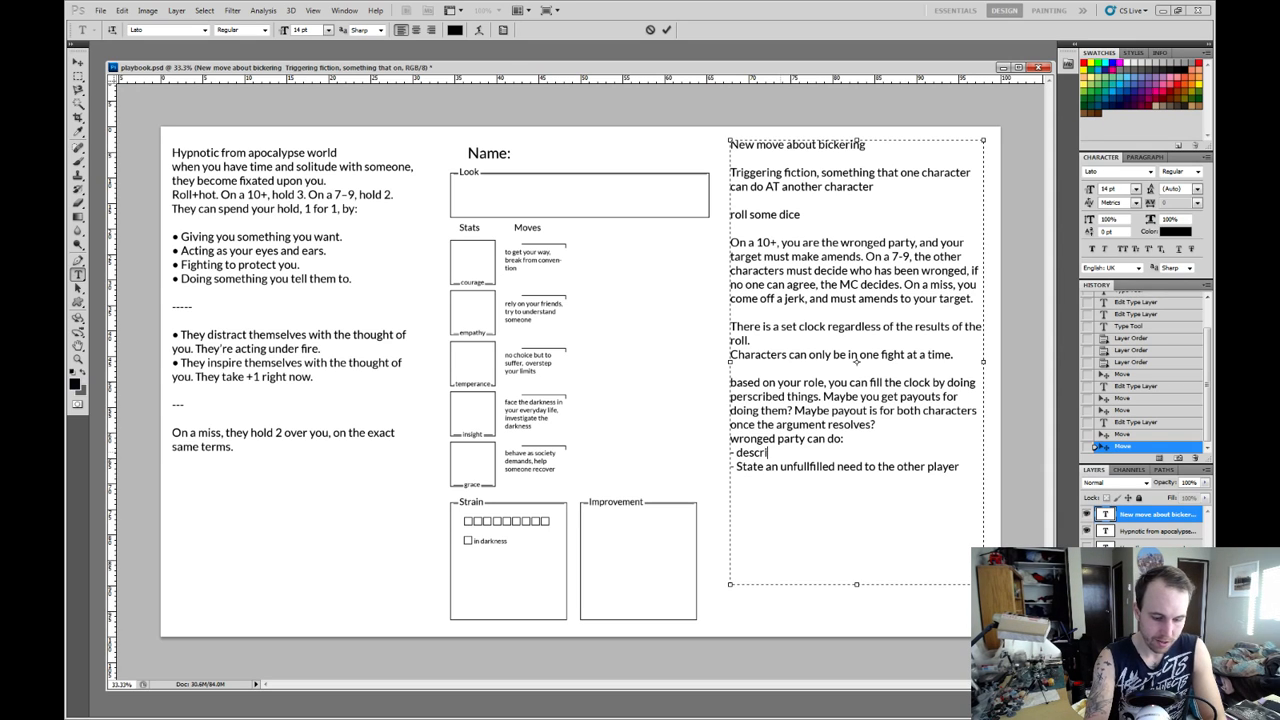
pyautogui.write('be how the')
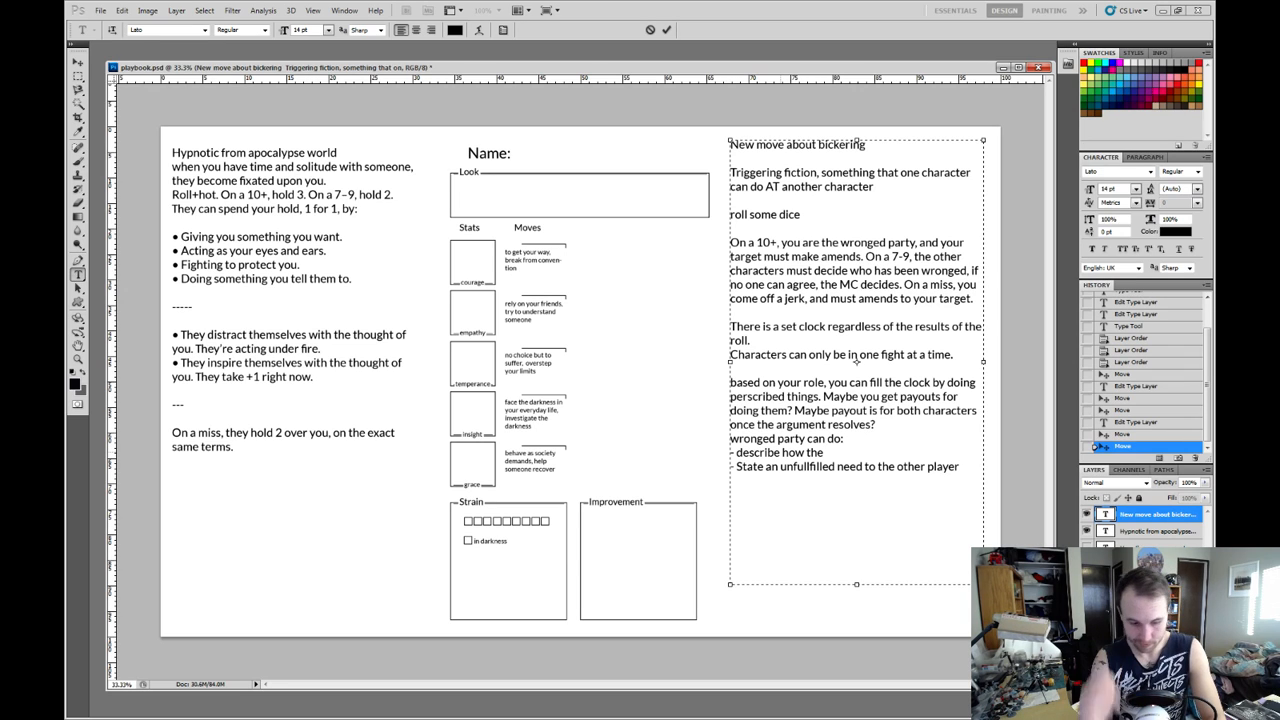
pyautogui.write(' o')
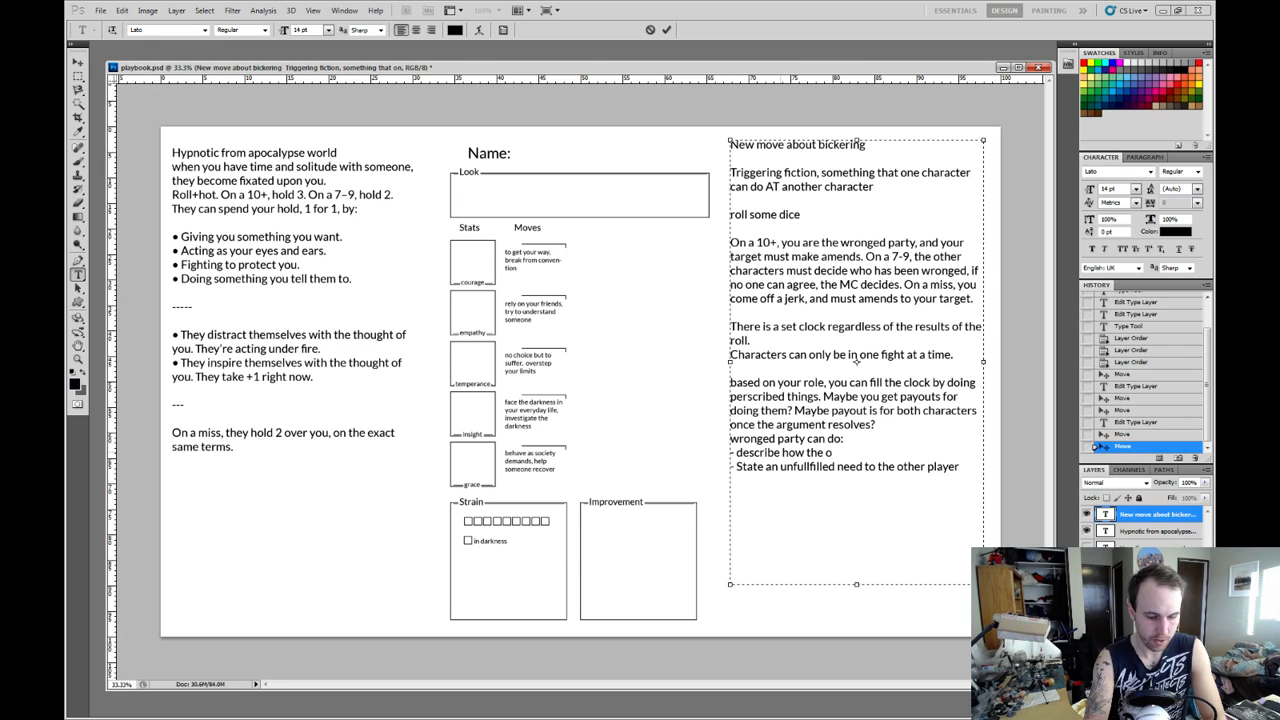
pyautogui.write('ther player')
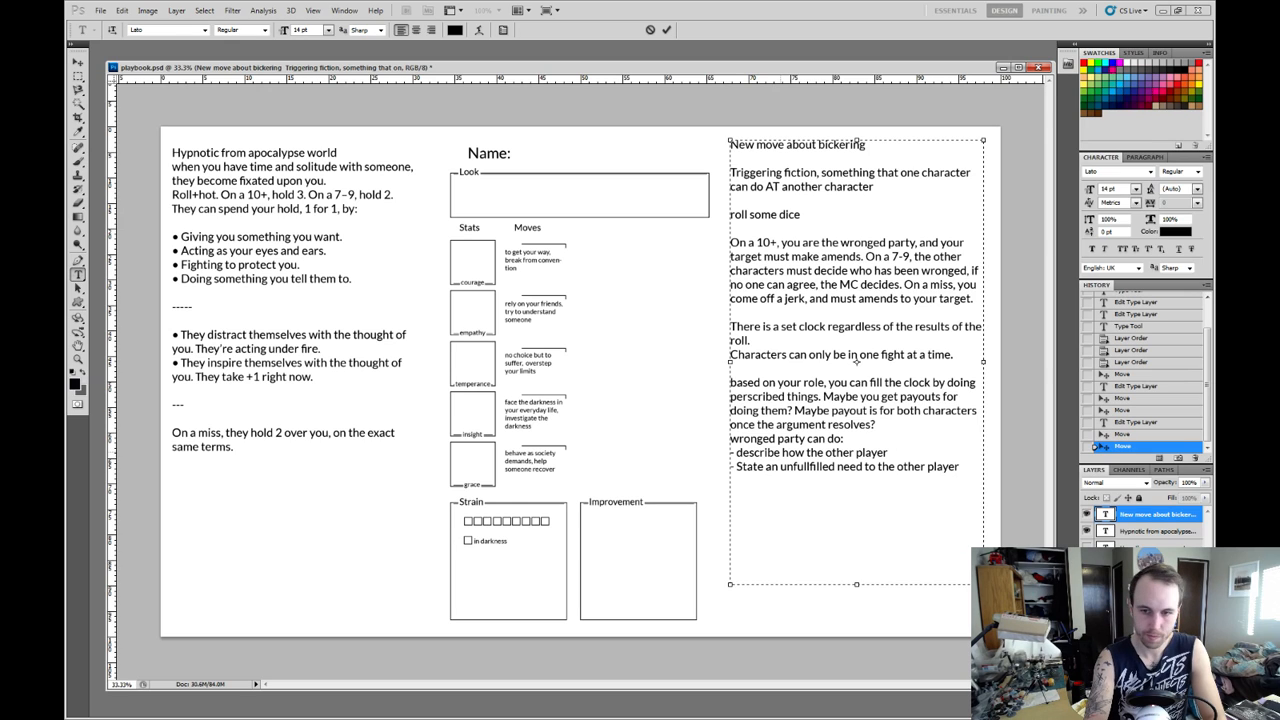
pyautogui.press('BackSpace')
pyautogui.press('BackSpace')
pyautogui.press('BackSpace')
pyautogui.press('BackSpace')
pyautogui.press('BackSpace')
pyautogui.press('BackSpace')
pyautogui.press('BackSpace')
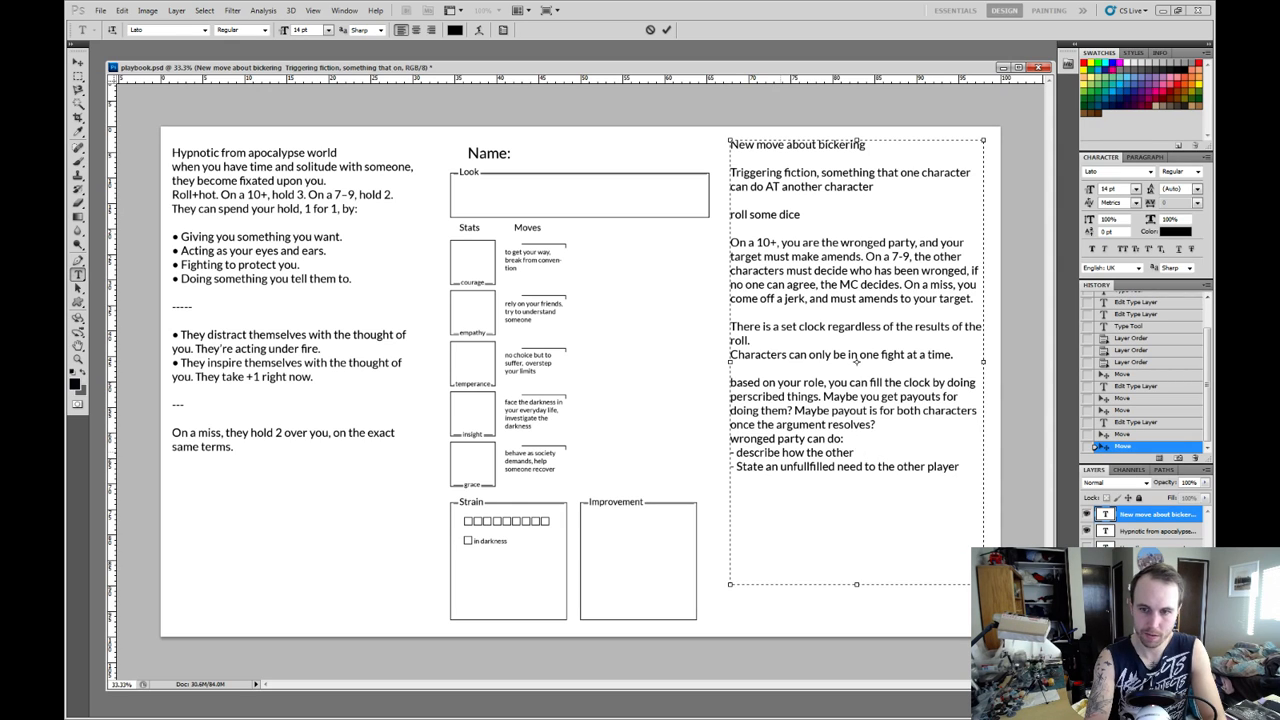
pyautogui.write('PC made yo')
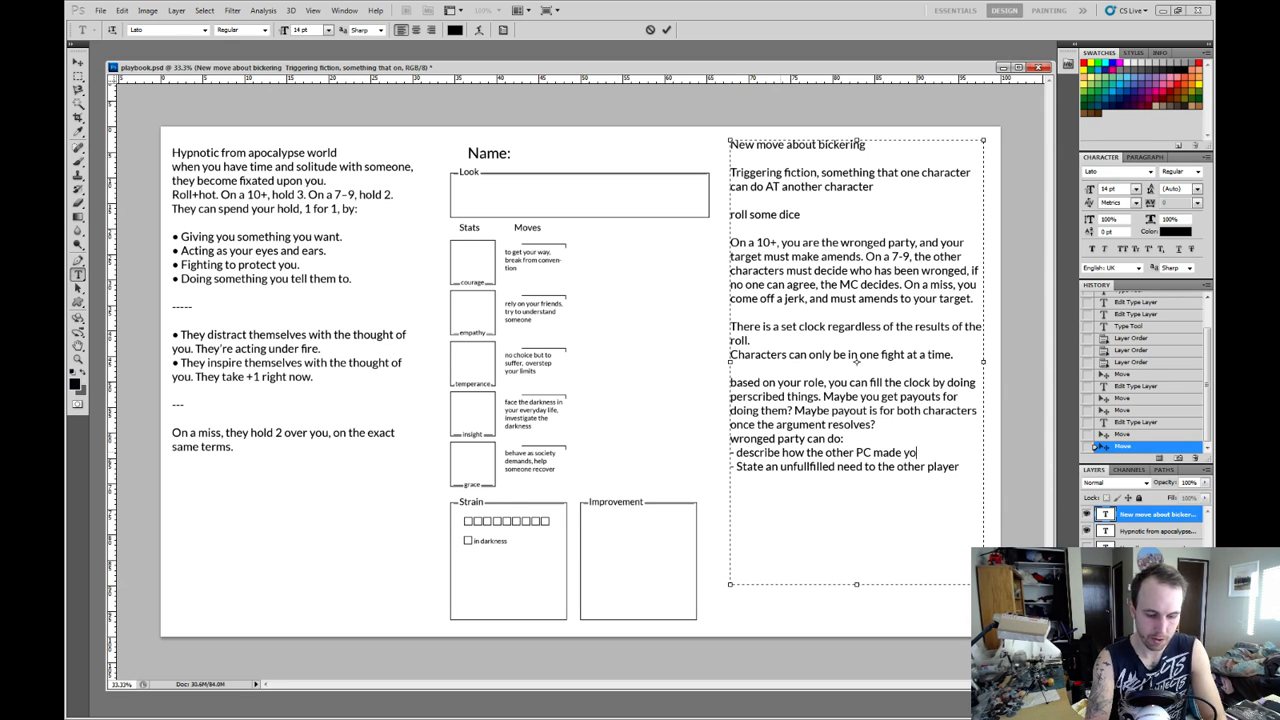
pyautogui.write('u fee')
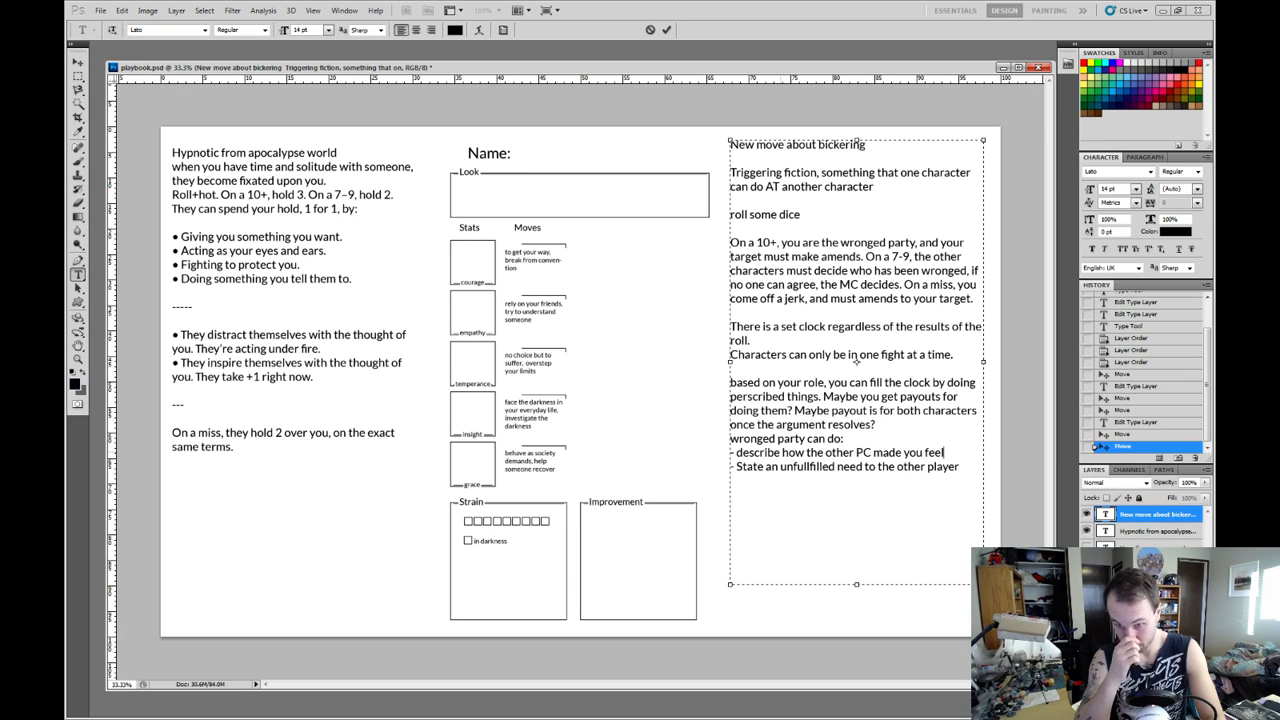
pyautogui.write('l when the')
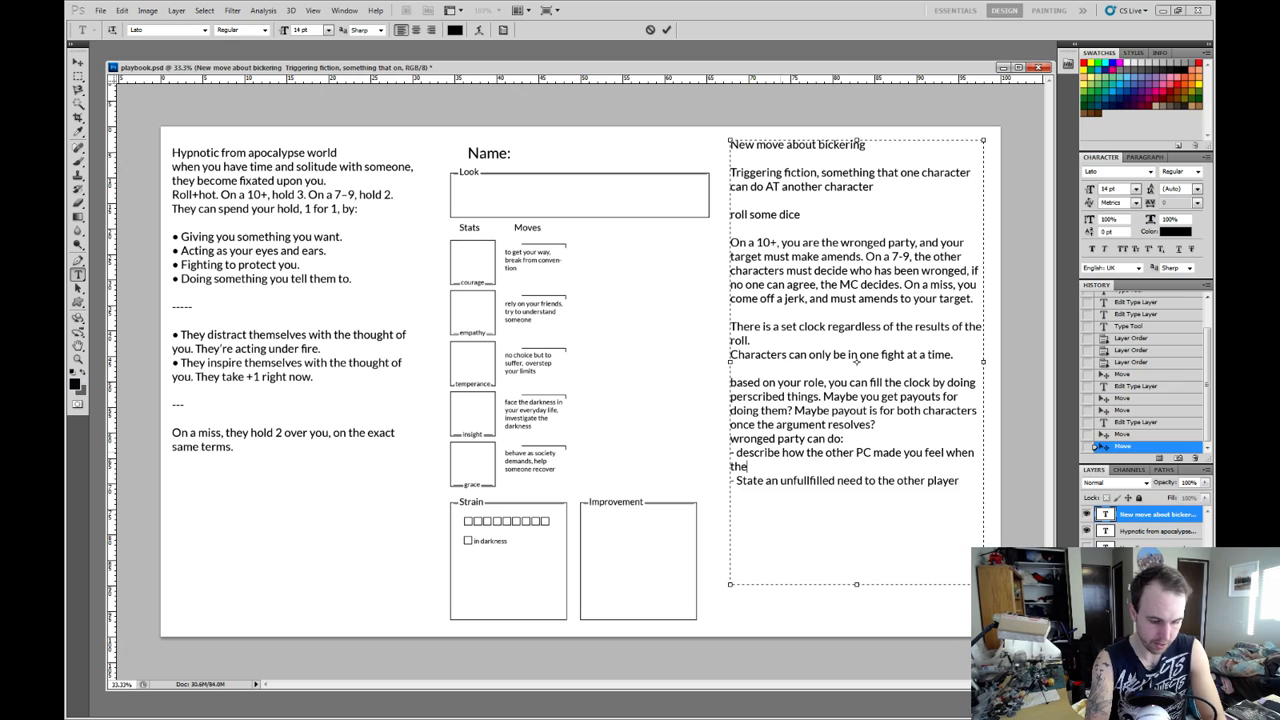
pyautogui.write('y did the thing')
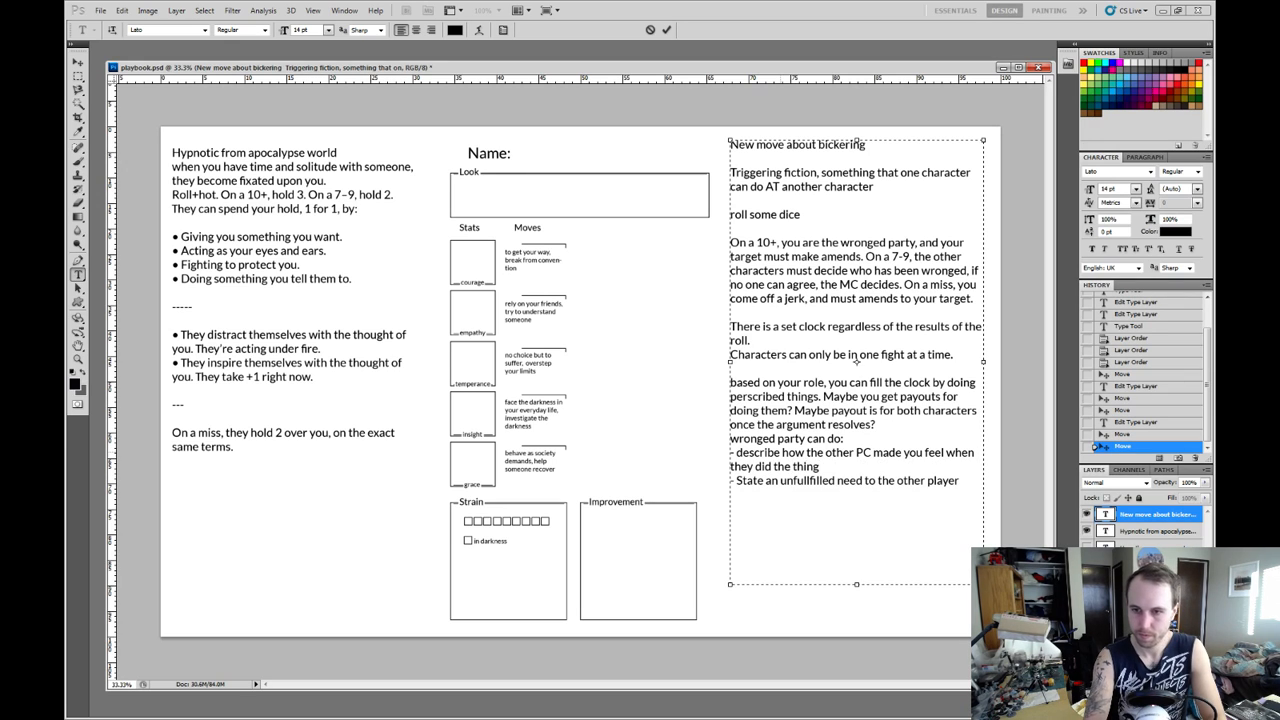
# Reword the first bullet to "describe to the other PC how they made you feel when they did the thing".
pyautogui.click(776, 453)
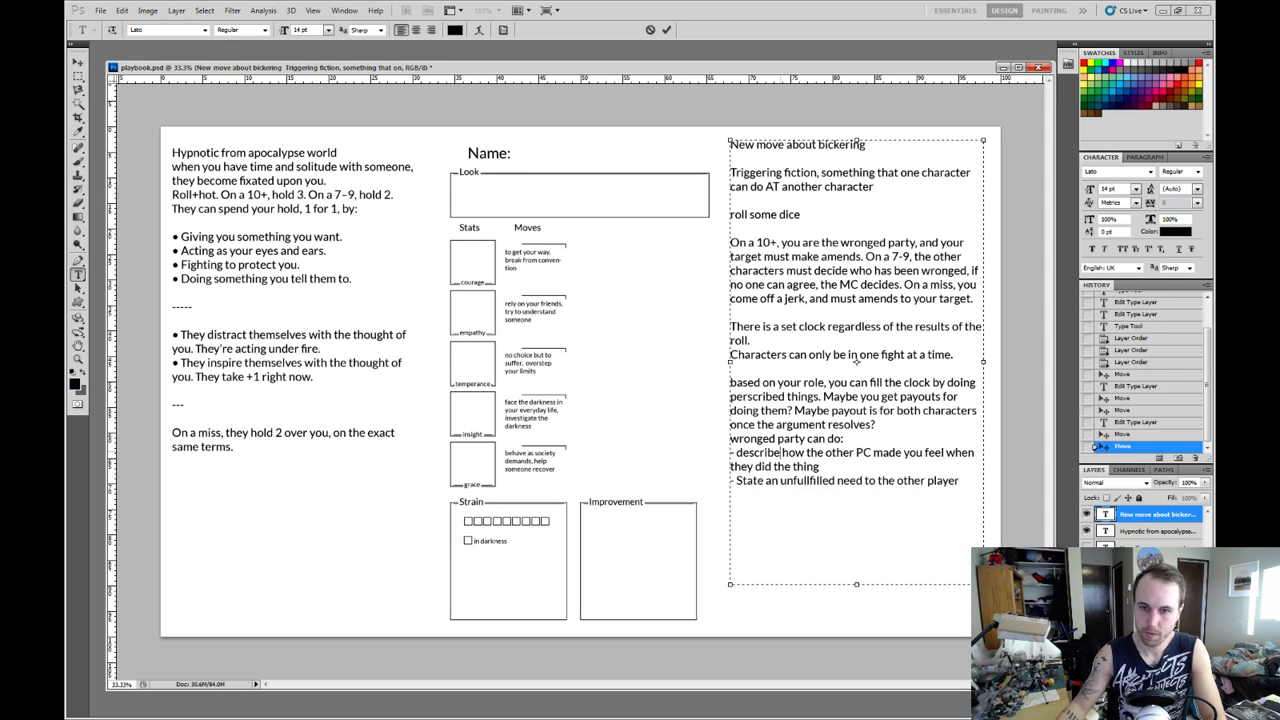
pyautogui.write('to the')
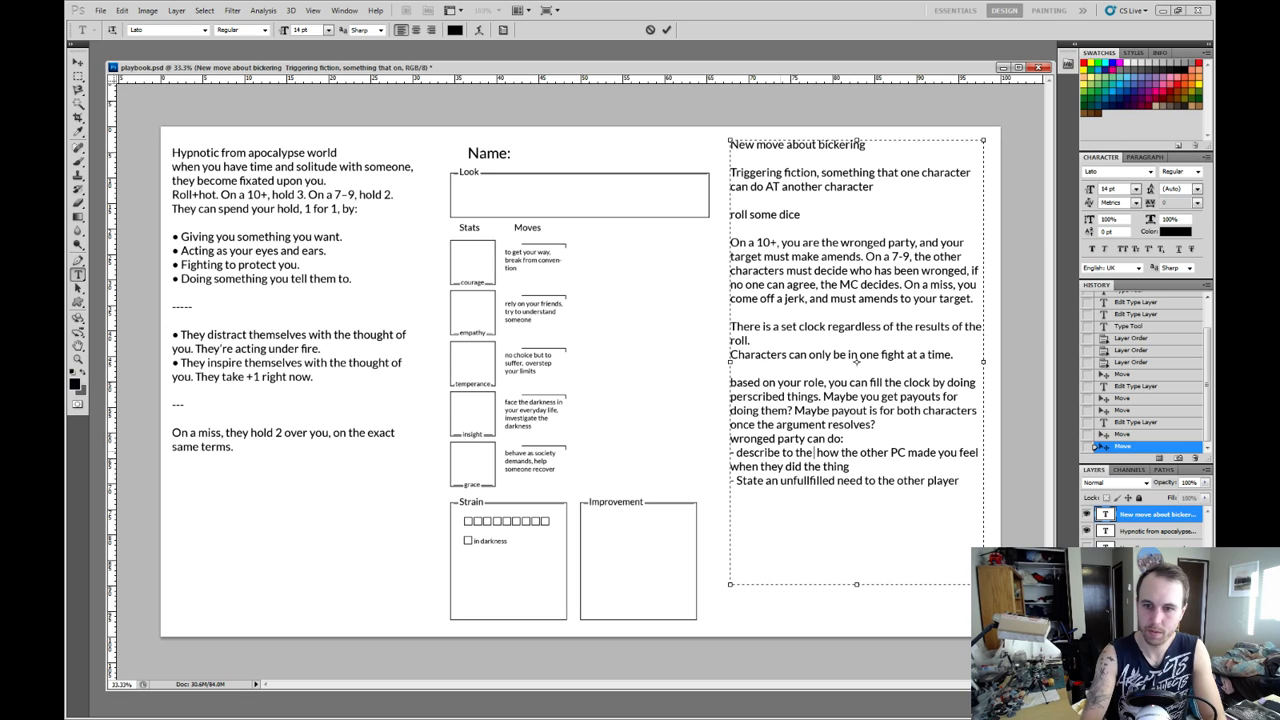
pyautogui.press('Delete')
pyautogui.press('Delete')
pyautogui.press('Delete')
pyautogui.press('Delete')
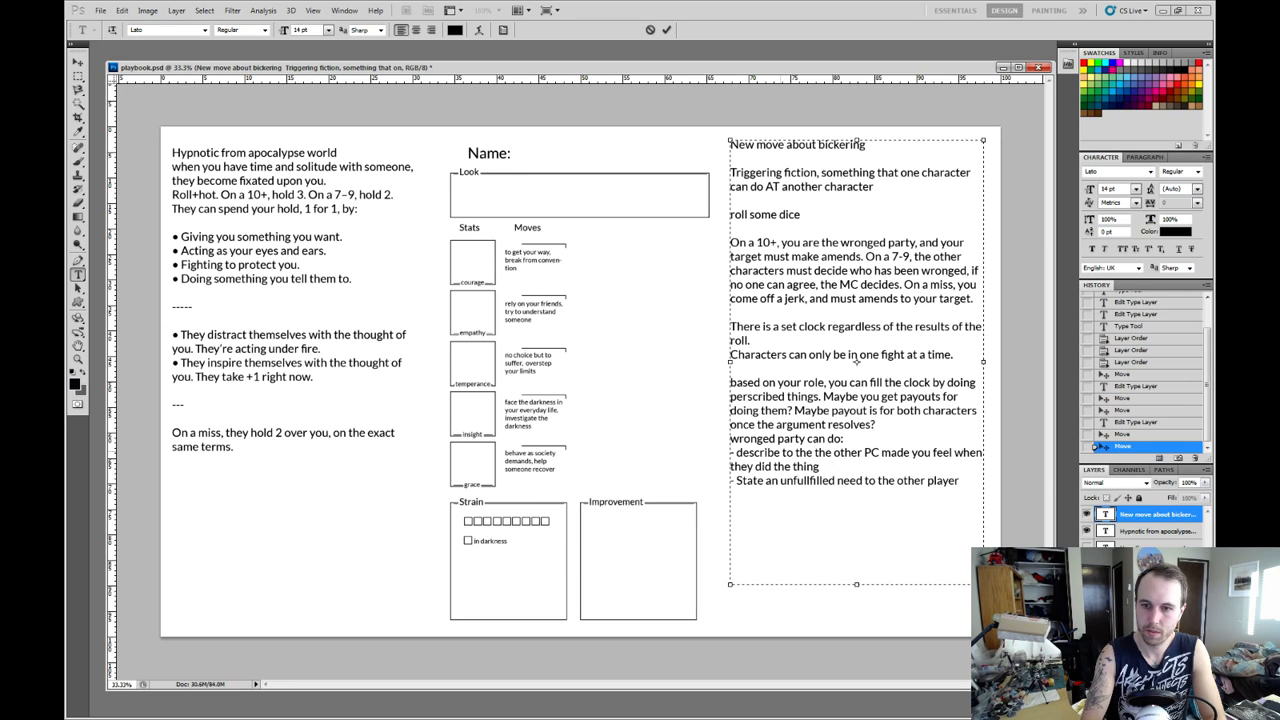
pyautogui.press('Delete')
pyautogui.press('Delete')
pyautogui.press('Delete')
pyautogui.press('Delete')
pyautogui.press('Delete')
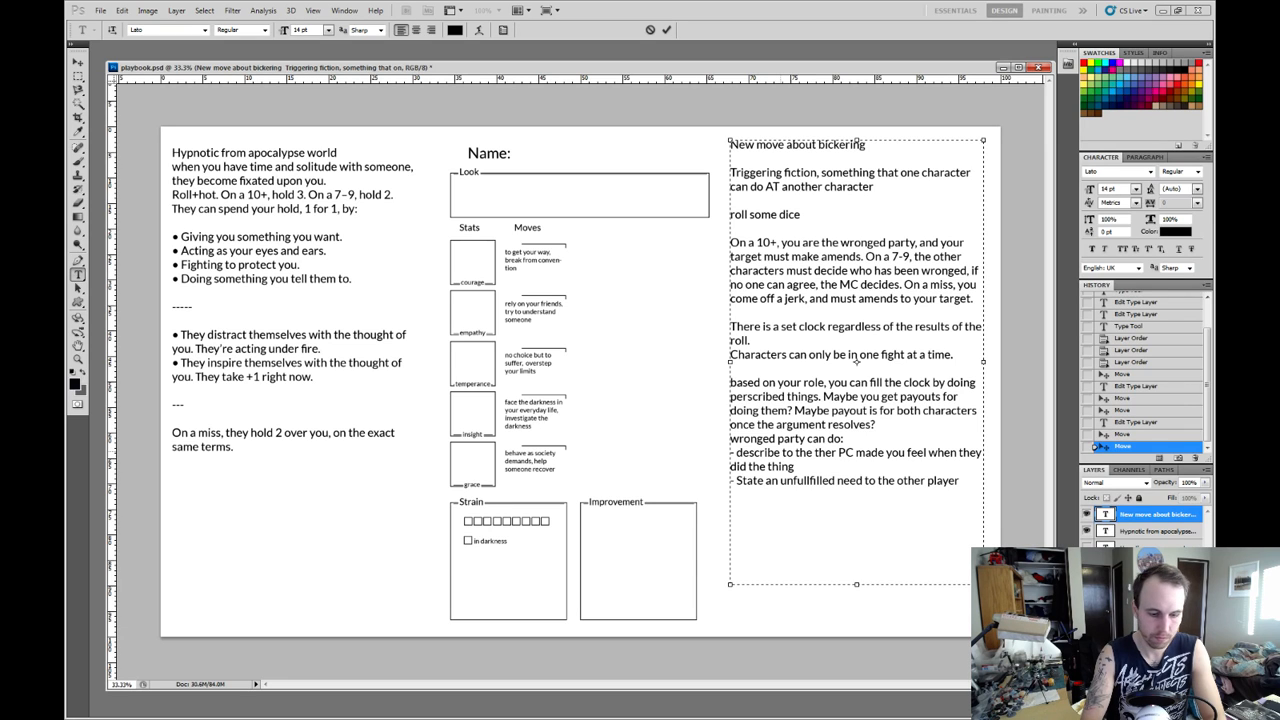
pyautogui.write('ot')
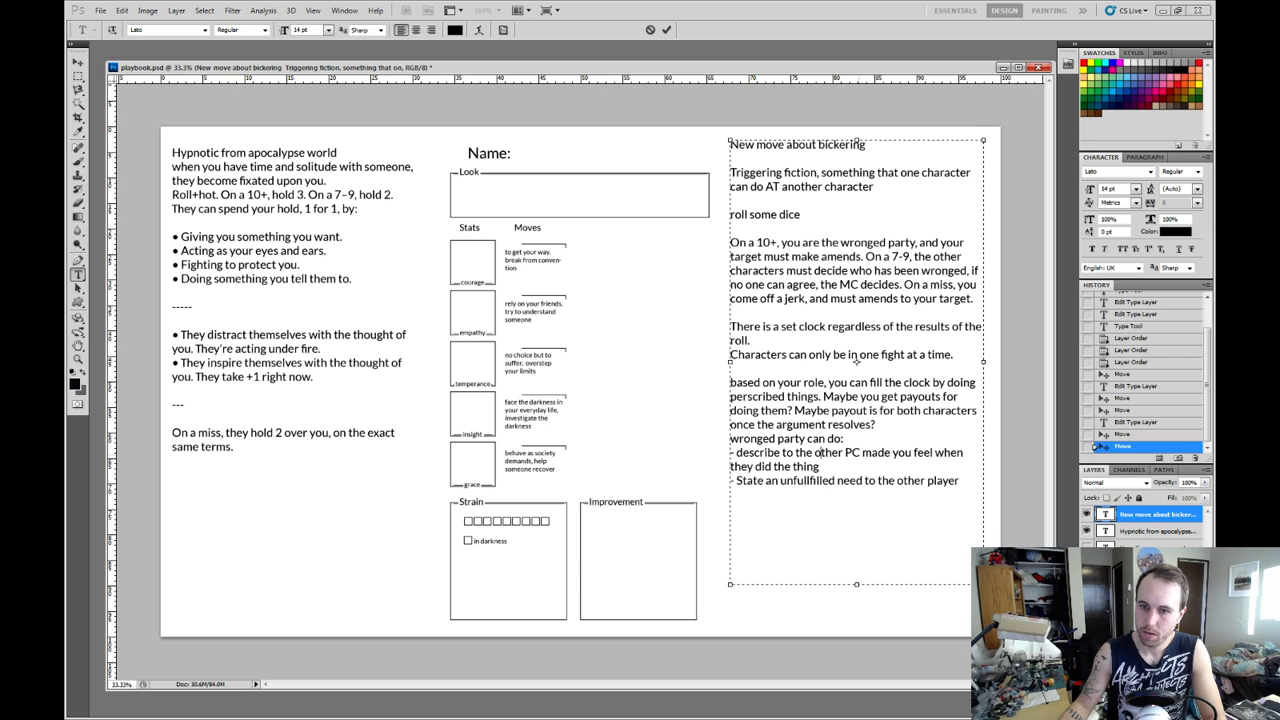
pyautogui.write('her PC how ')
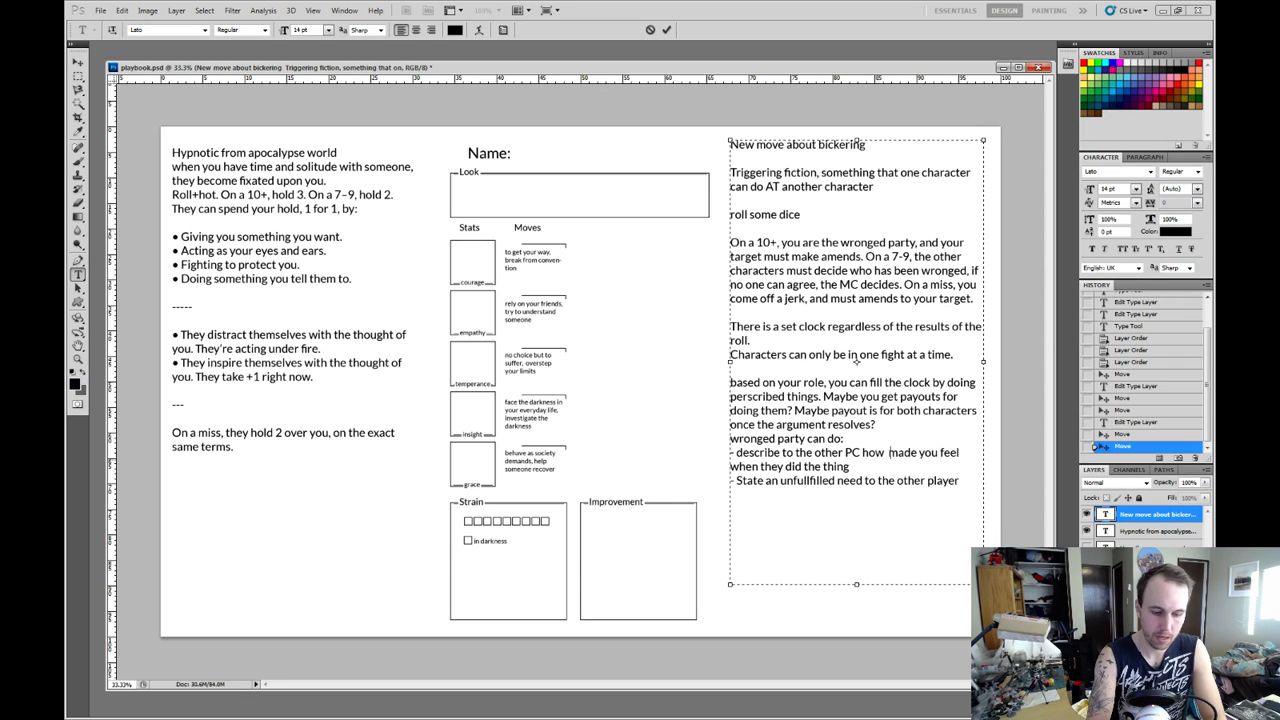
pyautogui.write('they')
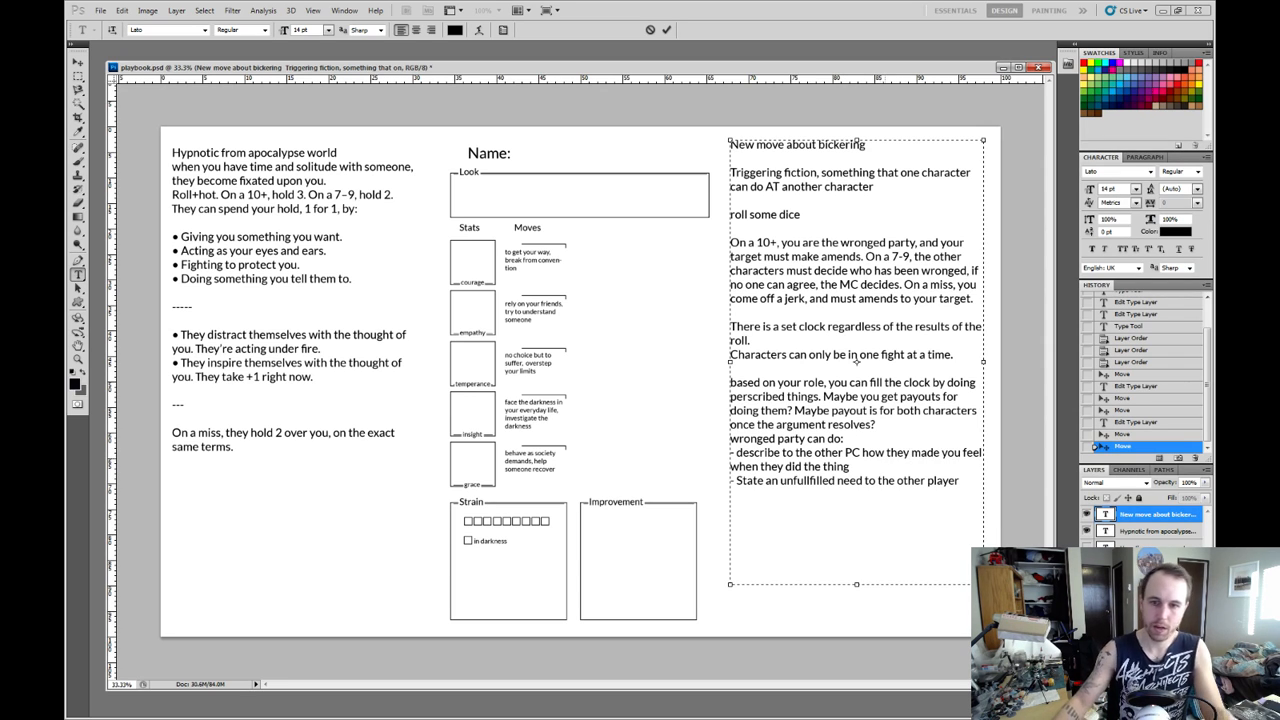
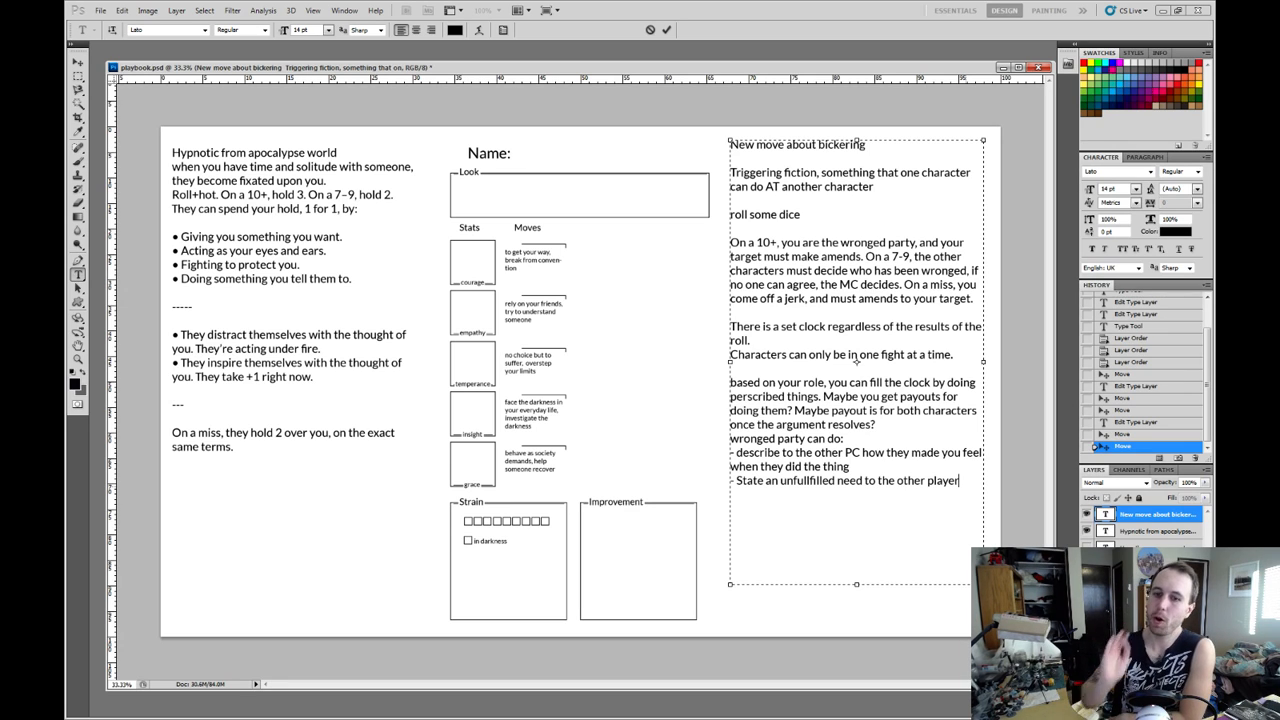
pyautogui.moveTo(960, 481); pyautogui.dragTo(731, 453)
pyautogui.click(851, 467)
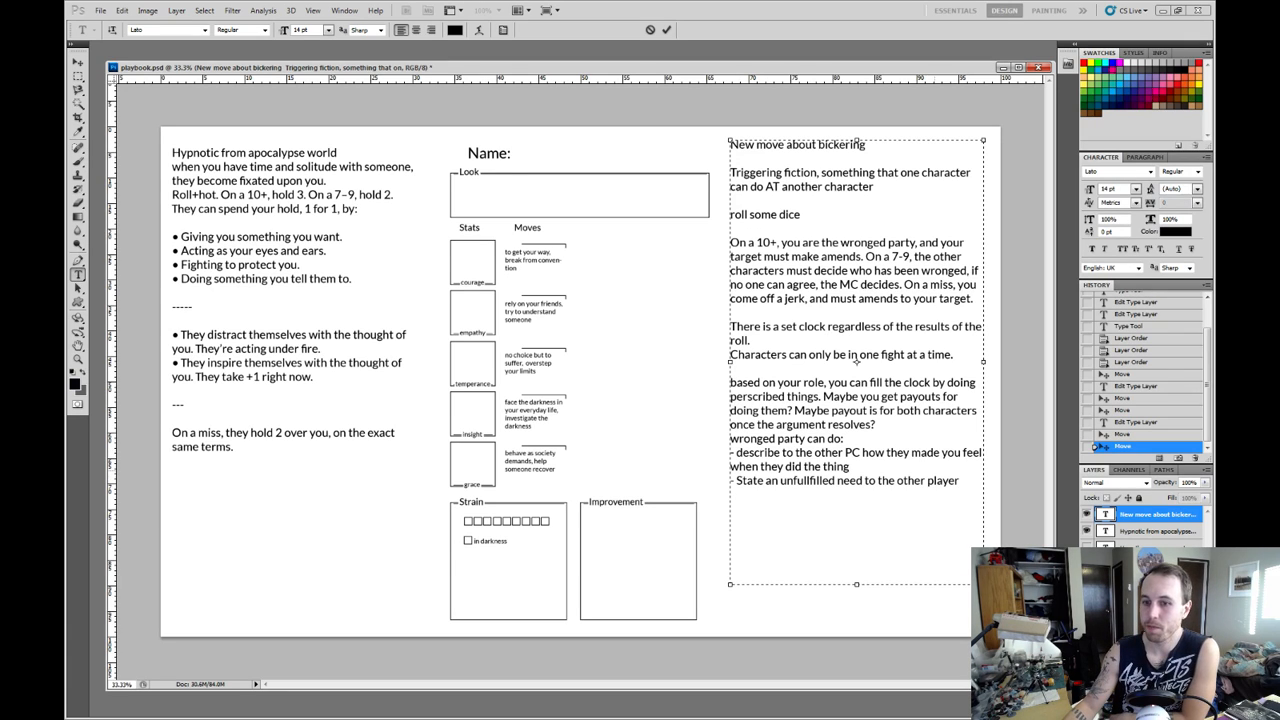
pyautogui.moveTo(851, 467); pyautogui.dragTo(731, 453)
pyautogui.click(851, 467)
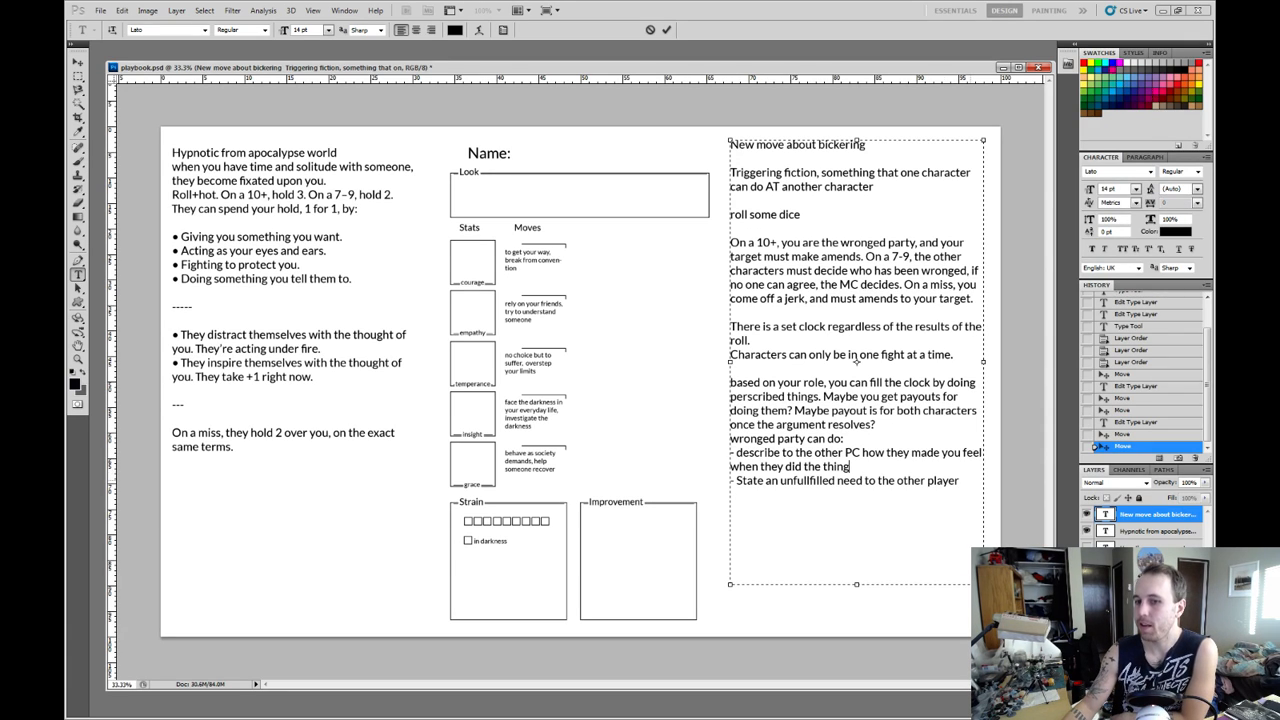
pyautogui.moveTo(960, 481); pyautogui.dragTo(731, 481)
pyautogui.click(960, 482)
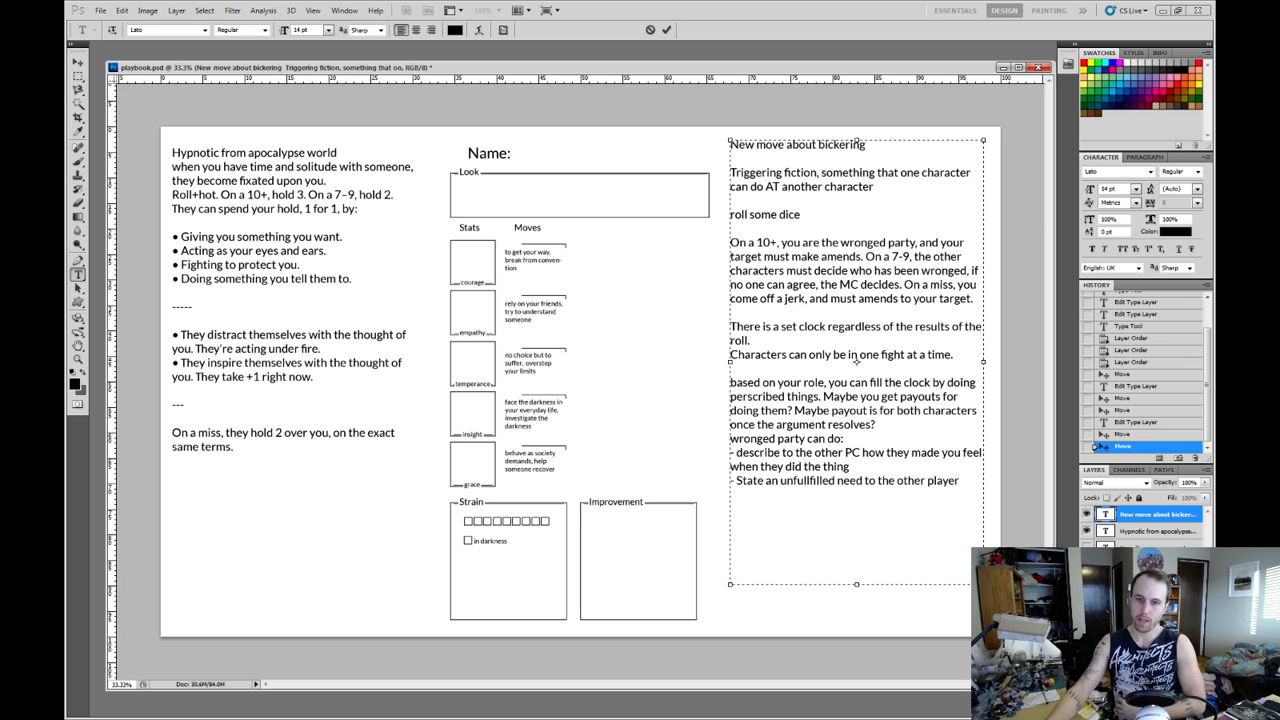
pyautogui.moveTo(850, 467); pyautogui.dragTo(731, 453)
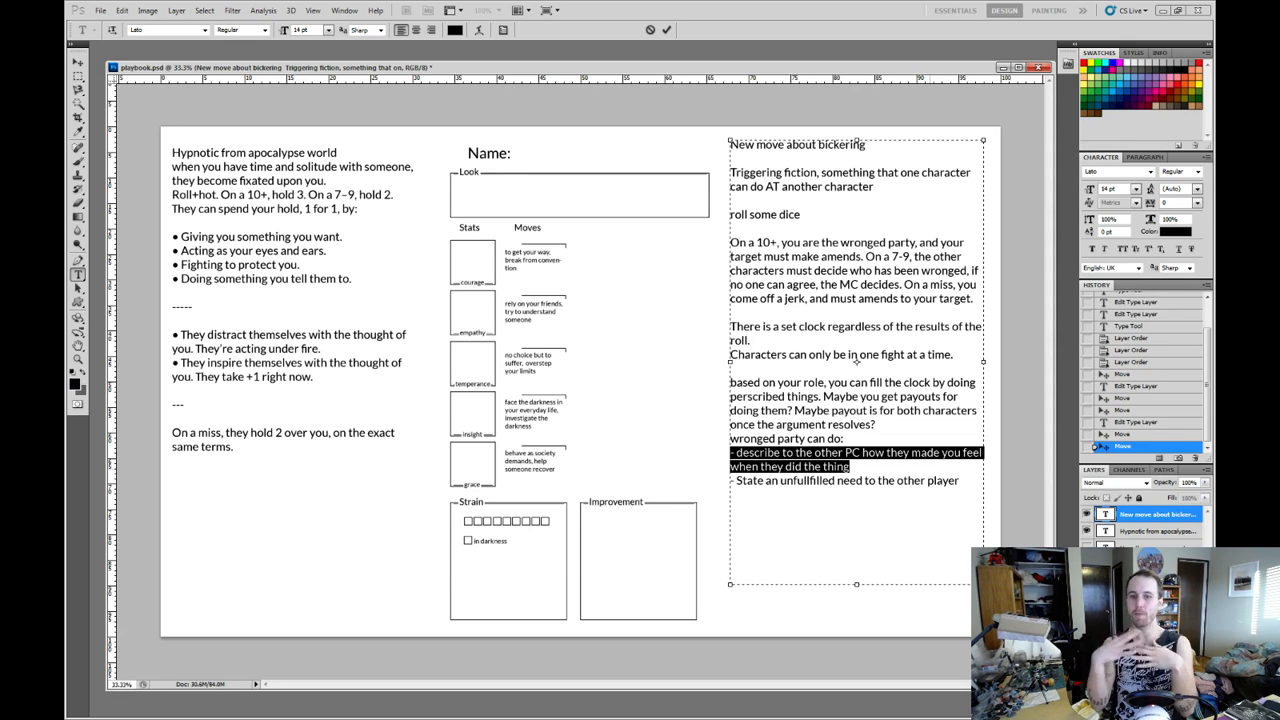
pyautogui.click(850, 467)
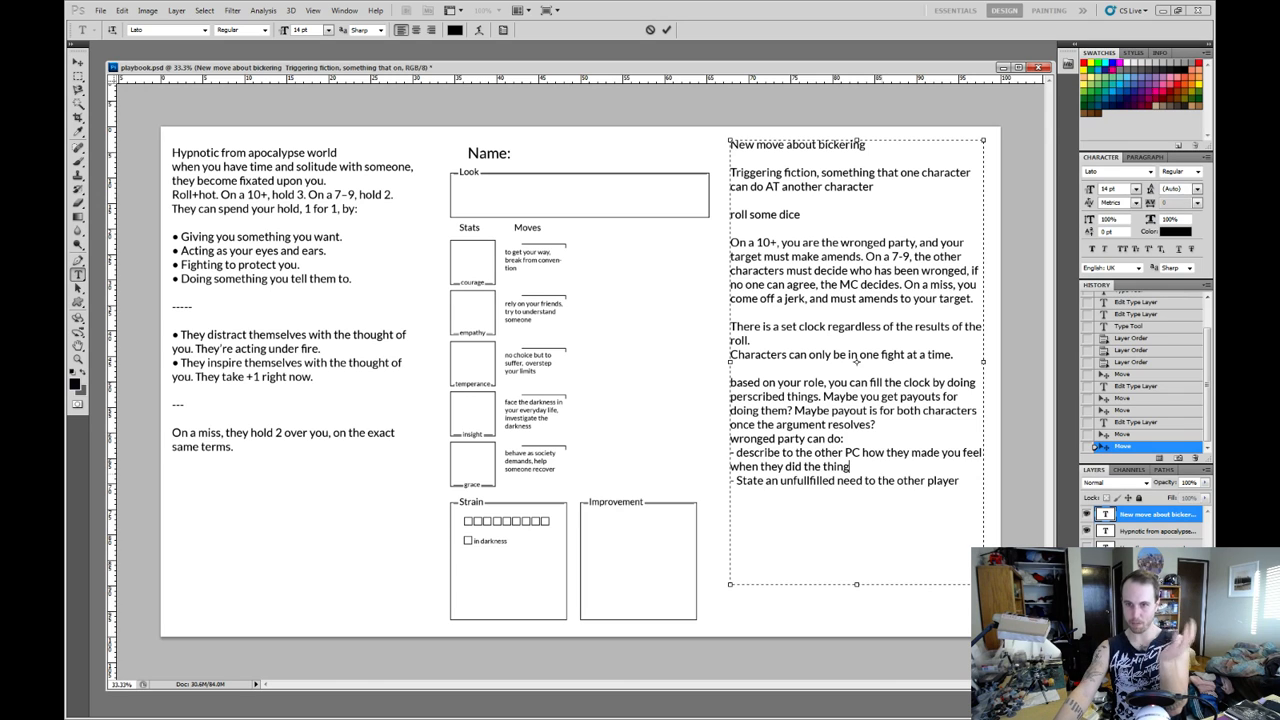
pyautogui.moveTo(850, 467); pyautogui.dragTo(731, 453)
pyautogui.click(850, 467)
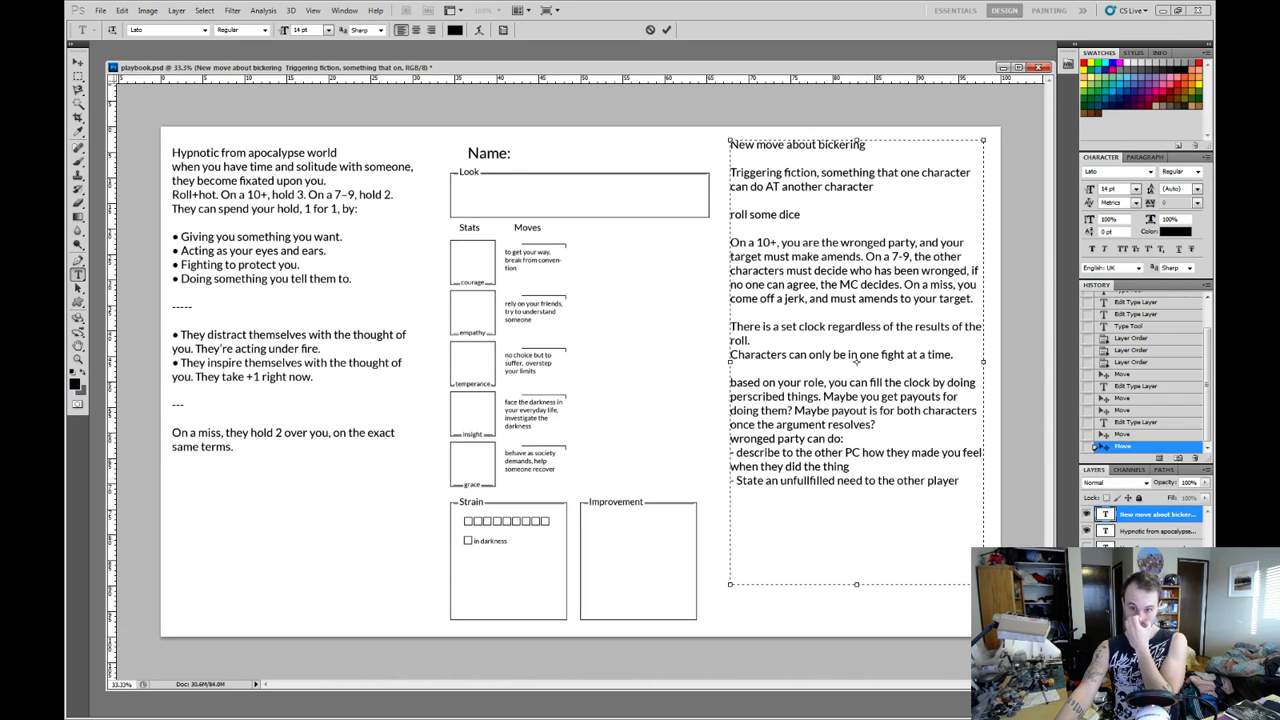
pyautogui.moveTo(844, 439); pyautogui.dragTo(731, 383)
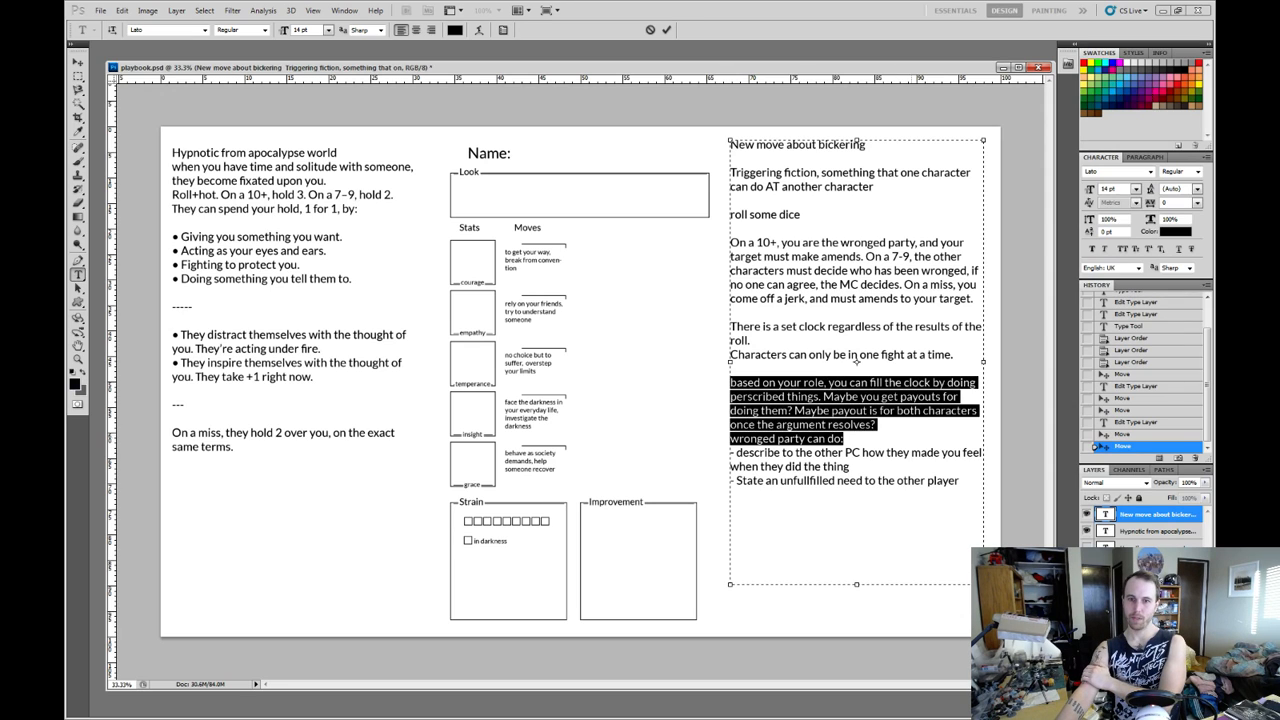
pyautogui.click(844, 439)
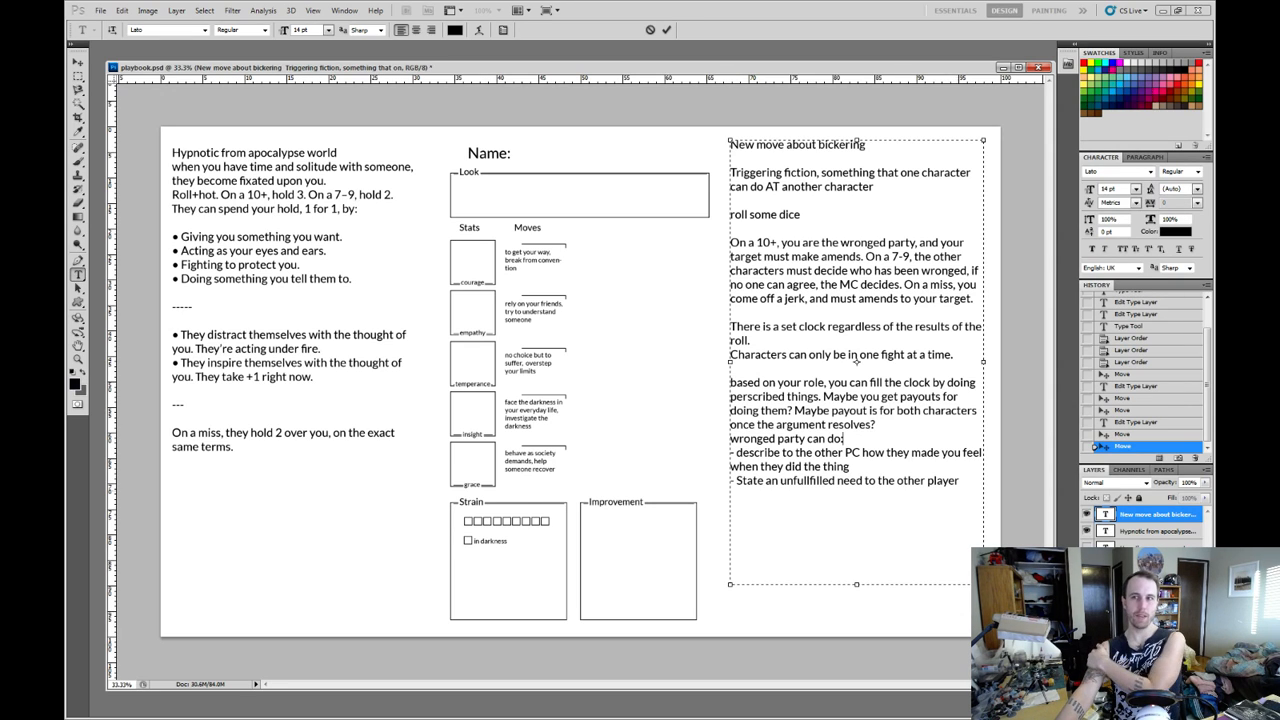
pyautogui.moveTo(960, 481); pyautogui.dragTo(730, 438)
pyautogui.click(850, 467)
pyautogui.moveTo(850, 467); pyautogui.dragTo(731, 453)
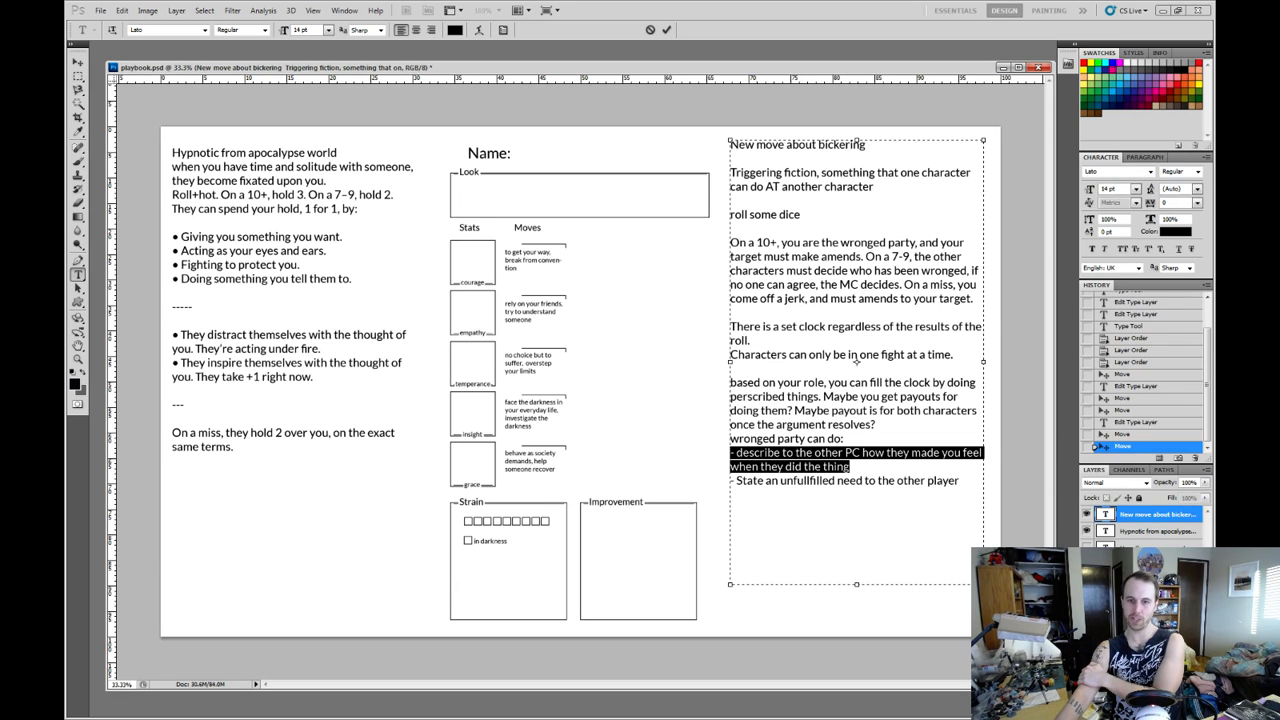
pyautogui.click(960, 480)
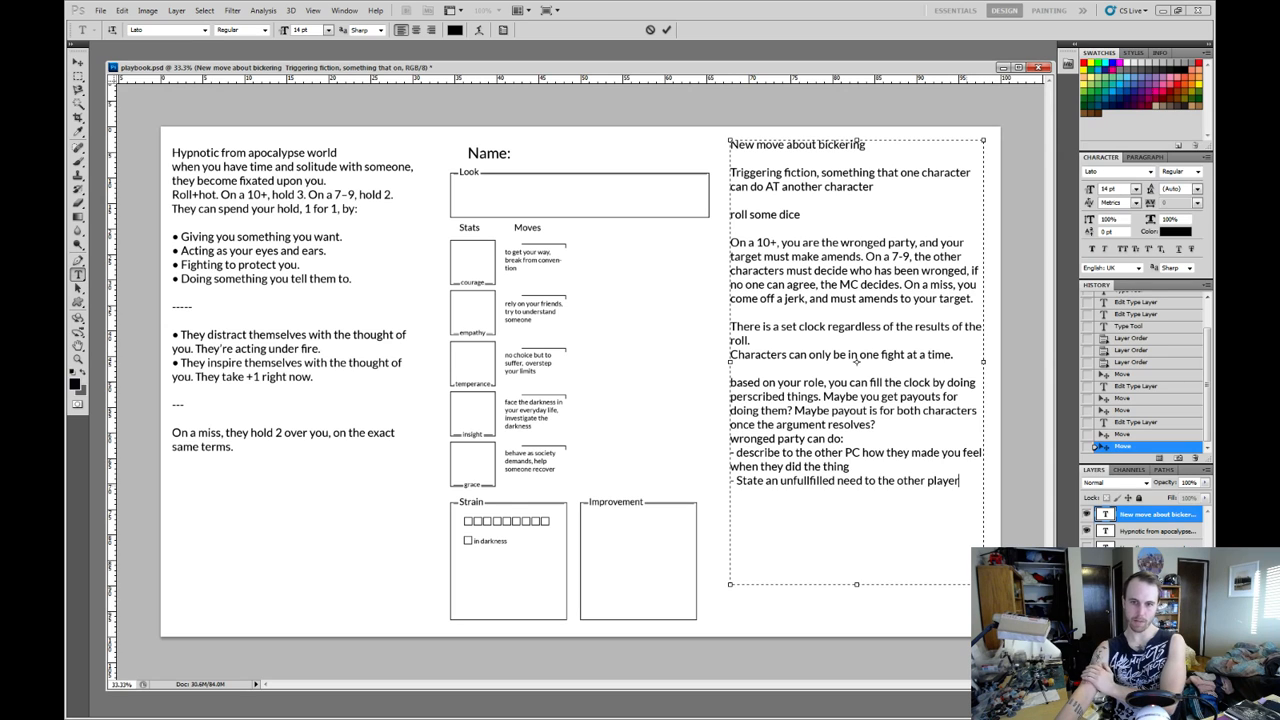
pyautogui.moveTo(960, 480); pyautogui.dragTo(730, 480)
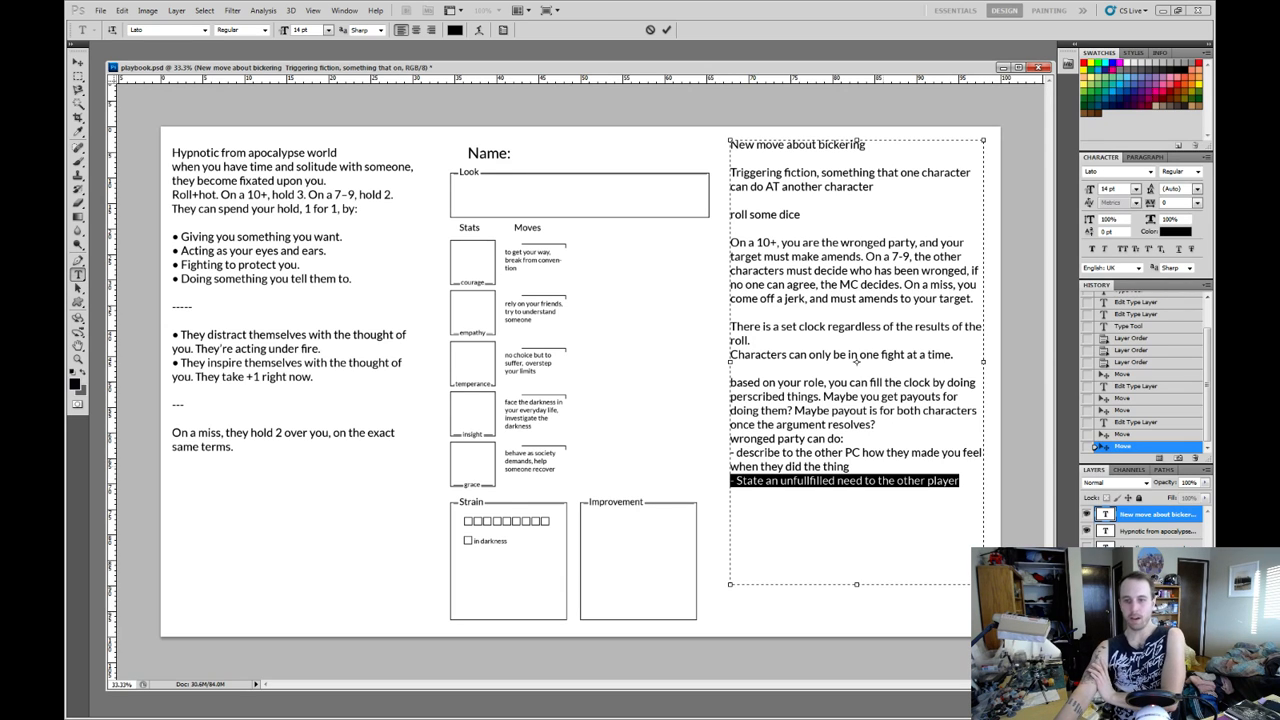
pyautogui.click(851, 467)
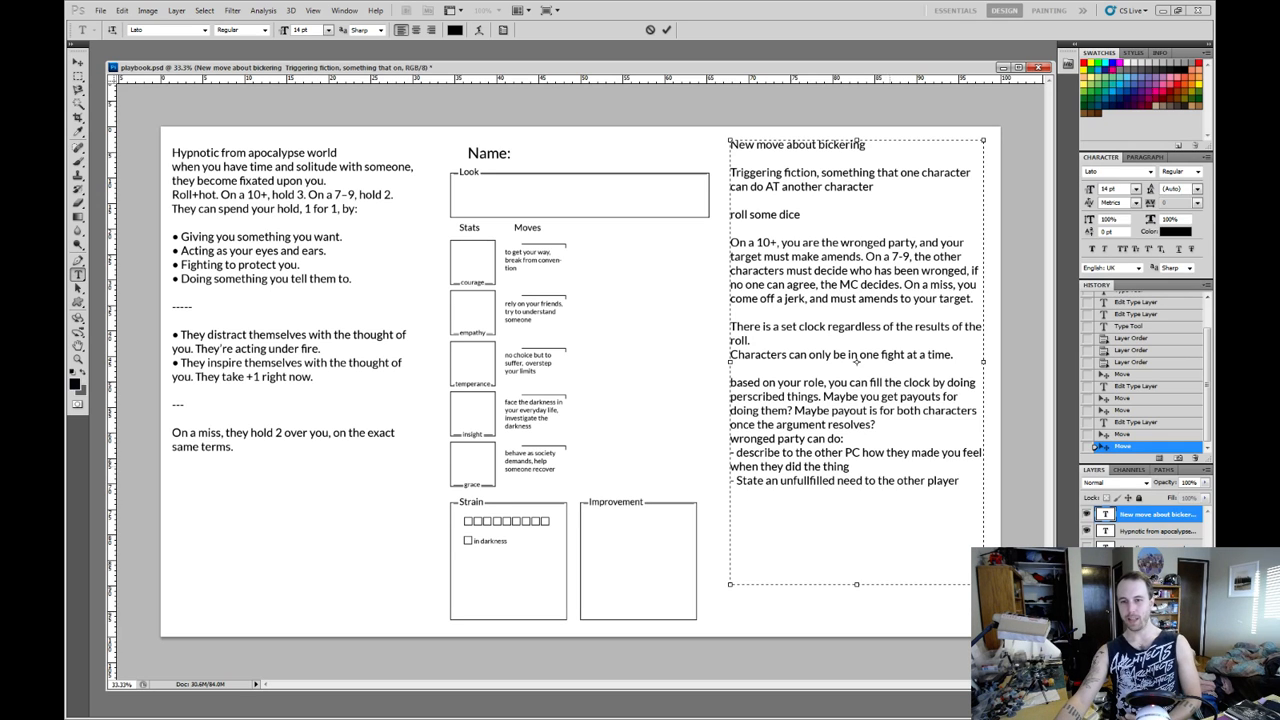
pyautogui.hotkey('shift', 'Home')
pyautogui.hotkey('shift', 'Up')
pyautogui.click(959, 481)
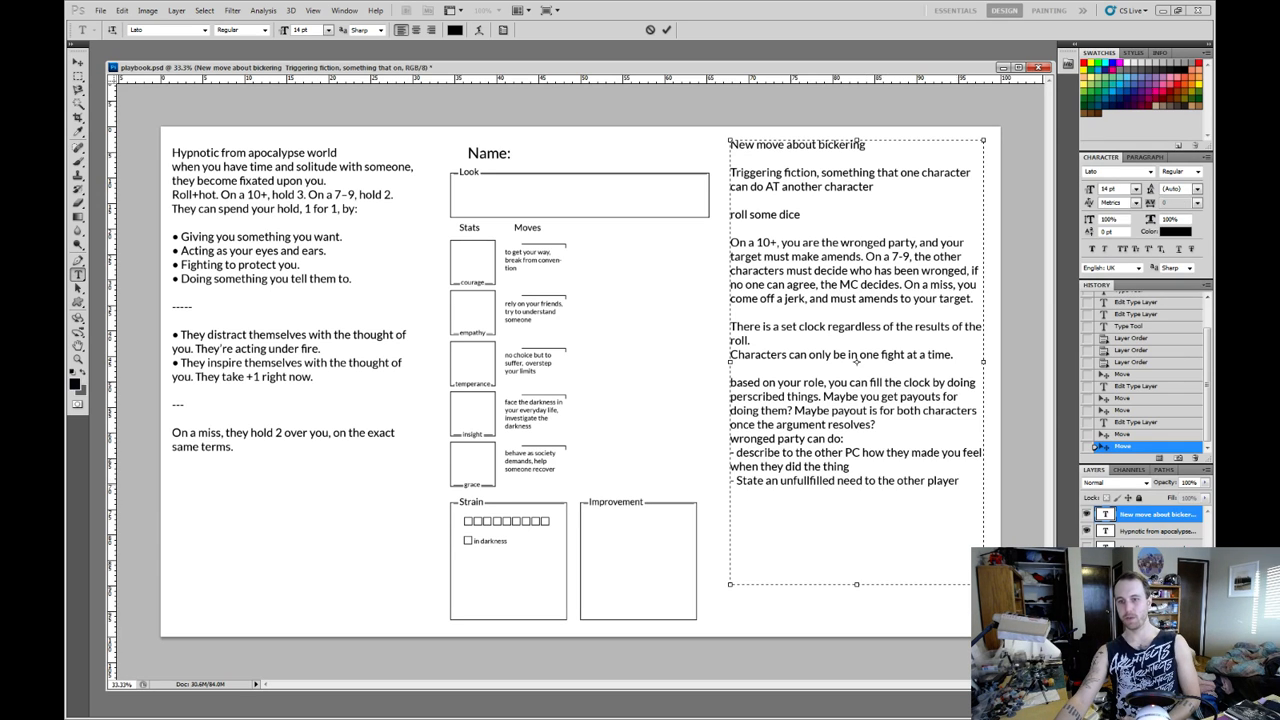
pyautogui.moveTo(959, 481); pyautogui.dragTo(731, 481)
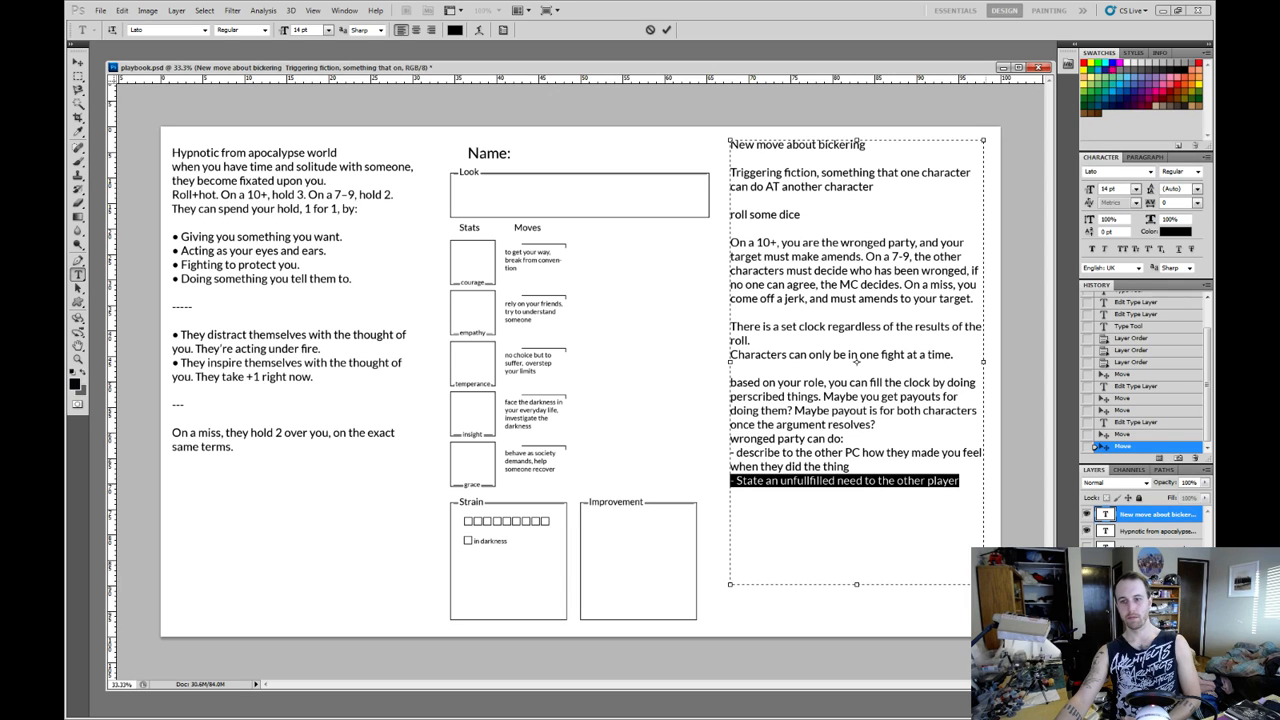
pyautogui.click(773, 453)
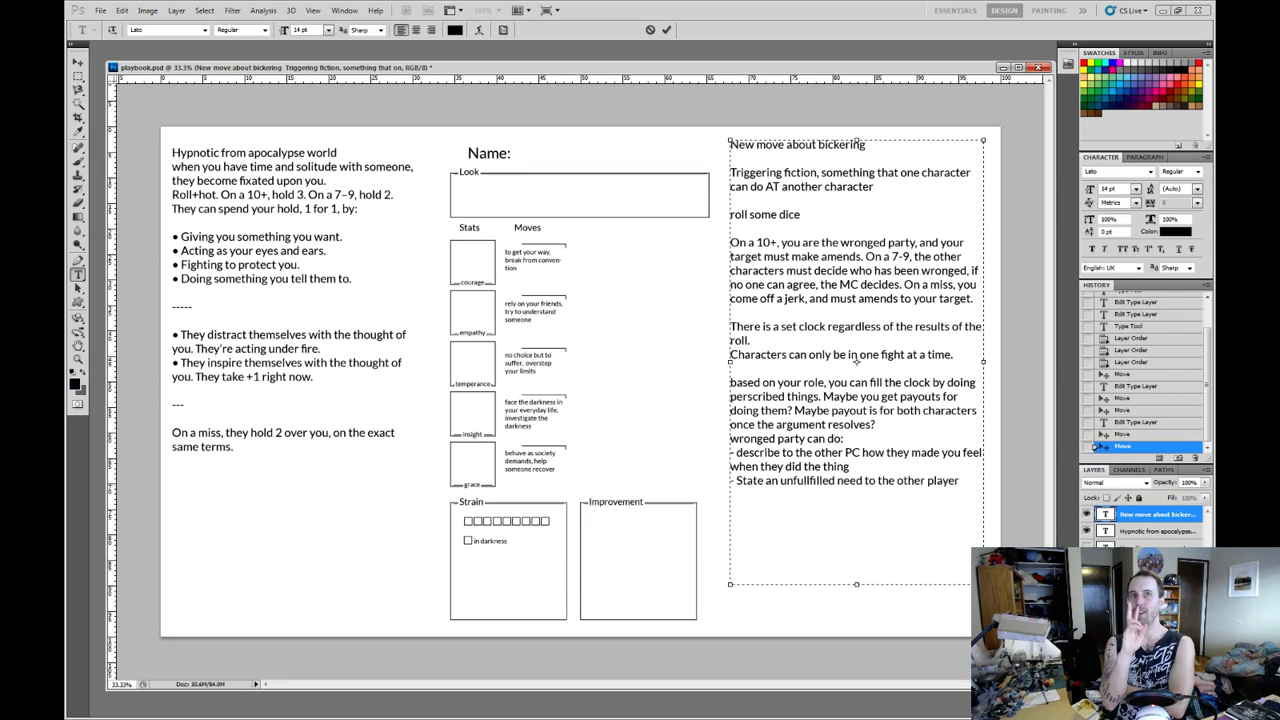
pyautogui.moveTo(960, 481); pyautogui.dragTo(730, 480)
pyautogui.click(960, 481)
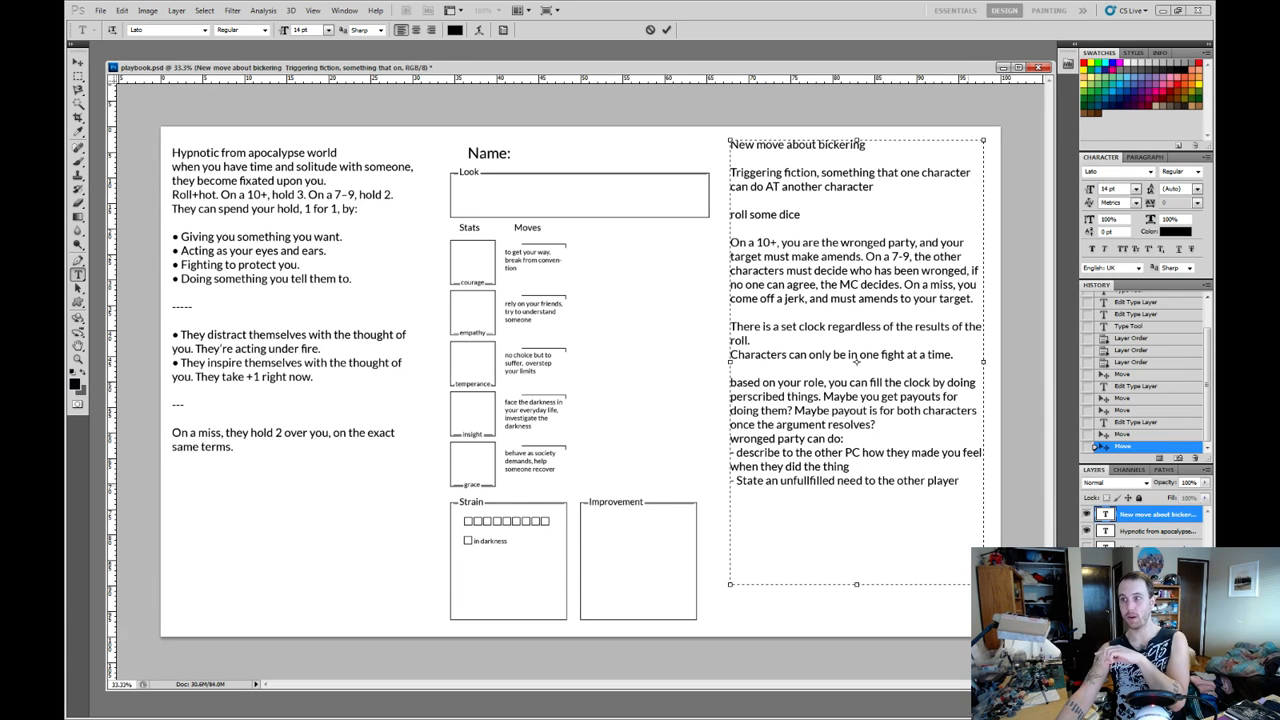
pyautogui.moveTo(960, 481); pyautogui.dragTo(730, 481)
pyautogui.moveTo(851, 467); pyautogui.dragTo(730, 453)
pyautogui.click(850, 467)
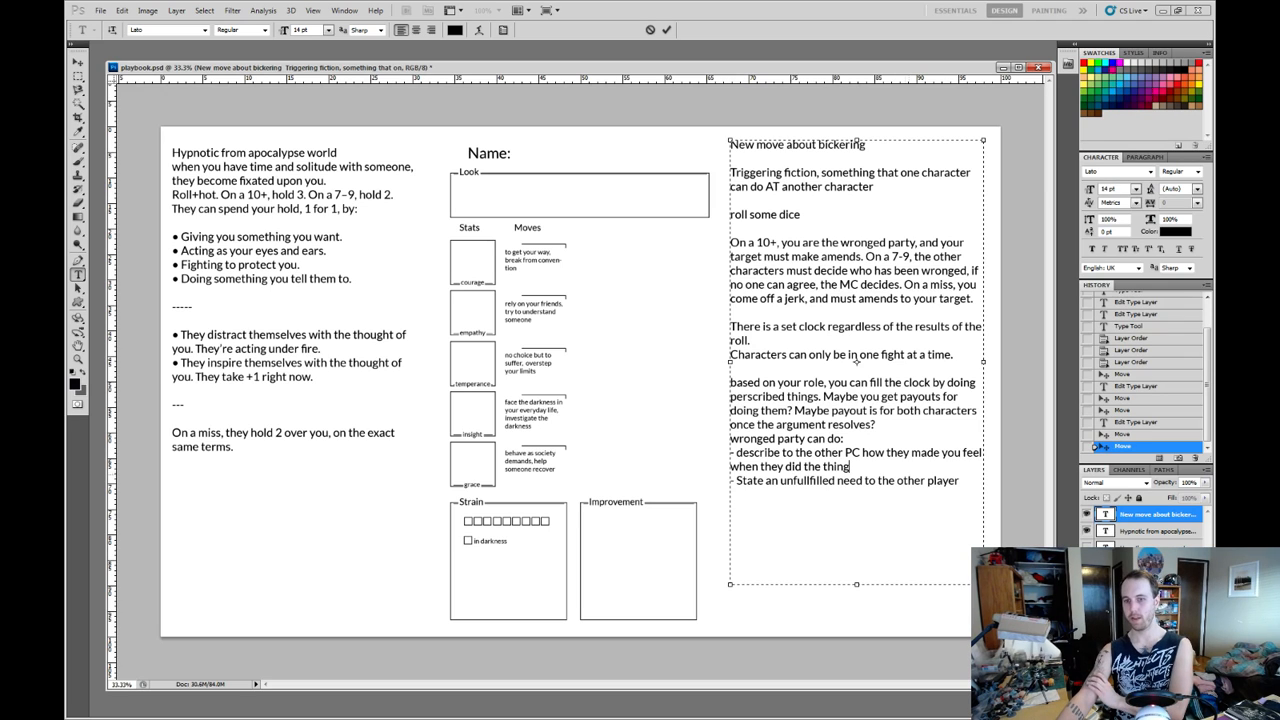
pyautogui.moveTo(869, 481); pyautogui.dragTo(731, 467)
pyautogui.click(850, 467)
pyautogui.moveTo(850, 467); pyautogui.dragTo(730, 453)
pyautogui.click(850, 467)
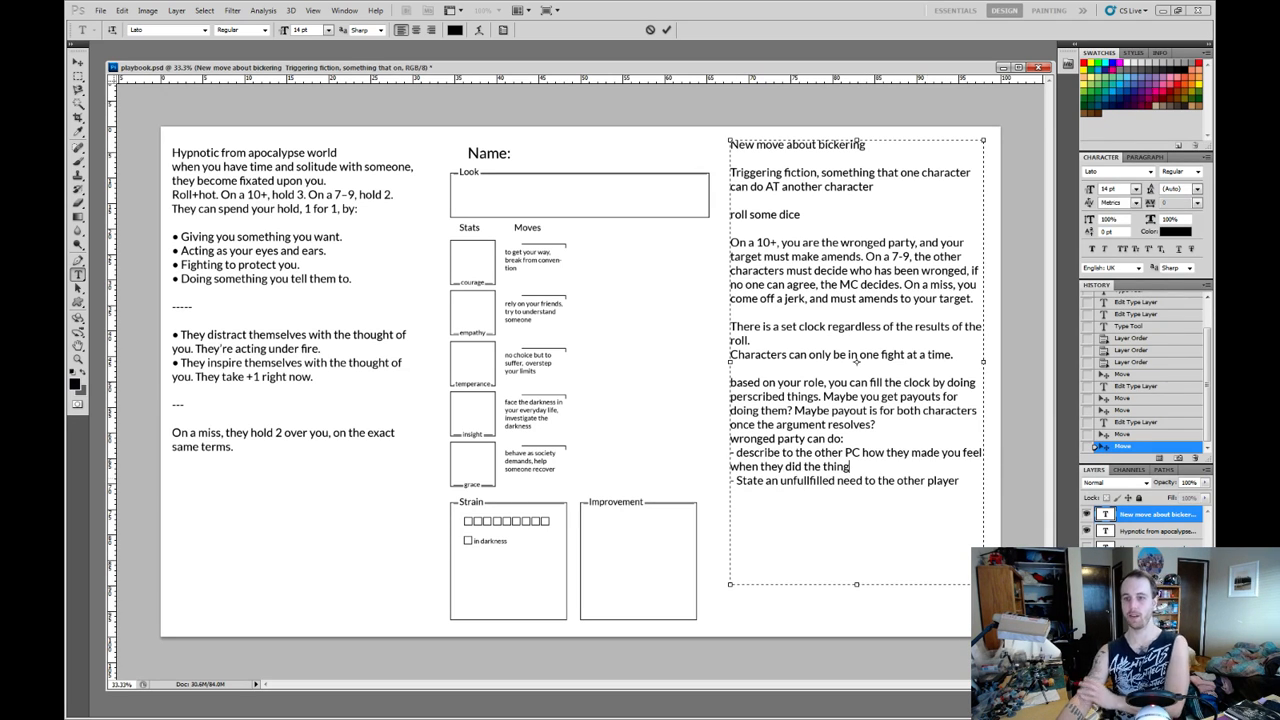
pyautogui.moveTo(959, 481); pyautogui.dragTo(779, 481)
pyautogui.click(851, 467)
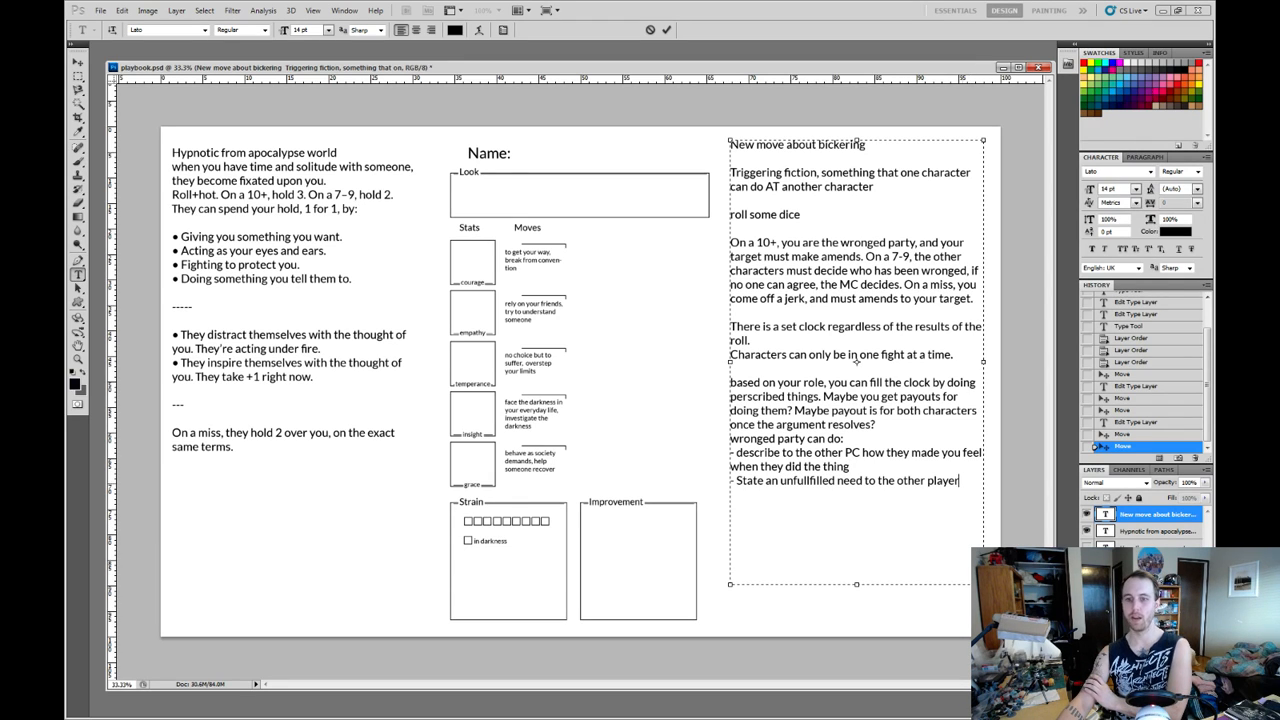
pyautogui.moveTo(959, 481); pyautogui.dragTo(730, 481)
# Add an empty dash bullet after the unfullfilled need bullet and, below a blank line, the heading "to make amends:".
pyautogui.click(959, 481)
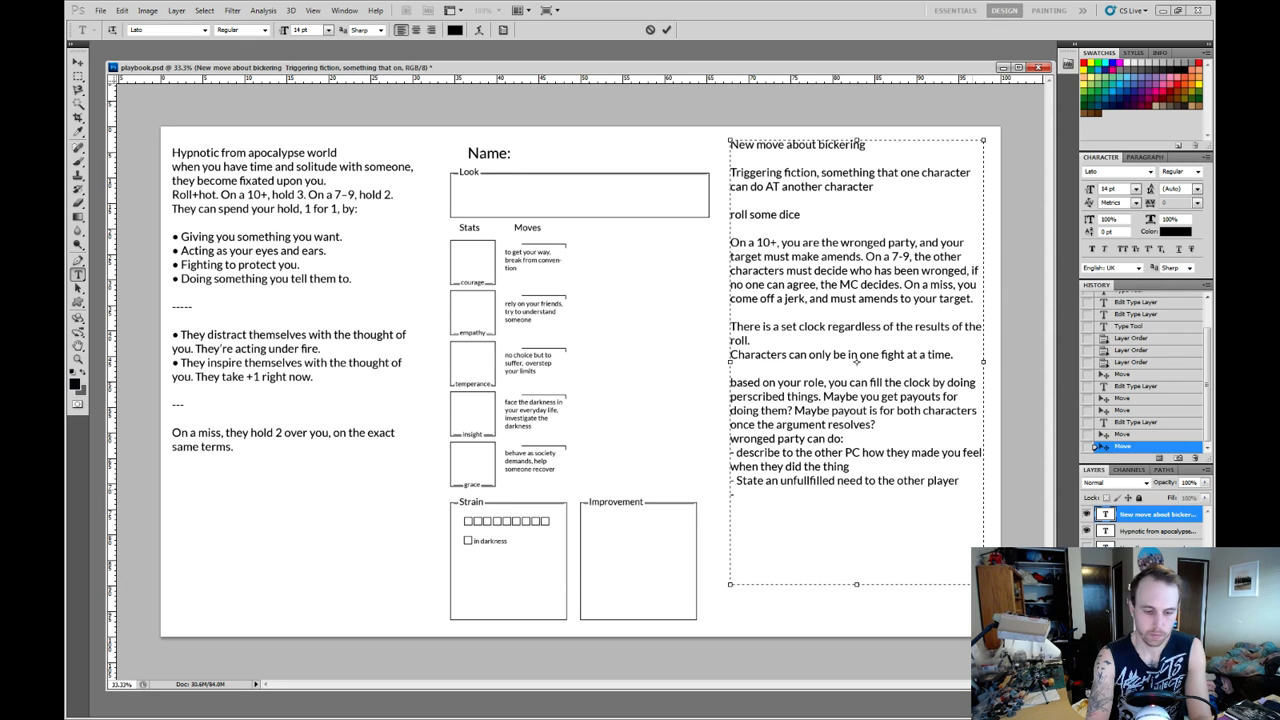
pyautogui.write('to make amends')
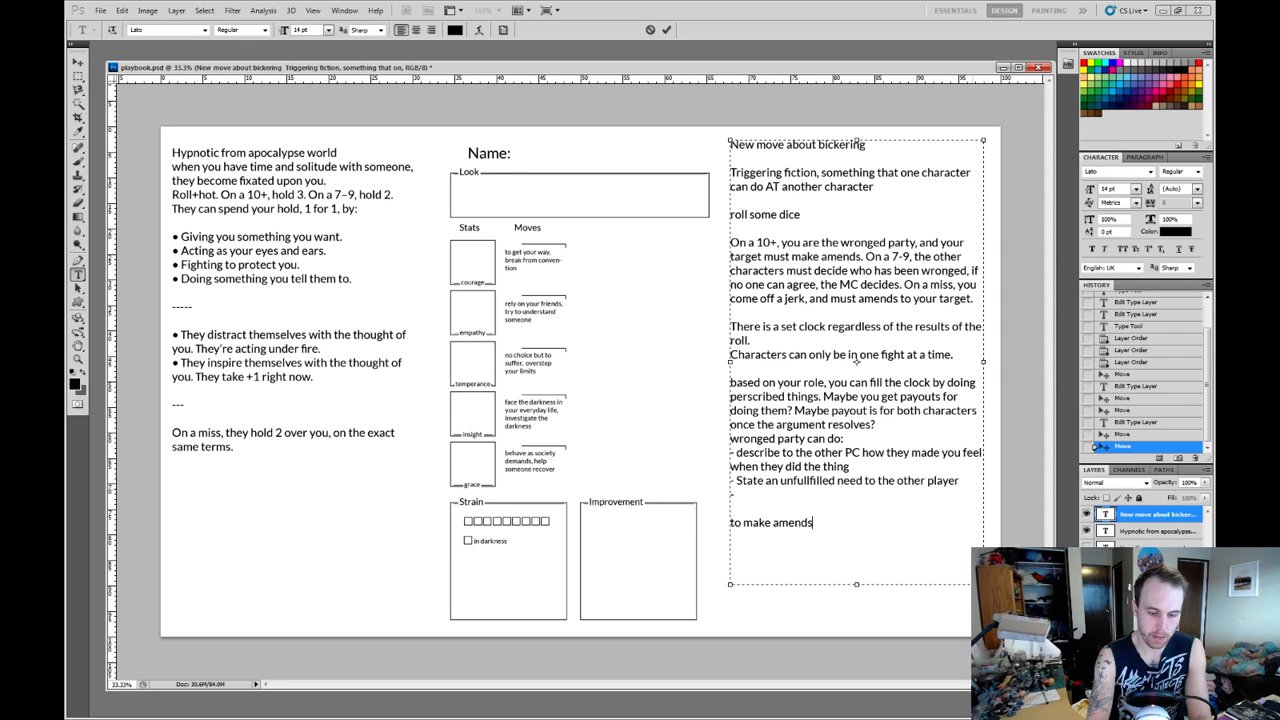
pyautogui.write(':')
pyautogui.press('Return')
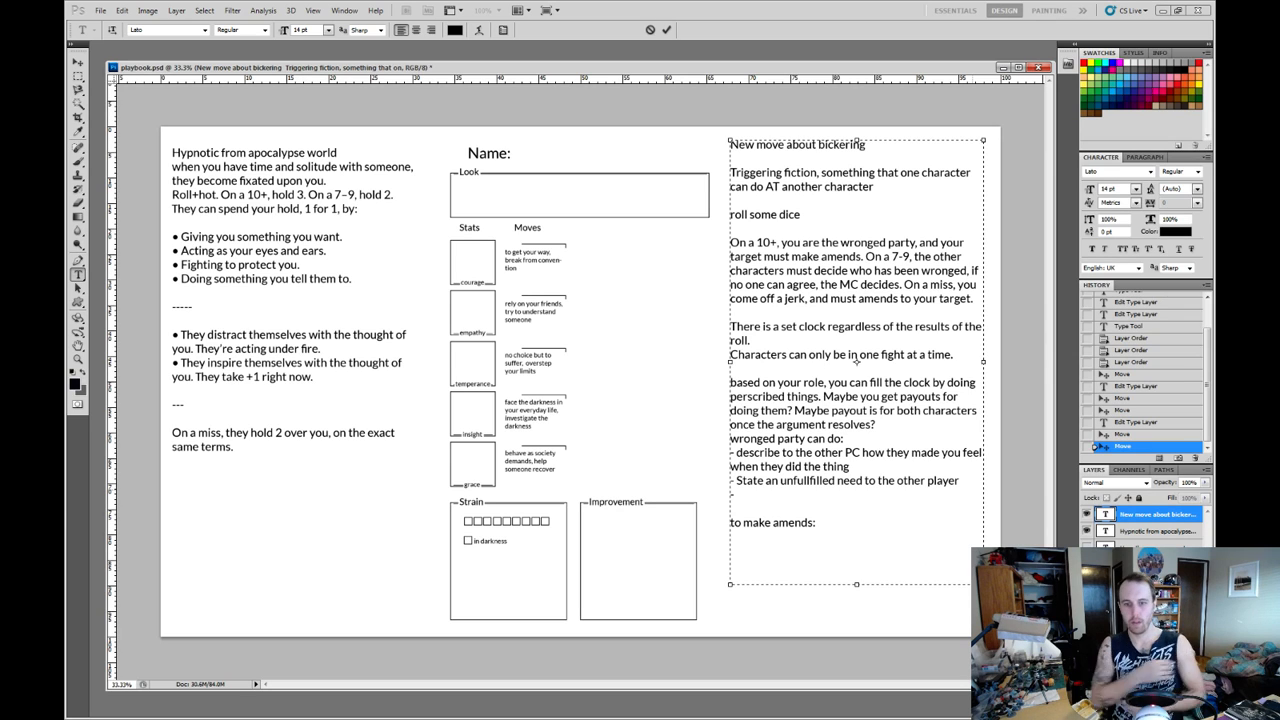
pyautogui.write('a')
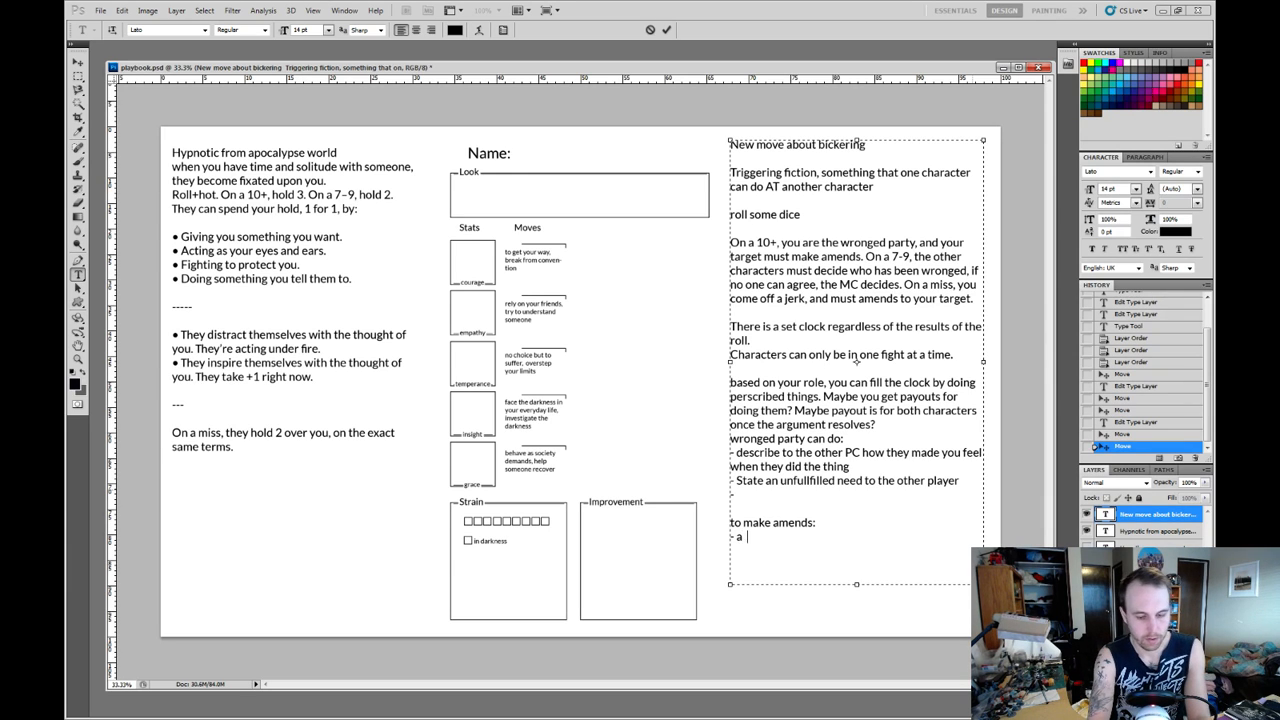
pyautogui.write('cknowledging')
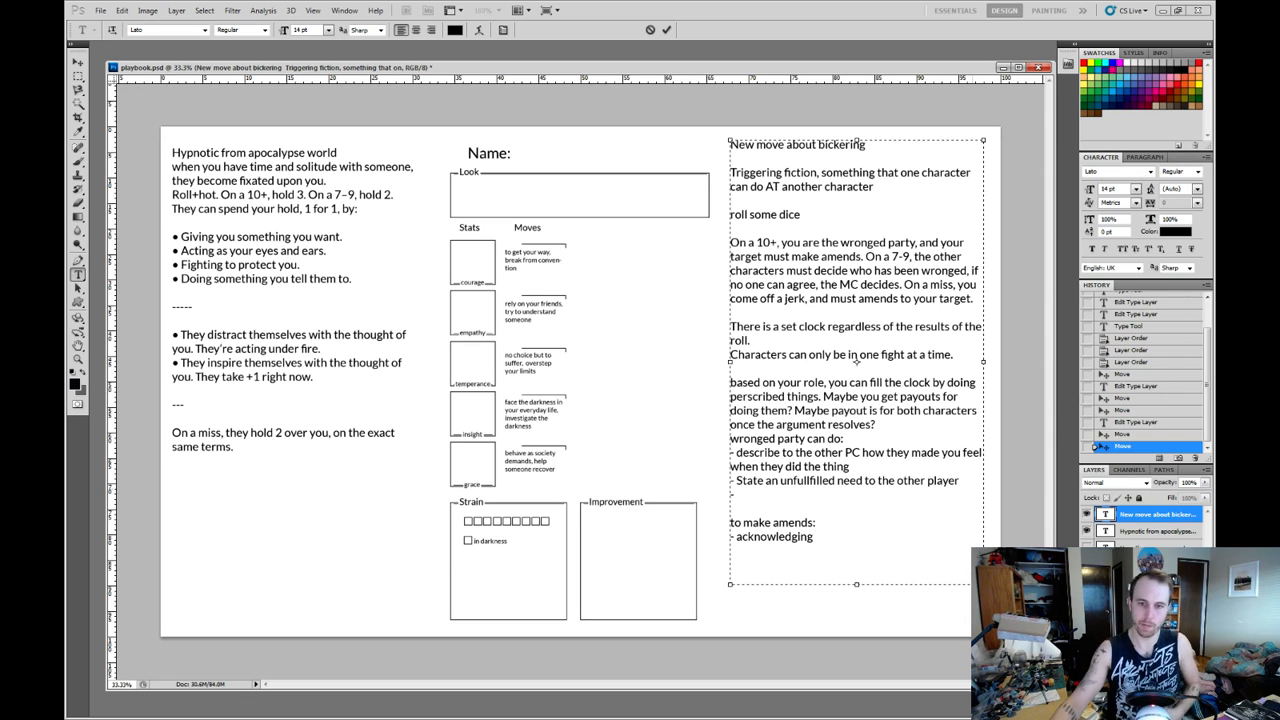
pyautogui.hotkey('shift', 'Left')
pyautogui.hotkey('shift', 'Left')
pyautogui.hotkey('shift', 'Left')
pyautogui.hotkey('shift', 'Left')
pyautogui.hotkey('shift', 'Left')
pyautogui.hotkey('shift', 'Left')
pyautogui.hotkey('shift', 'Left')
pyautogui.hotkey('shift', 'Left')
pyautogui.hotkey('shift', 'Left')
pyautogui.hotkey('shift', 'Left')
pyautogui.hotkey('shift', 'Left')
pyautogui.hotkey('shift', 'Left')
pyautogui.hotkey('shift', 'Left')
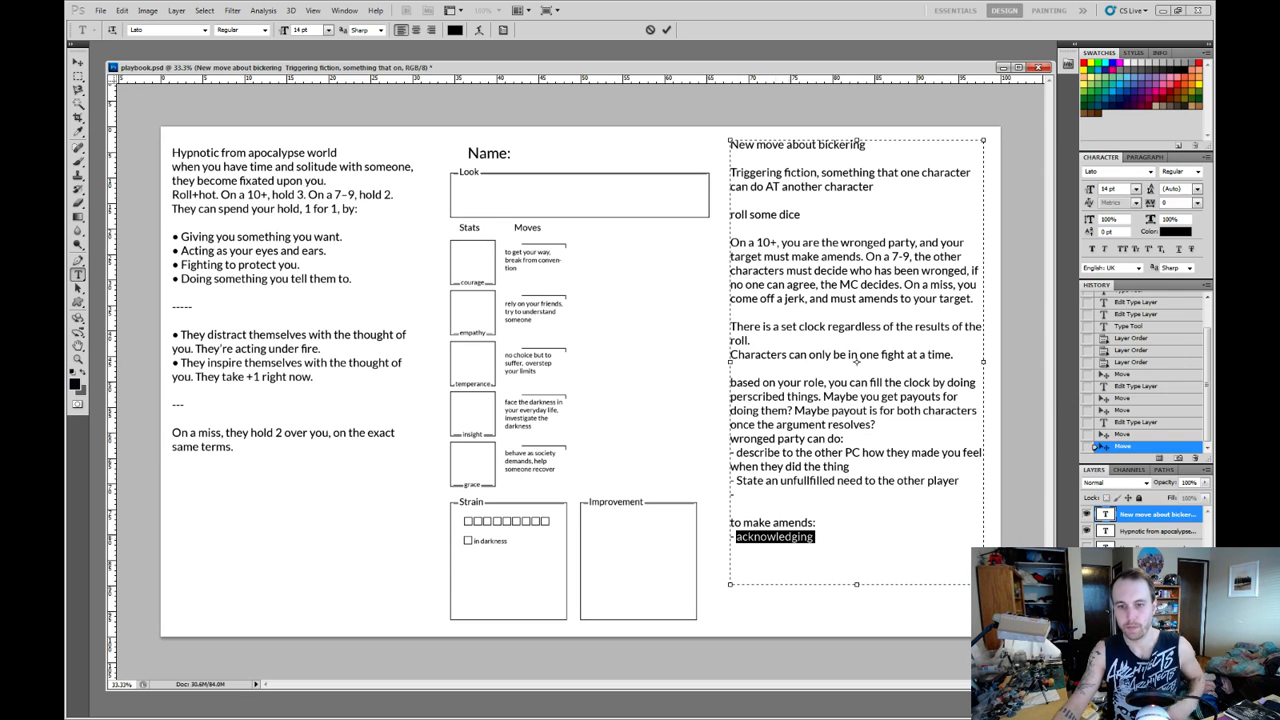
pyautogui.press('BackSpace')
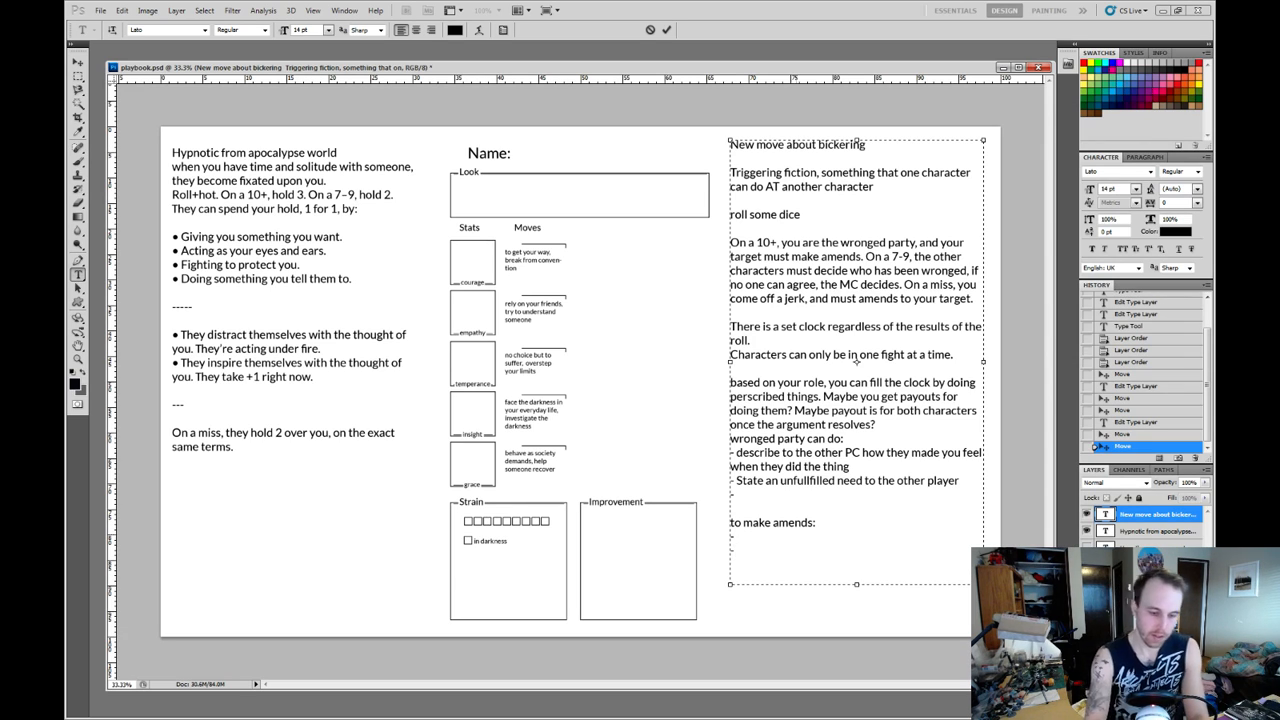
# Write "Make an effort to understand the wronged party and how yo" on the second dash bullet under "to make amends:", leaving the first one blank.
pyautogui.write('M')
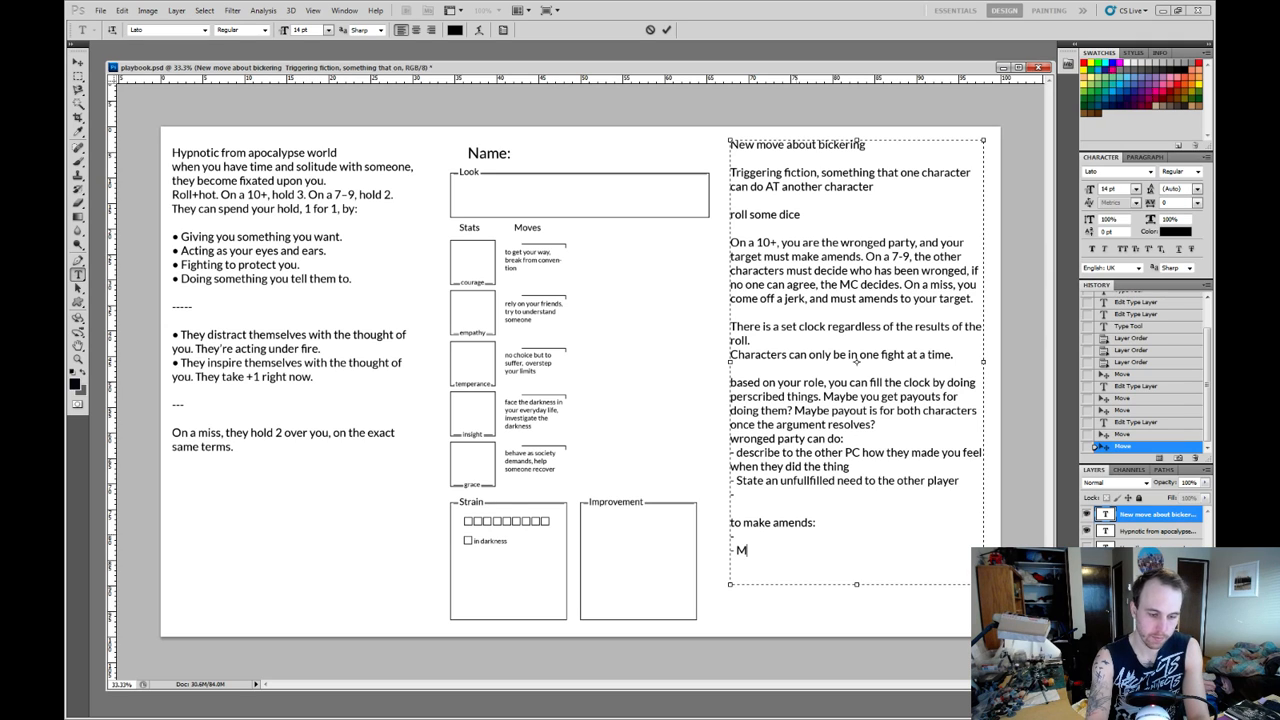
pyautogui.write('ake ')
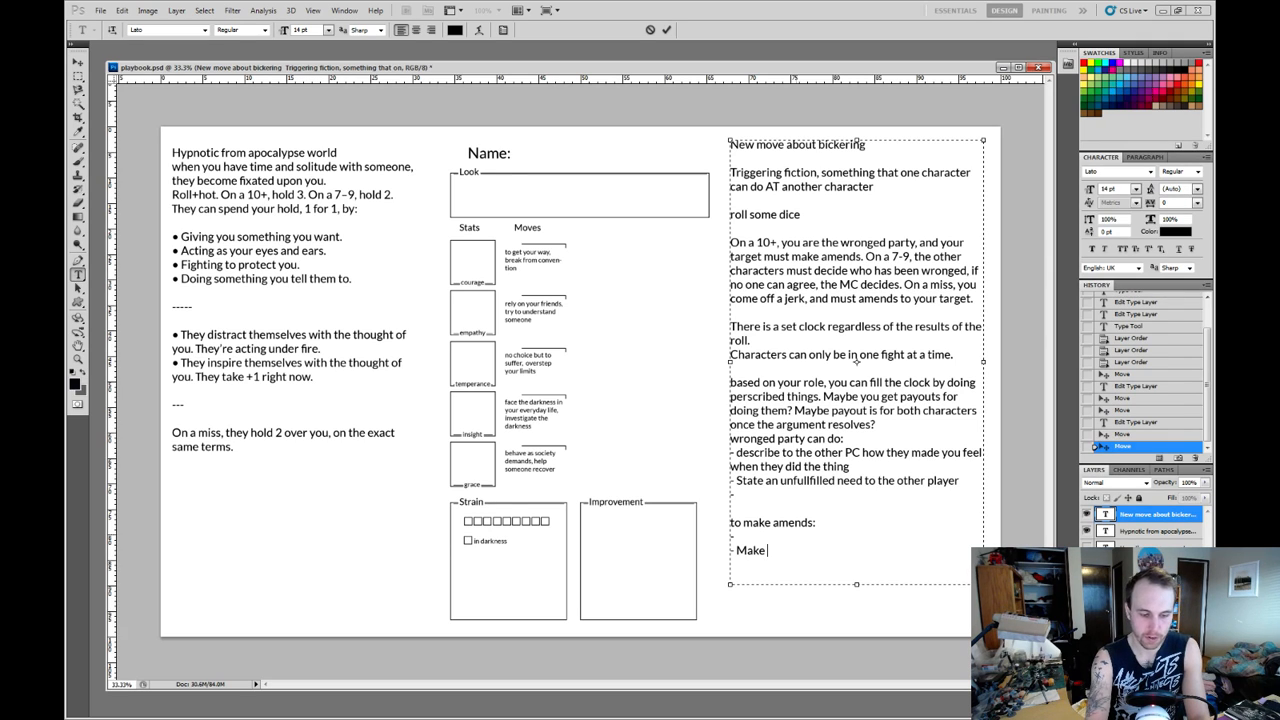
pyautogui.write('an effor')
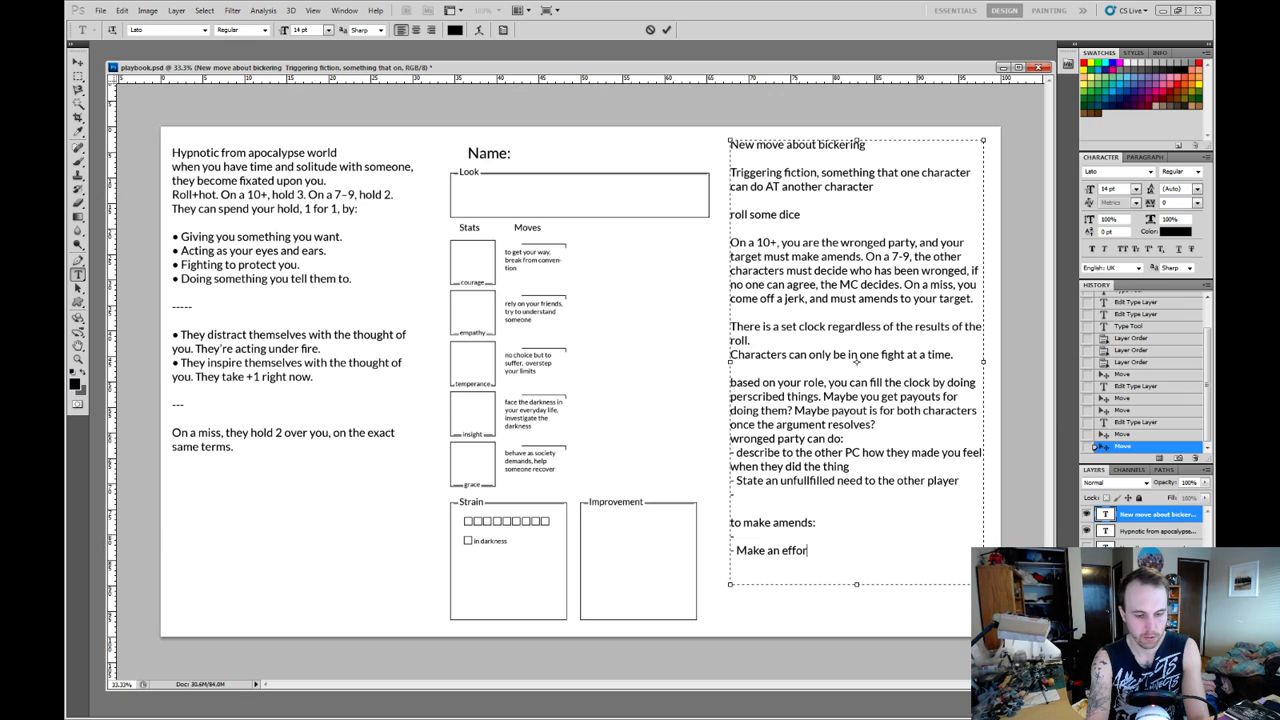
pyautogui.write('t to underst')
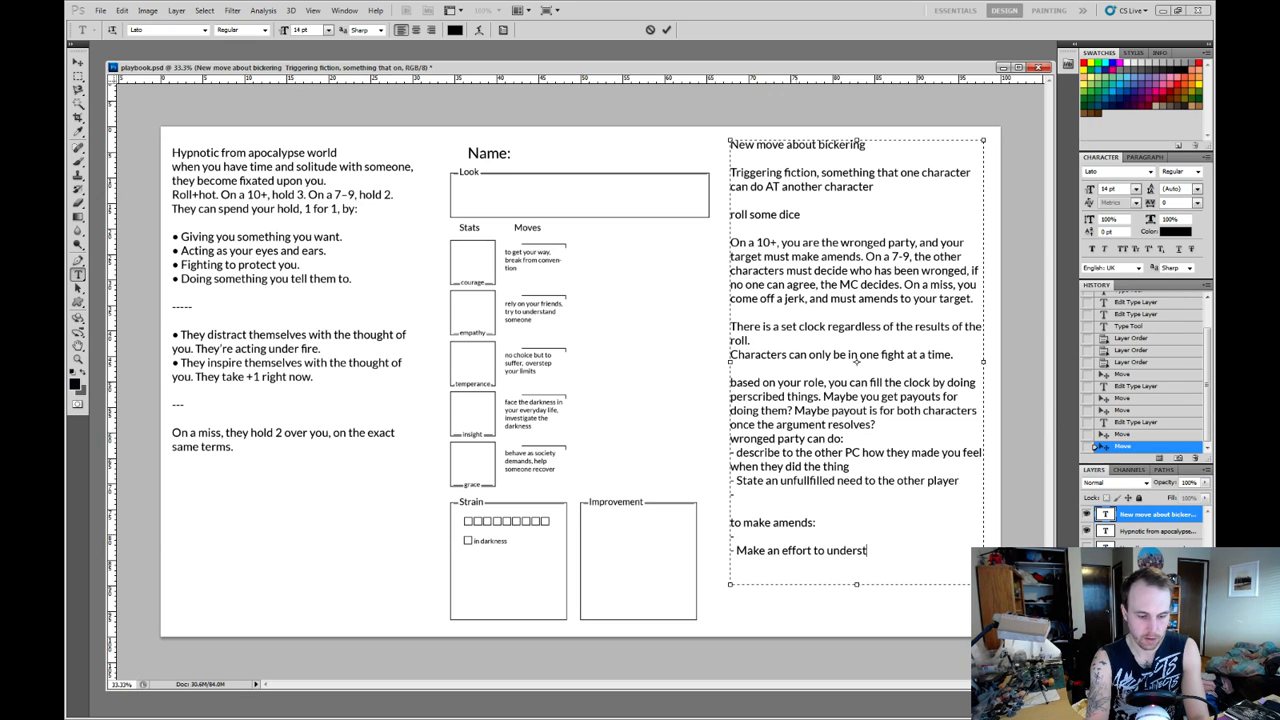
pyautogui.write('and the wro')
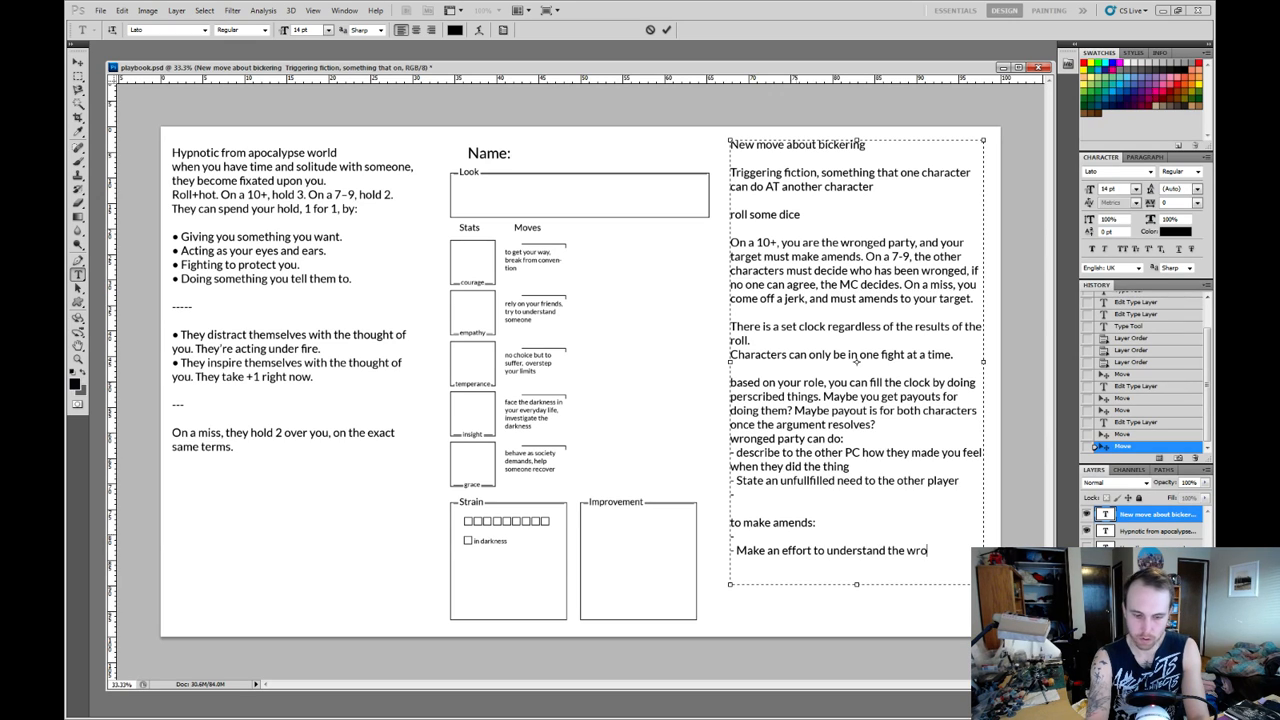
pyautogui.write('nged par')
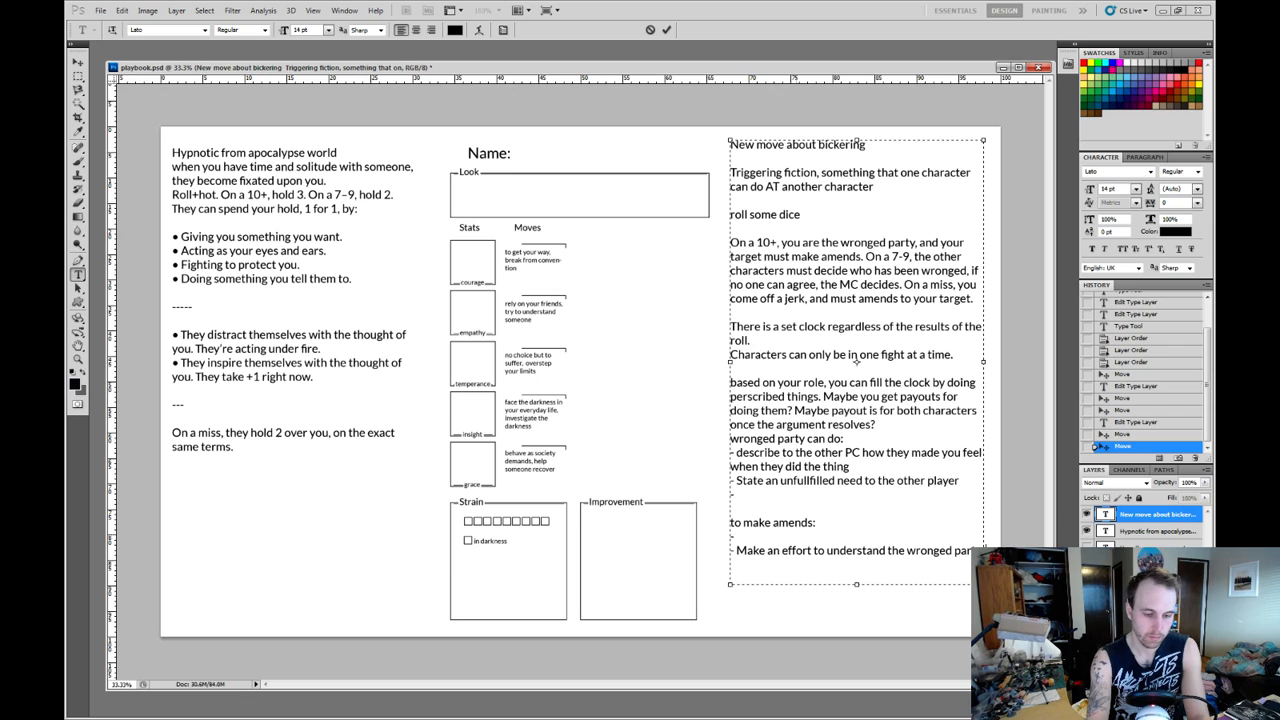
pyautogui.write('and how yo')
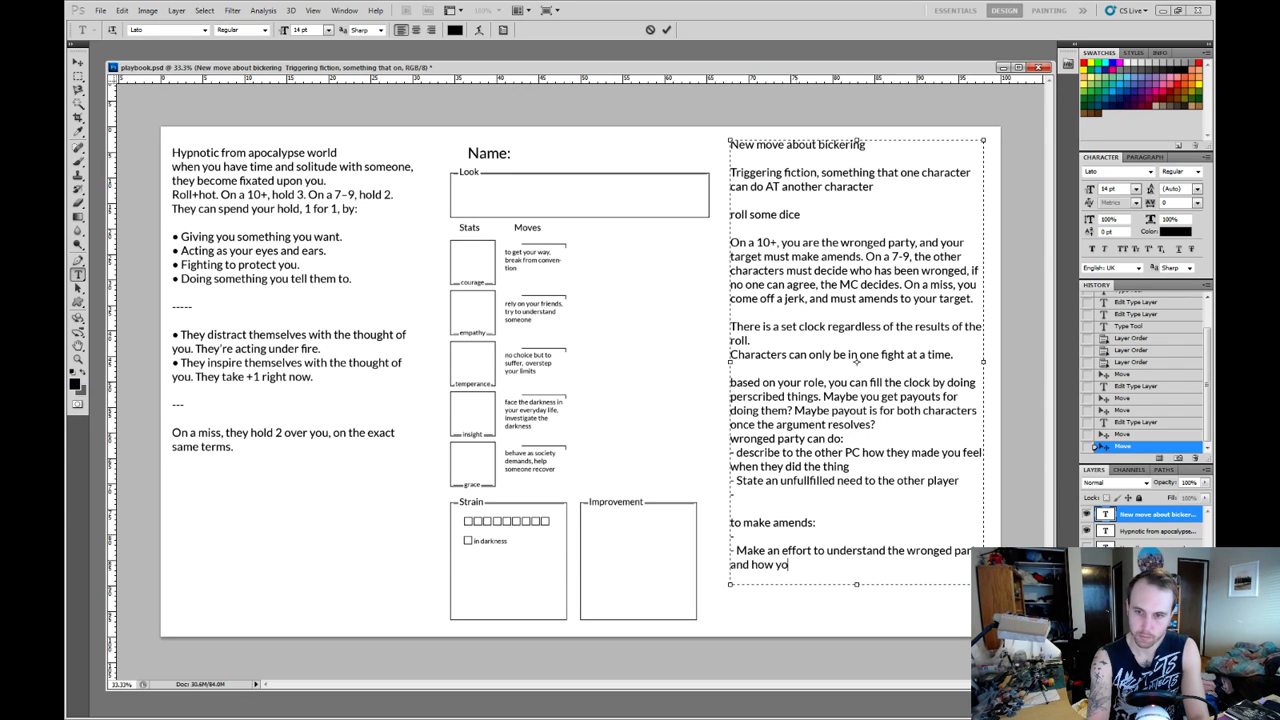
# Reword the second bullet under "to make amends:" to "Make an effort to understand how/why you hurt them".
pyautogui.press('BackSpace')
pyautogui.press('BackSpace')
pyautogui.press('BackSpace')
pyautogui.press('BackSpace')
pyautogui.press('BackSpace')
pyautogui.press('BackSpace')
pyautogui.press('BackSpace')
pyautogui.press('BackSpace')
pyautogui.press('BackSpace')
pyautogui.press('BackSpace')
pyautogui.press('BackSpace')
pyautogui.press('BackSpace')
pyautogui.press('BackSpace')
pyautogui.press('BackSpace')
pyautogui.press('BackSpace')
pyautogui.press('BackSpace')
pyautogui.press('BackSpace')
pyautogui.press('BackSpace')
pyautogui.press('BackSpace')
pyautogui.press('BackSpace')
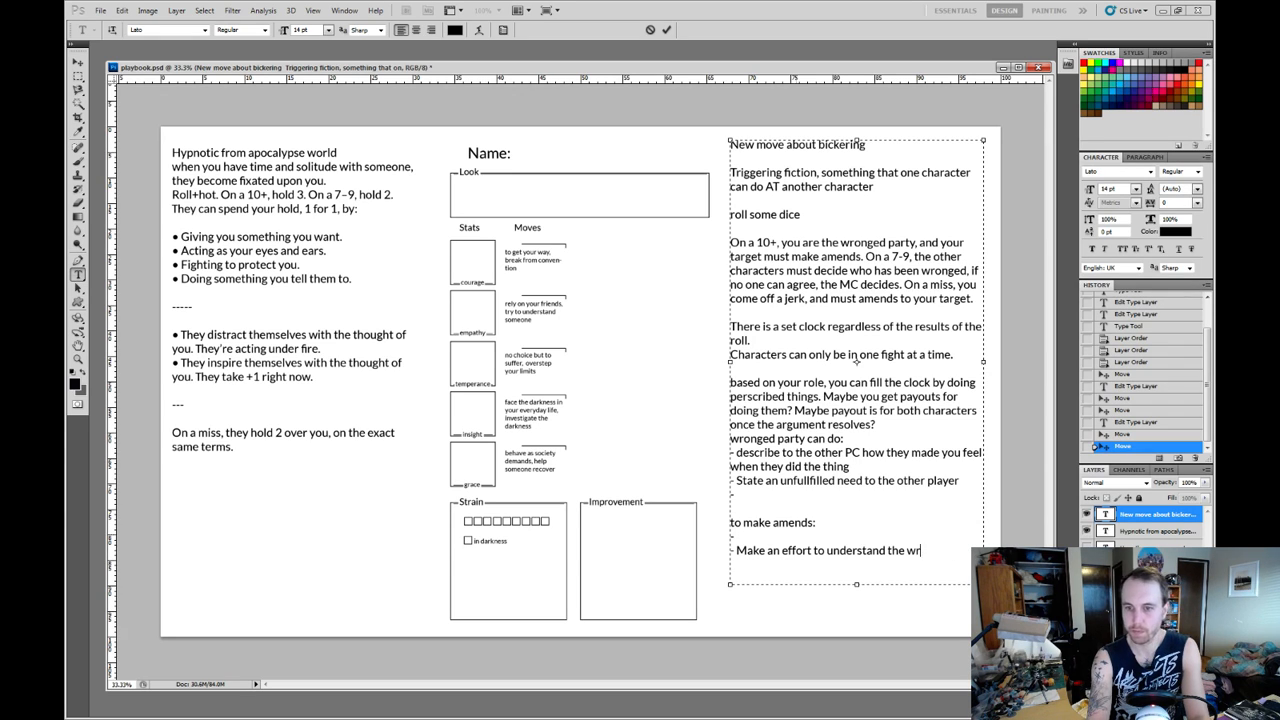
pyautogui.press('BackSpace')
pyautogui.press('BackSpace')
pyautogui.press('BackSpace')
pyautogui.press('BackSpace')
pyautogui.press('BackSpace')
pyautogui.press('BackSpace')
pyautogui.write('al')
pyautogui.press('BackSpace')
pyautogui.press('BackSpace')
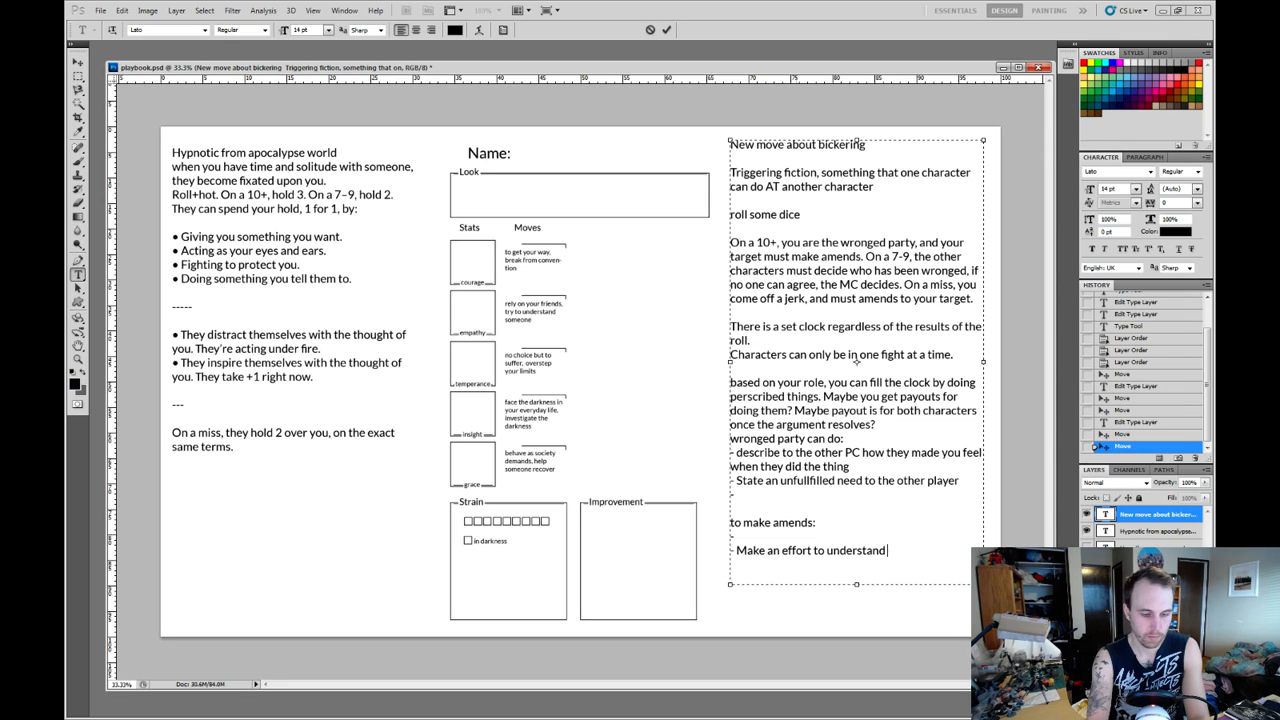
pyautogui.write('how/why you')
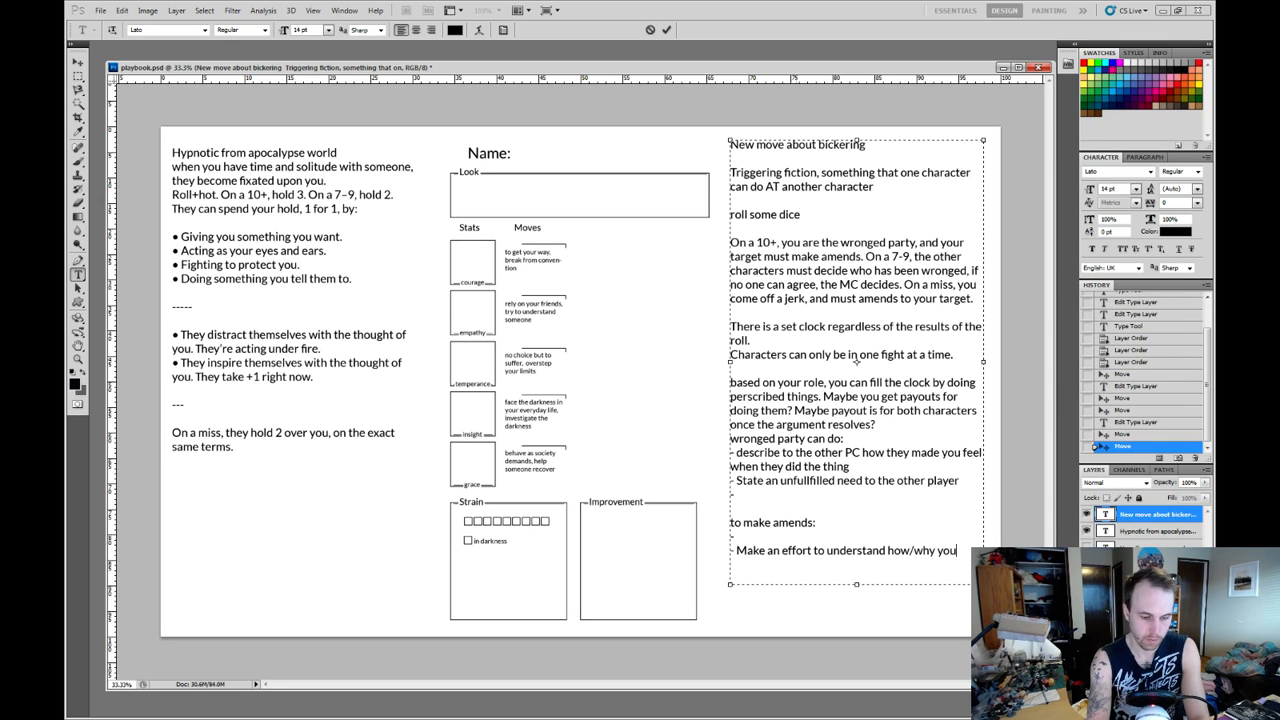
pyautogui.write(' hurt them')
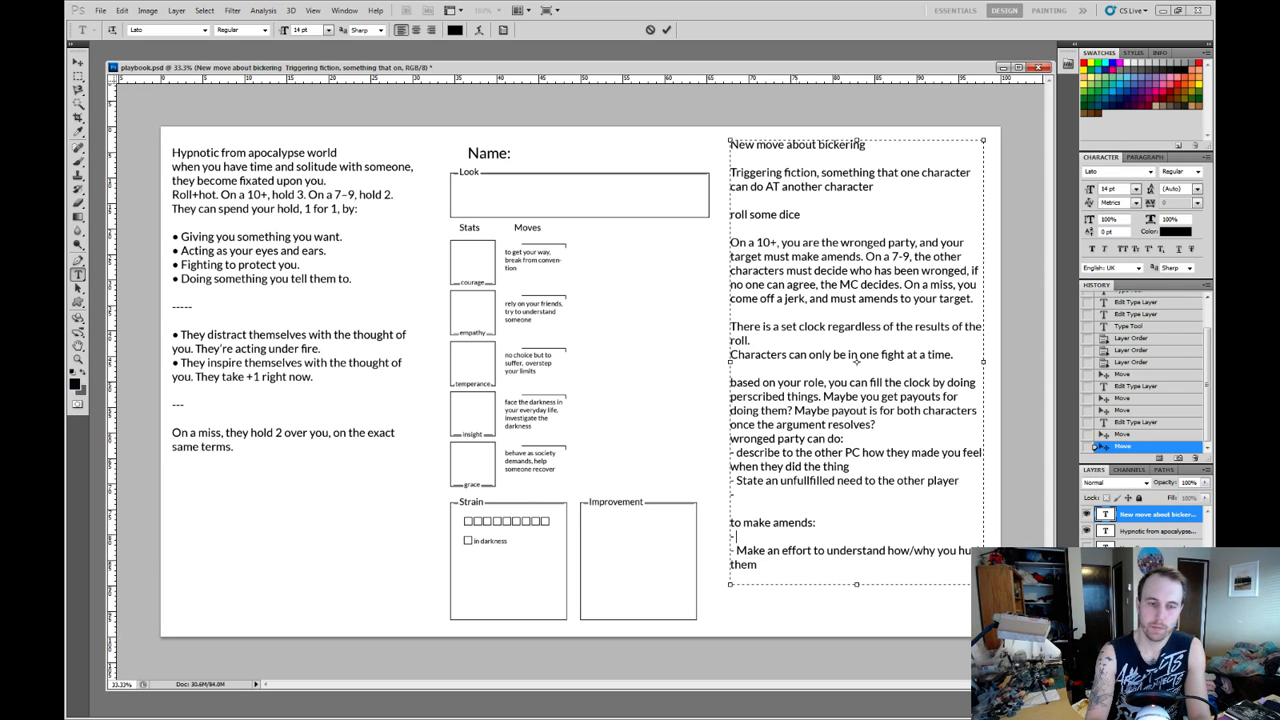
# Fill the blank first bullet under "to make amends:" with "Try to explain your actions to the wronged party".
pyautogui.write('Tr')
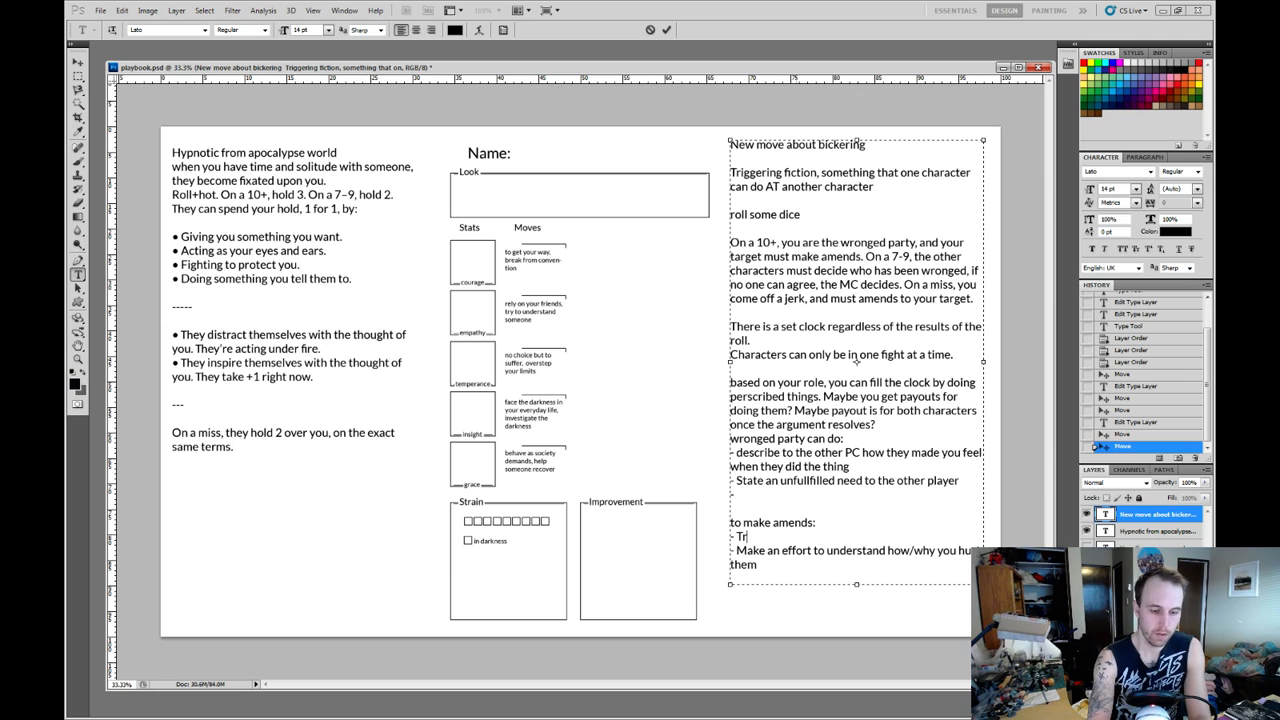
pyautogui.write('y to expl ain')
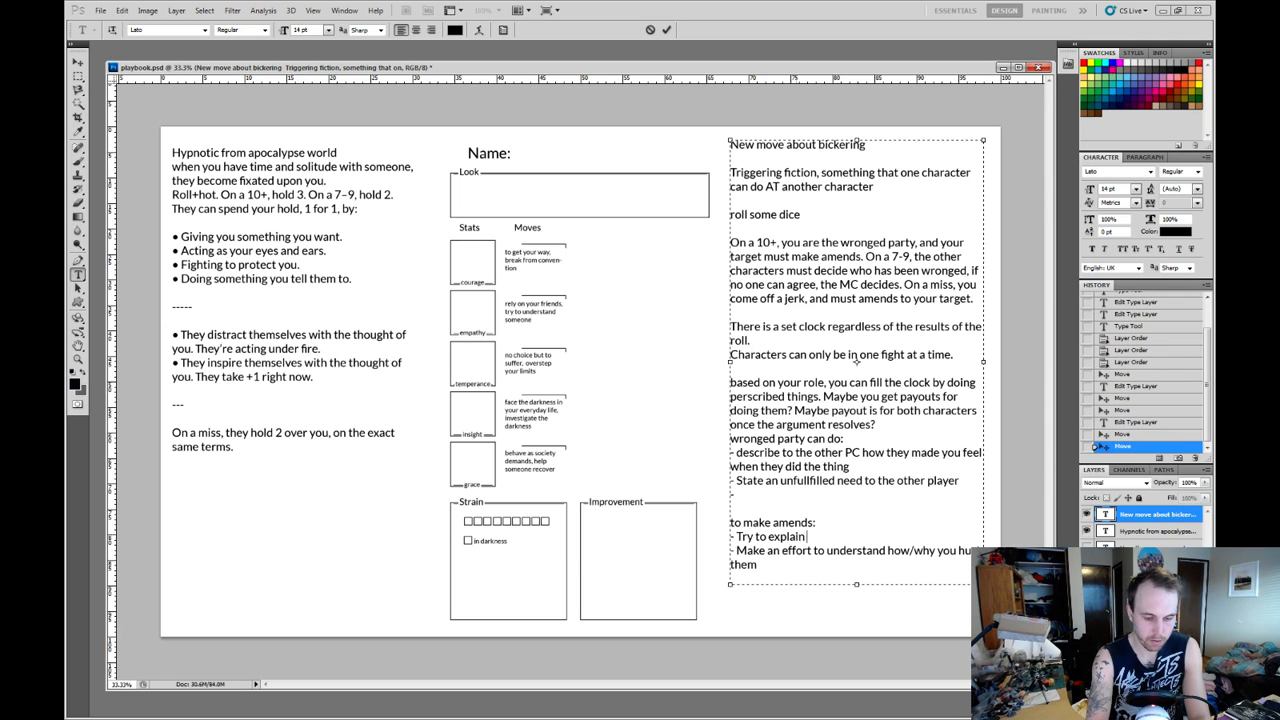
pyautogui.write(' your actio')
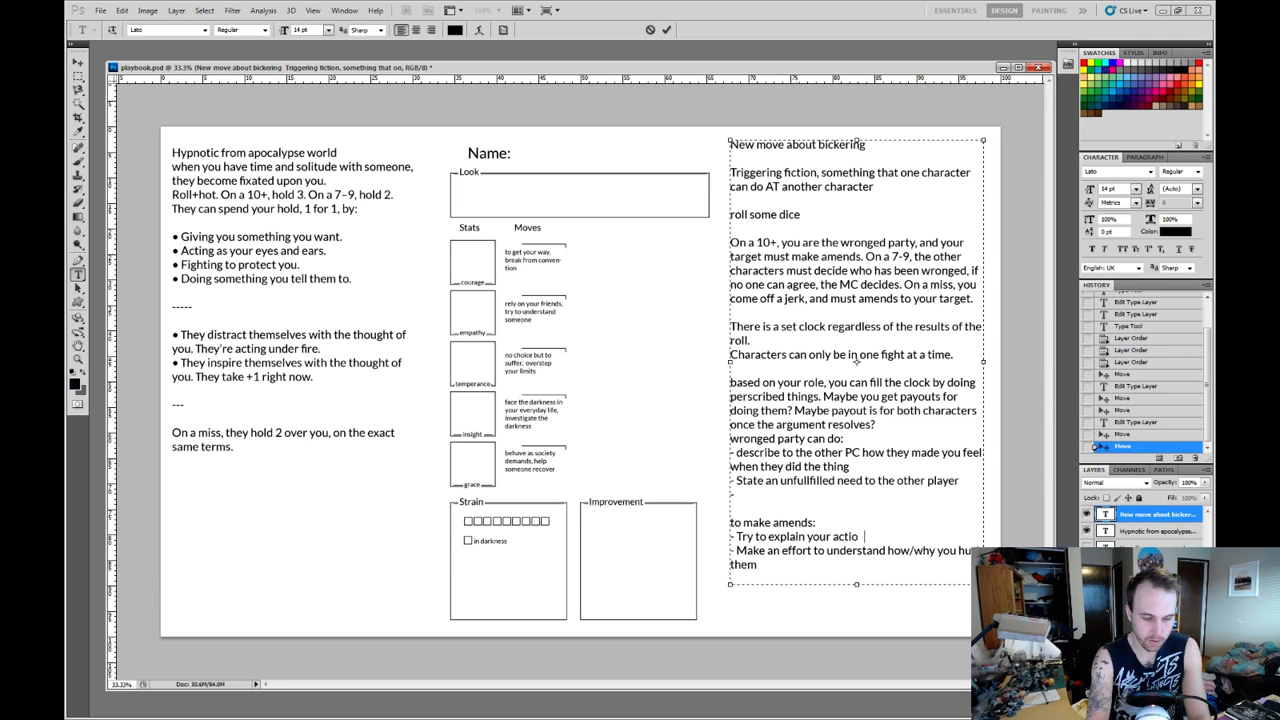
pyautogui.write('ns to the wronged party')
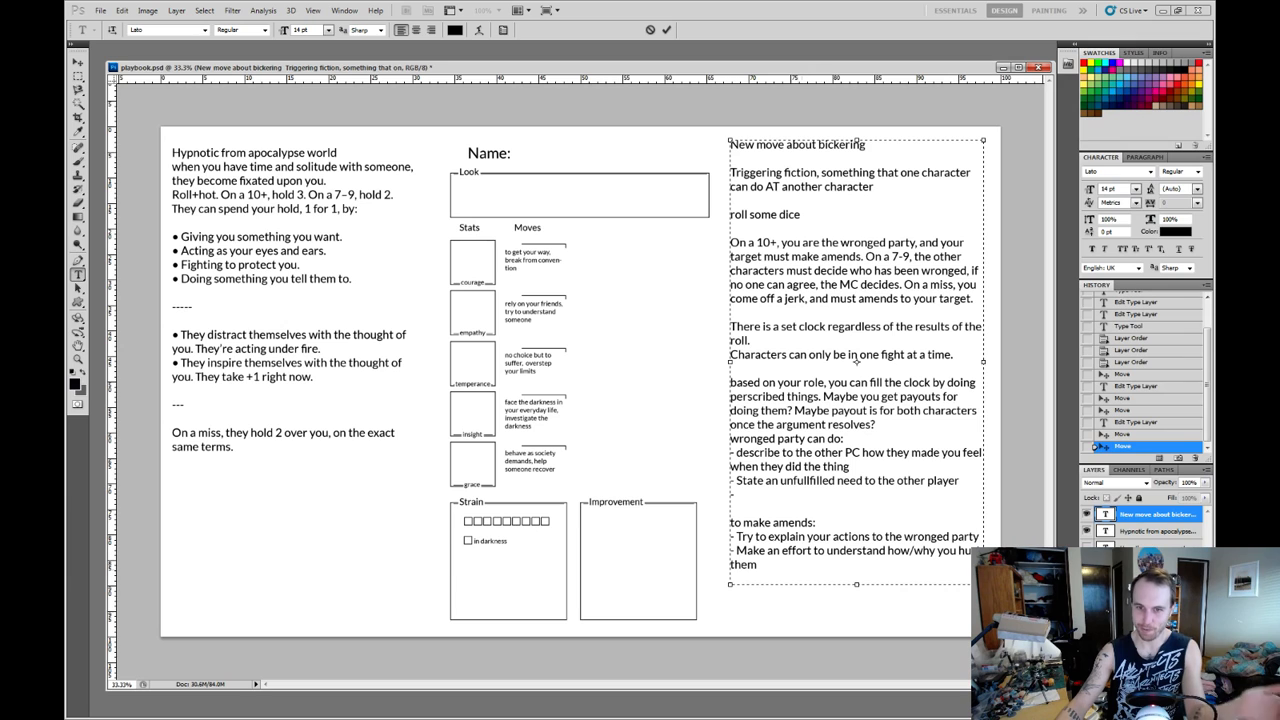
# Set all the text of the bickering move block to 12 pt.
pyautogui.hotkey('ctrl', 'a')
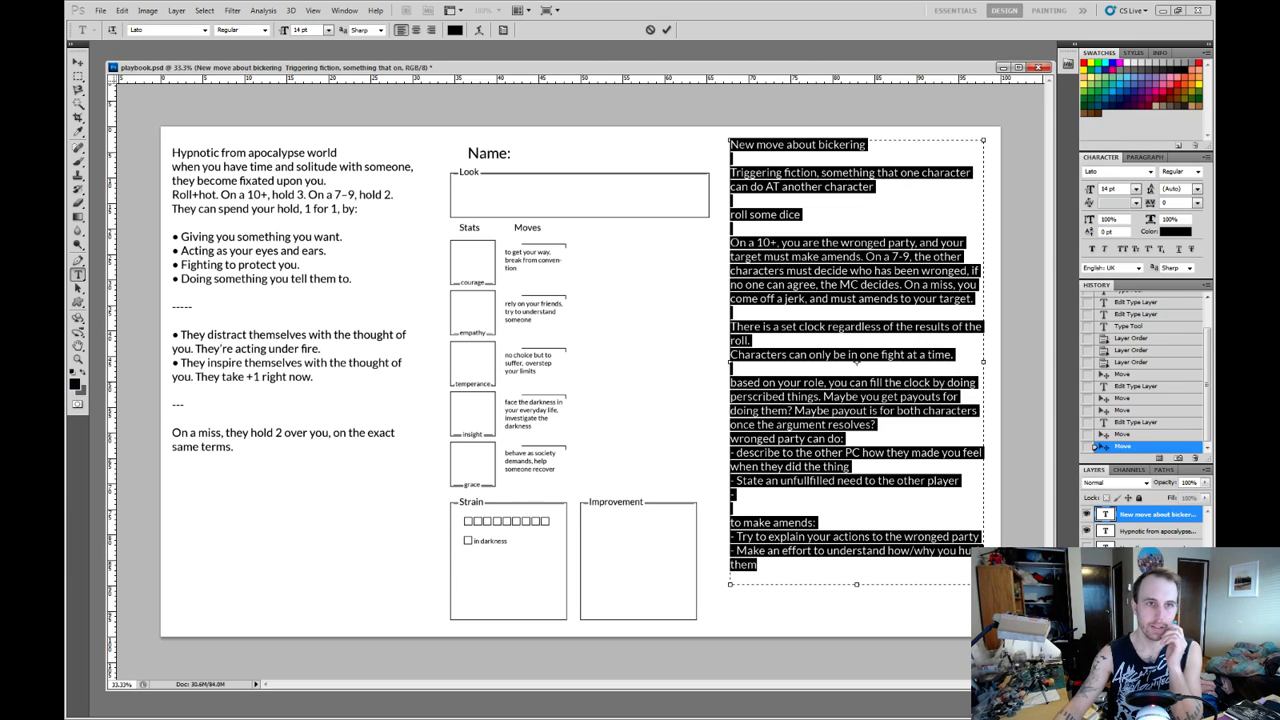
pyautogui.click(328, 29)
pyautogui.click(330, 101)
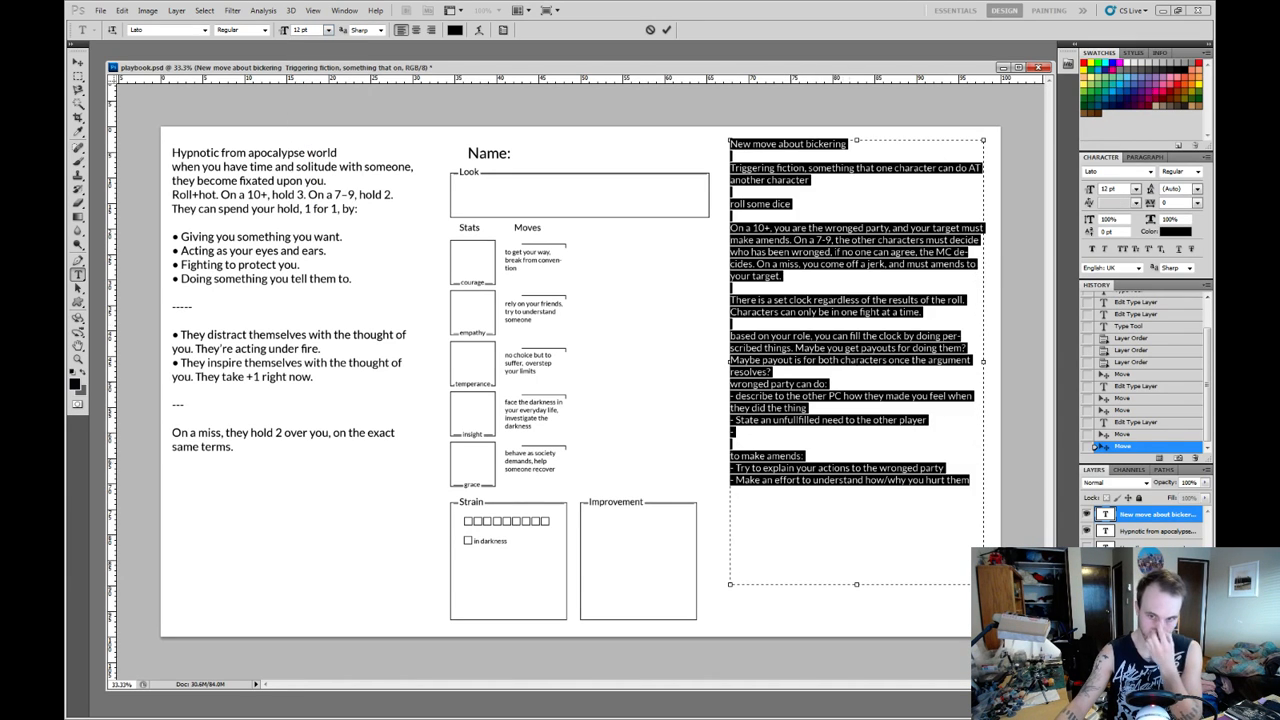
pyautogui.click(857, 361)
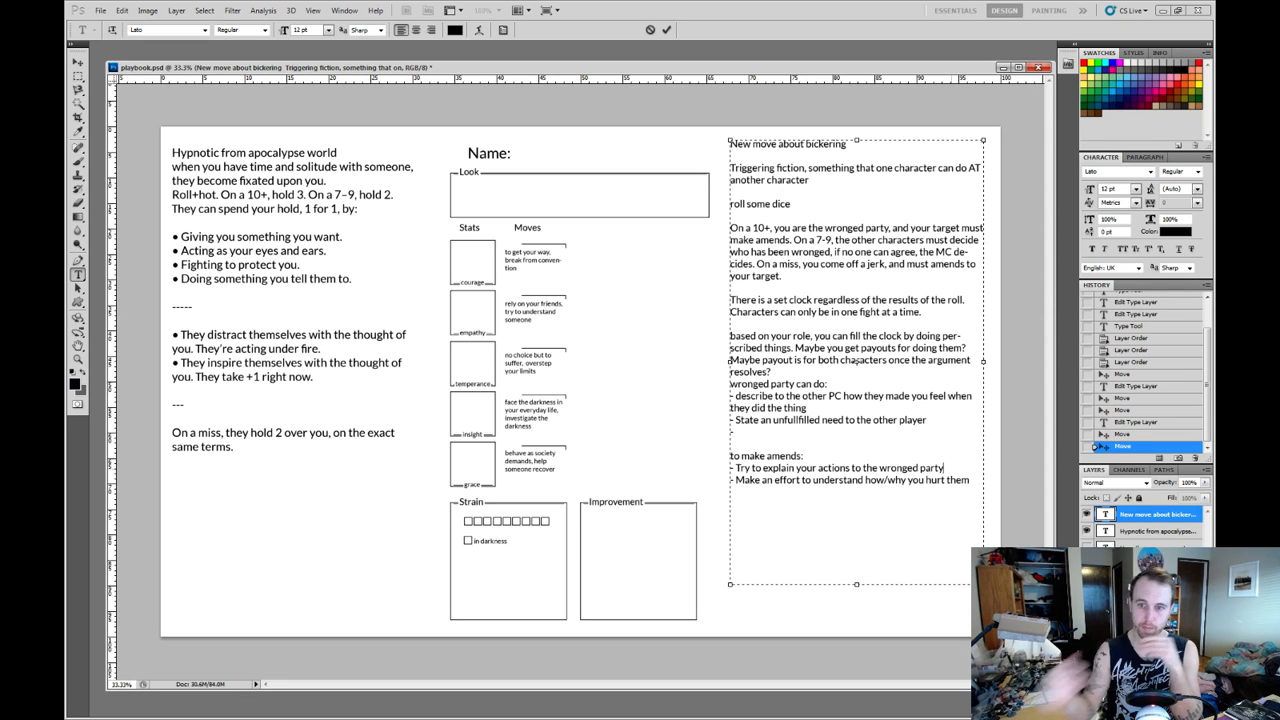
# Add a third bullet under "to make amends:" reading "Show concrete changes that you have made to your behaviour".
pyautogui.press('Return')
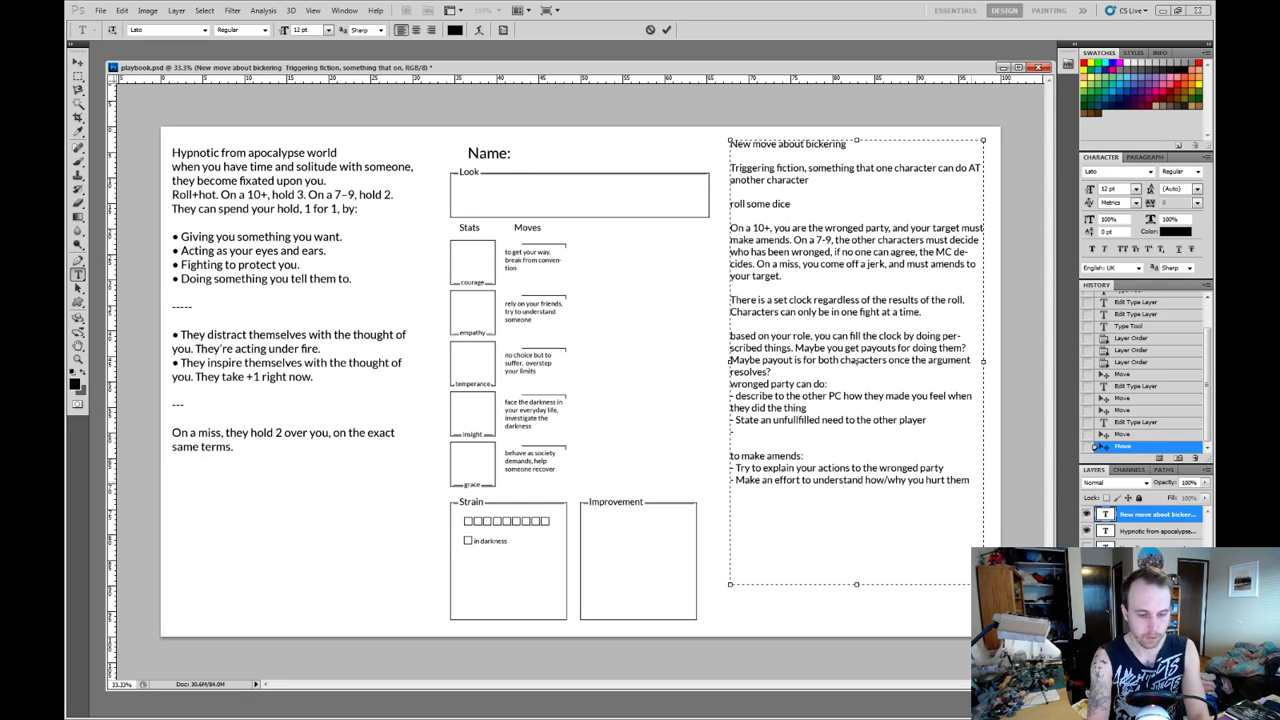
pyautogui.write('- Show')
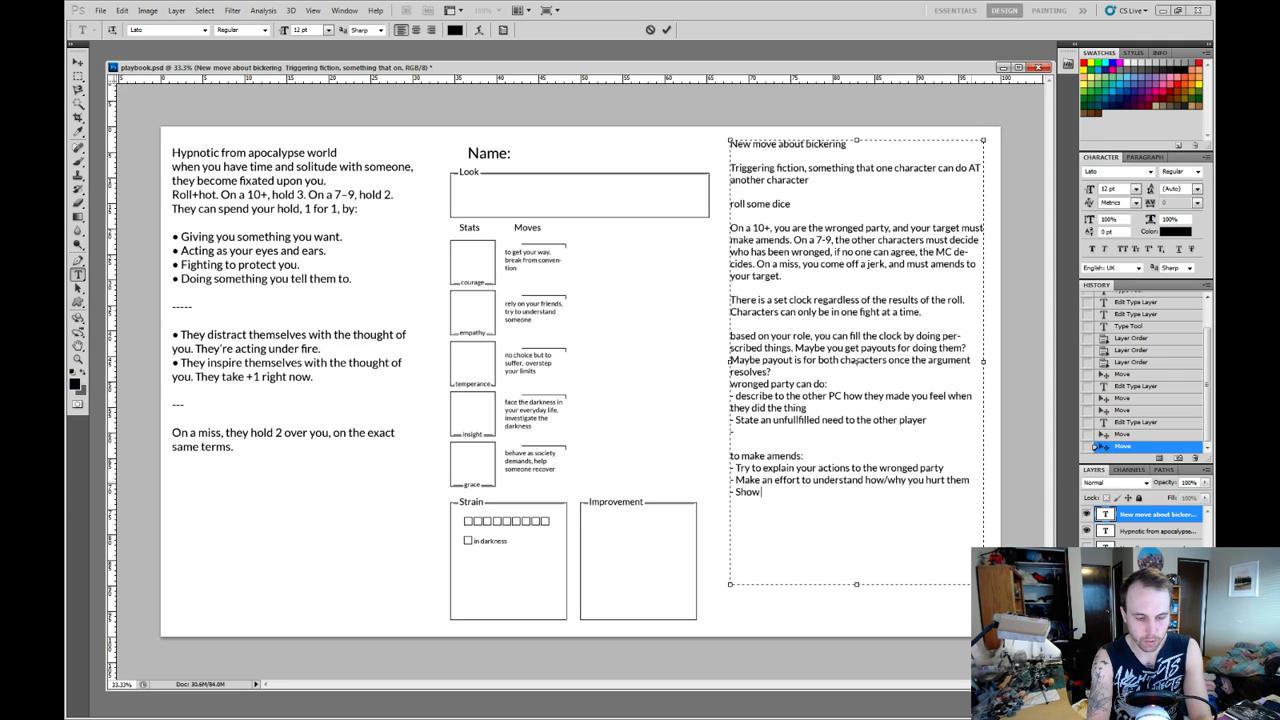
pyautogui.write(' c')
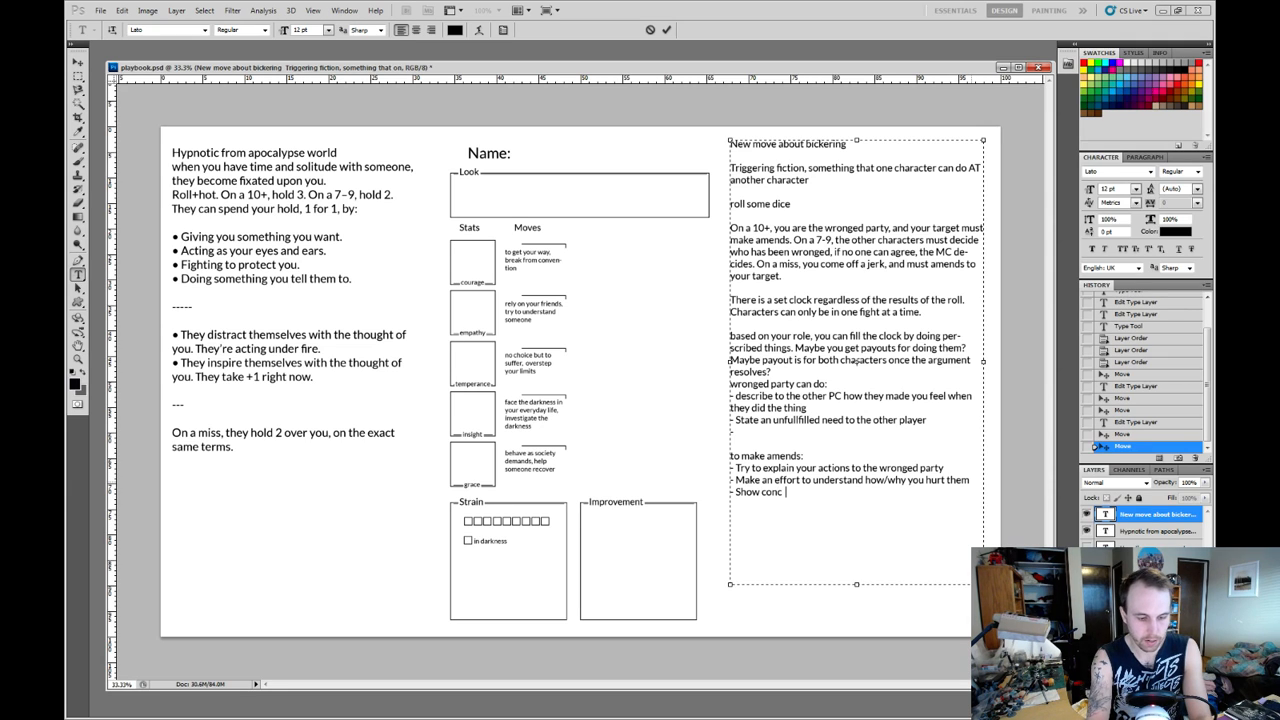
pyautogui.write('ontrete changes ')
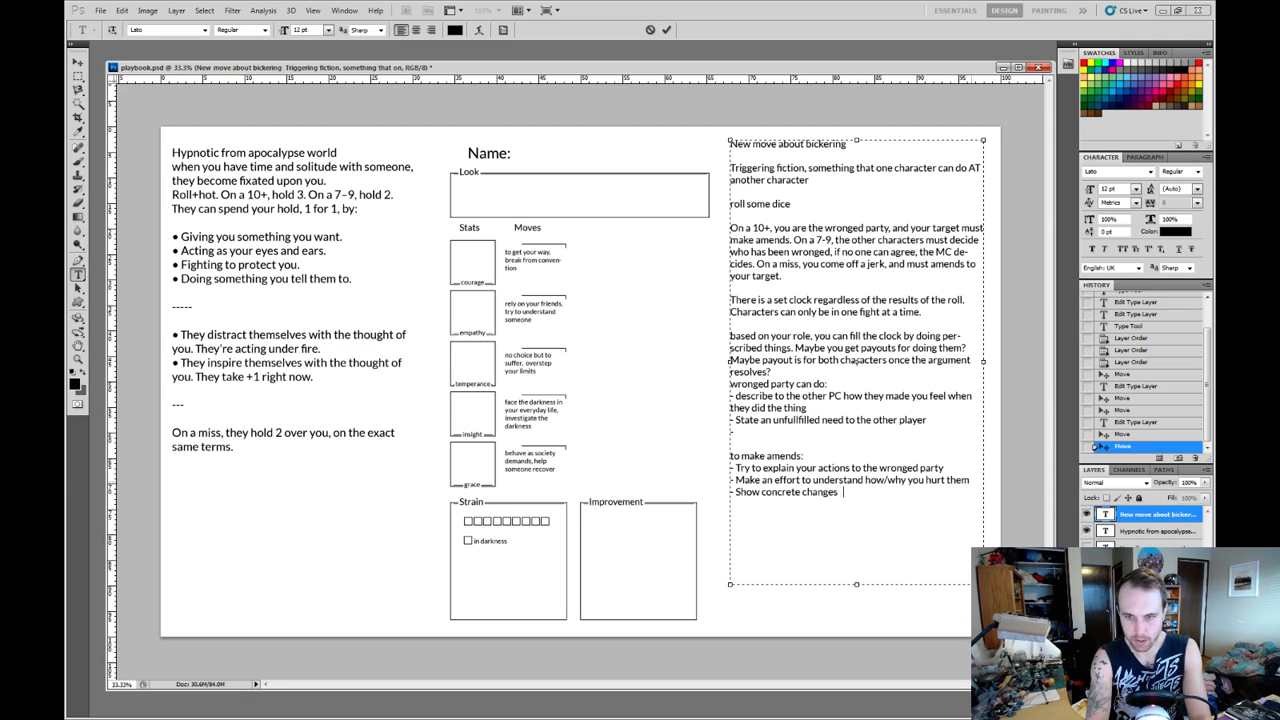
pyautogui.write('that you have mad')
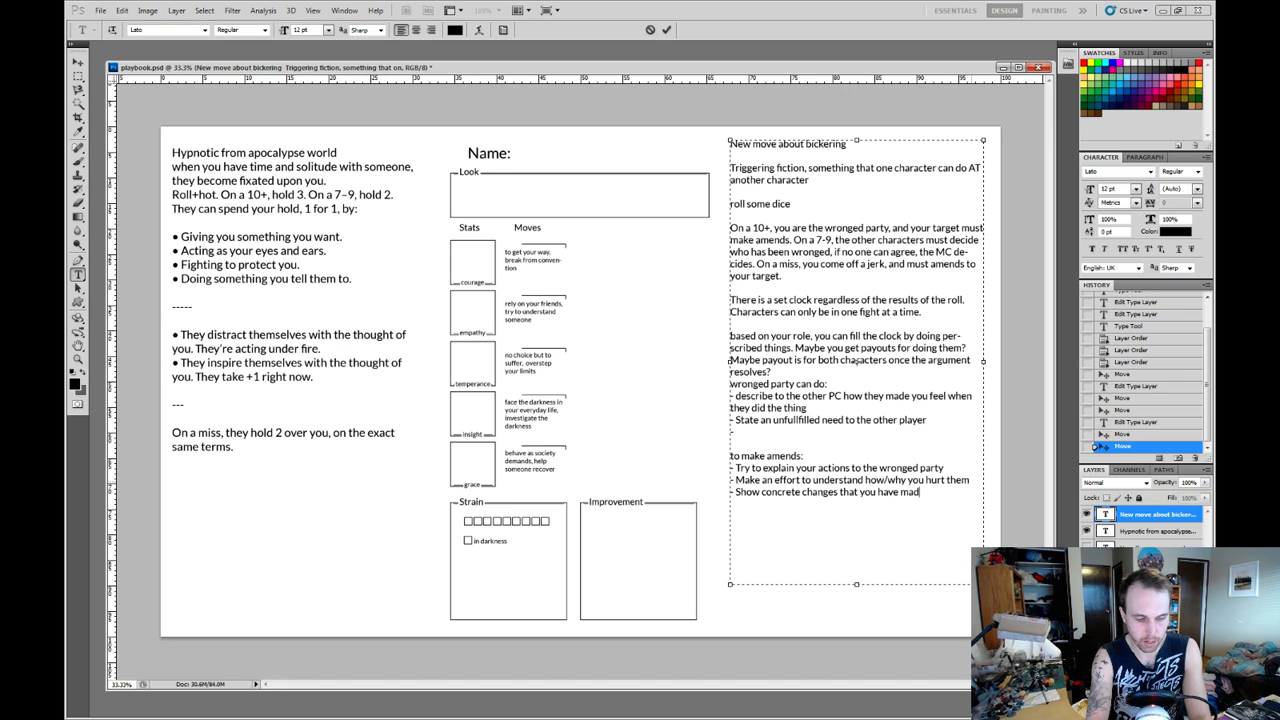
pyautogui.write('e to your behaviour')
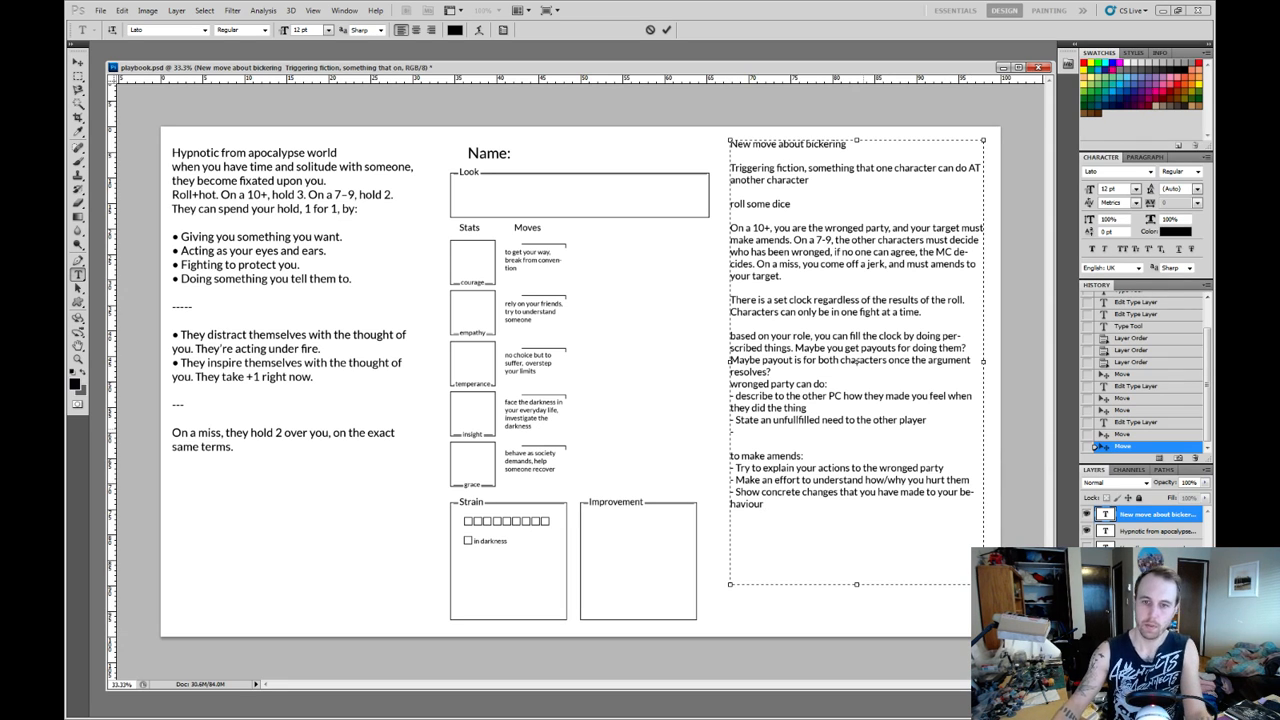
# Fill the blank bullet under "wronged party can do:" with "Offer a concession, or show how you were also wrong".
pyautogui.write('Offer a conc')
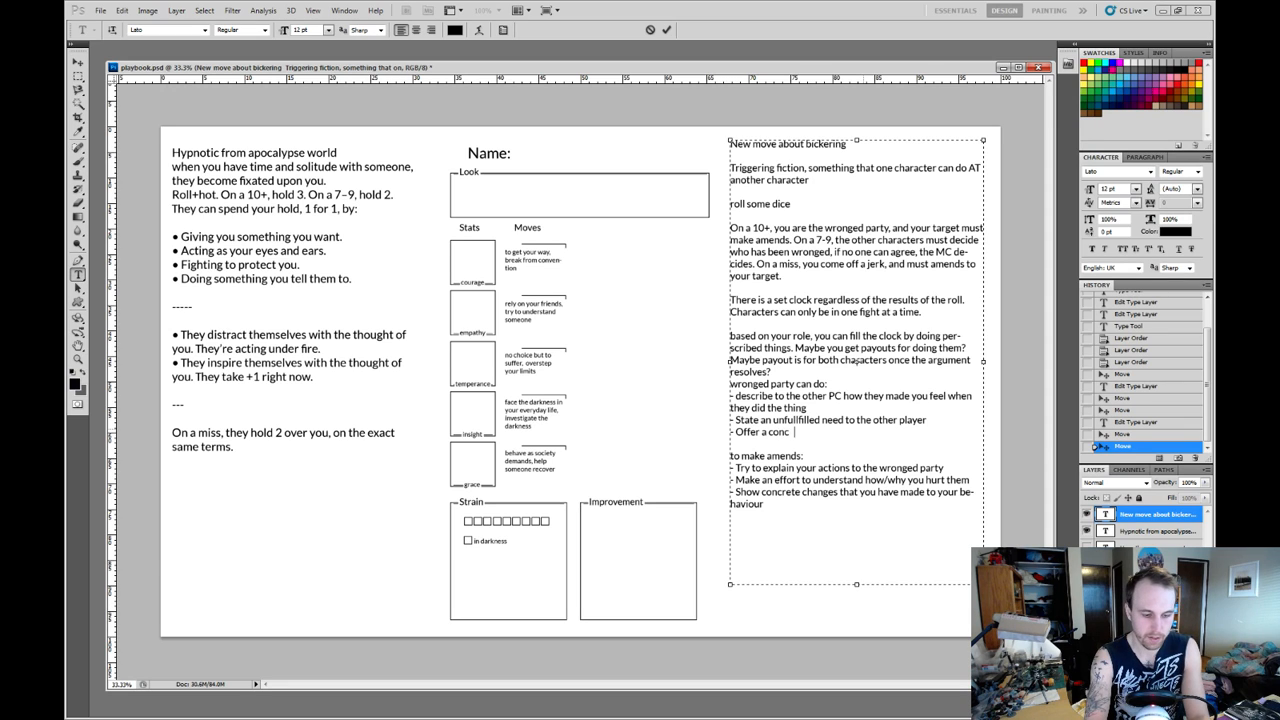
pyautogui.press('BackSpace')
pyautogui.write('ession')
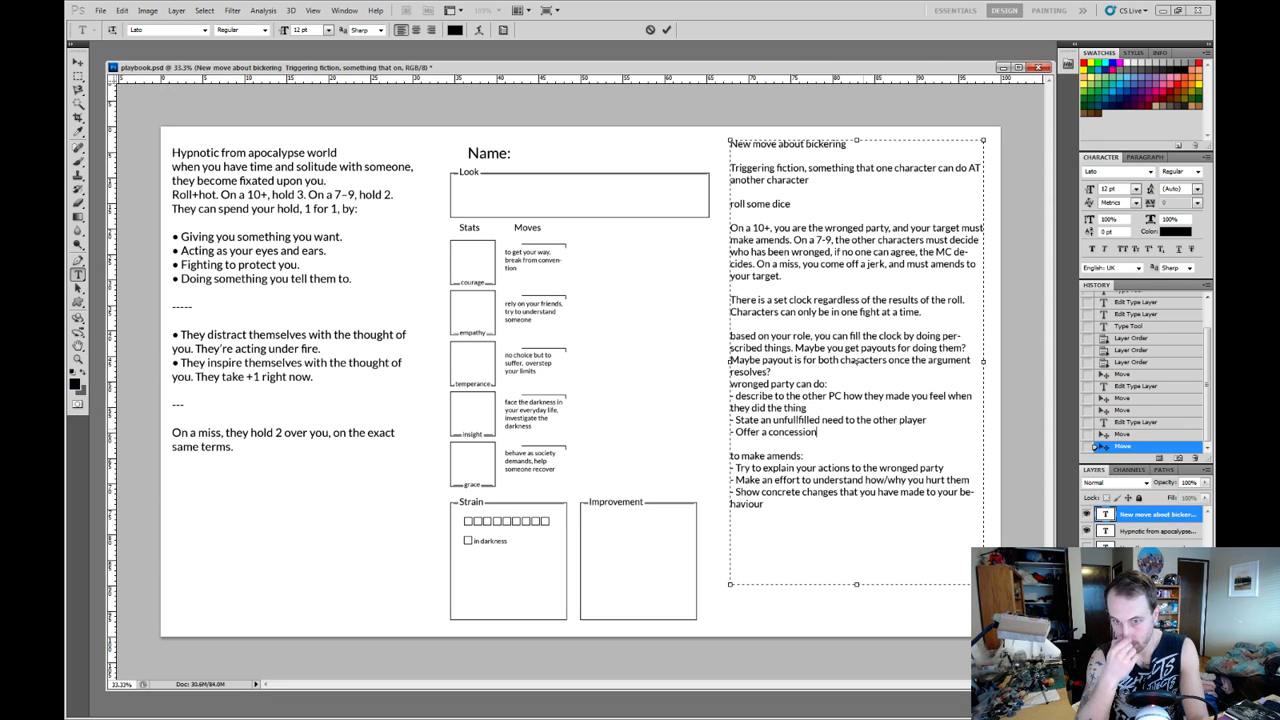
pyautogui.write(', or')
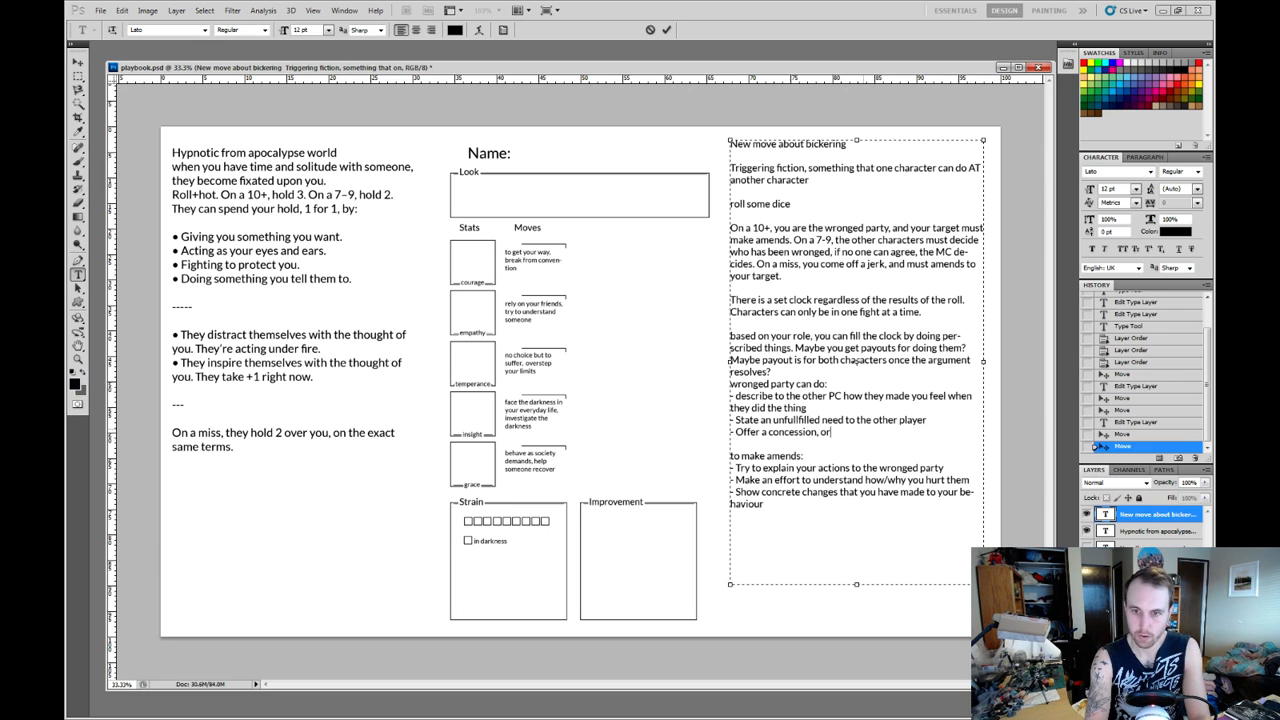
pyautogui.write(' show')
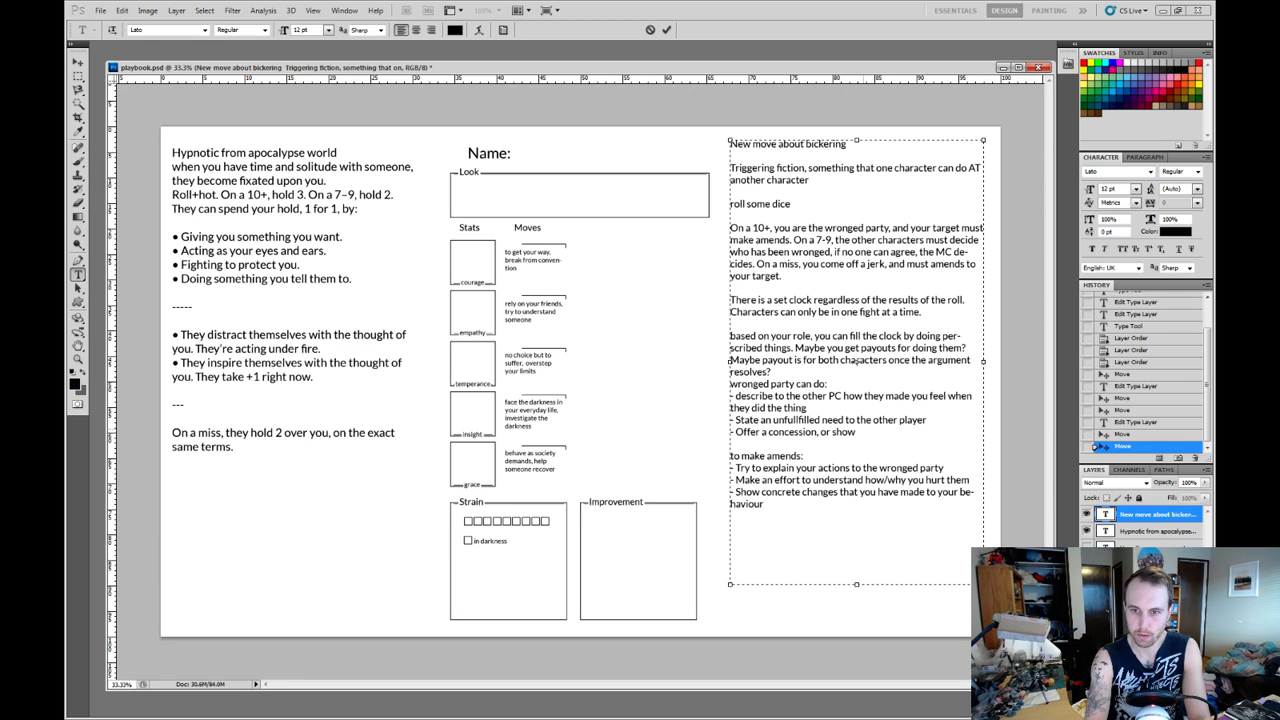
pyautogui.write(' how you')
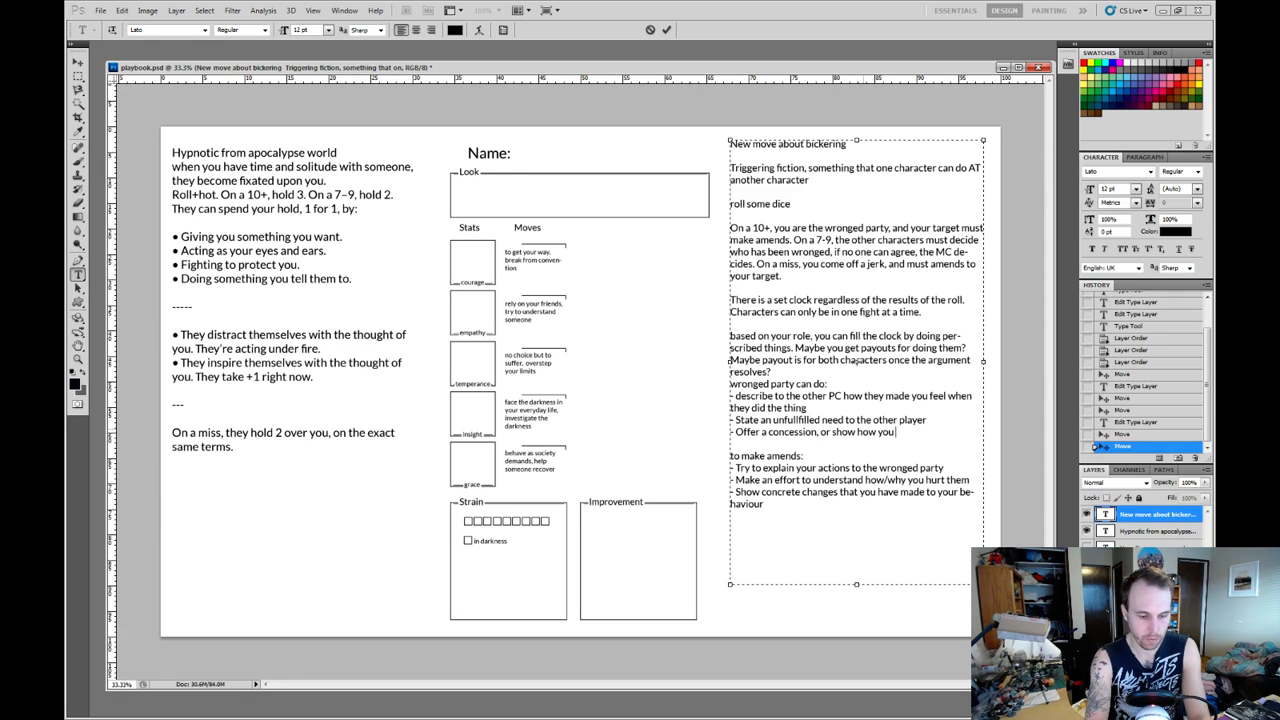
pyautogui.write(' were also wr')
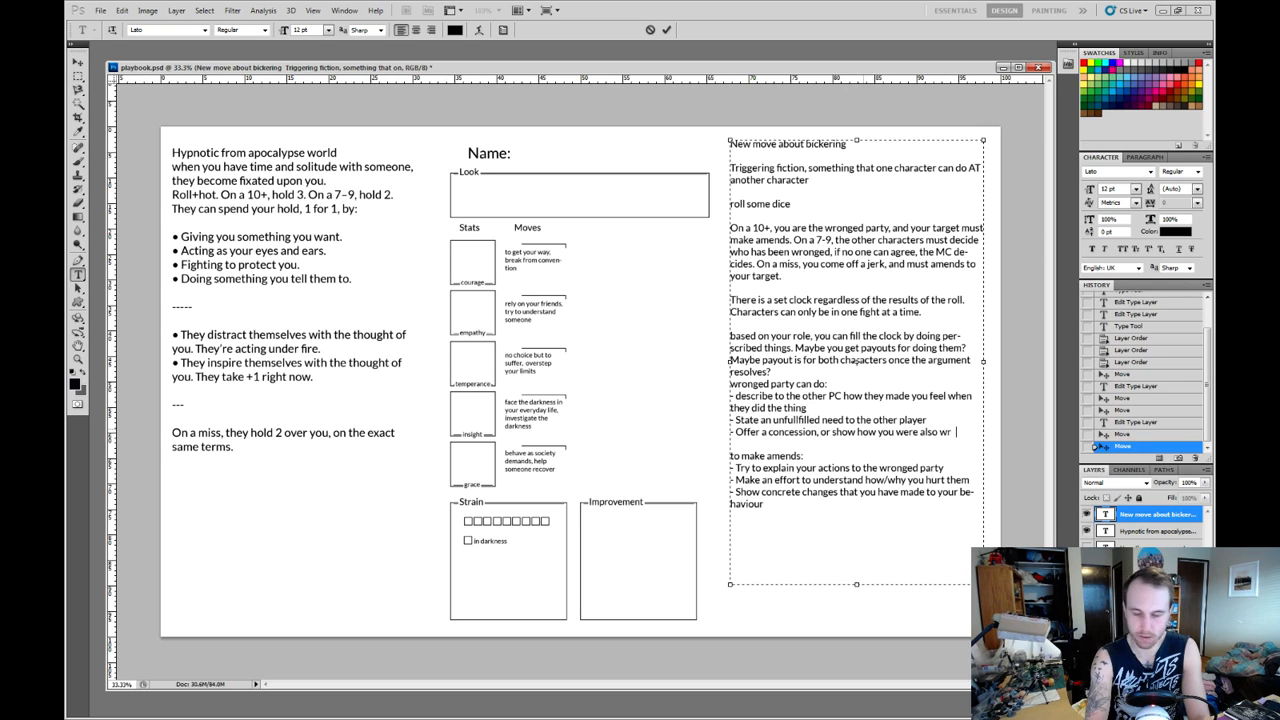
pyautogui.write('ong')
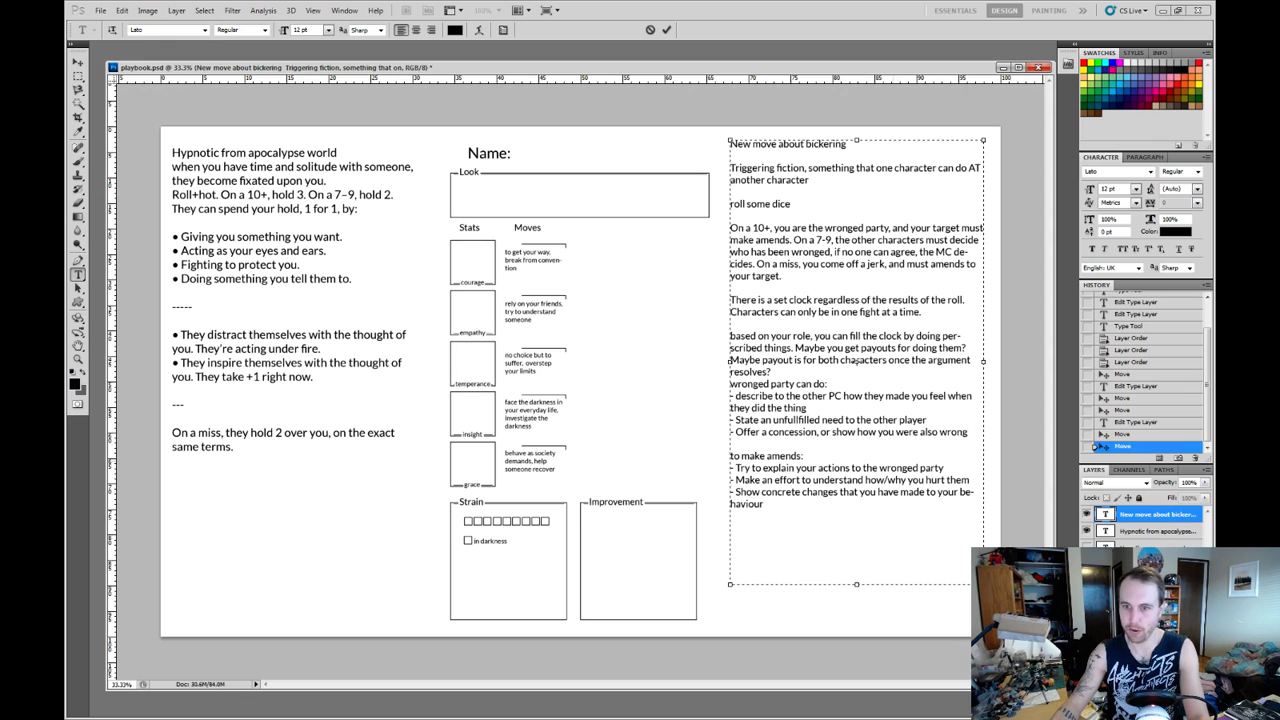
# Review the wronged party's concession bullet against the make-amends bullet about explaining your actions.
pyautogui.tripleClick(907, 467)
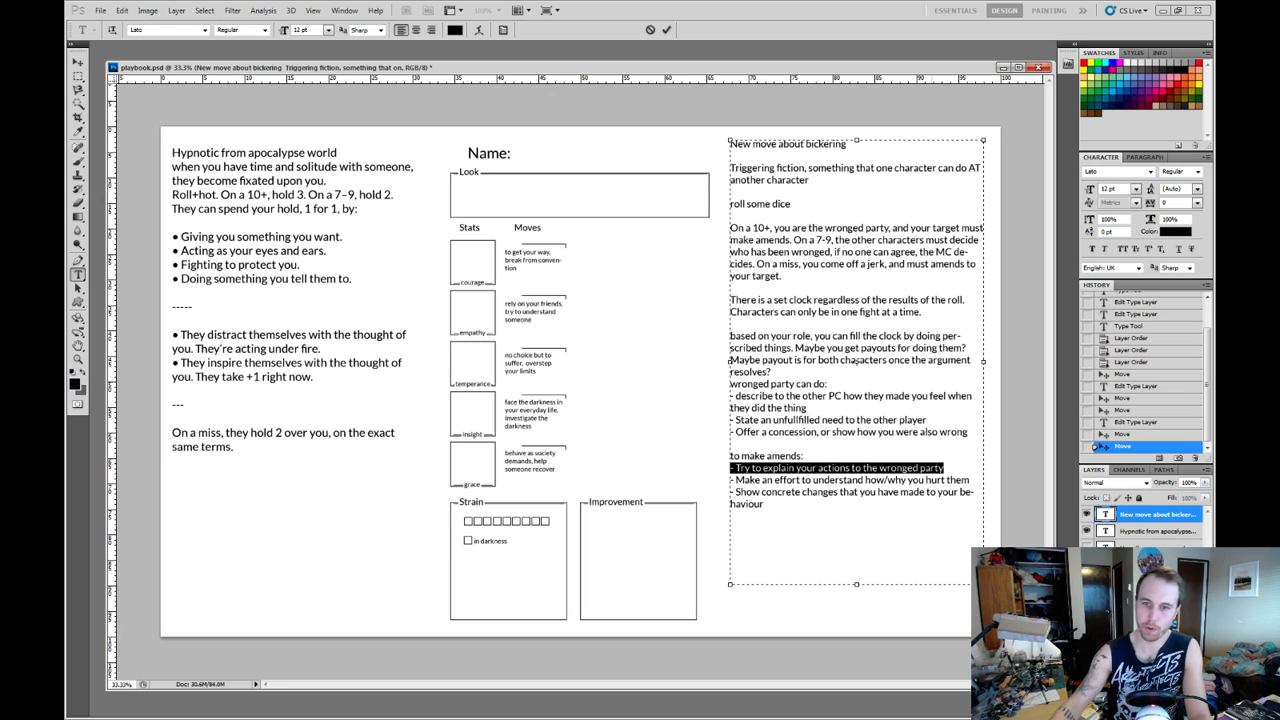
pyautogui.click(731, 444)
pyautogui.moveTo(968, 432); pyautogui.dragTo(742, 432)
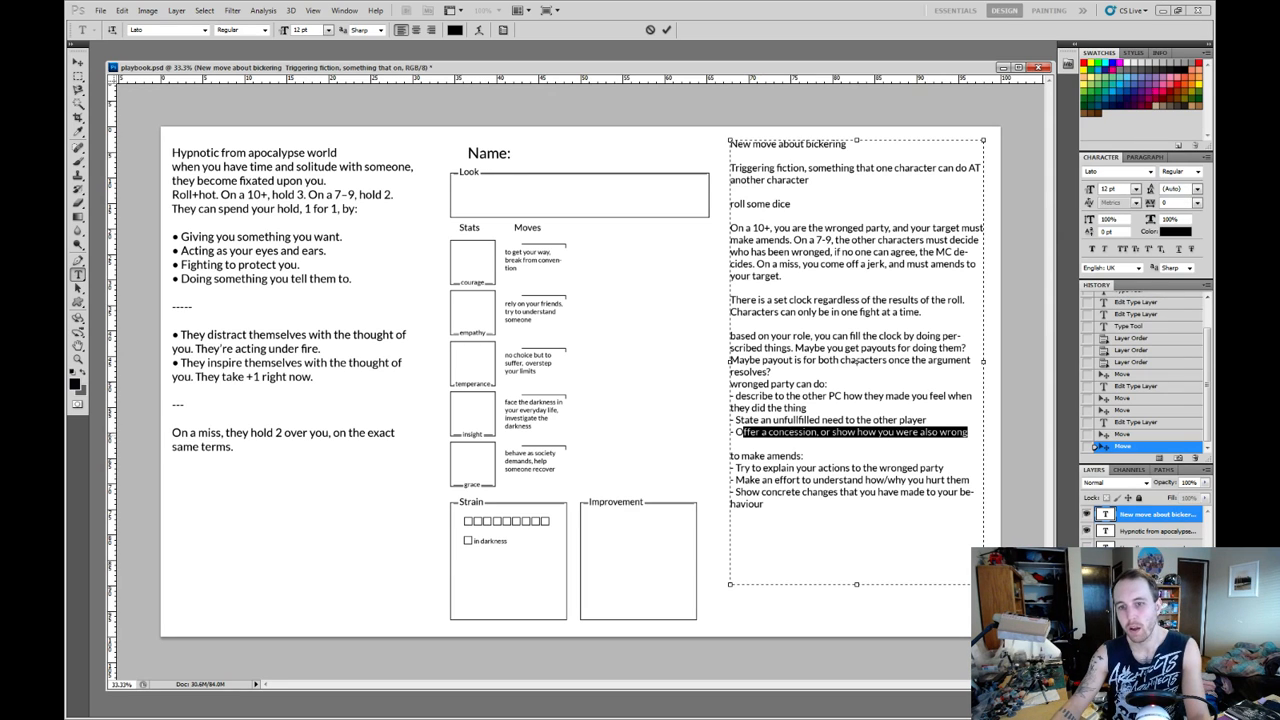
pyautogui.click(834, 421)
pyautogui.moveTo(968, 432); pyautogui.dragTo(731, 432)
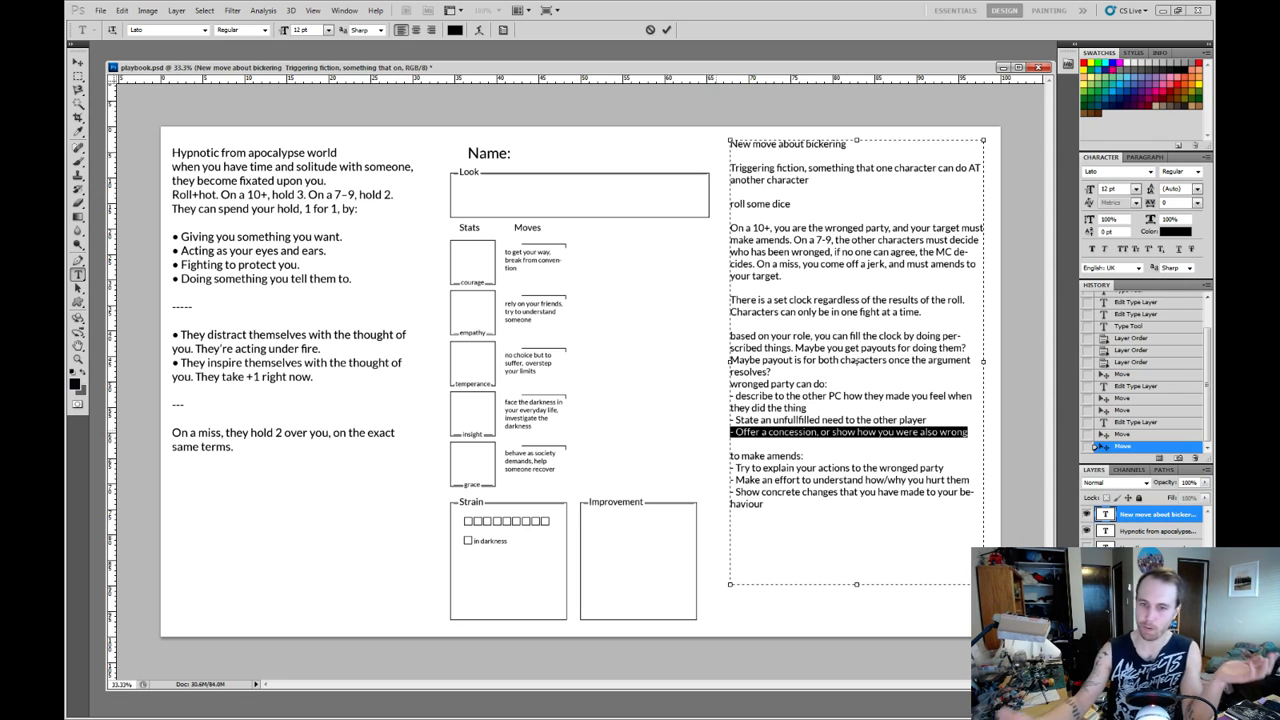
pyautogui.click(732, 432)
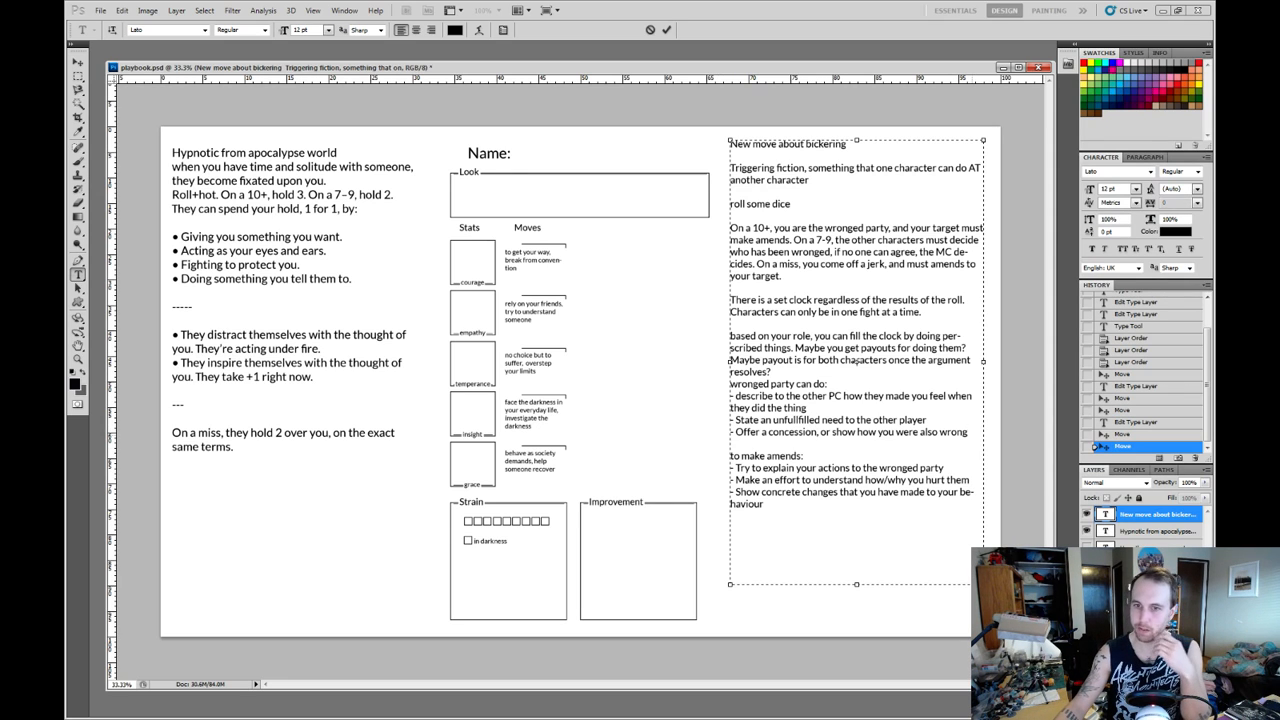
pyautogui.moveTo(968, 432); pyautogui.dragTo(743, 432)
pyautogui.click(788, 420)
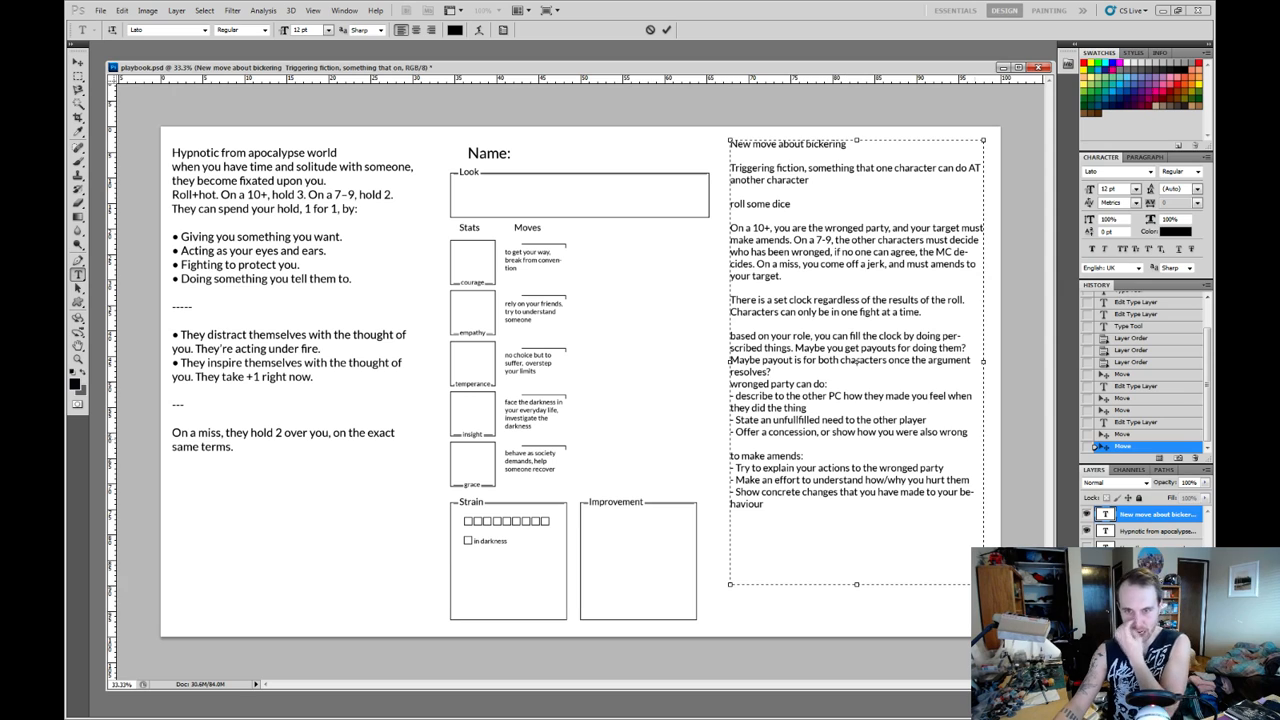
pyautogui.moveTo(968, 432); pyautogui.dragTo(772, 432)
pyautogui.click(877, 468)
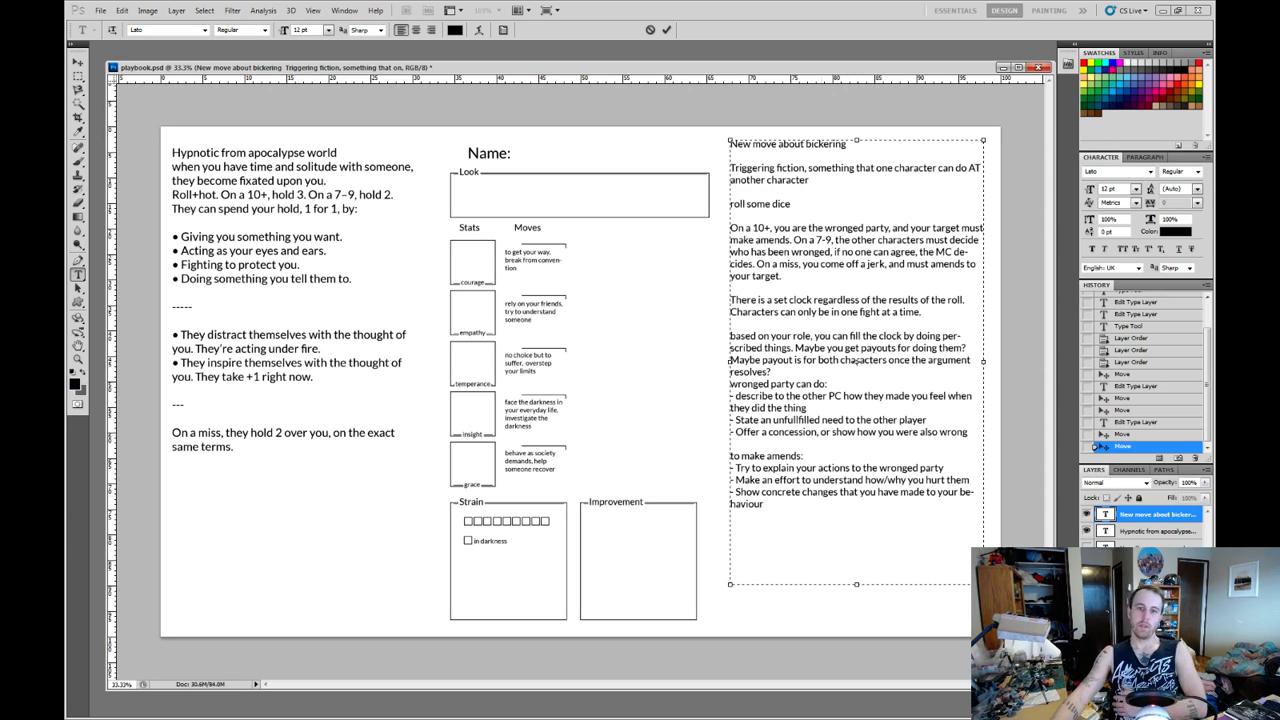
# Delete the two "Maybe" payout sentences after "perscribed things." and put blank lines before "wronged party can do:".
pyautogui.moveTo(772, 372); pyautogui.dragTo(795, 349)
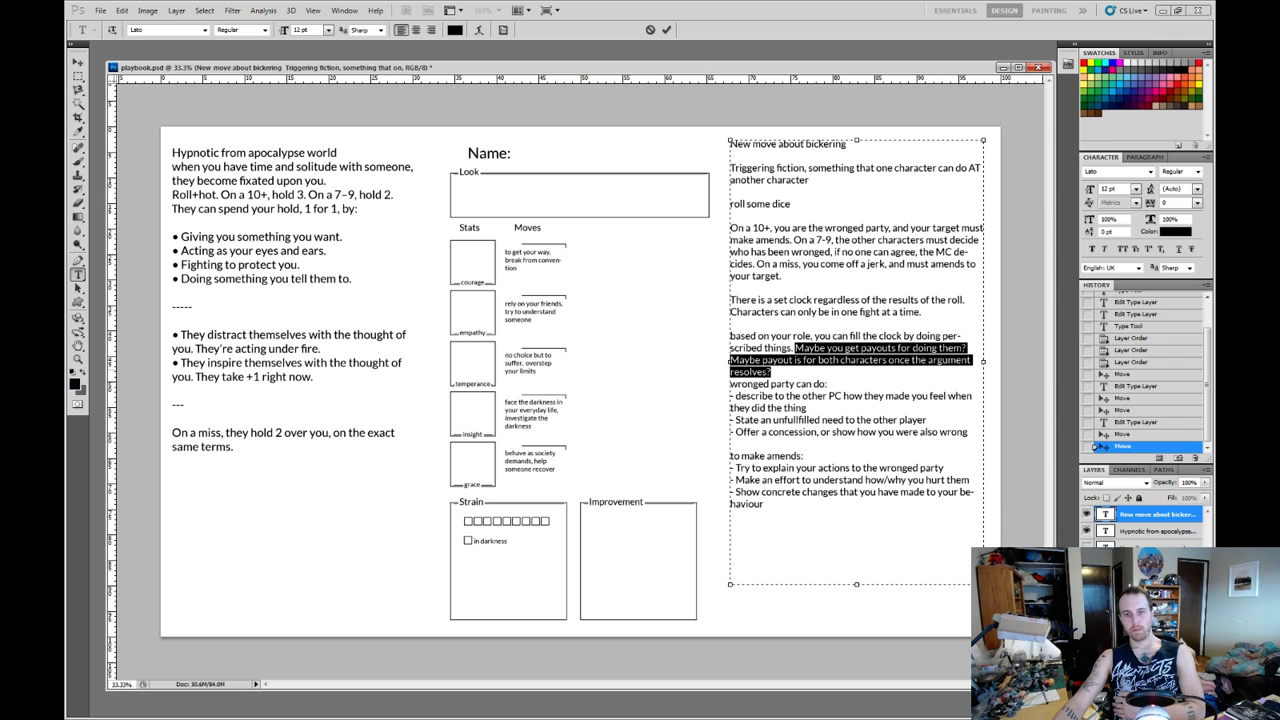
pyautogui.press('BackSpace')
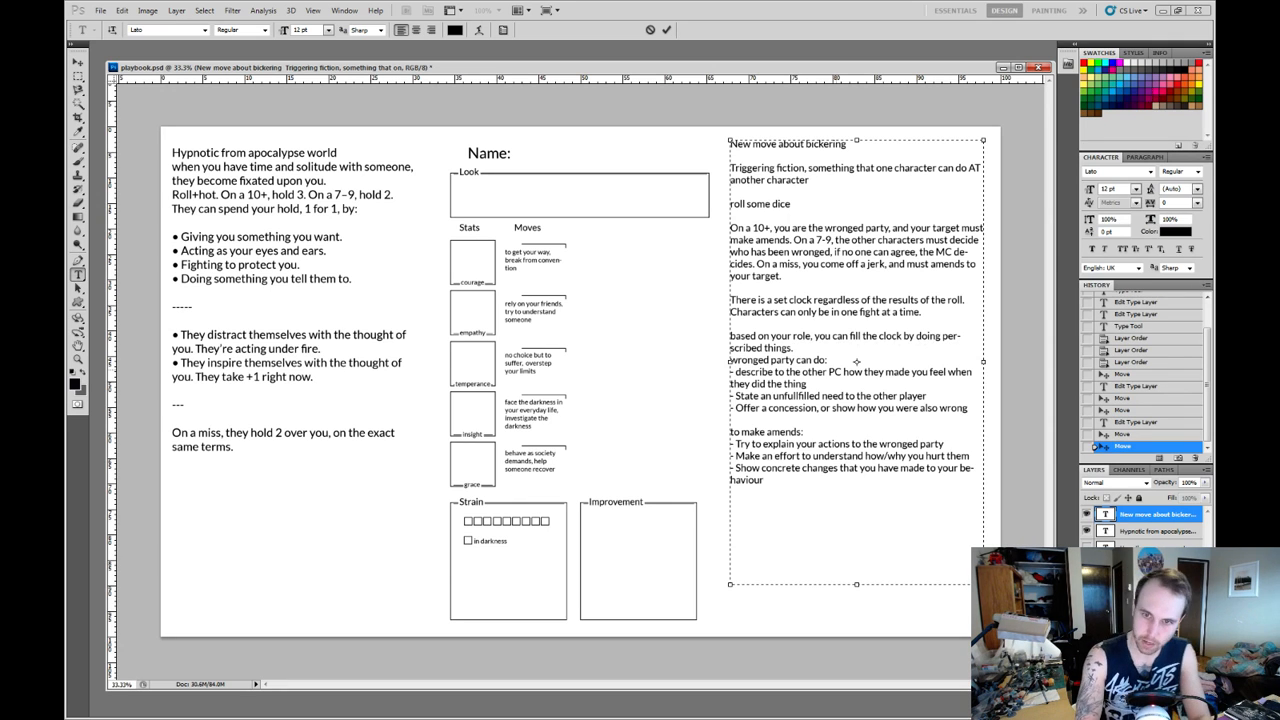
pyautogui.press('Return')
pyautogui.press('Return')
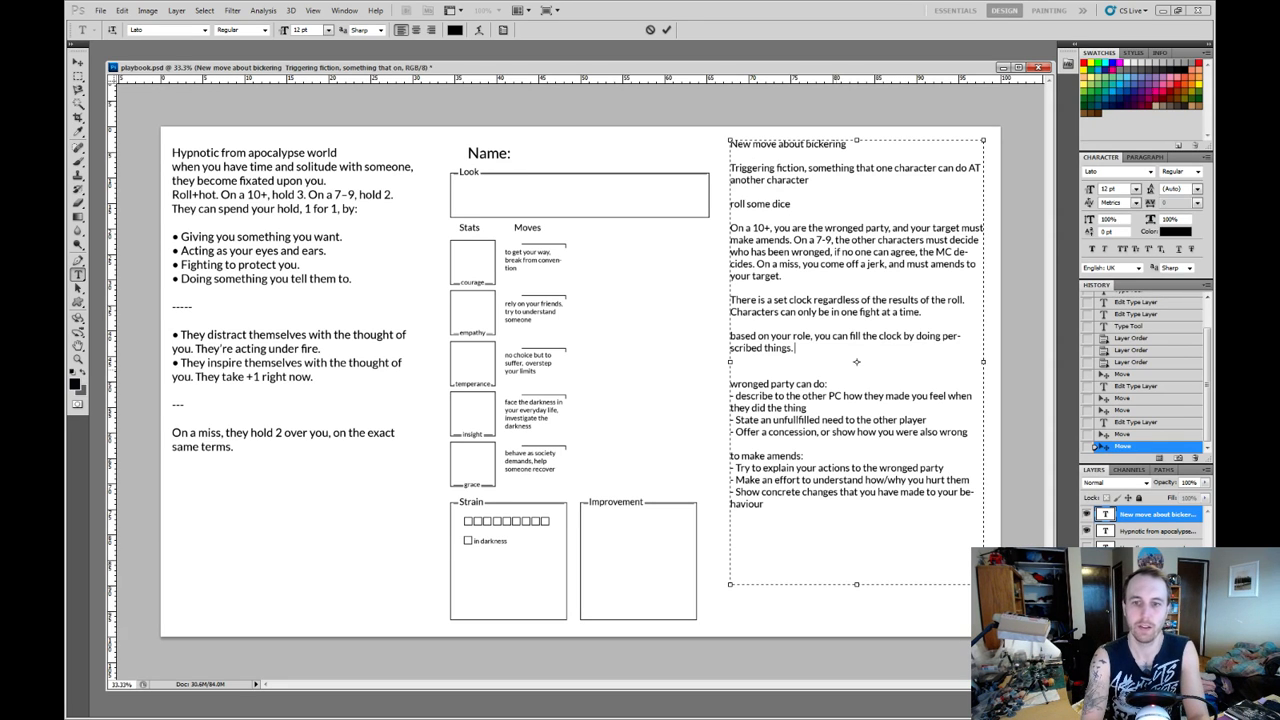
pyautogui.write('Once')
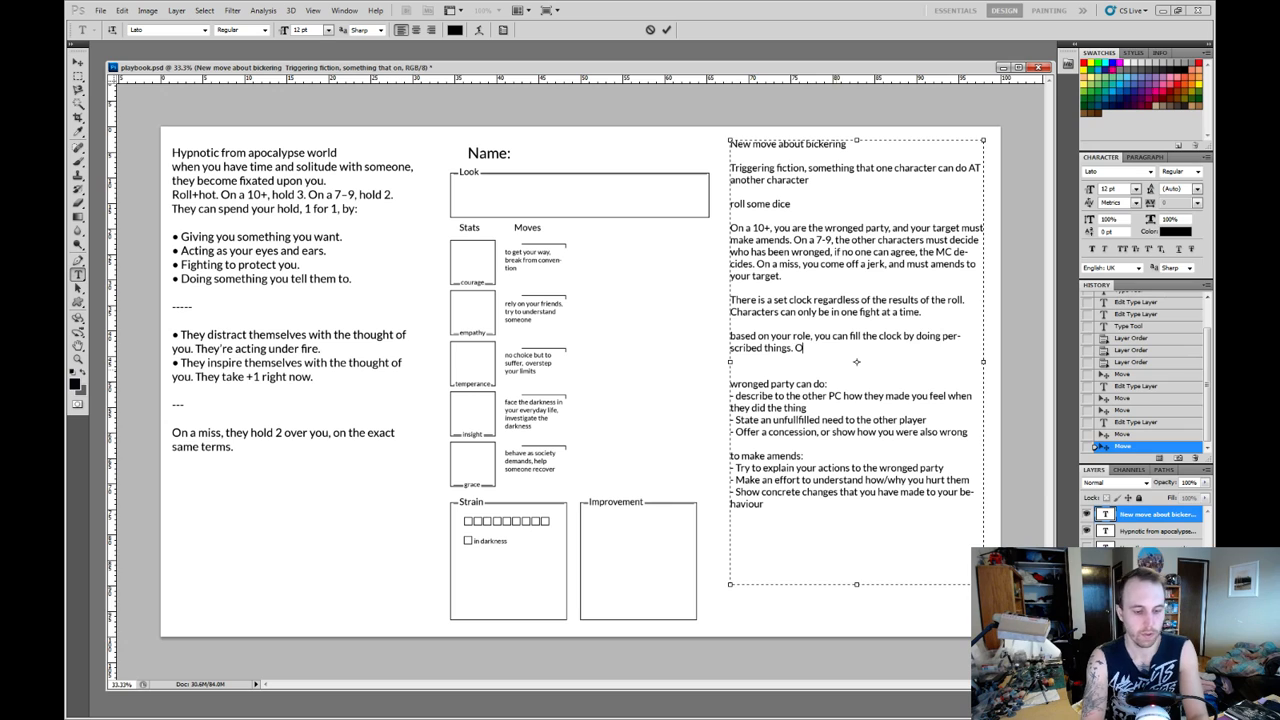
pyautogui.press('BackSpace')
pyautogui.press('BackSpace')
pyautogui.press('BackSpace')
pyautogui.press('BackSpace')
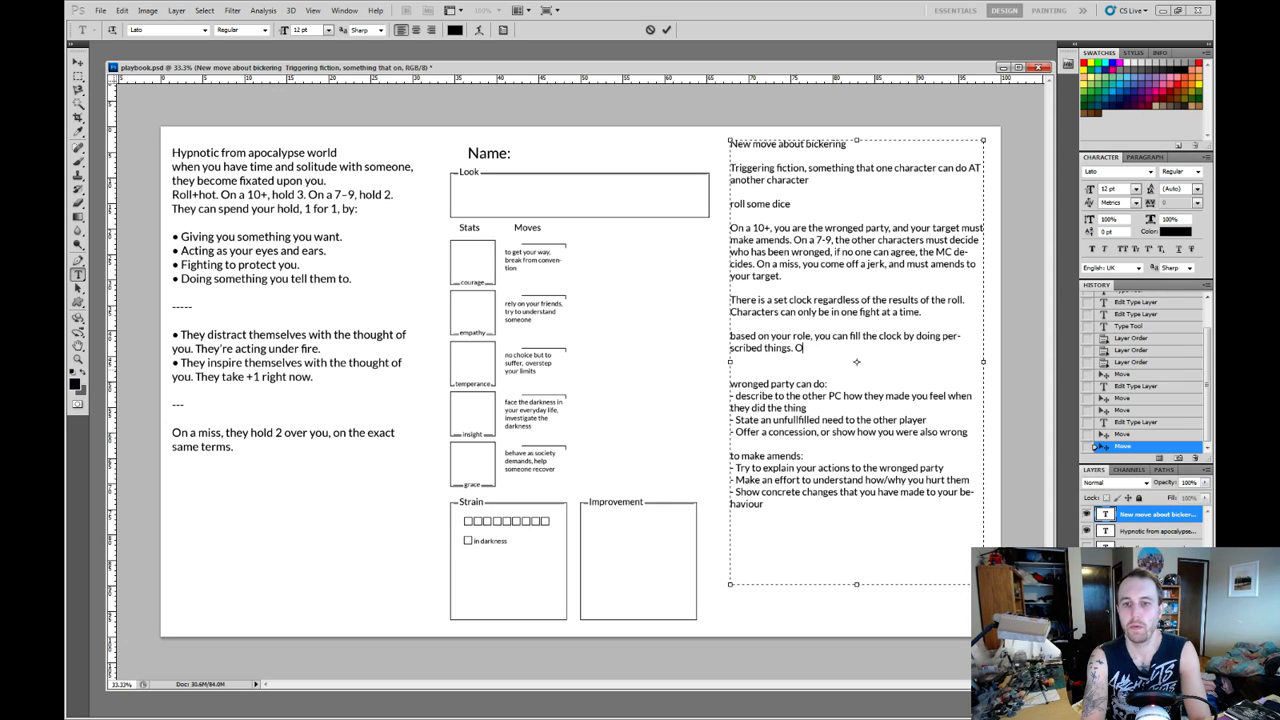
# Add the sentence "While the conflict is ongoing, you cannot gain links with eachother." after "perscribed things.".
pyautogui.write('While')
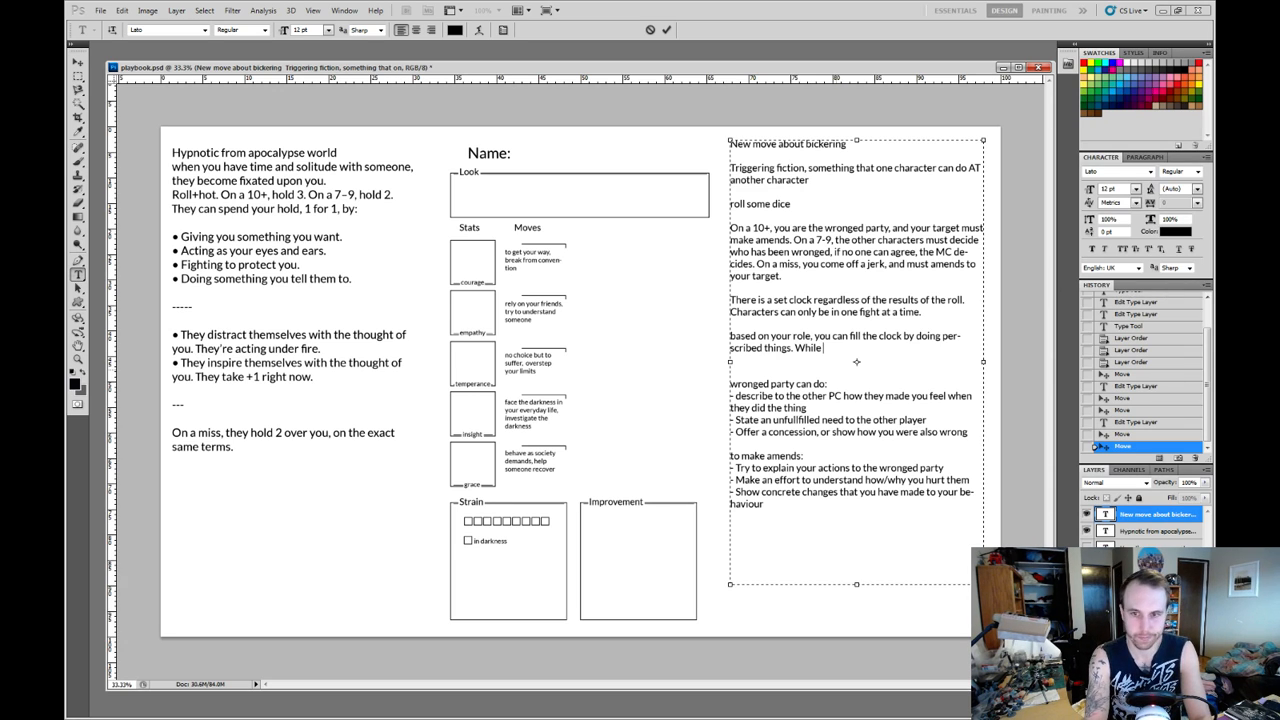
pyautogui.write(' the confl')
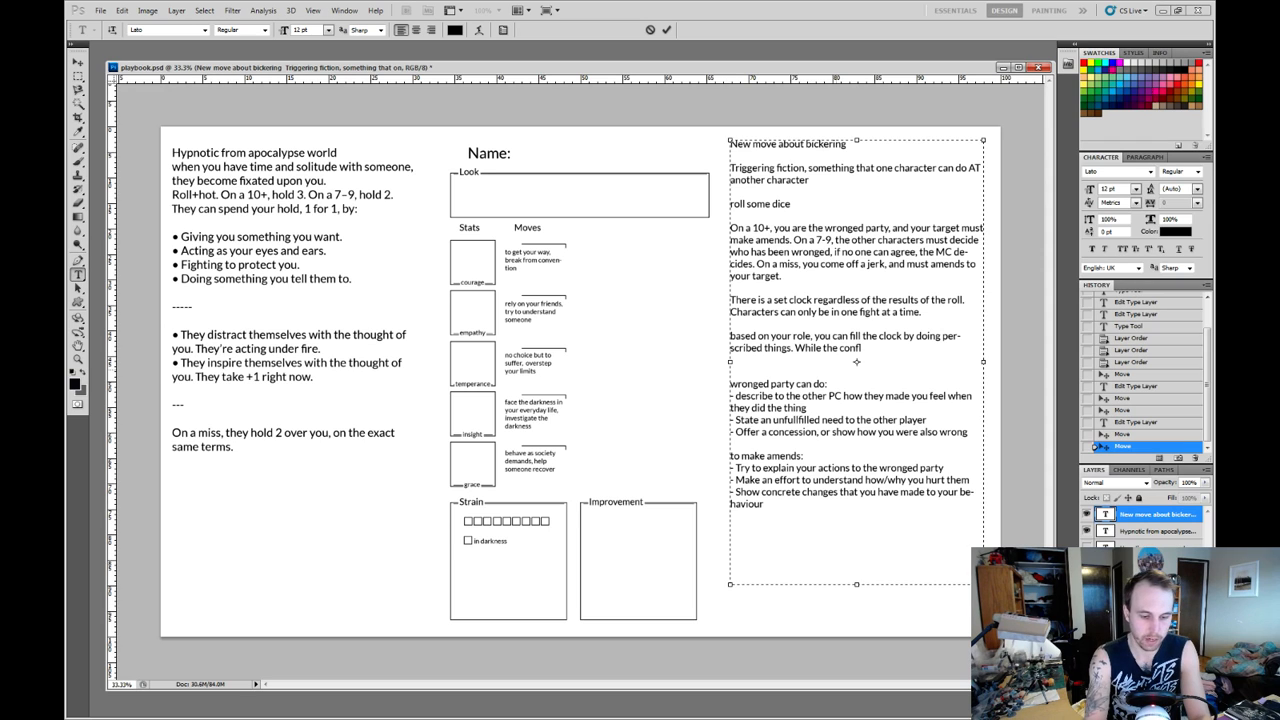
pyautogui.write('ict is ongo')
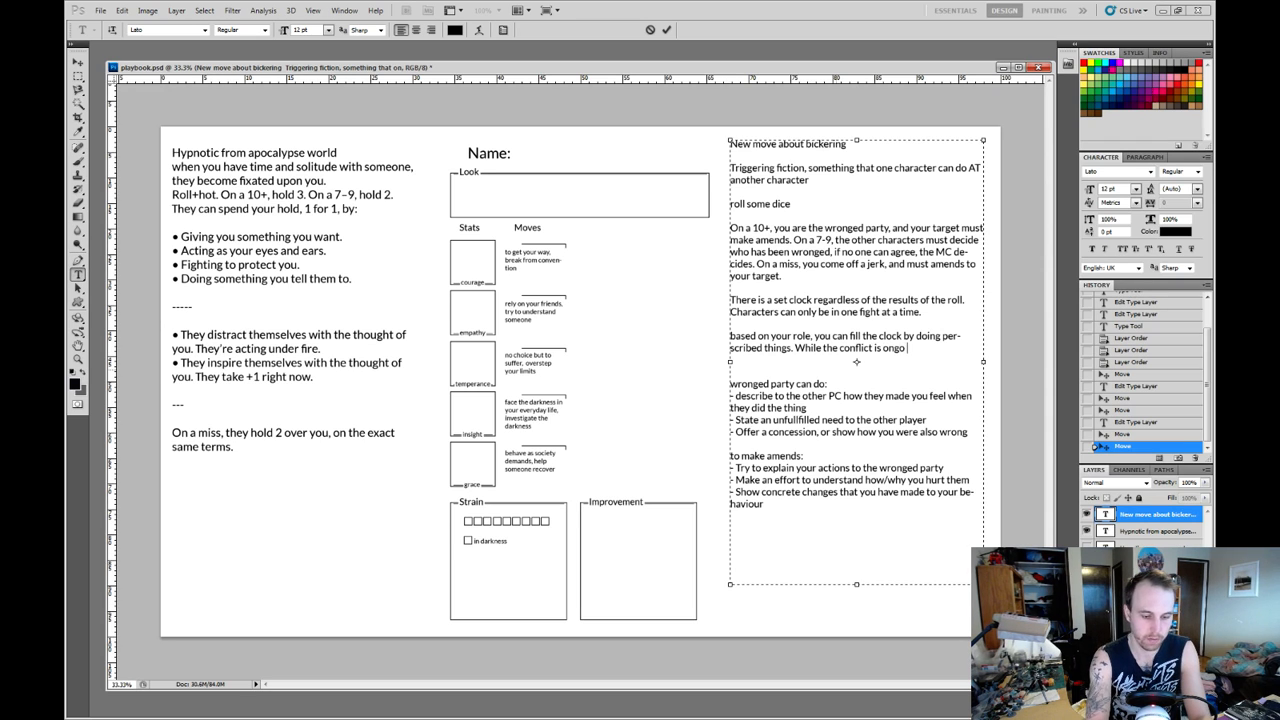
pyautogui.write('ing, you canno')
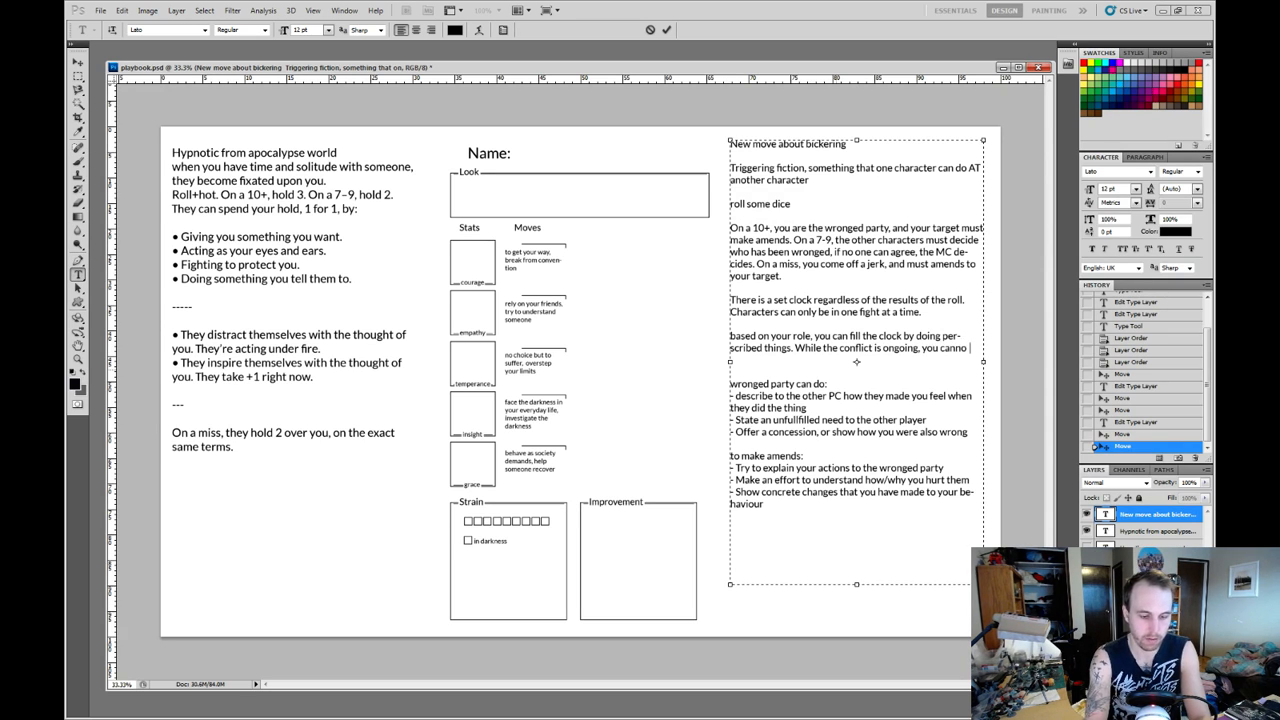
pyautogui.write('t gain links with t')
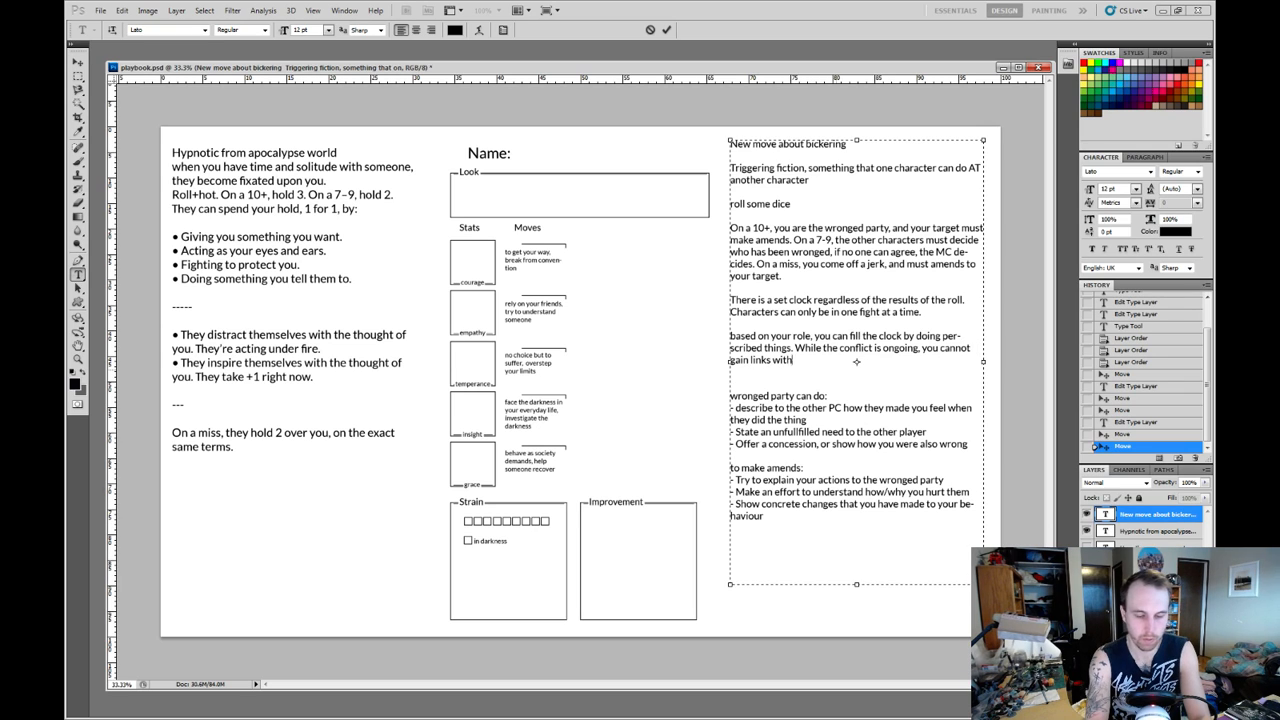
pyautogui.write('h')
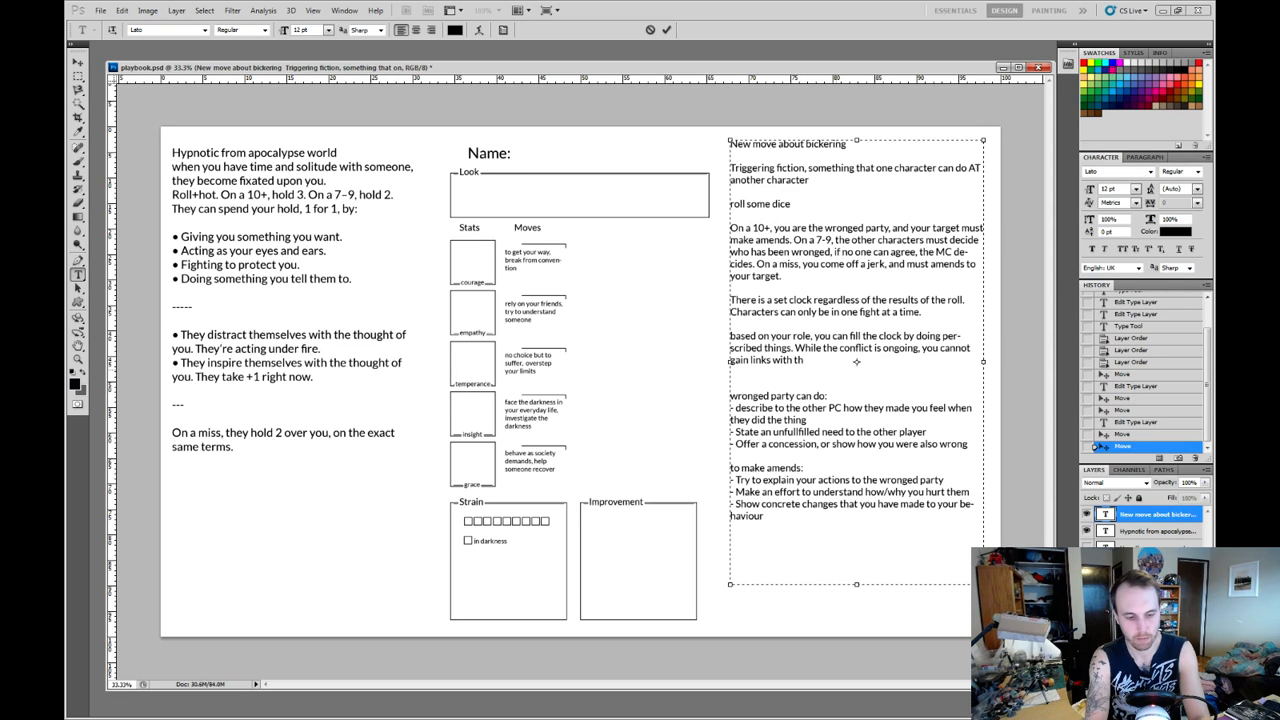
pyautogui.press('BackSpace')
pyautogui.press('BackSpace')
pyautogui.write('ea')
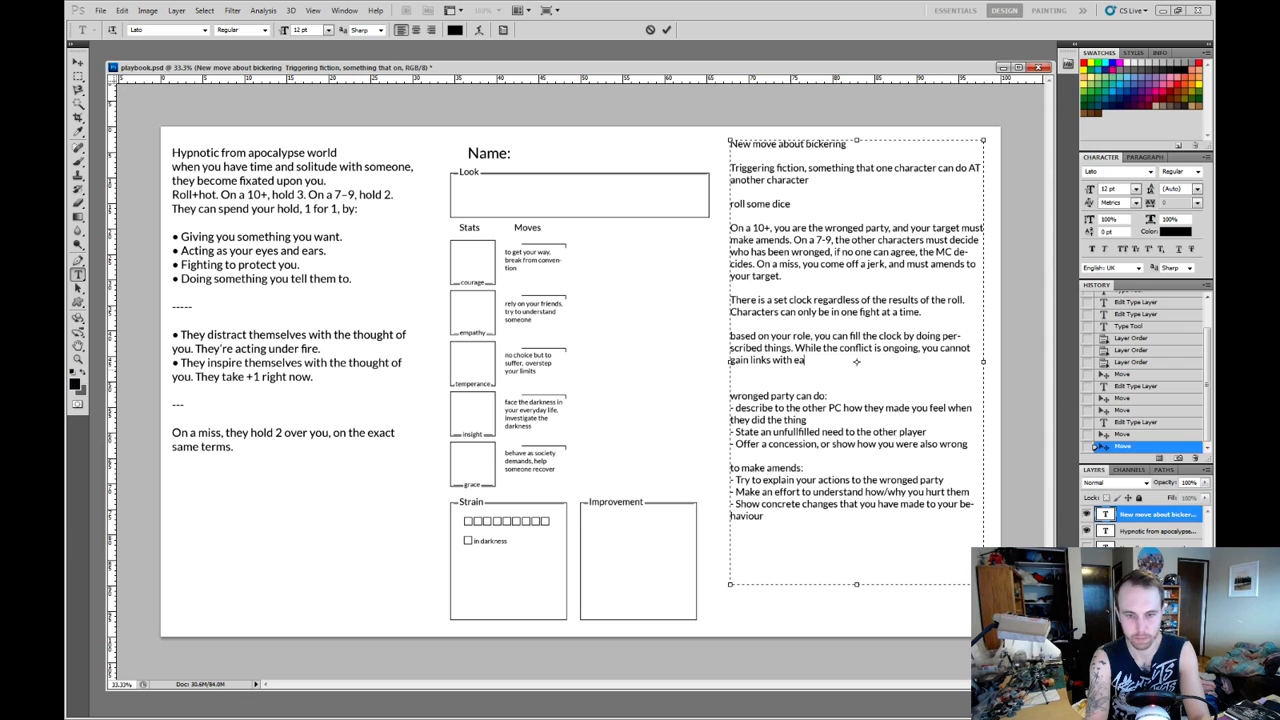
pyautogui.write('chother.')
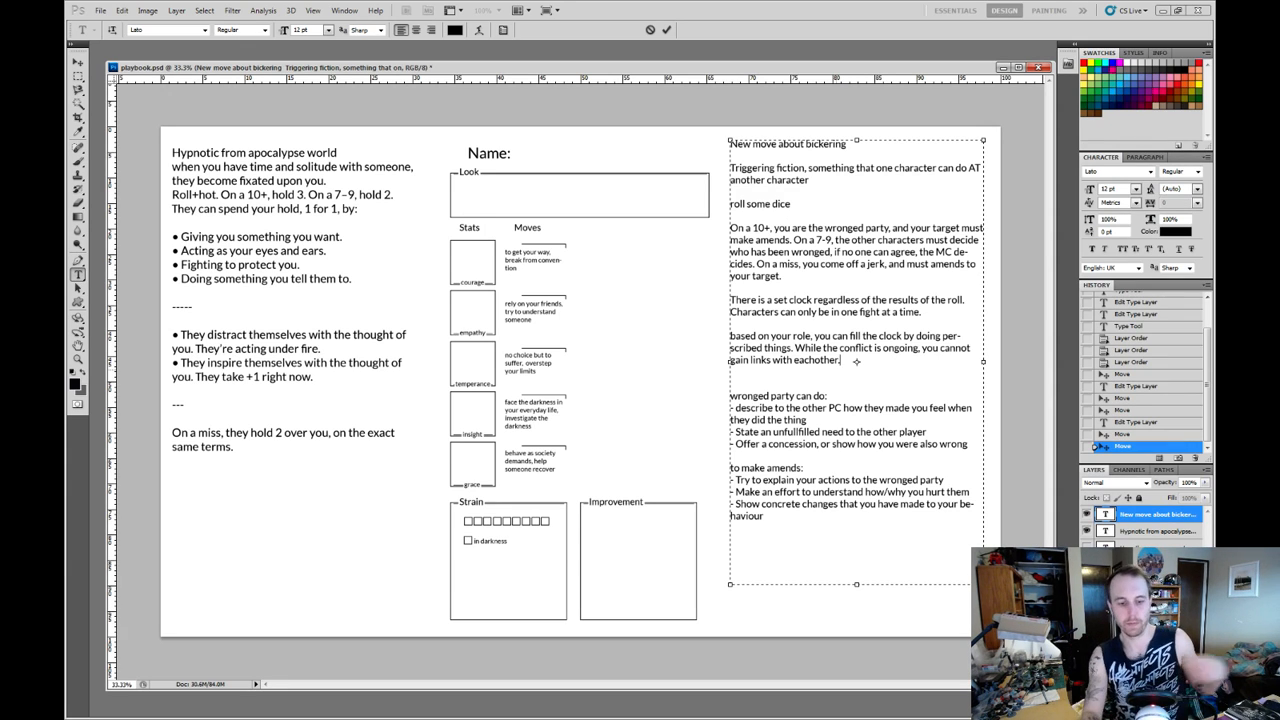
# Add "When it resolves the wronged party chooses x from a list." to the clock paragraph and remove the extra blank line after it.
pyautogui.write('When')
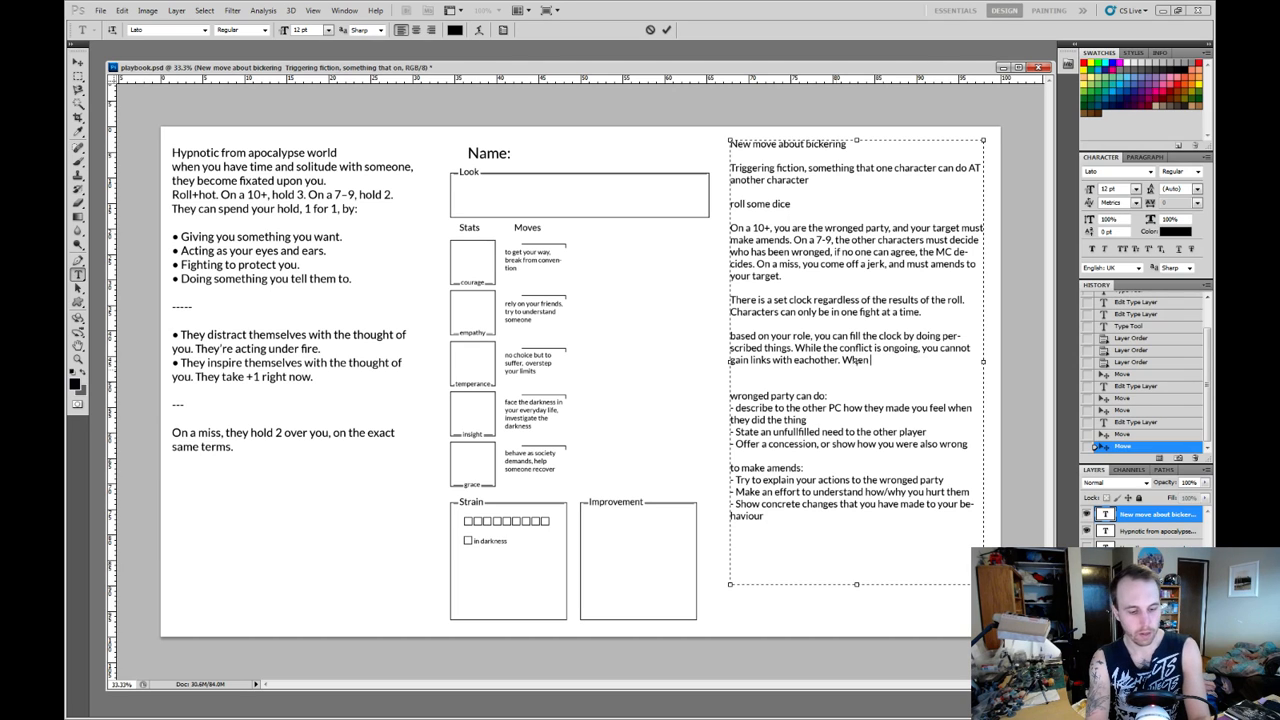
pyautogui.write(' it resolves')
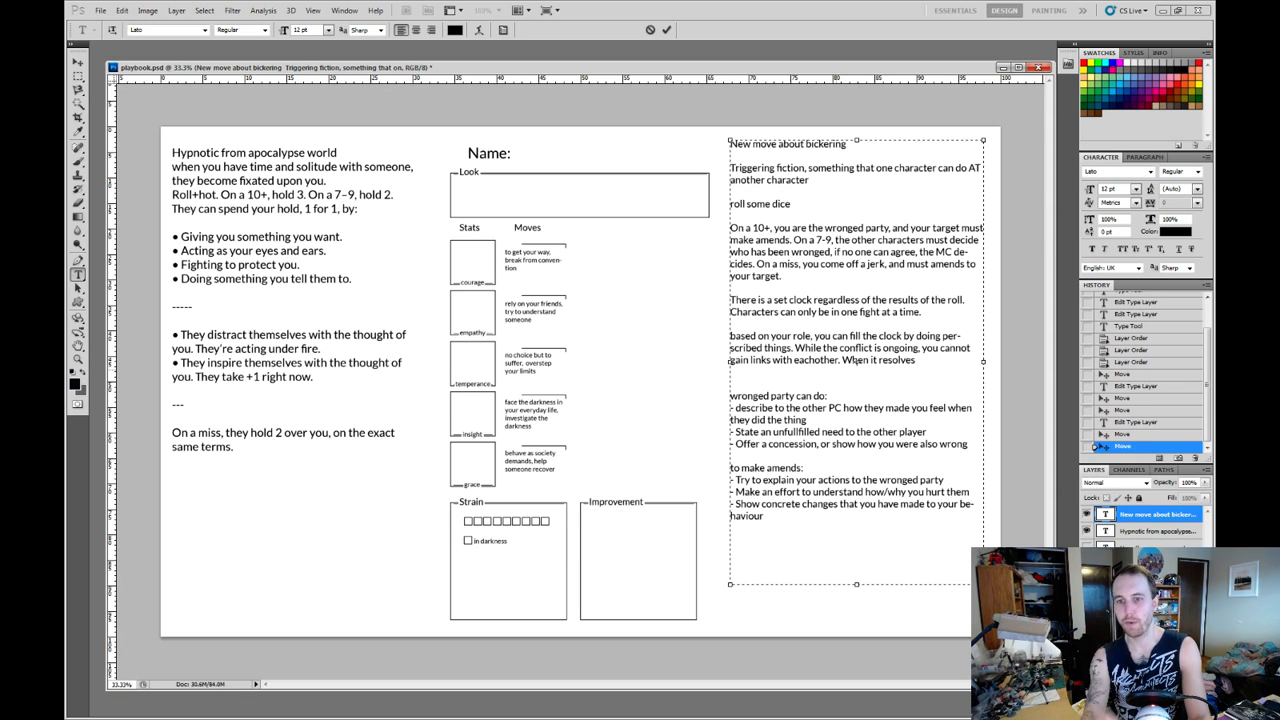
pyautogui.write('the')
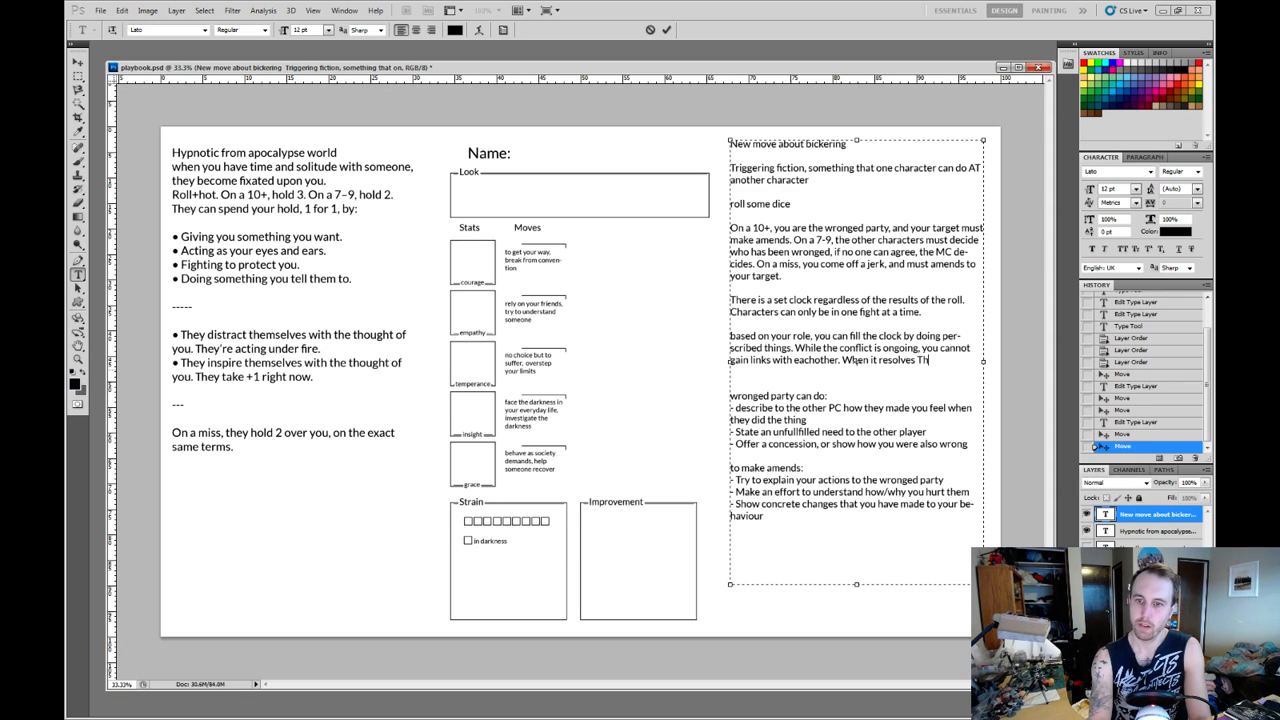
pyautogui.write(' wrong')
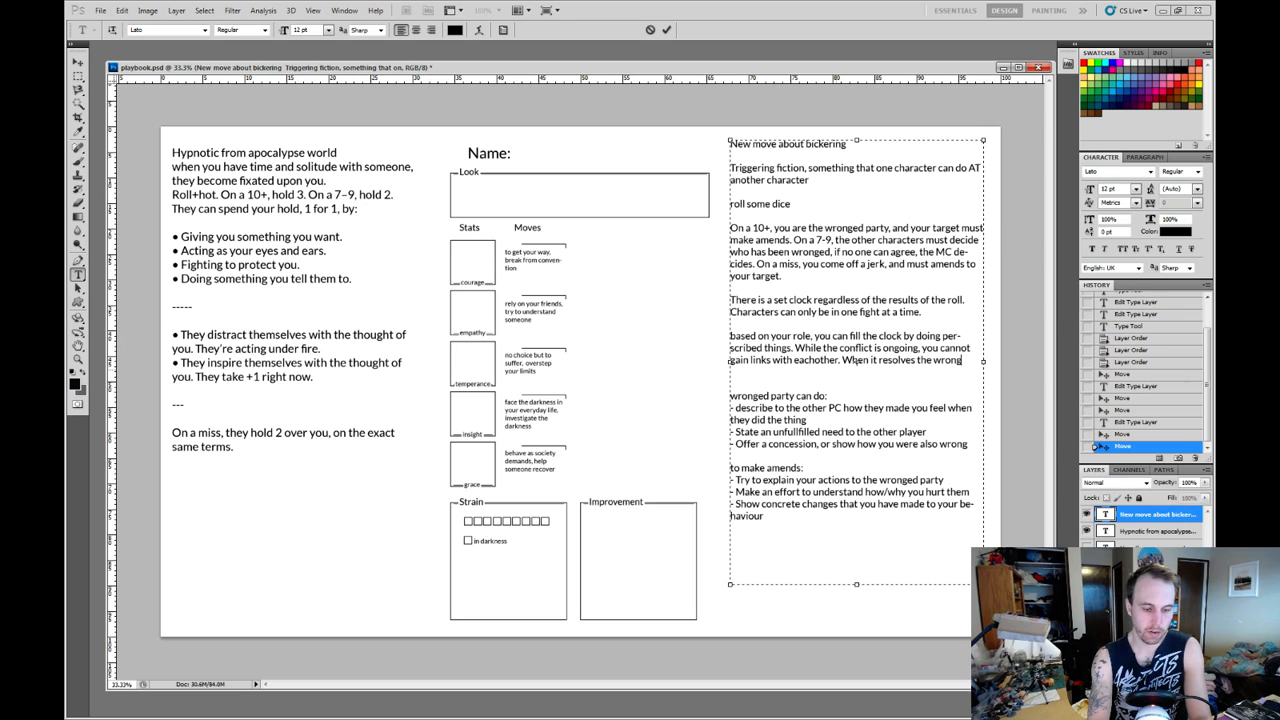
pyautogui.write('ed party choosees')
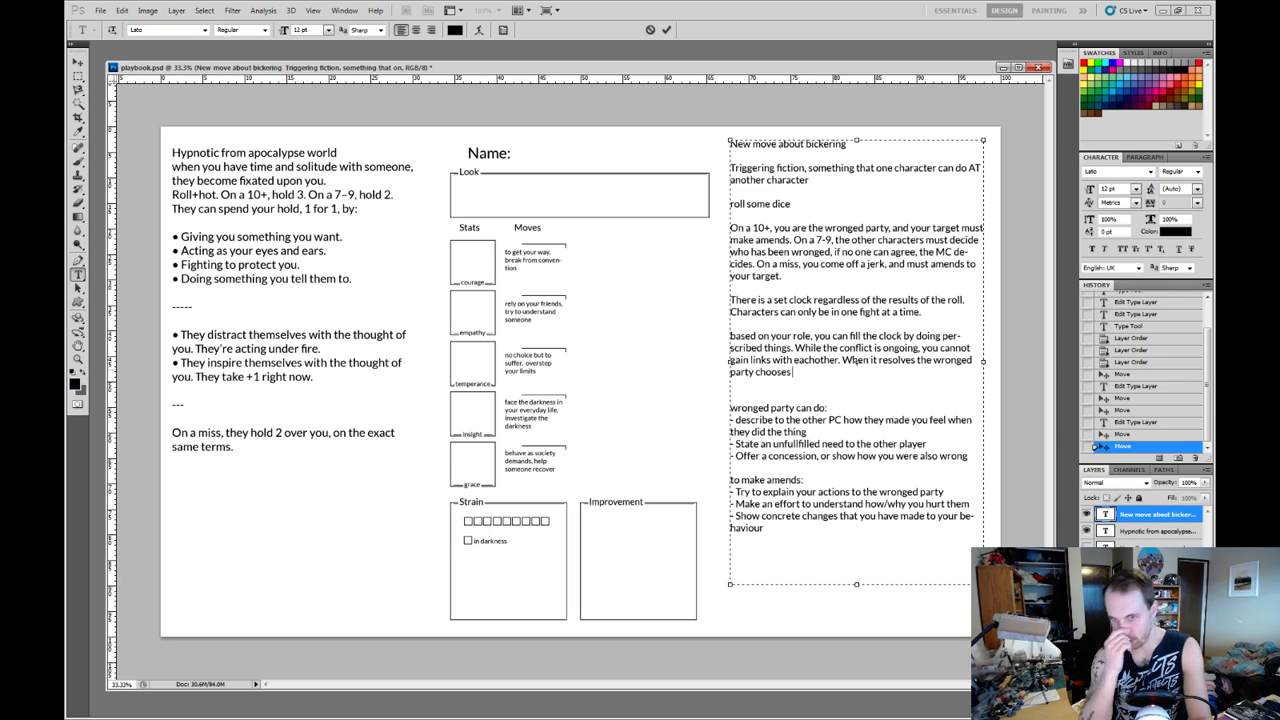
pyautogui.write('x from')
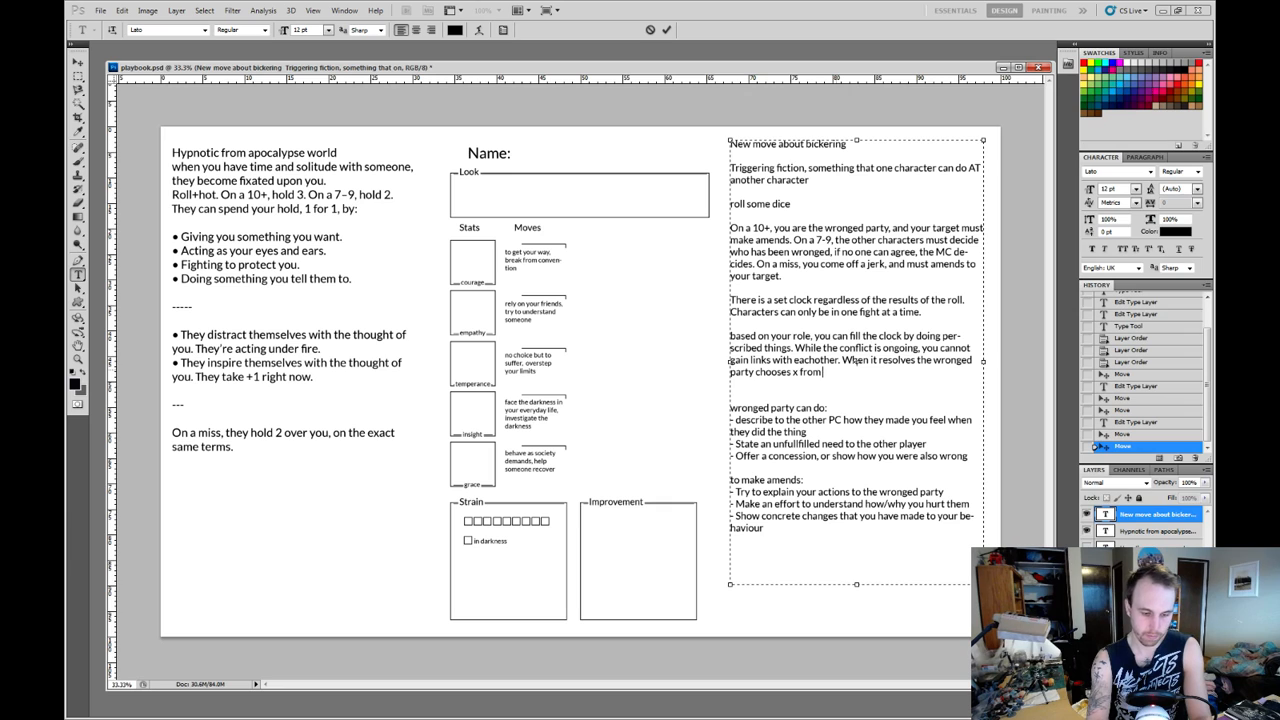
pyautogui.write(' a list.')
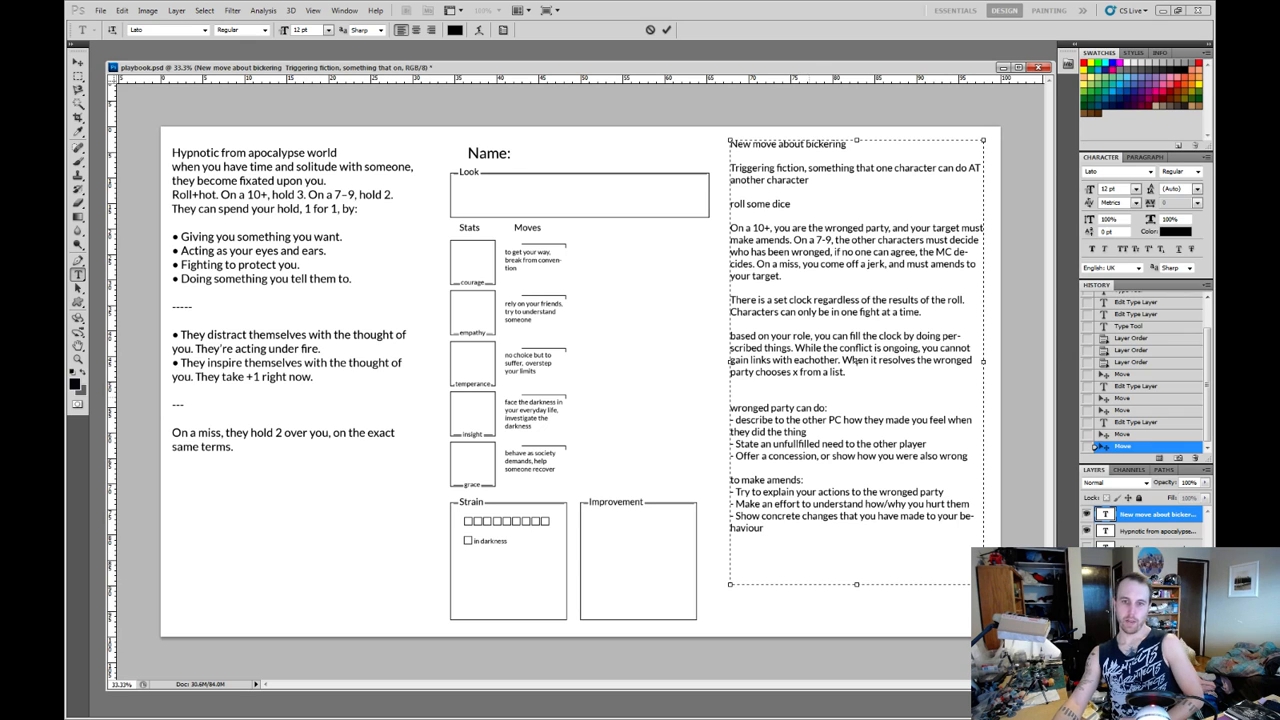
pyautogui.press('Delete')
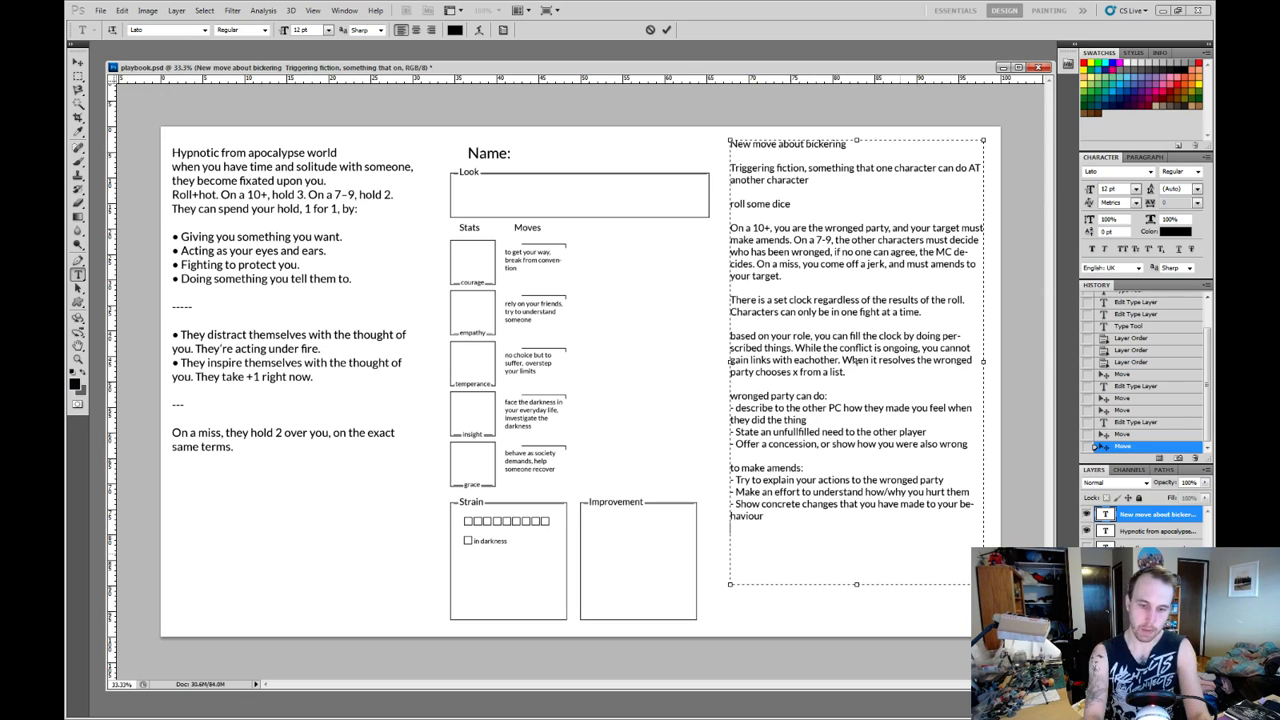
# Start a new list below the make-amends bullets with the entries "- links" and "- stress recovery".
pyautogui.write('- links')
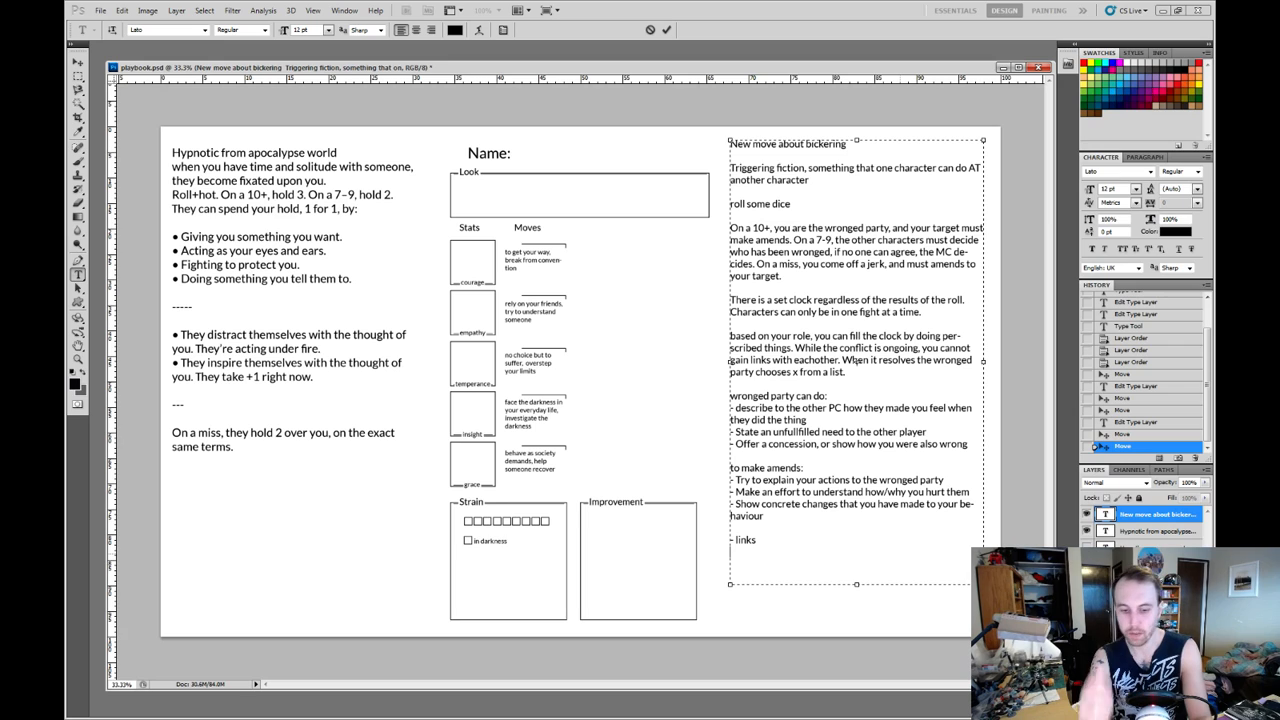
pyautogui.press('Return')
pyautogui.write('- str')
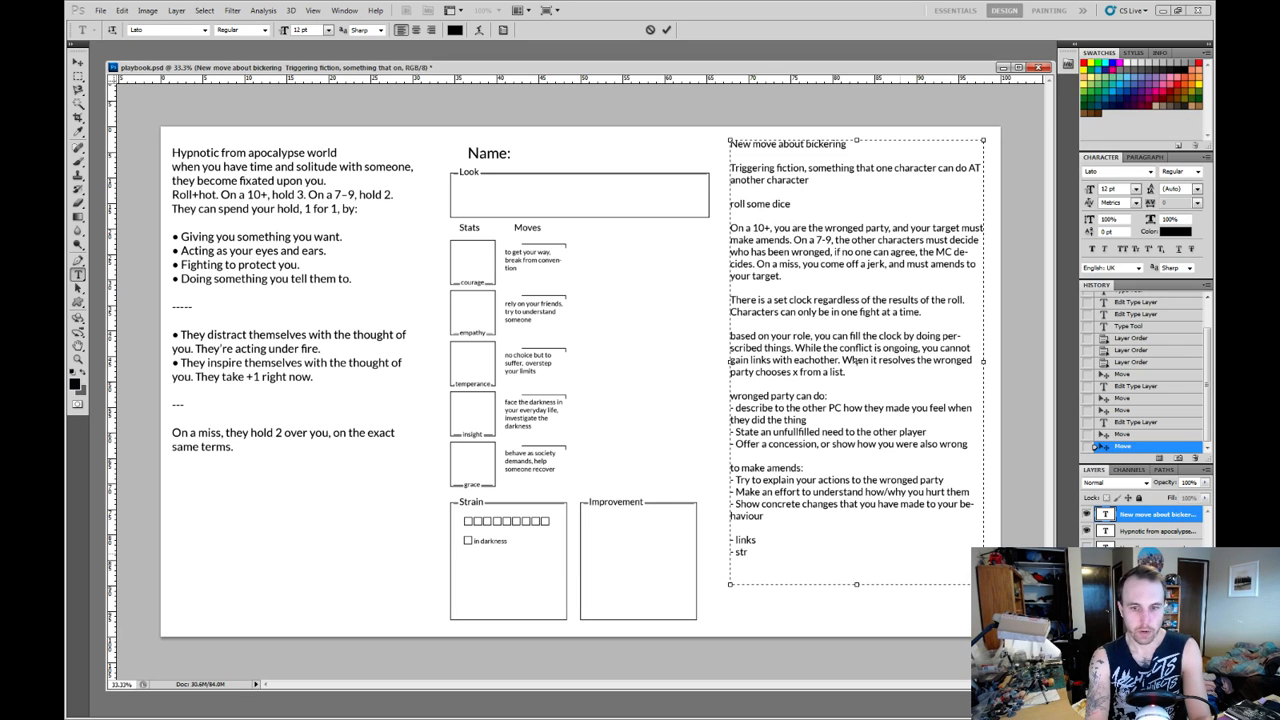
pyautogui.write('ess recover')
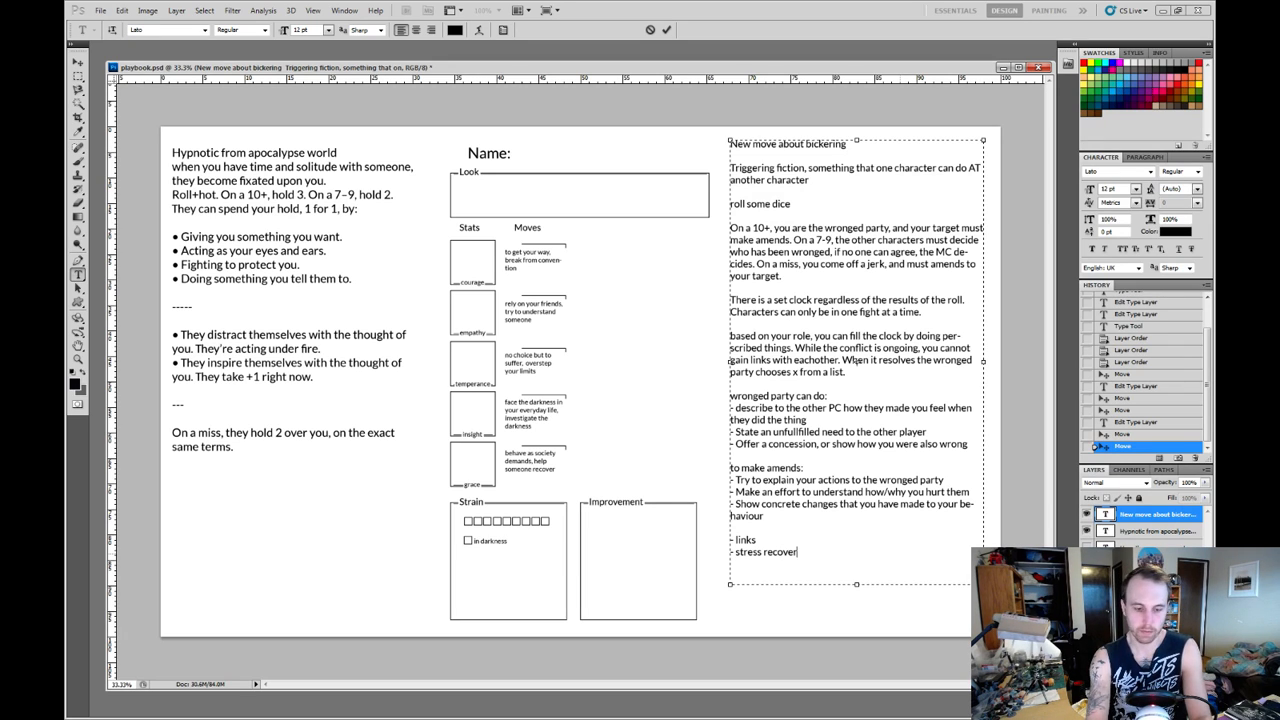
pyautogui.write('y')
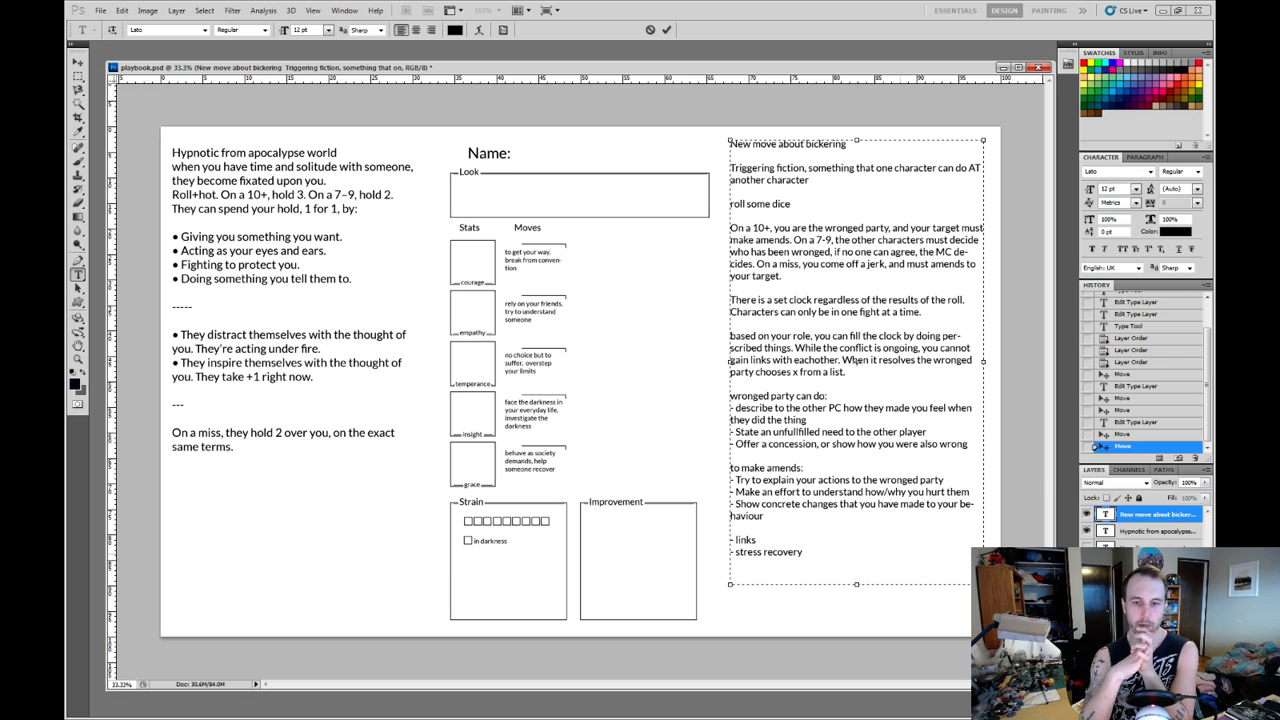
# Change the word "stress" to "strain" in the recovery bullet of the new list.
pyautogui.hotkey('ctrl', 'Left')
pyautogui.press('Left')
pyautogui.hotkey('shift', 'Left')
pyautogui.hotkey('shift', 'Left')
pyautogui.hotkey('shift', 'Left')
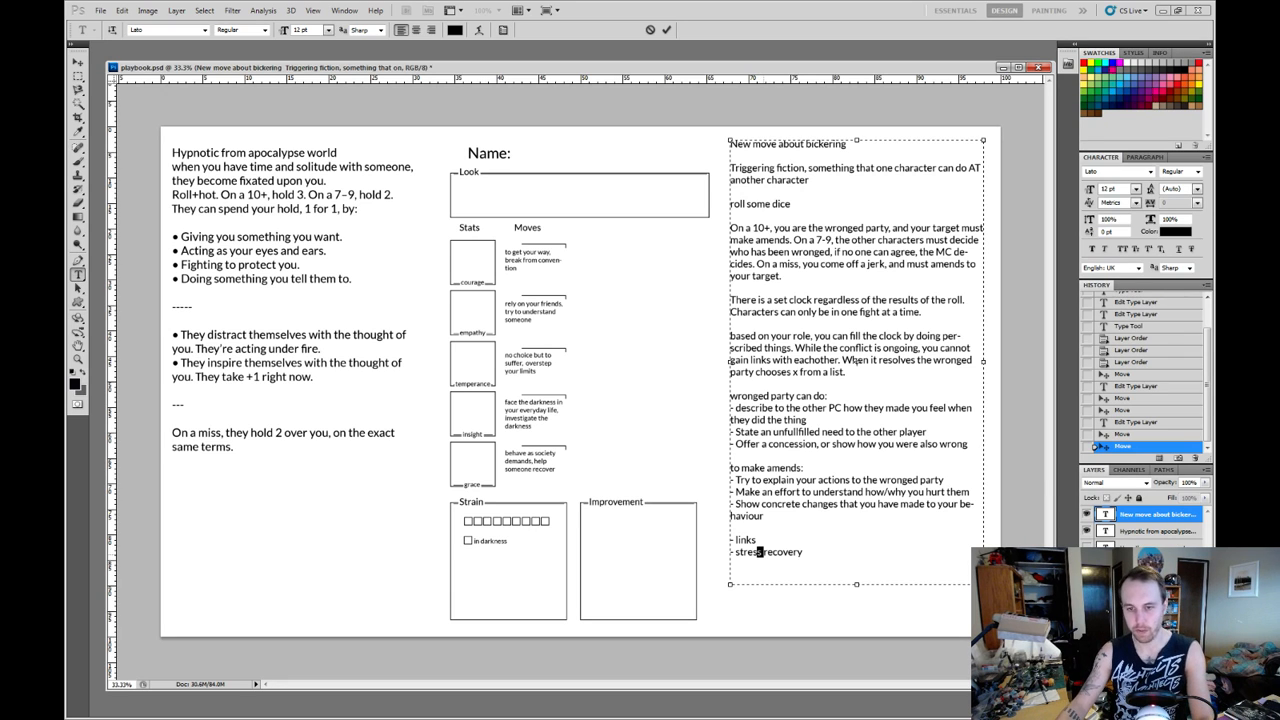
pyautogui.write('ain')
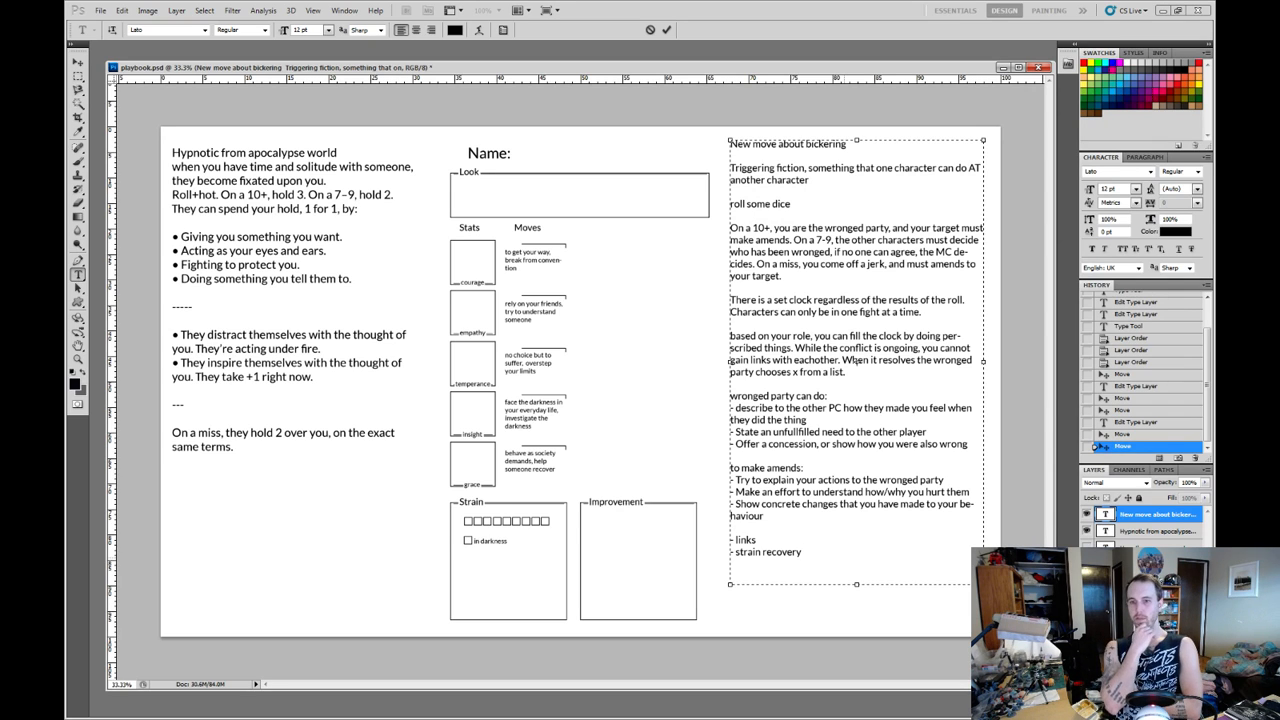
# Add a bullet under "strain recovery" reading "Take +1 when working together for the remainder of the episode" and replace "working together" with "battling".
pyautogui.press('Return')
pyautogui.write('-')
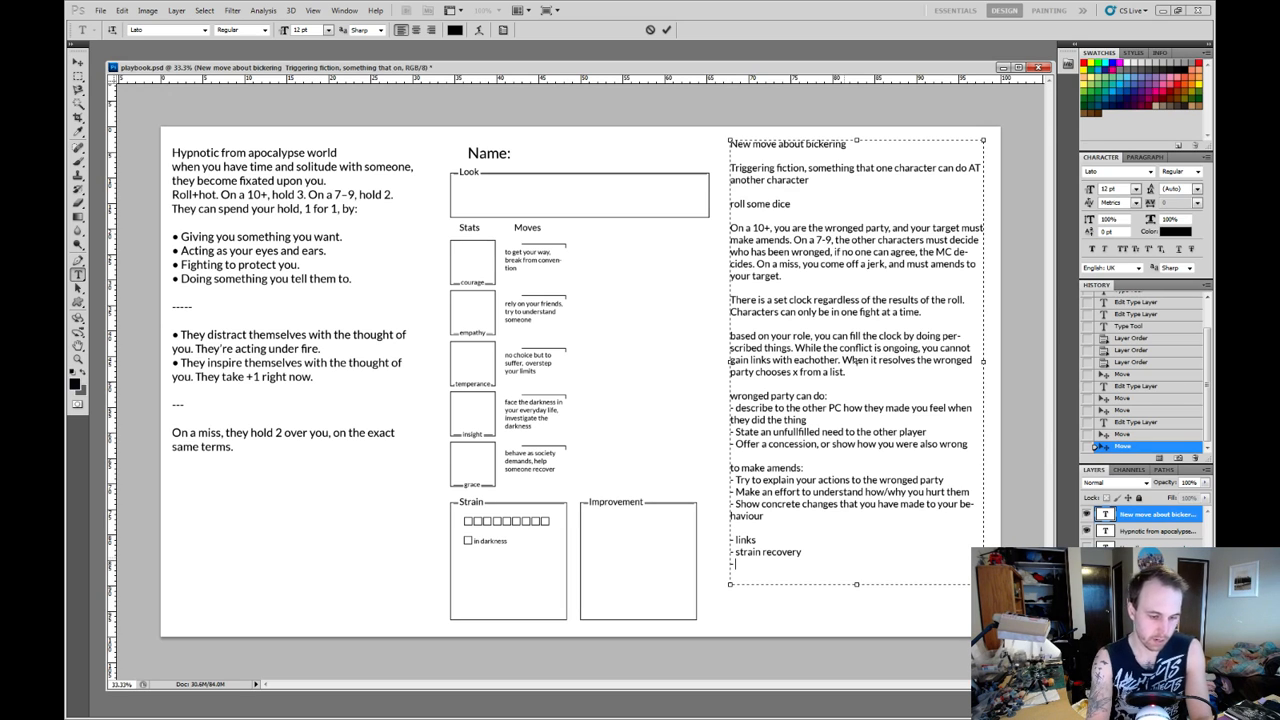
pyautogui.write('T')
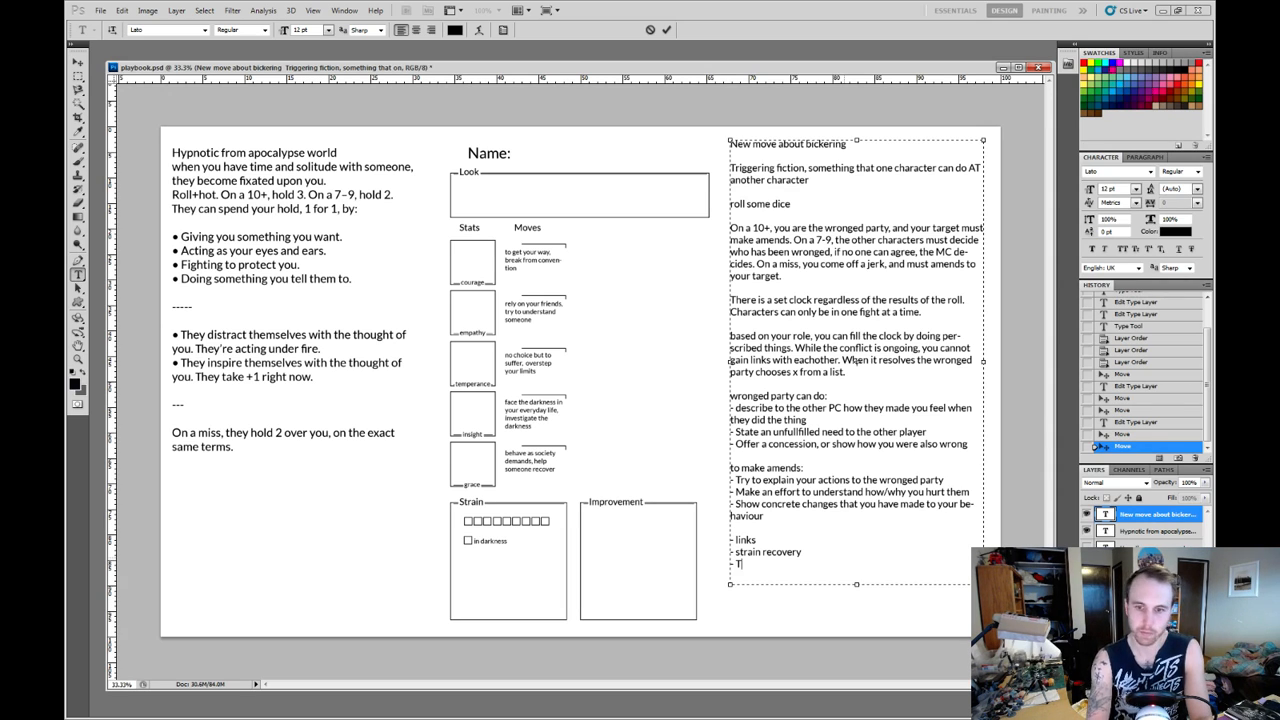
pyautogui.write('ake')
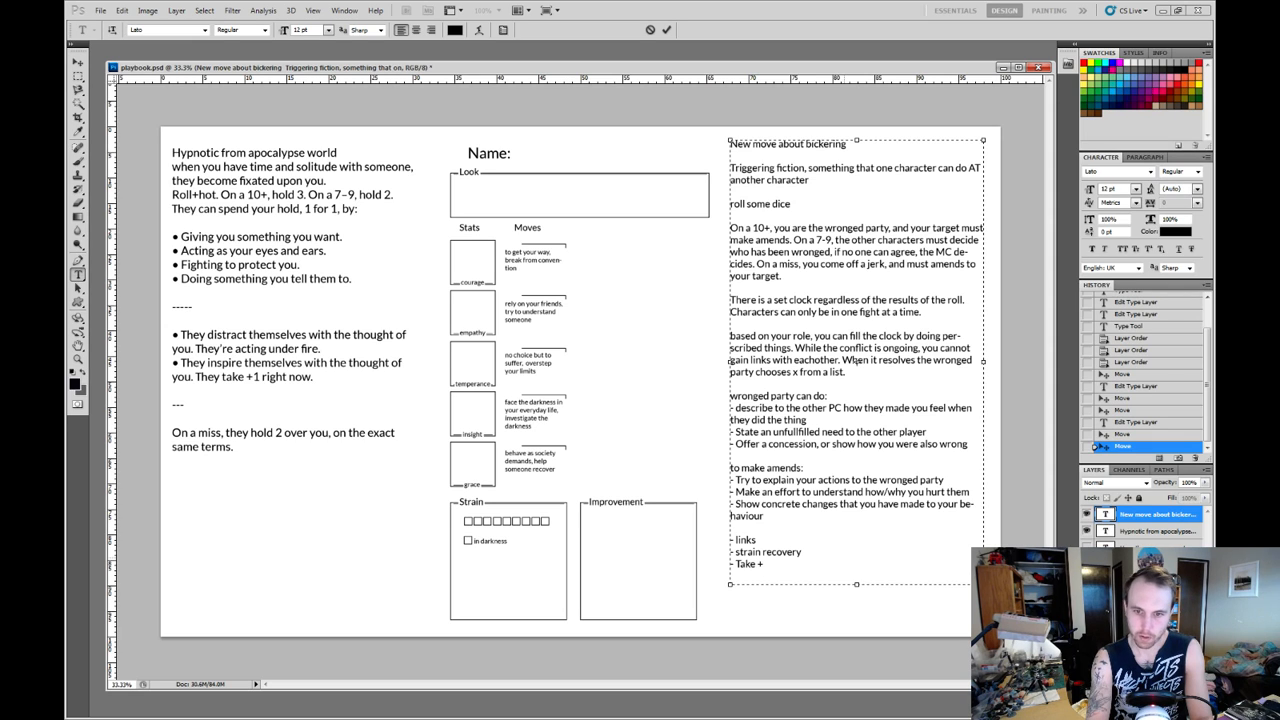
pyautogui.write(' +1')
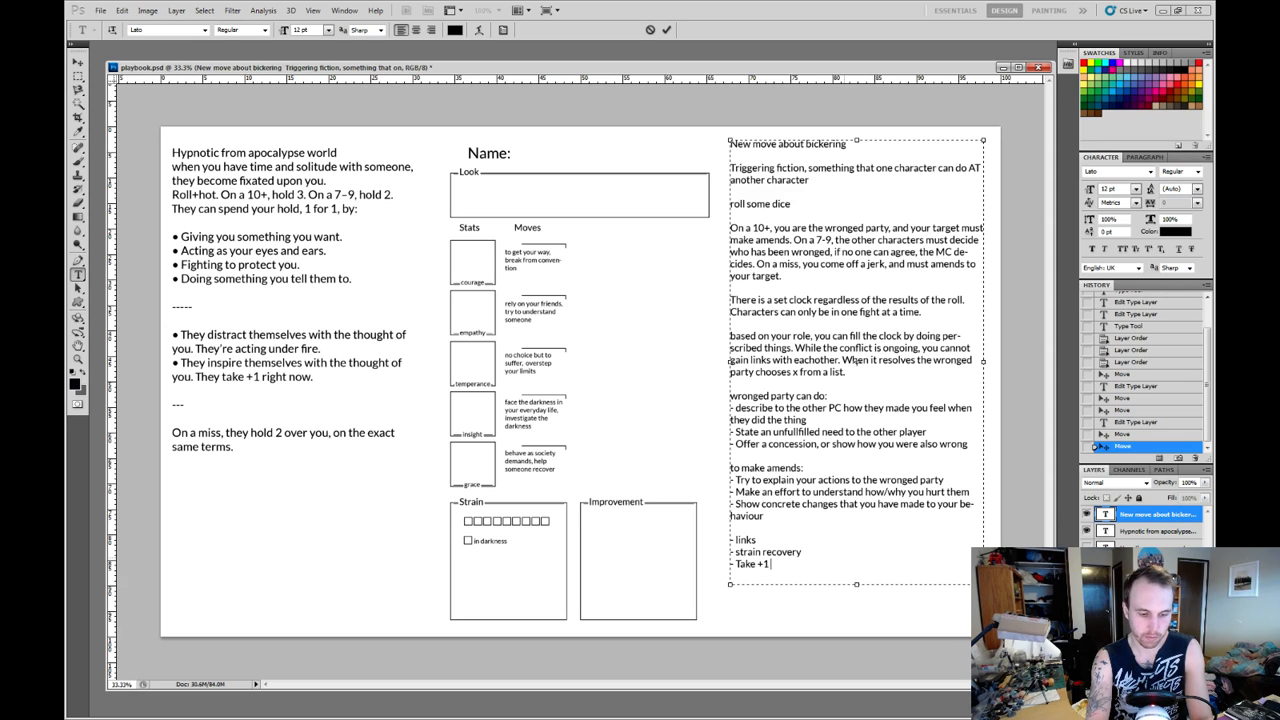
pyautogui.write(' when worki')
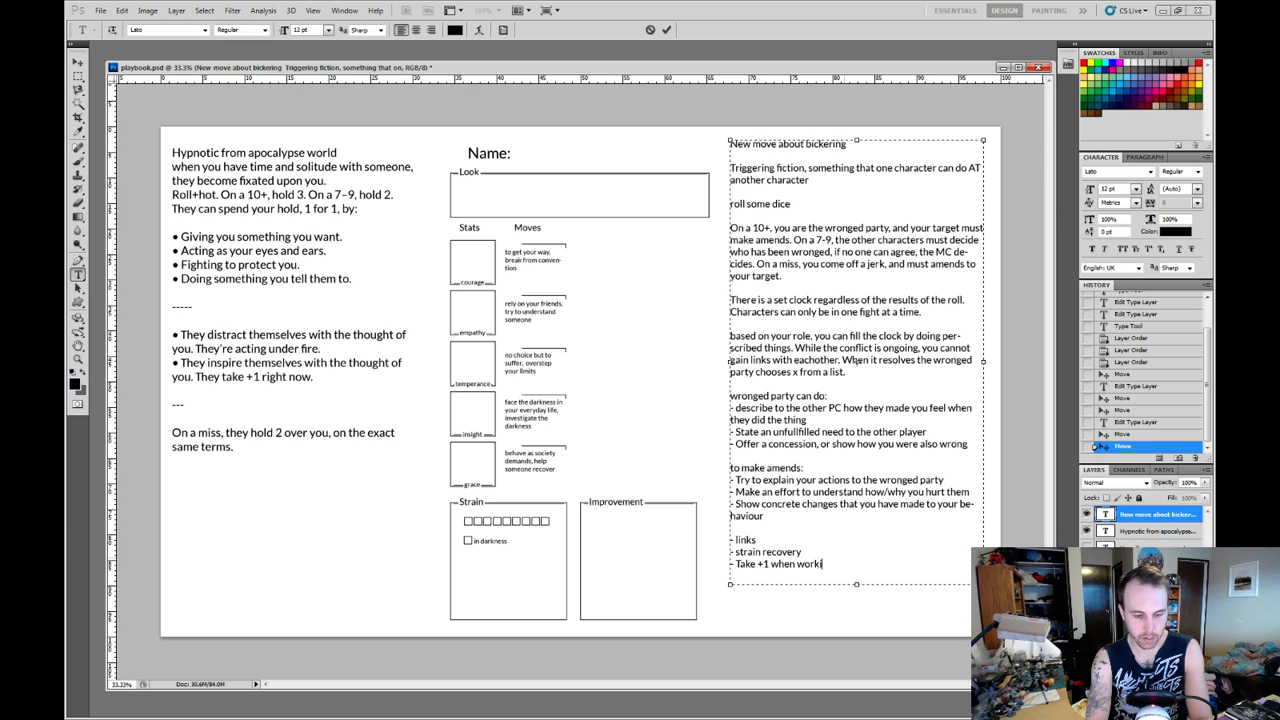
pyautogui.write('ng together for')
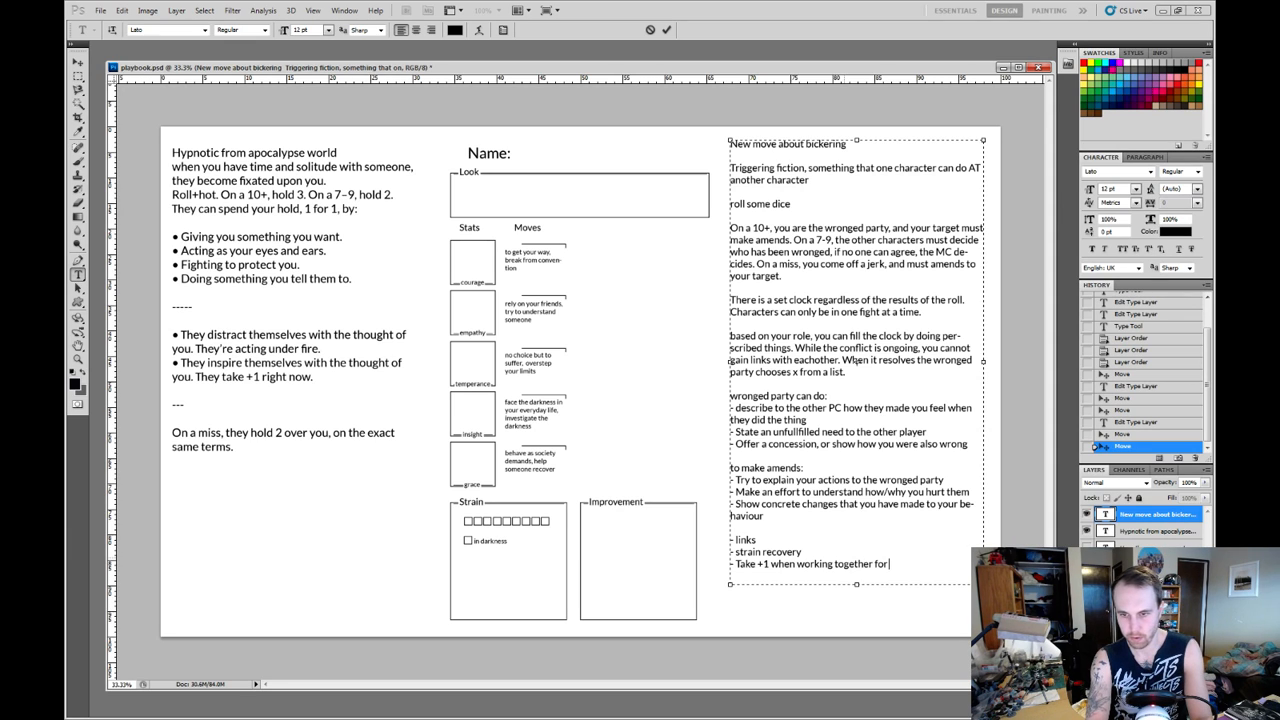
pyautogui.write(' the remaind ')
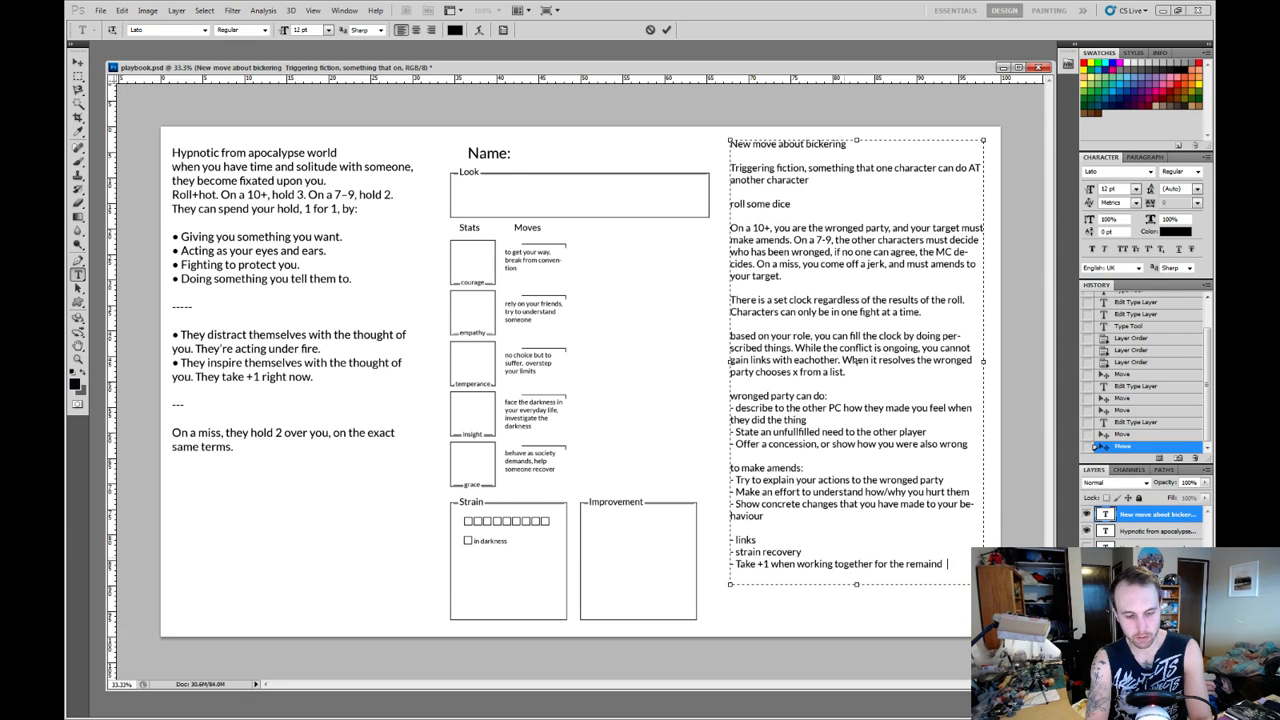
pyautogui.write('er of th')
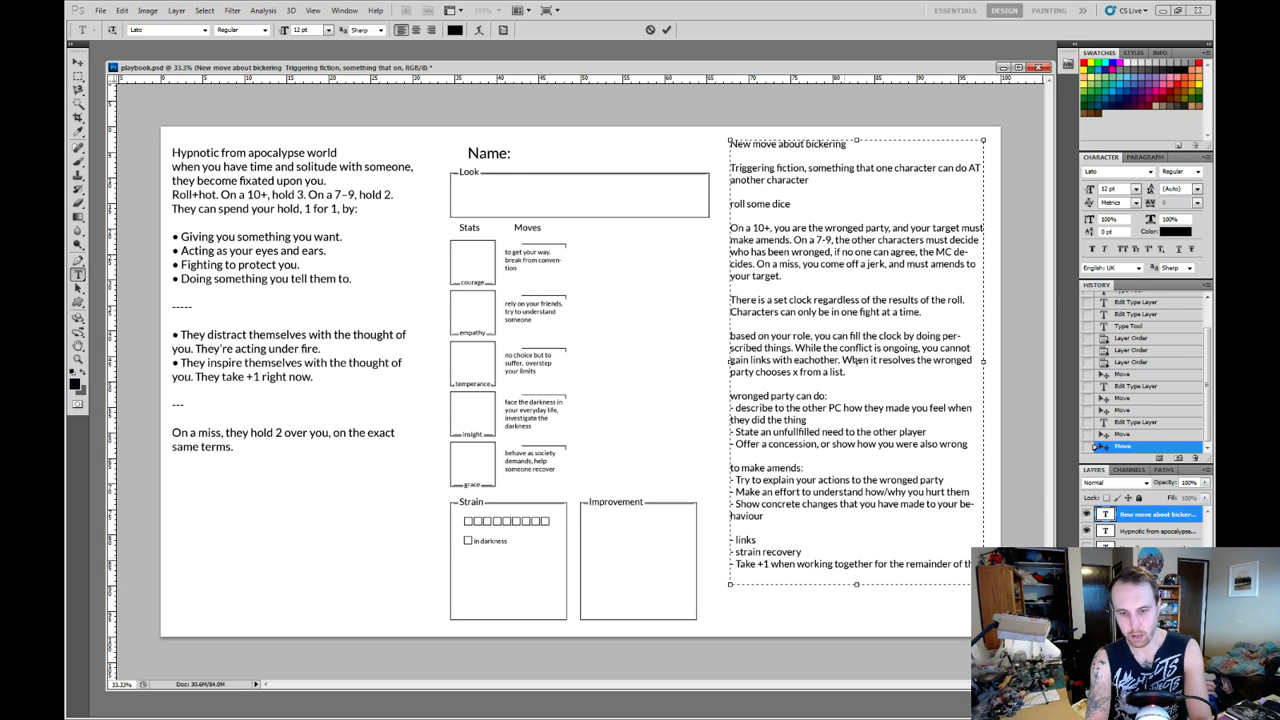
pyautogui.write('e episode')
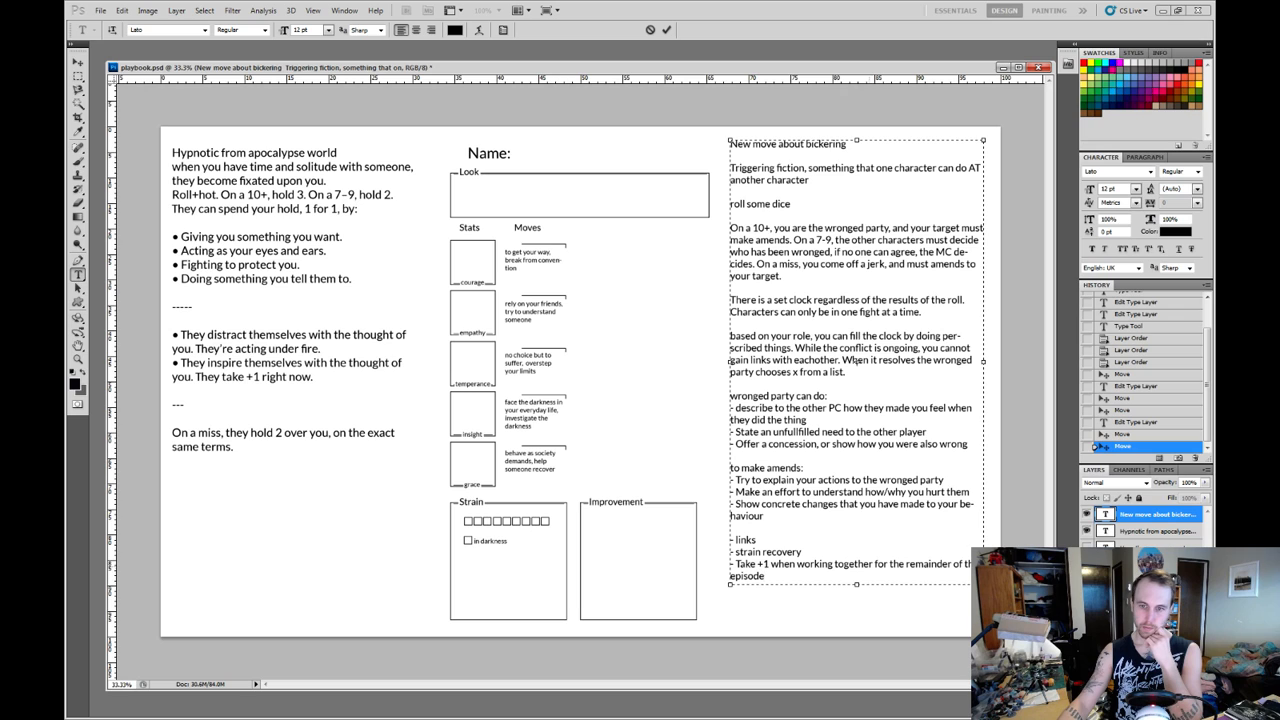
pyautogui.moveTo(872, 564); pyautogui.dragTo(797, 564)
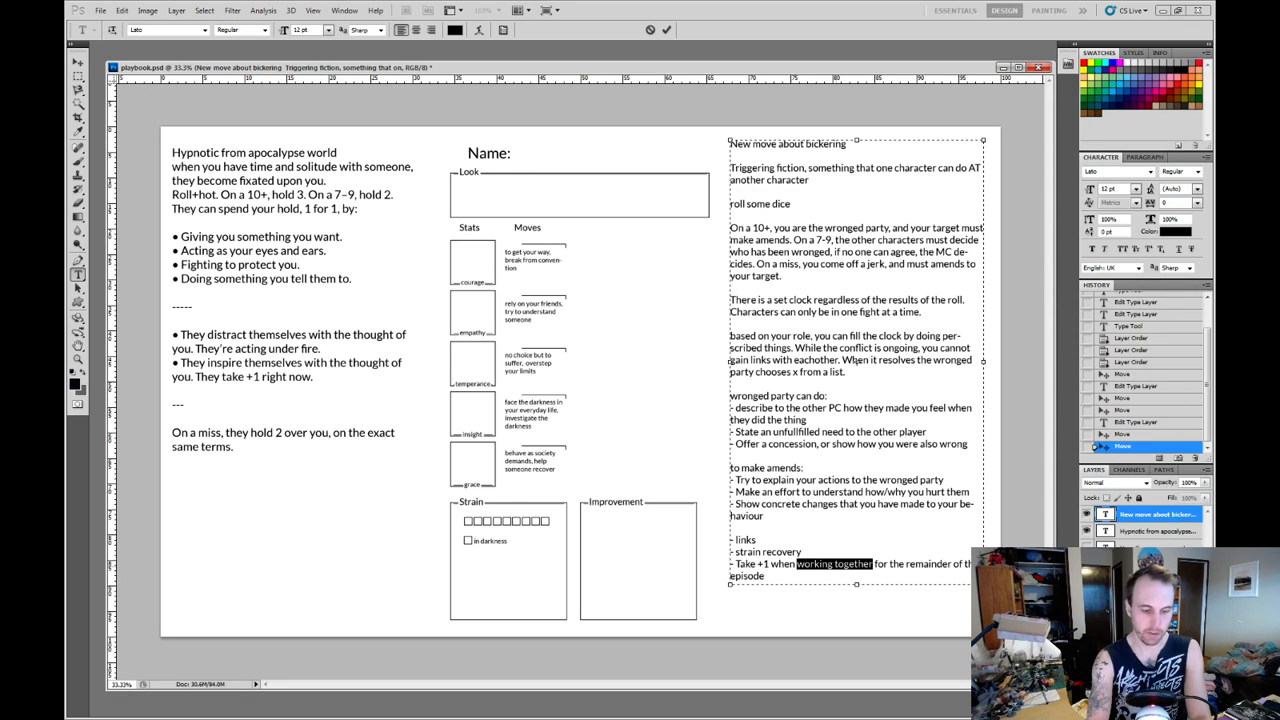
pyautogui.write('battling')
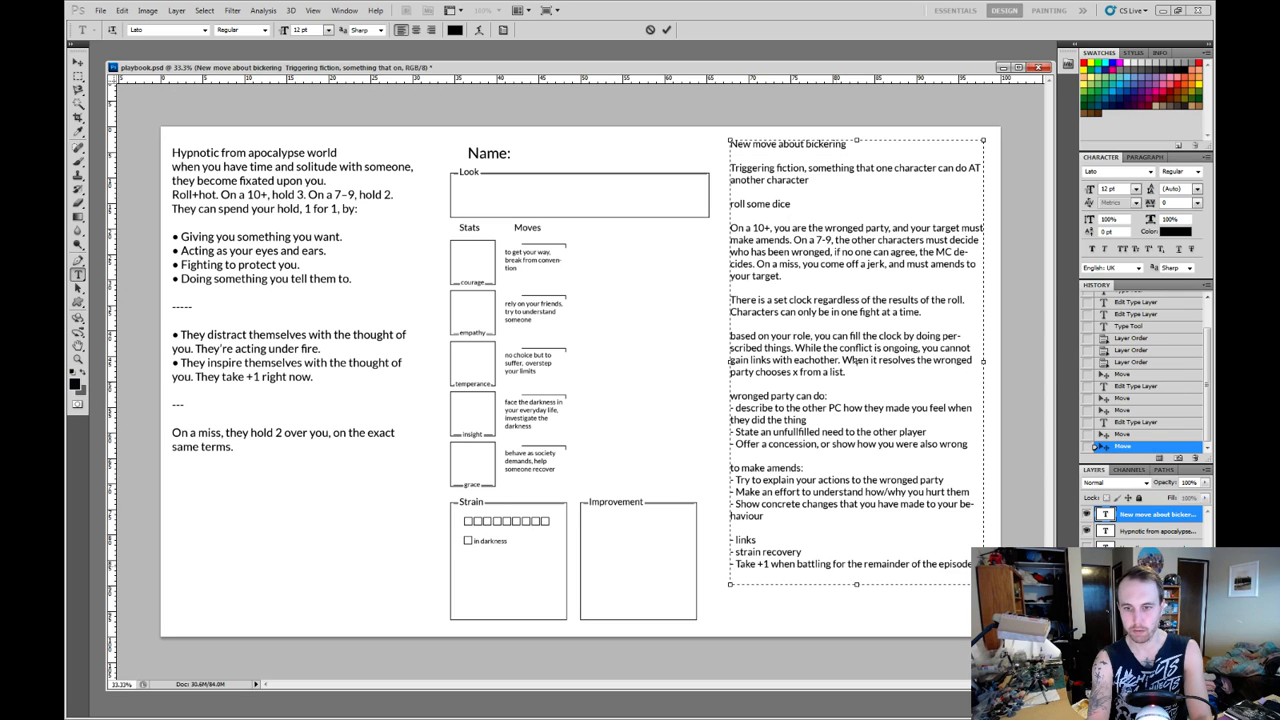
pyautogui.write(' together')
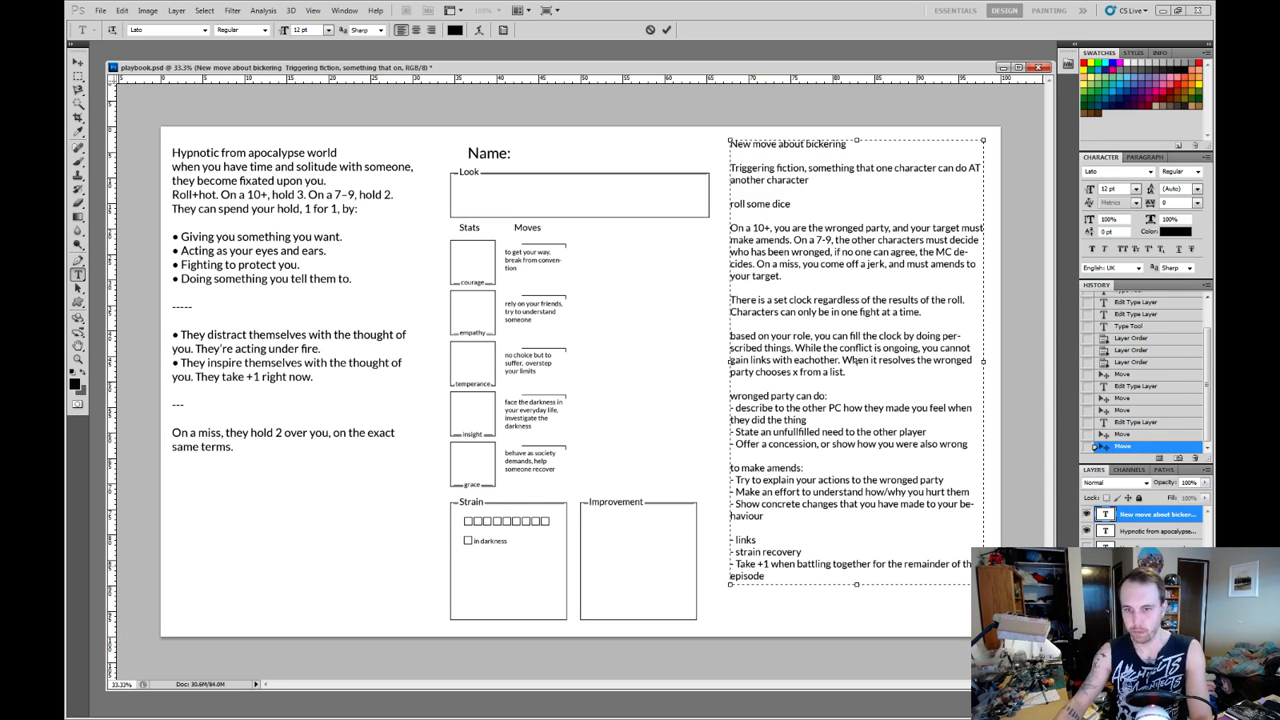
# In the "Take +1" bullet, add "together" after "battling" and replace the word "when" with "in".
pyautogui.hotkey('shift', 'Left')
pyautogui.hotkey('shift', 'Left')
pyautogui.hotkey('shift', 'Left')
pyautogui.hotkey('shift', 'Left')
pyautogui.hotkey('shift', 'Left')
pyautogui.hotkey('shift', 'Left')
pyautogui.hotkey('shift', 'Left')
pyautogui.hotkey('shift', 'Left')
pyautogui.press('Down')
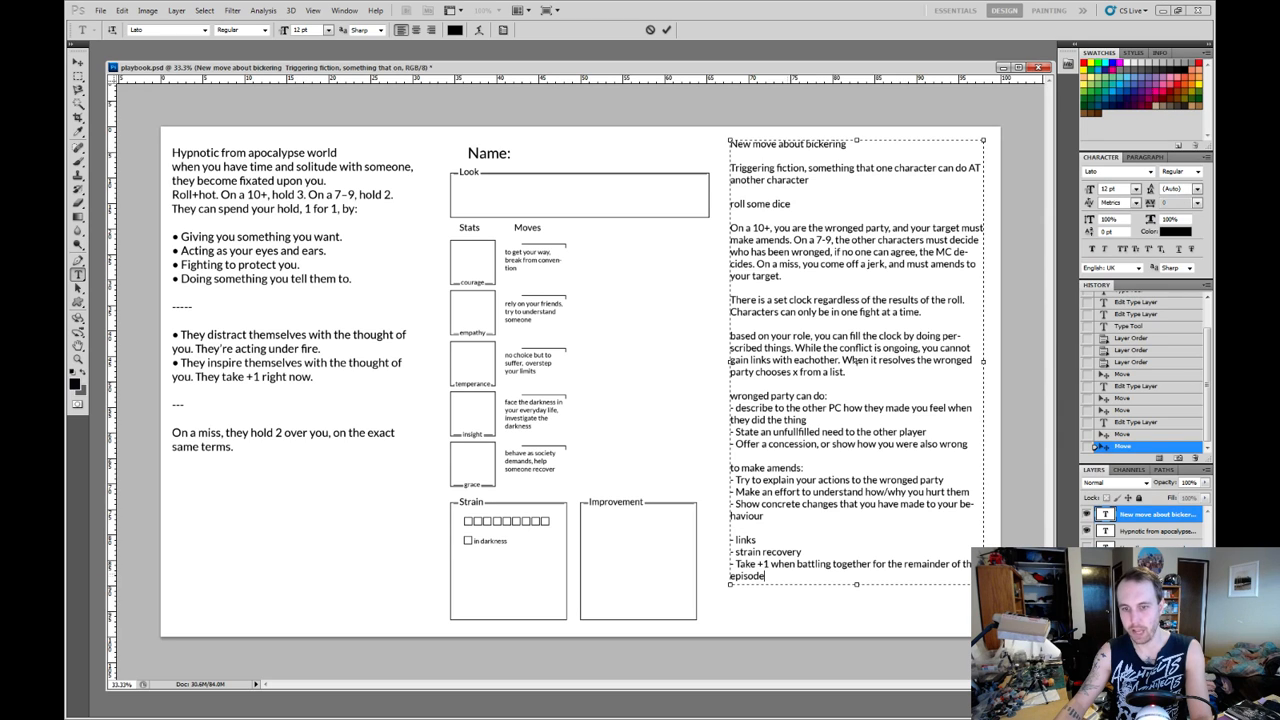
pyautogui.hotkey('shift', 'Right')
pyautogui.hotkey('shift', 'Right')
pyautogui.hotkey('shift', 'Right')
pyautogui.hotkey('shift', 'Right')
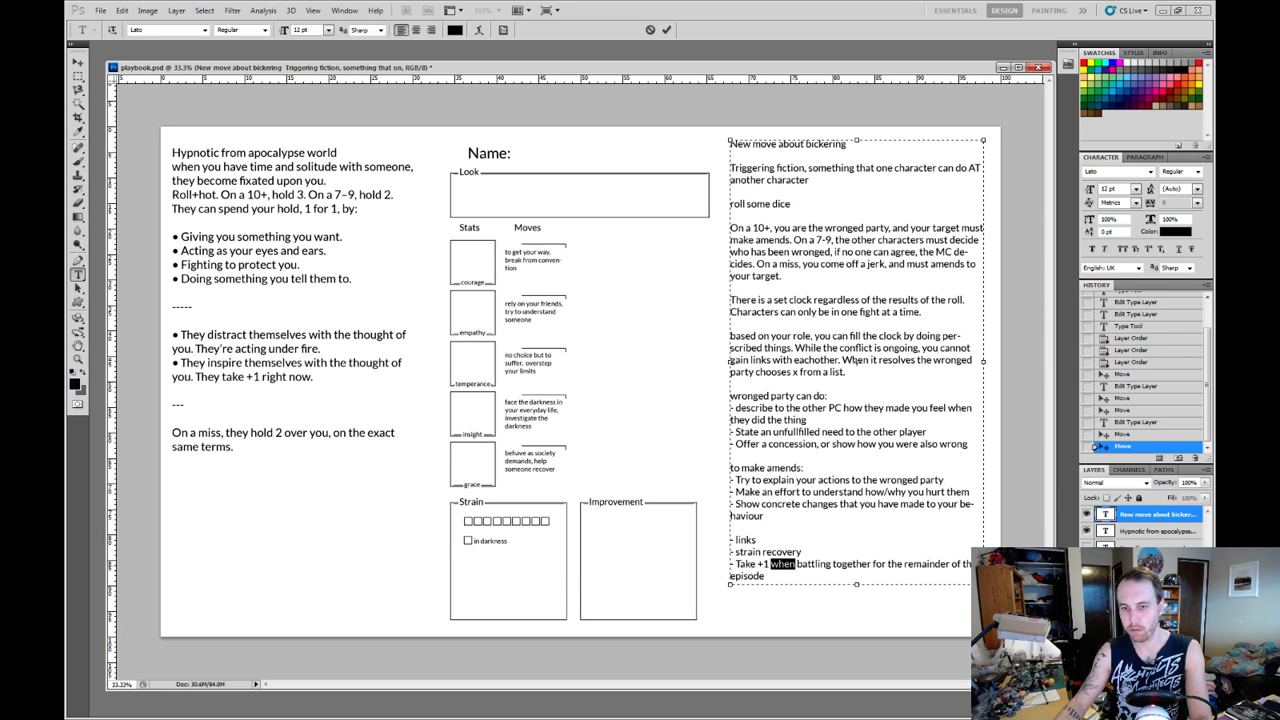
pyautogui.write('in')
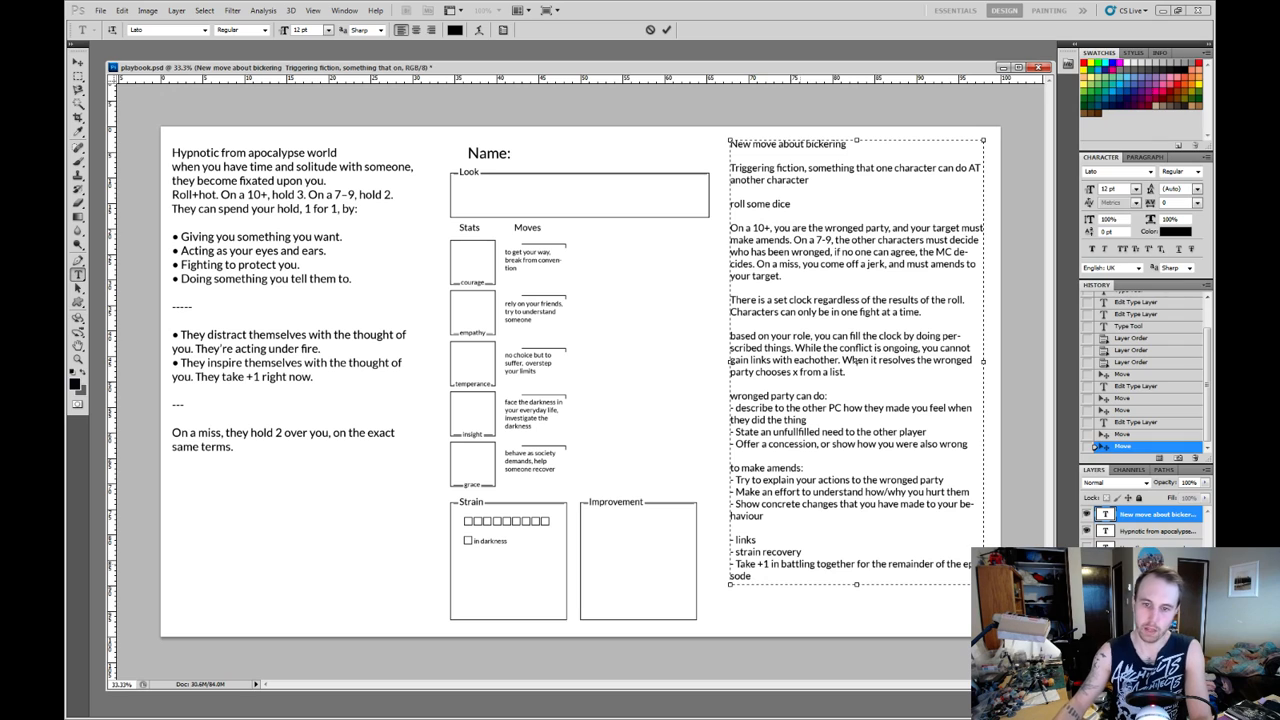
# Reword the "Take +1" bullet to read "Take +1 in battle if you are working together for the remainder of the episode".
pyautogui.press('Right')
pyautogui.press('Right')
pyautogui.press('Right')
pyautogui.press('Right')
pyautogui.press('Right')
pyautogui.press('Right')
pyautogui.press('Right')
pyautogui.press('Right')
pyautogui.press('BackSpace')
pyautogui.press('BackSpace')
pyautogui.press('BackSpace')
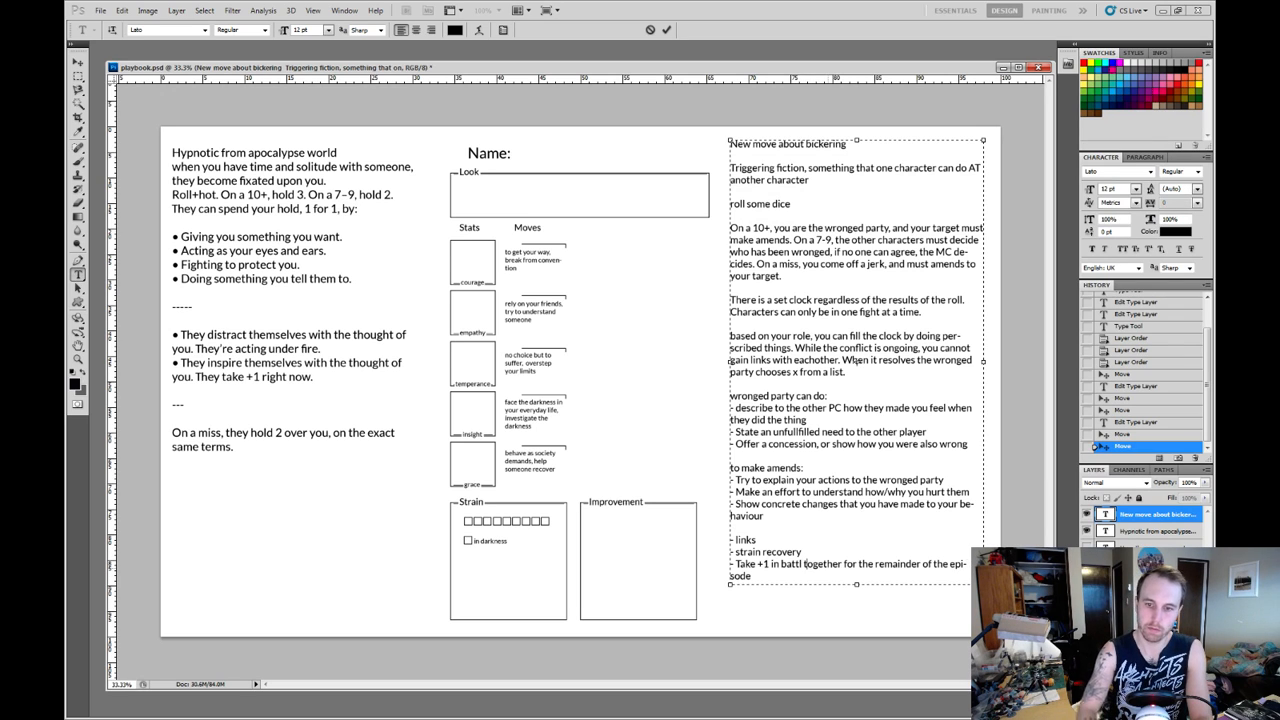
pyautogui.write('e')
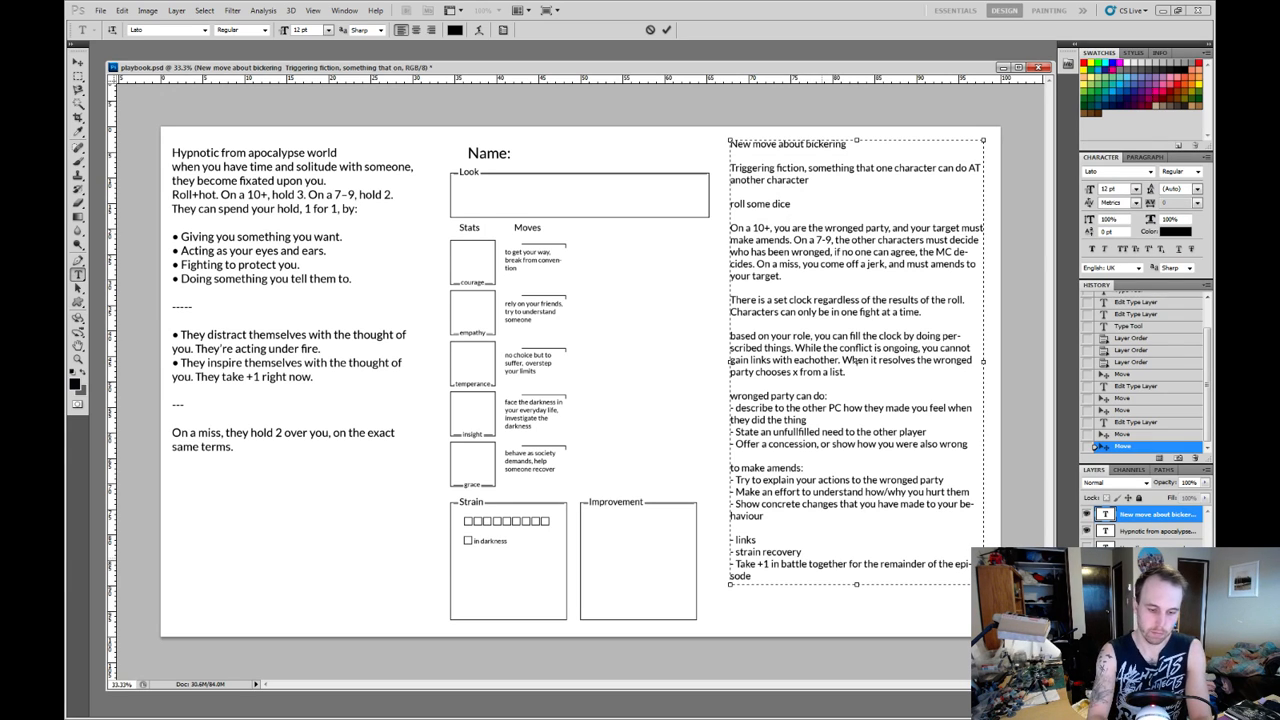
pyautogui.write(' if you are')
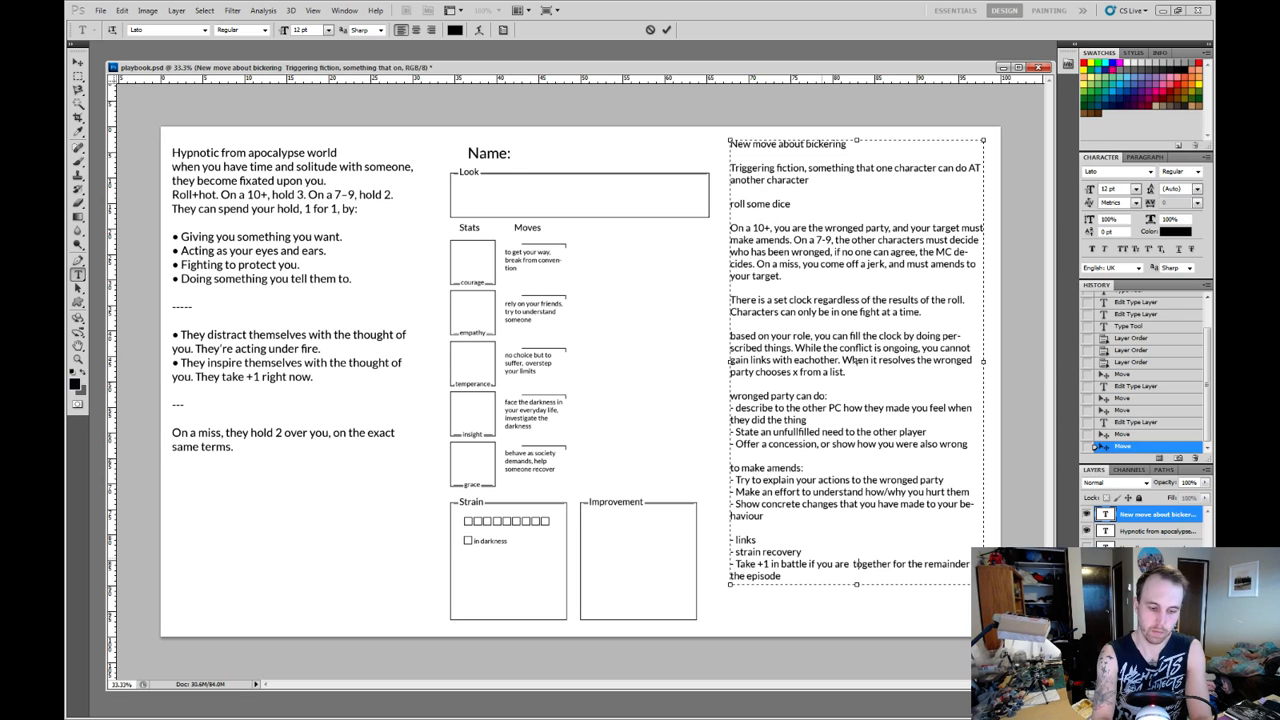
pyautogui.write(' working')
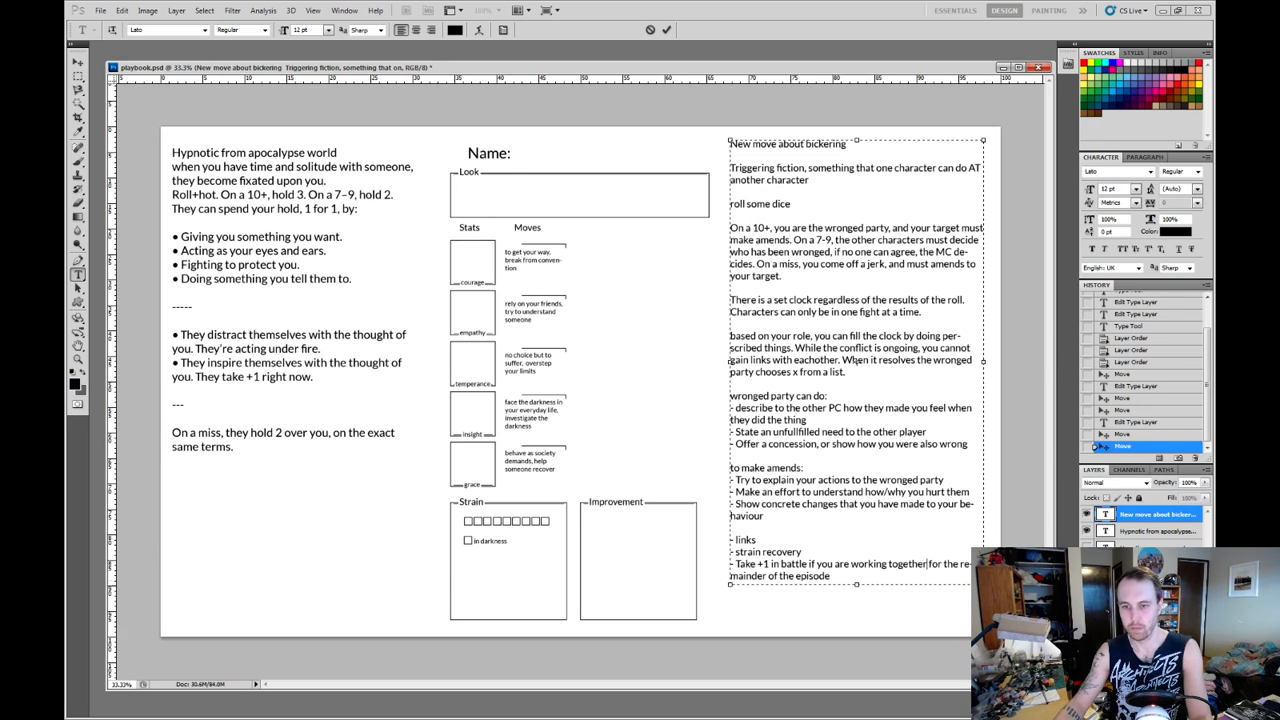
pyautogui.write(' together,')
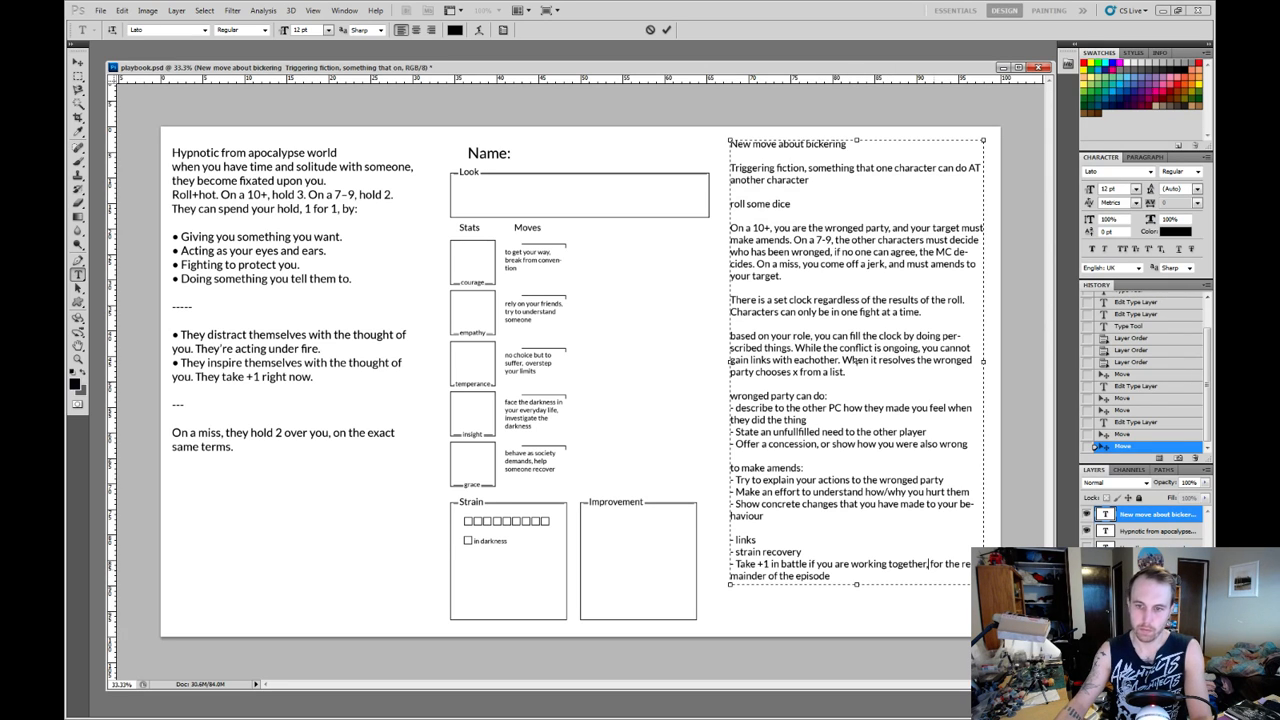
pyautogui.press('BackSpace')
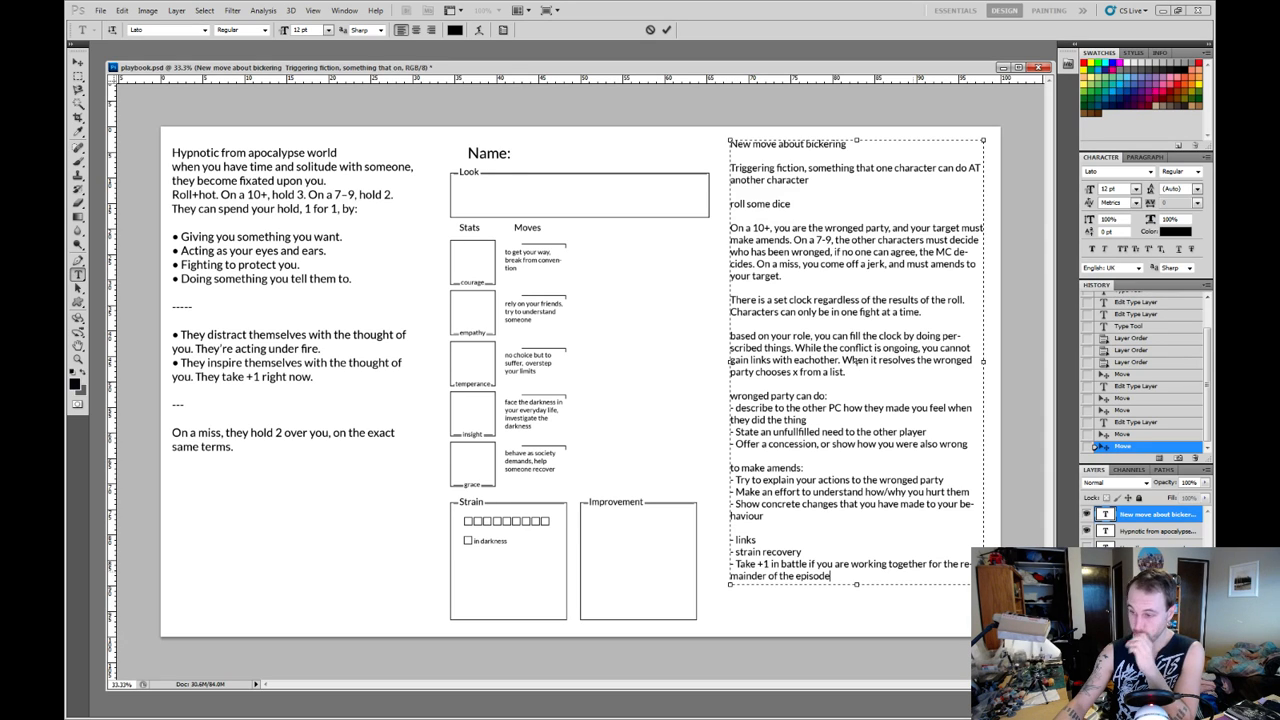
# Extend the bickering move's text box downward to make room below the last bullet.
pyautogui.hotkey('shift', 'Up')
pyautogui.hotkey('shift', 'Up')
pyautogui.hotkey('shift', 'Up')
pyautogui.hotkey('shift', 'Up')
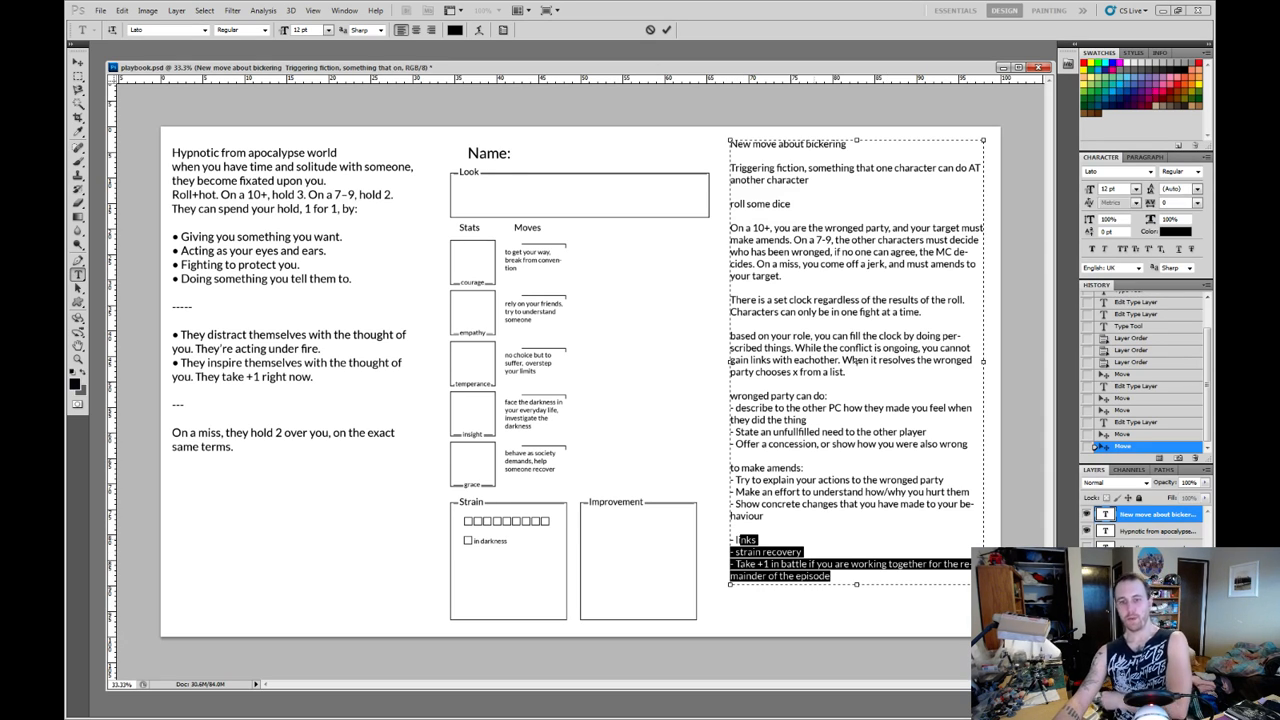
pyautogui.press('Down')
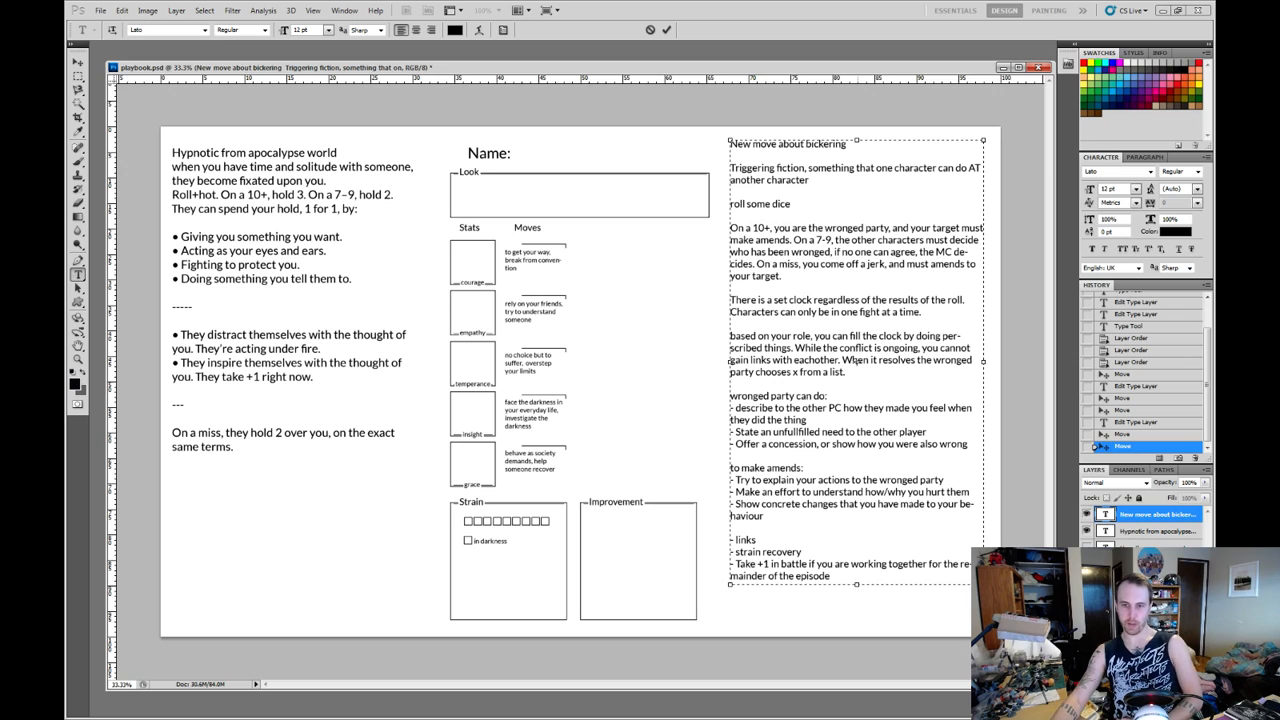
pyautogui.moveTo(857, 585); pyautogui.dragTo(857, 614)
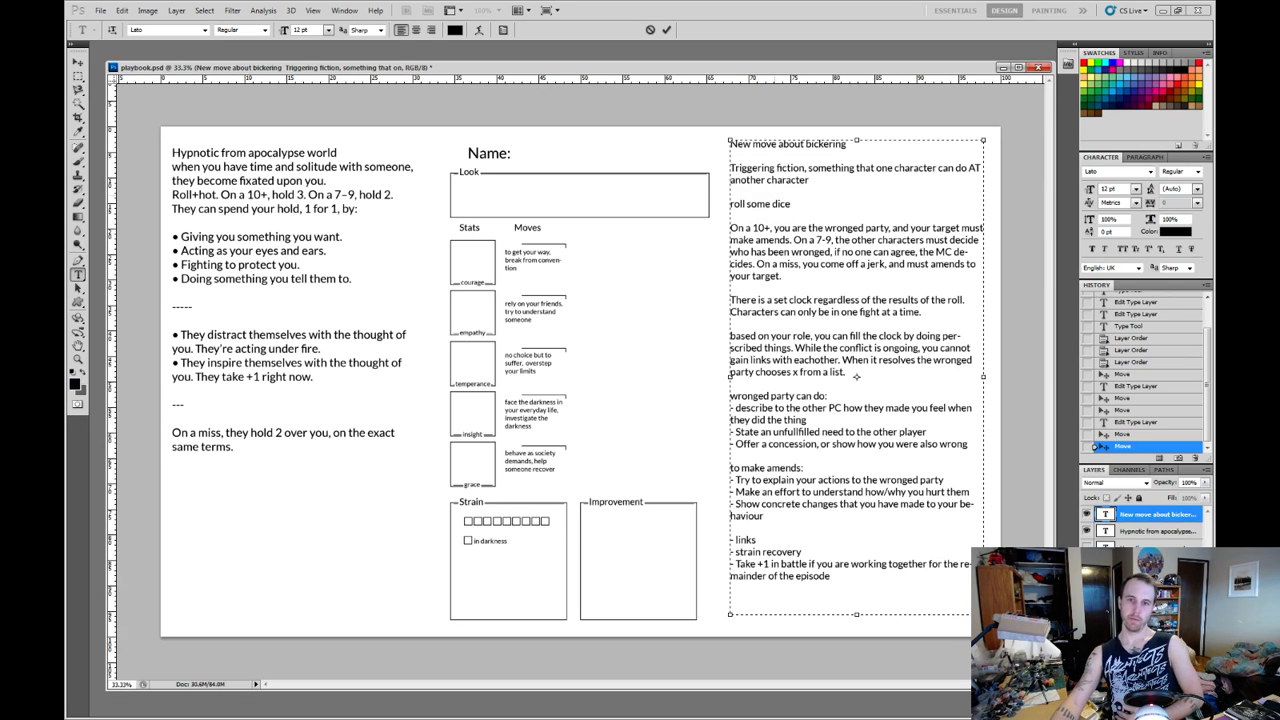
# Replace "some dice" in the roll line with "a stat?" so it reads "roll a stat?".
pyautogui.moveTo(731, 204); pyautogui.dragTo(791, 204)
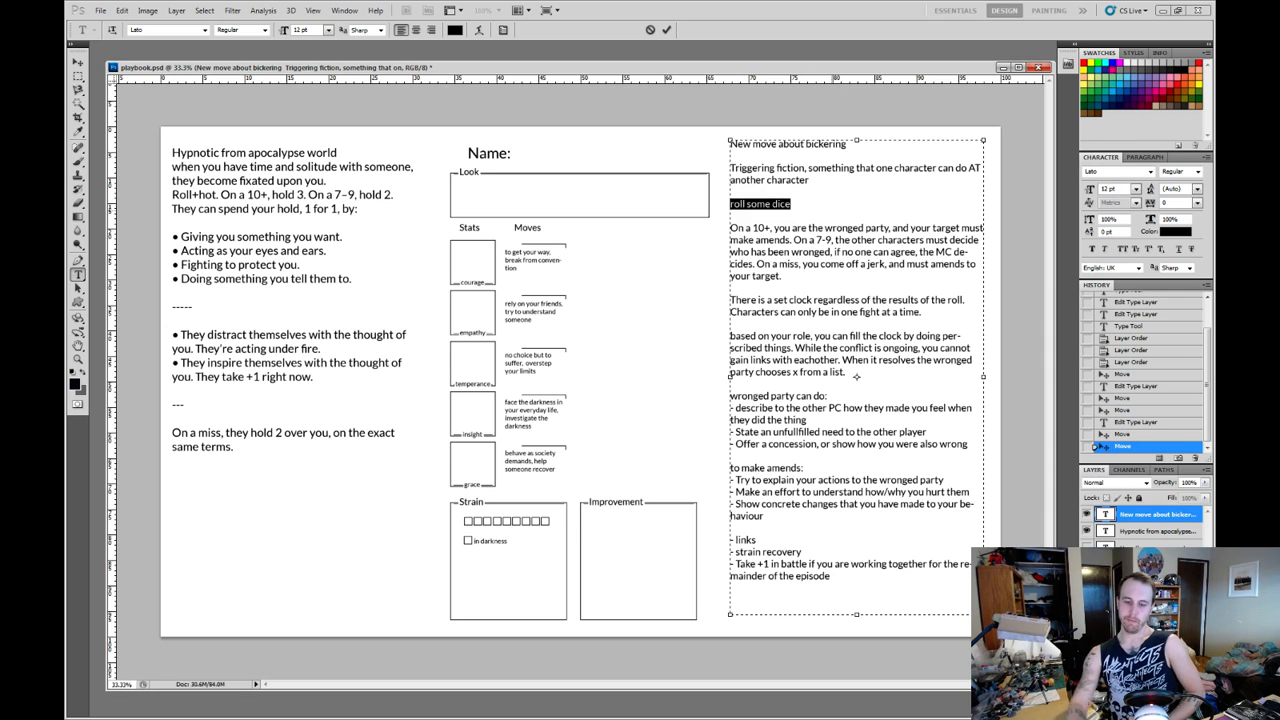
pyautogui.click(791, 204)
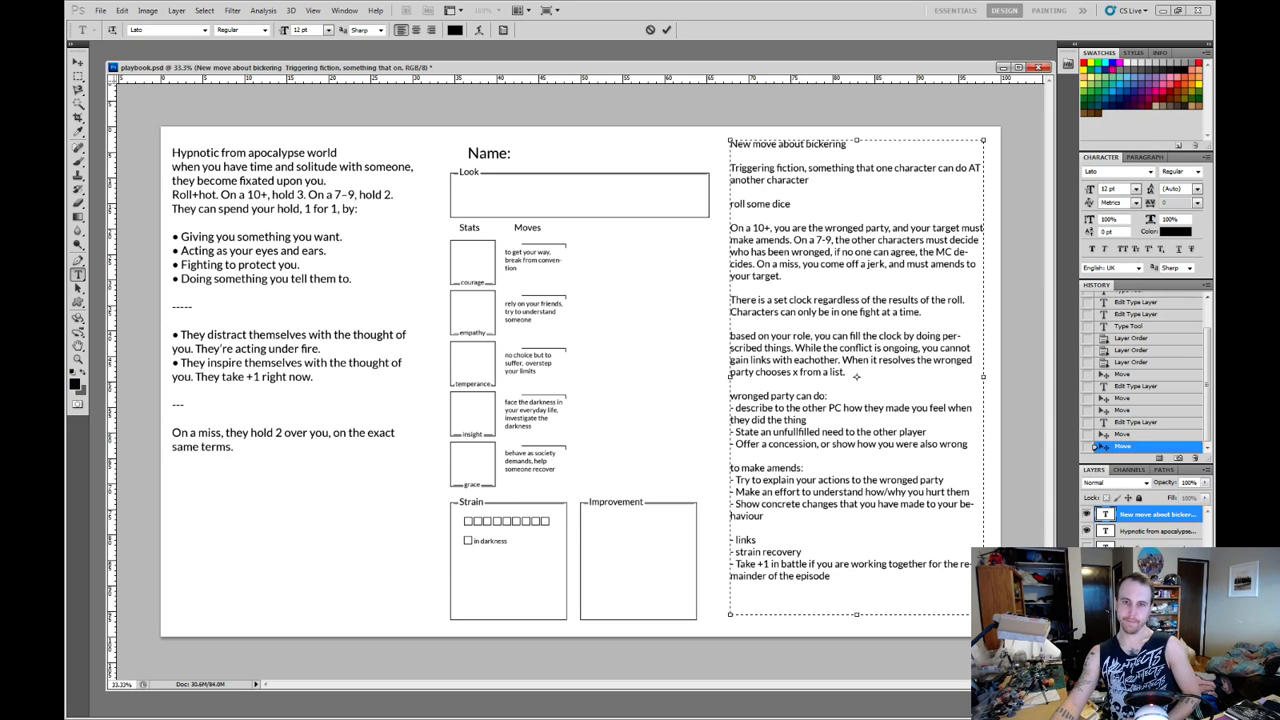
pyautogui.press('BackSpace')
pyautogui.press('BackSpace')
pyautogui.press('BackSpace')
pyautogui.press('BackSpace')
pyautogui.press('BackSpace')
pyautogui.press('BackSpace')
pyautogui.press('BackSpace')
pyautogui.press('BackSpace')
pyautogui.press('BackSpace')
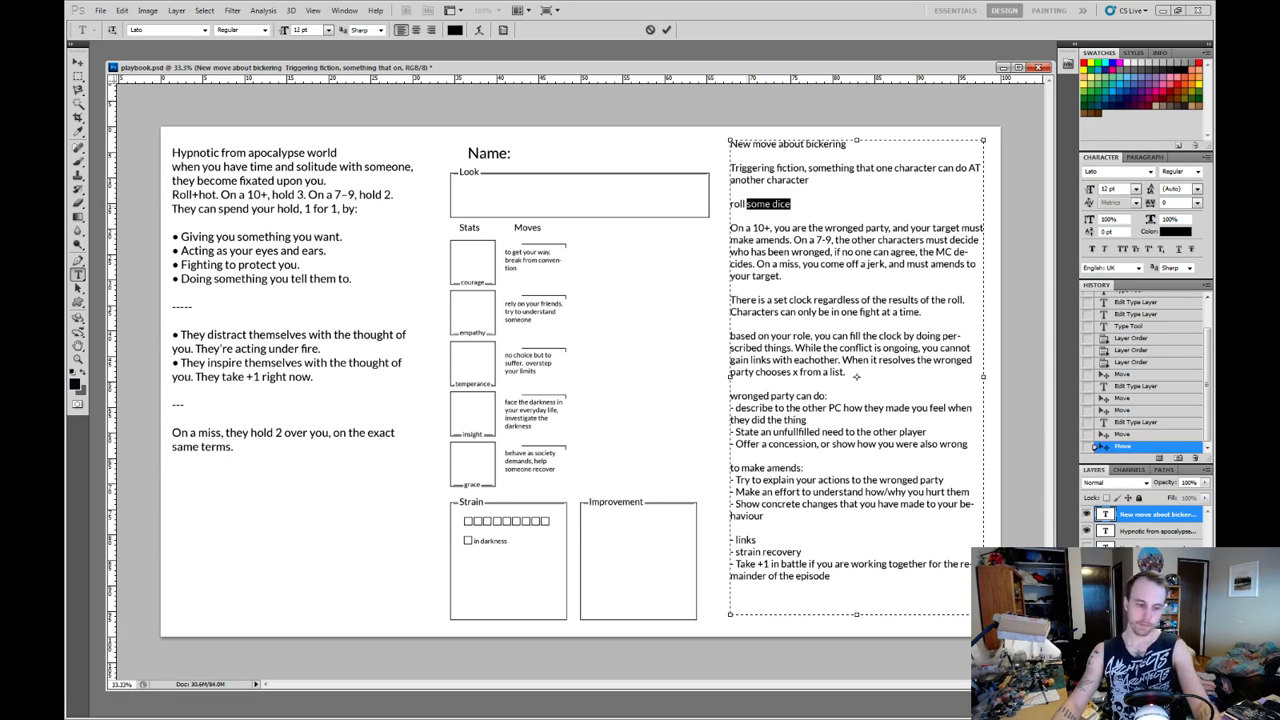
pyautogui.write('a stat')
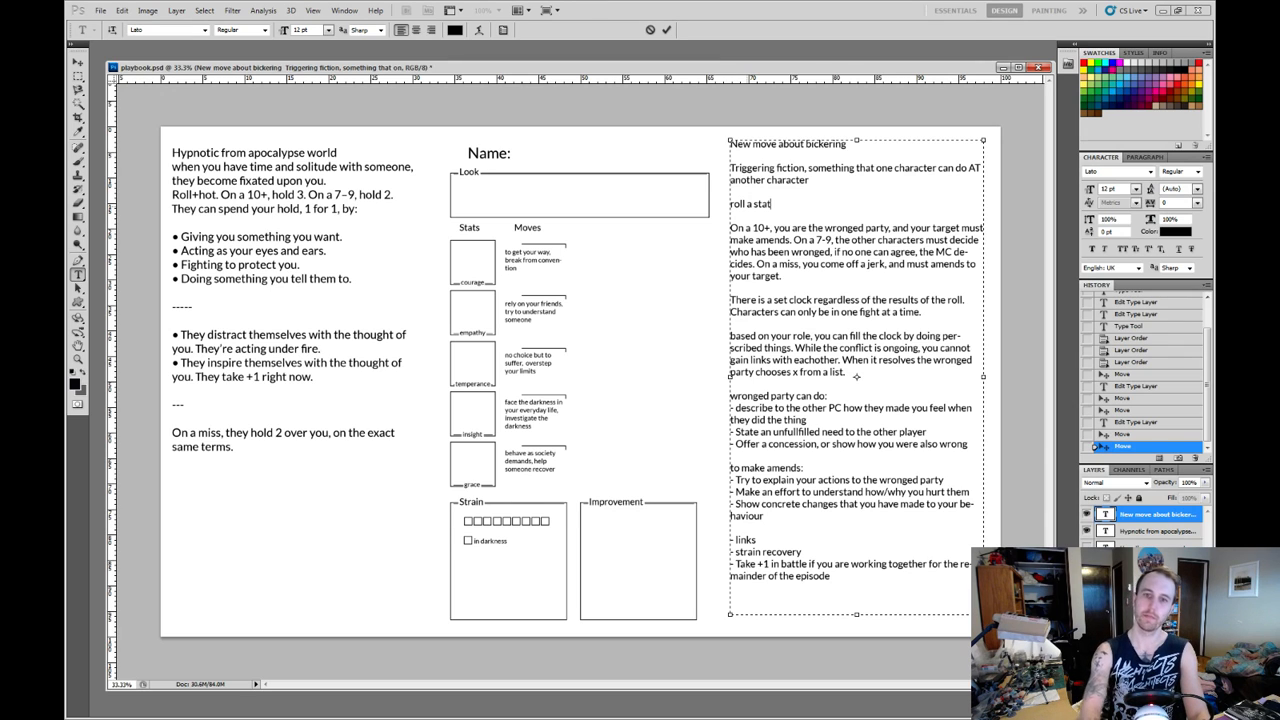
pyautogui.write('?')
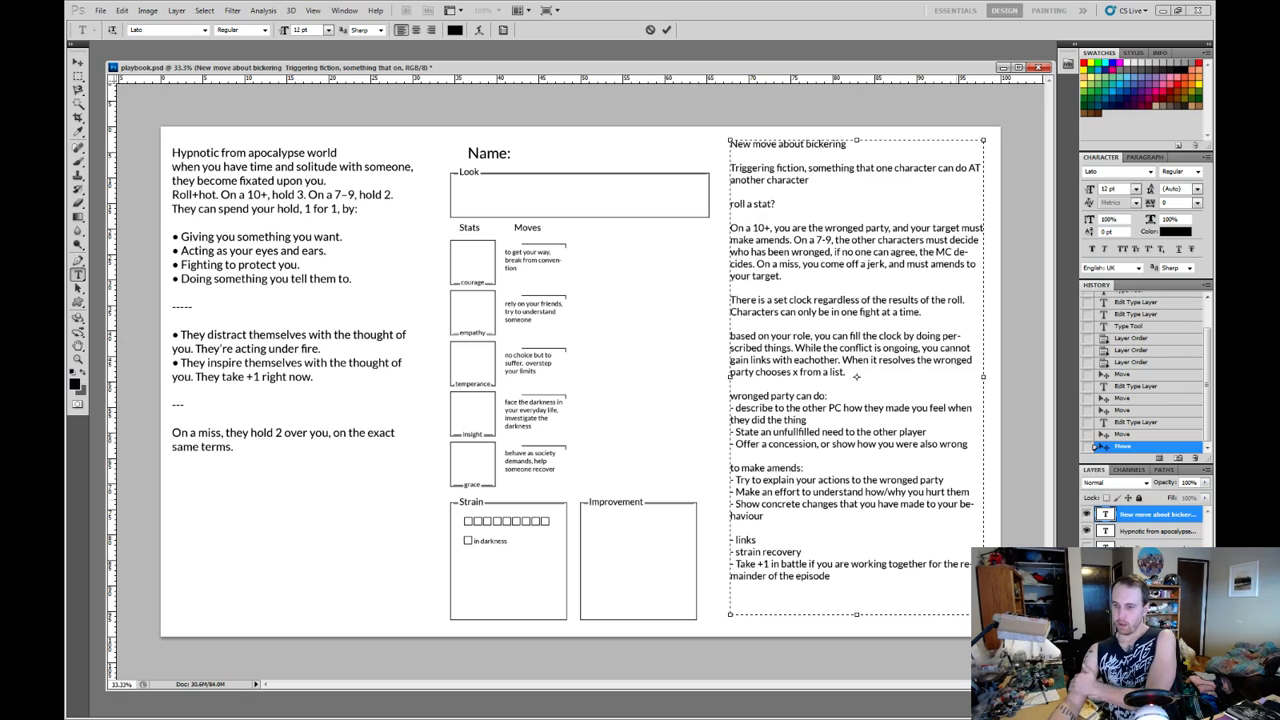
# Add the heading "payouts" directly above the "- links" bullet, keeping a blank line before it.
pyautogui.hotkey('shift', 'Up')
pyautogui.hotkey('shift', 'Up')
pyautogui.hotkey('shift', 'Up')
pyautogui.hotkey('shift', 'Up')
pyautogui.hotkey('shift', 'Up')
pyautogui.hotkey('shift', 'Up')
pyautogui.hotkey('shift', 'Up')
pyautogui.hotkey('shift', 'Up')
pyautogui.hotkey('shift', 'Up')
pyautogui.hotkey('shift', 'Up')
pyautogui.hotkey('shift', 'Up')
pyautogui.hotkey('shift', 'Up')
pyautogui.hotkey('shift', 'Up')
pyautogui.hotkey('shift', 'Up')
pyautogui.hotkey('shift', 'Up')
pyautogui.hotkey('shift', 'Up')
pyautogui.hotkey('shift', 'Up')
pyautogui.hotkey('shift', 'Up')
pyautogui.hotkey('shift', 'Up')
pyautogui.hotkey('shift', 'Up')
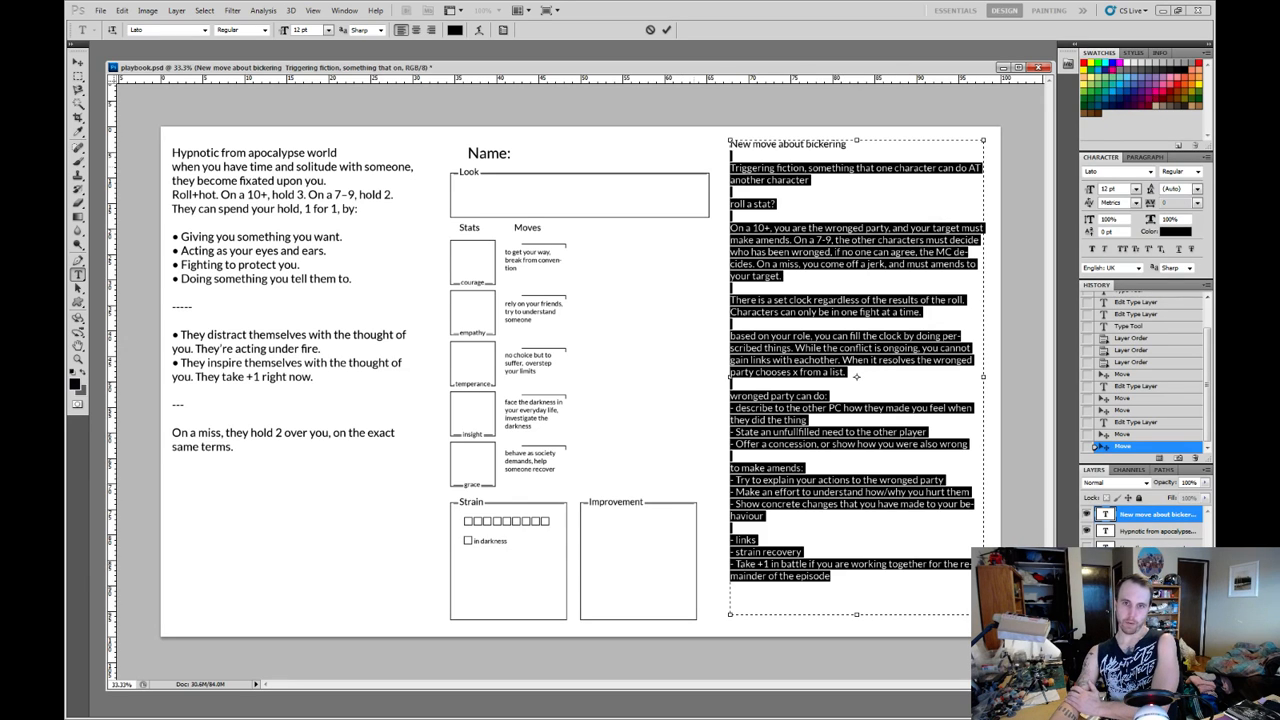
pyautogui.press('Down')
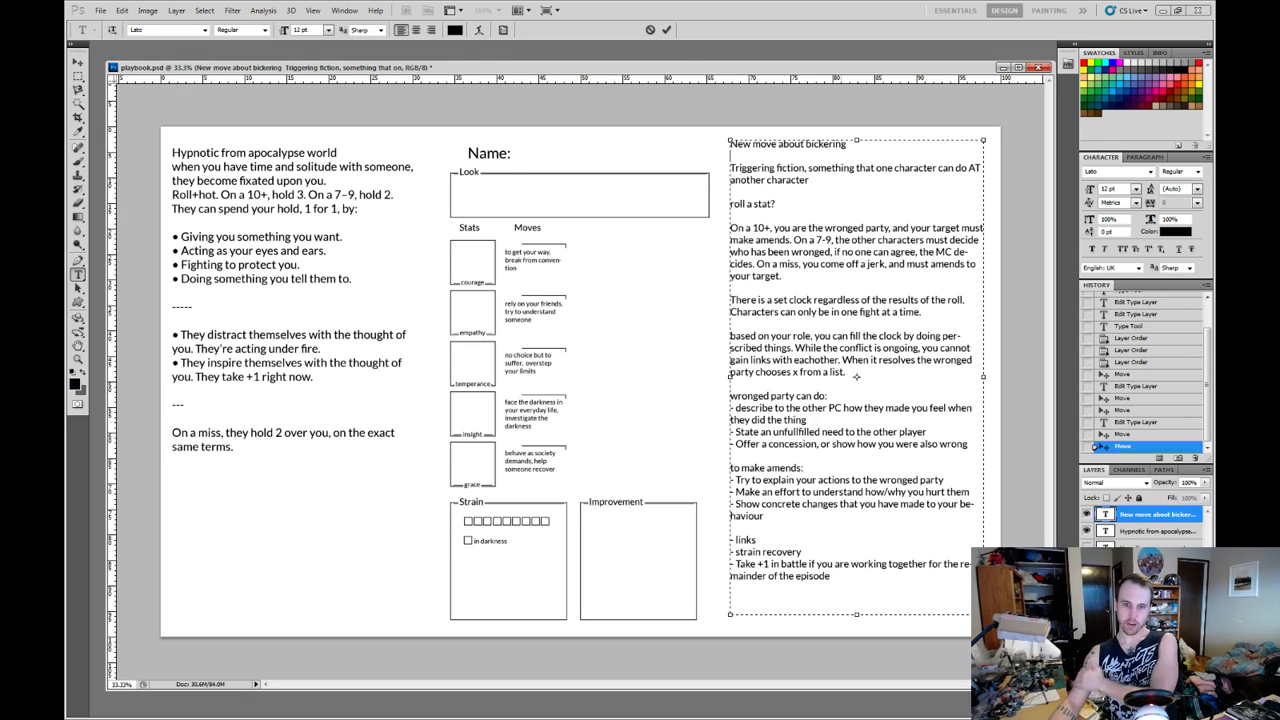
pyautogui.press('Return')
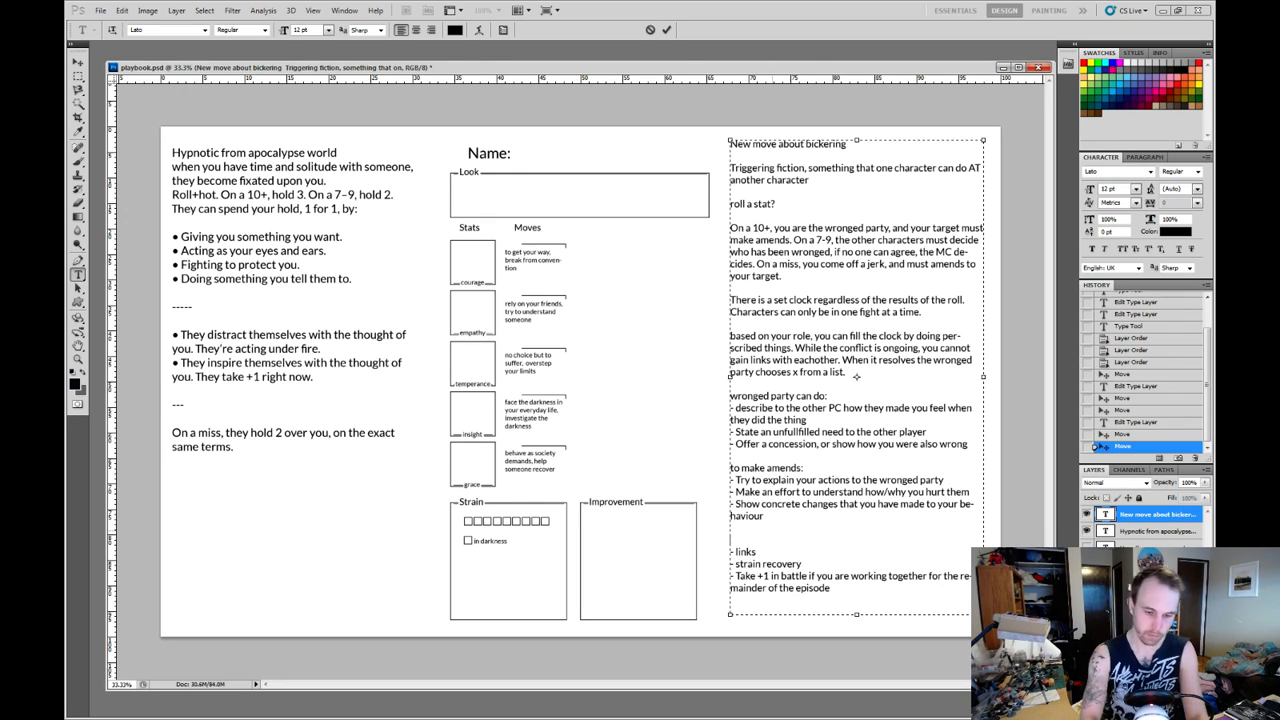
pyautogui.write('payouts')
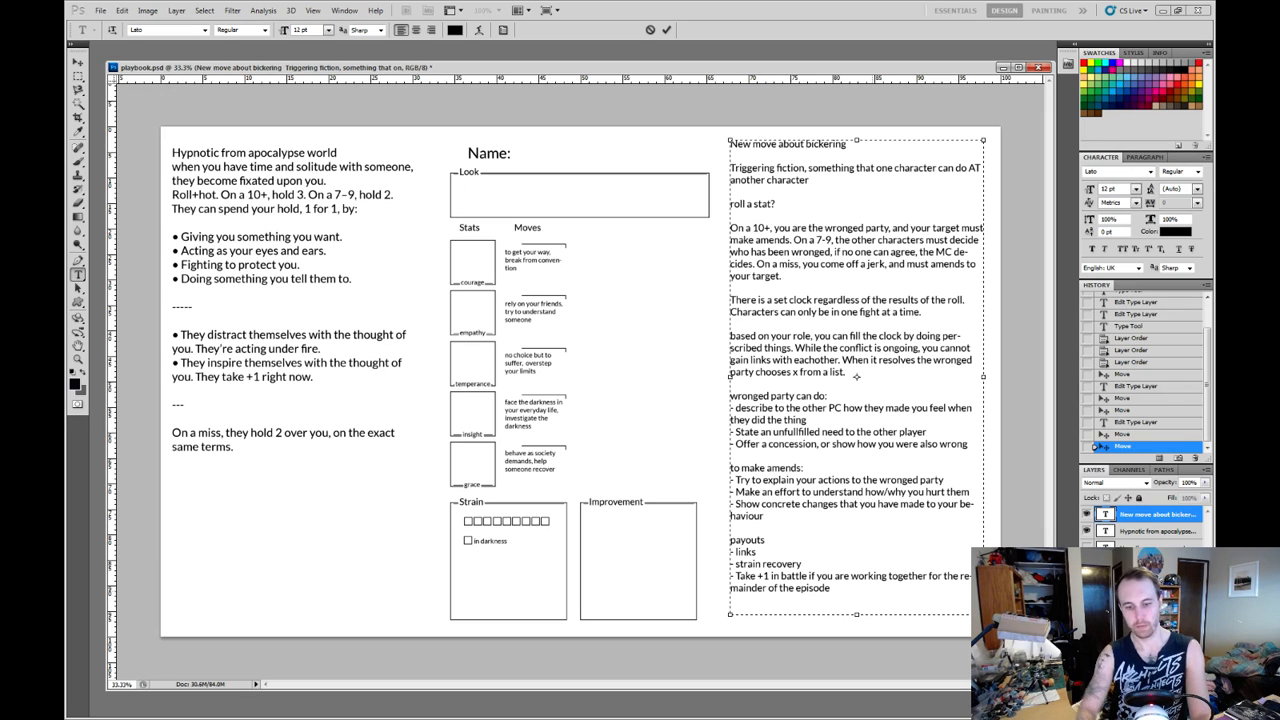
# Add the line "fallout/negative consequences?" below the last payouts bullet.
pyautogui.write('fallout/')
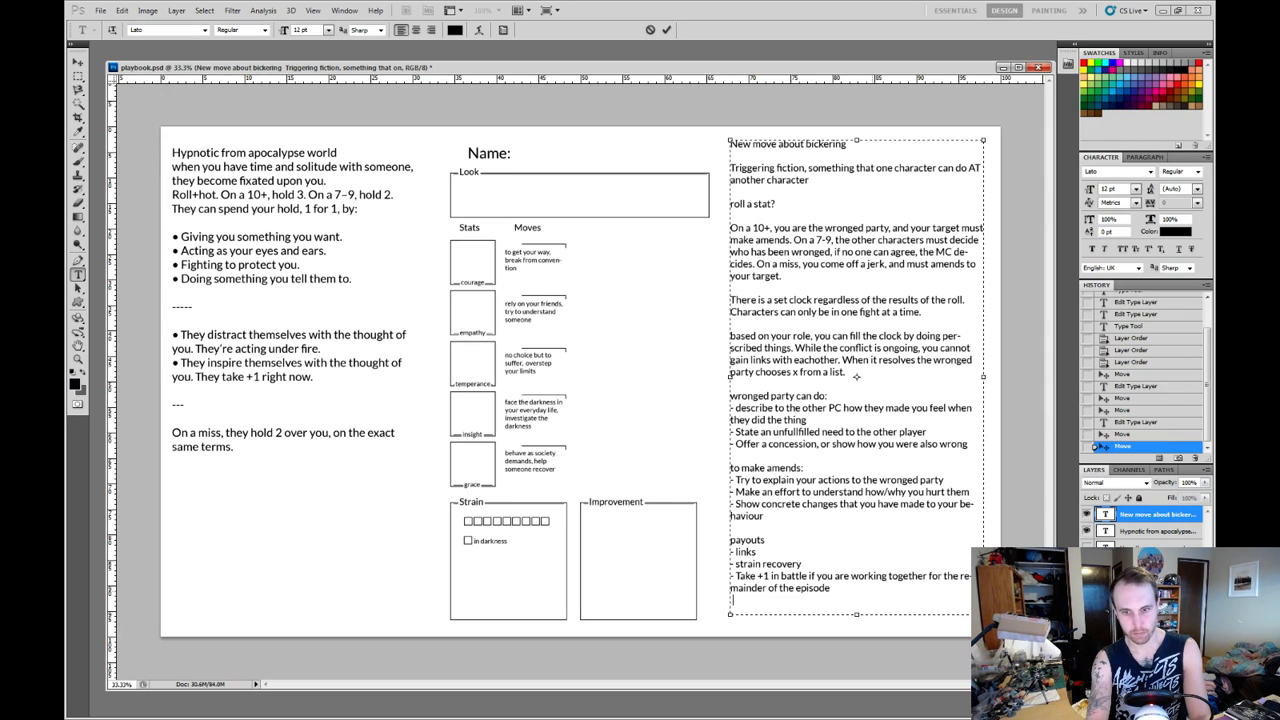
pyautogui.write('ne')
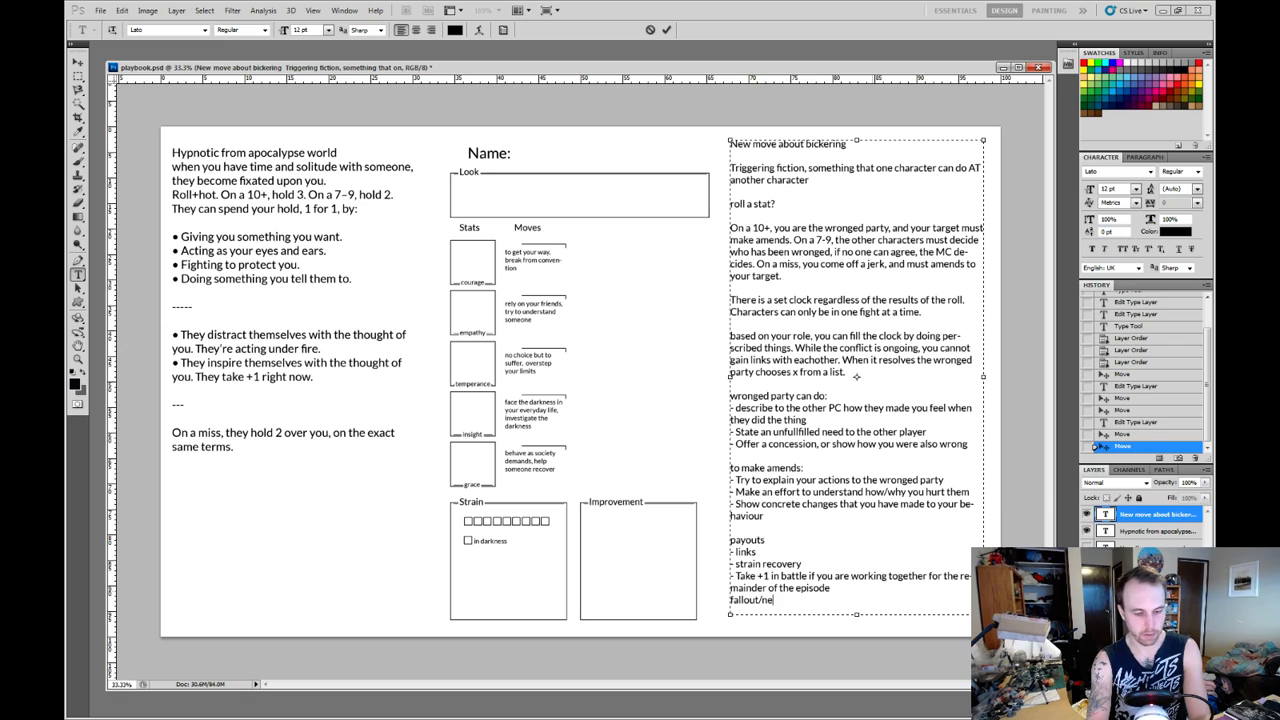
pyautogui.write('gative c ons')
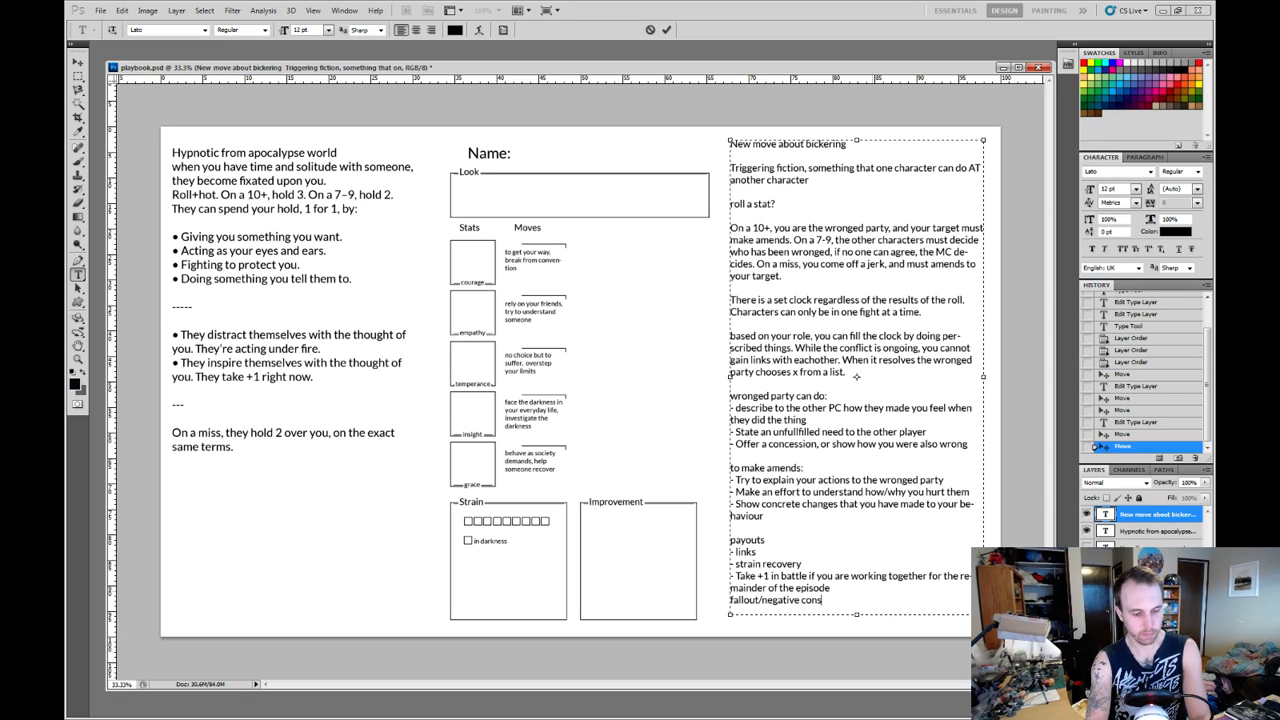
pyautogui.write('equences?')
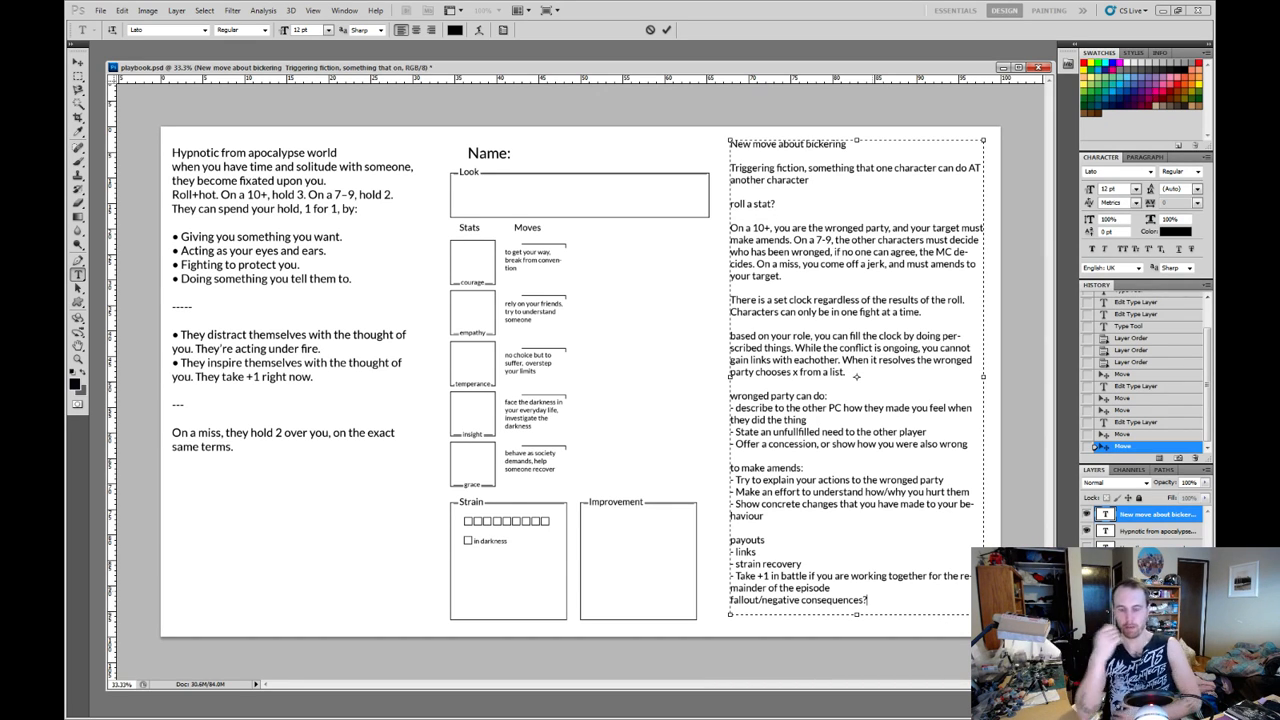
# Insert a blank line between the payouts list and the "fallout/negative consequences?" line, and make the text box slightly taller.
pyautogui.moveTo(868, 600); pyautogui.dragTo(730, 600)
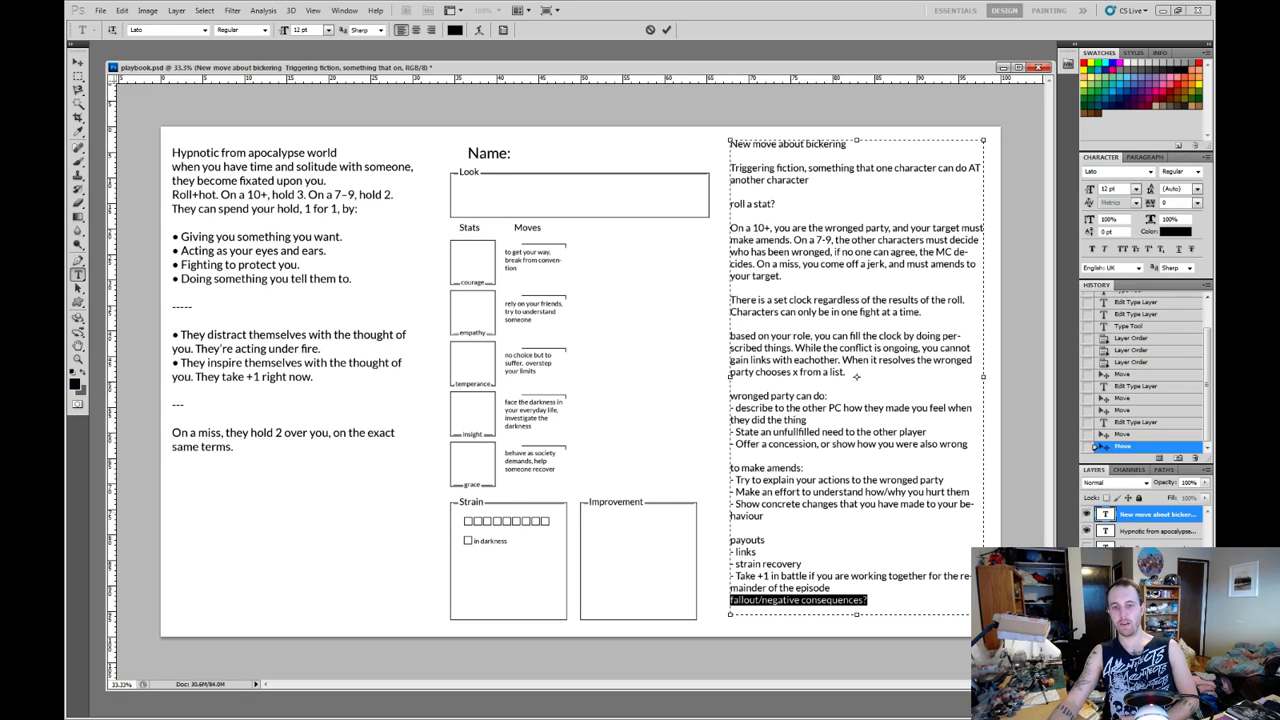
pyautogui.moveTo(764, 516); pyautogui.dragTo(730, 396)
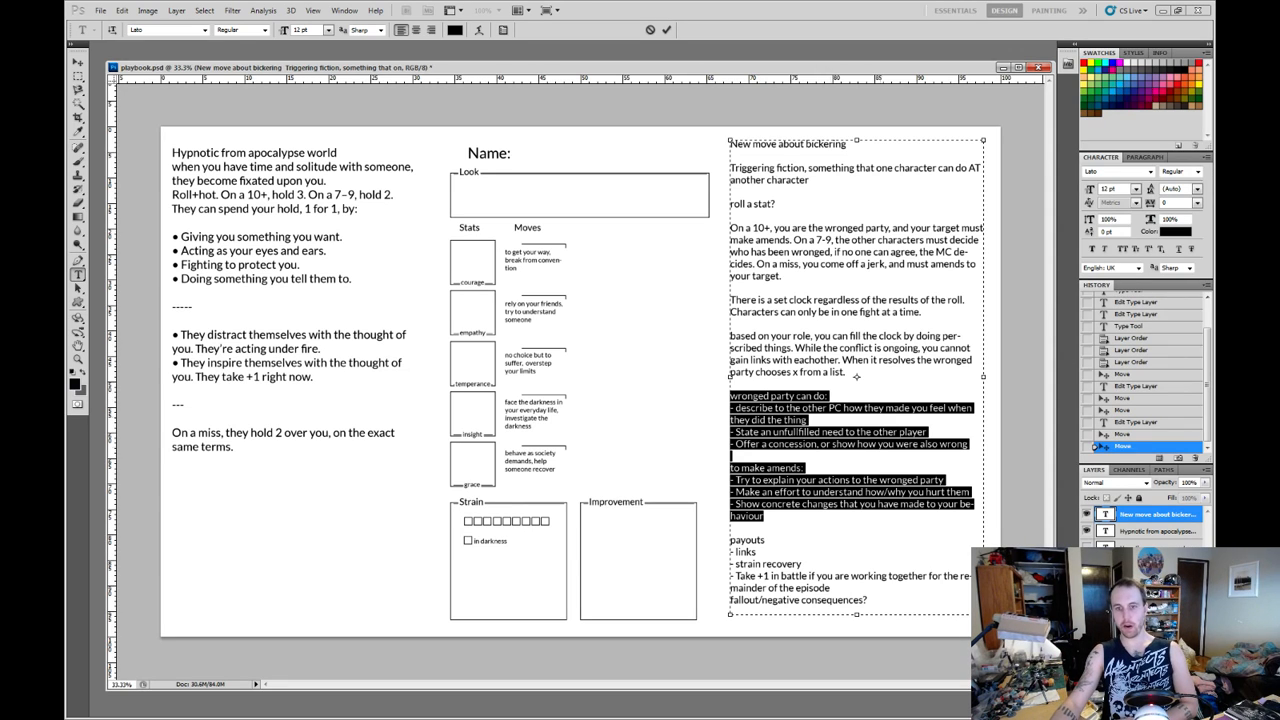
pyautogui.moveTo(731, 600); pyautogui.dragTo(868, 600)
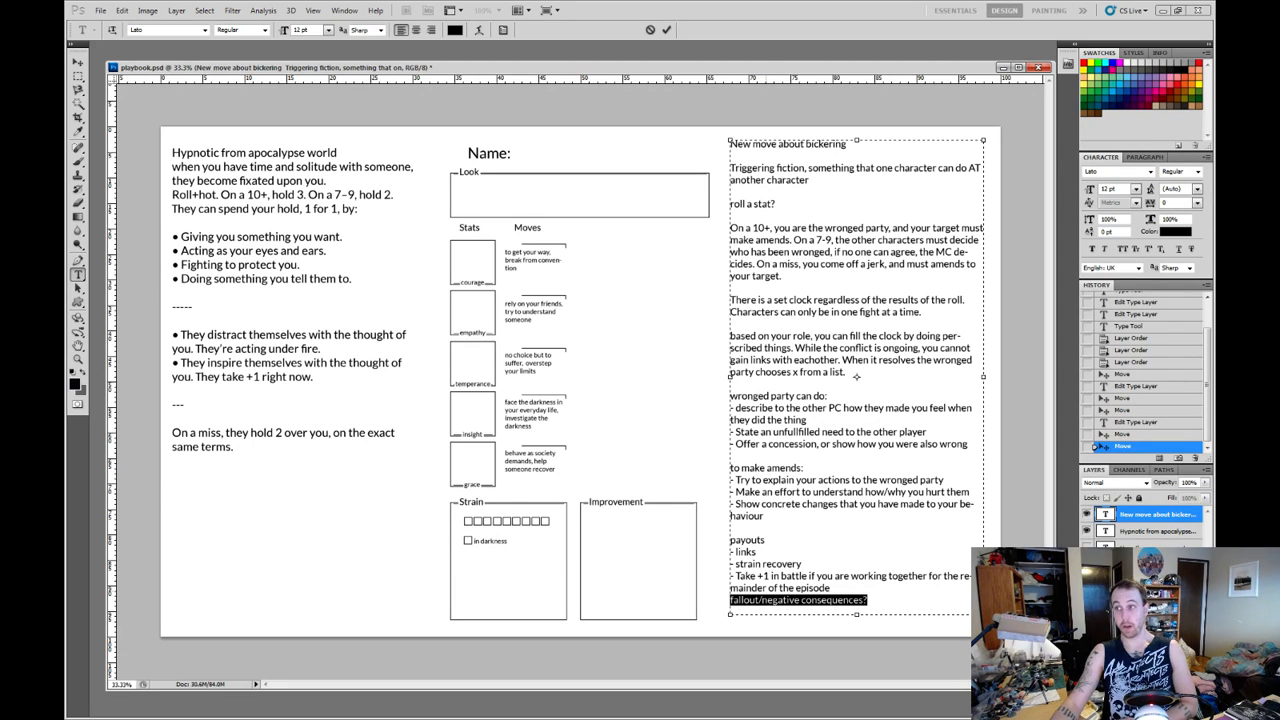
pyautogui.press('Up')
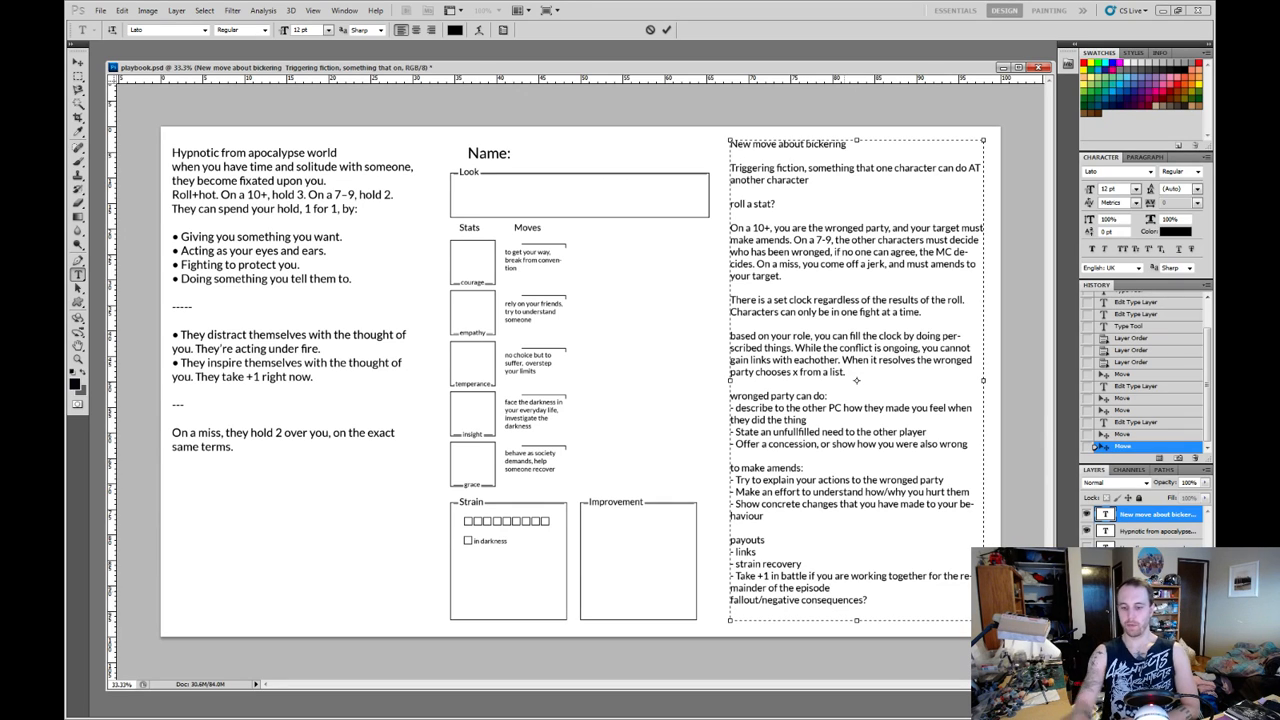
pyautogui.press('Return')
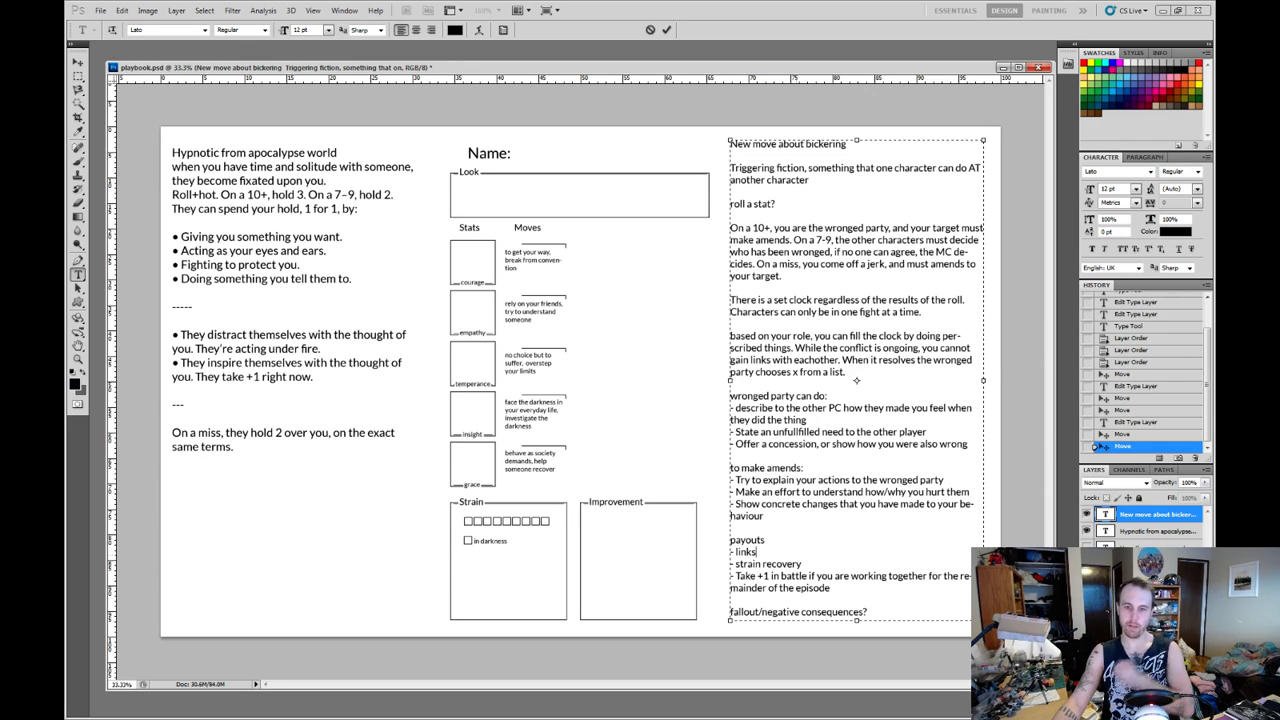
# Append "maybe payouts include negative and positive" to the fallout line, extending the text box to fit it.
pyautogui.write('ma')
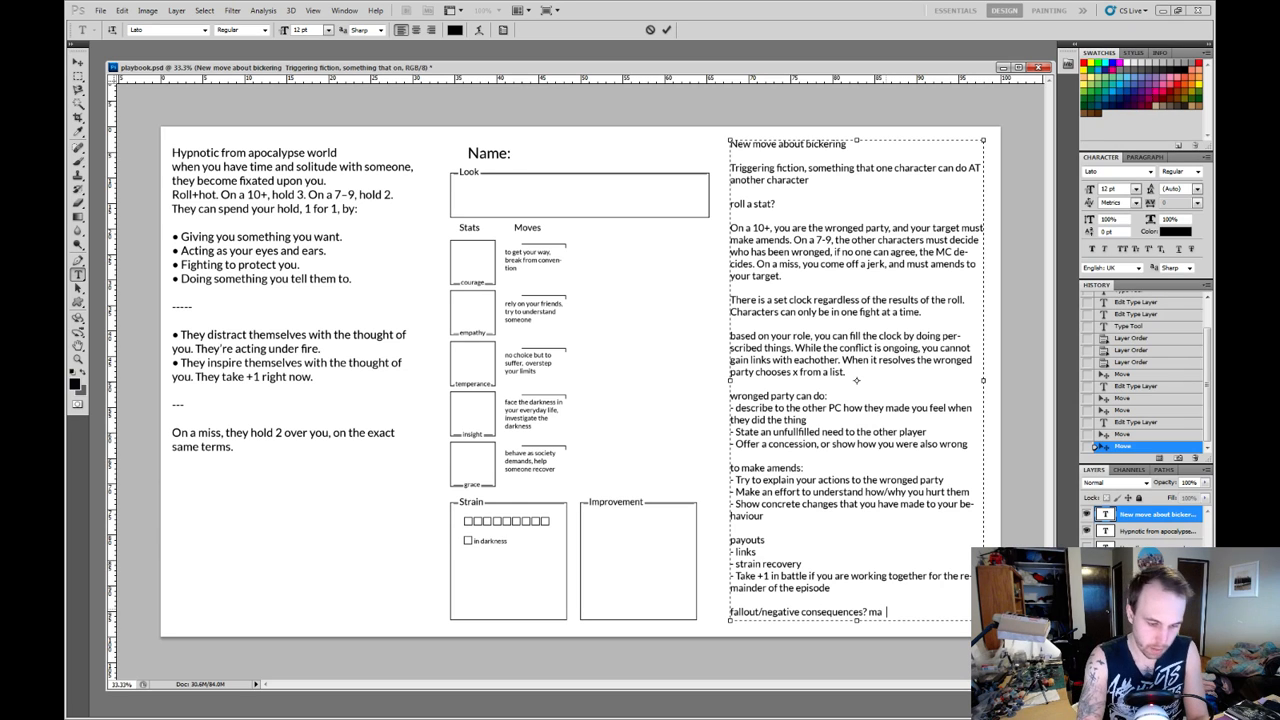
pyautogui.write('ybe payouts i')
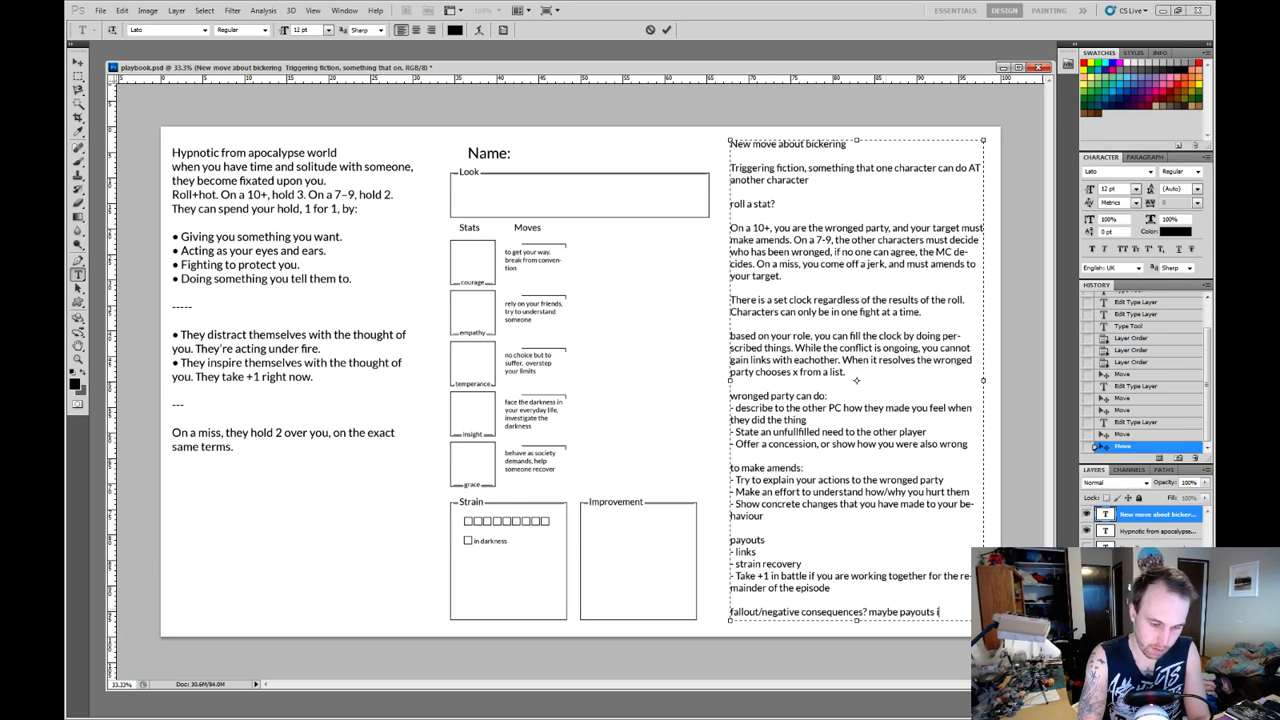
pyautogui.write('nclude')
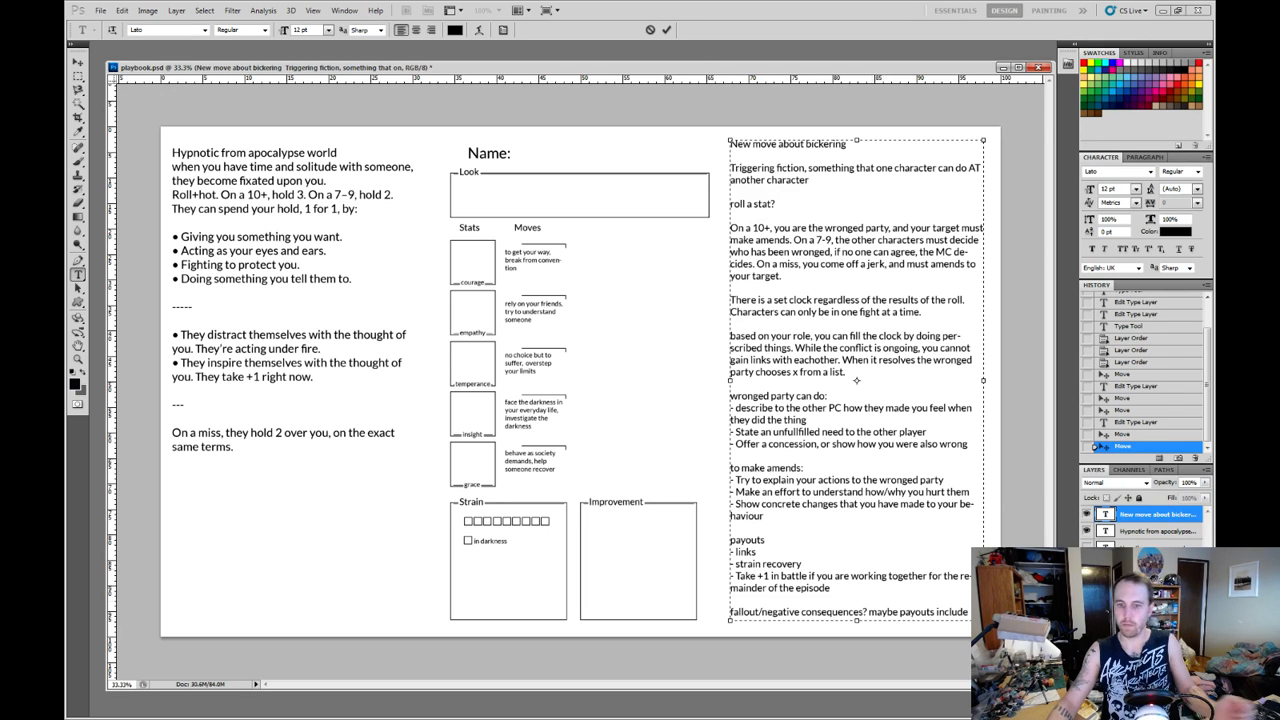
pyautogui.press('Return')
pyautogui.write('negative and positive')
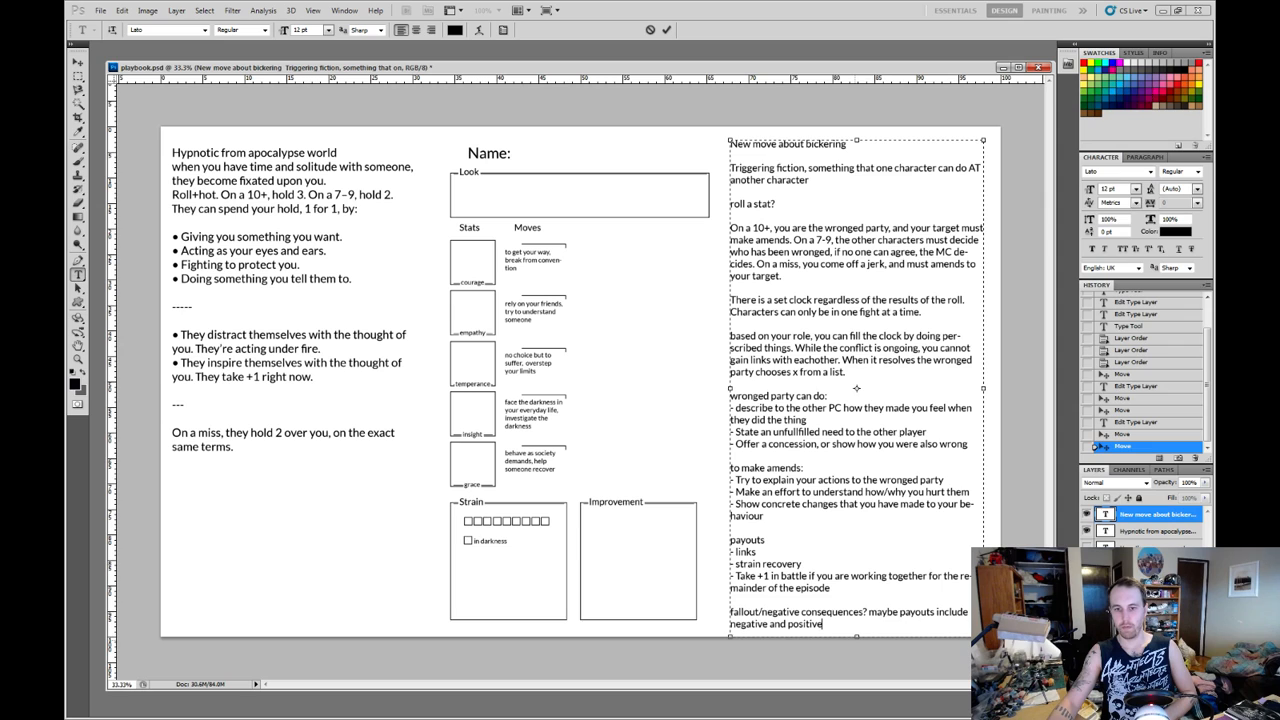
pyautogui.write(' in an')
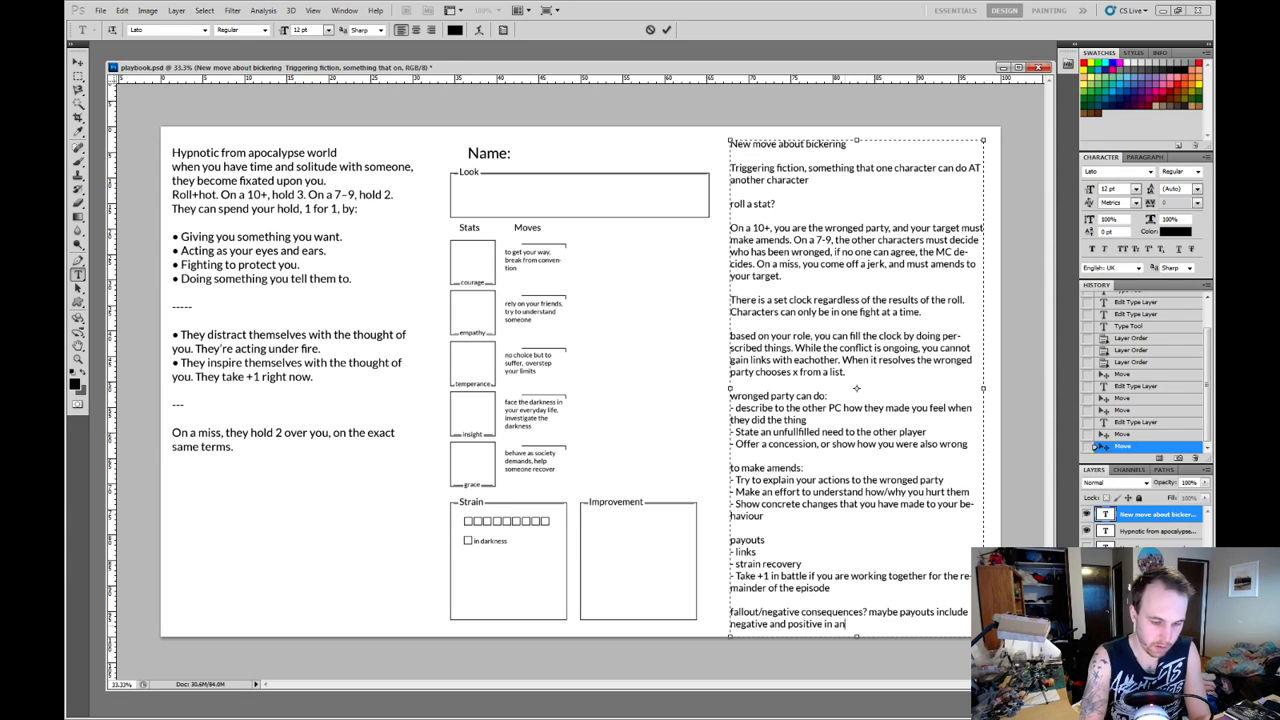
pyautogui.write('y given entr')
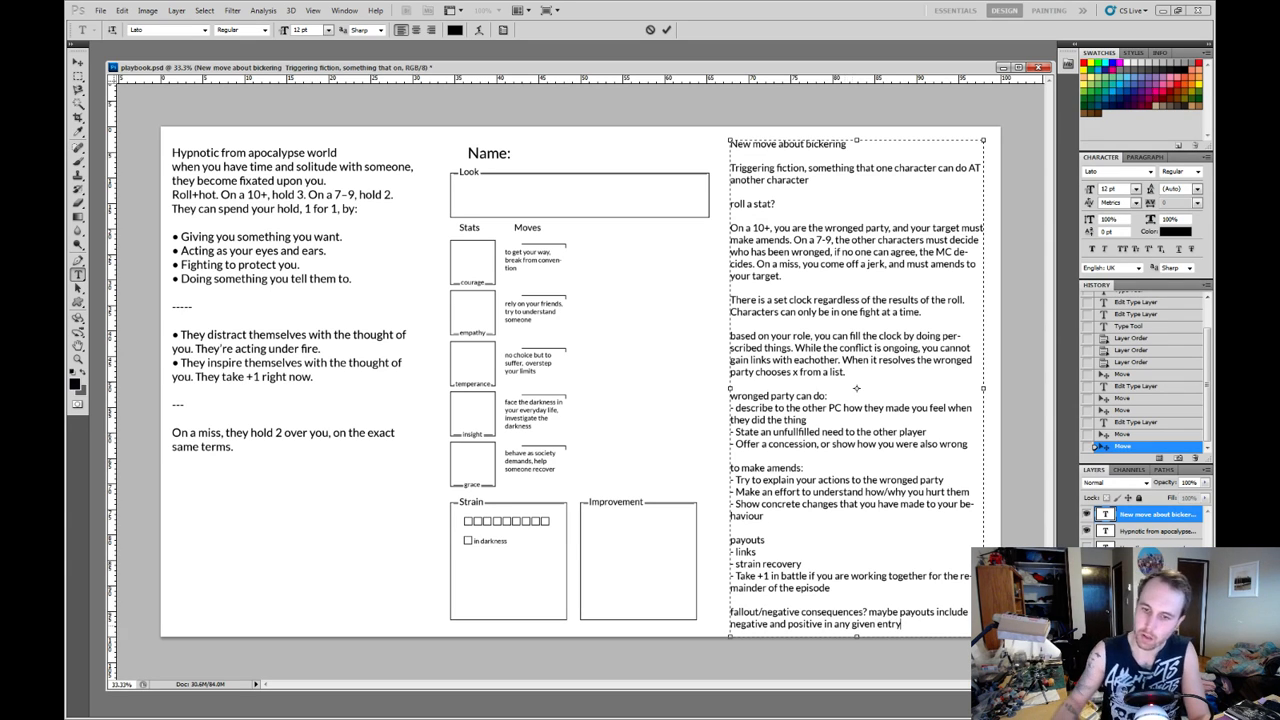
# Finish the fallout line with "in any given entry" and set all of the bickering move text to 11 pt.
pyautogui.hotkey('ctrl', 'a')
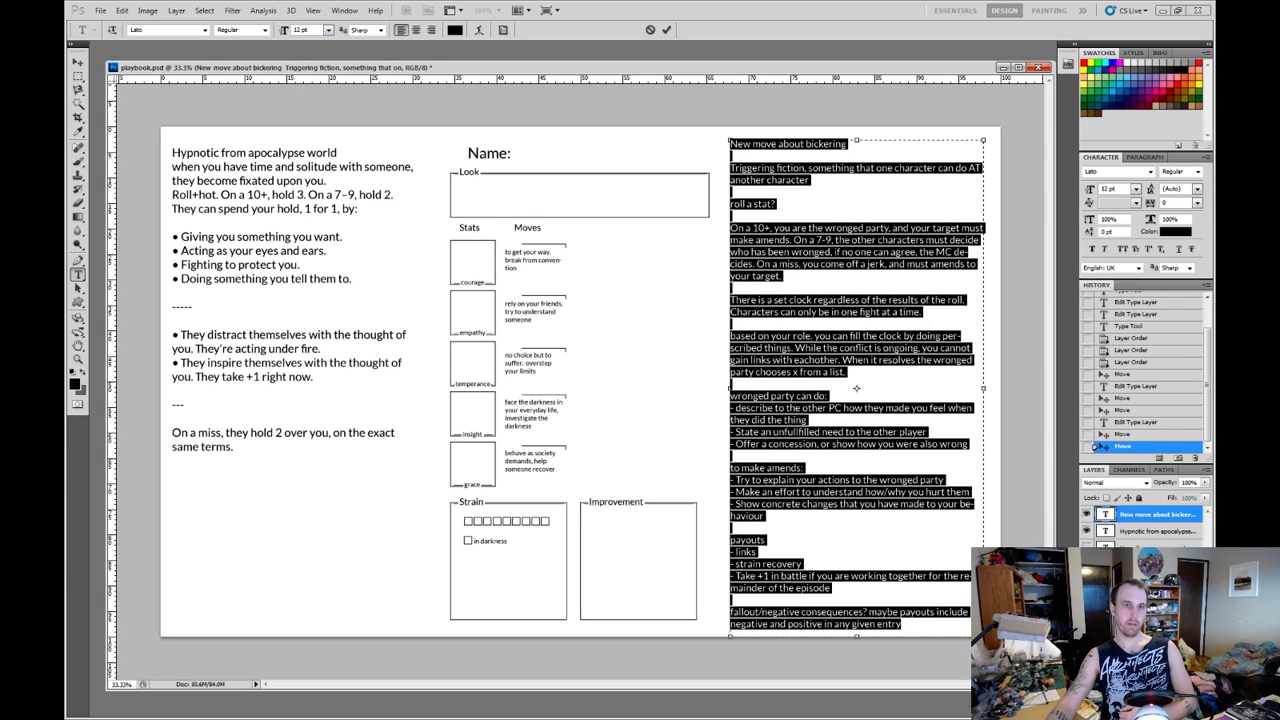
pyautogui.click(328, 30)
pyautogui.click(330, 102)
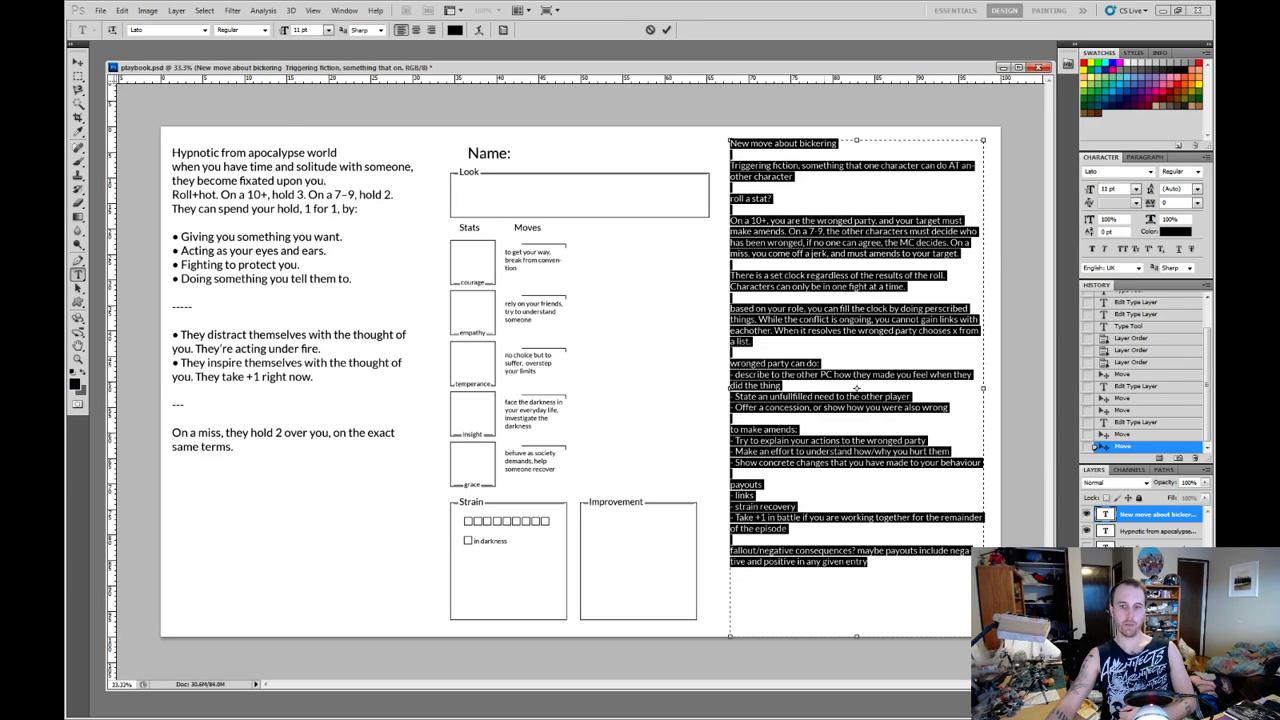
pyautogui.click(868, 562)
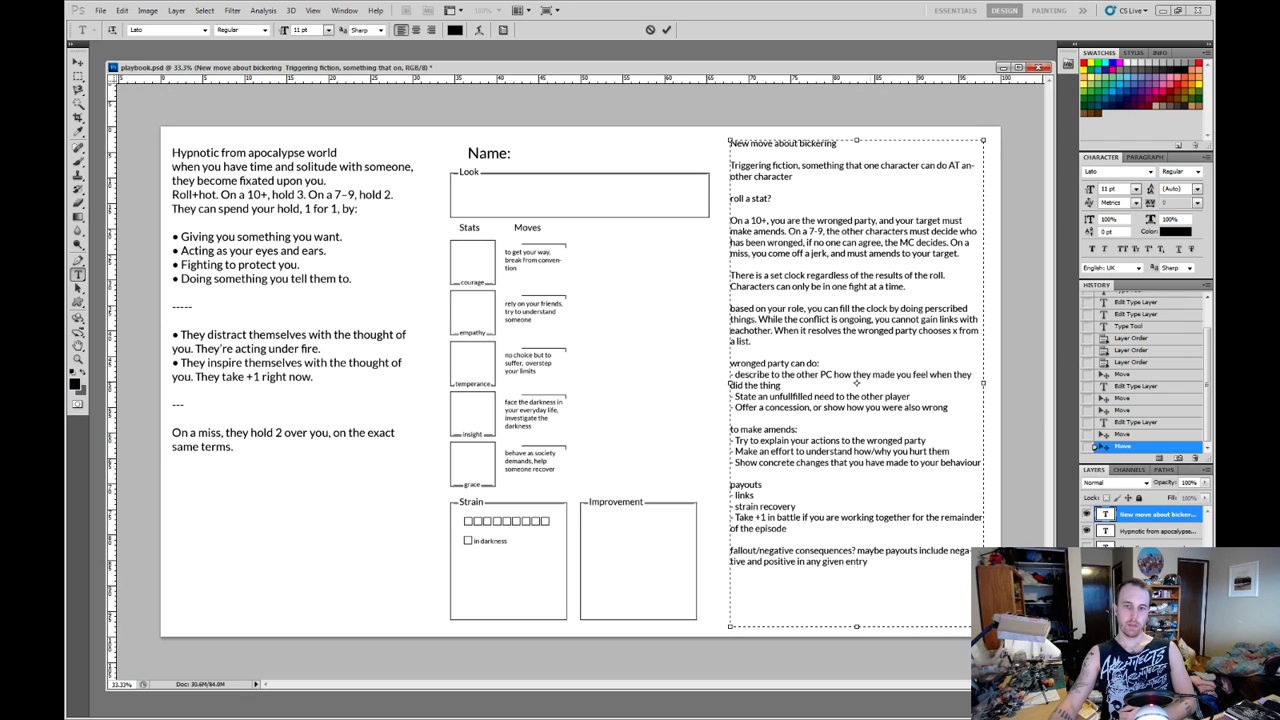
# Review the bickering move's passages, from the trigger and roll results through the clock actions for both parties, payouts and fallout.
pyautogui.moveTo(868, 562); pyautogui.dragTo(730, 165)
pyautogui.click(868, 562)
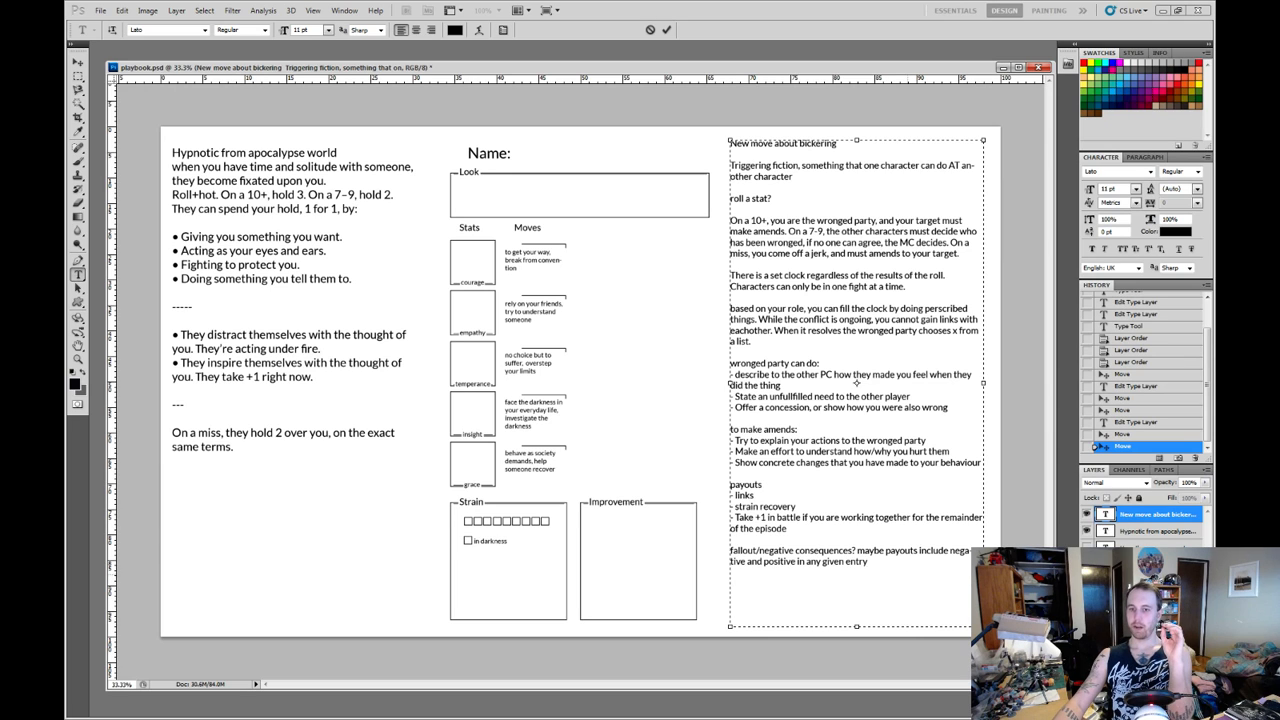
pyautogui.moveTo(869, 562); pyautogui.dragTo(730, 430)
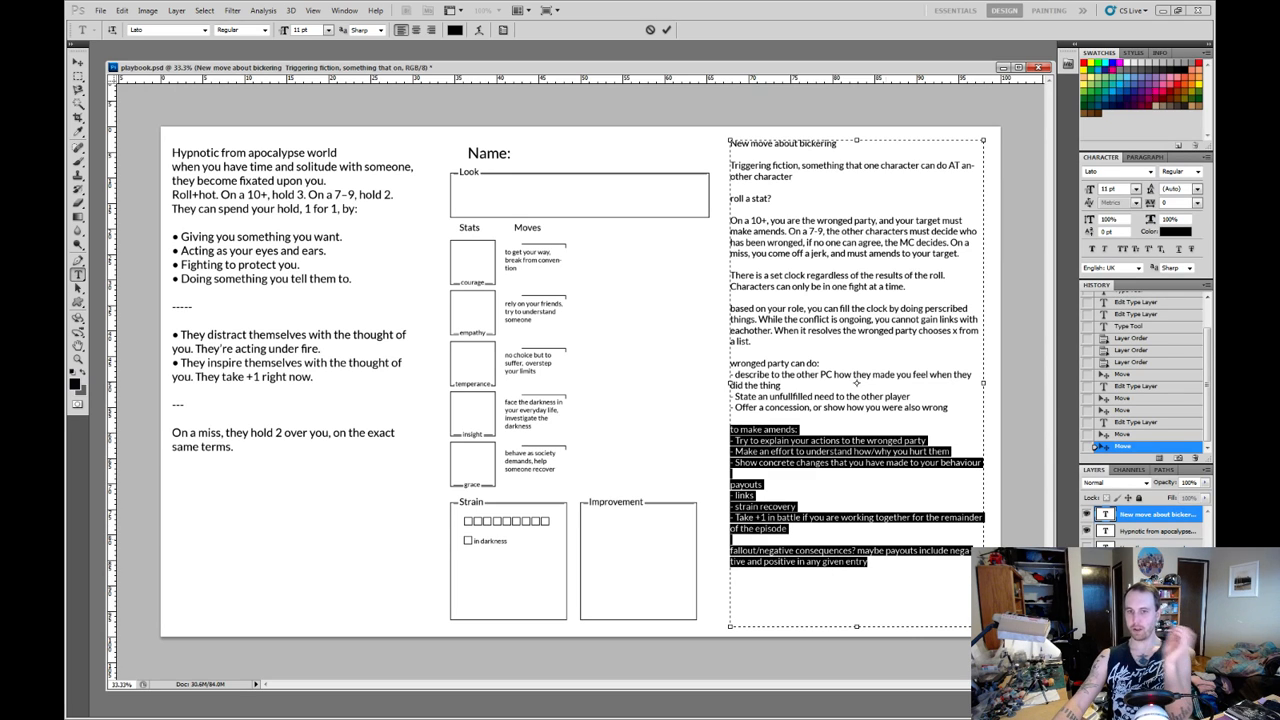
pyautogui.click(868, 562)
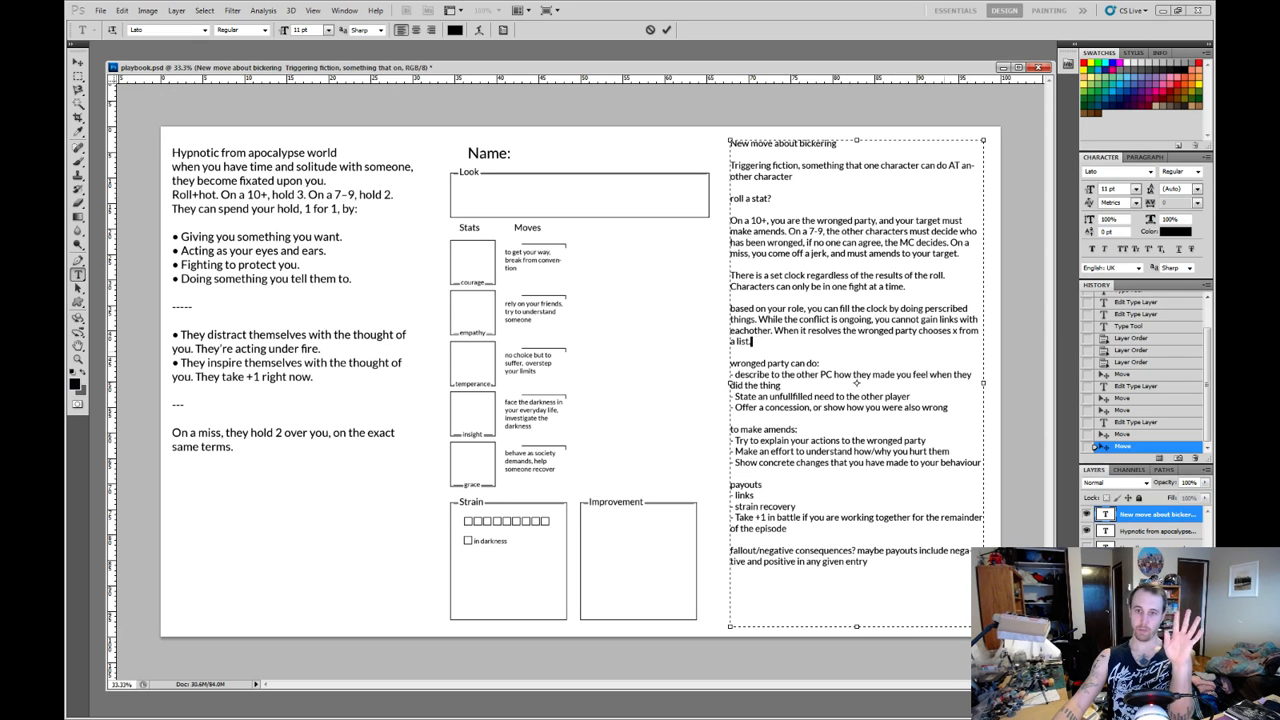
pyautogui.hotkey('shift', 'Up')
pyautogui.hotkey('shift', 'Up')
pyautogui.hotkey('shift', 'Up')
pyautogui.hotkey('shift', 'Up')
pyautogui.hotkey('shift', 'Up')
pyautogui.hotkey('shift', 'Up')
pyautogui.hotkey('shift', 'Up')
pyautogui.hotkey('shift', 'Up')
pyautogui.hotkey('shift', 'Up')
pyautogui.hotkey('shift', 'Up')
pyautogui.hotkey('shift', 'Up')
pyautogui.hotkey('shift', 'Up')
pyautogui.hotkey('shift', 'Up')
pyautogui.hotkey('shift', 'Up')
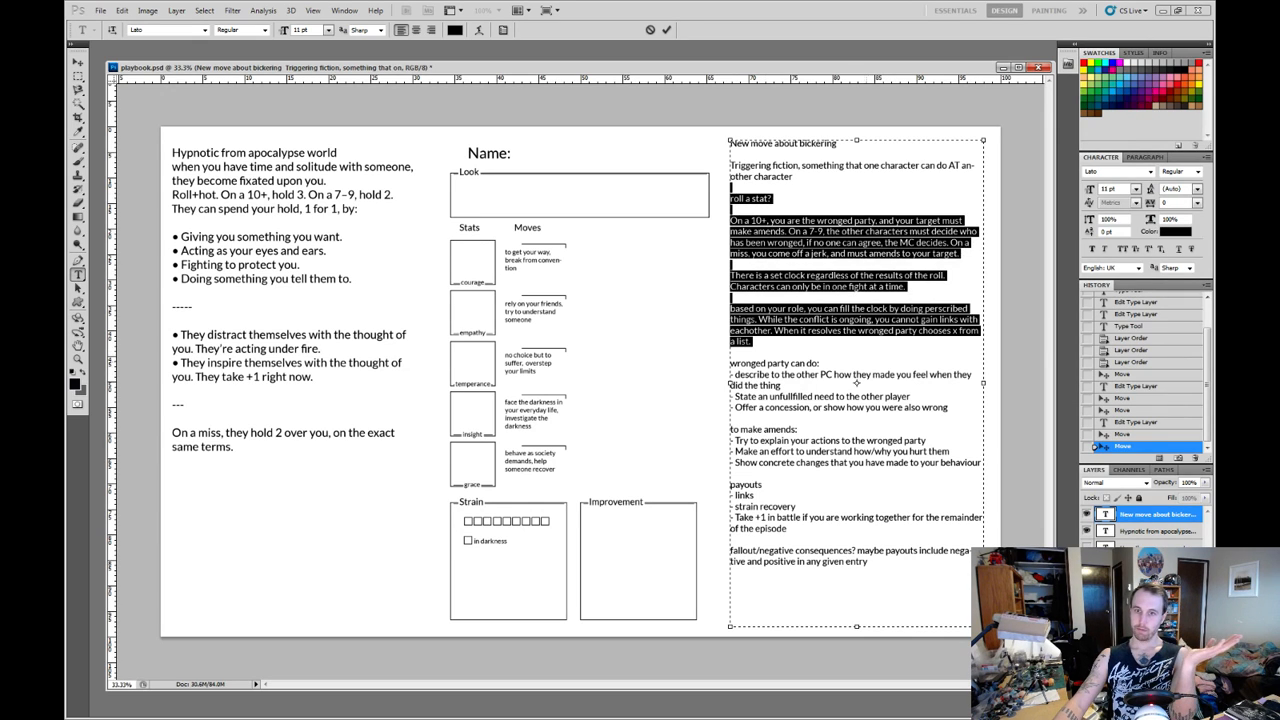
pyautogui.click(868, 562)
pyautogui.moveTo(868, 562); pyautogui.dragTo(731, 154)
pyautogui.click(868, 562)
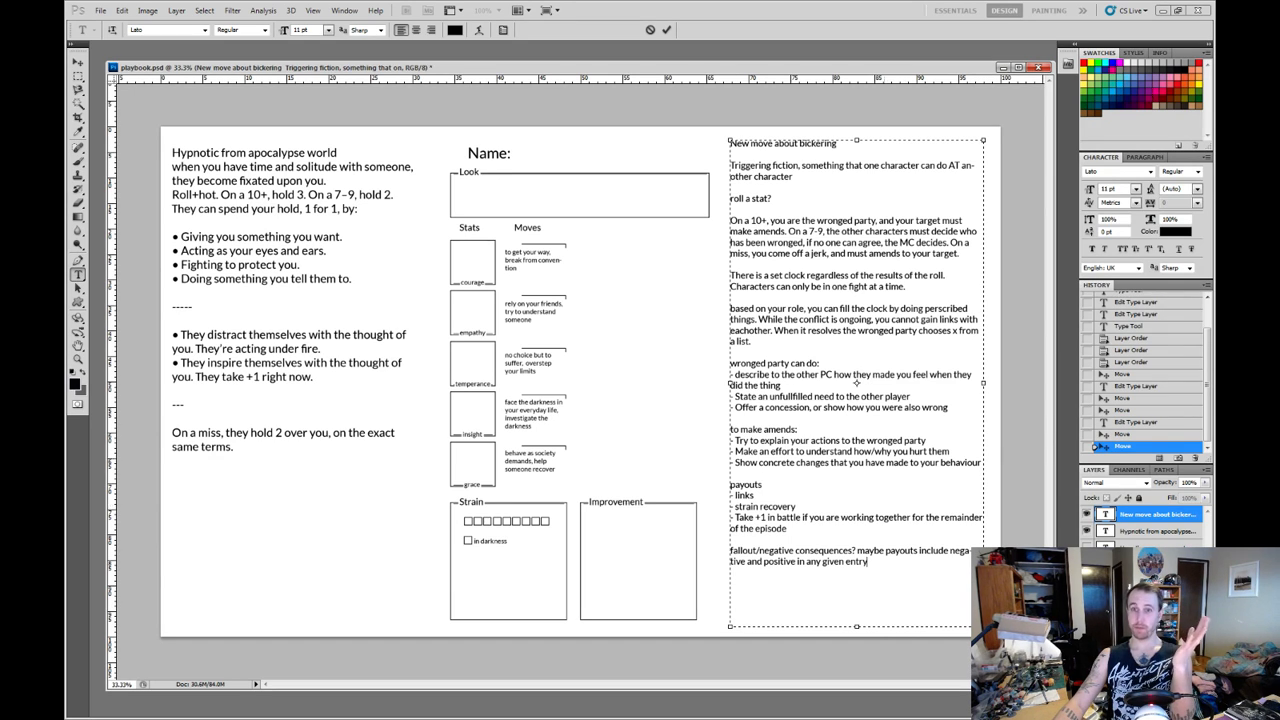
pyautogui.moveTo(752, 342); pyautogui.dragTo(731, 177)
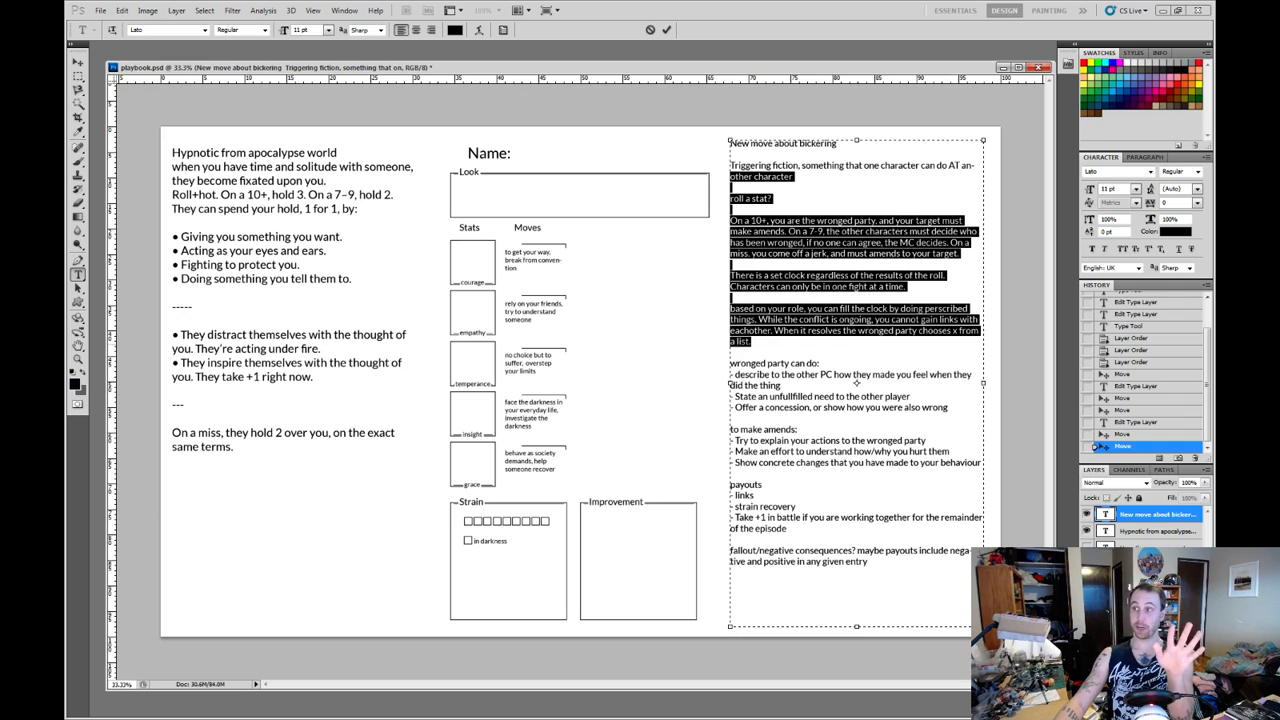
pyautogui.click(752, 342)
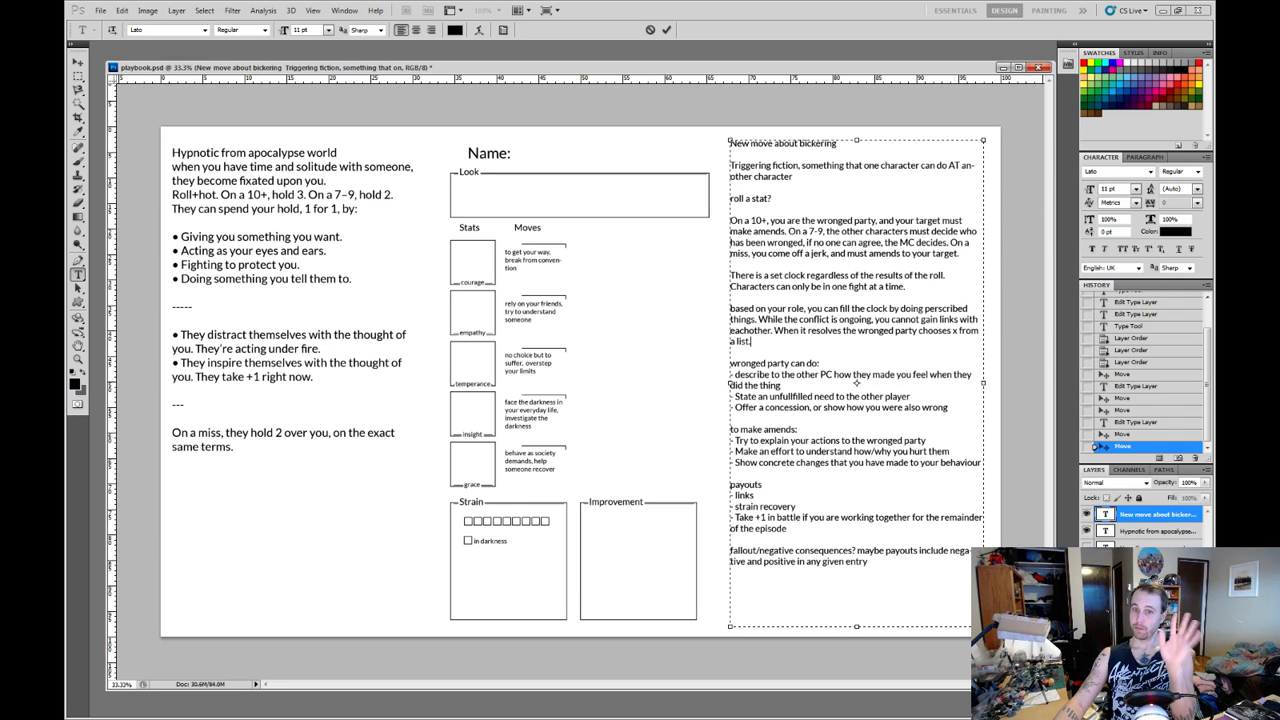
pyautogui.moveTo(982, 463); pyautogui.dragTo(730, 364)
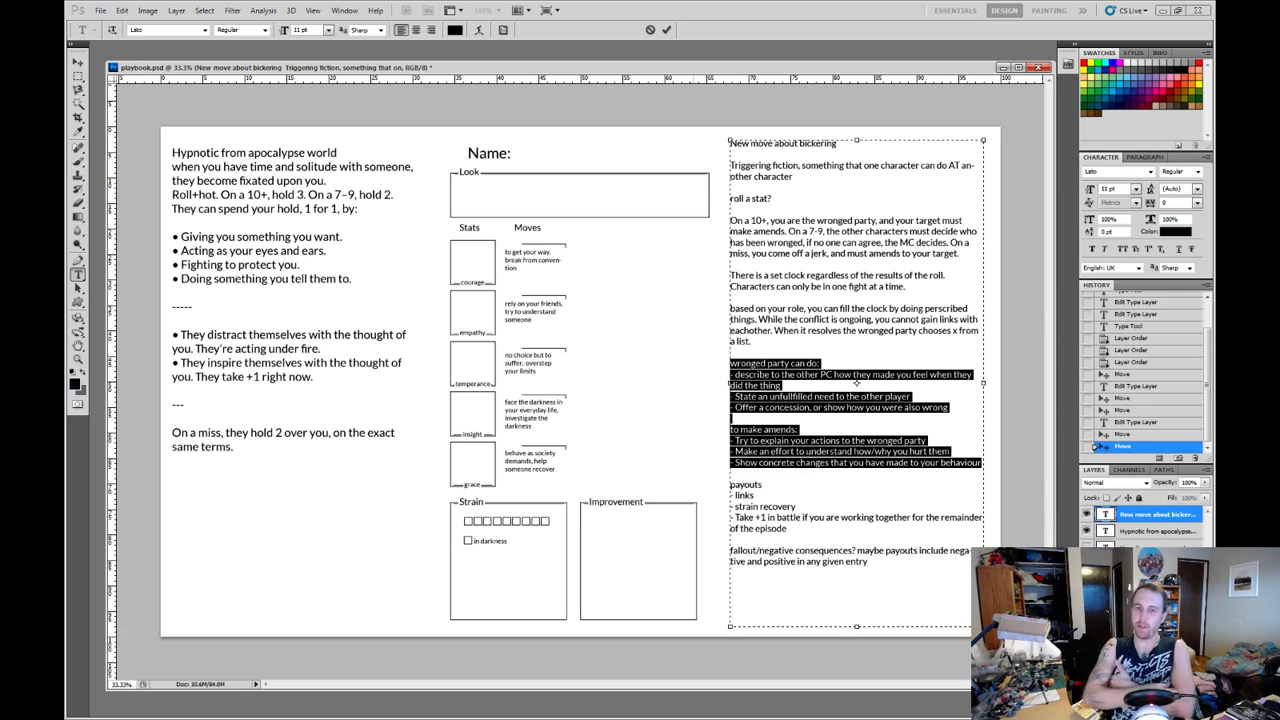
pyautogui.click(981, 463)
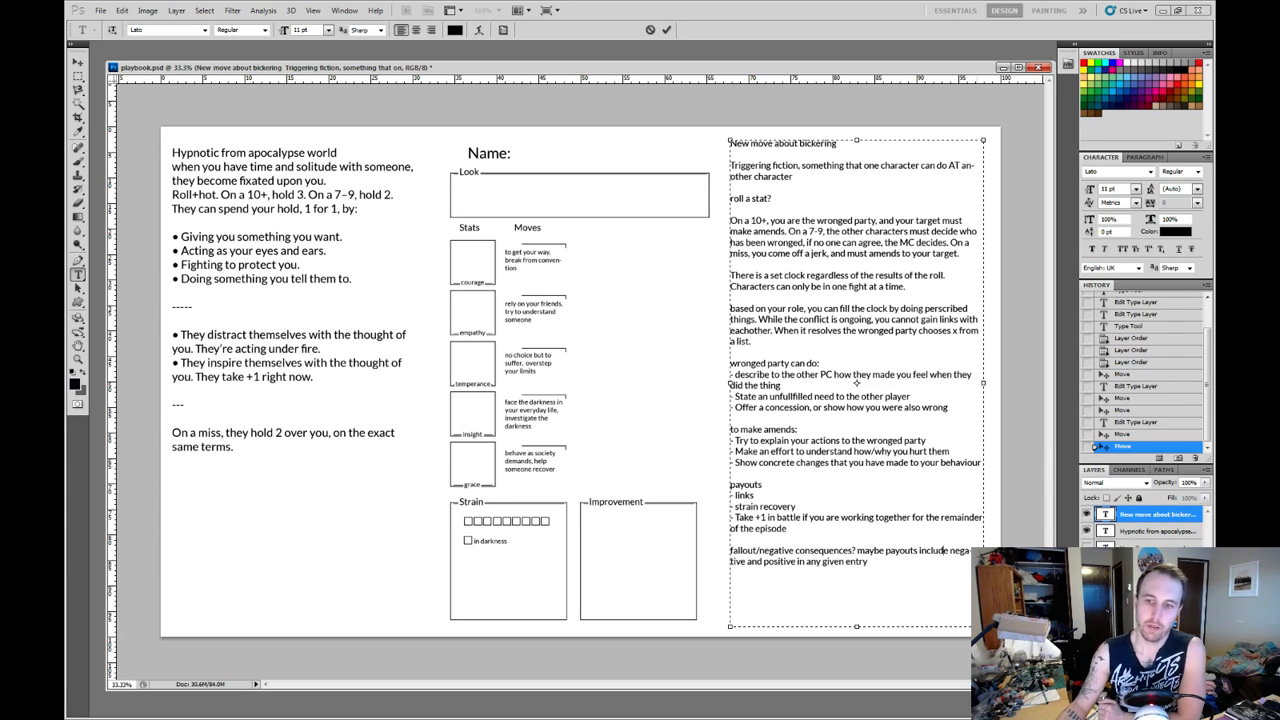
pyautogui.hotkey('shift', 'Up')
pyautogui.hotkey('shift', 'Up')
pyautogui.hotkey('shift', 'Up')
pyautogui.hotkey('shift', 'Up')
pyautogui.hotkey('shift', 'Up')
pyautogui.hotkey('shift', 'Up')
pyautogui.hotkey('shift', 'Up')
pyautogui.hotkey('shift', 'Up')
pyautogui.hotkey('shift', 'Up')
pyautogui.hotkey('shift', 'Up')
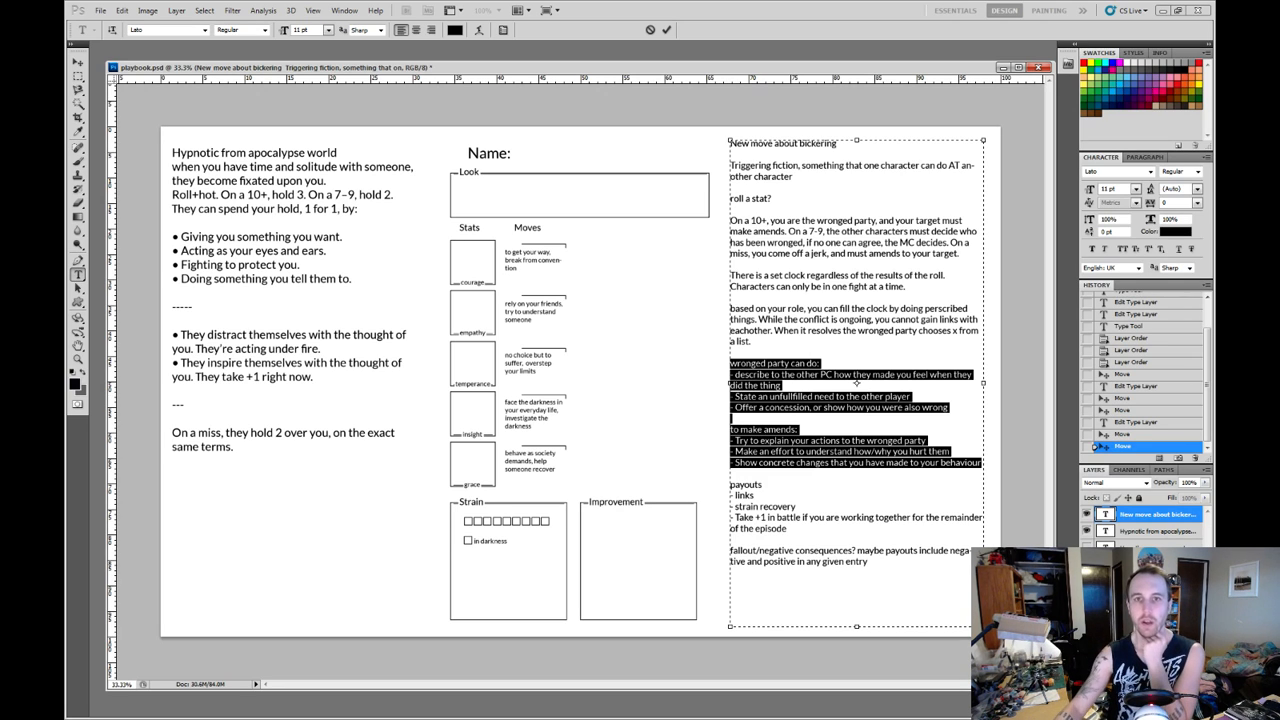
# Commit the bickering text edits, switch to the Move tool and save playbook.psd.
pyautogui.click(666, 29)
pyautogui.press('v')
pyautogui.click(100, 14)
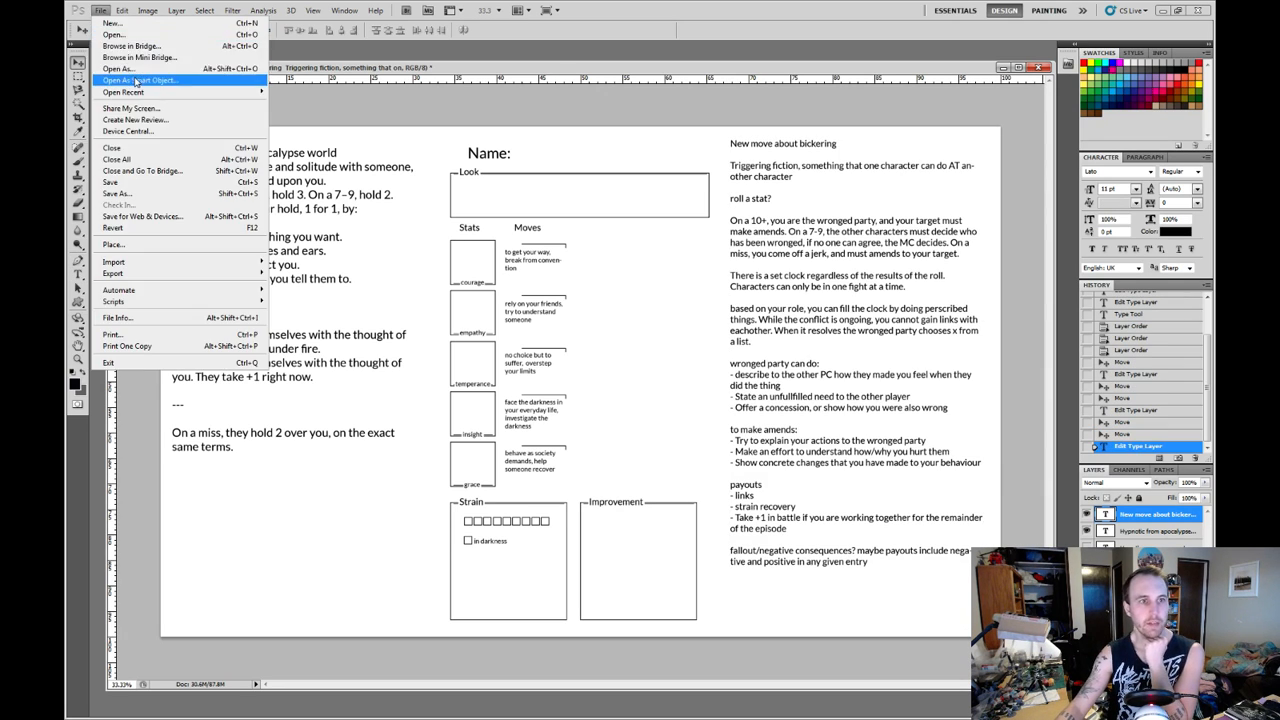
pyautogui.click(140, 191)
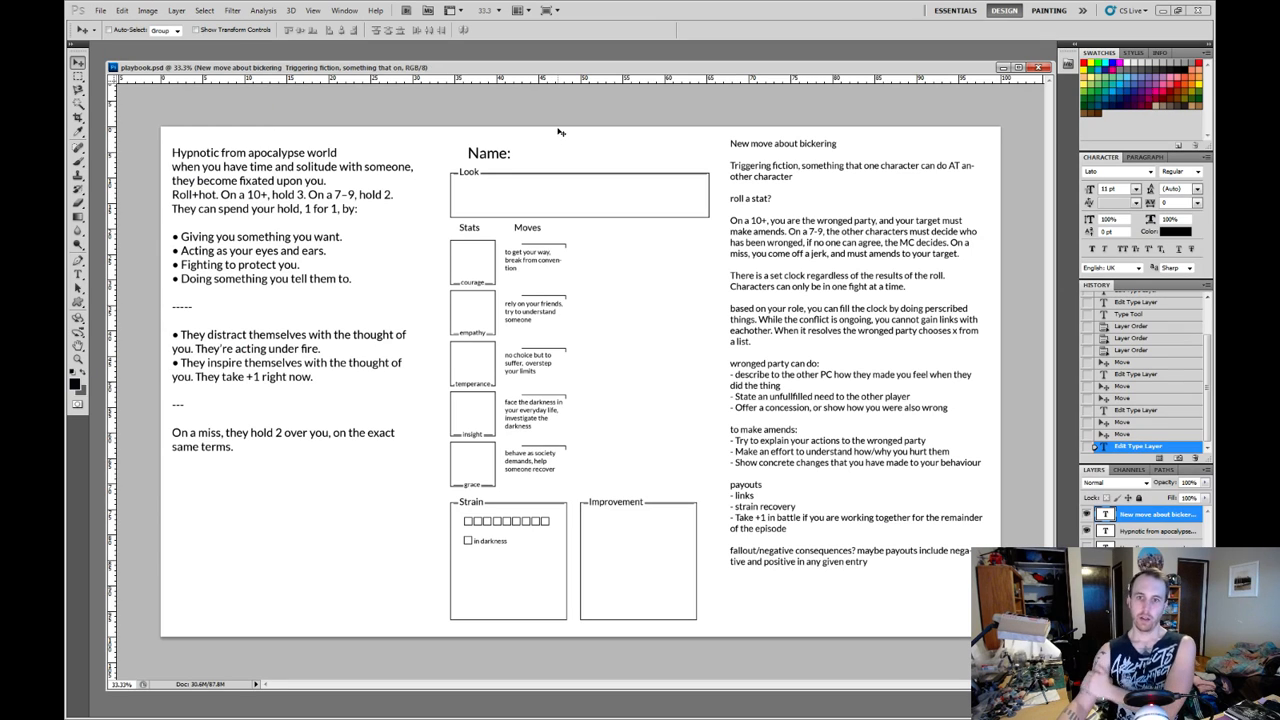